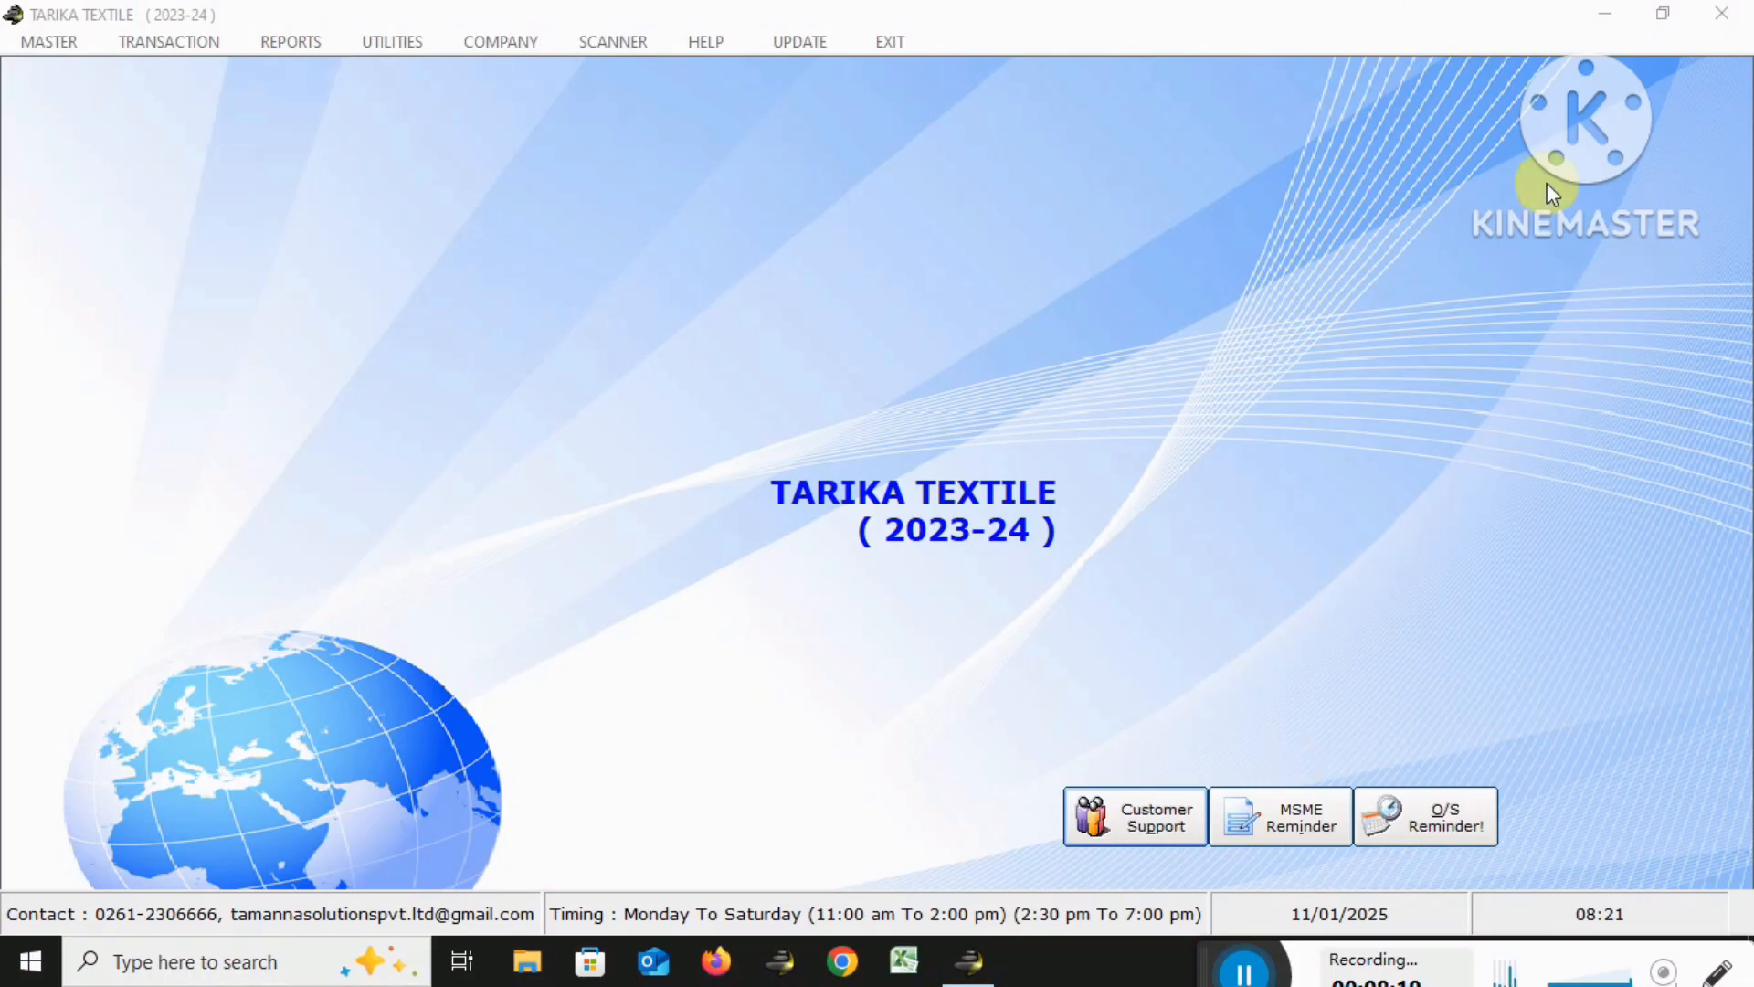
click(173, 42)
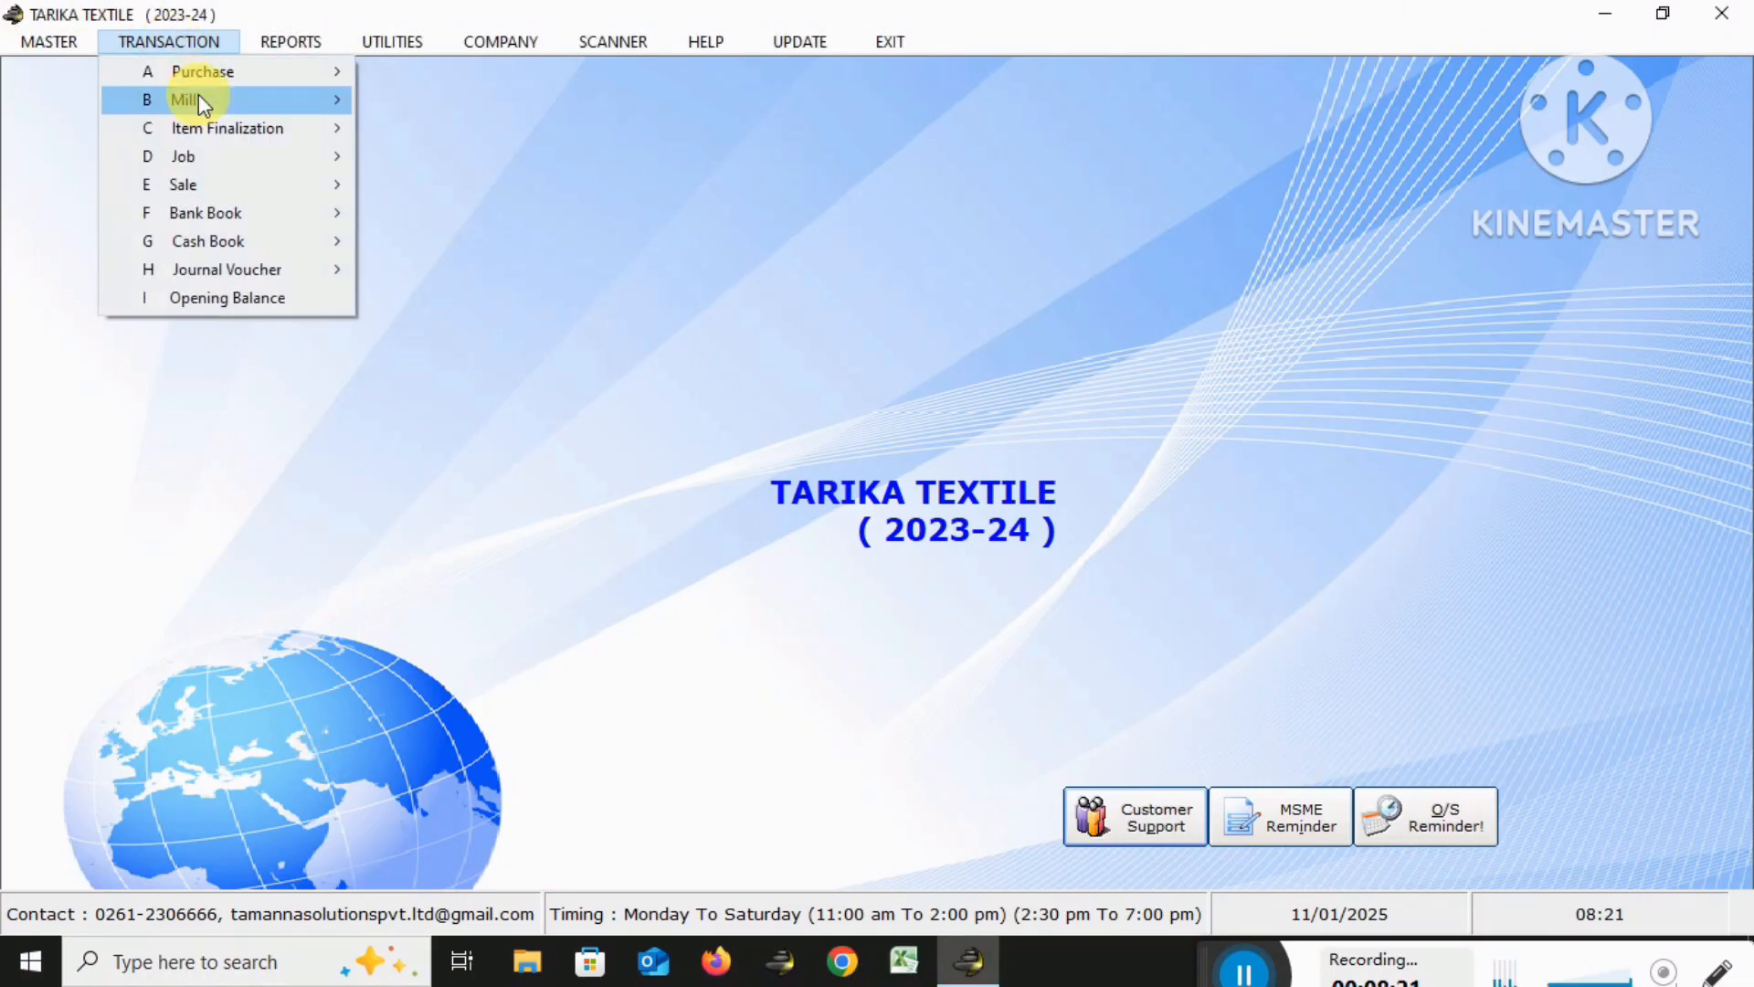
mouse_move(261, 76)
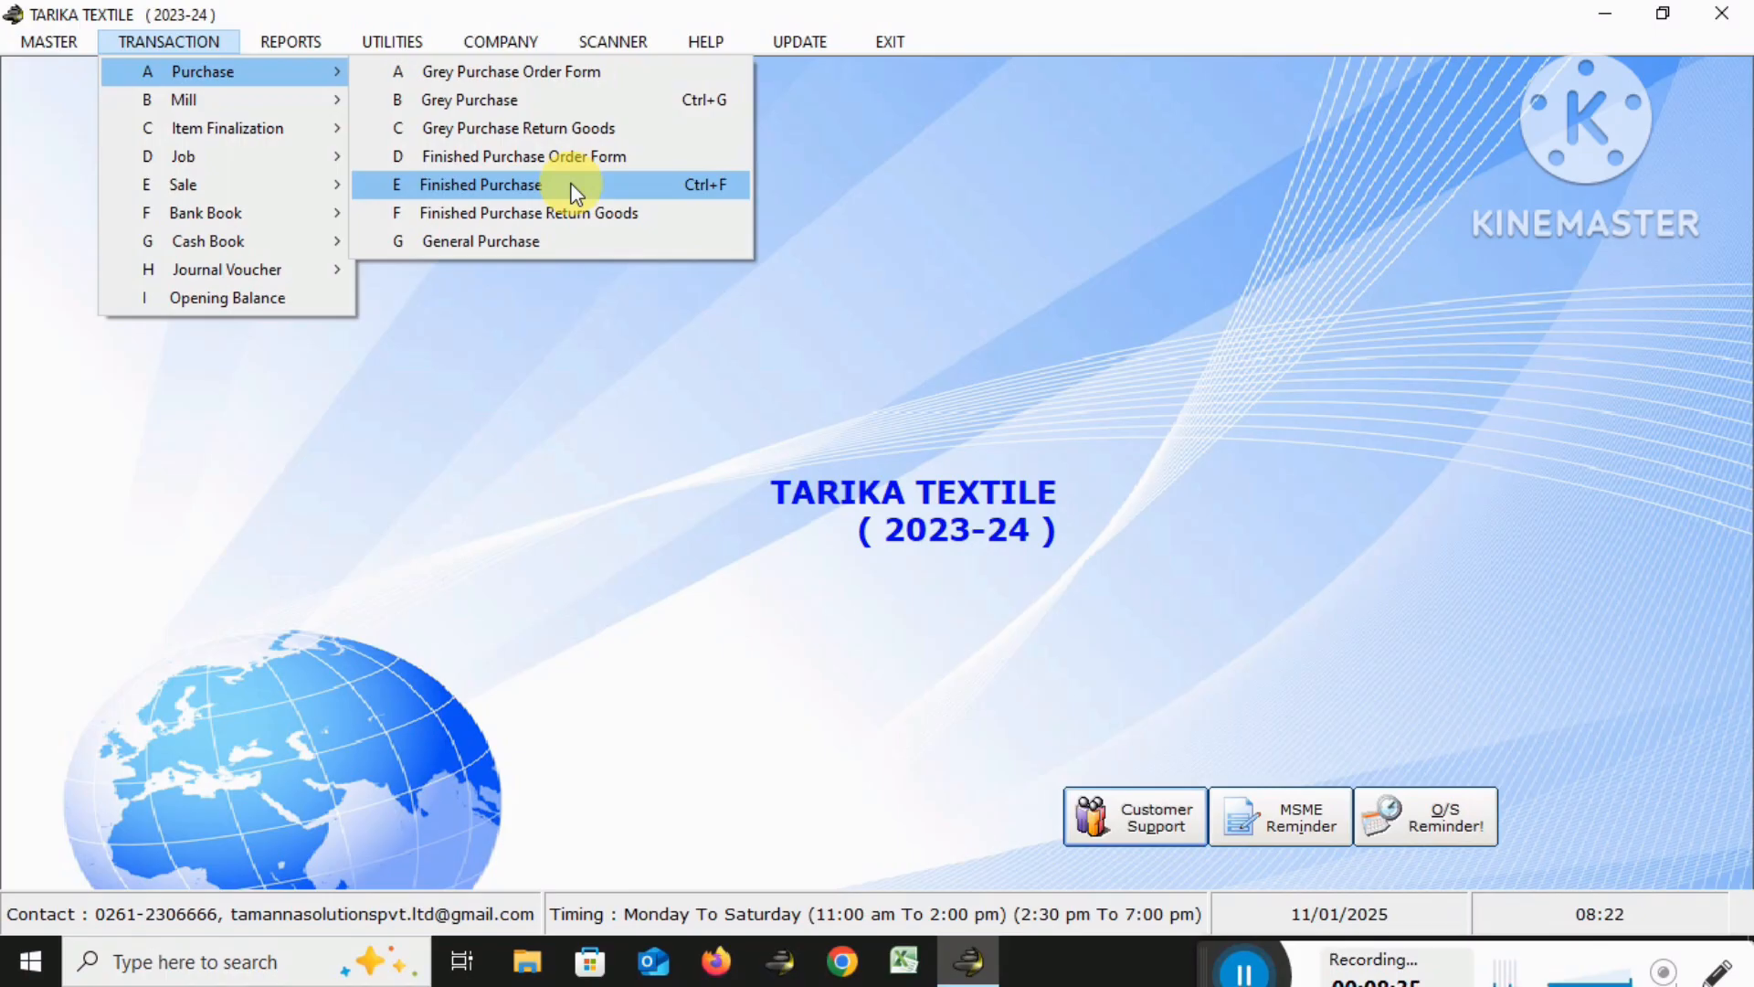
key(Up)
key(Up)
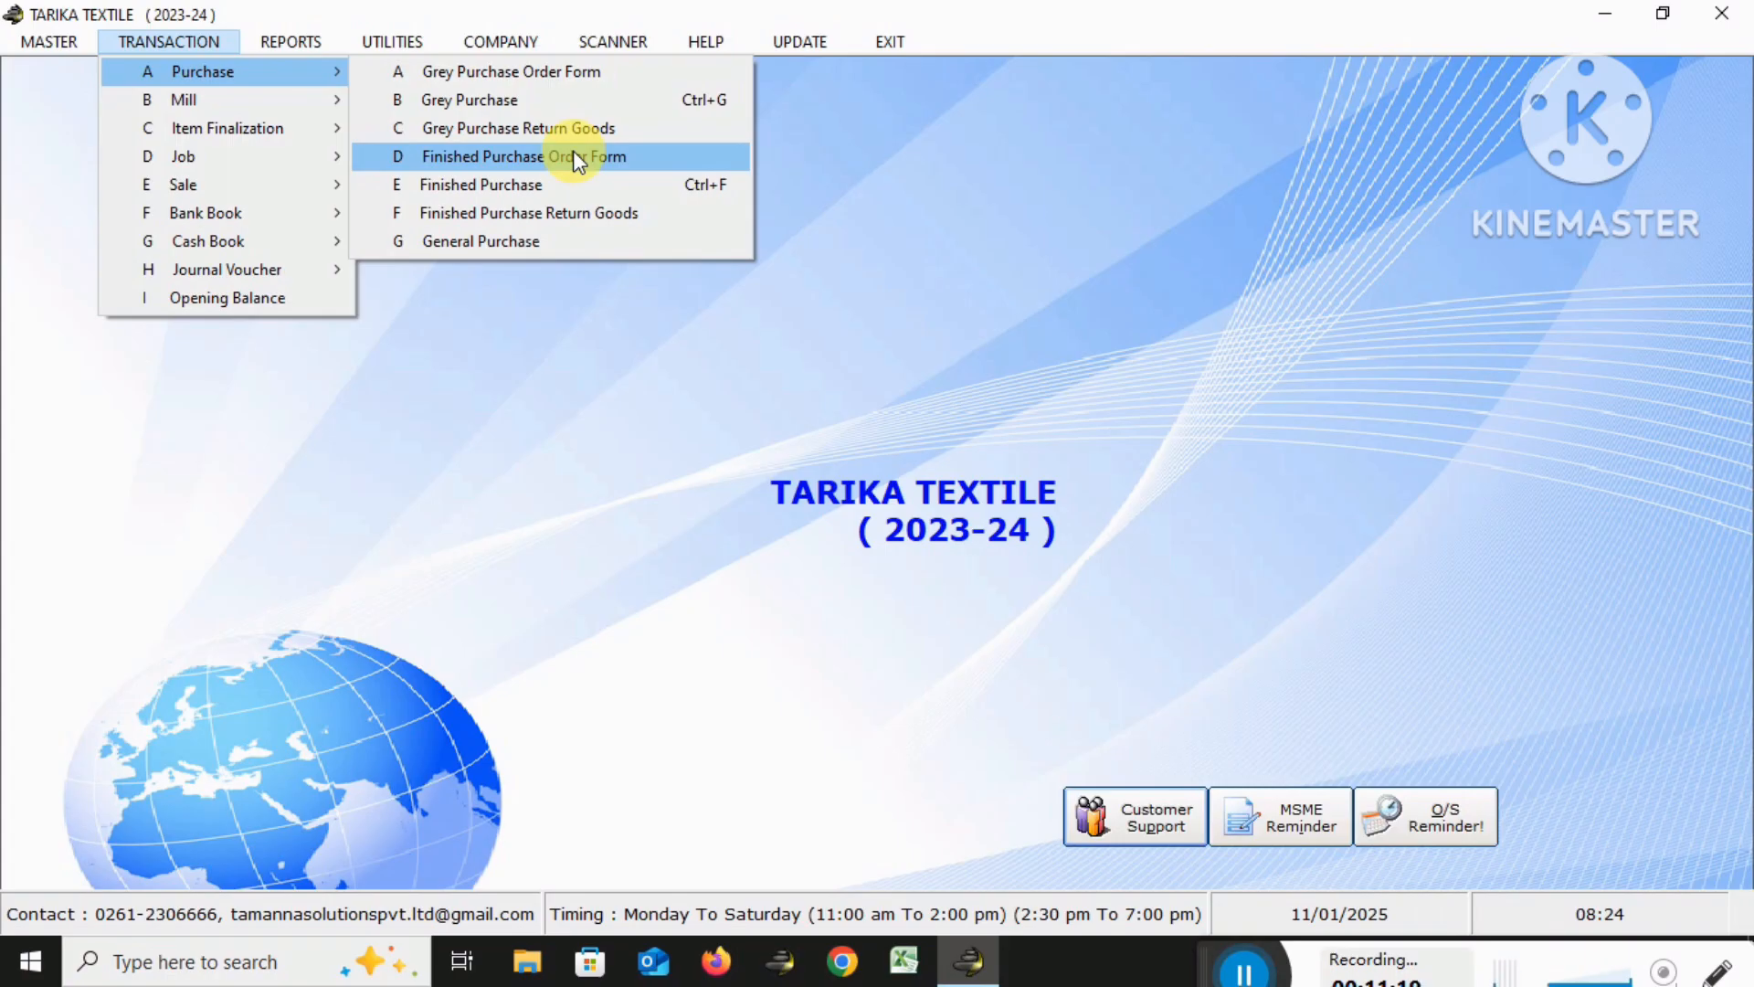
Switch to Google Chrome, choose the Person 1 profile and open Google Drive
click(844, 967)
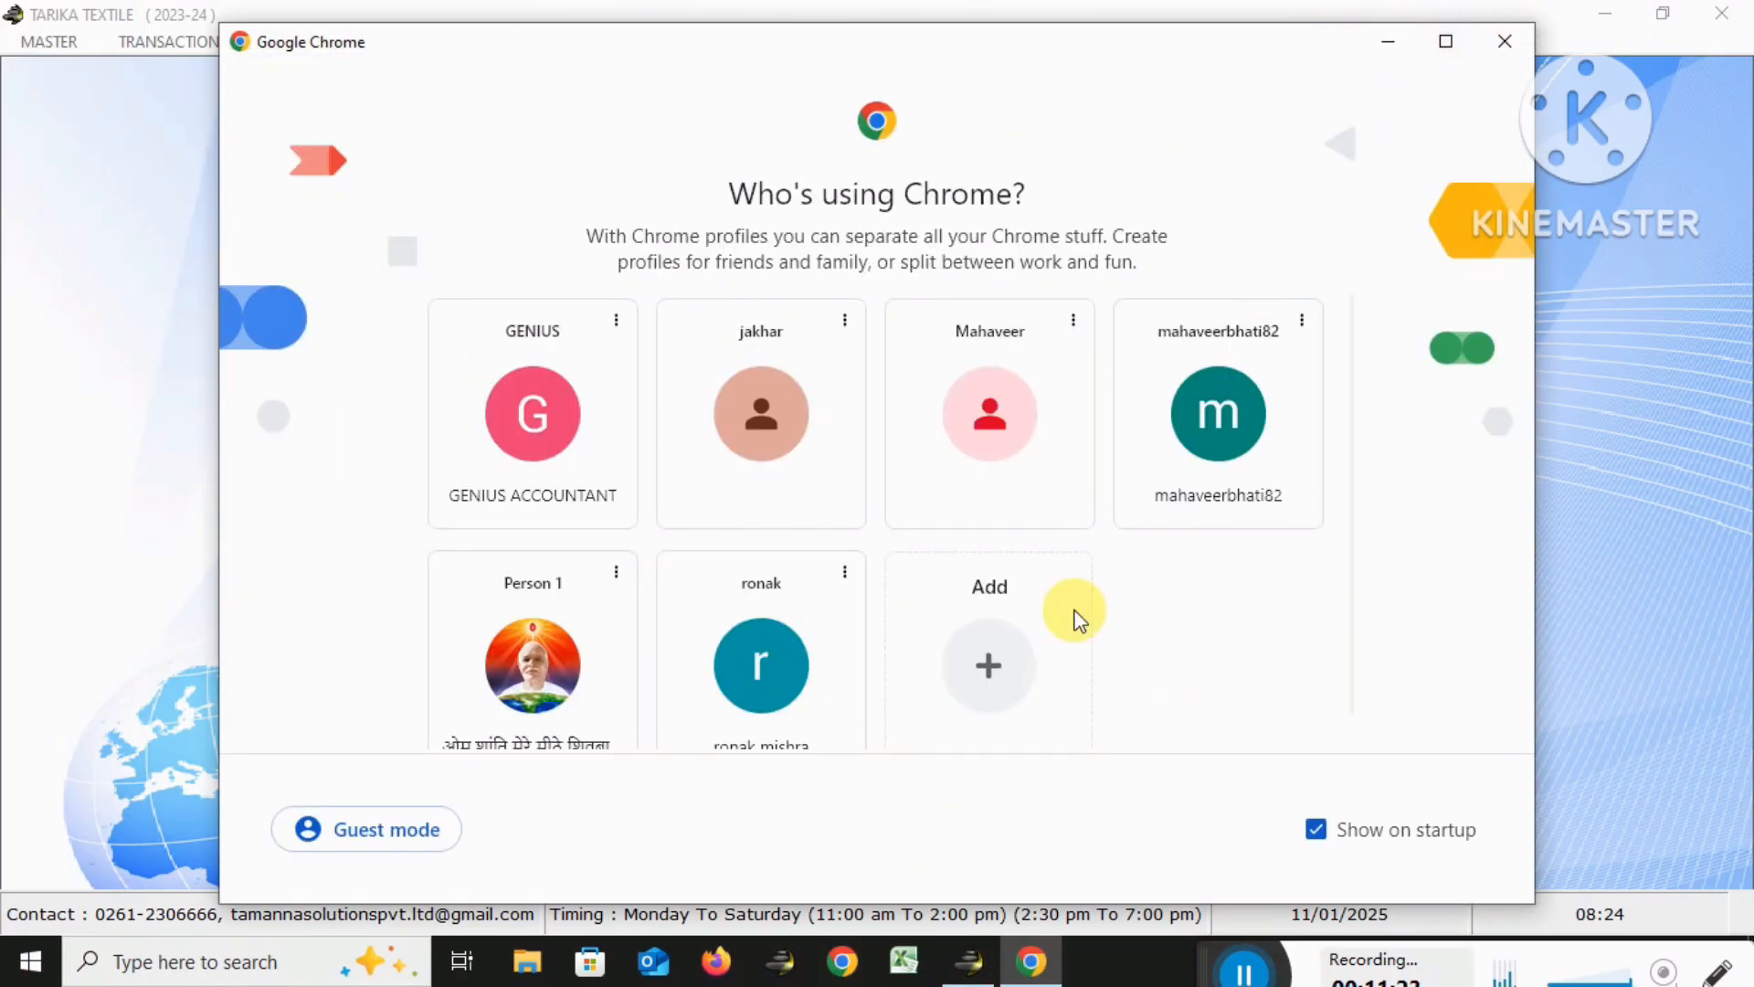
click(623, 666)
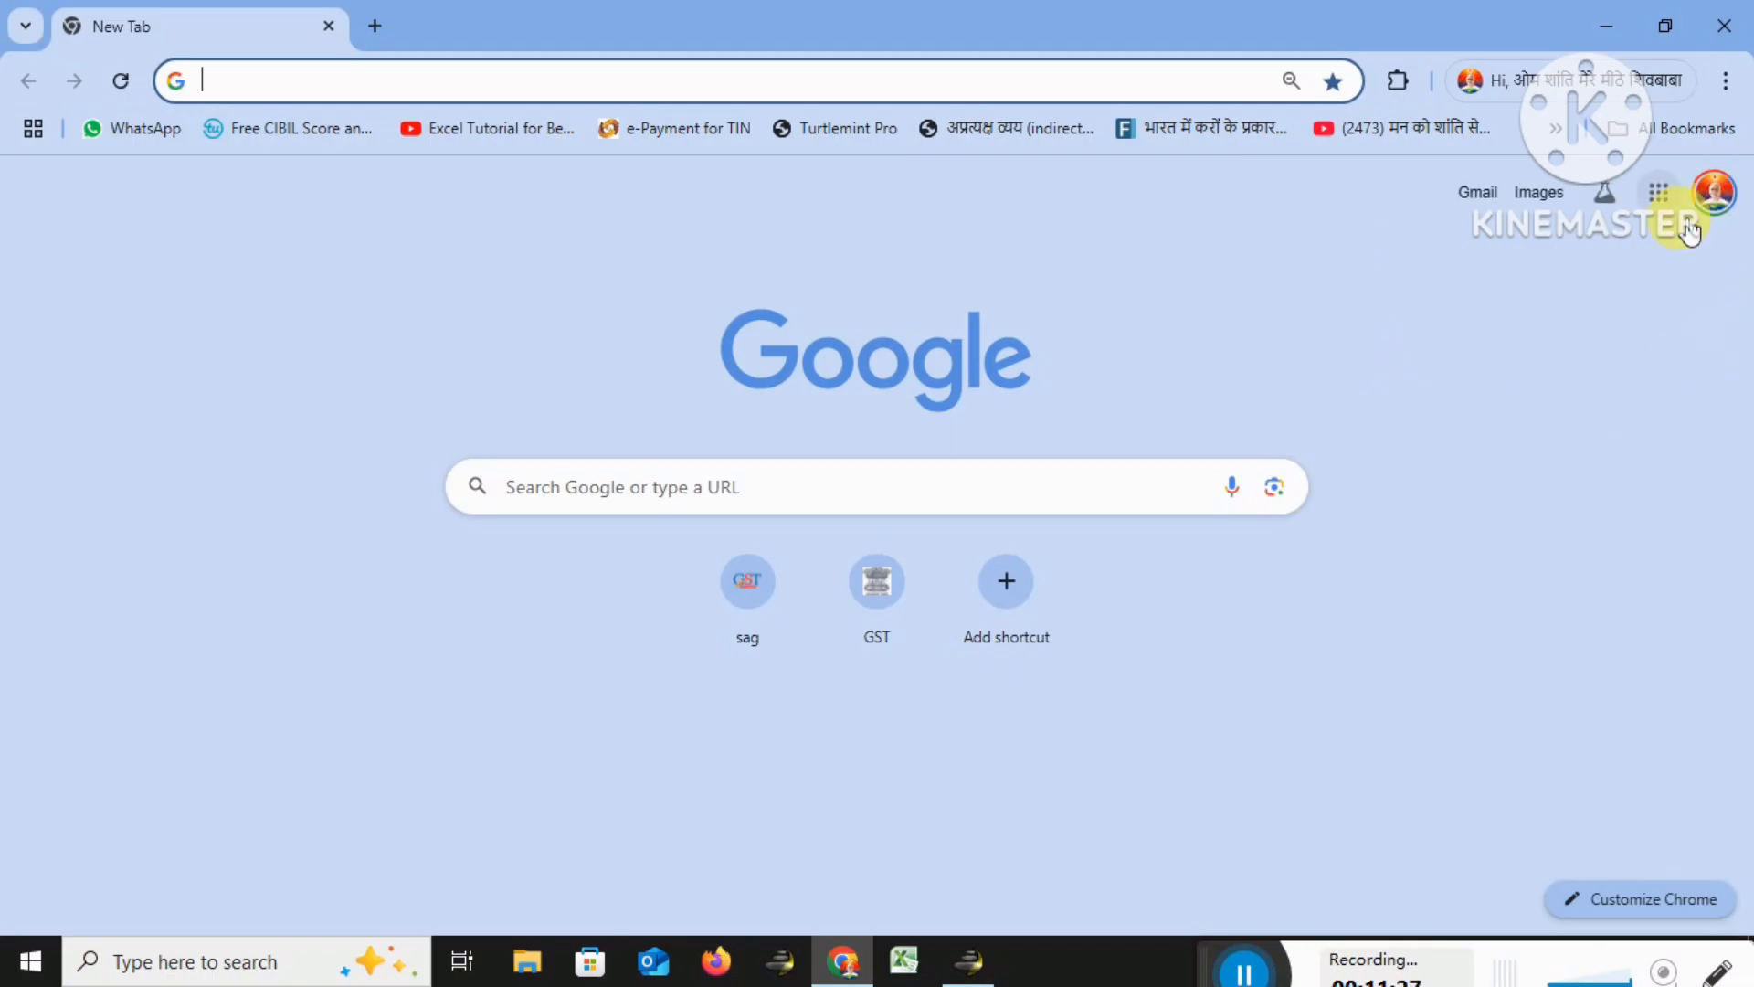
click(1658, 192)
click(1454, 557)
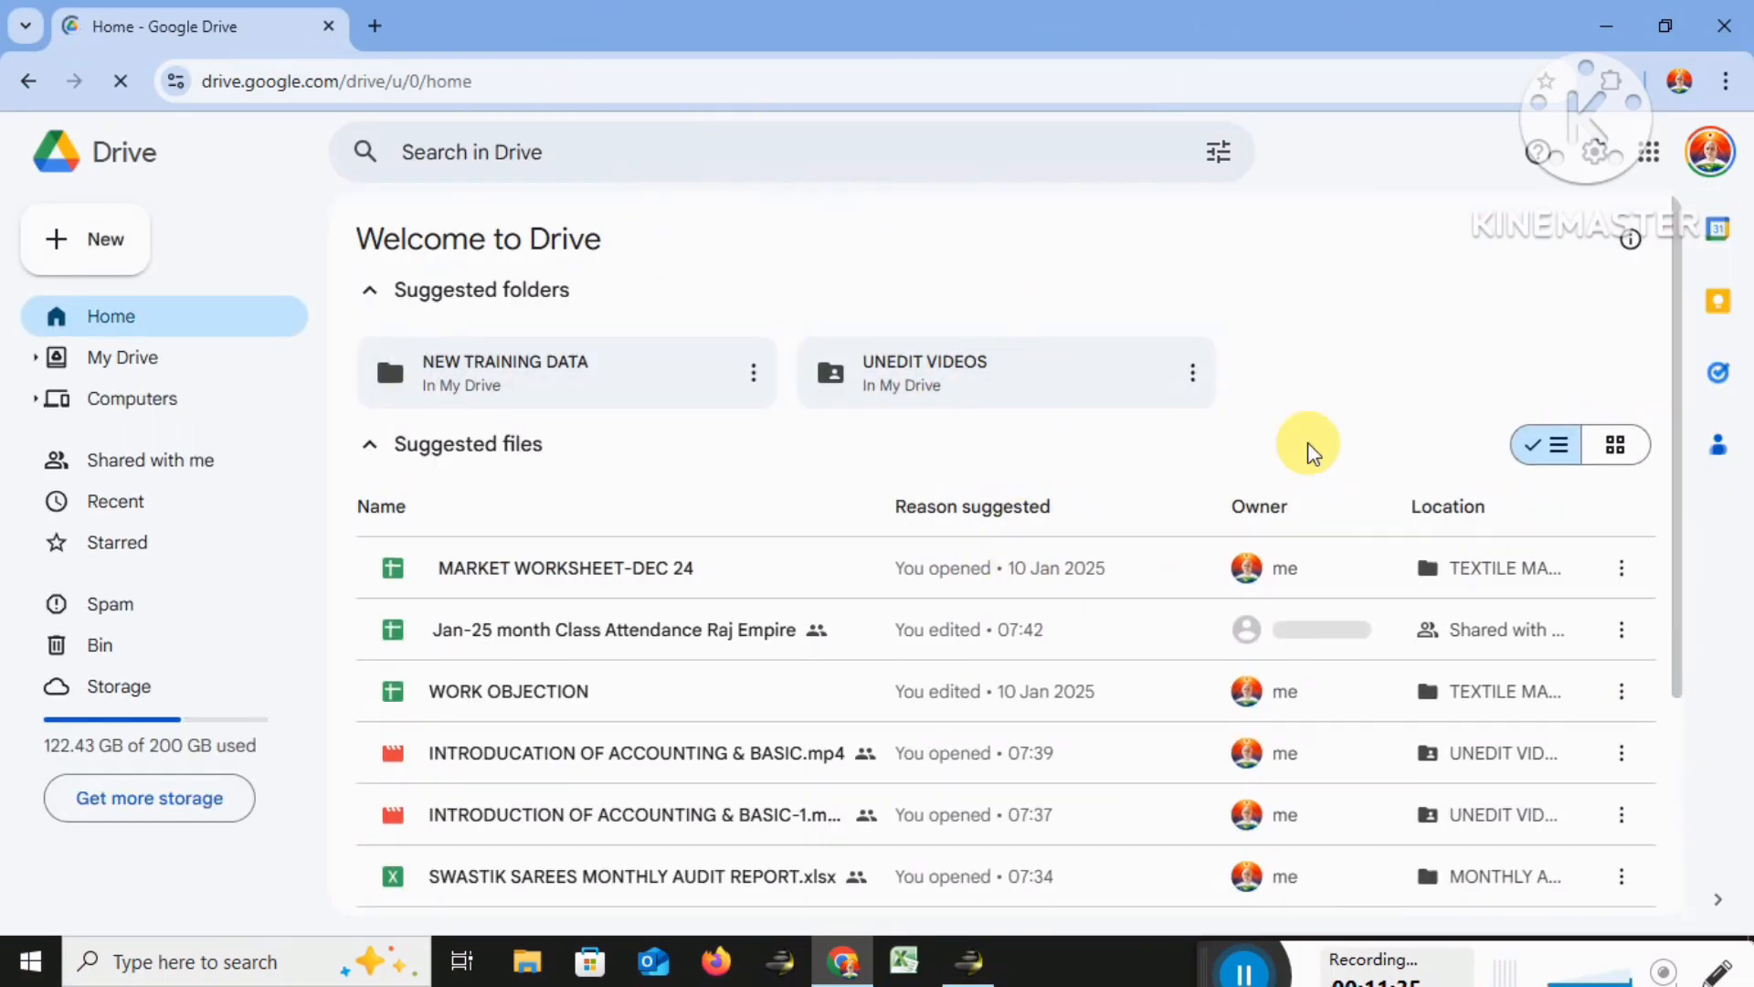
Search Drive for "finish purchase re" and open the document "Finish purchase return & DEBIT NOTE ON PURCHASE.docx"
click(551, 169)
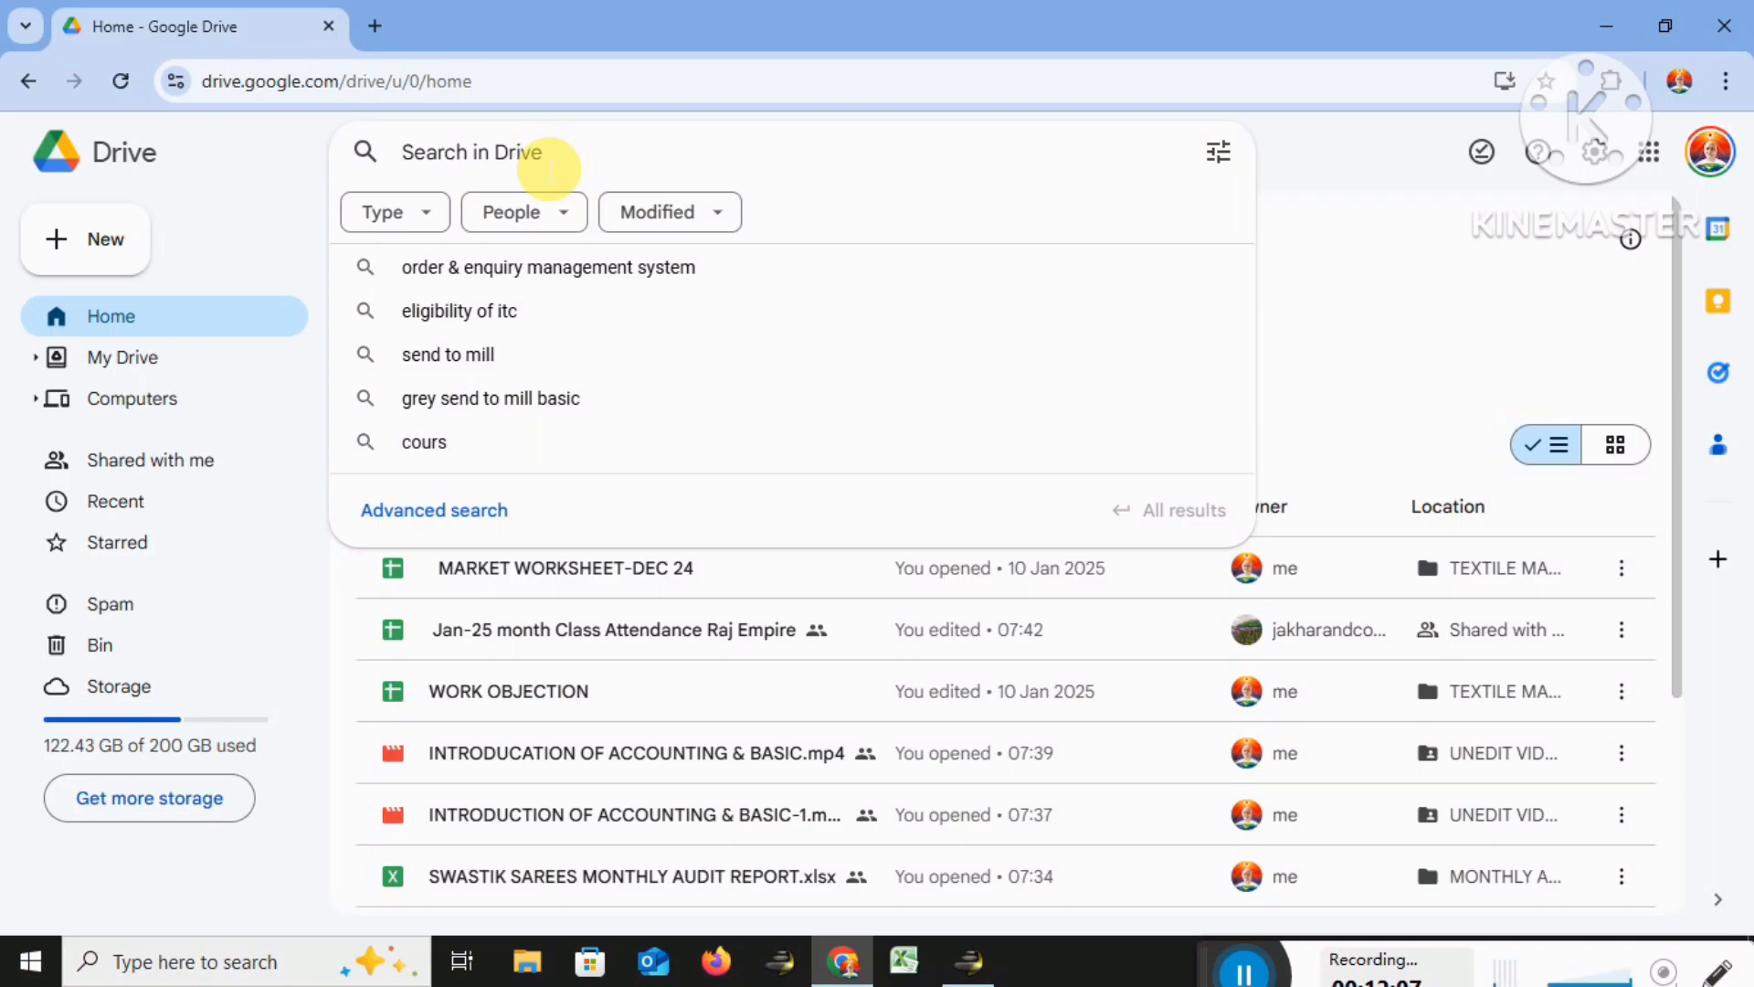
text(finih)
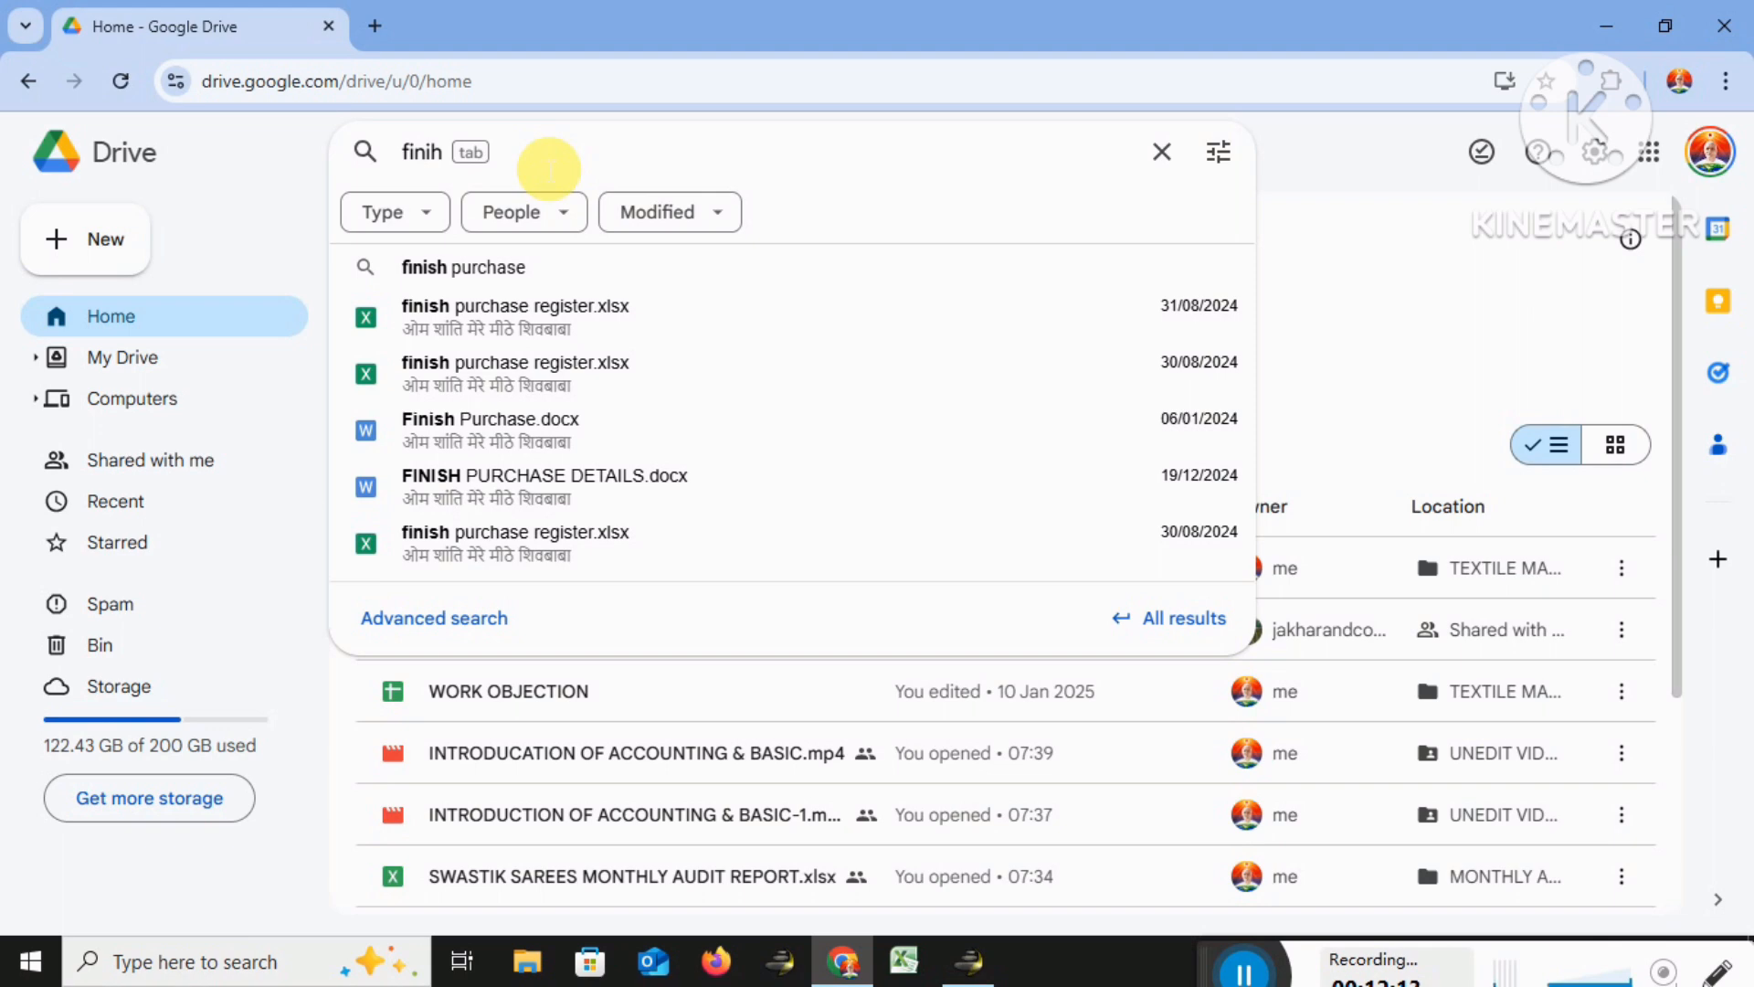
key(Down)
text(re)
key(Down)
key(Down)
key(Down)
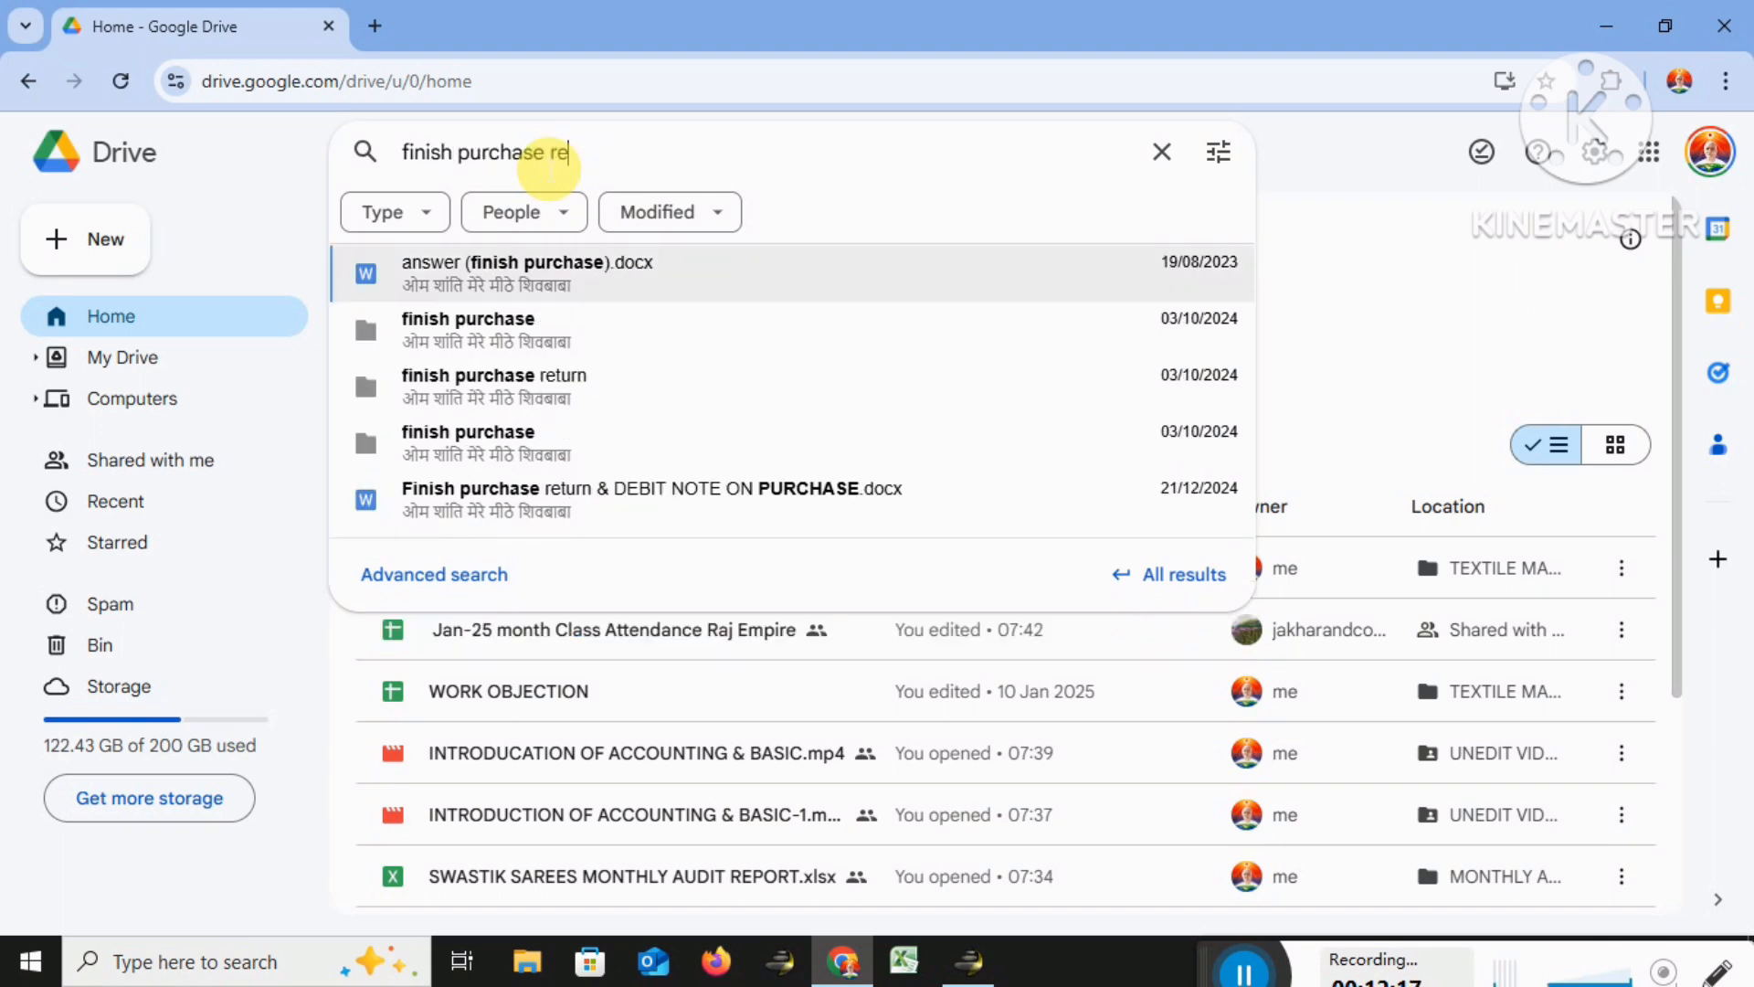
key(Down)
key(Down)
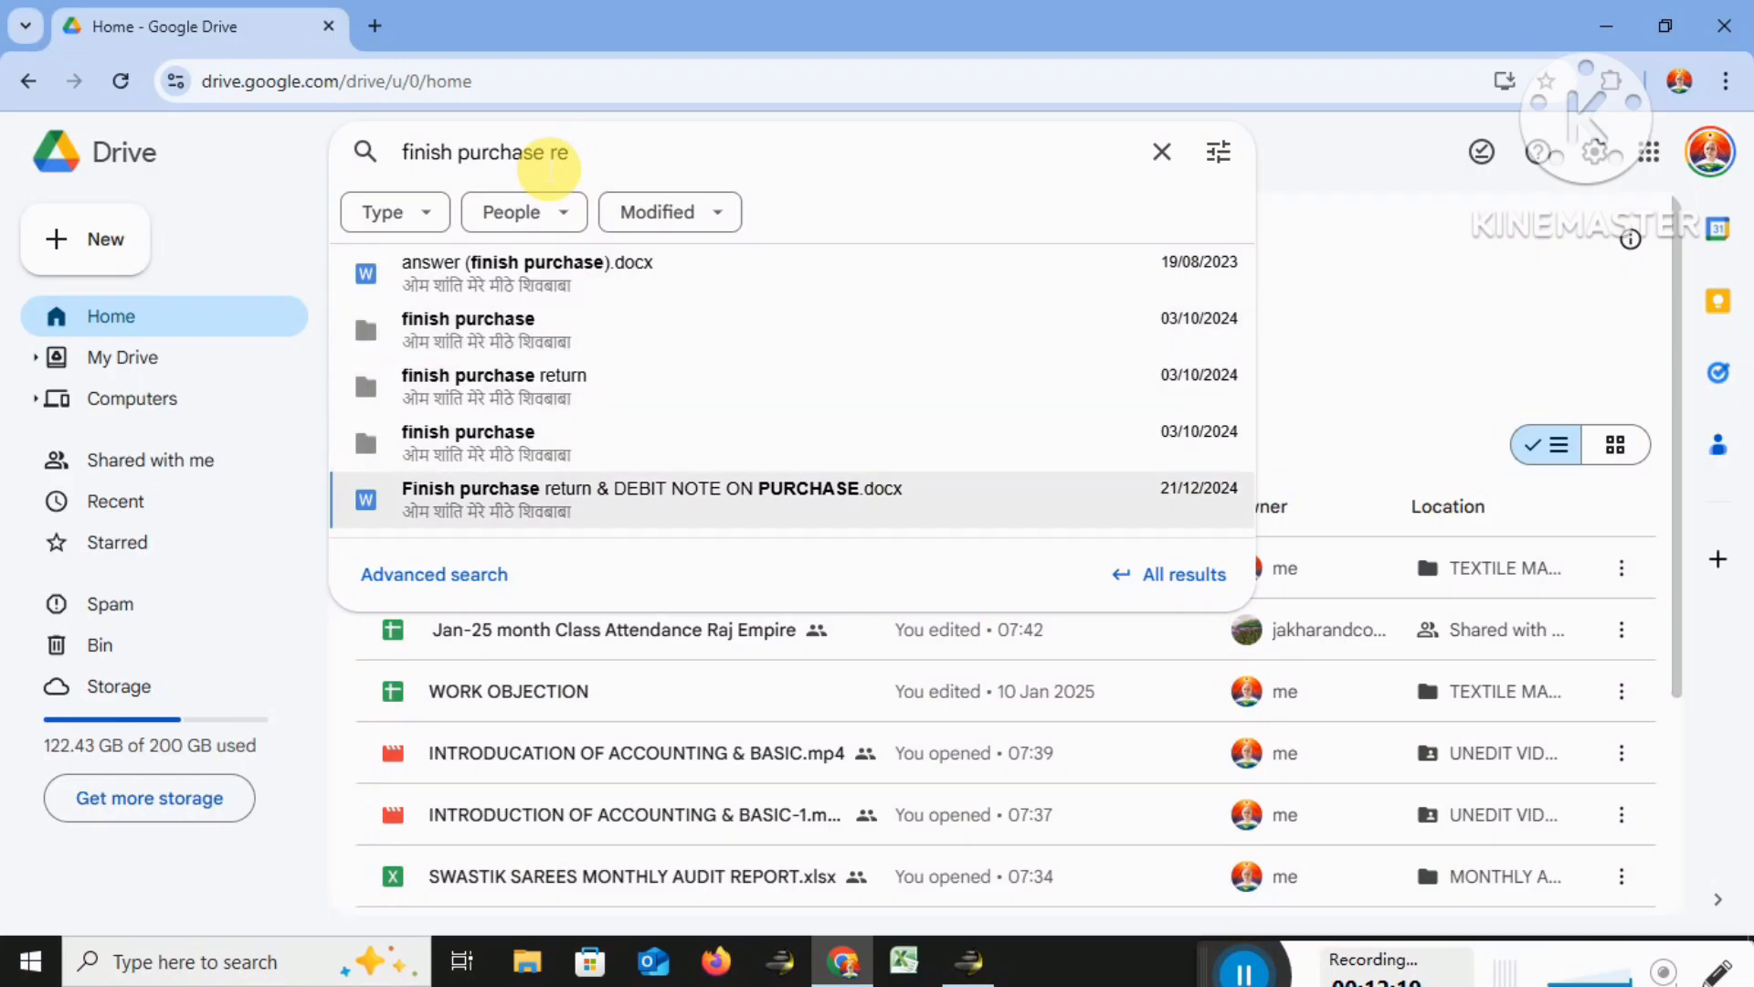
key(Return)
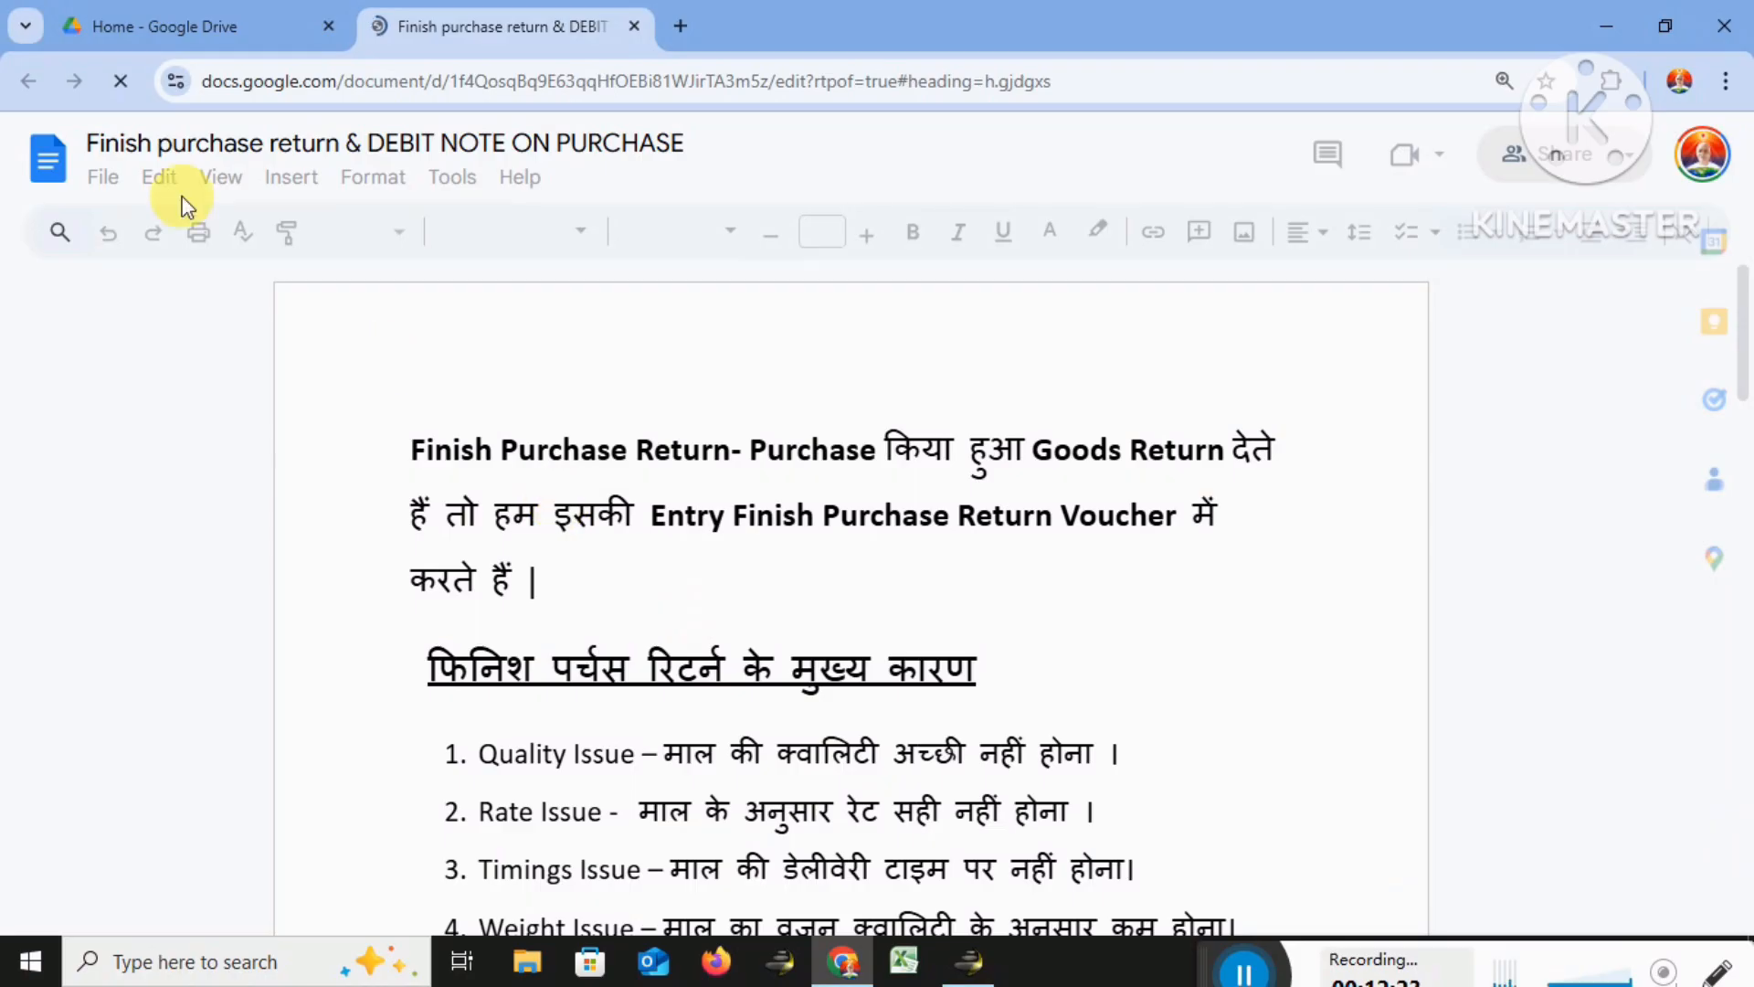
click(216, 28)
click(440, 24)
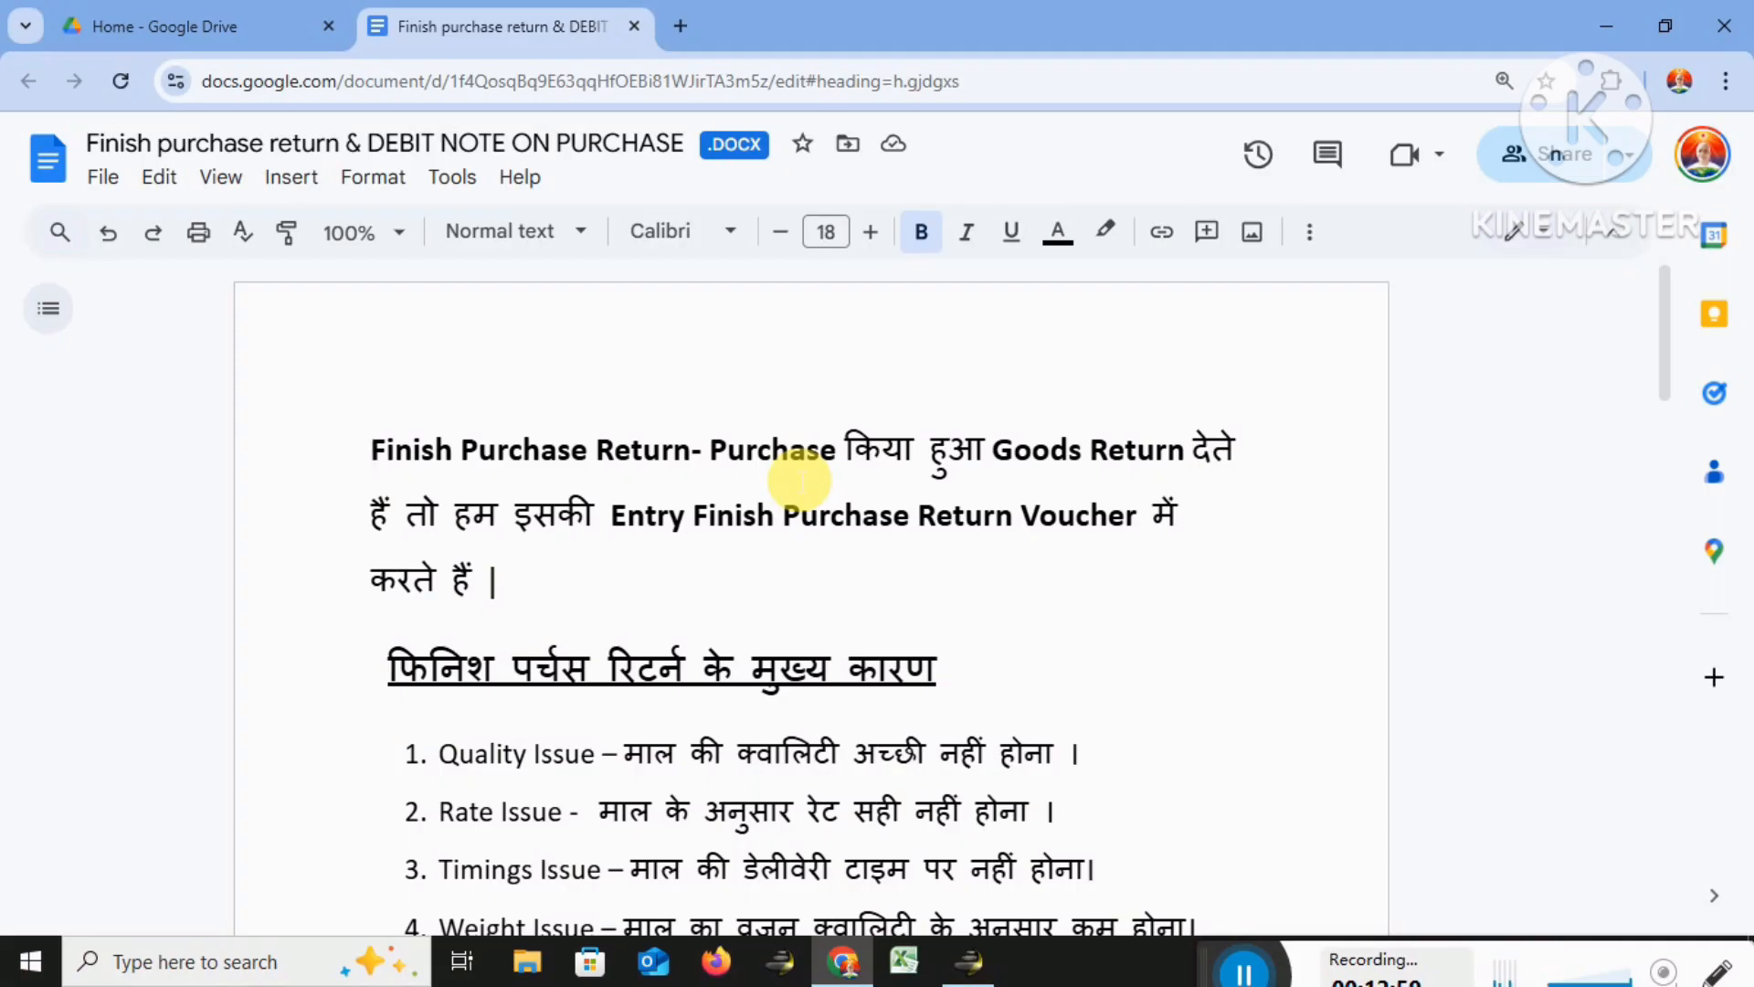
click(970, 959)
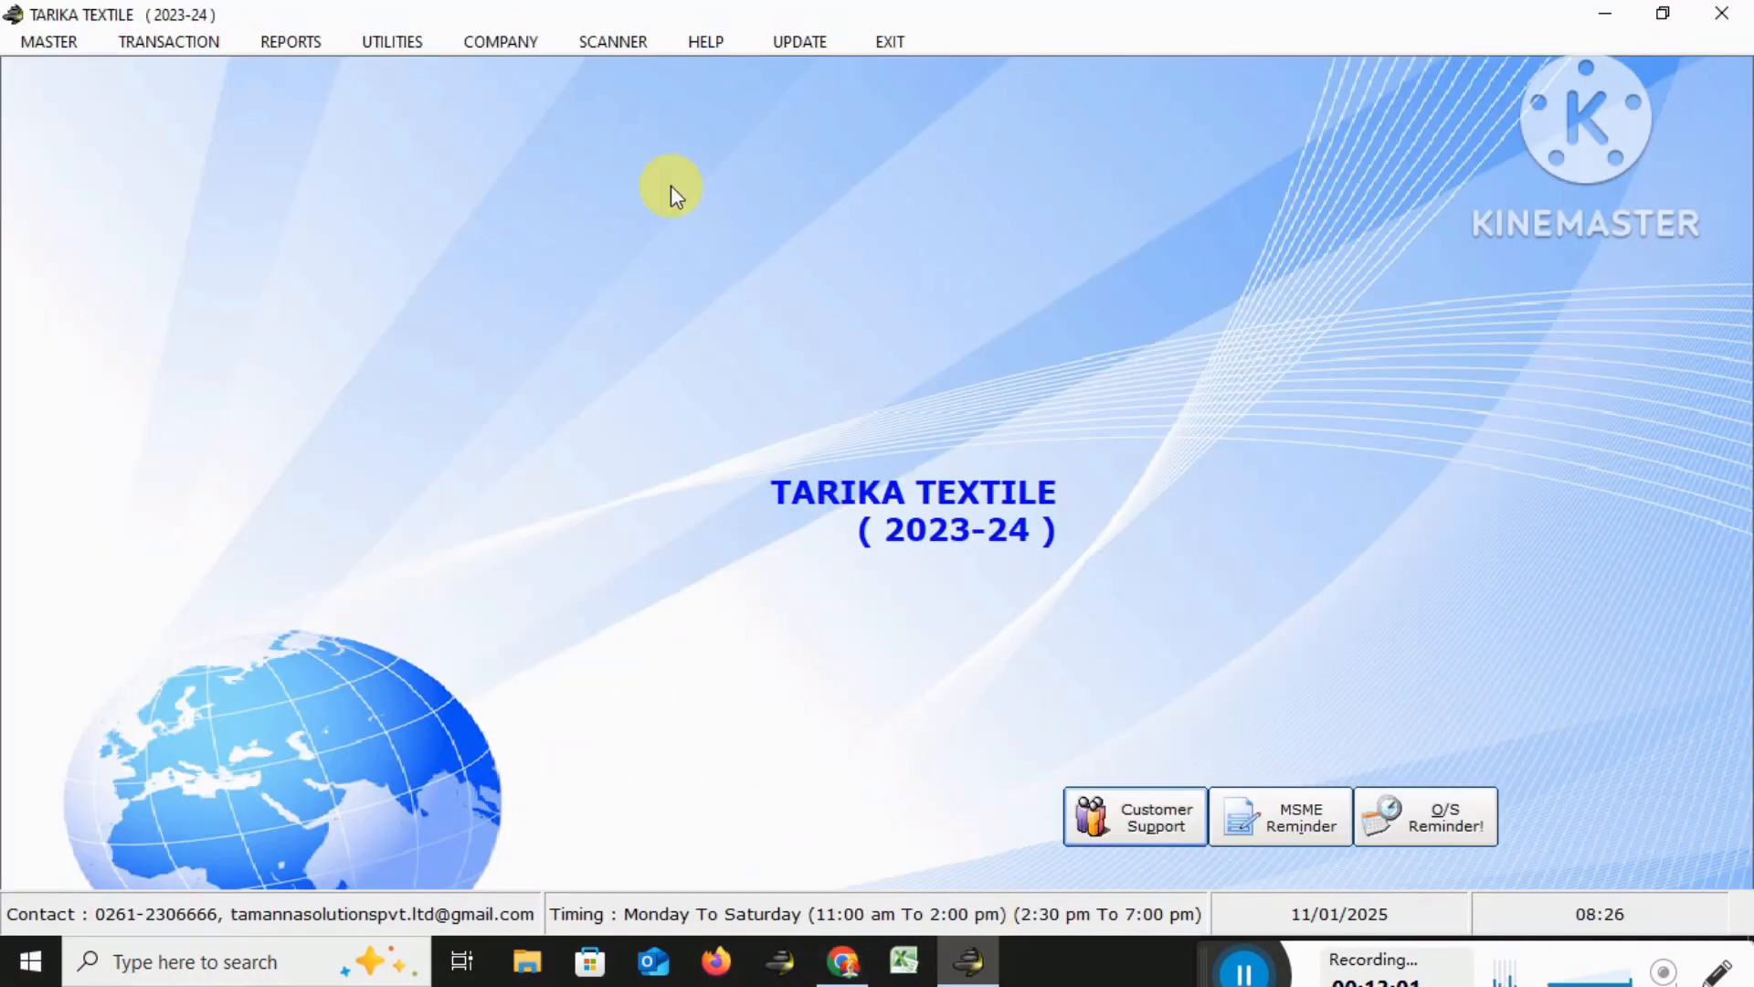
click(184, 45)
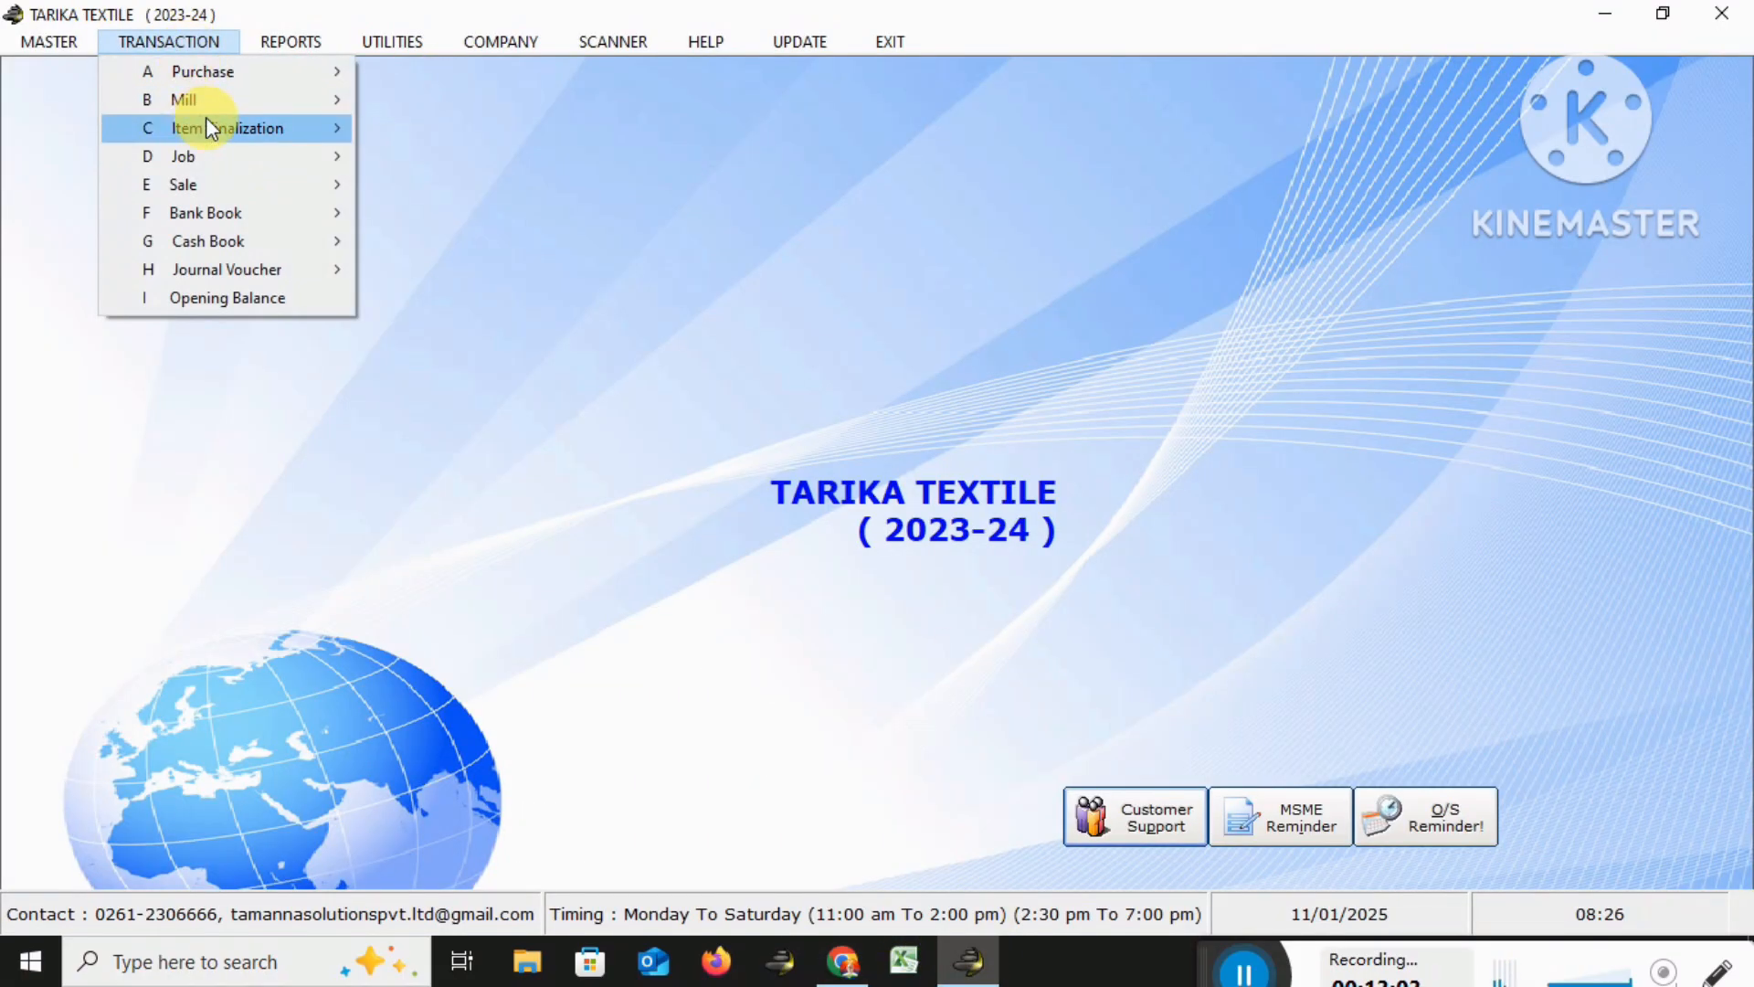
mouse_move(236, 72)
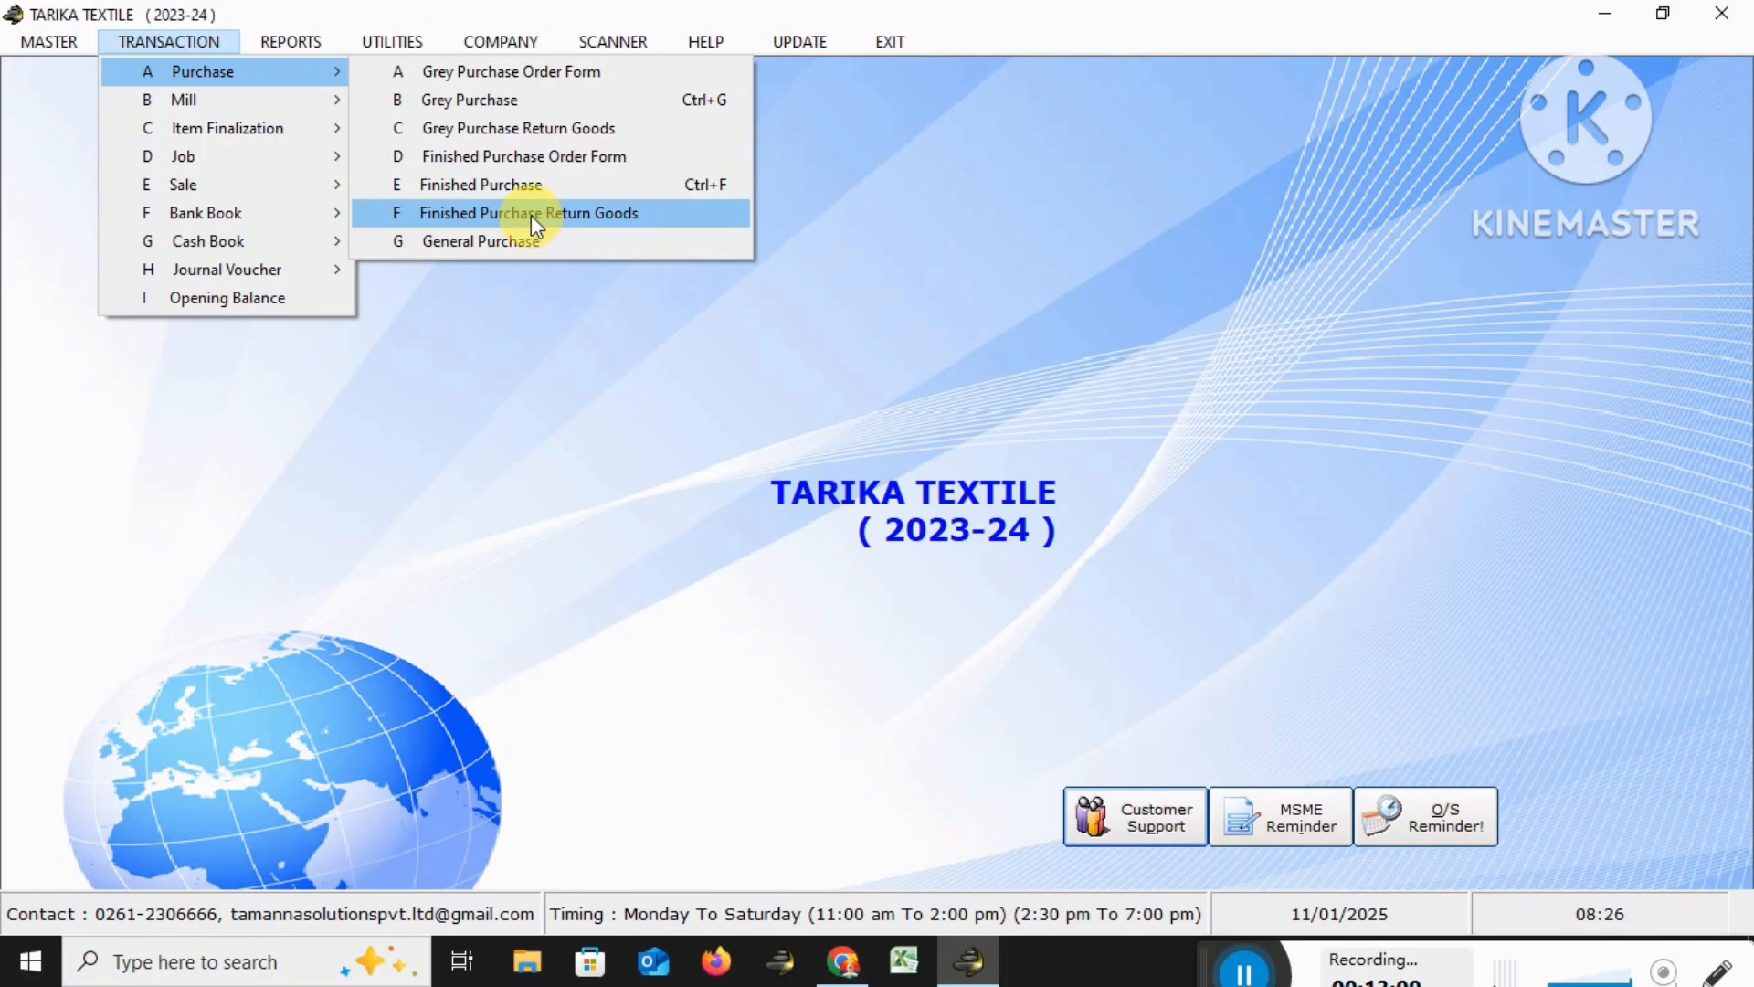
Switch to the Google Docs document and read the finish purchase return definition, its main reasons, and the Debit Note On Purchase section
click(845, 967)
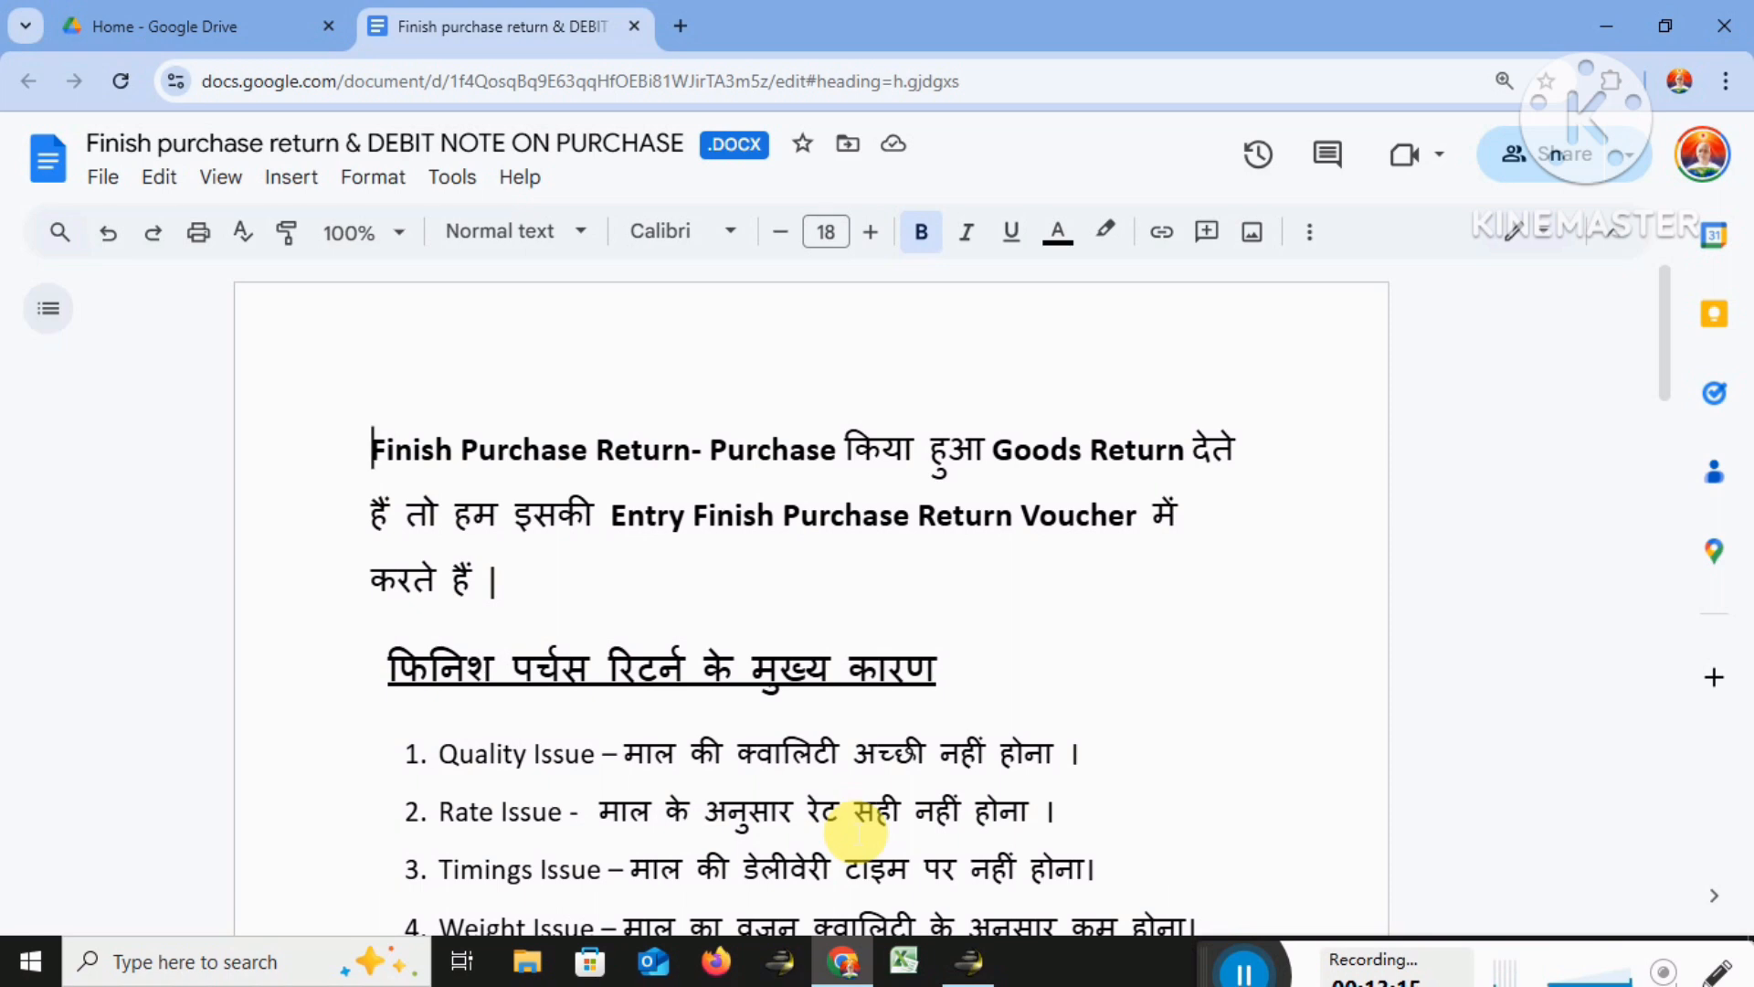
scroll(420, 759, down, 1)
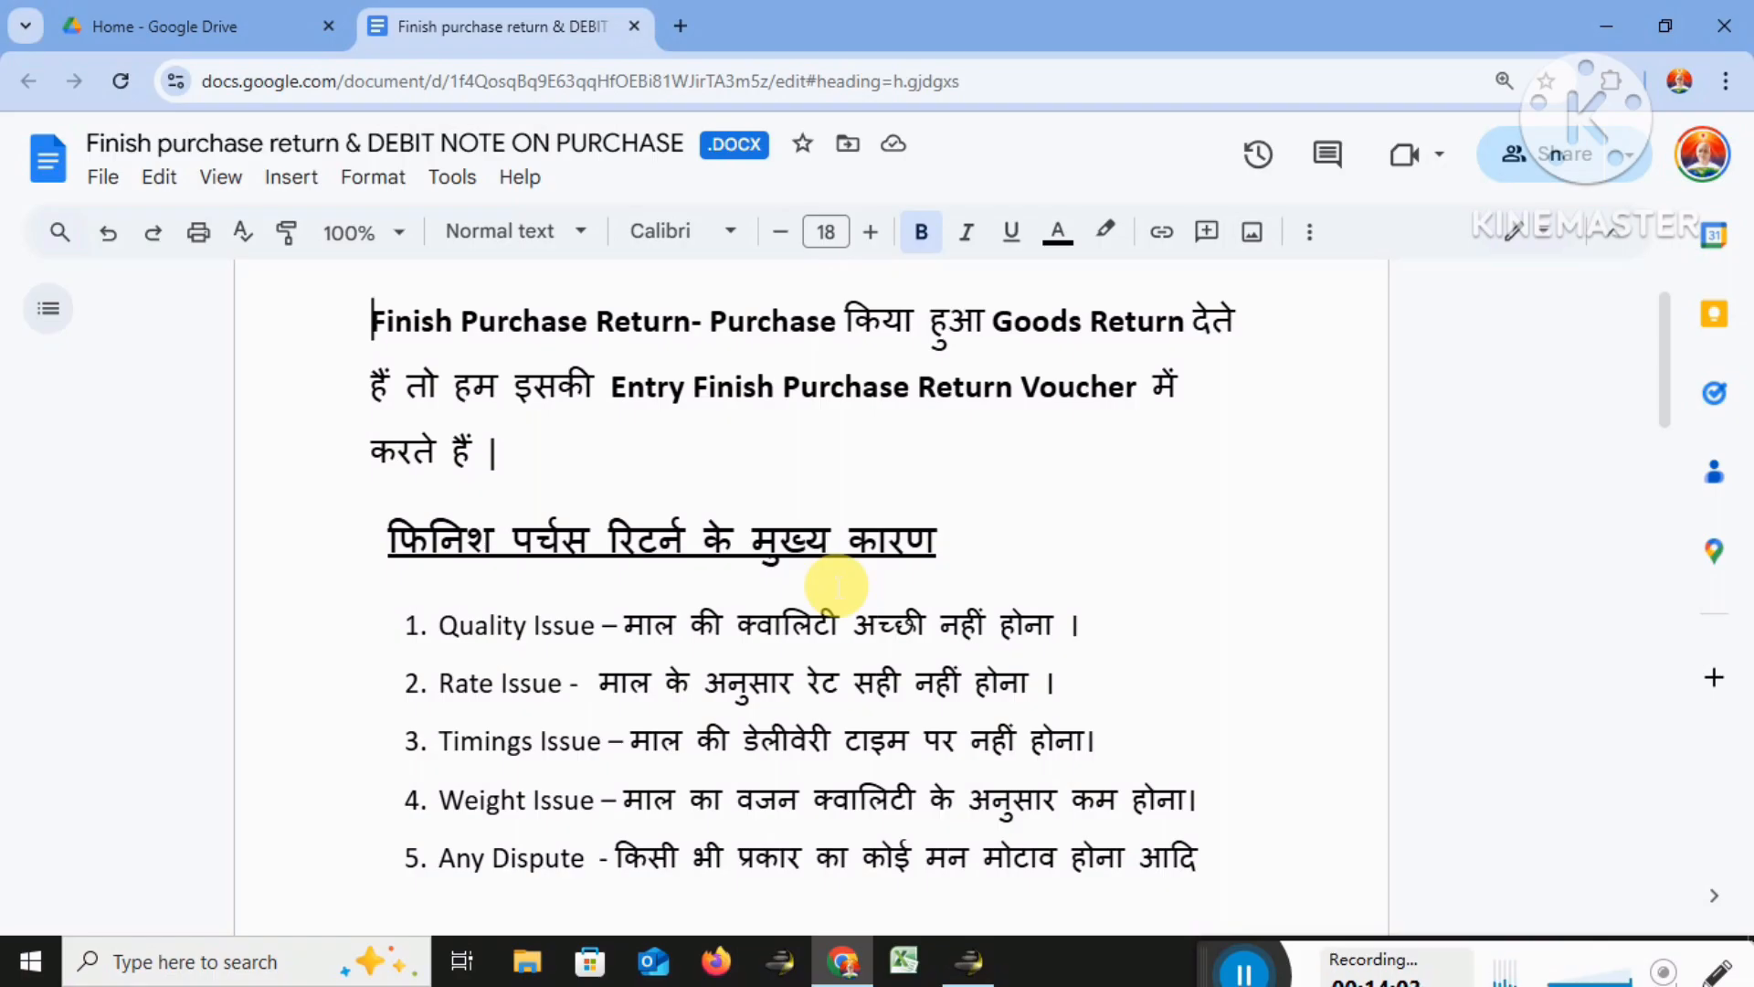
scroll(837, 586, down, 1)
scroll(837, 586, down, 1)
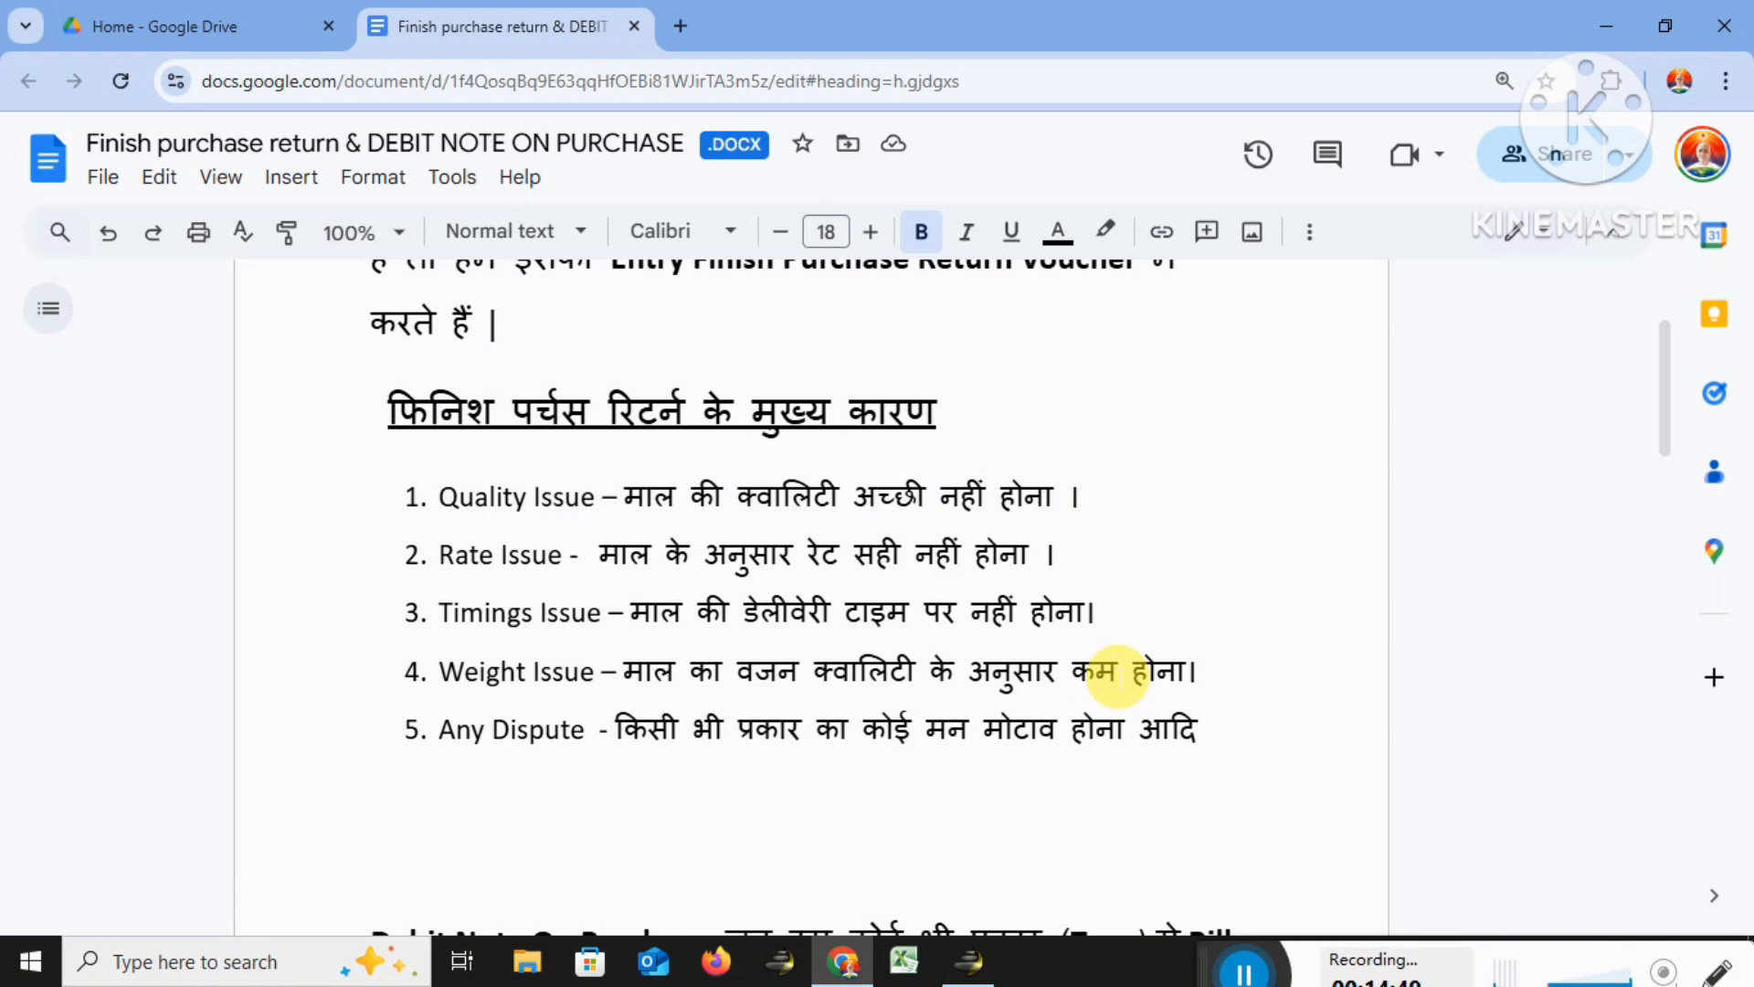
scroll(407, 451, up, 3)
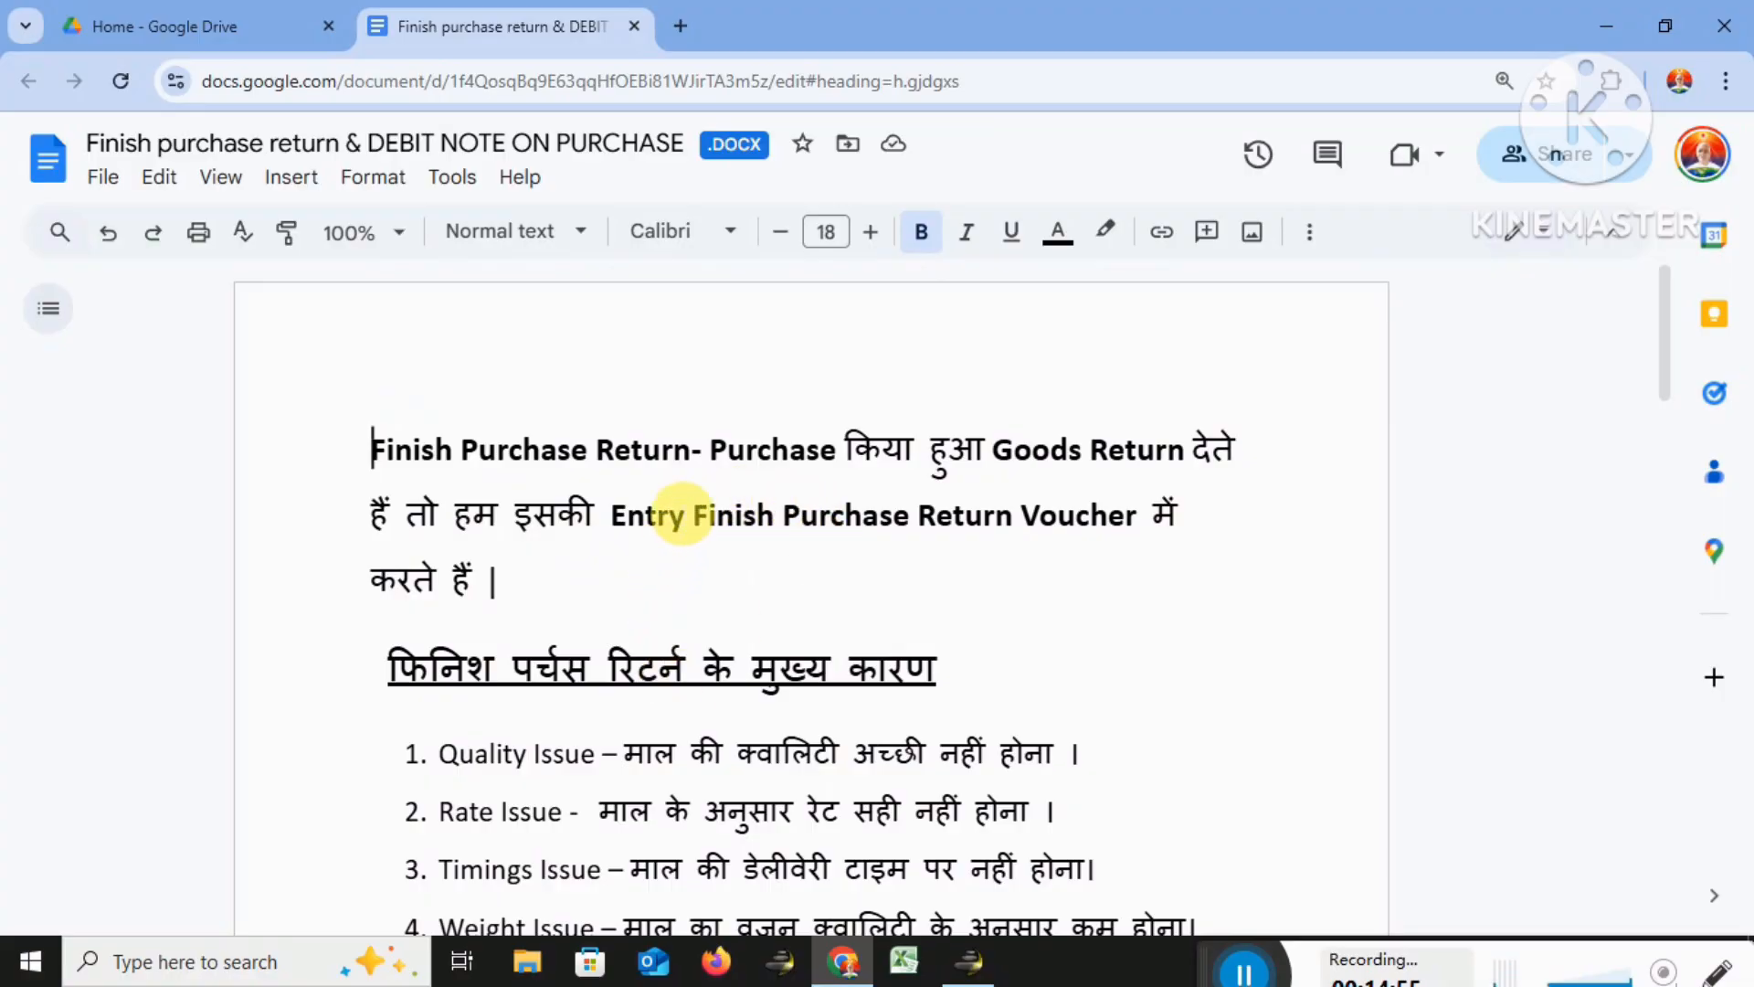
scroll(685, 521, down, 3)
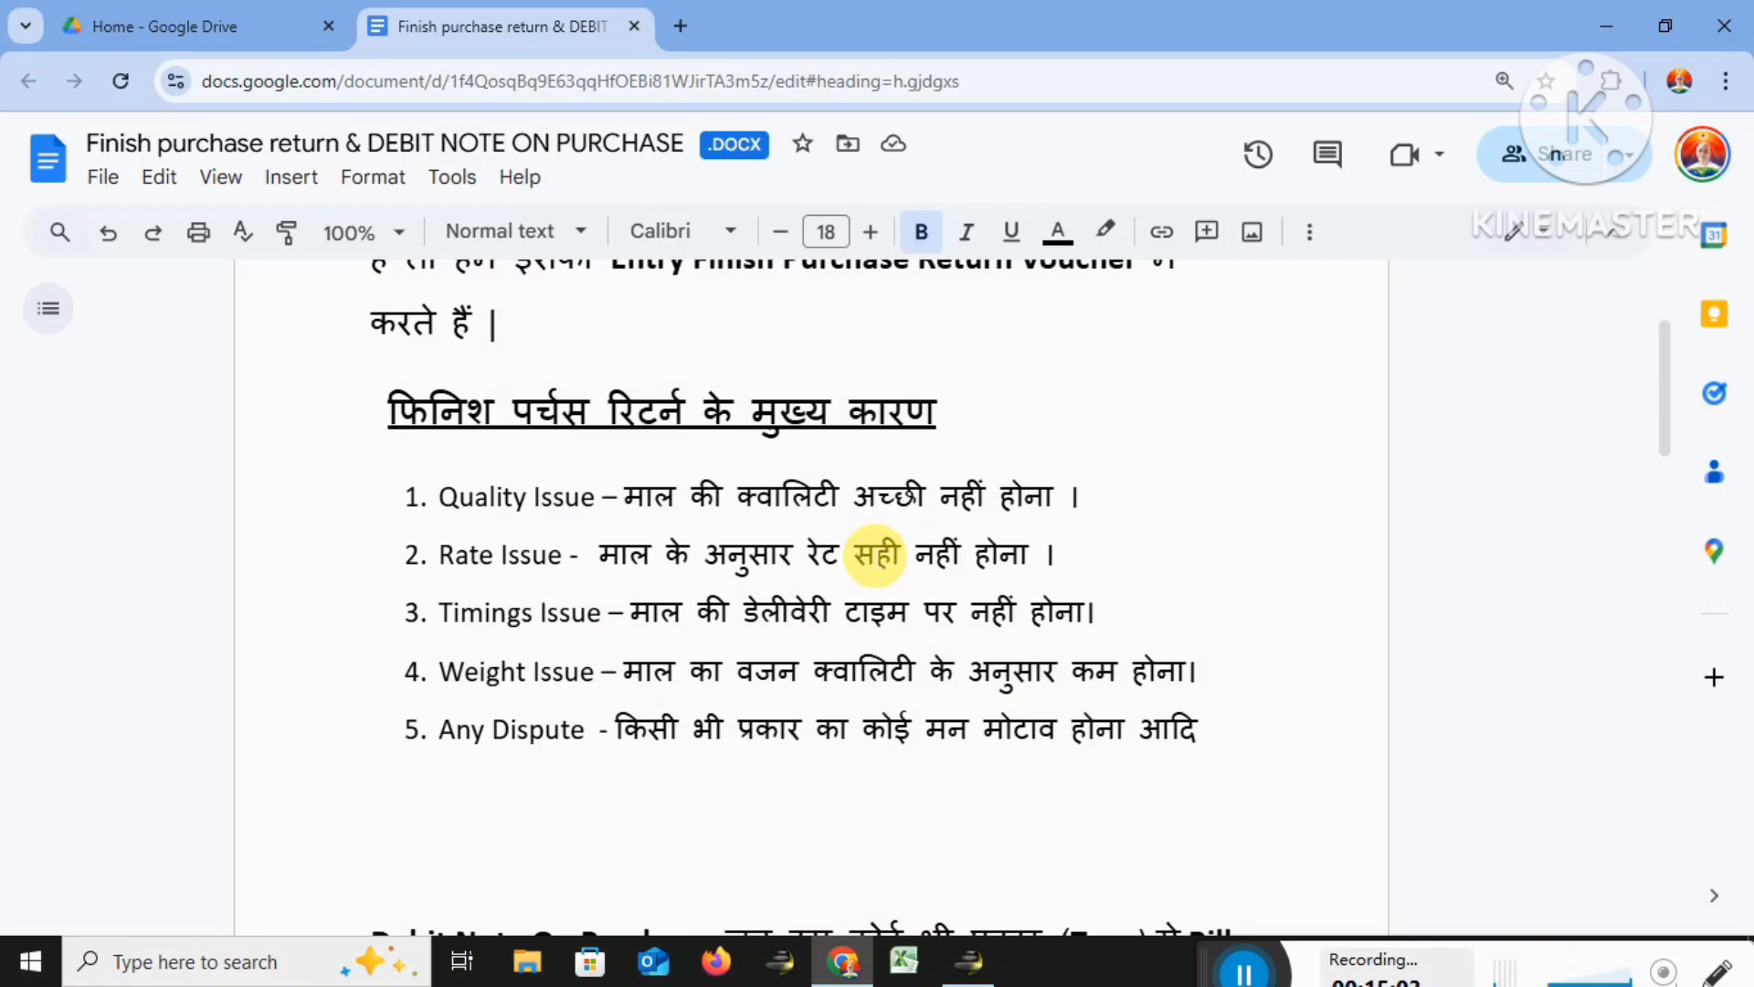
scroll(875, 553, up, 3)
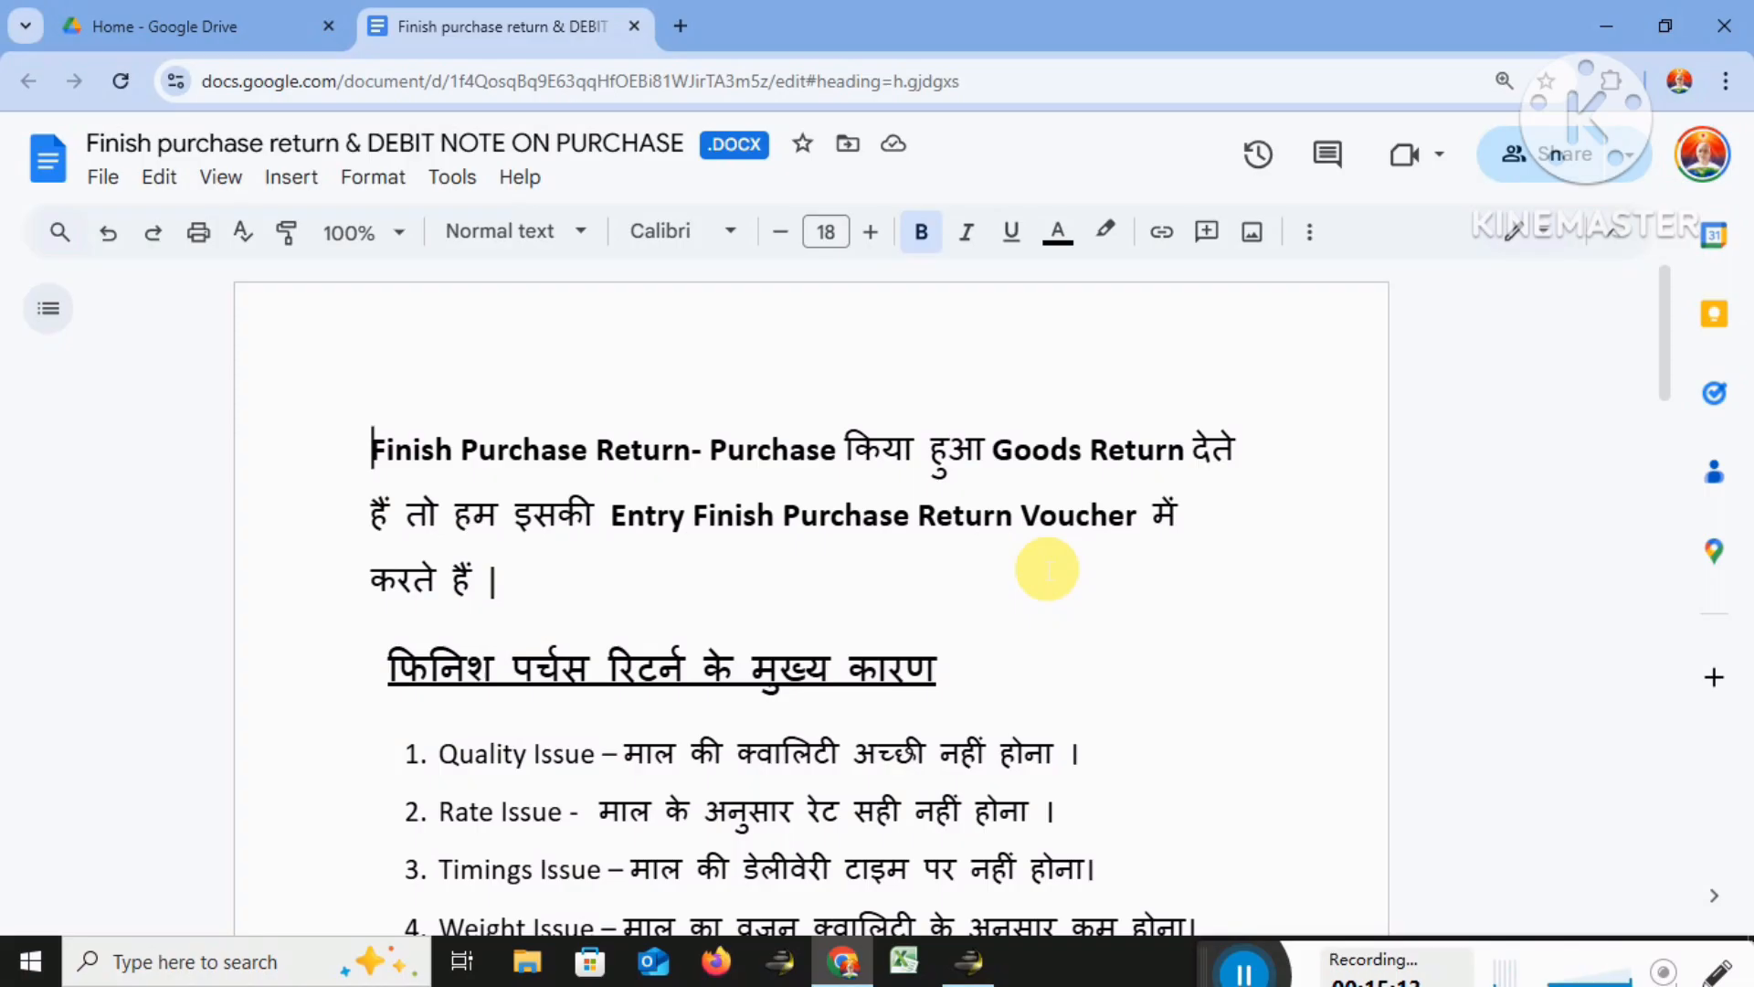
scroll(1051, 562, down, 1)
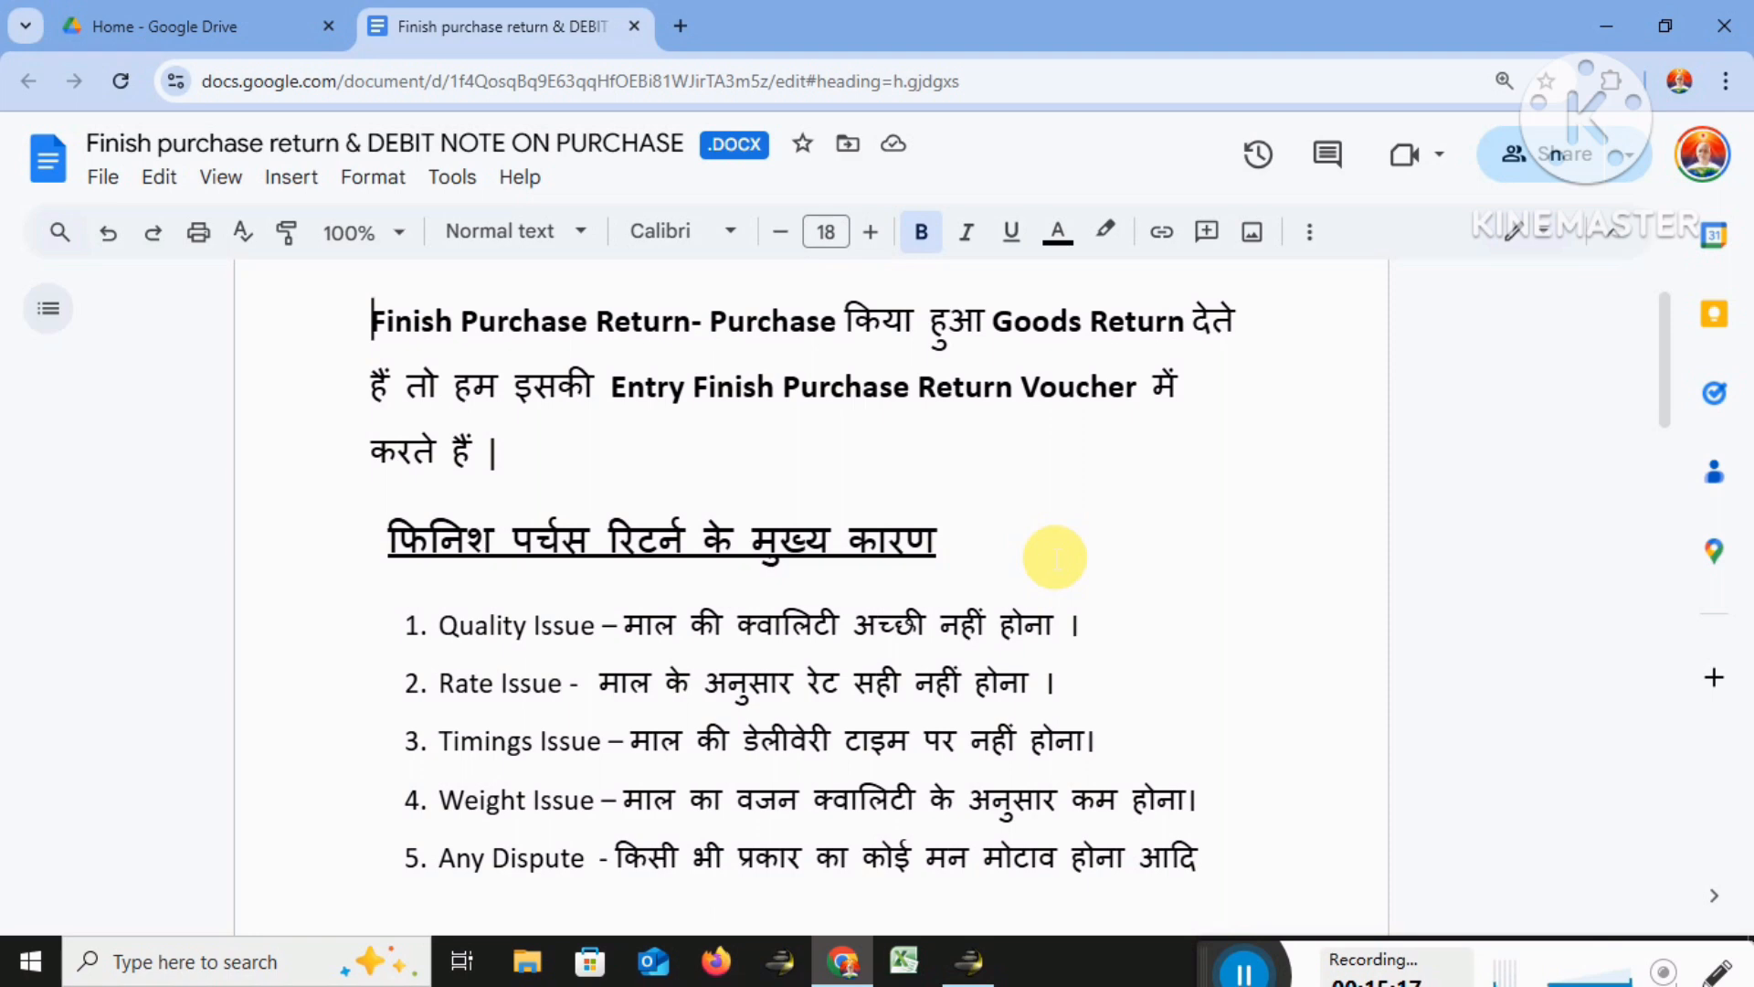
scroll(1055, 558, down, 2)
scroll(1063, 543, down, 5)
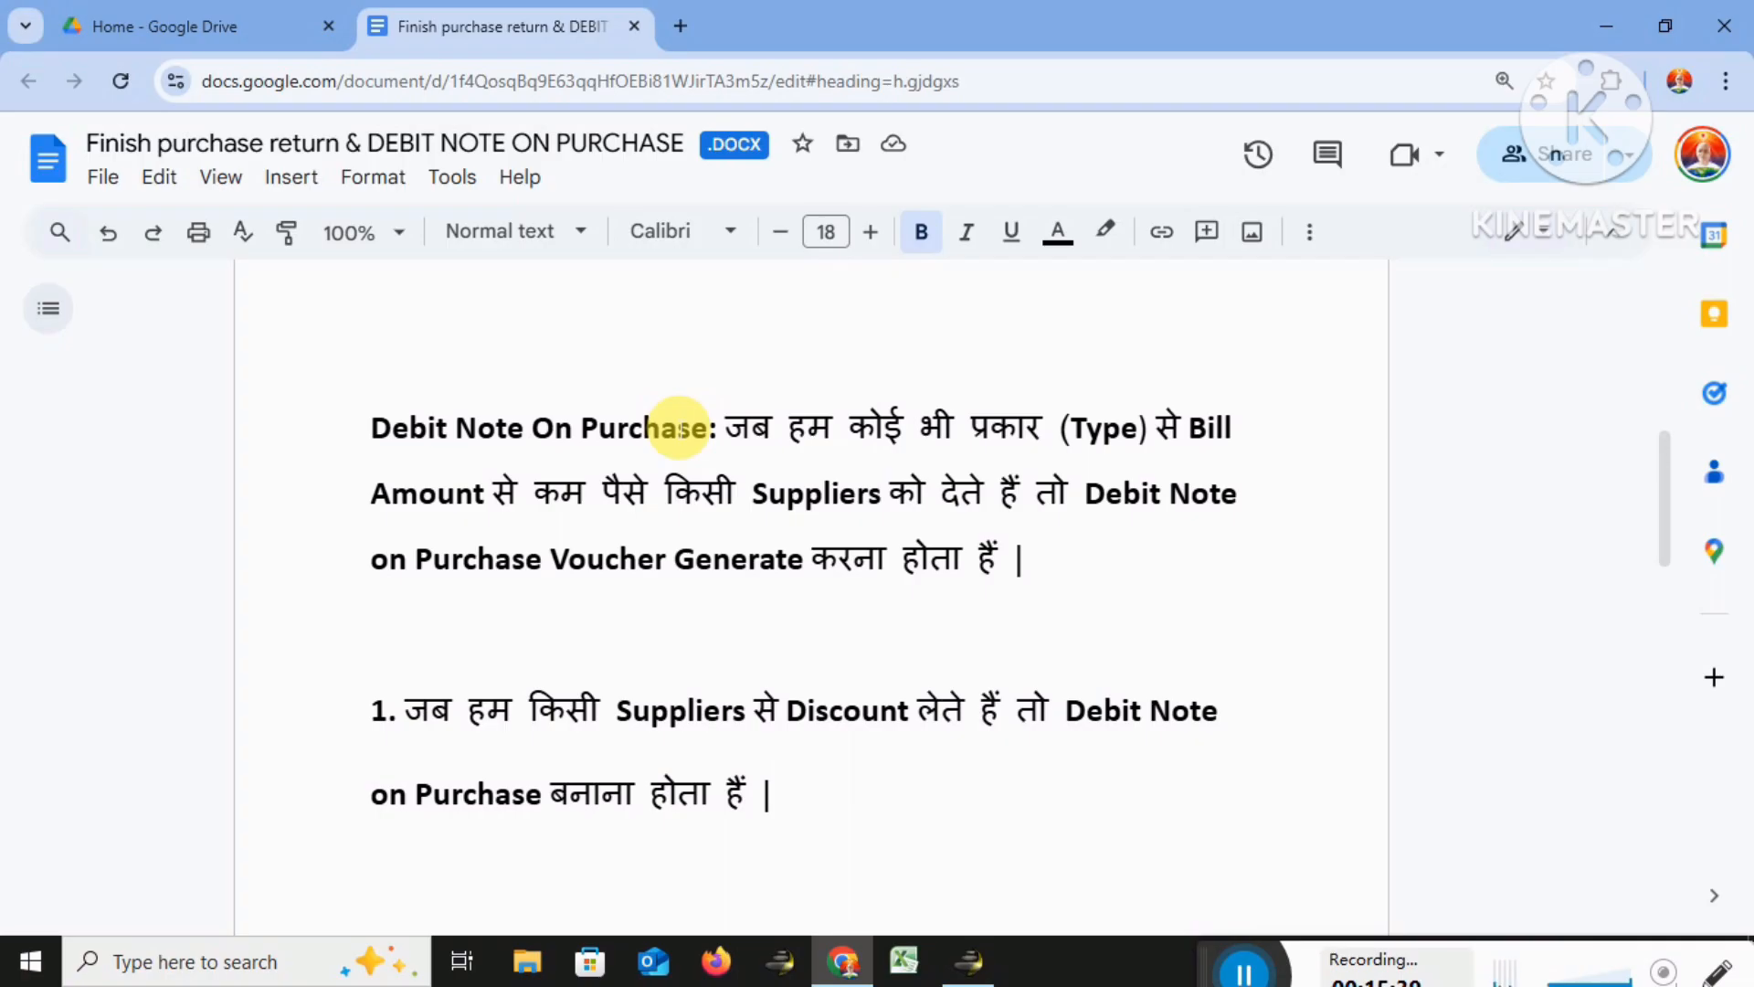
scroll(678, 428, down, 3)
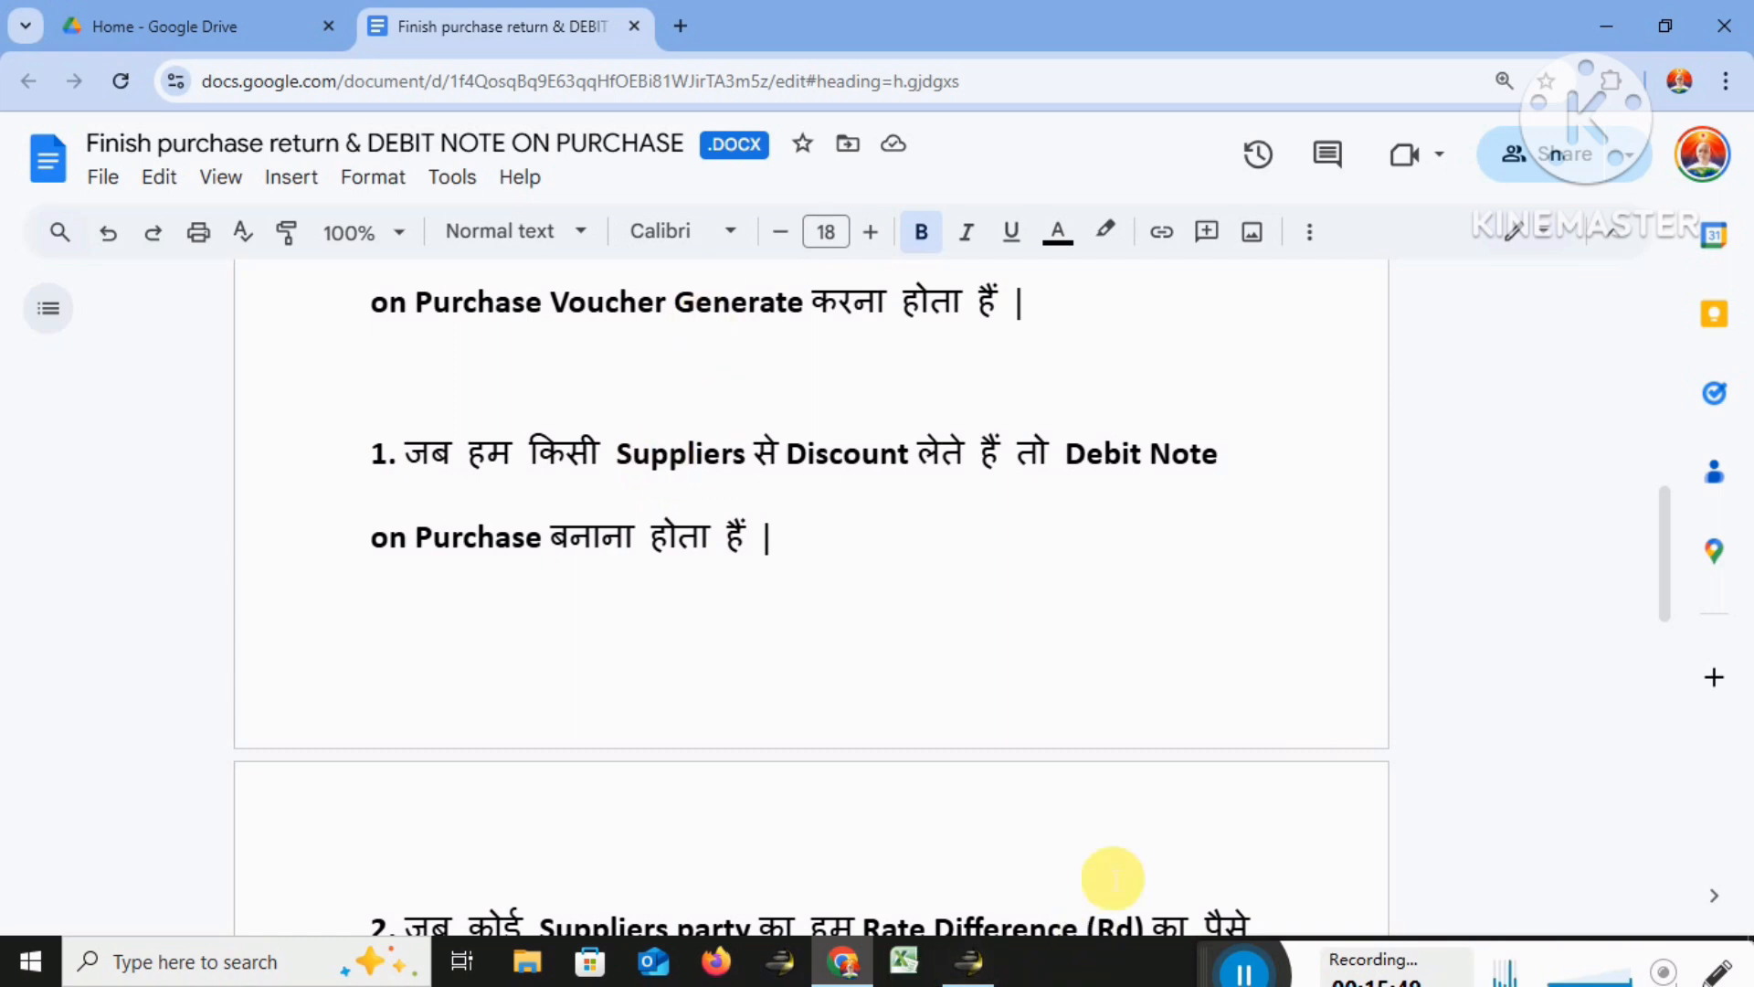
Switch to the Tarika Textile accounting program and start a new Multi Journal Voucher entry
click(971, 961)
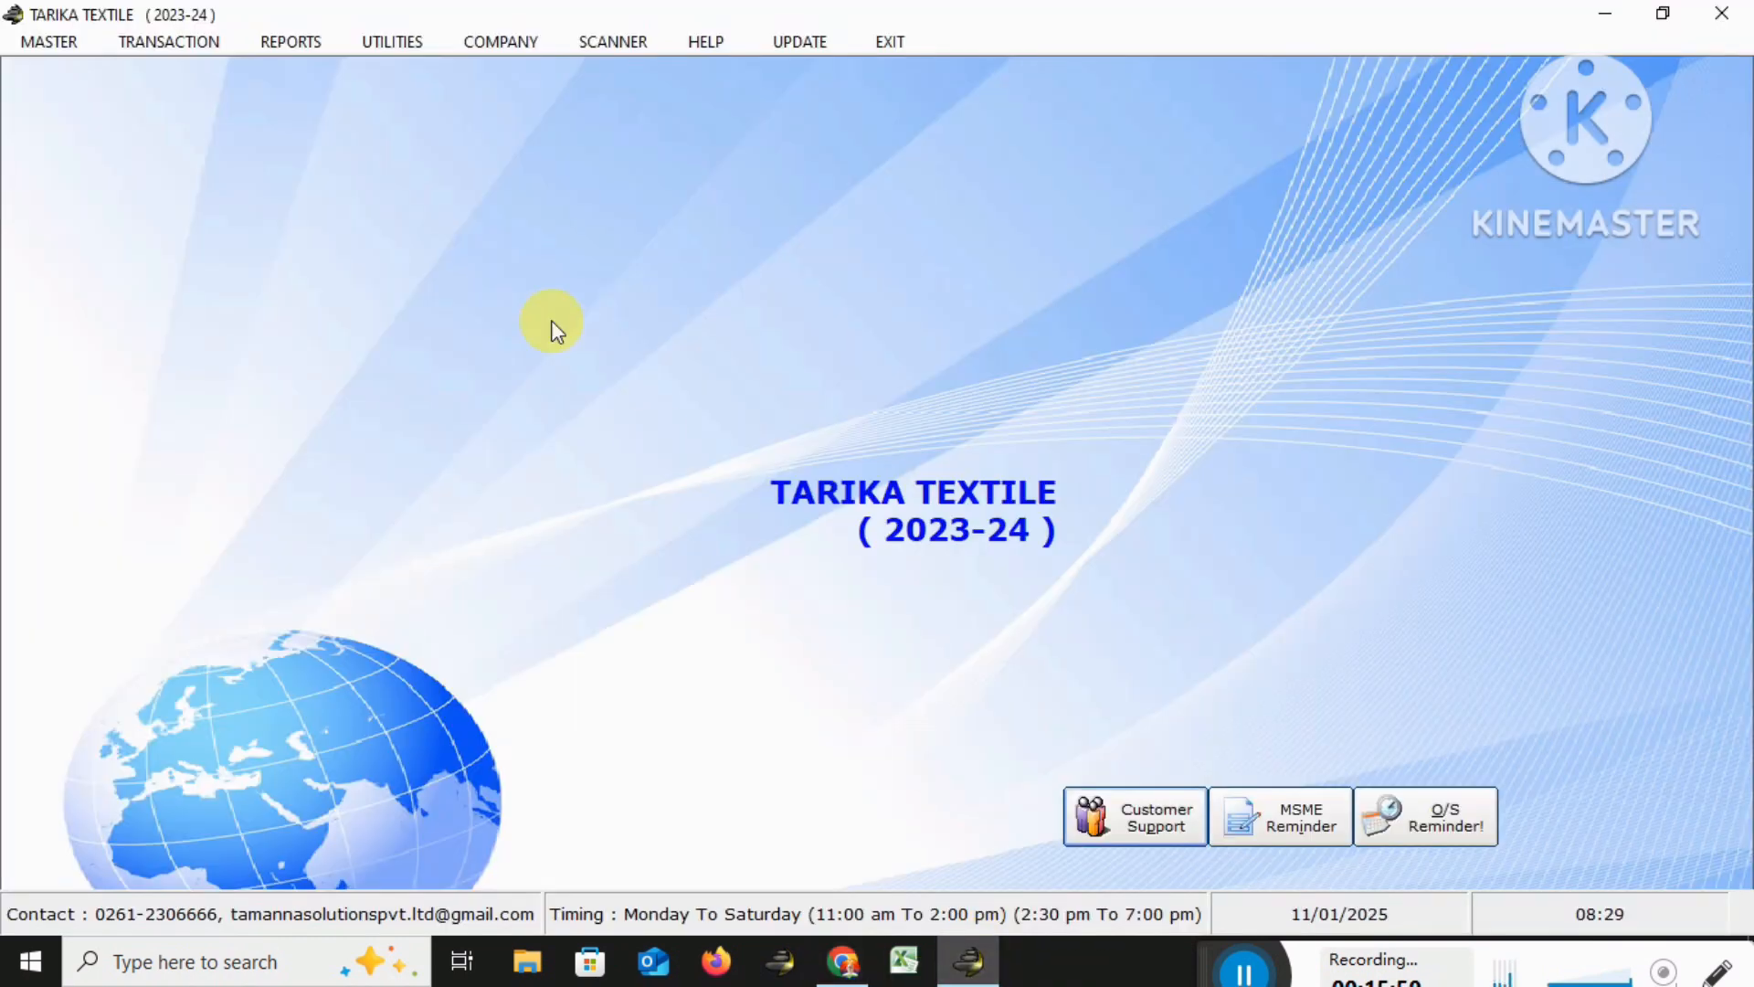
click(221, 41)
mouse_move(304, 281)
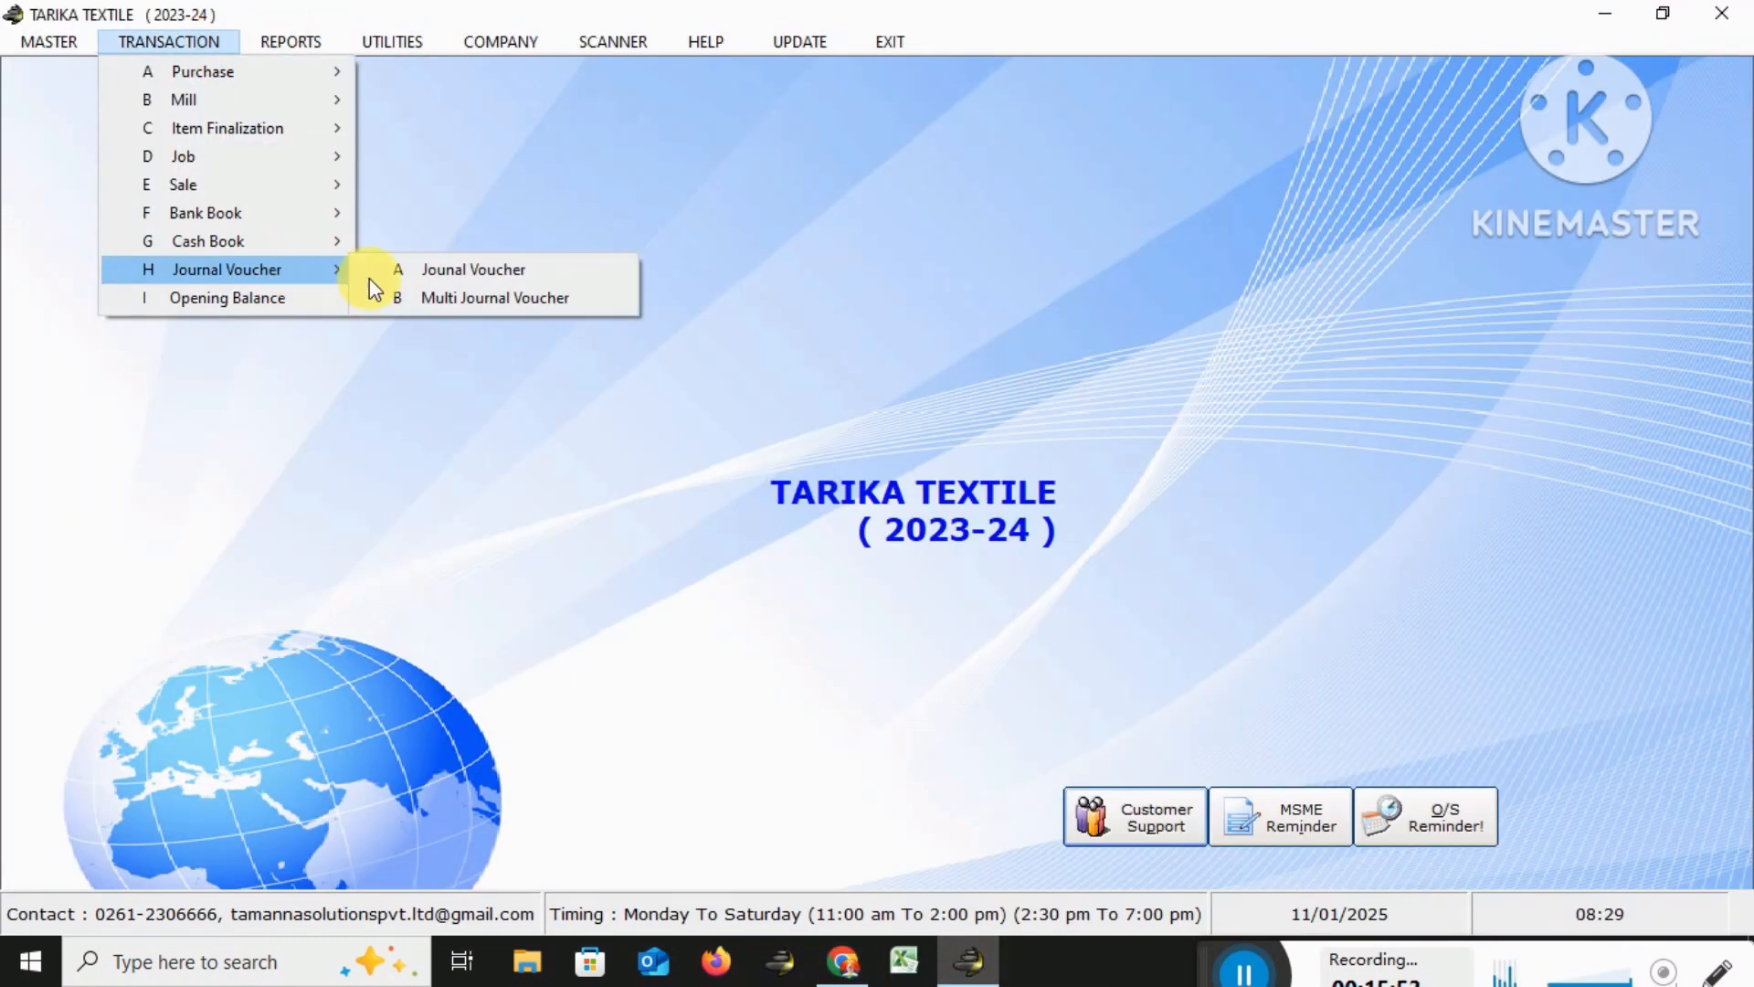
click(462, 298)
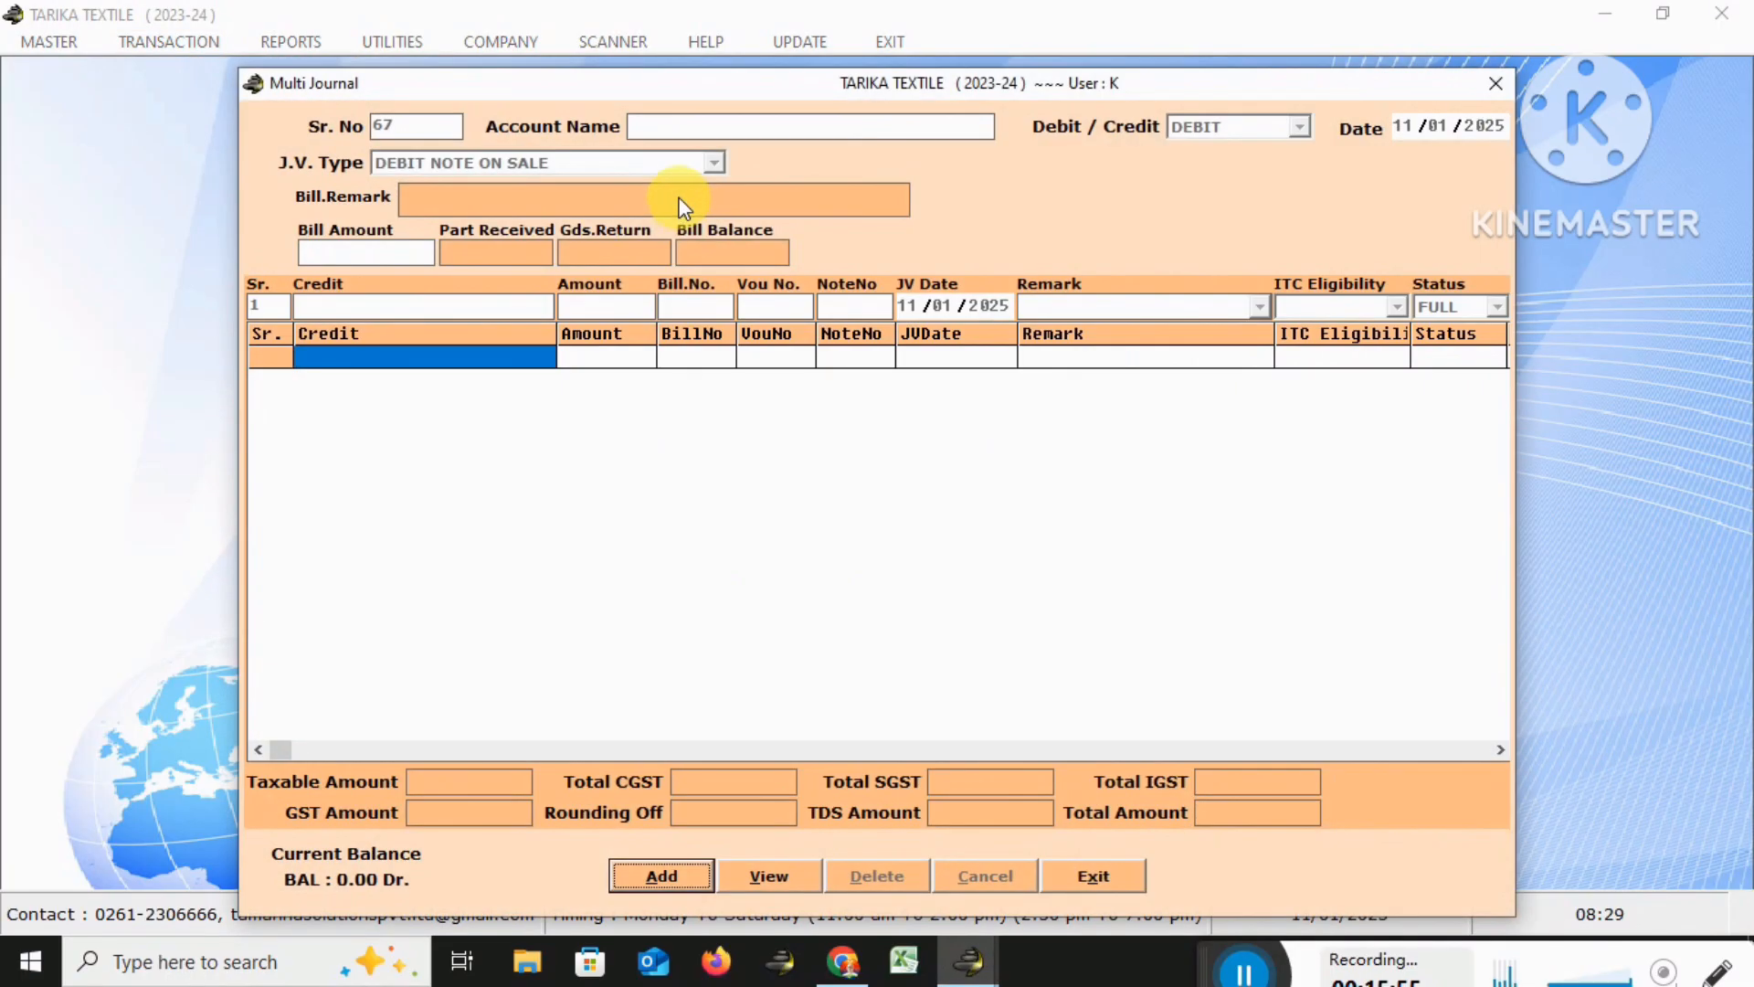
key(Return)
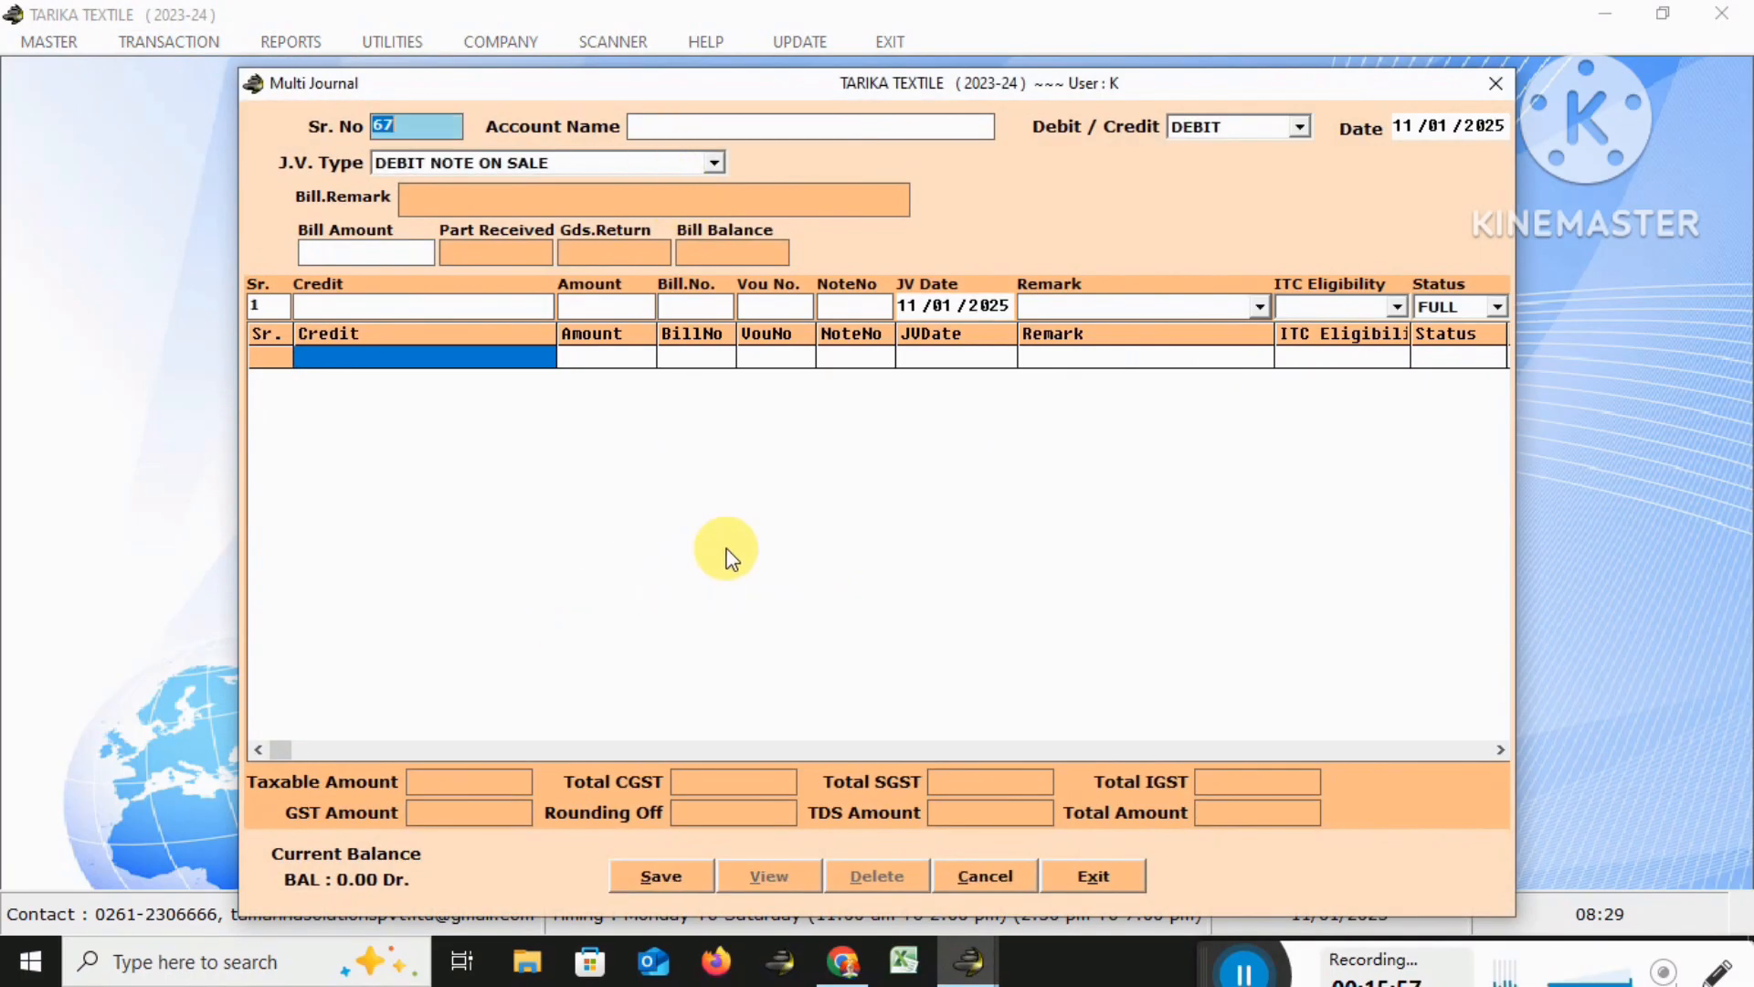
Set the voucher's J.V. Type to DEBIT NOTE ON PURCHASE
key(Return)
key(Down)
key(Down)
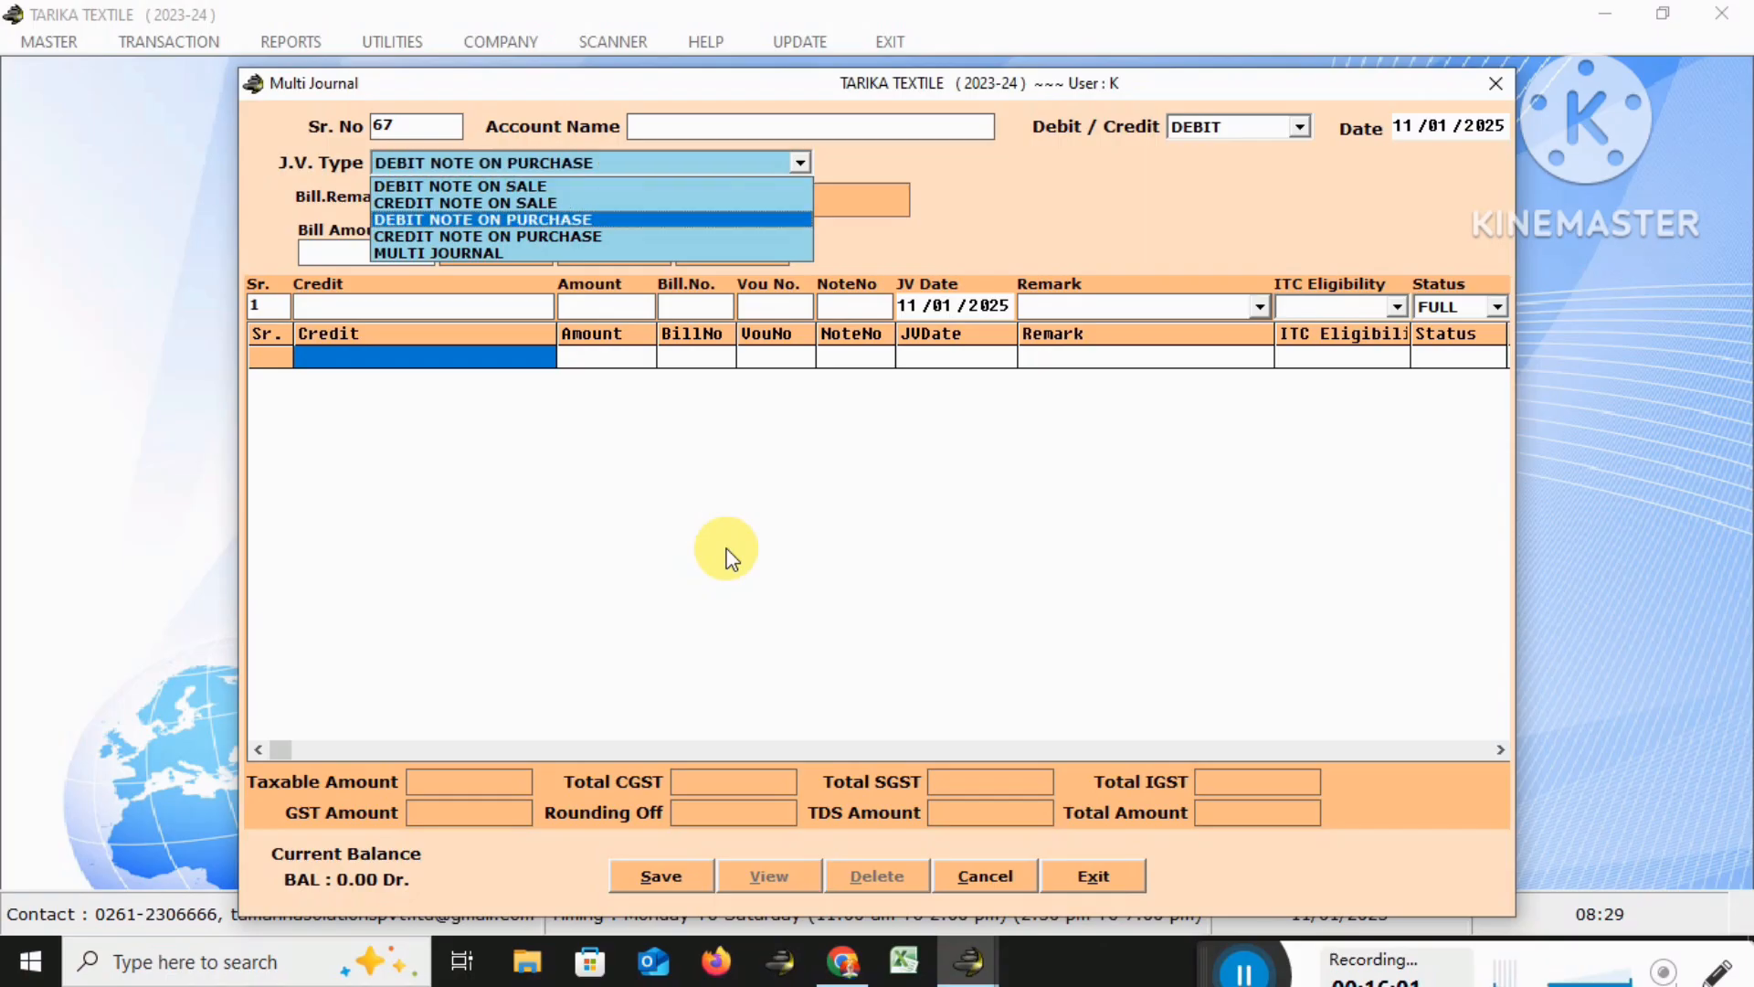
key(Return)
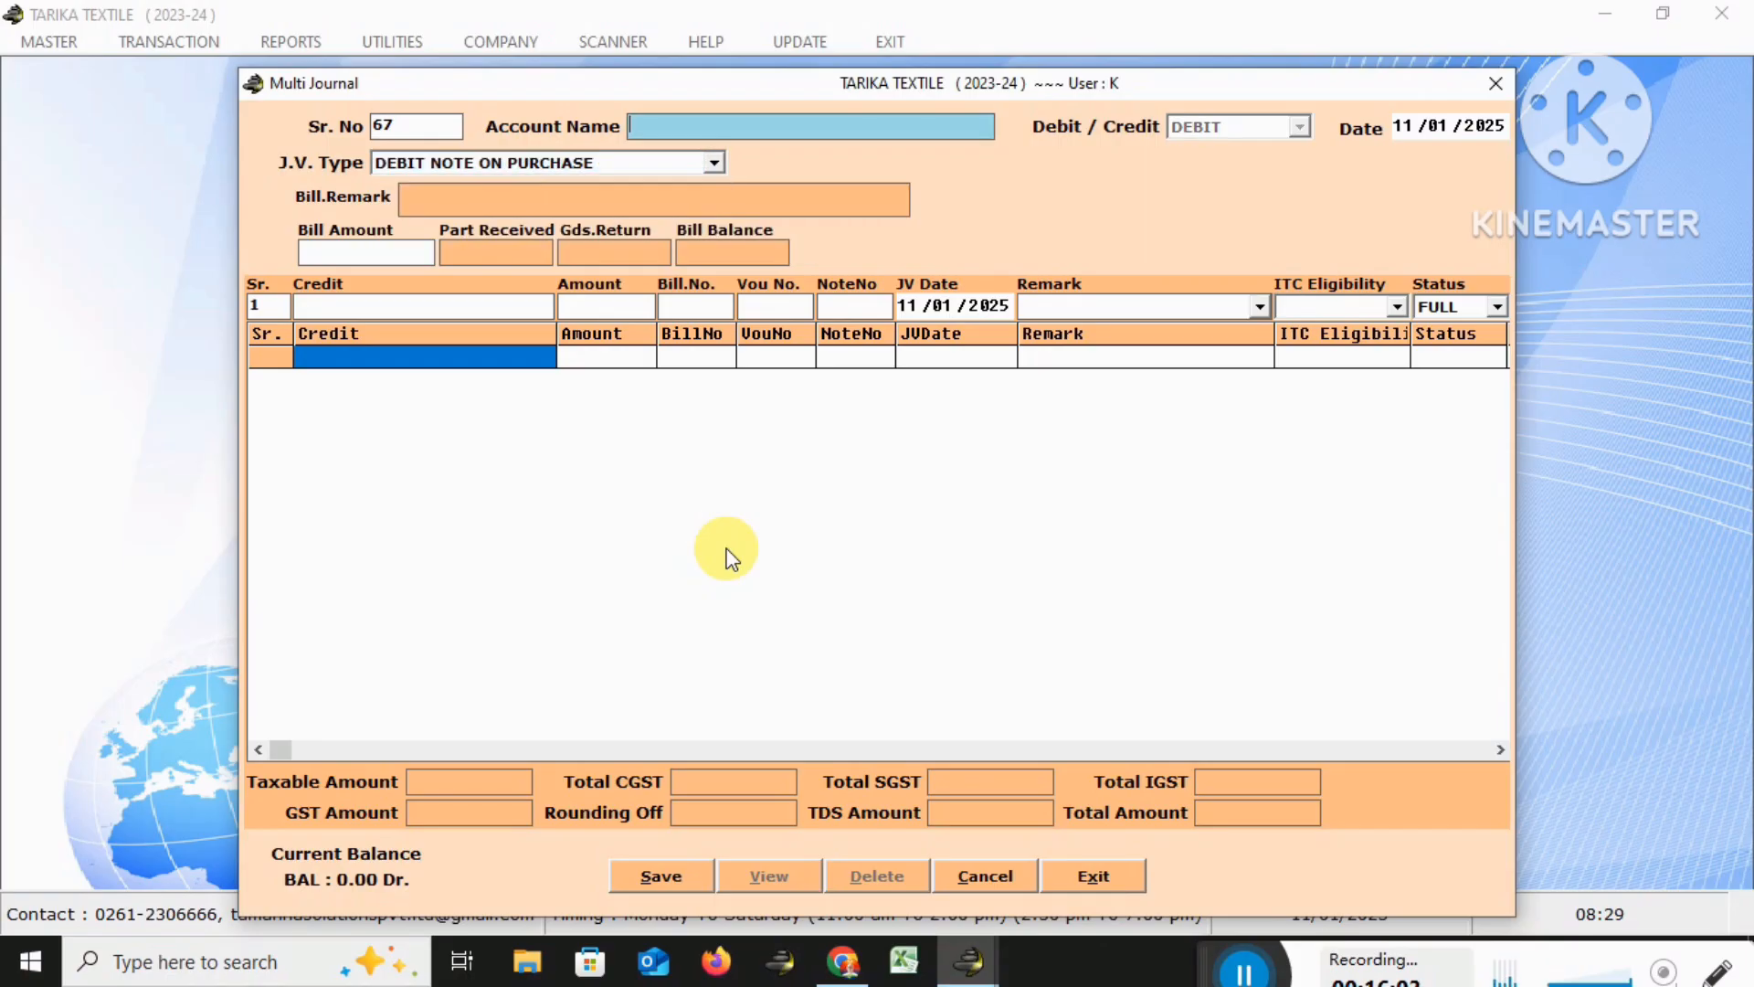
Look through the Account Name list for the debit note, and leave the voucher entry without saving
key(Return)
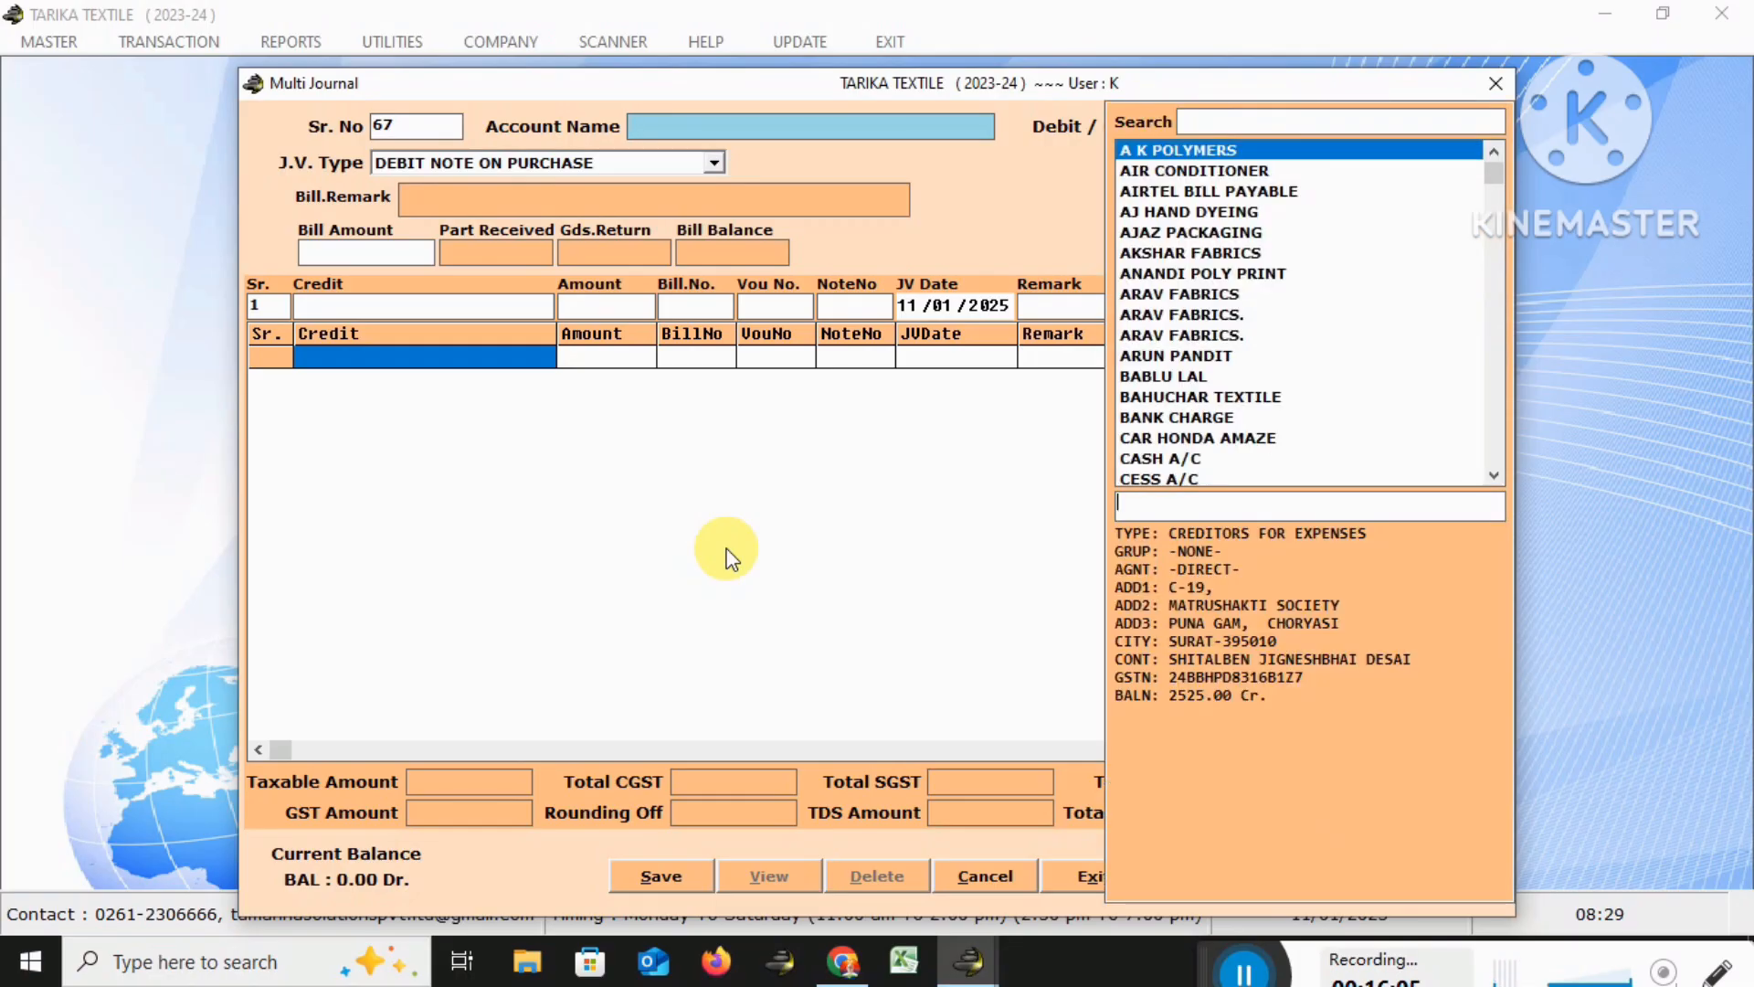
key(Down)
key(Down)
key(Down)
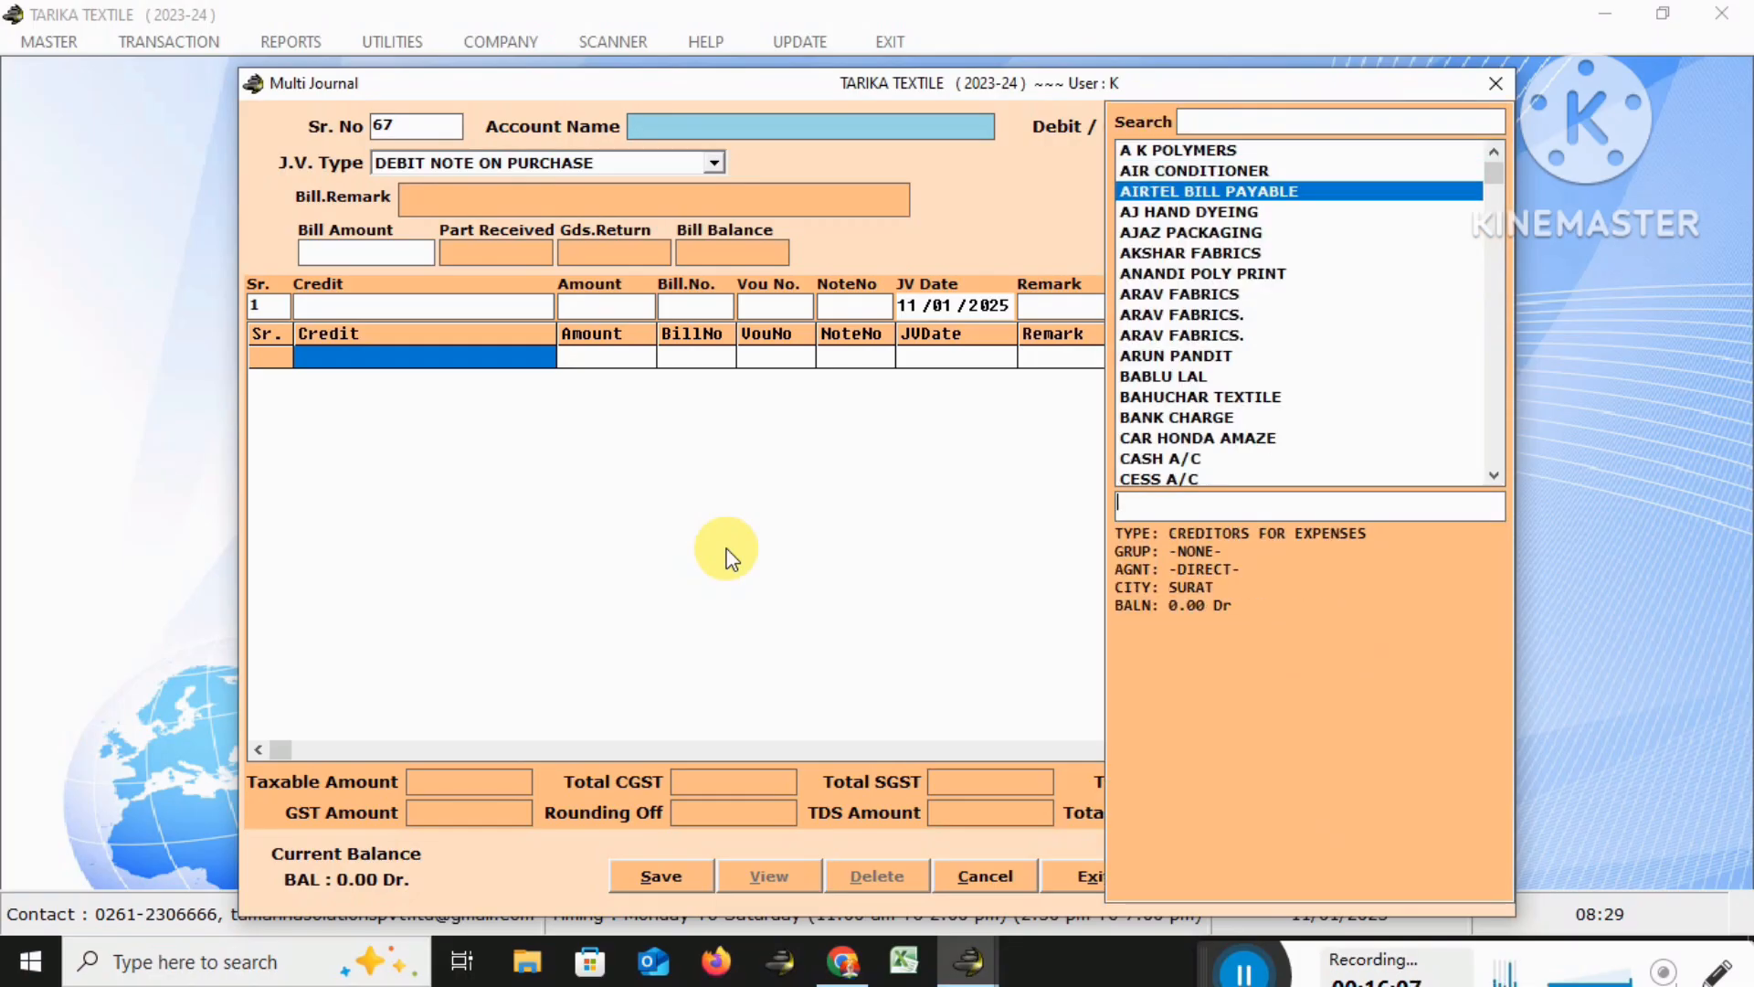
key(Down)
key(Down)
key(Down)
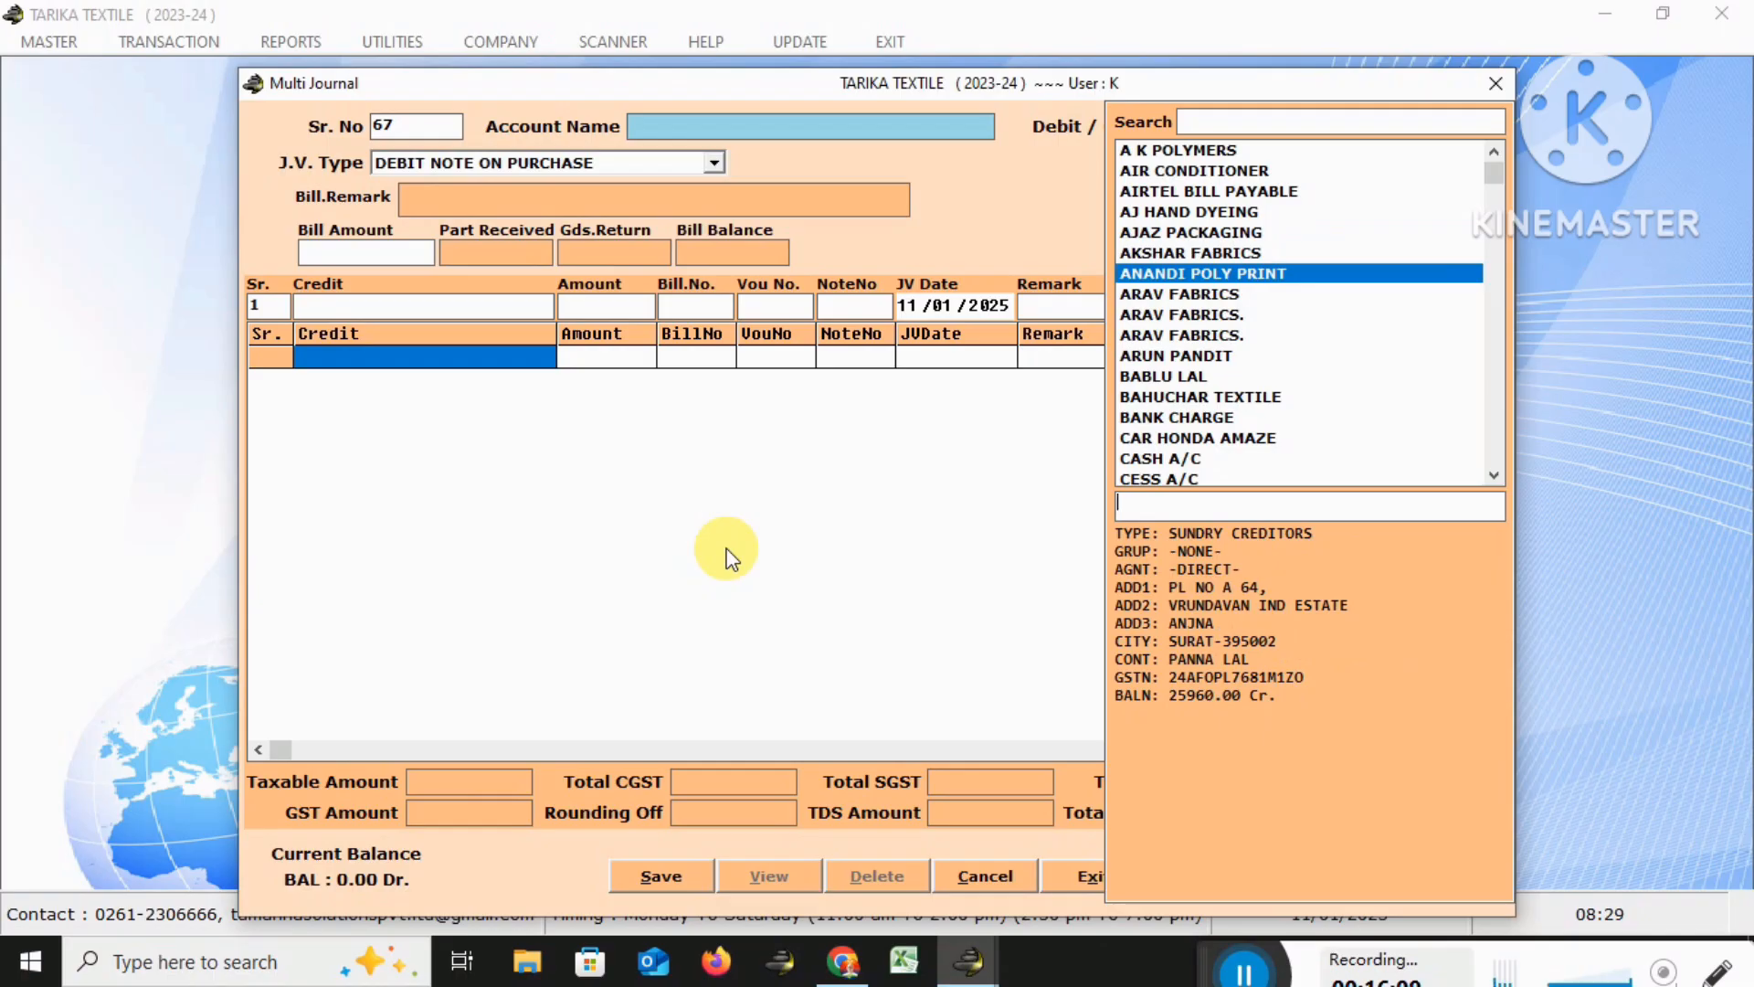
key(Escape)
key(alt+t)
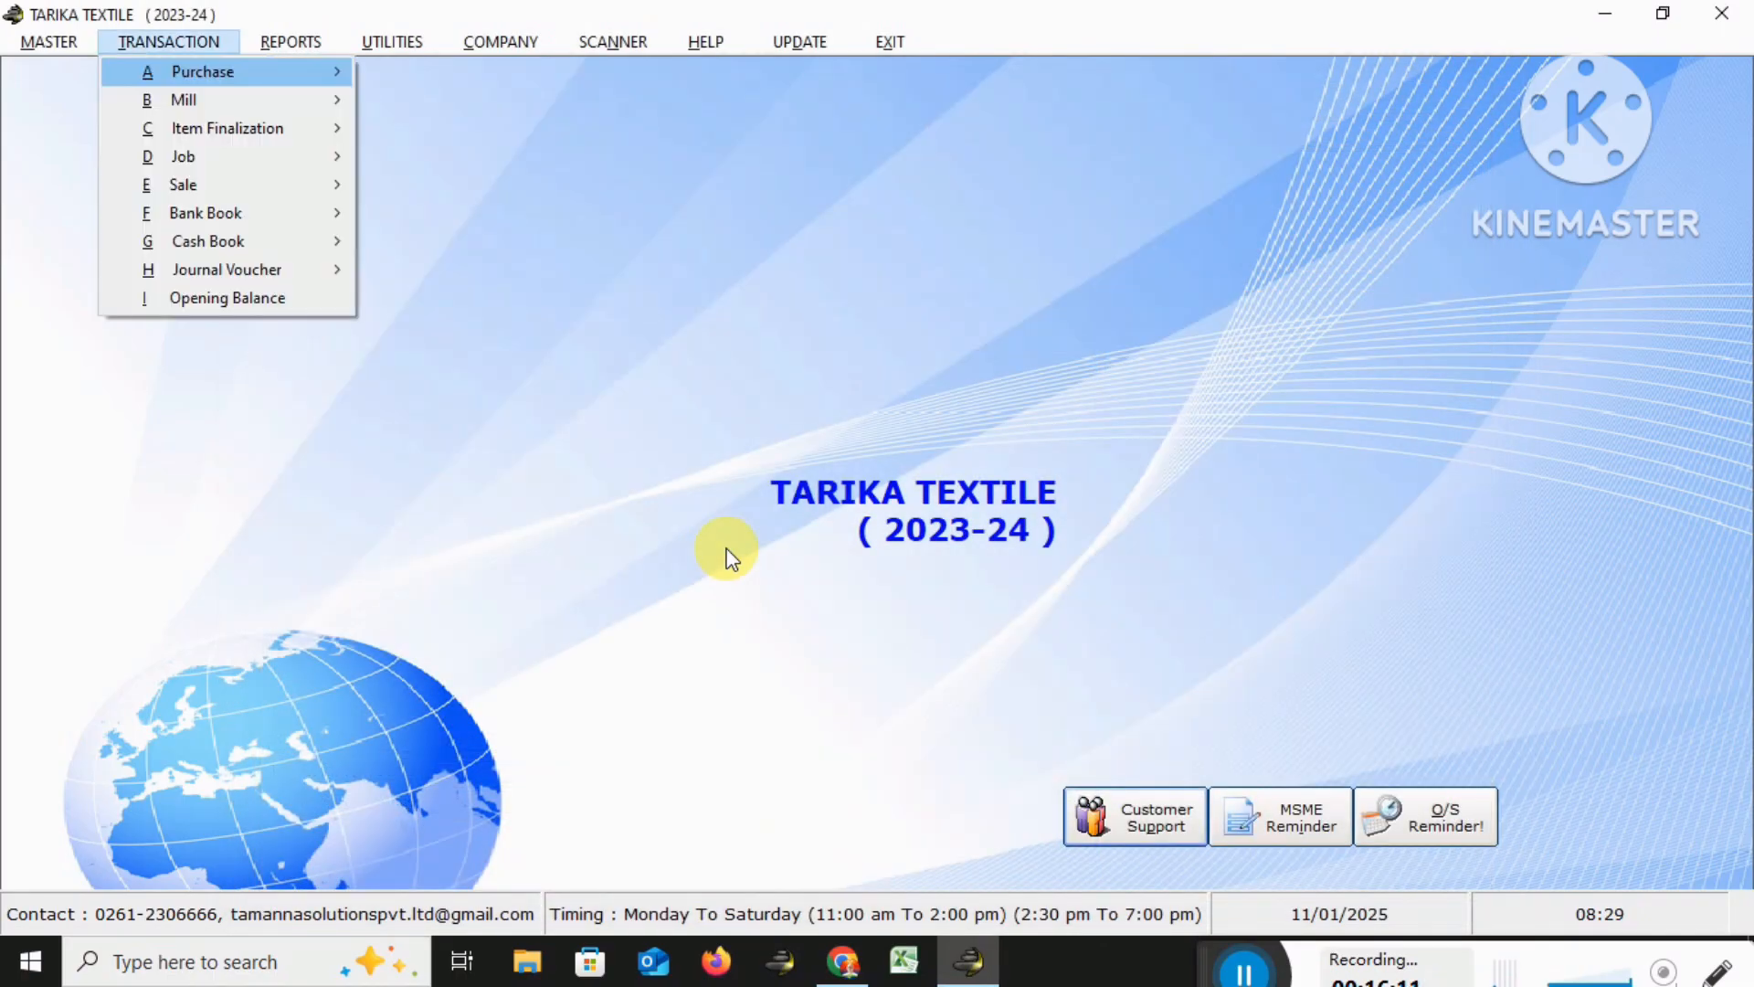
key(Escape)
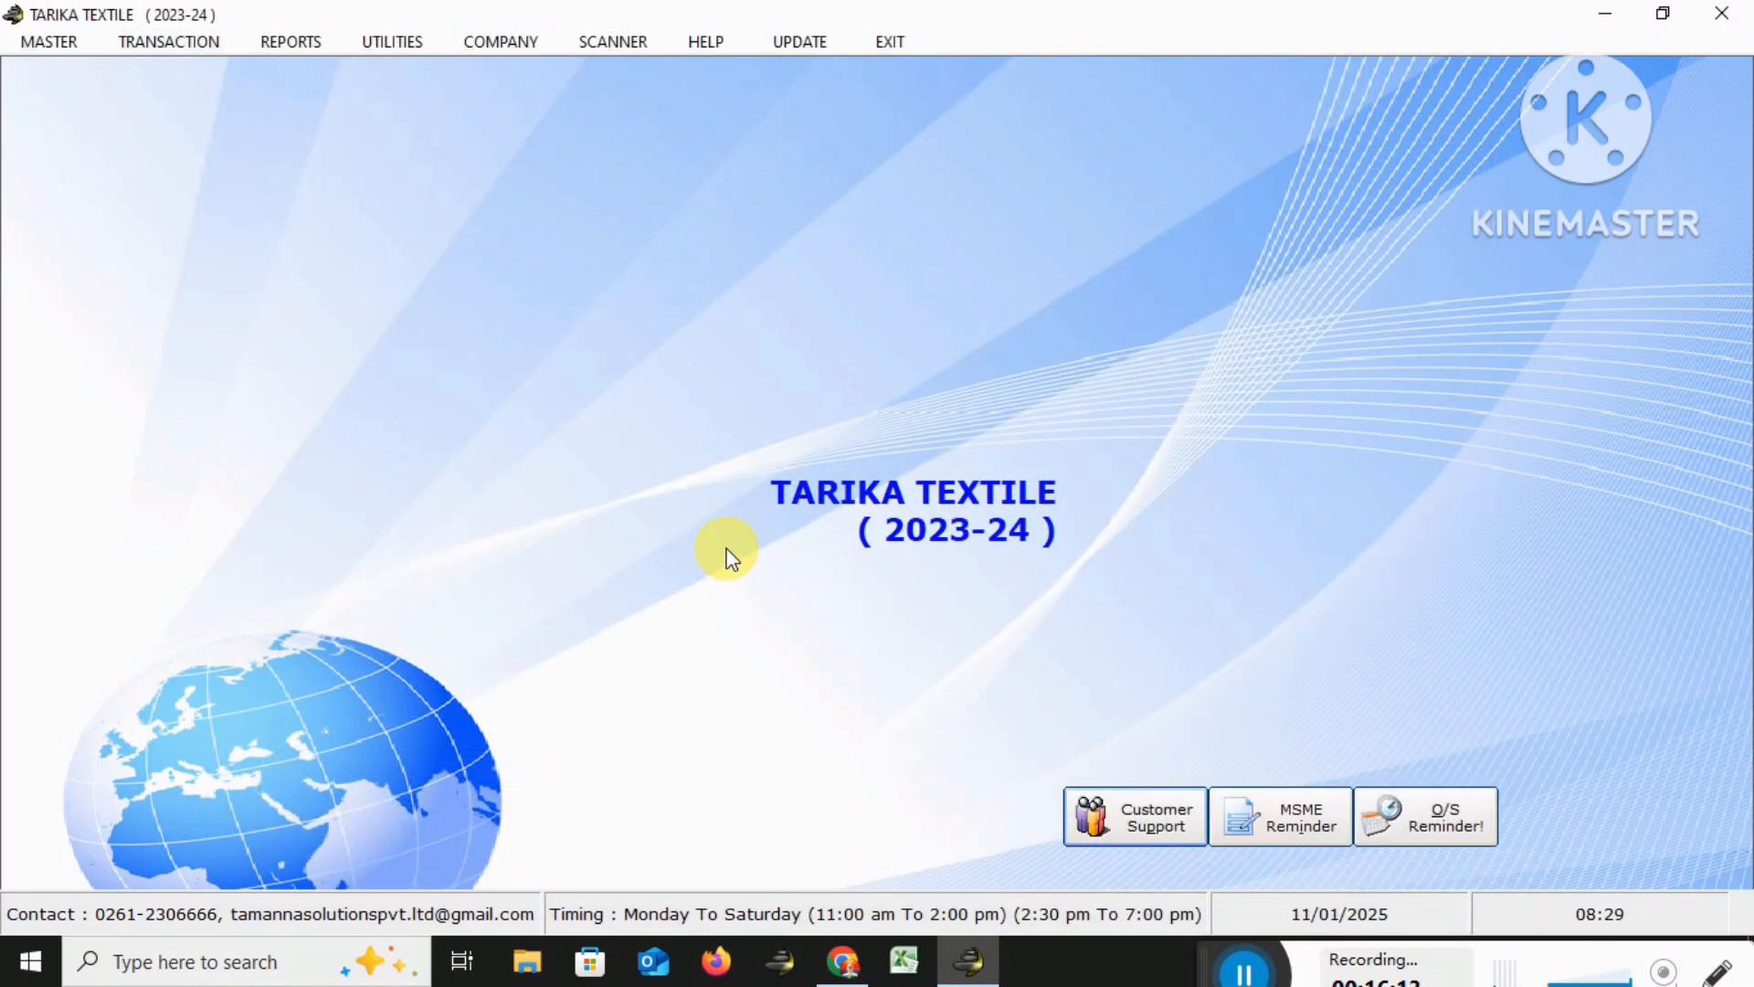
Show the balance sheet for 01/04/2023 to 31/03/2024 and dismiss its options dialog
key(ctrl+b)
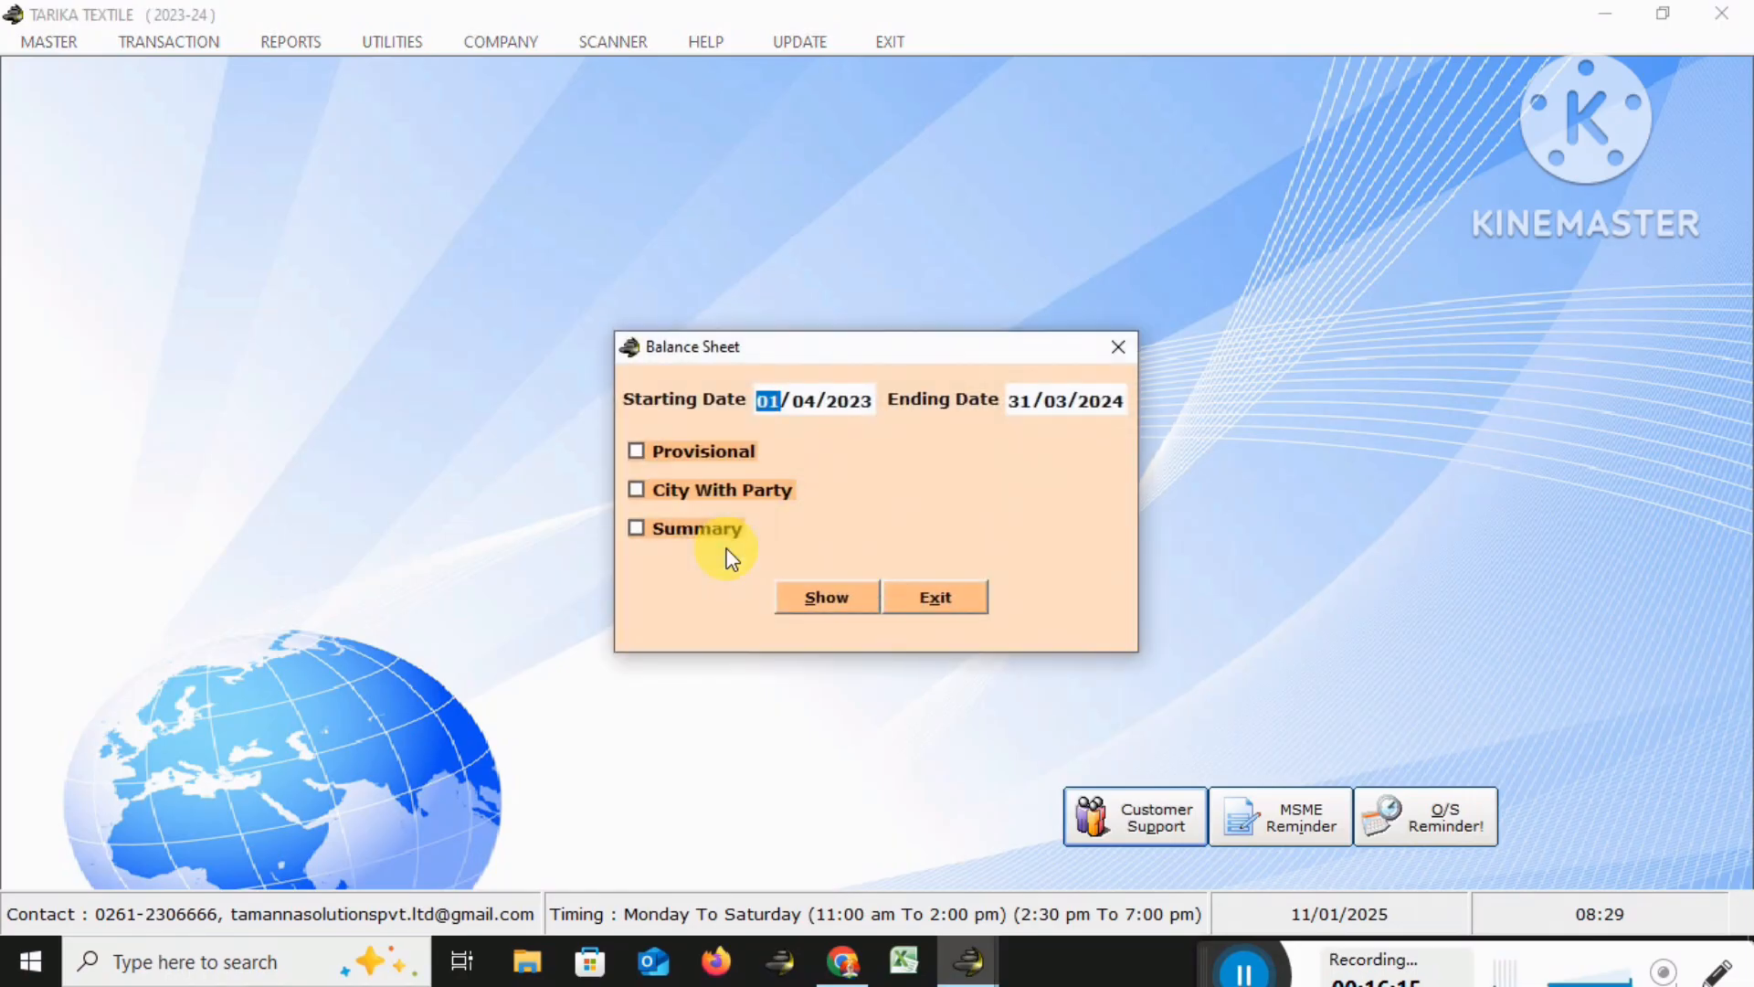
key(alt+s)
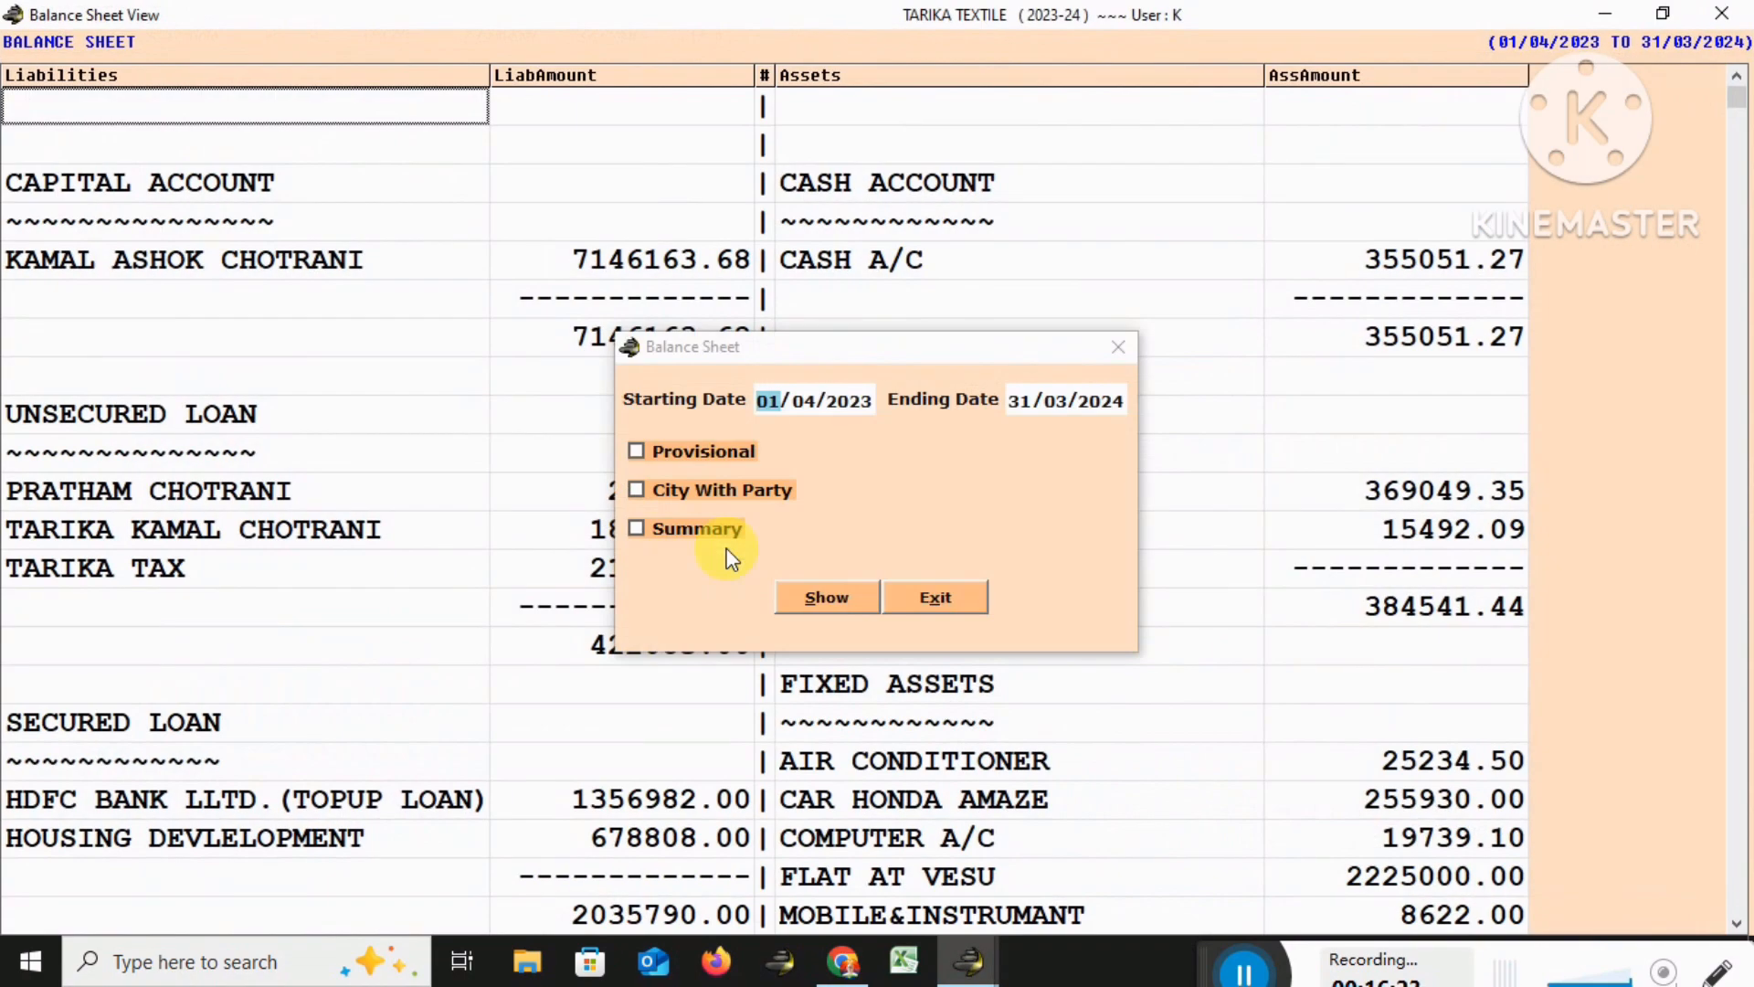
click(900, 597)
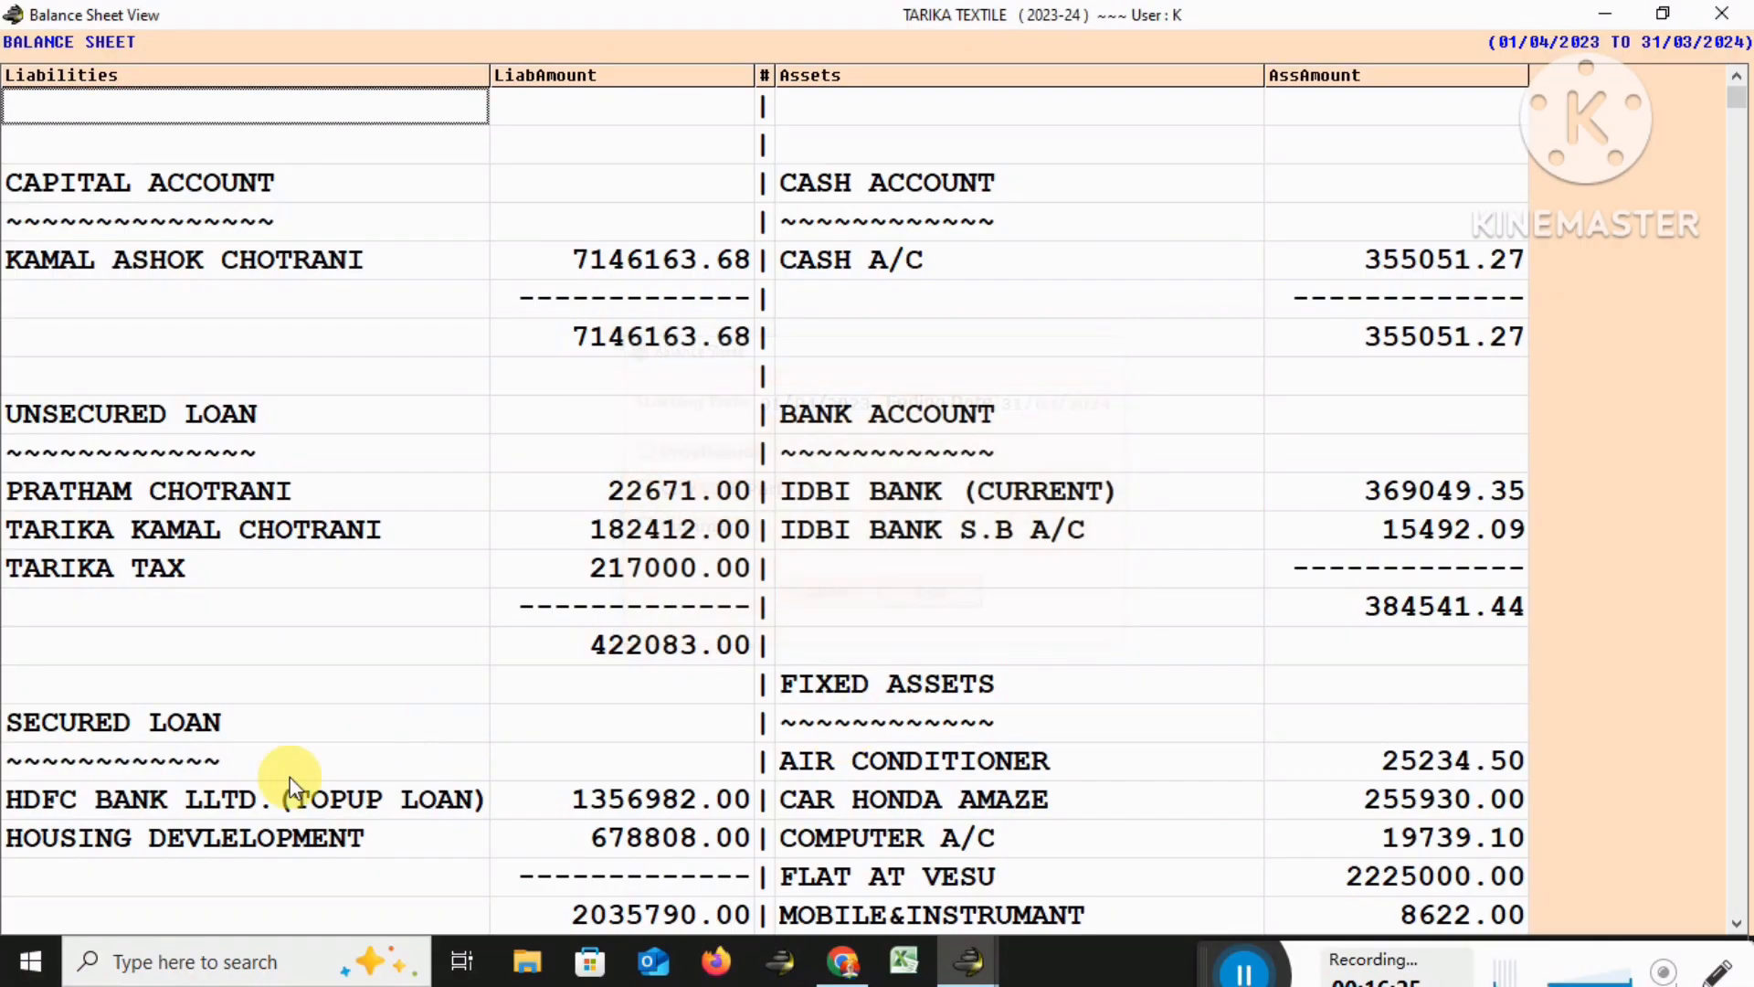
Look through the Sundry Creditors in the balance sheet for a supplier account, and close the report
click(161, 813)
key(Down)
key(Down)
key(Down)
key(Down)
key(Down)
key(Down)
key(Down)
key(Down)
key(Down)
key(Down)
key(Down)
key(Down)
key(Down)
key(Down)
key(Down)
key(Down)
key(Down)
key(Down)
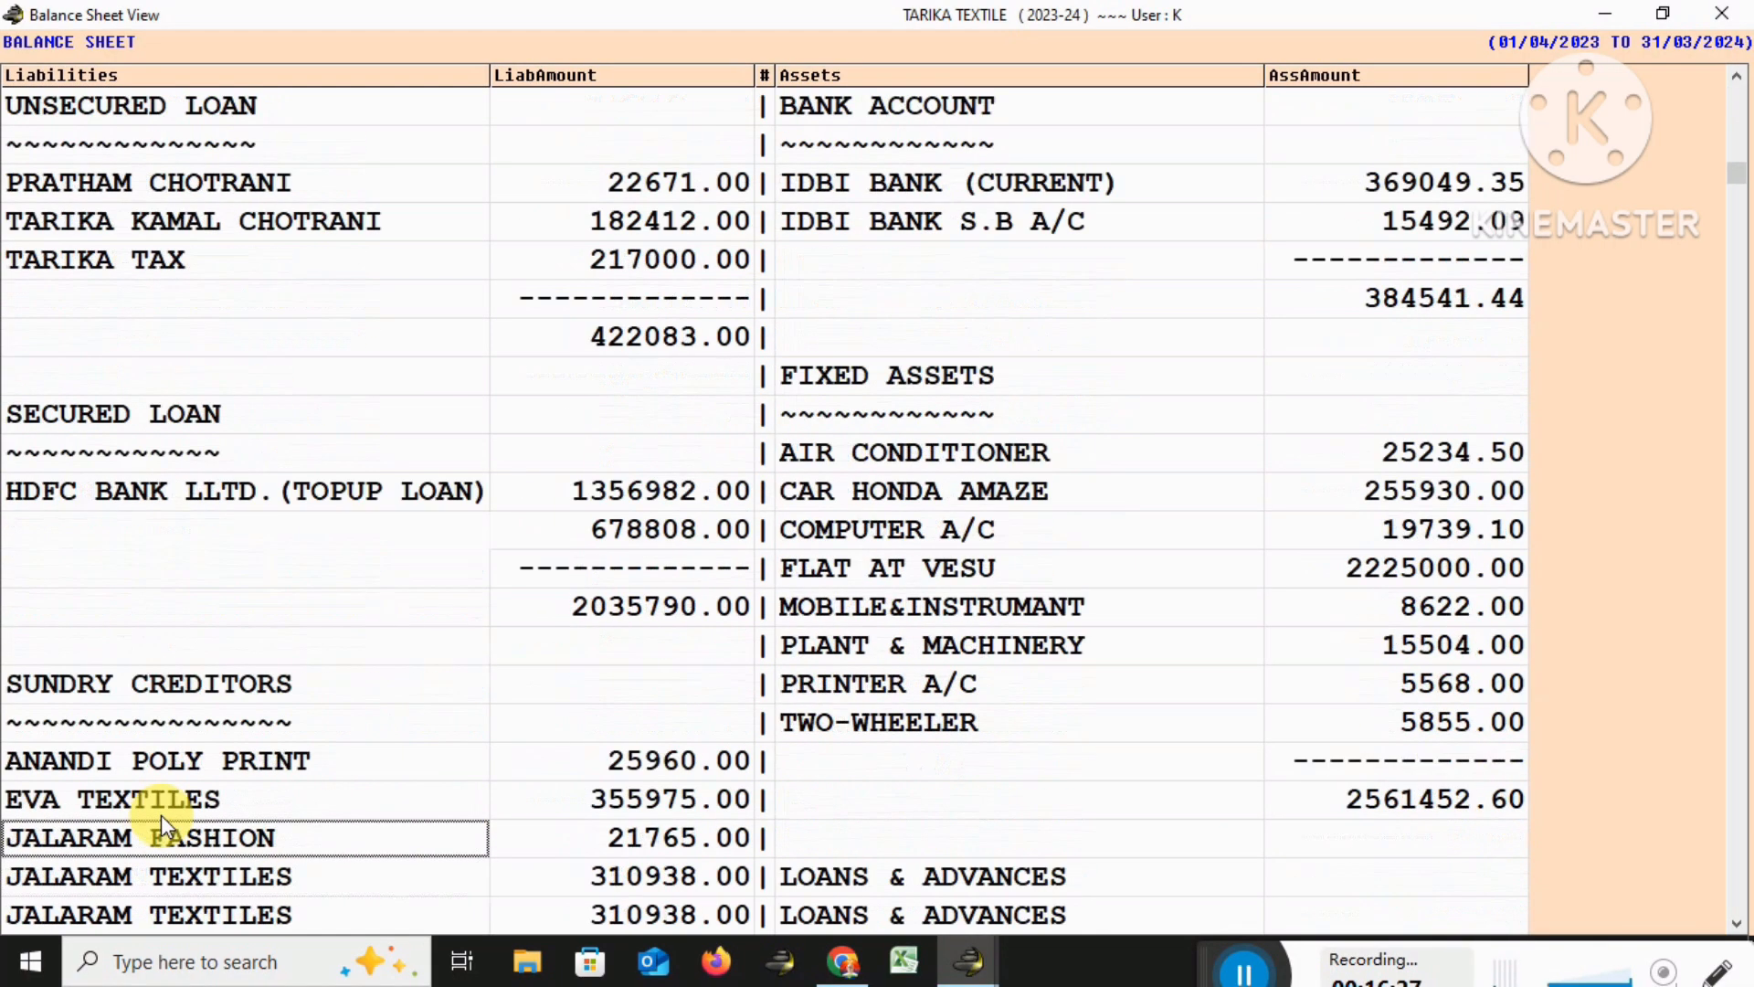
key(Up)
key(Up)
key(Up)
key(Up)
key(Up)
key(Up)
key(Up)
key(Up)
key(Up)
key(Up)
key(Up)
key(Up)
key(Up)
key(Down)
key(Down)
key(Right)
key(Left)
key(Down)
key(Down)
key(Escape)
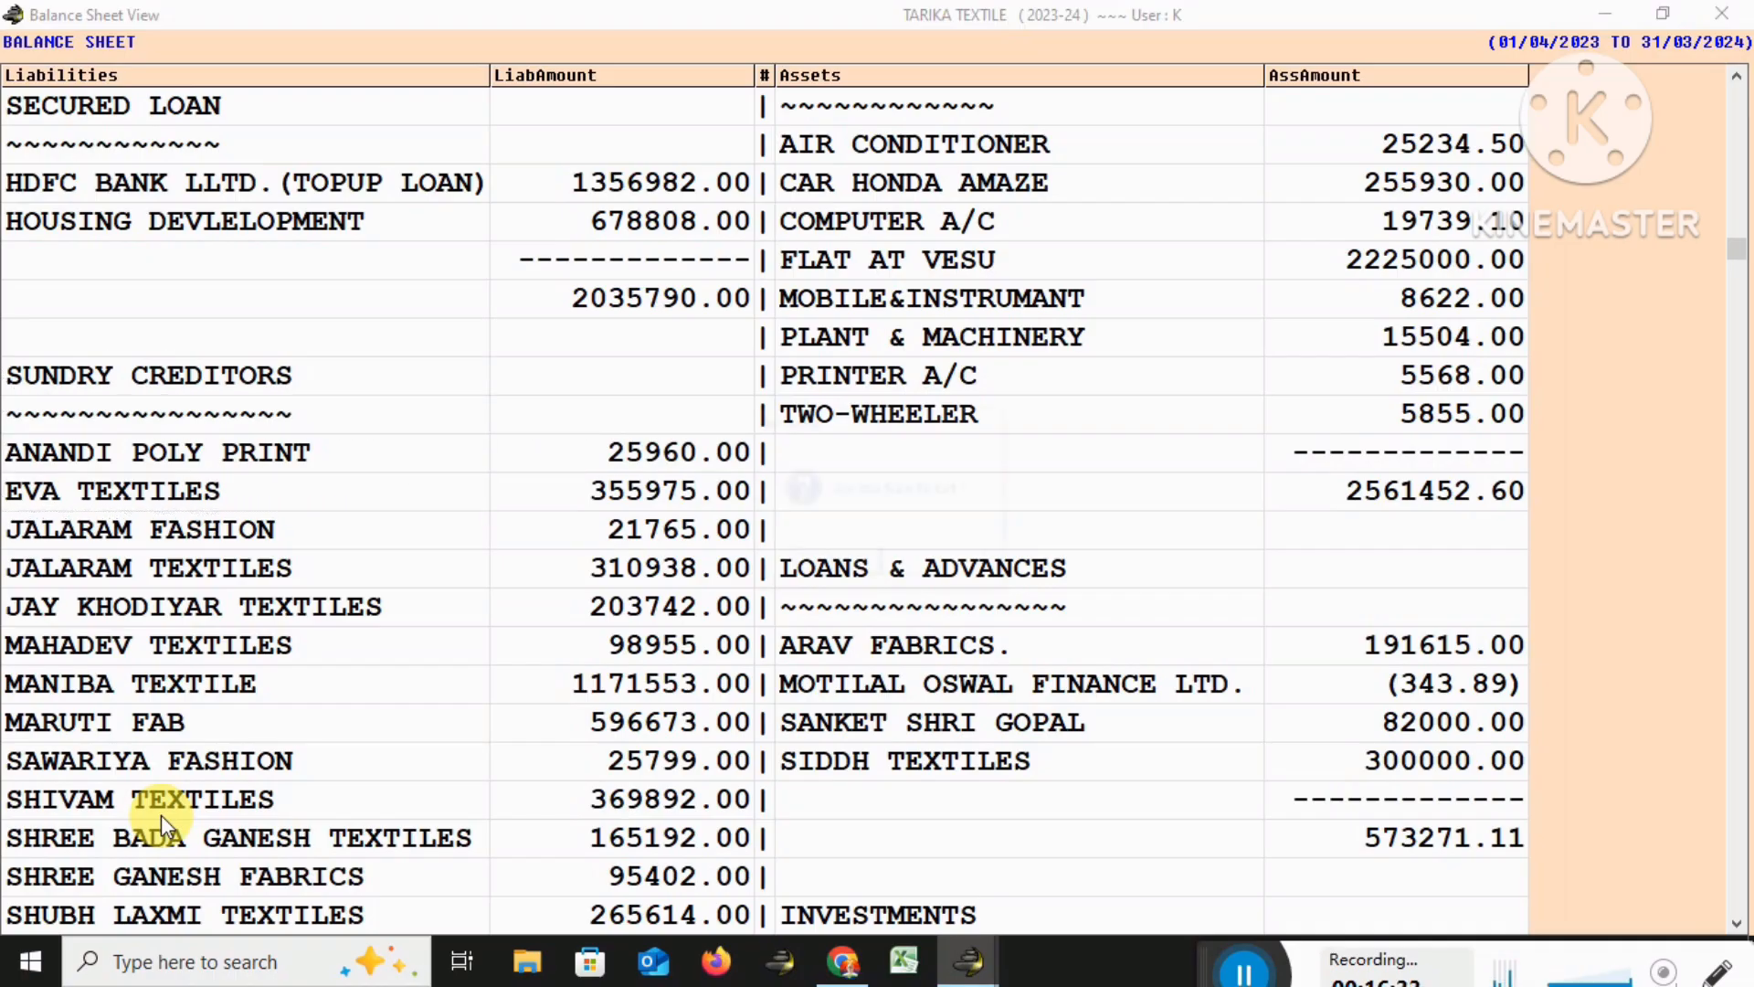
key(Return)
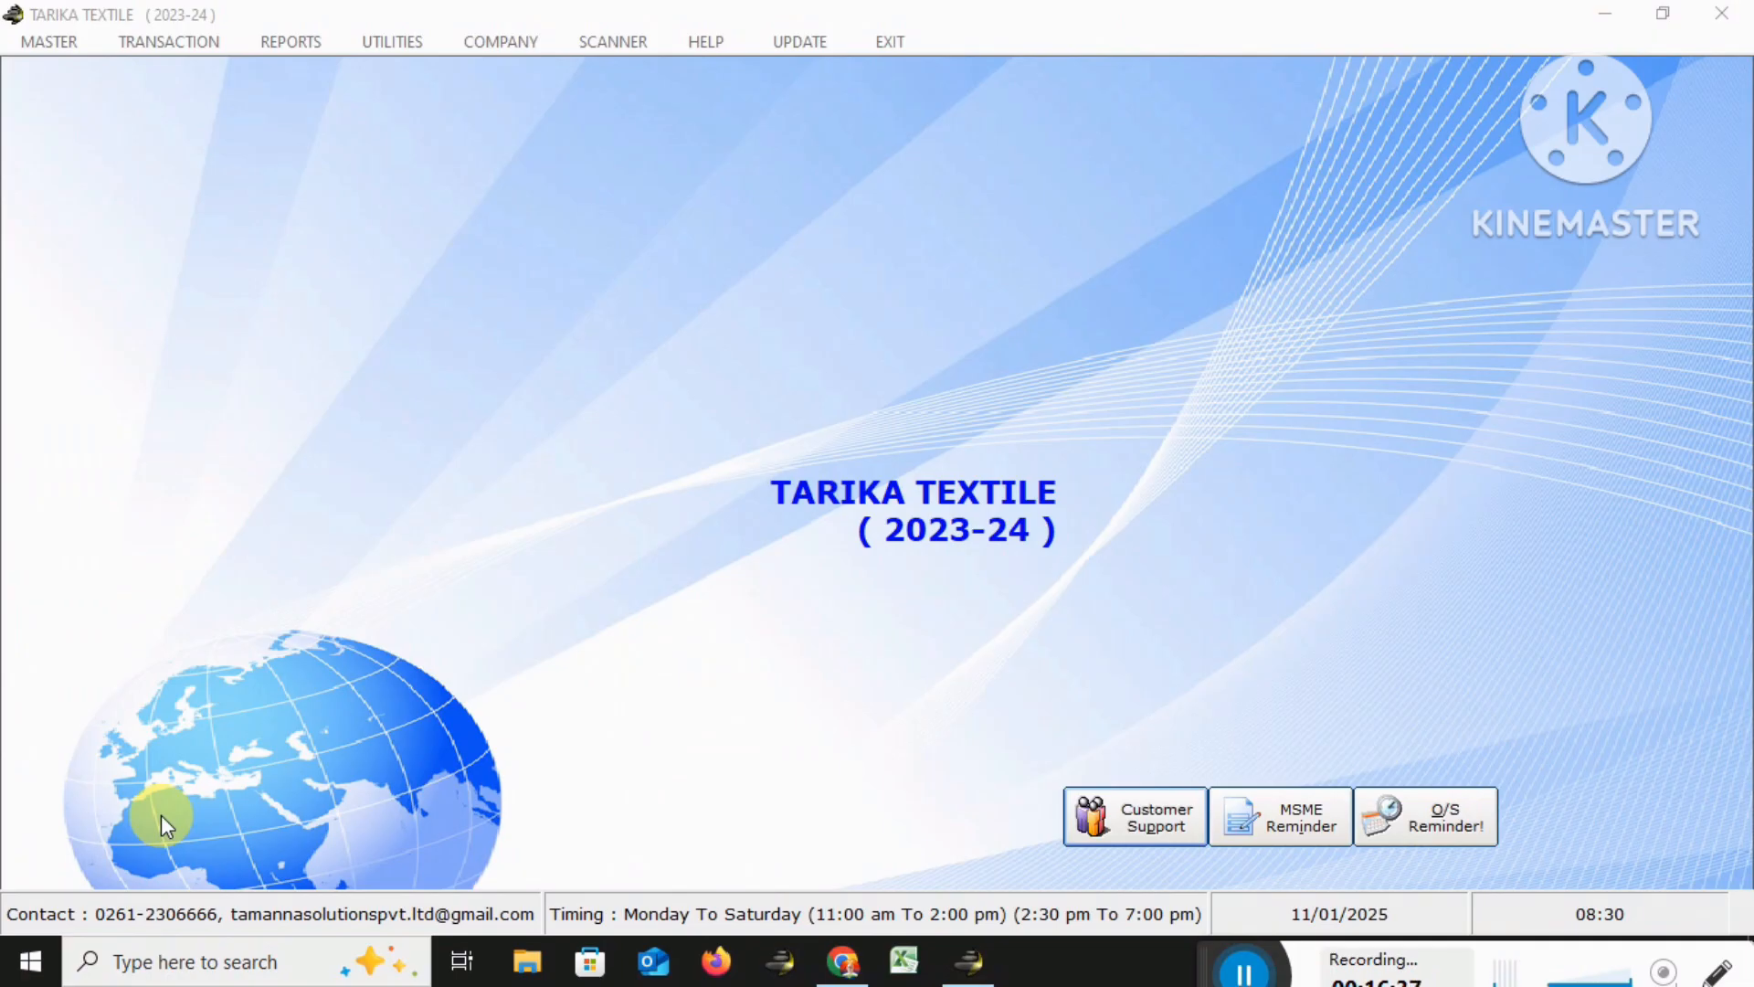
click(142, 712)
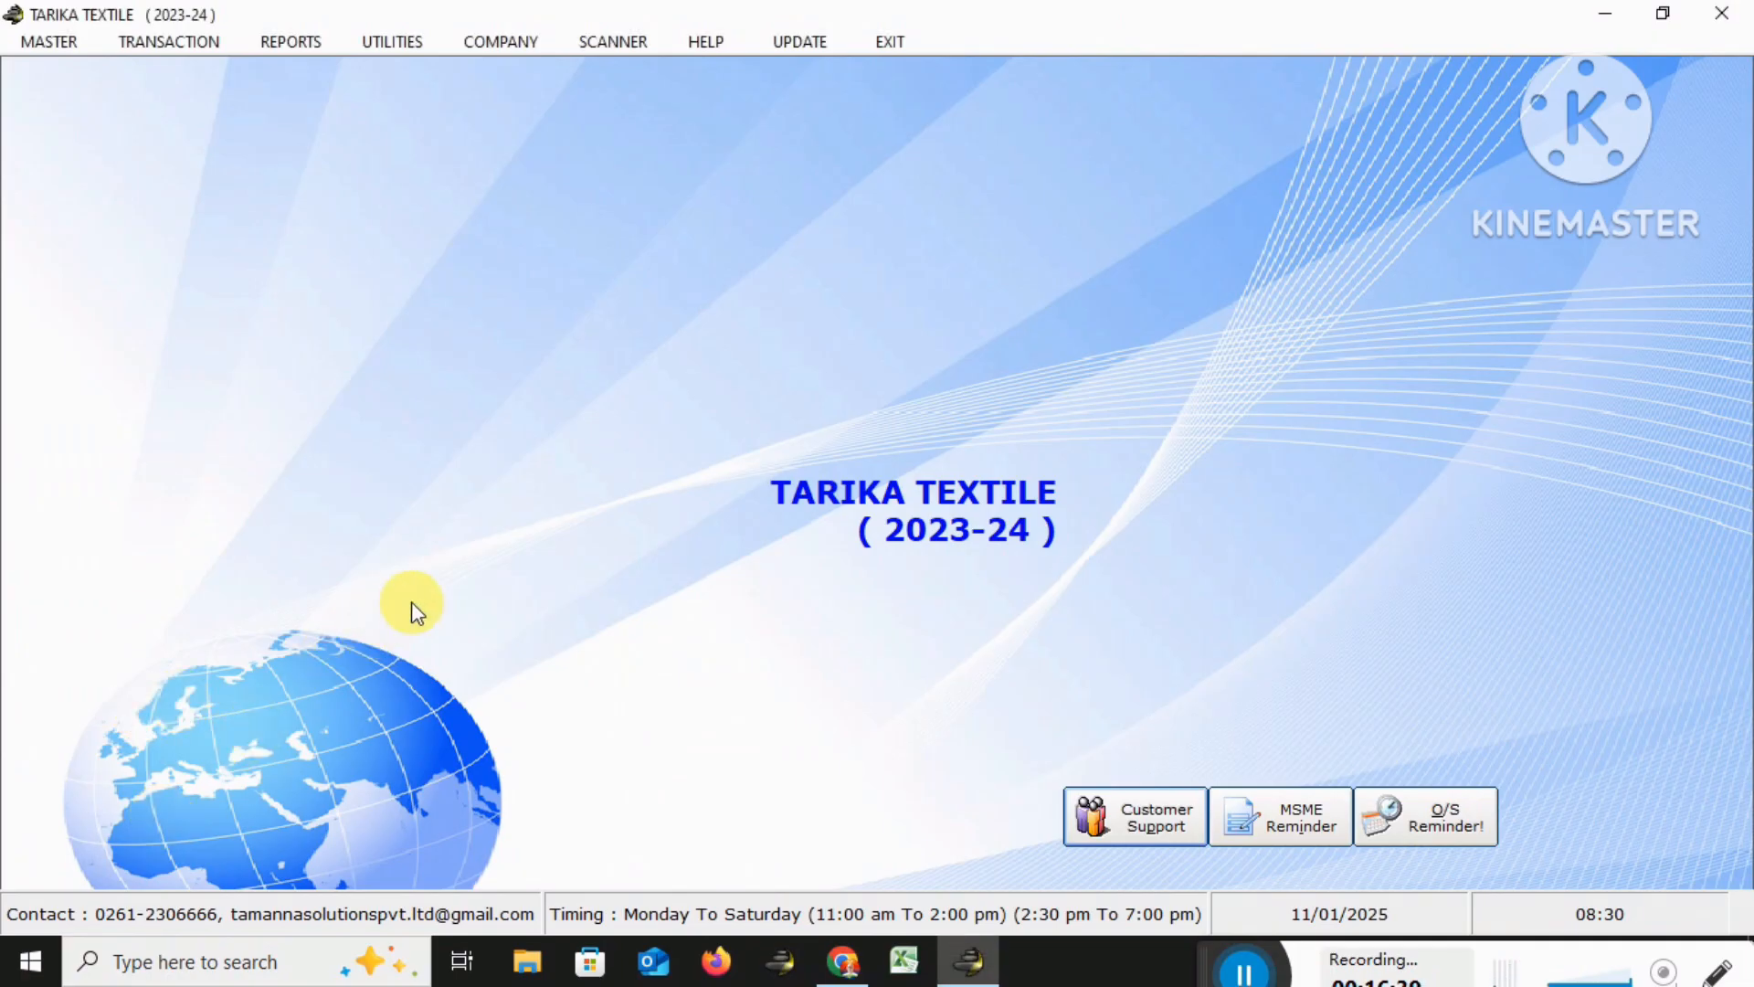
Show the bill-wise ledger report for JALARAM FASHION from 01/04/2023 to 31/03/2024
key(ctrl+l)
text(jala)
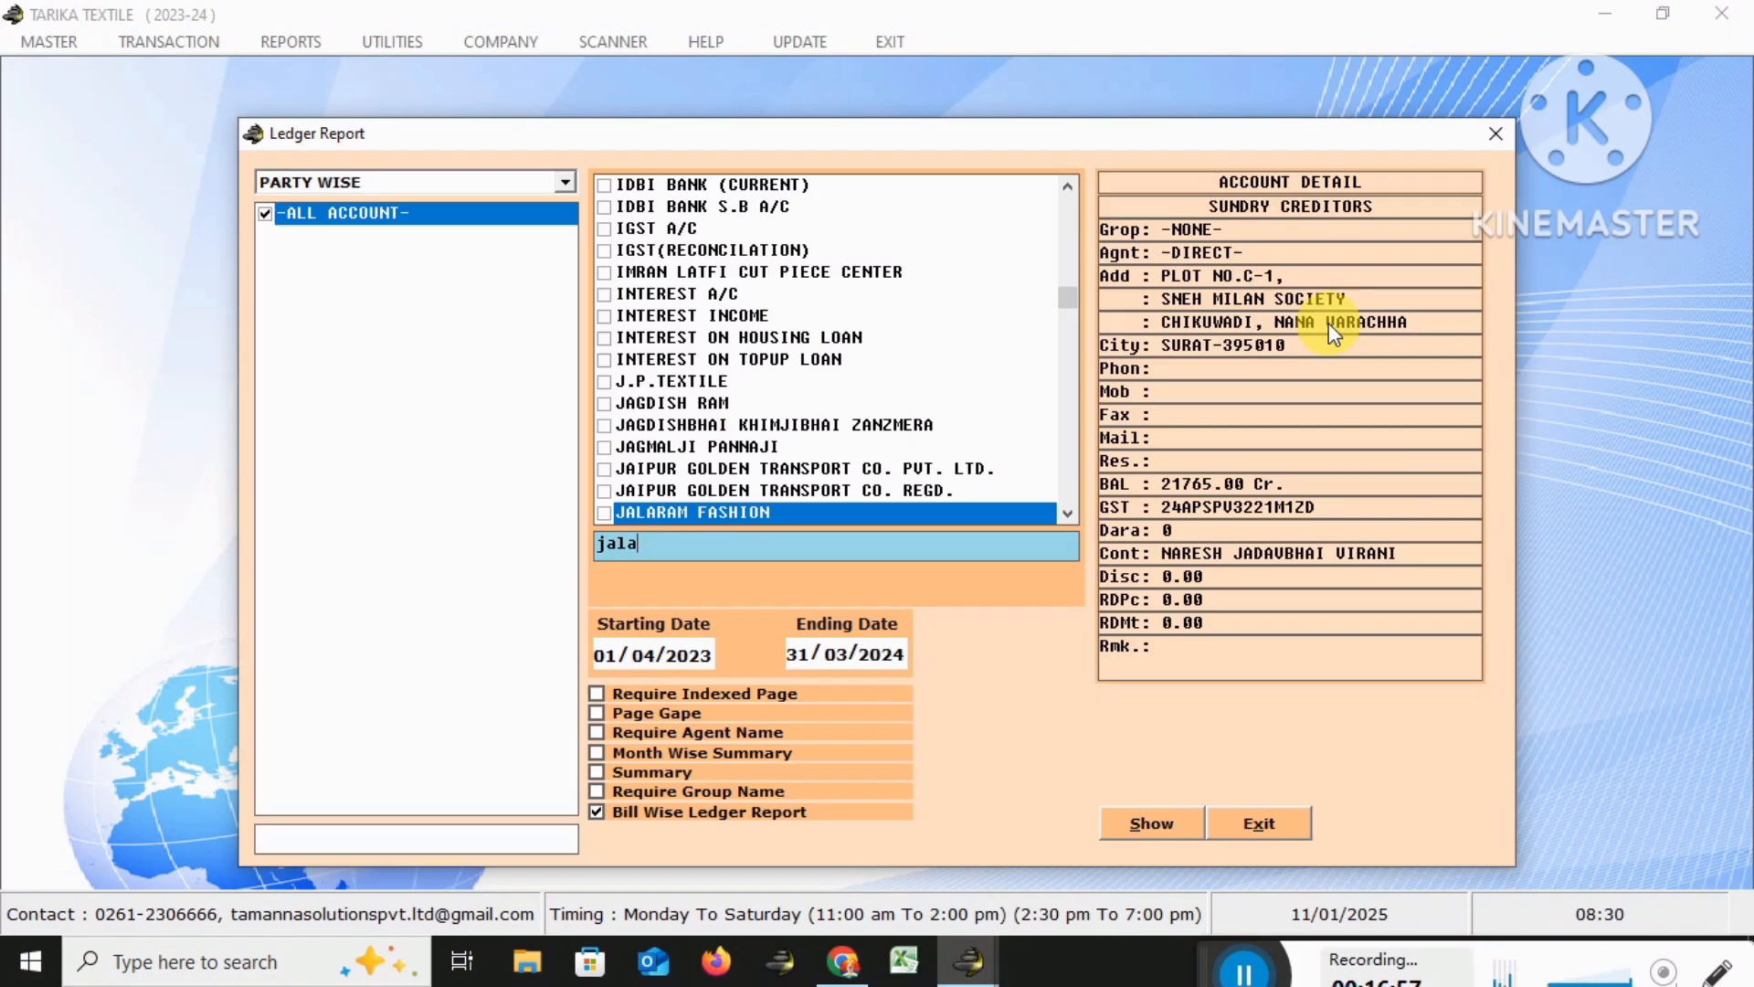
key(space)
key(Return)
key(Return)
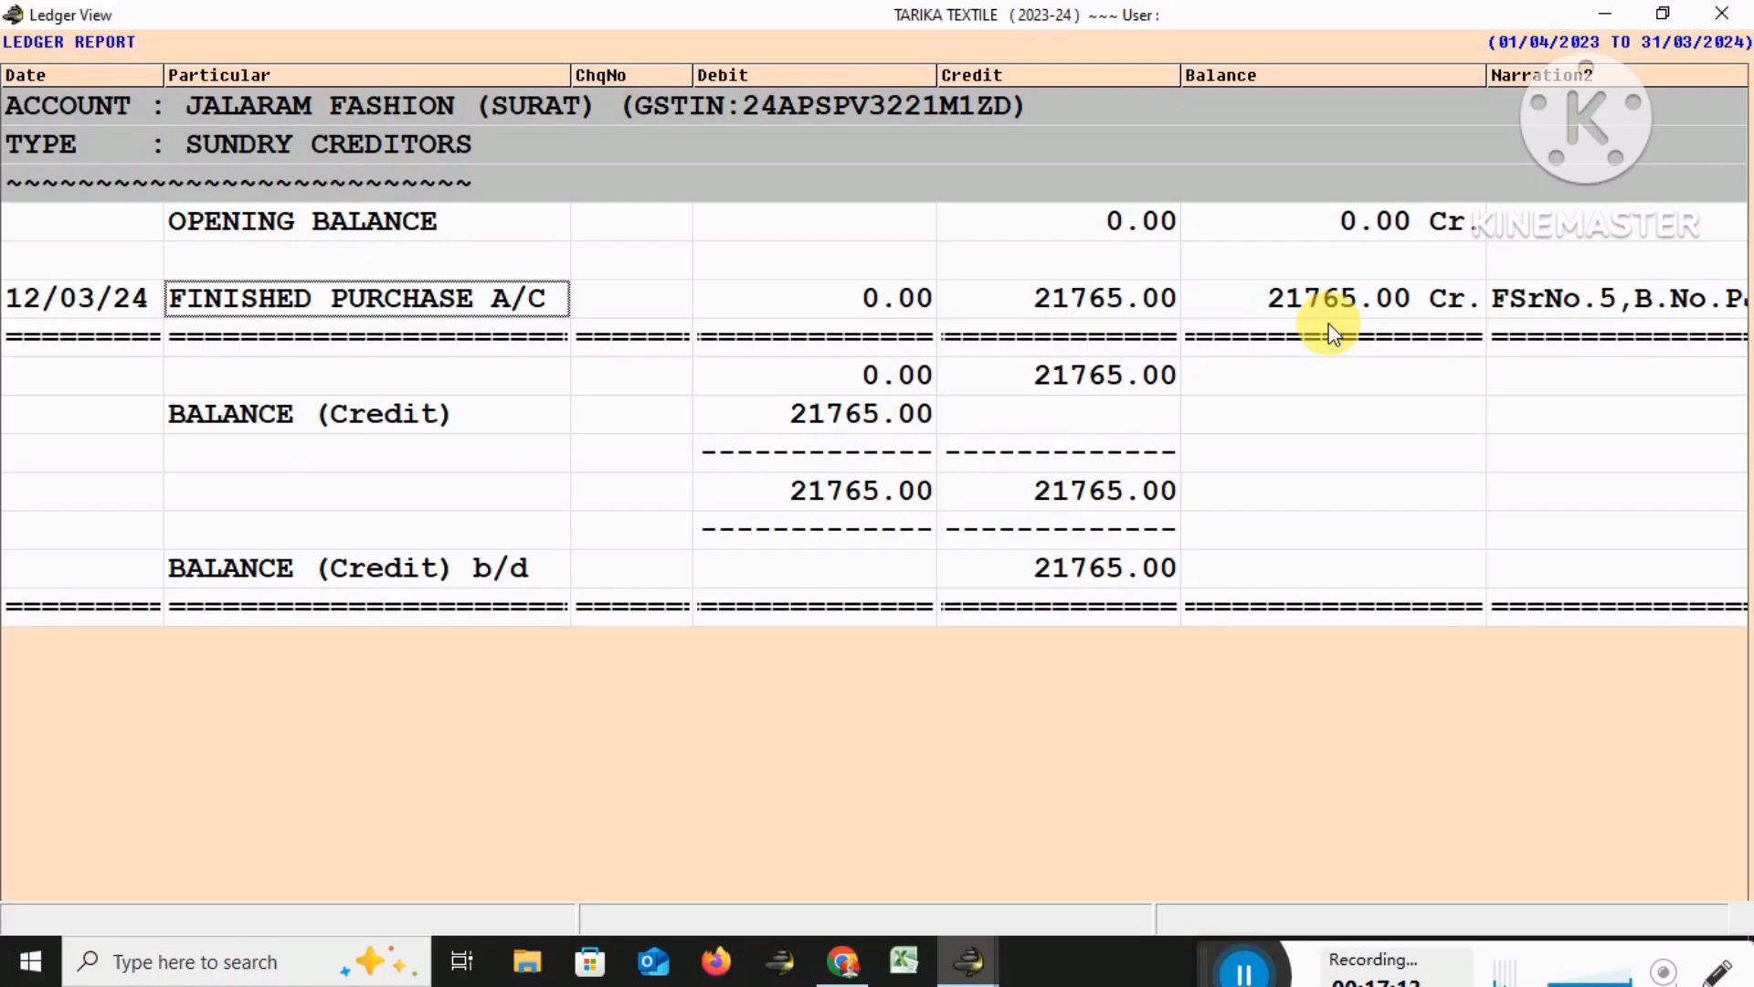
Switch to Calculator, work out 5% of 21765, multiply it by 100, and clear the calculation
key(F12)
text(24)
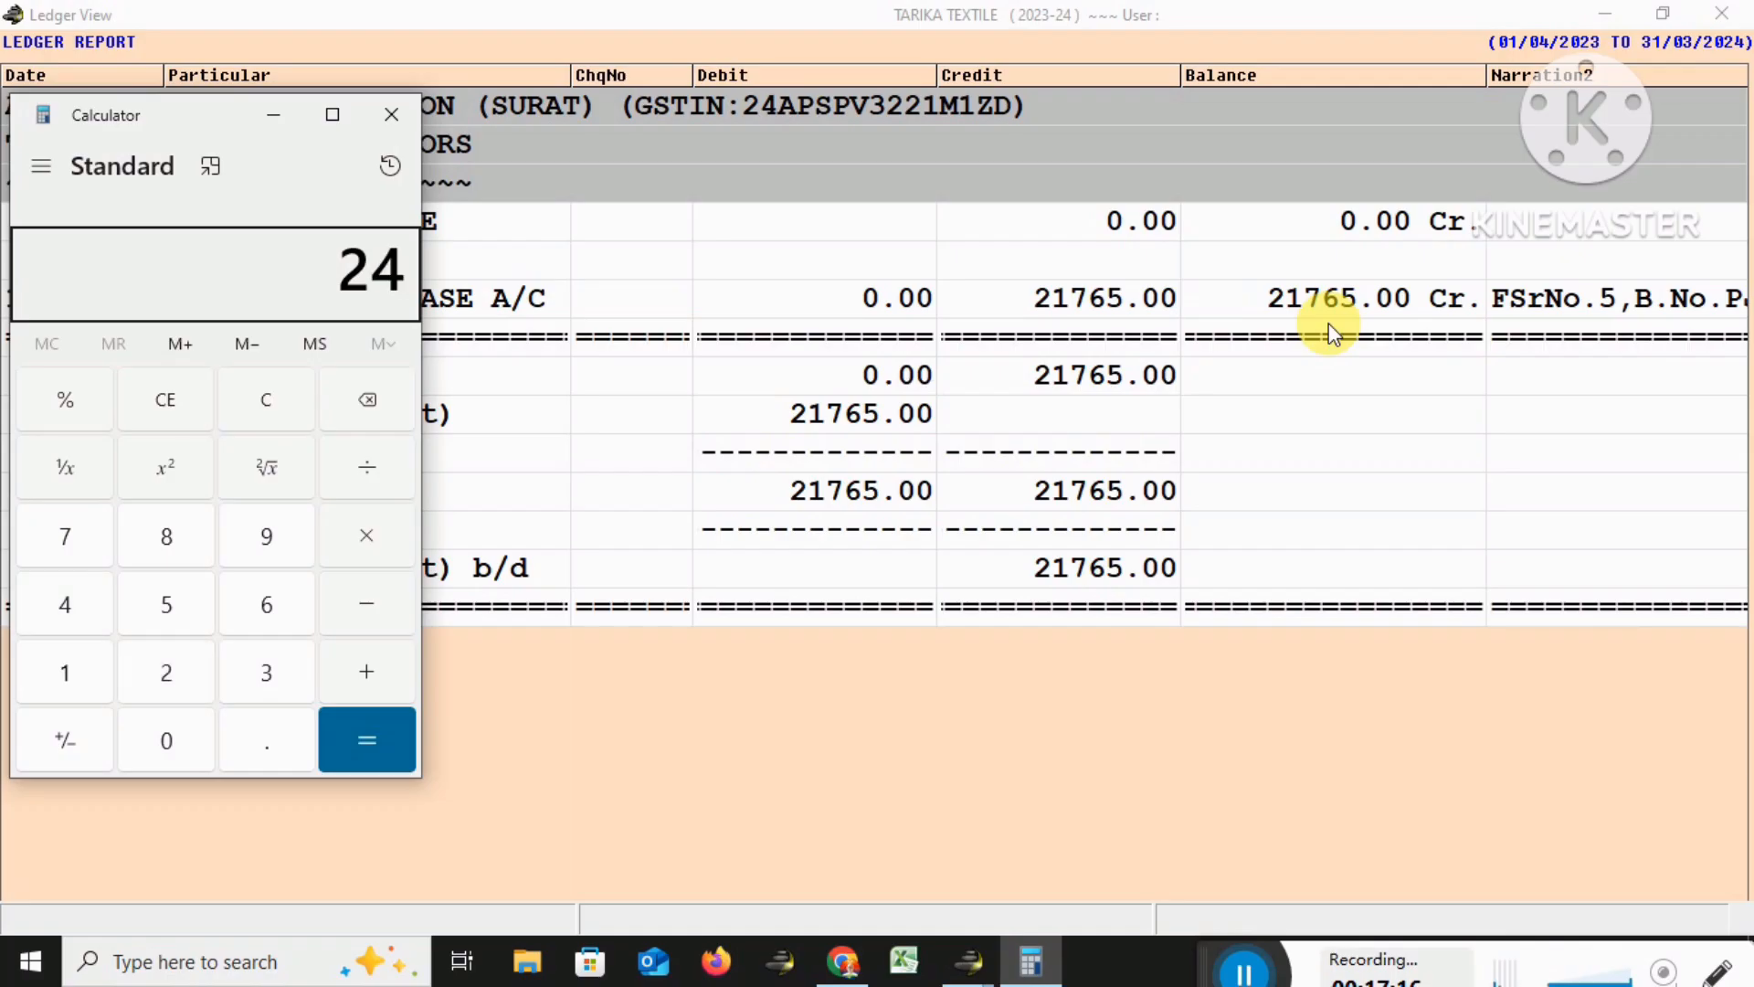
key(BackSpace)
text(1765)
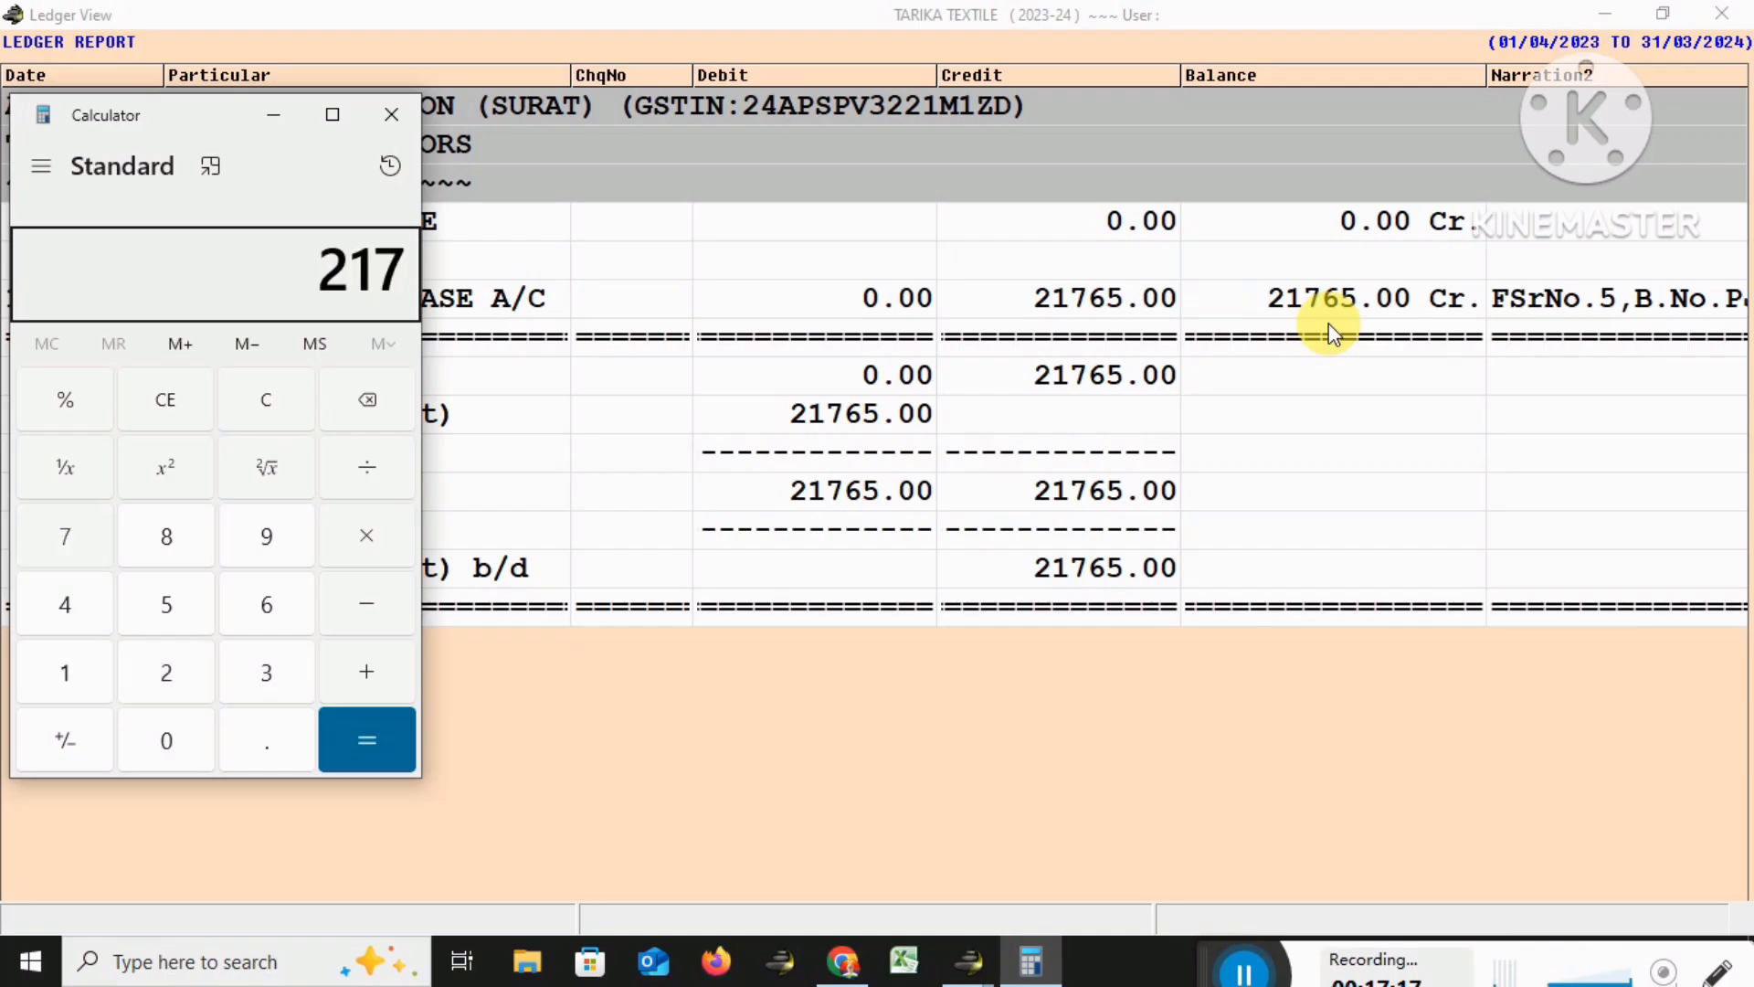
key(asterisk)
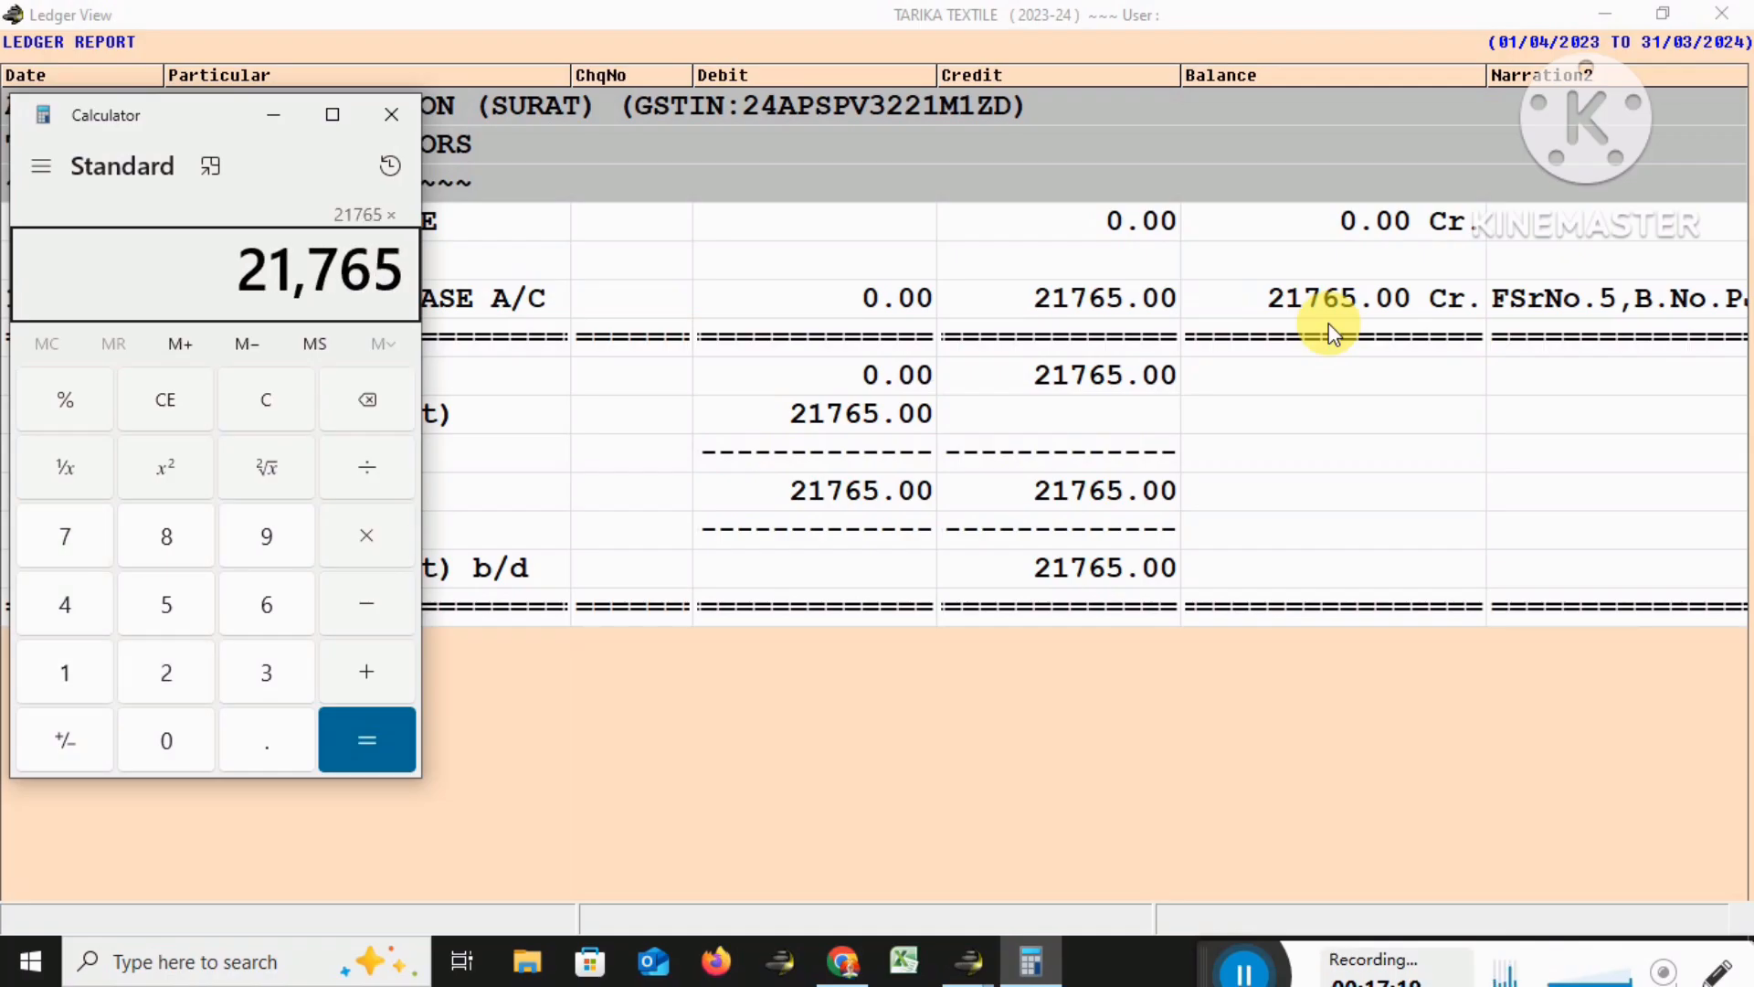
text(5)
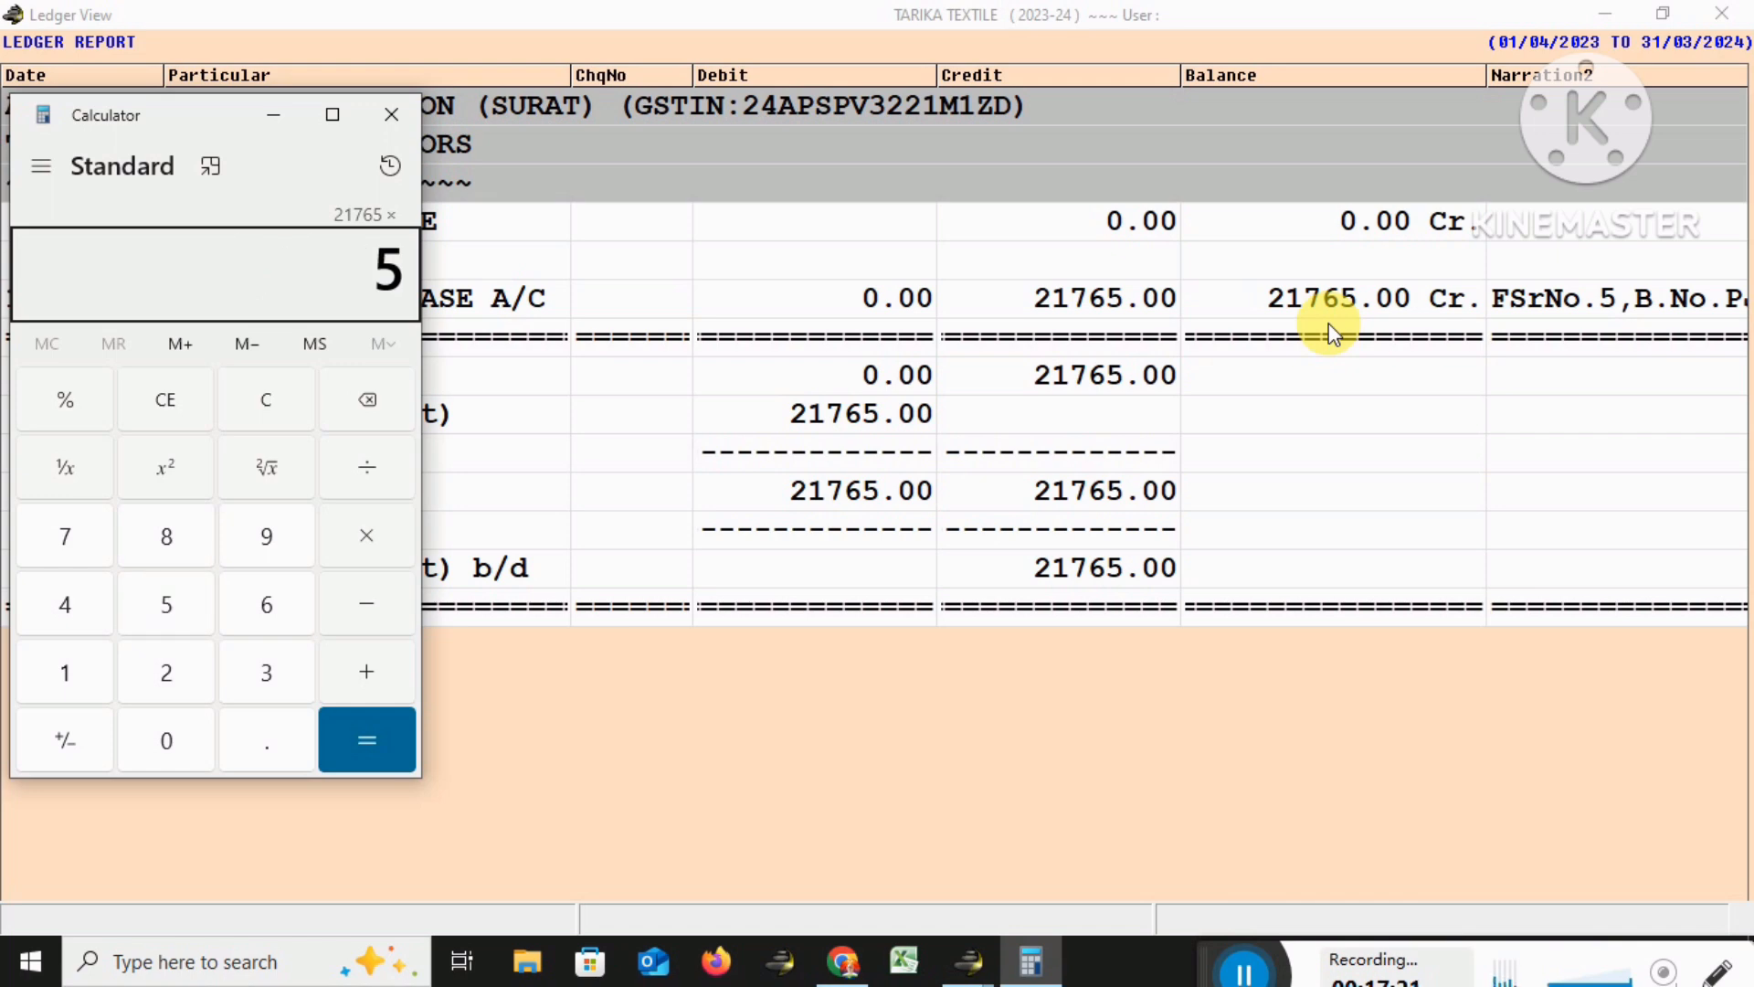
key(percent)
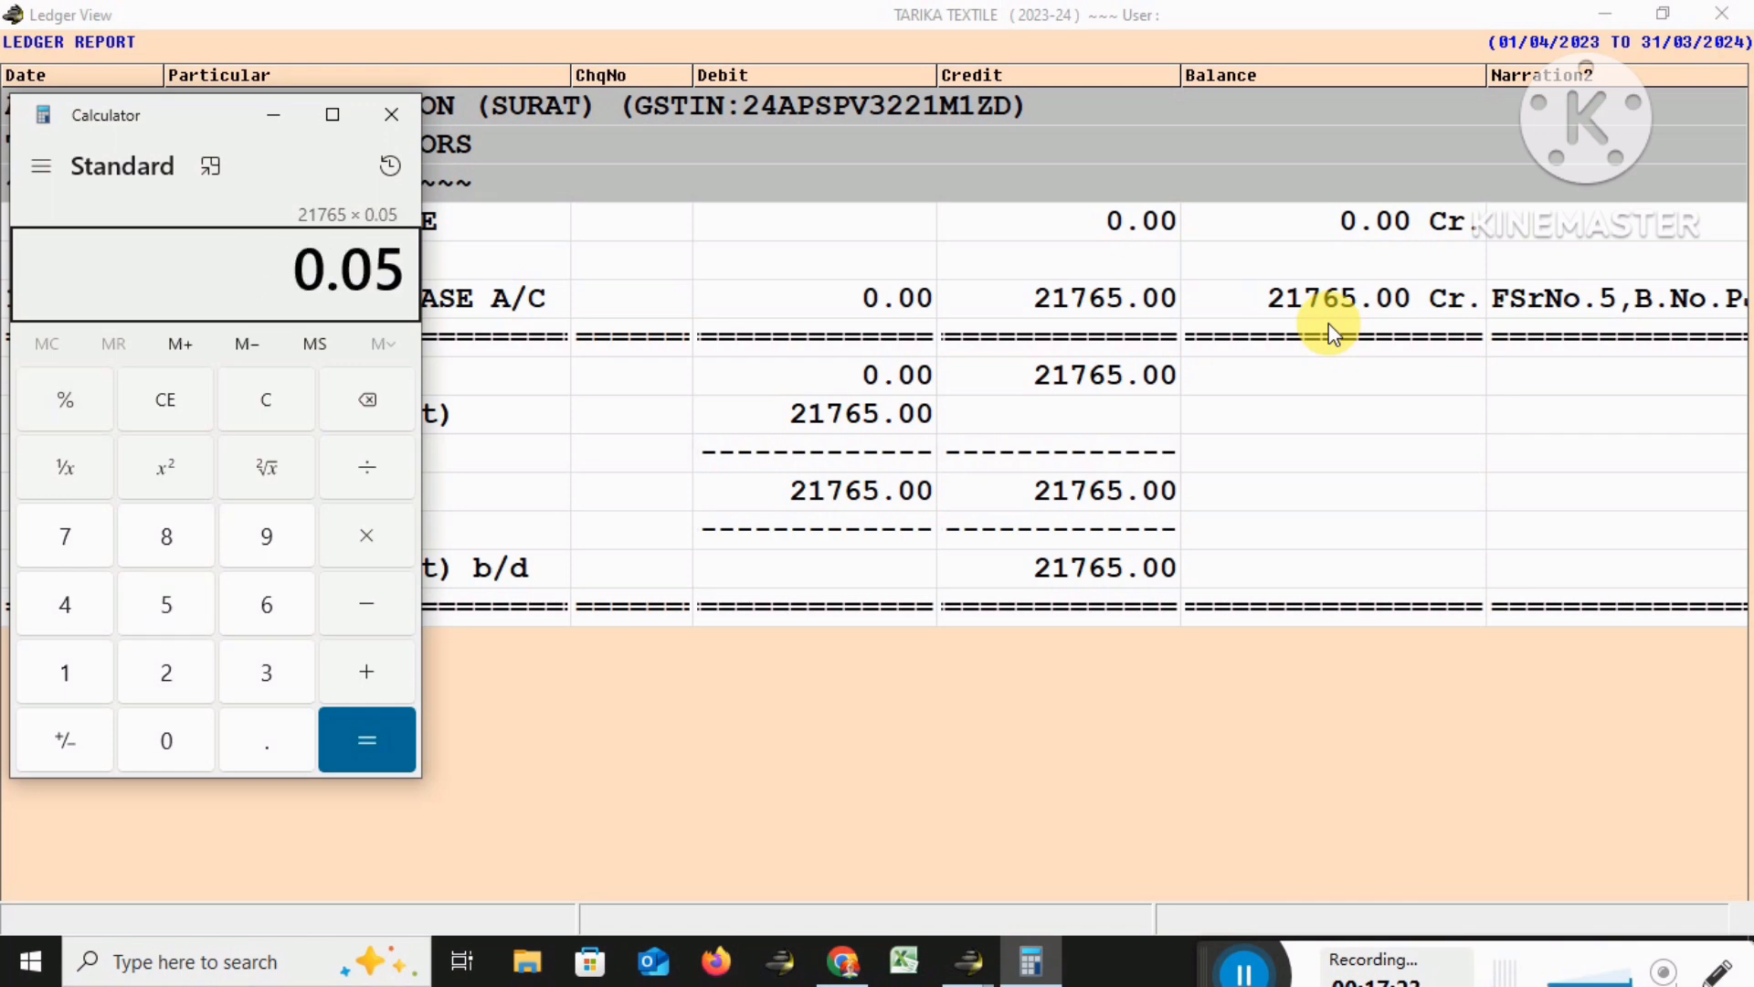
key(asterisk)
text(100)
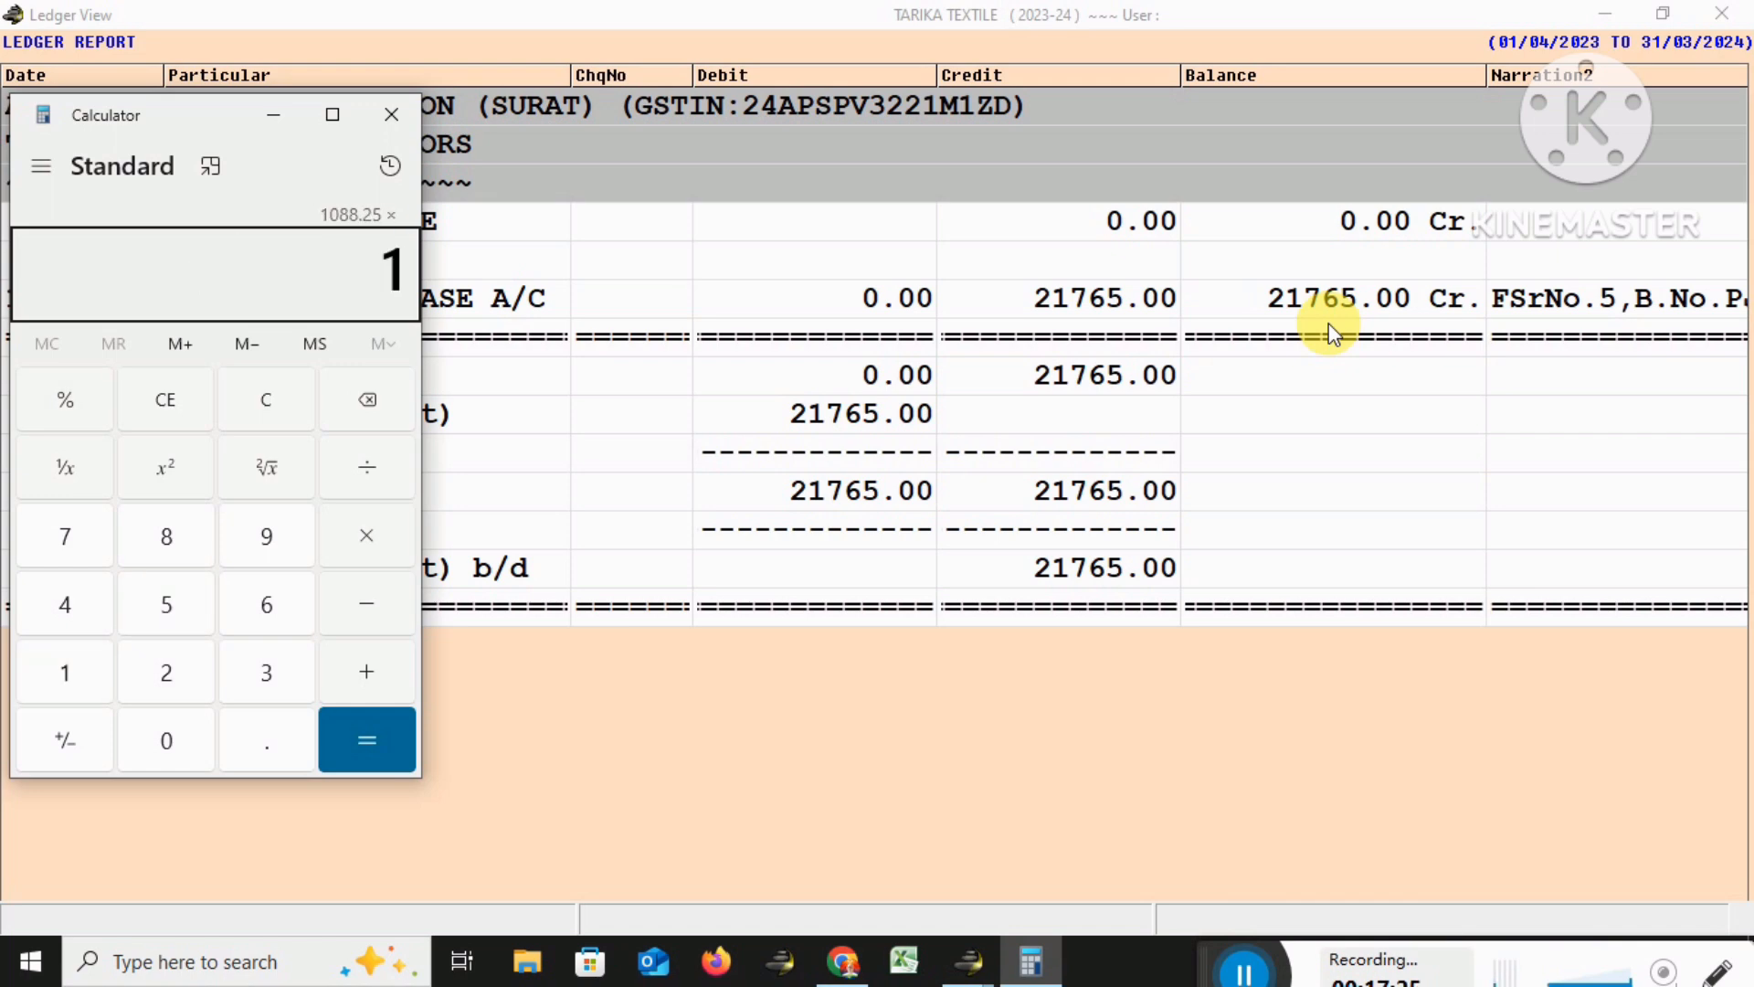
key(Return)
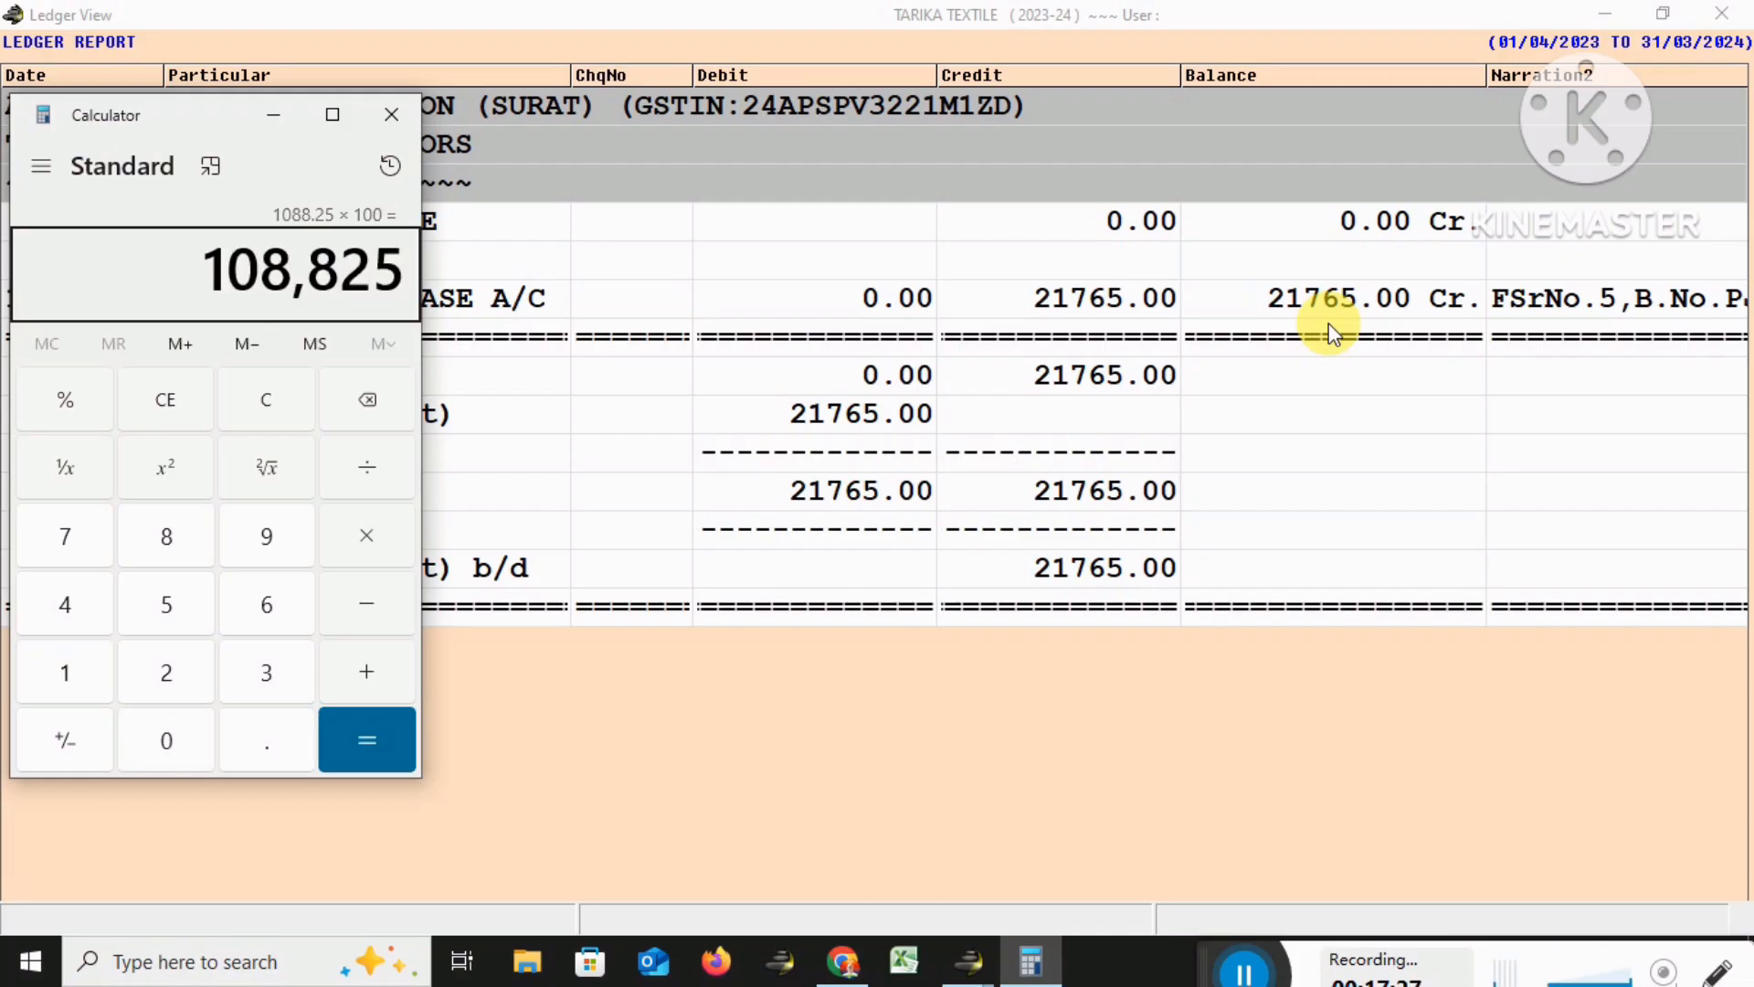
key(Escape)
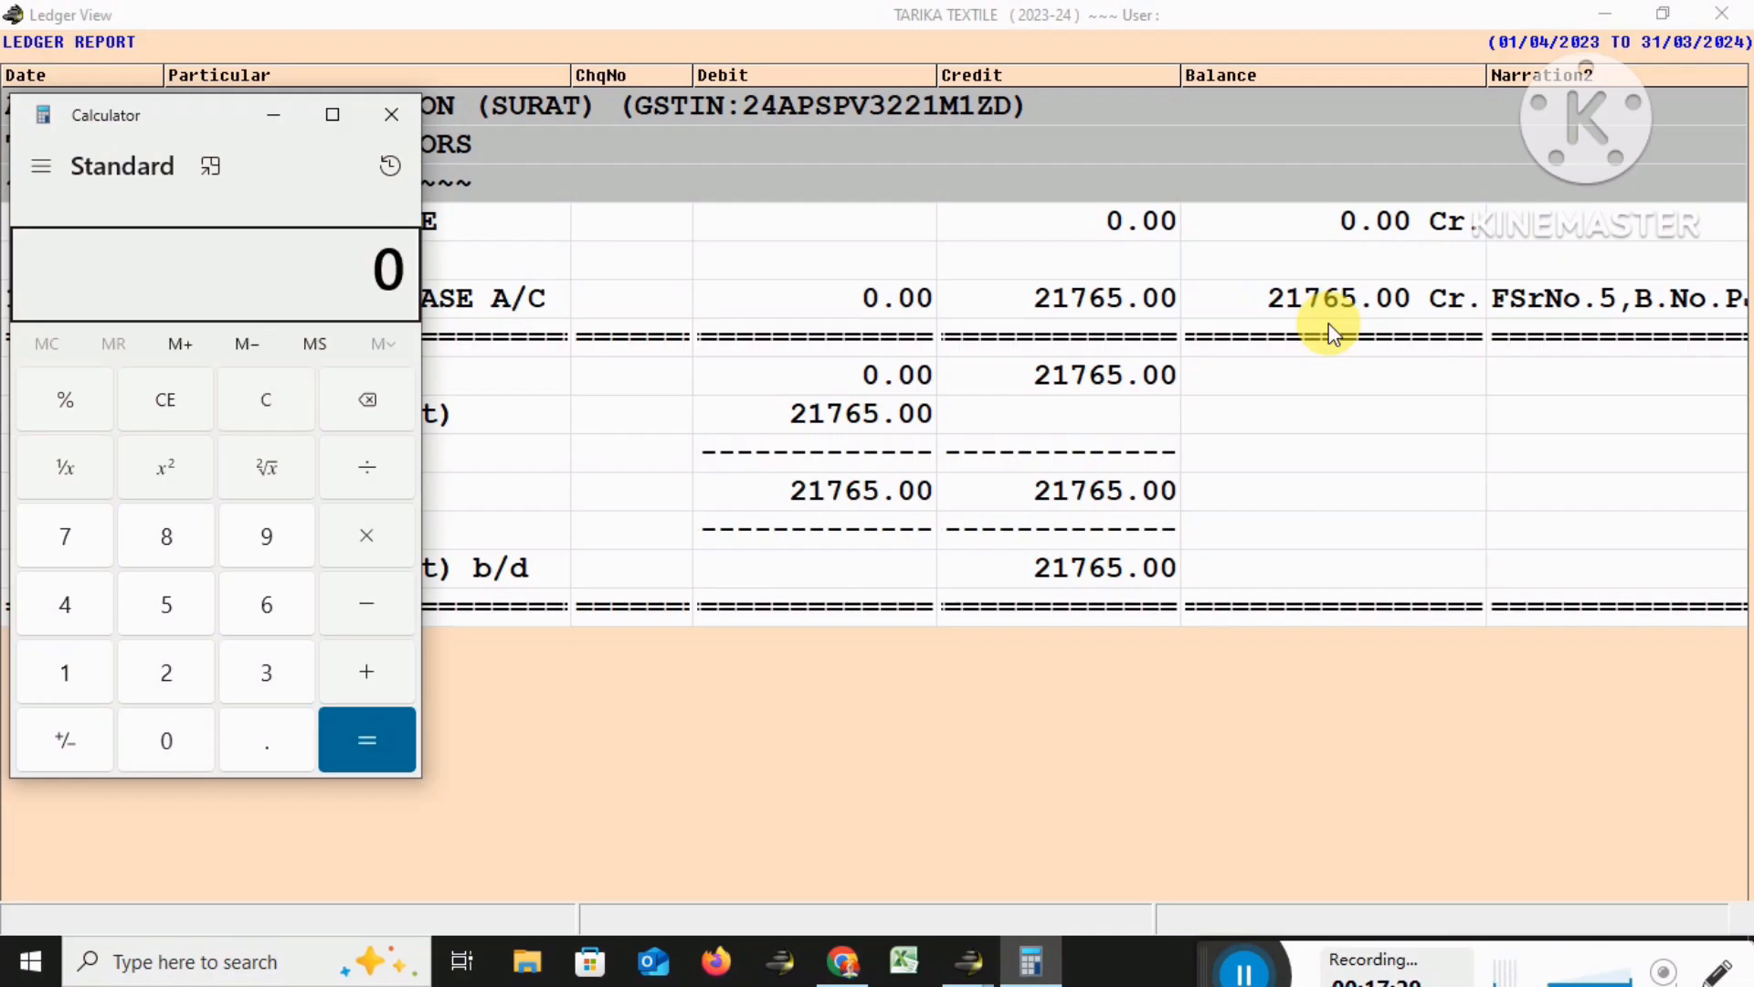
Subtract 1088 from 21765 in the calculator, and close both the calculator and the ledger report
text(217)
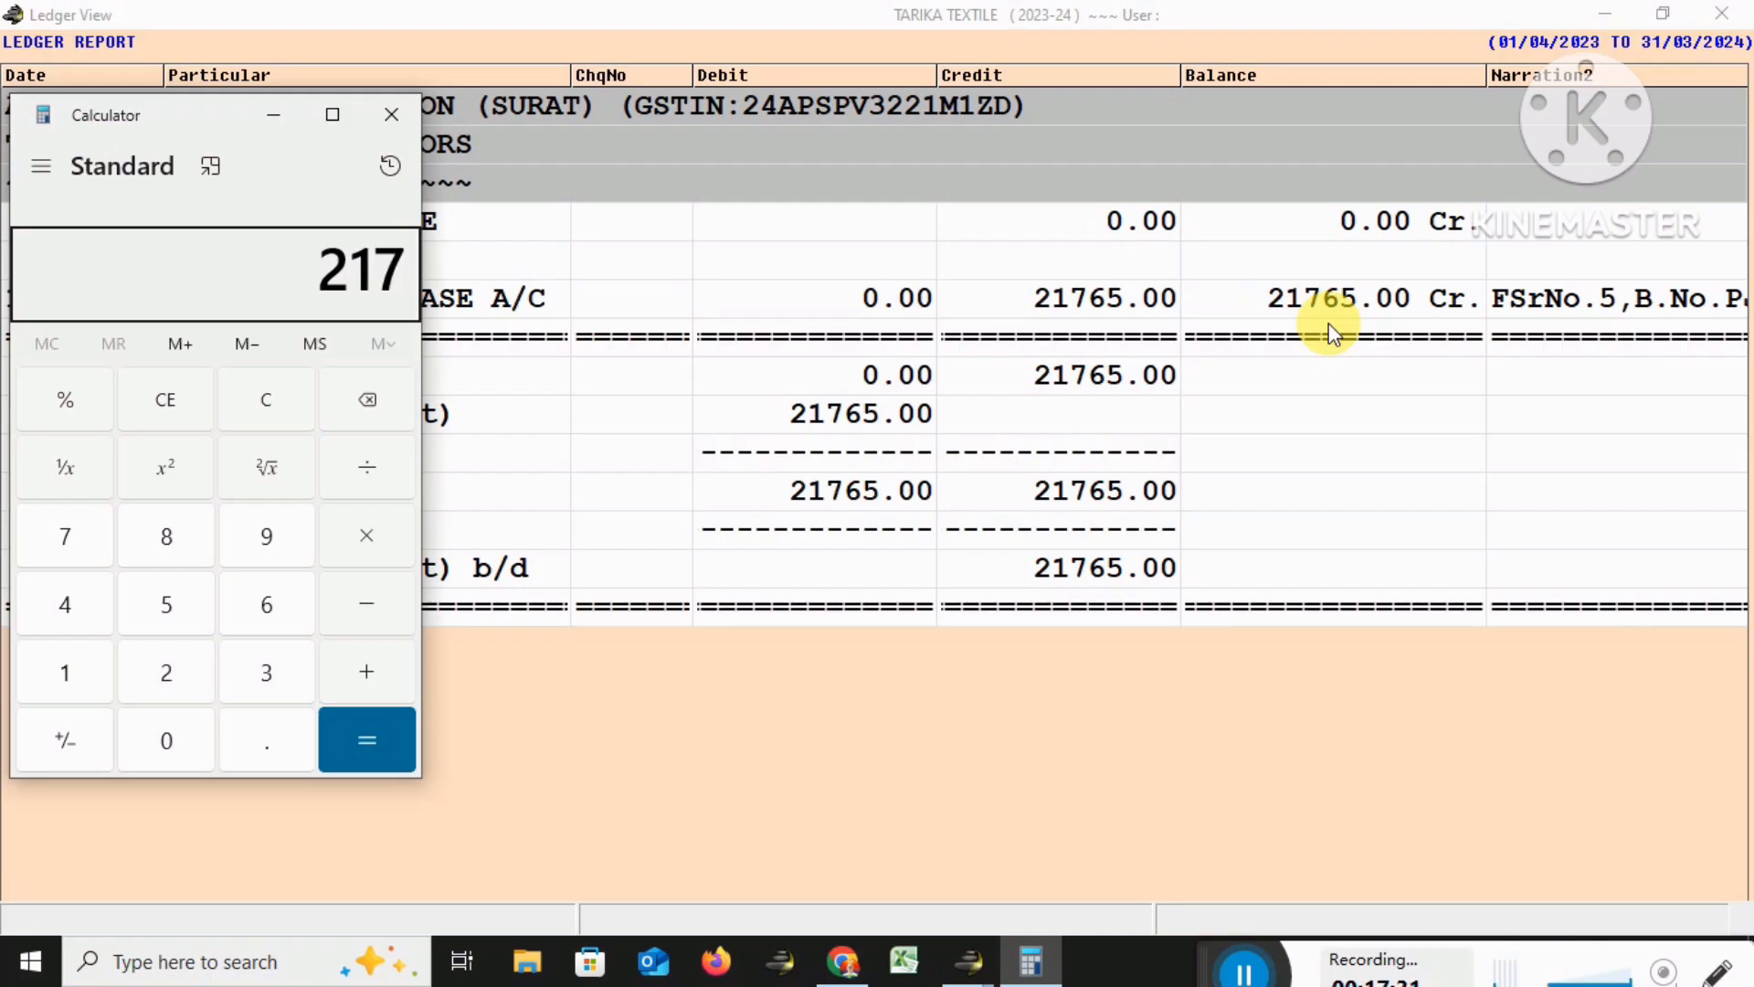
text(65 - 1088)
key(Return)
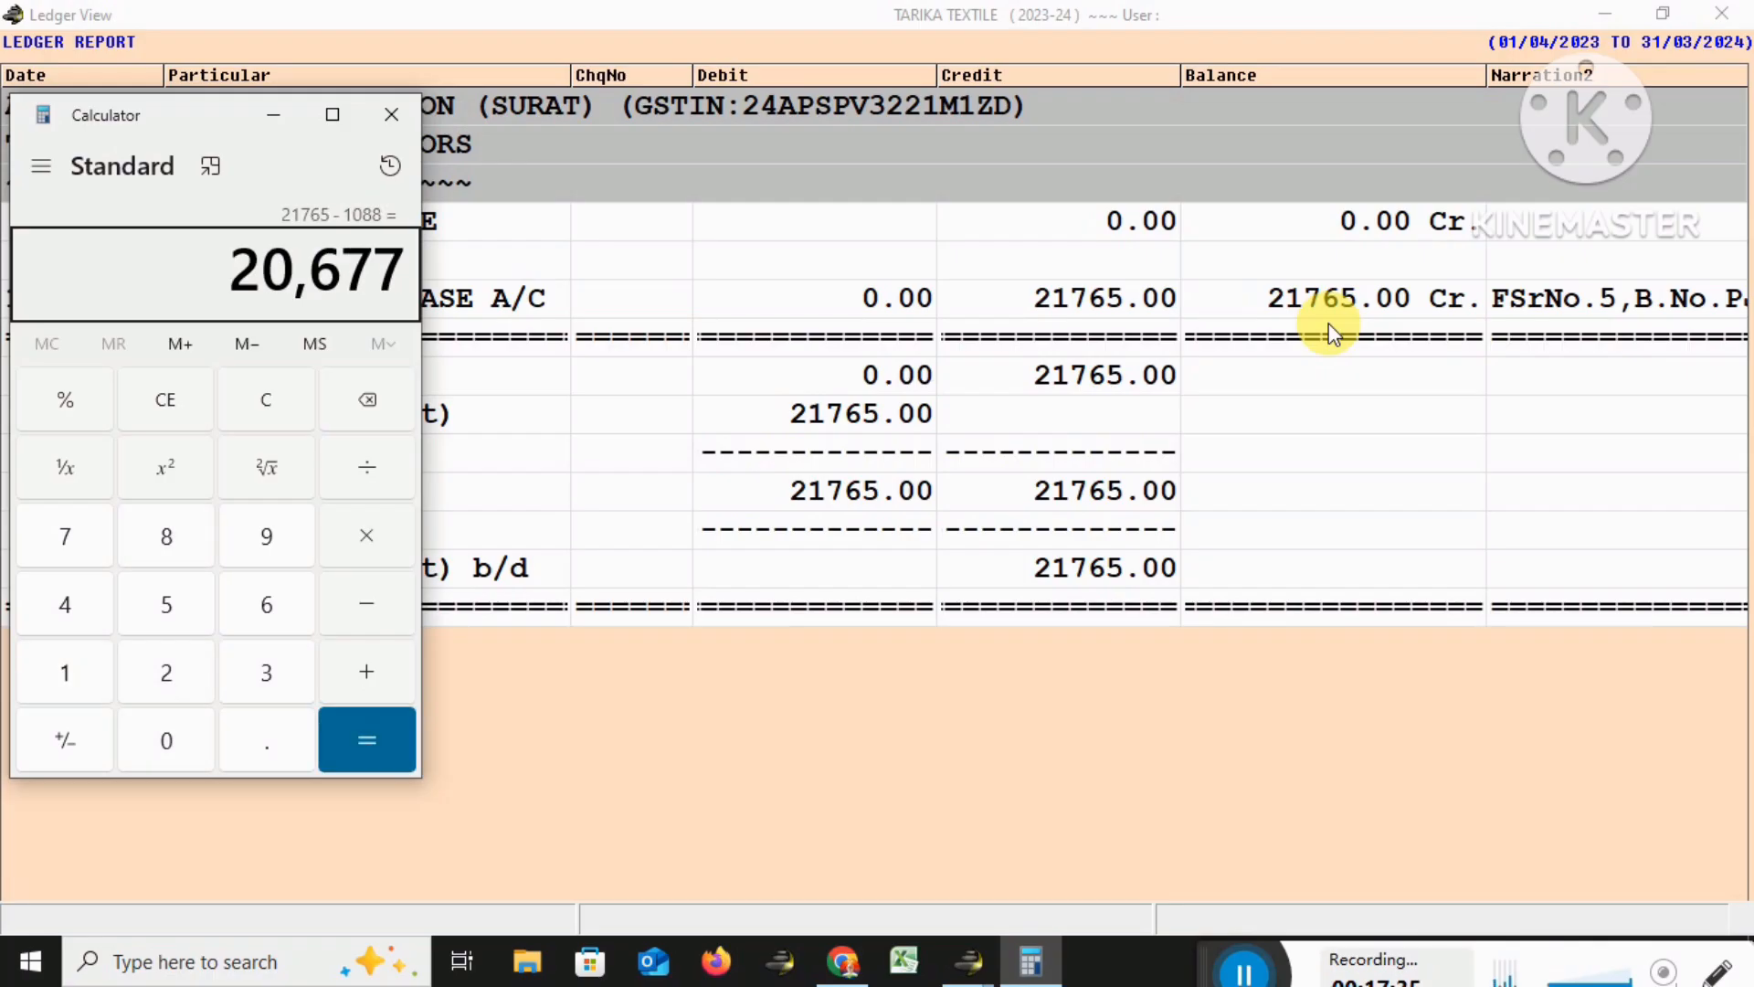
key(Escape)
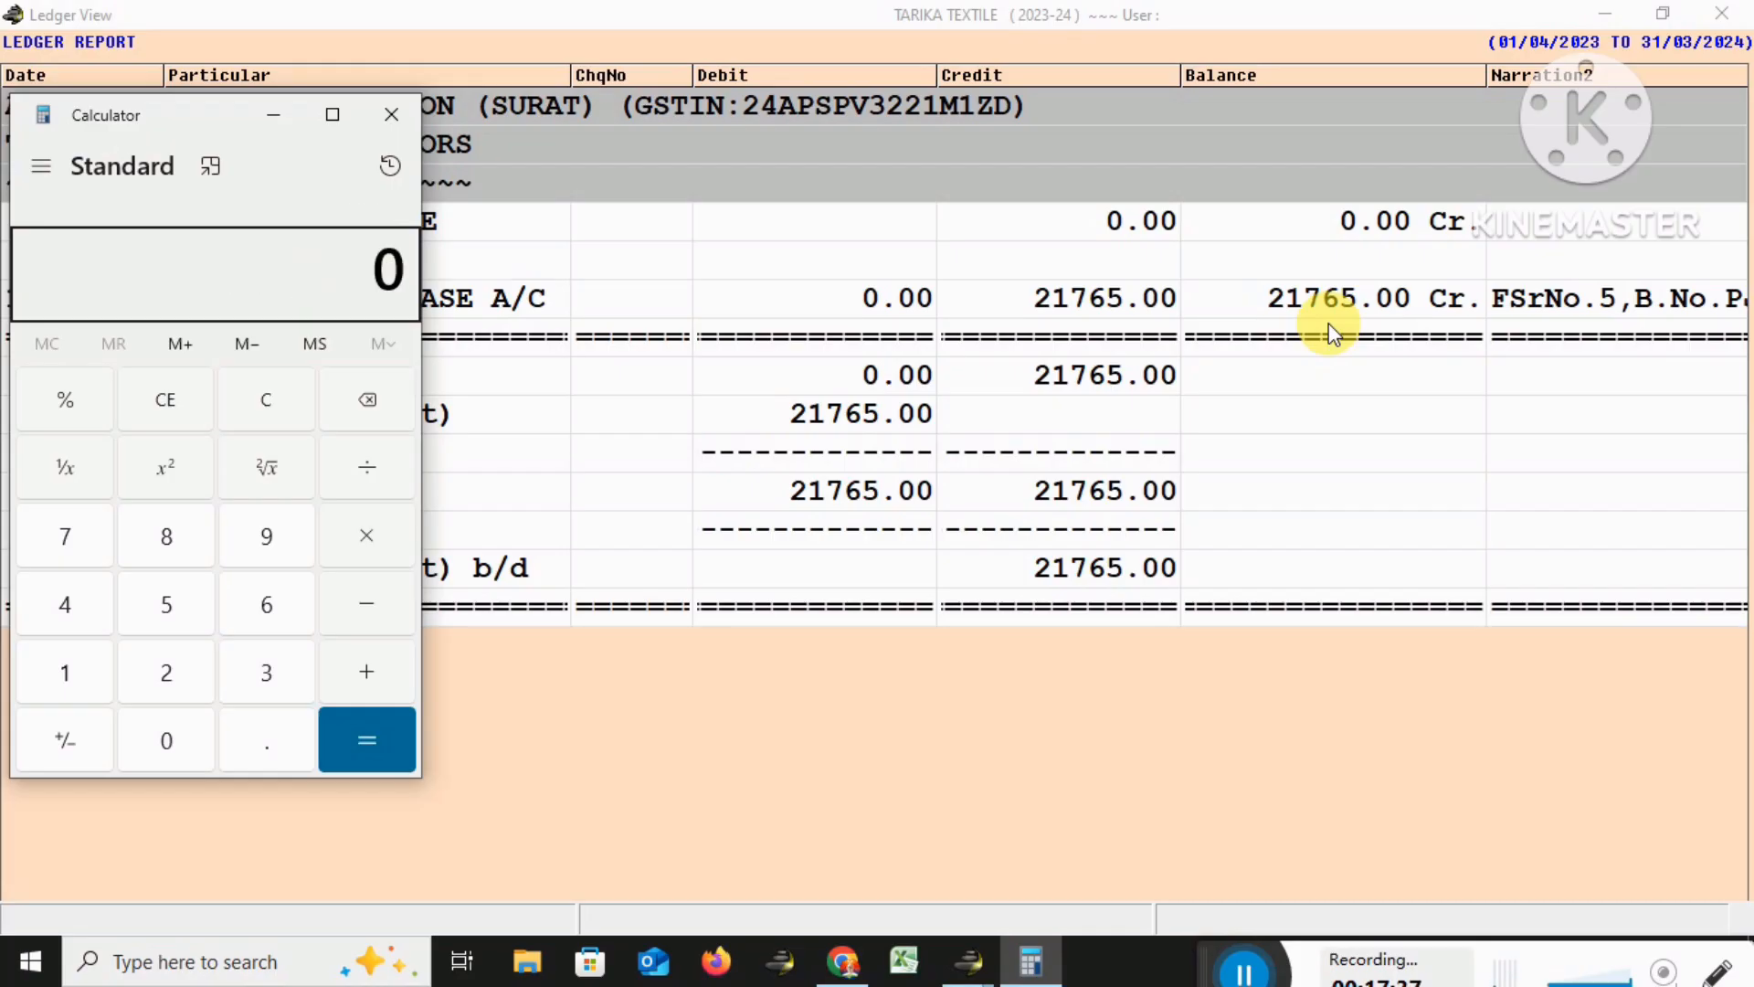
key(alt+space)
key(Up)
key(Return)
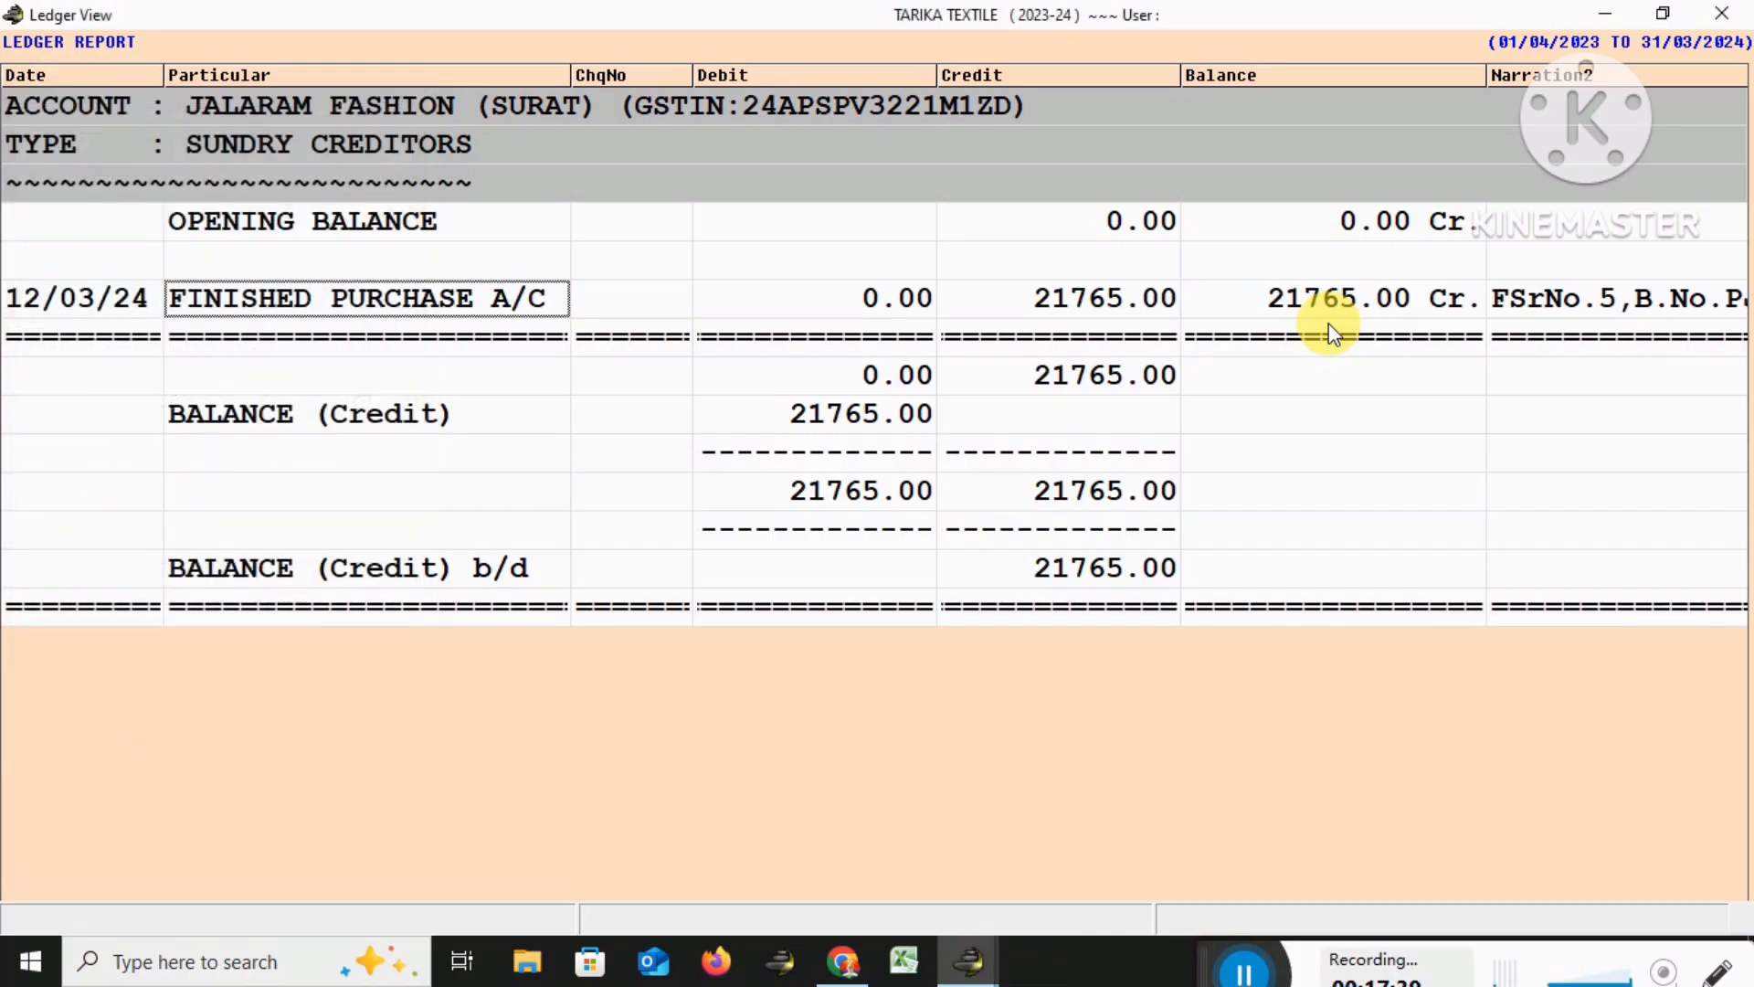
key(Escape)
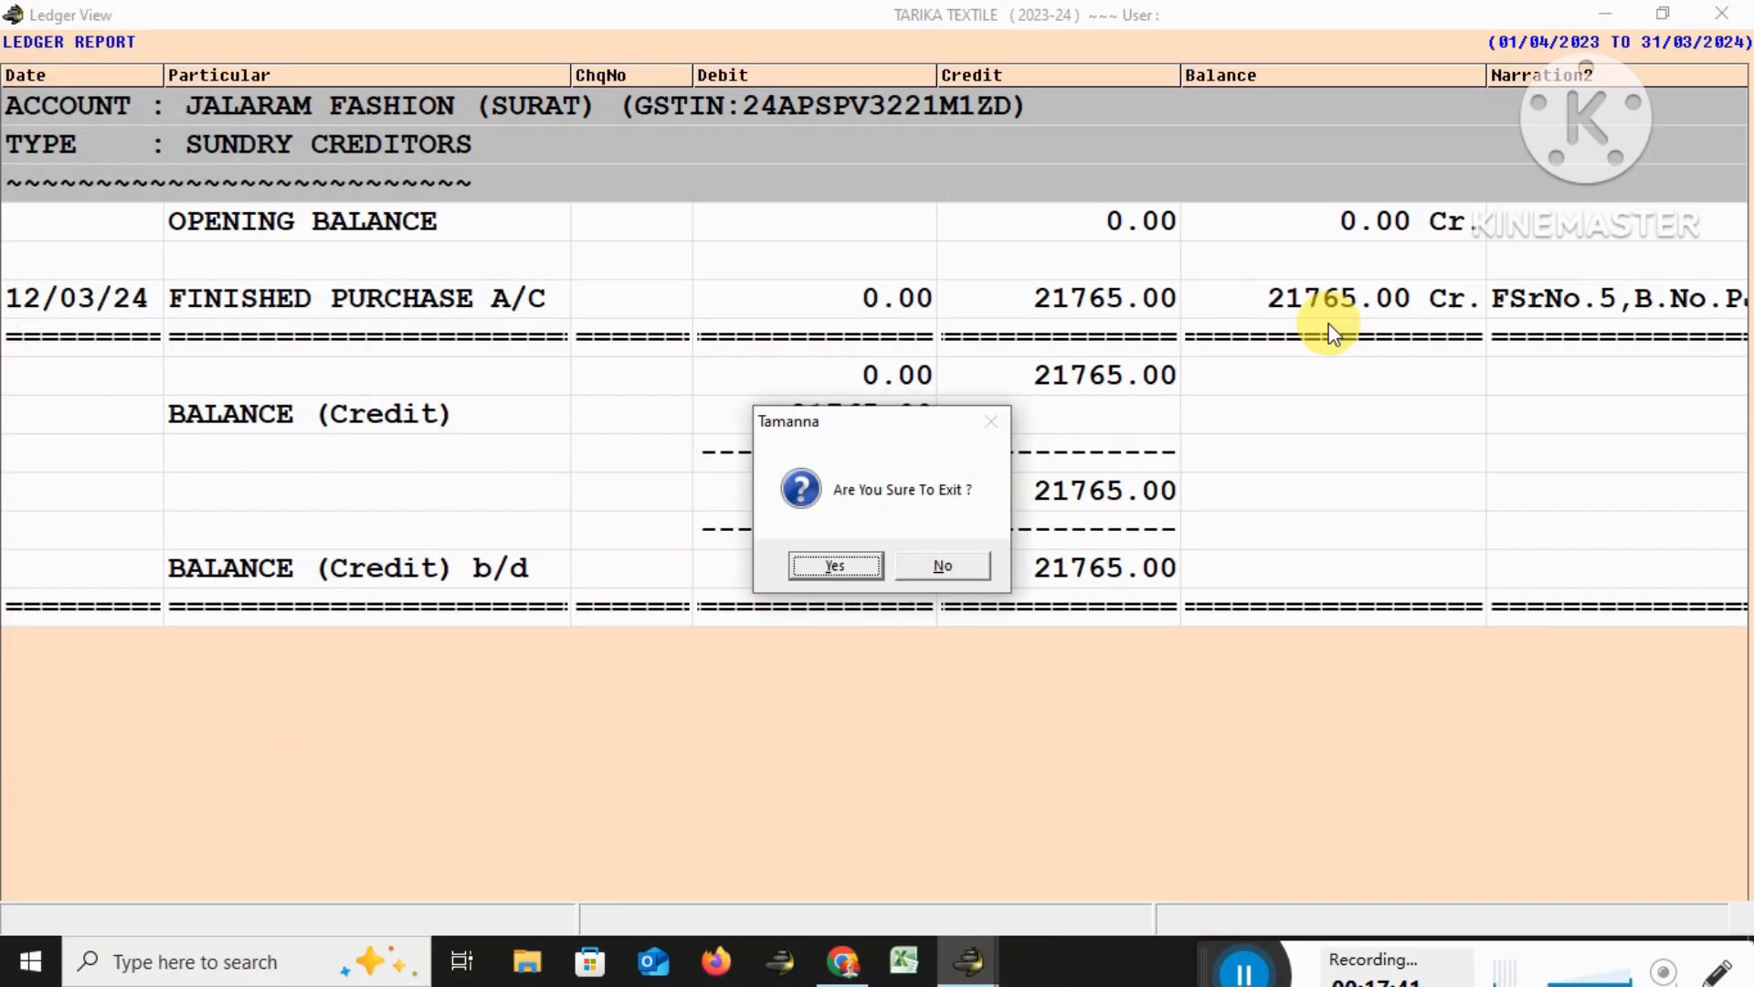
key(Return)
key(Escape)
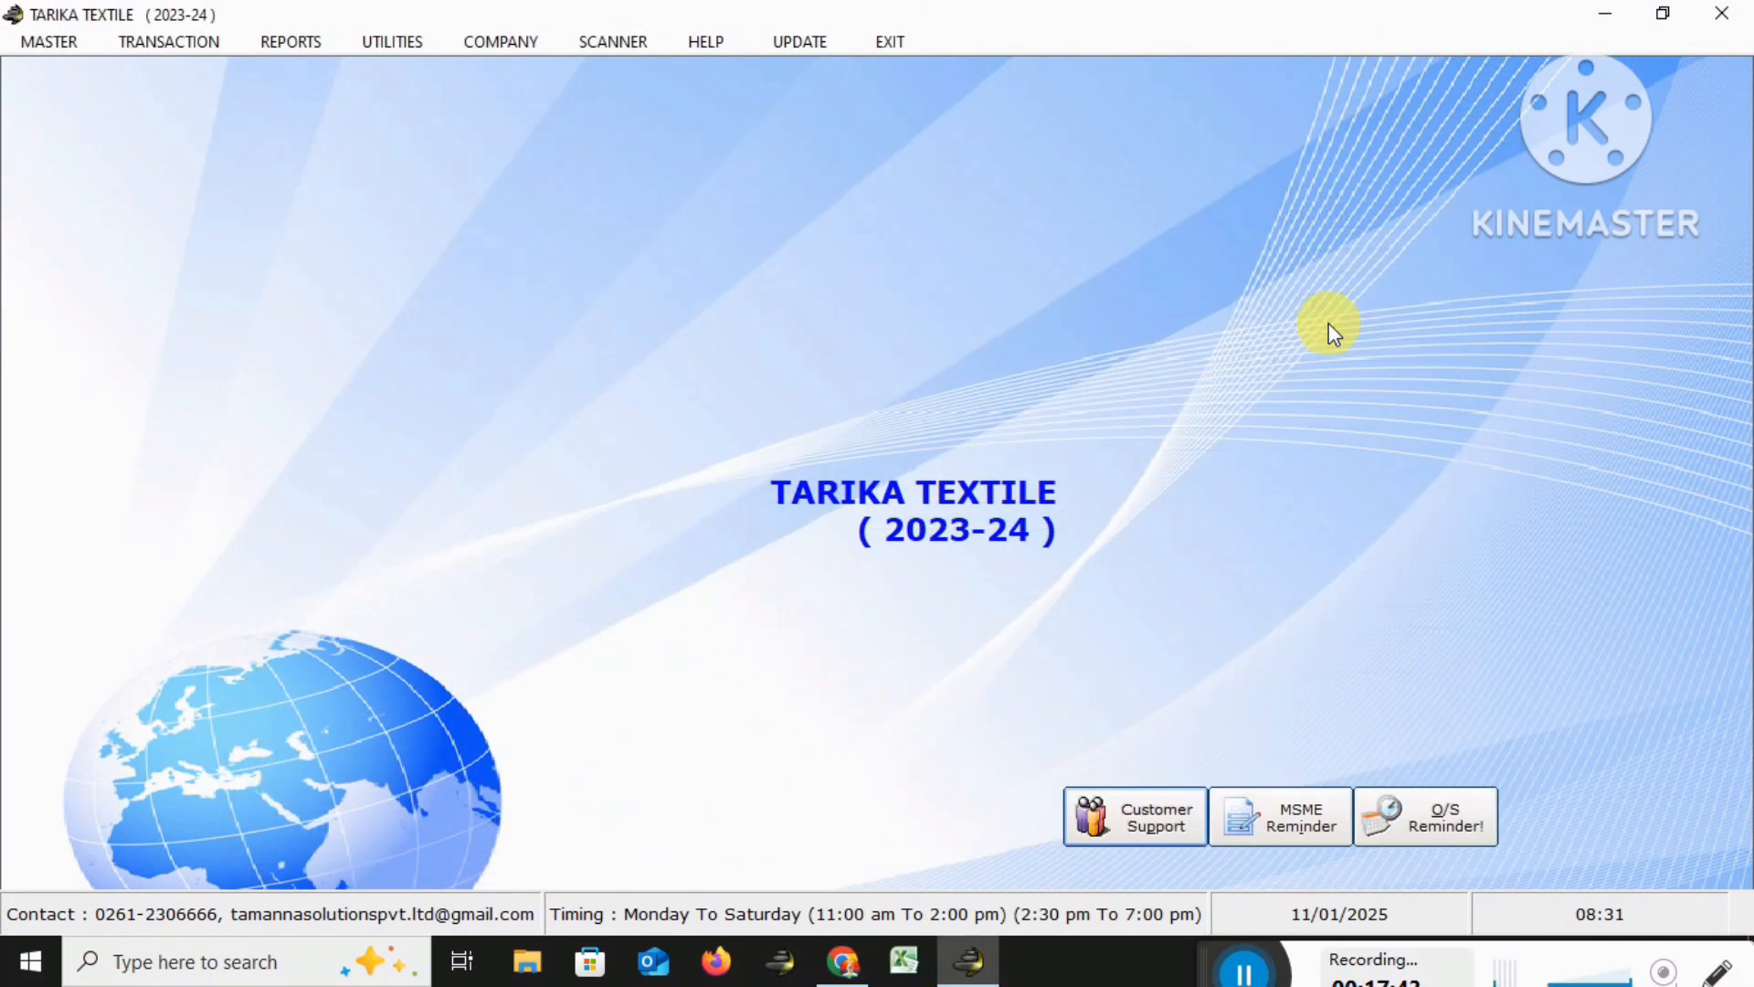
Start a new Bank Book Payment entry with JALARAM FASHION as the account
key(alt+t)
key(Left)
key(Right)
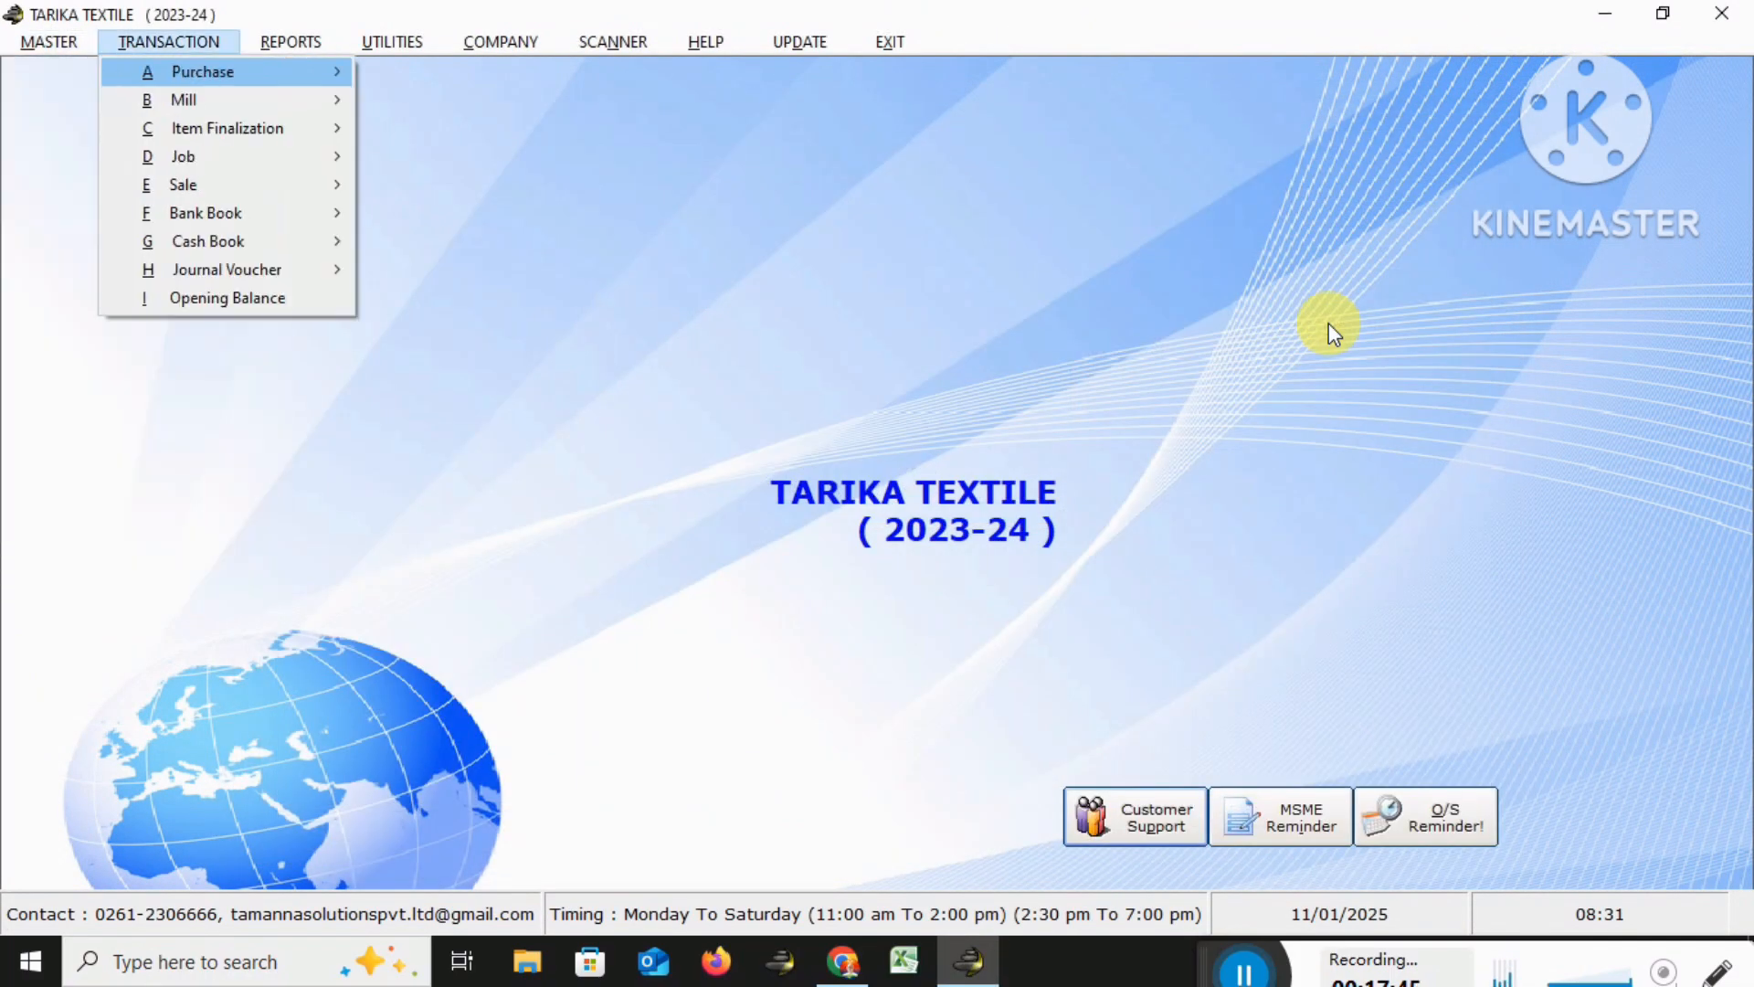
key(Down)
key(Down)
key(Down)
key(Down)
key(Down)
key(Down)
key(Up)
key(Right)
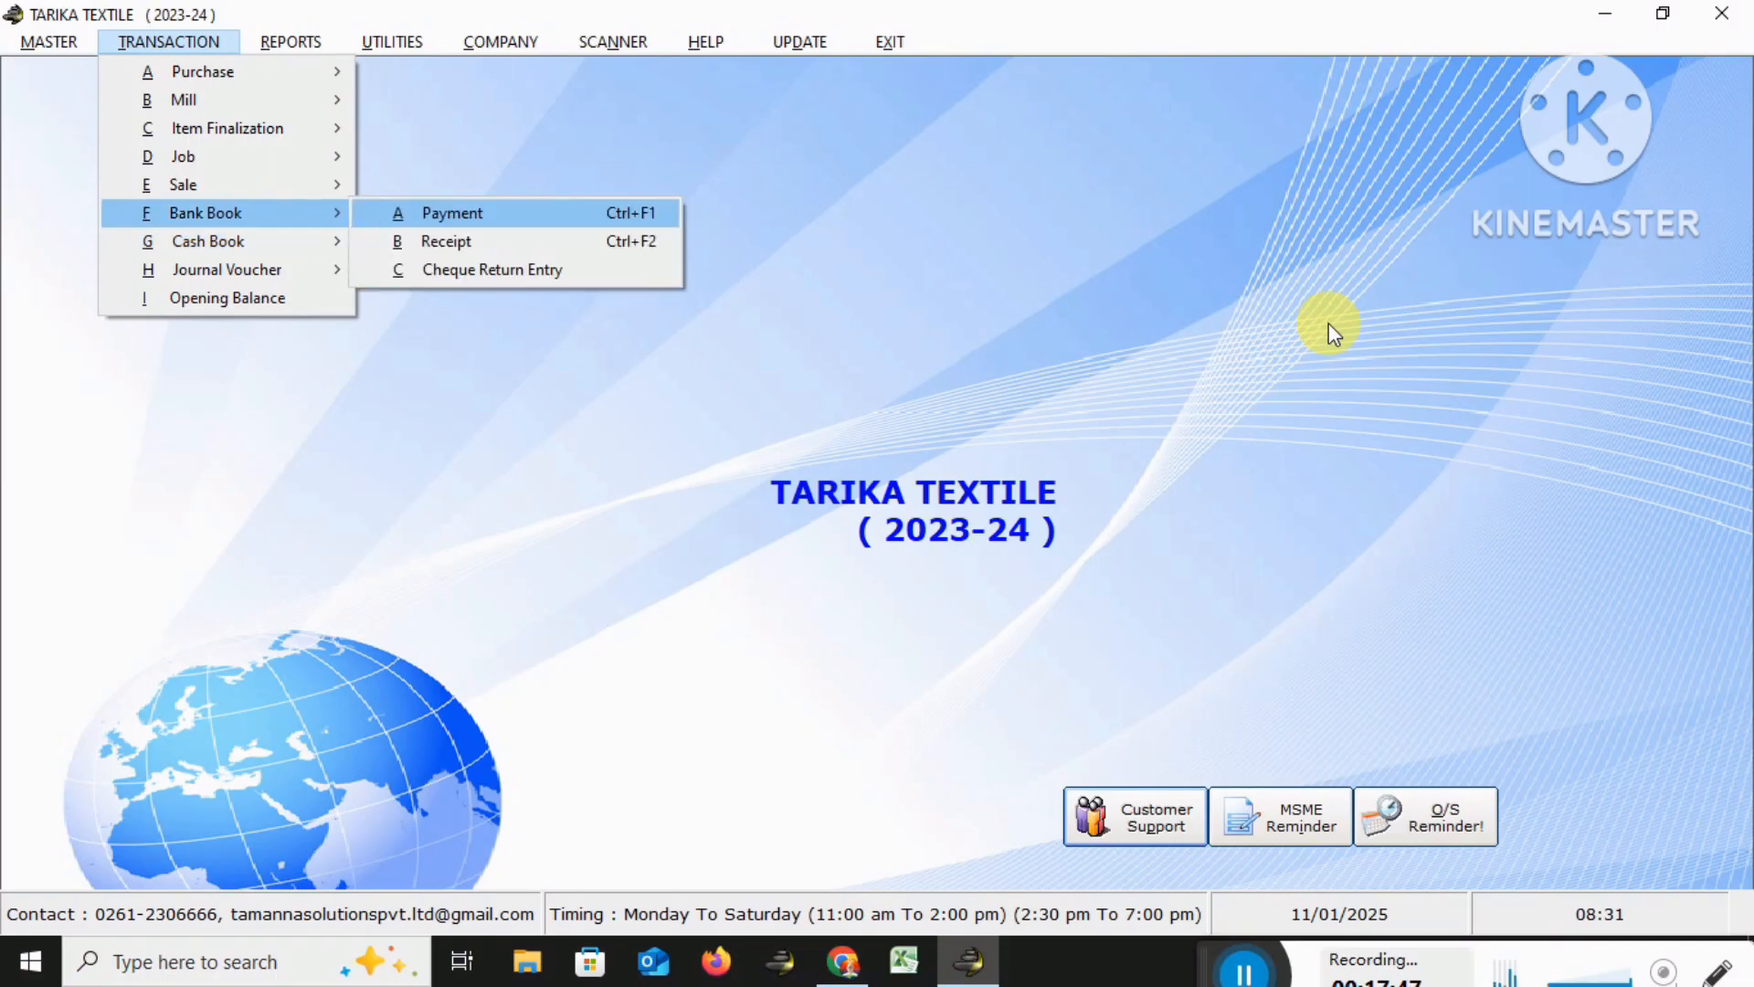
key(Return)
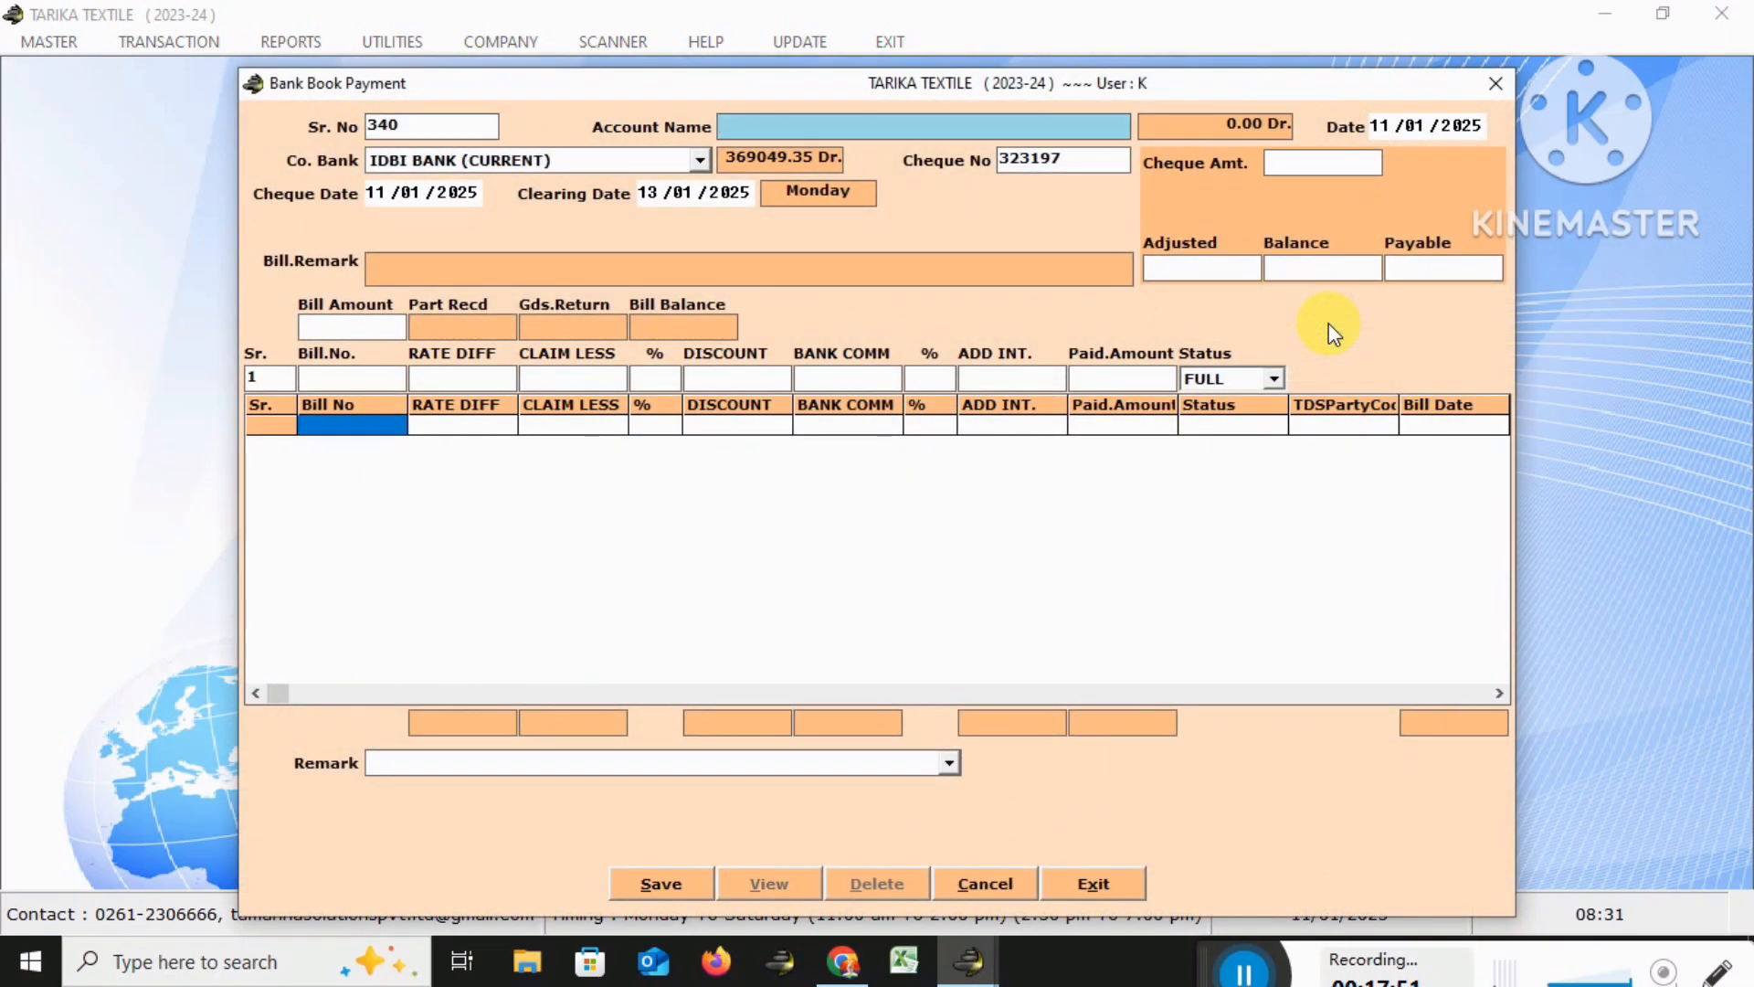
text(jal)
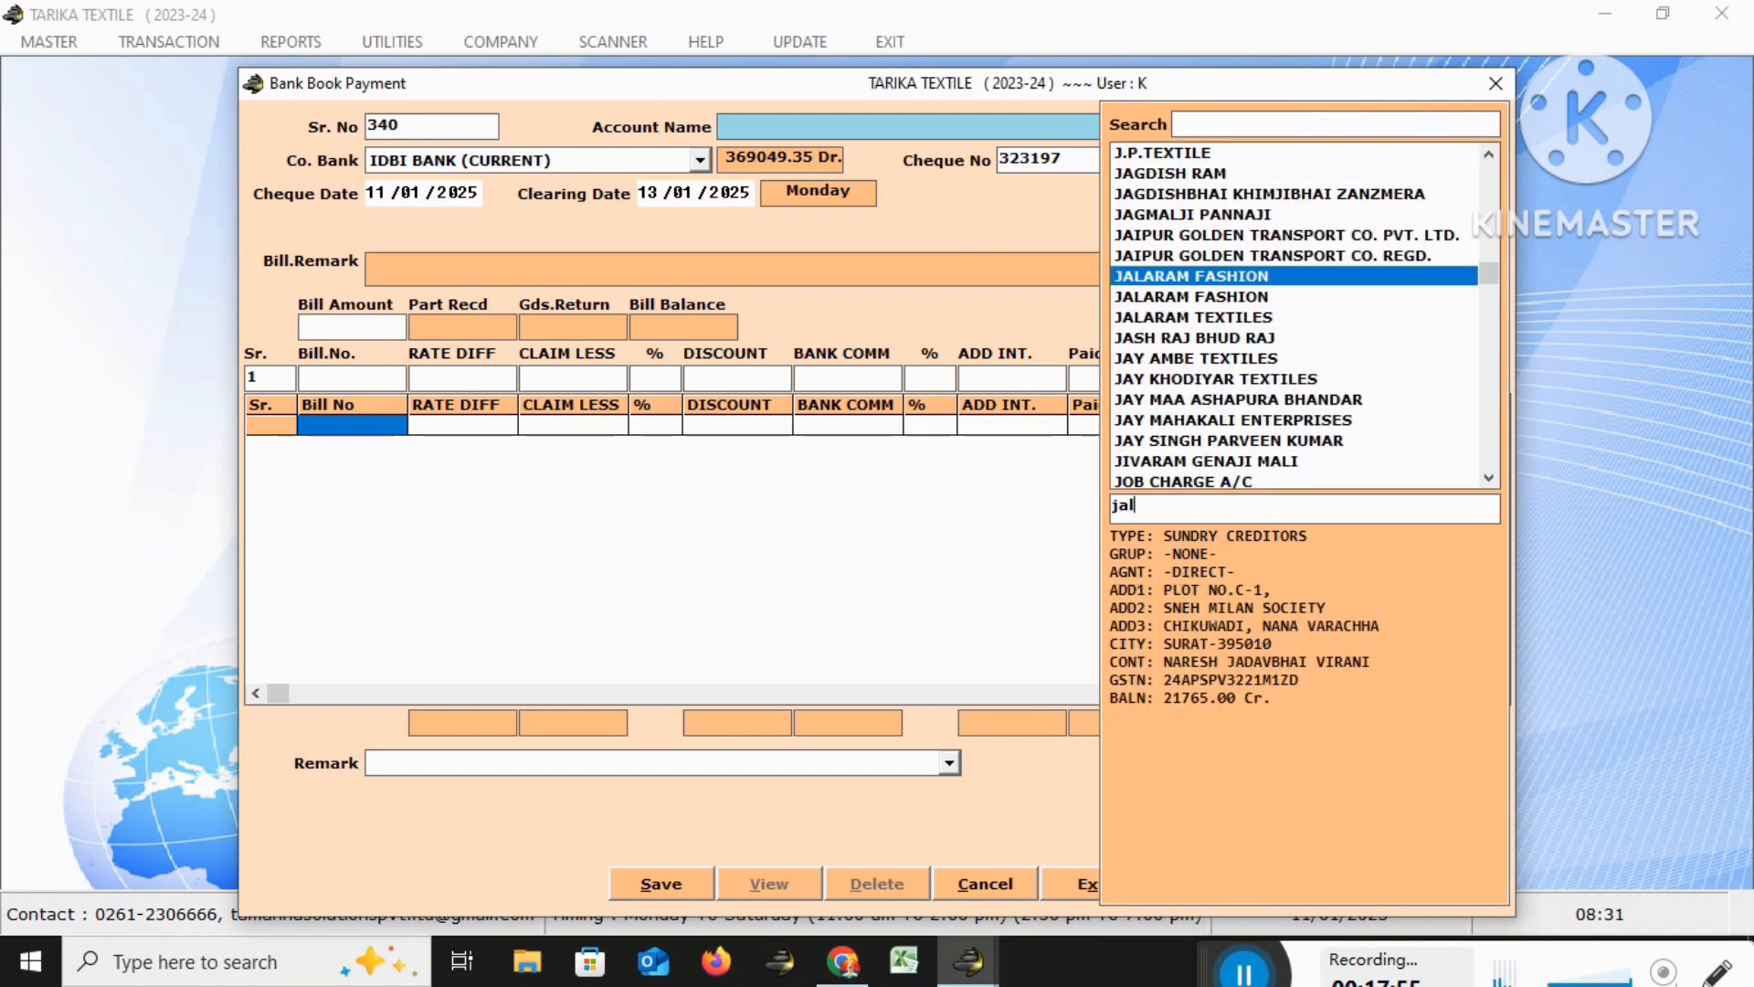
key(Return)
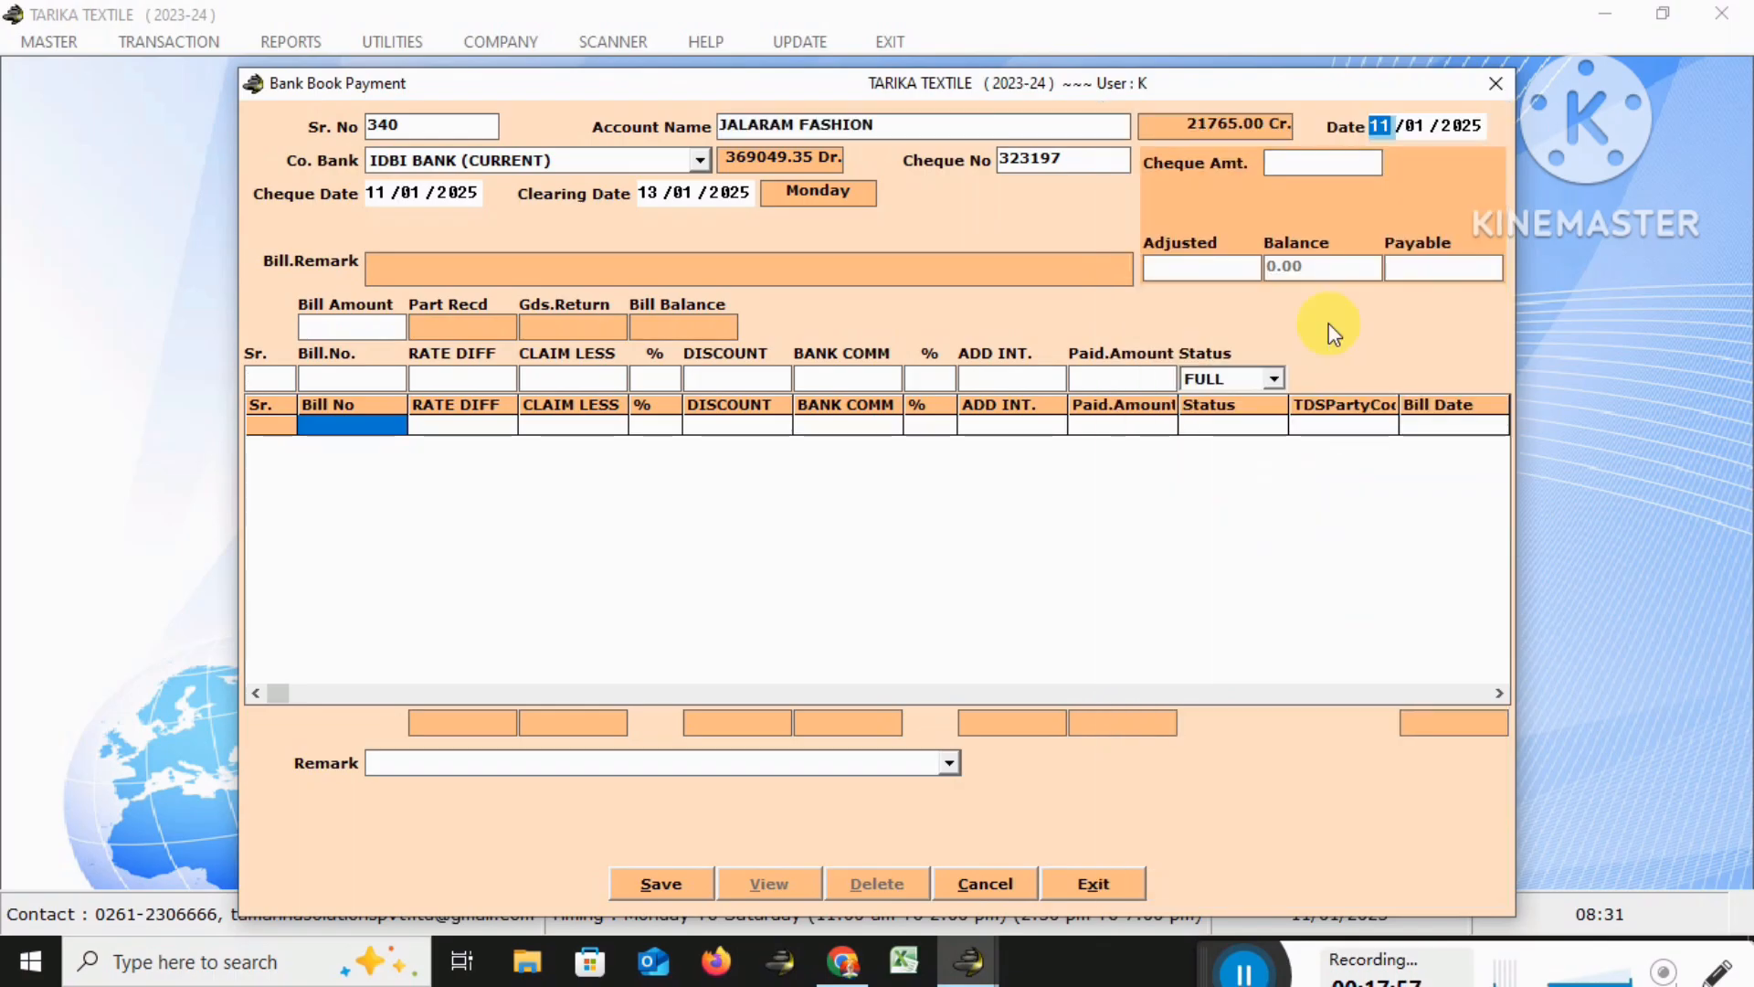
Date the payment 25/03/2024 from IDBI BANK (CURRENT), keep the proposed cheque number, and set the cheque amount to 20766
text(25032024)
key(Return)
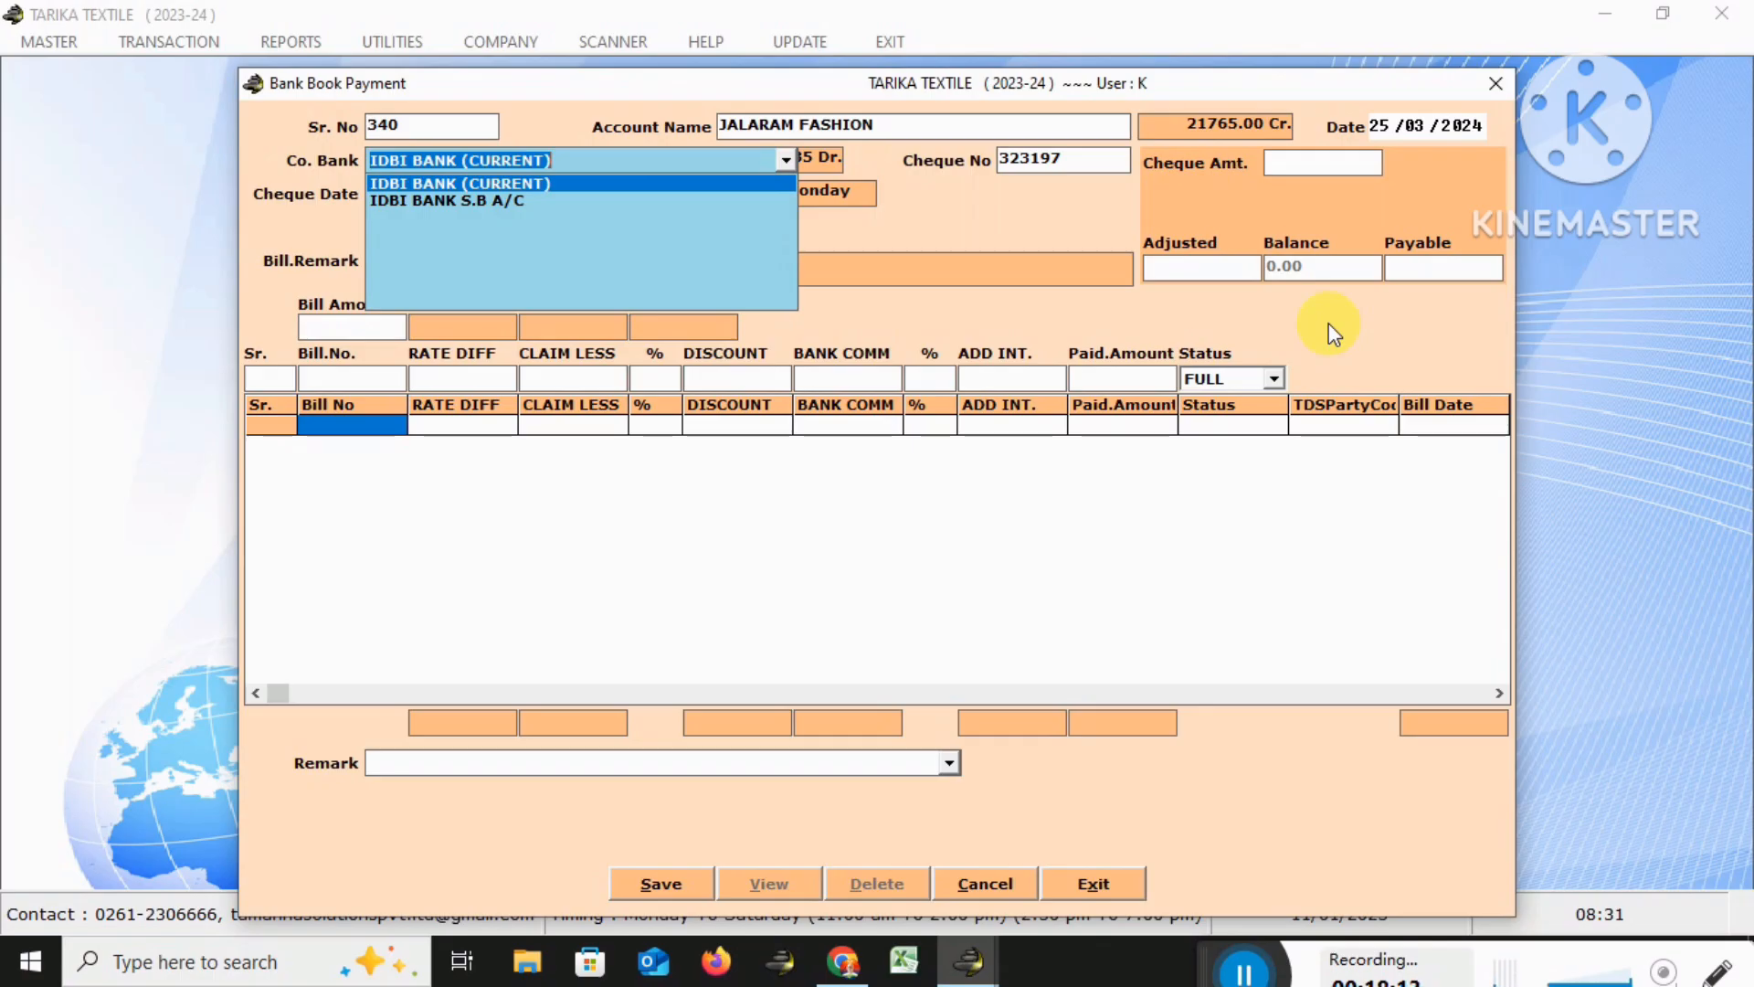
key(Return)
key(Return)
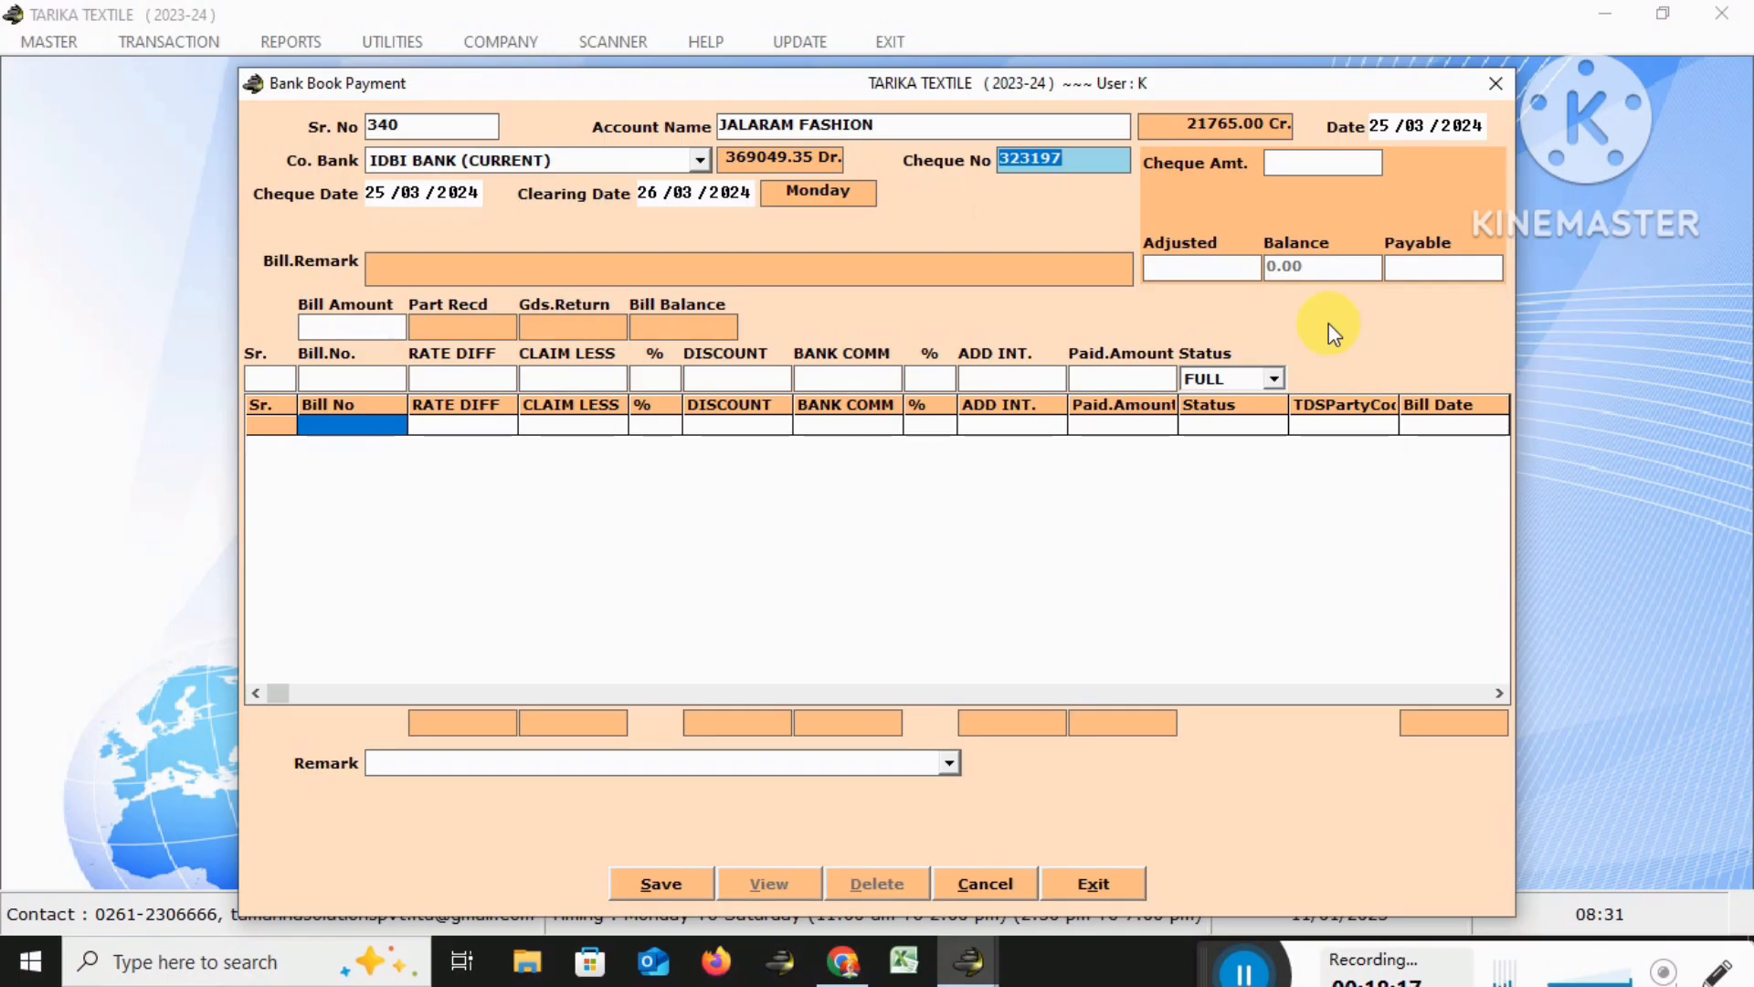
key(Return)
text(20766)
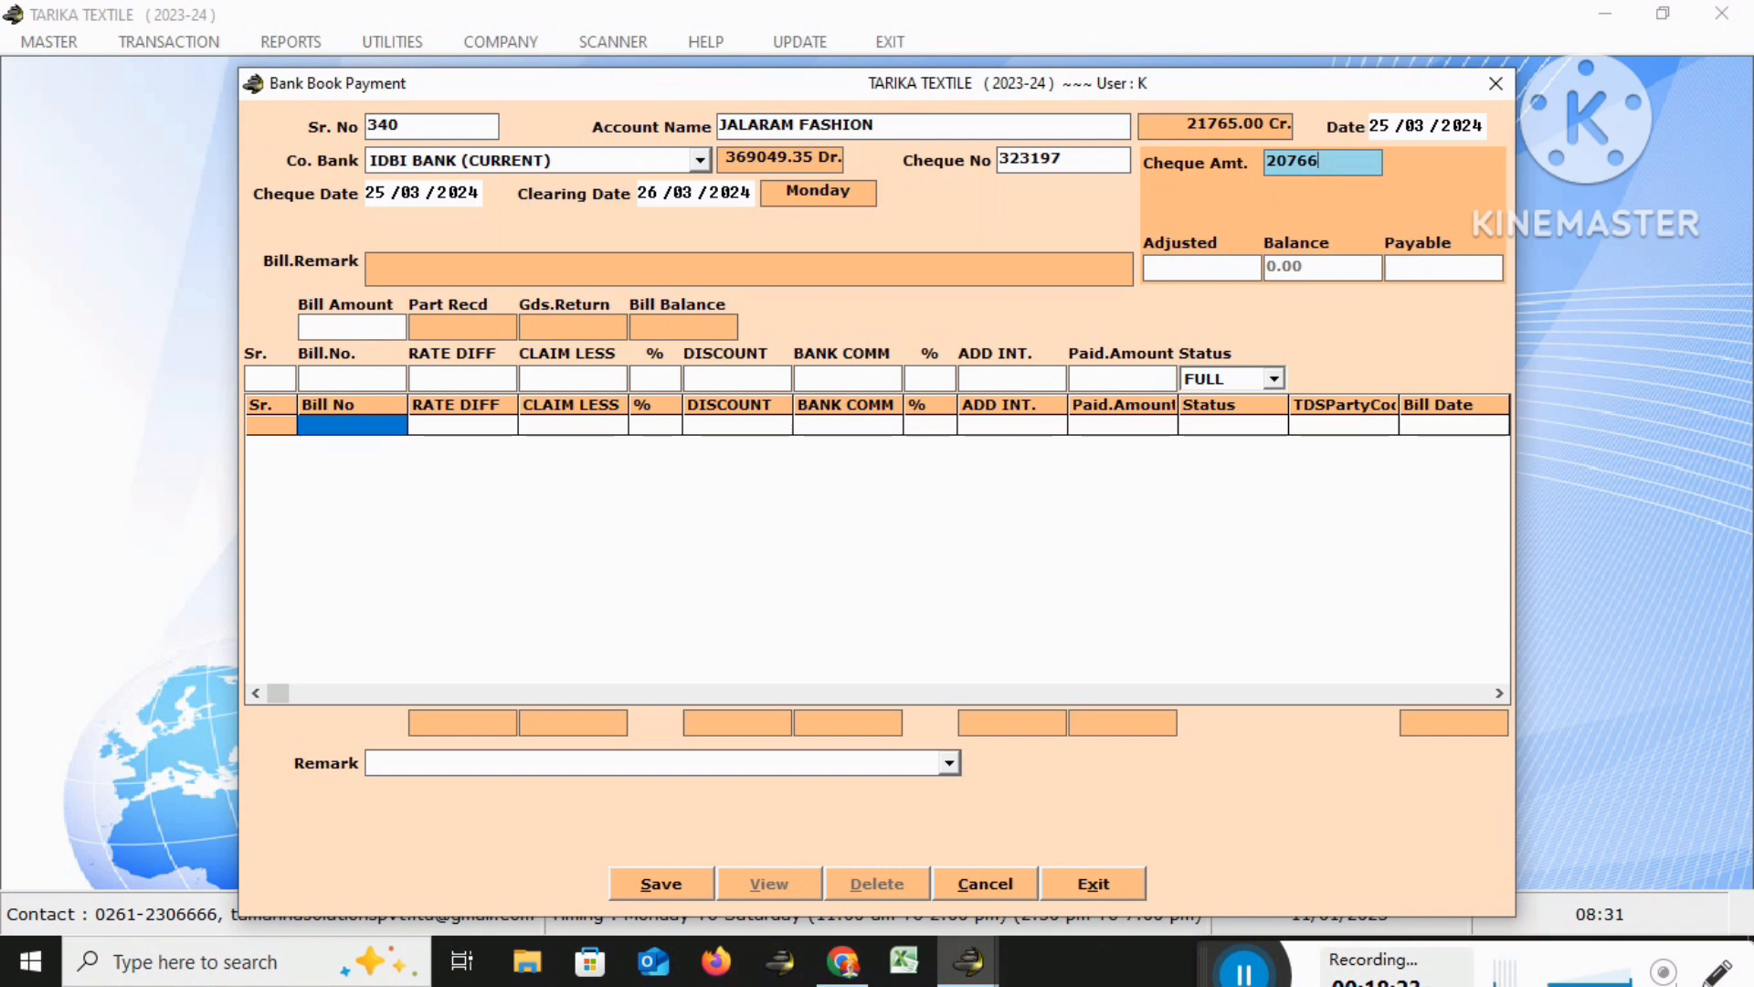
key(Return)
key(Return)
key(Return)
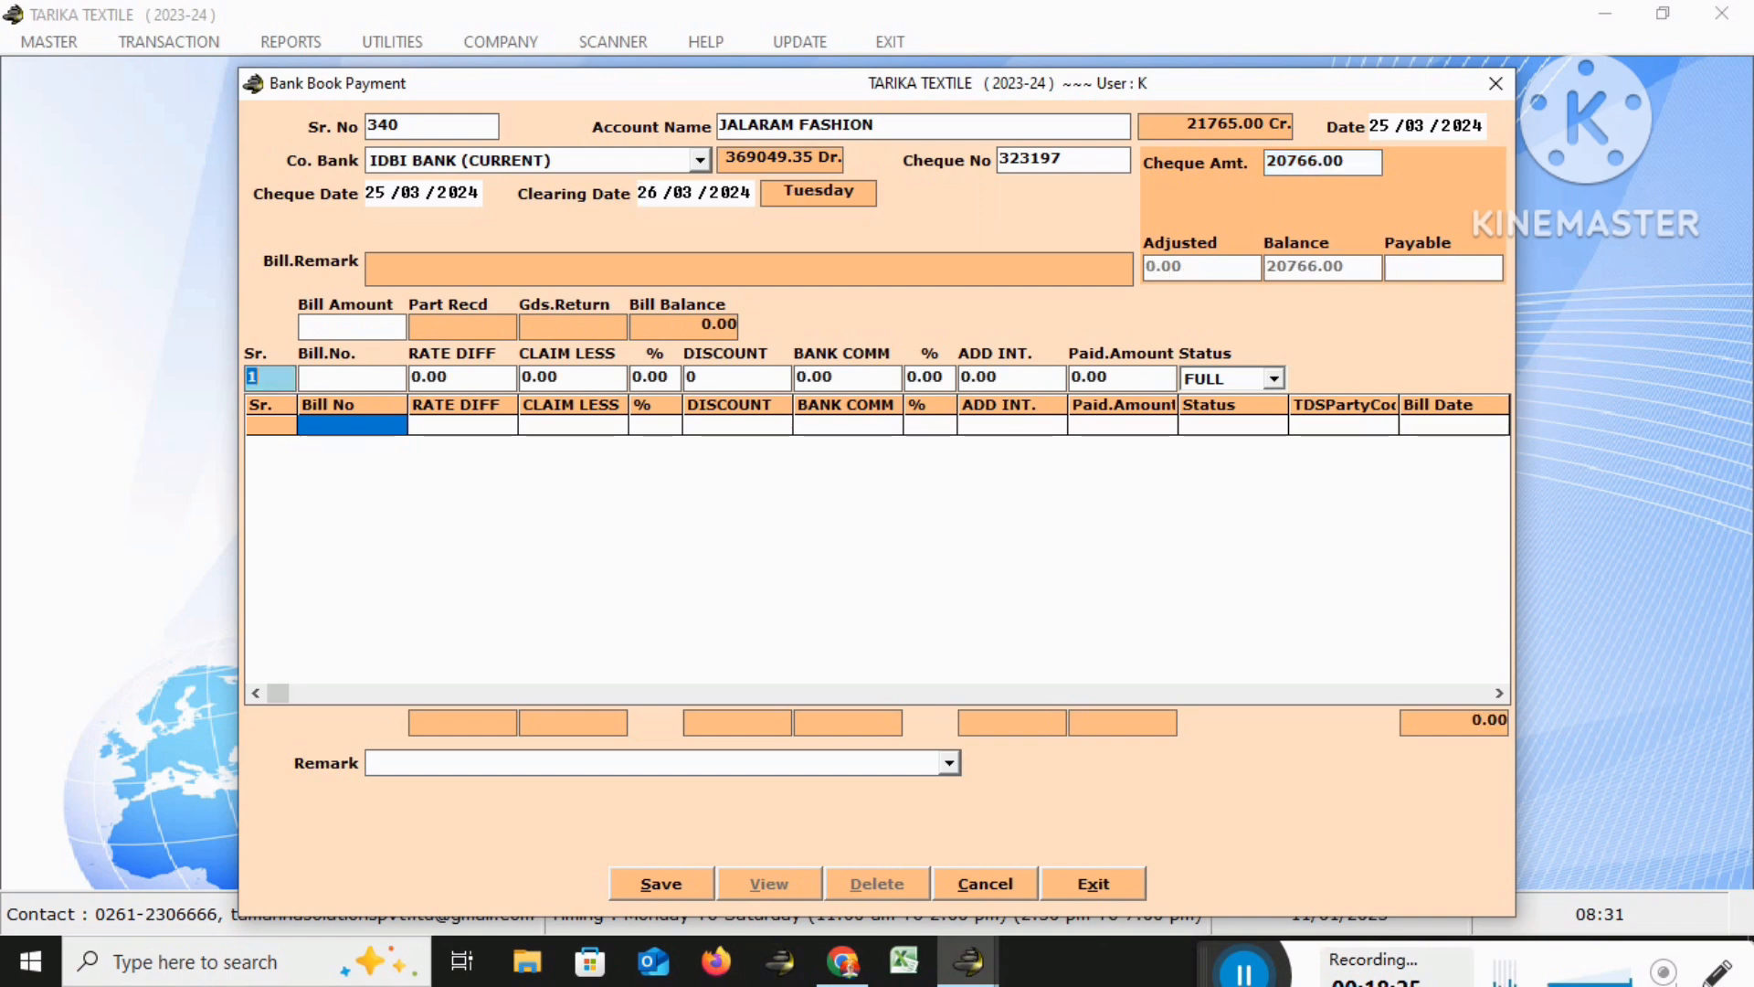
Select the outstanding bill PJ28 for the first row of the payment entry
key(Return)
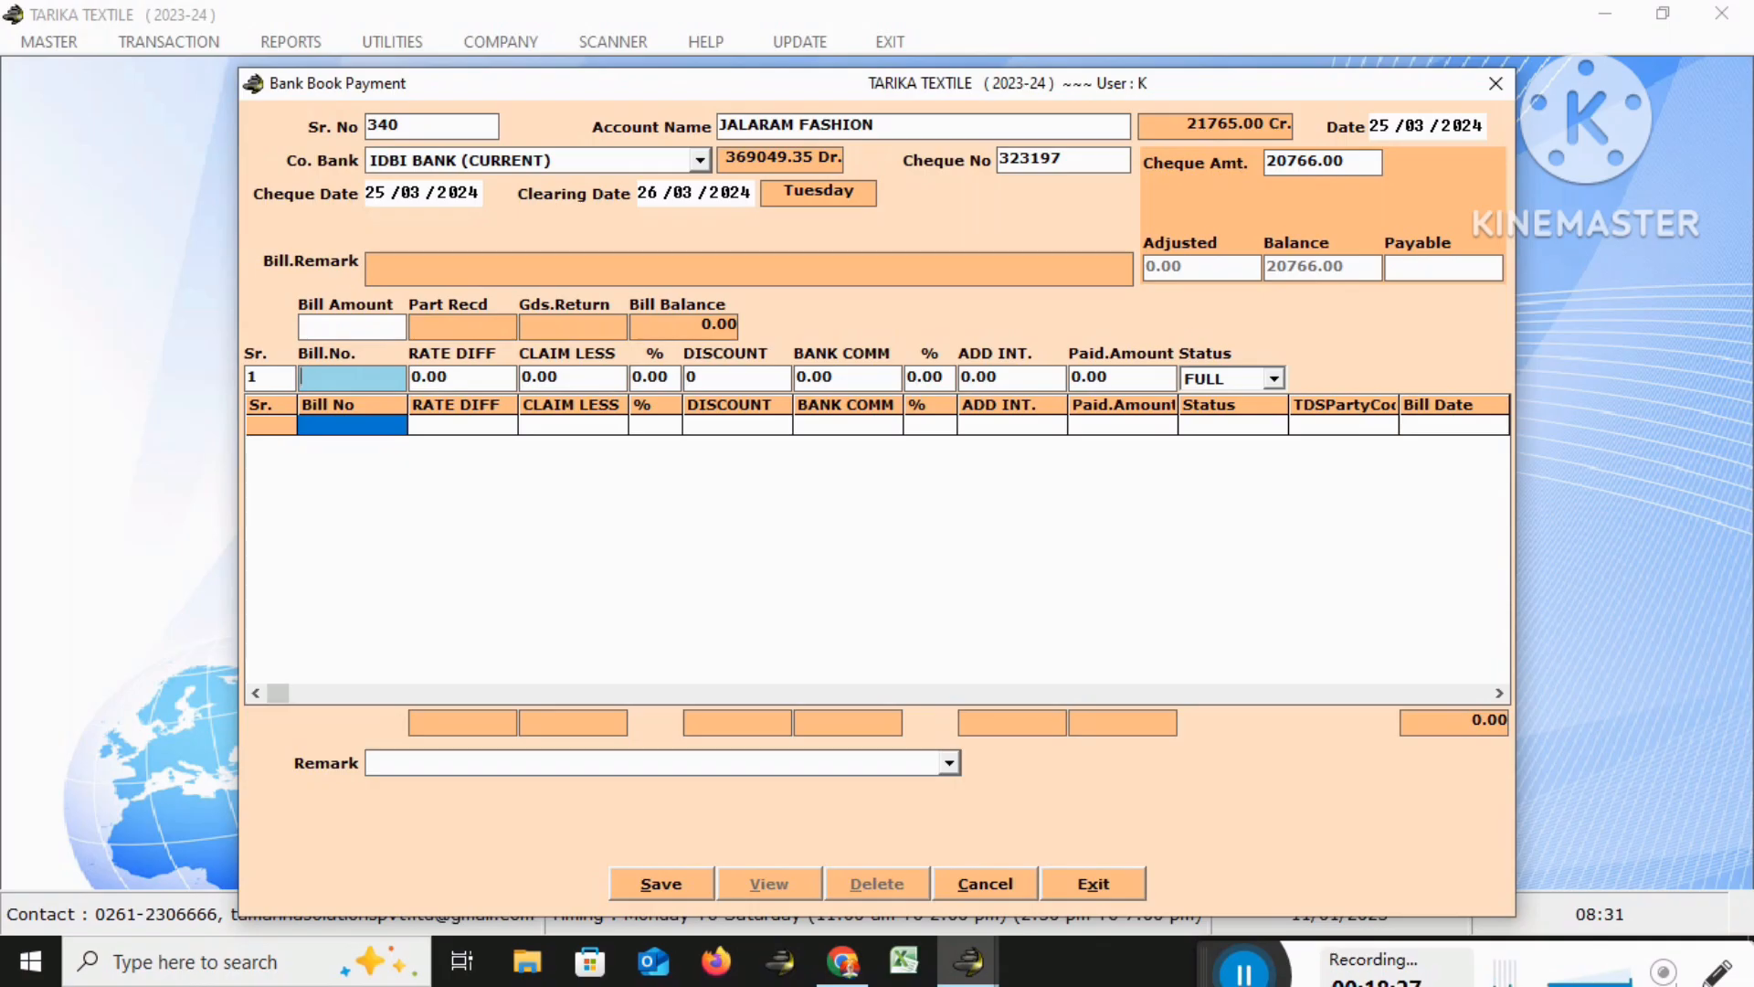
key(Return)
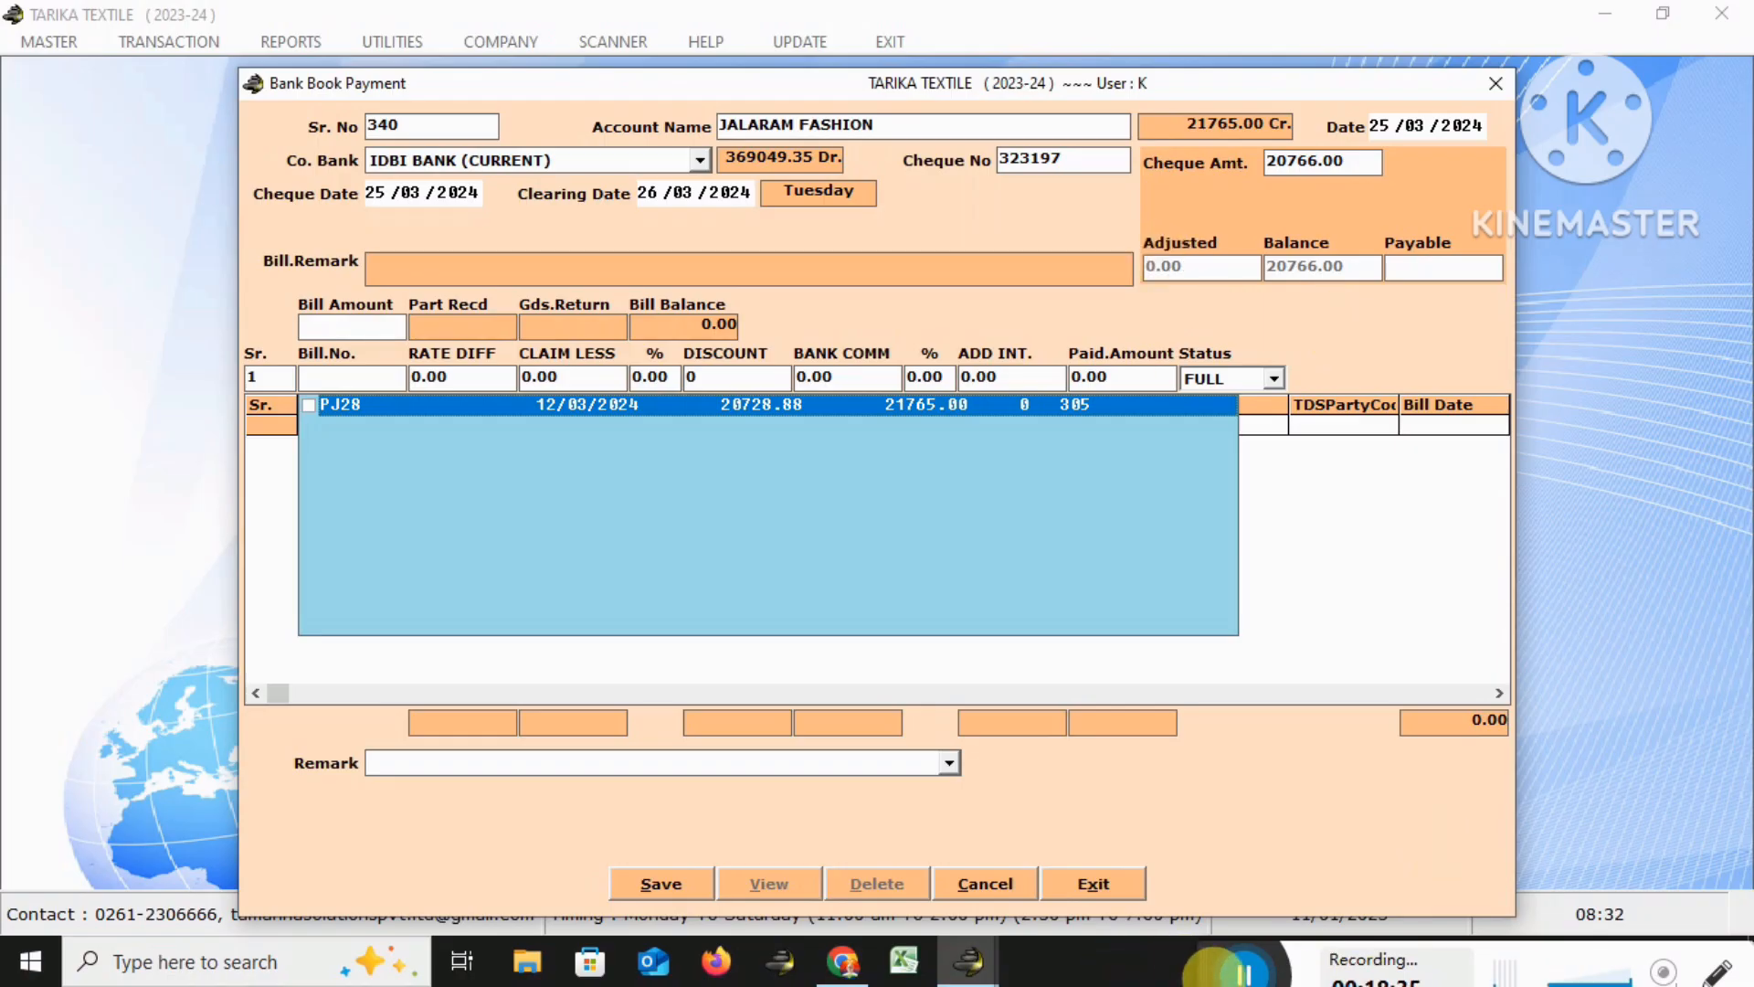
click(1240, 973)
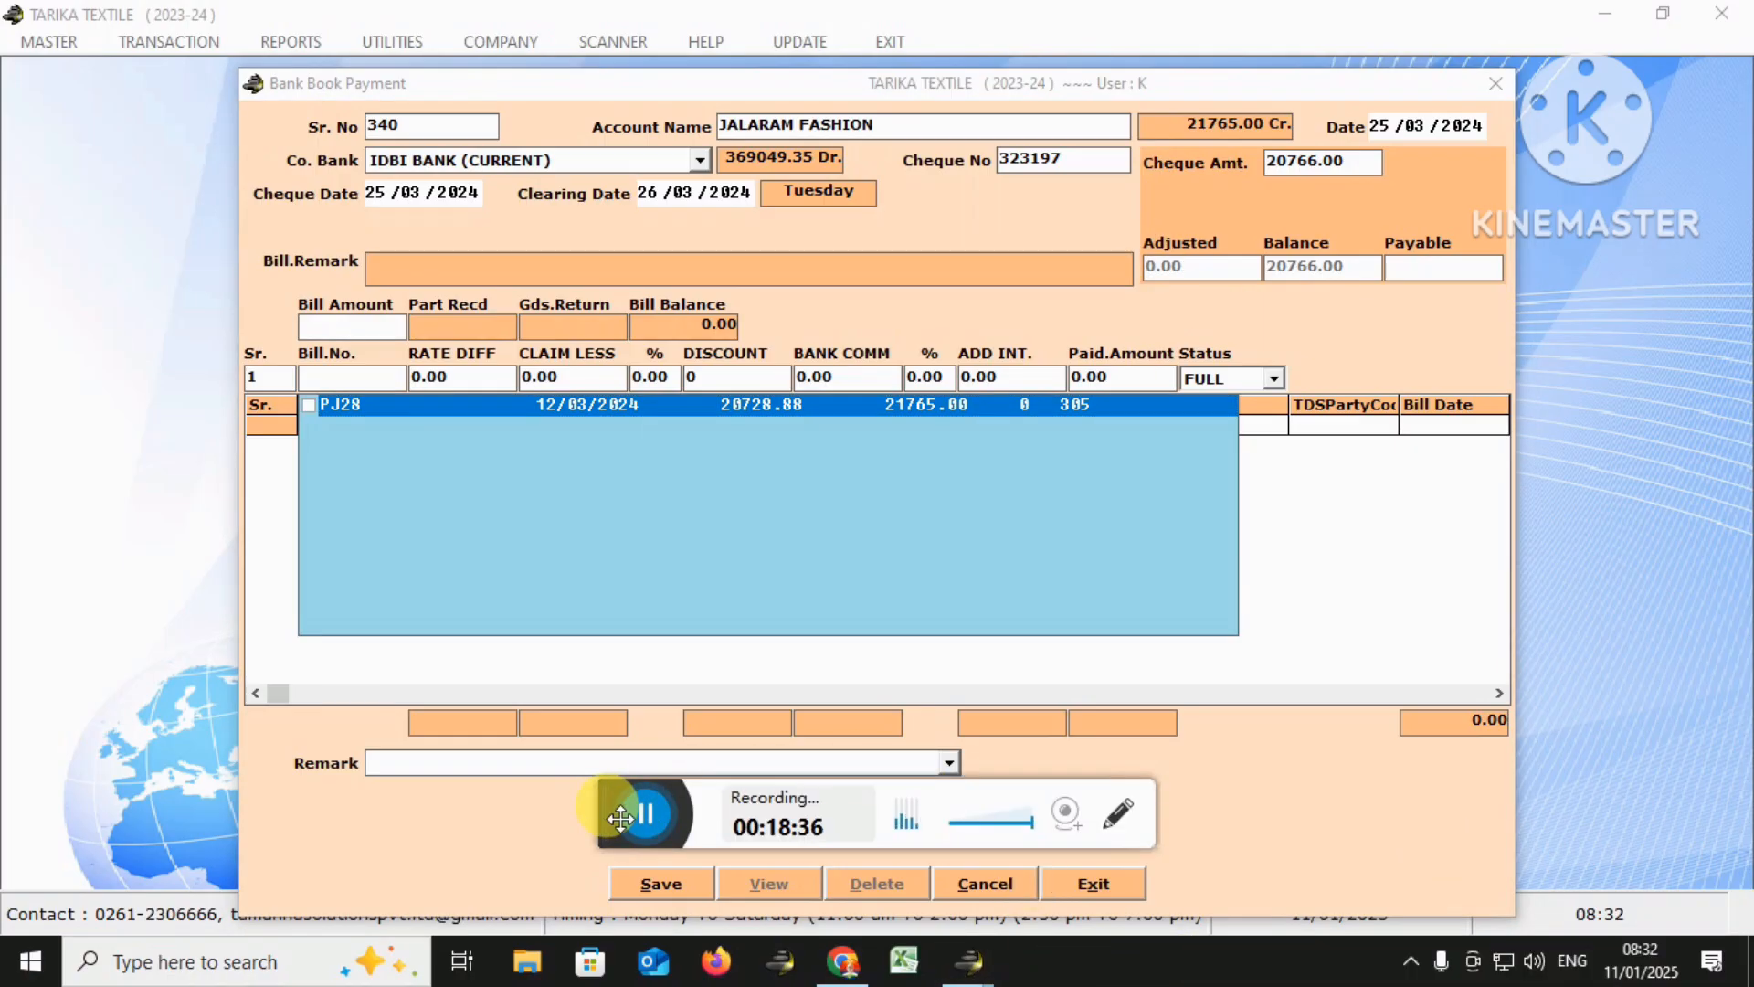
drag(622, 811, 1284, 984)
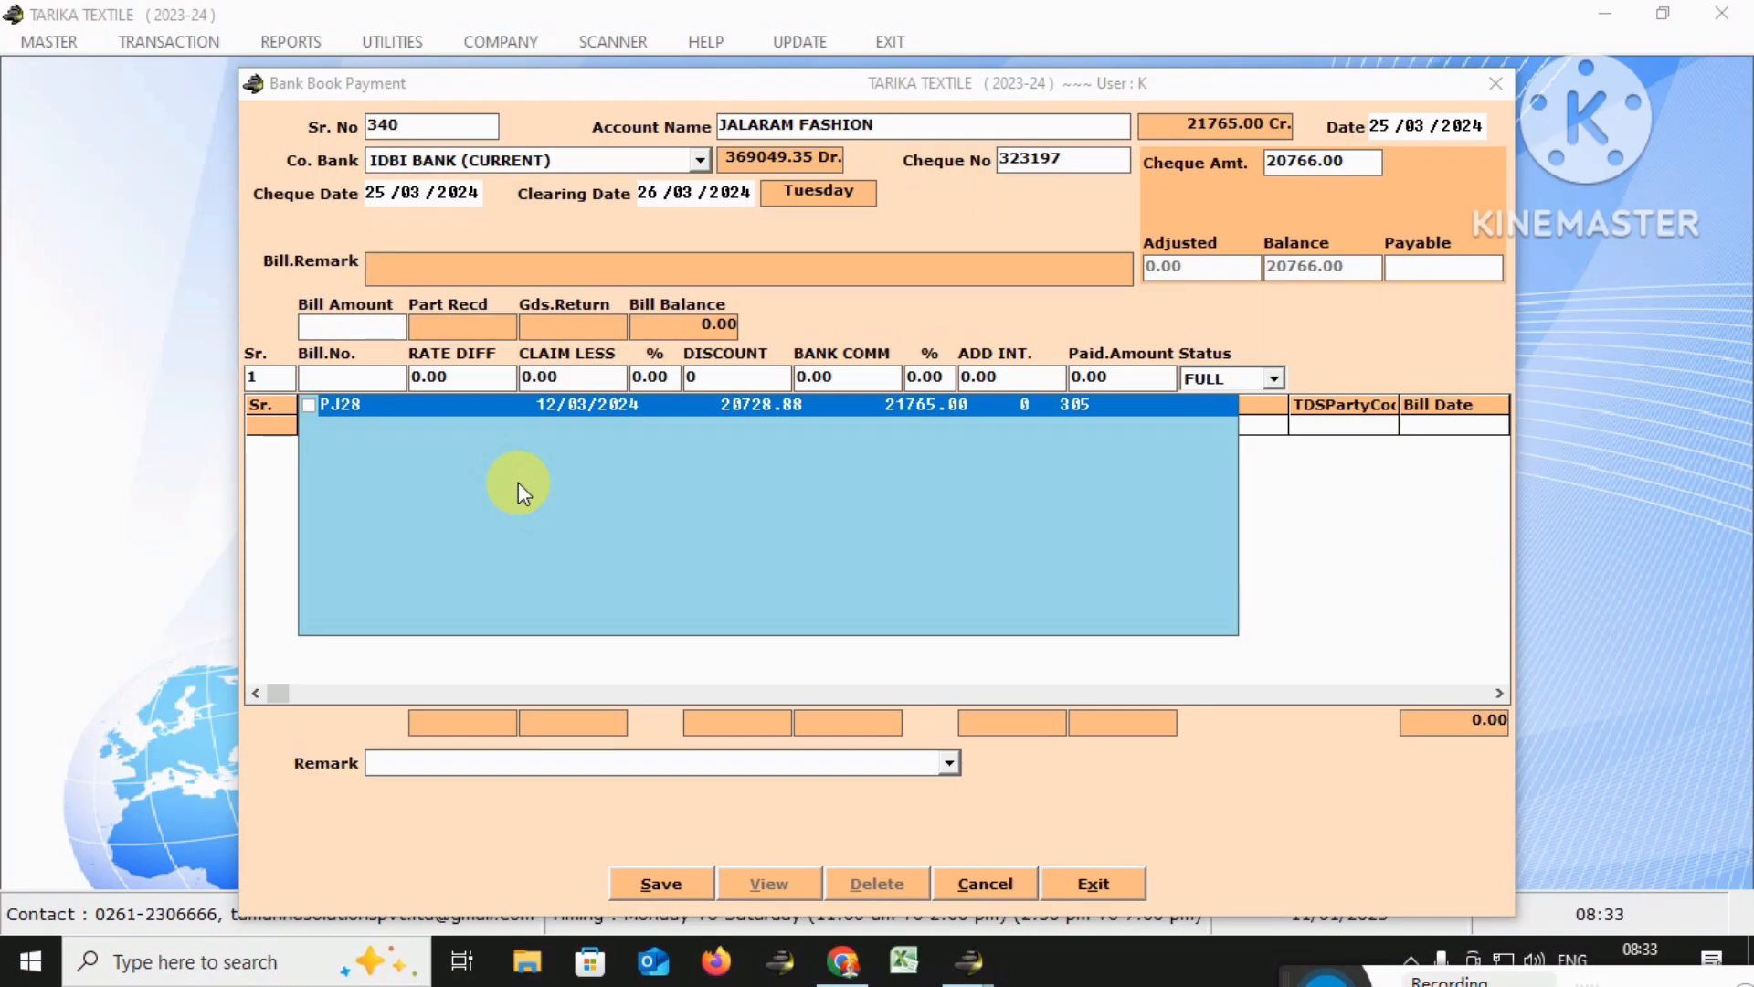
click(796, 81)
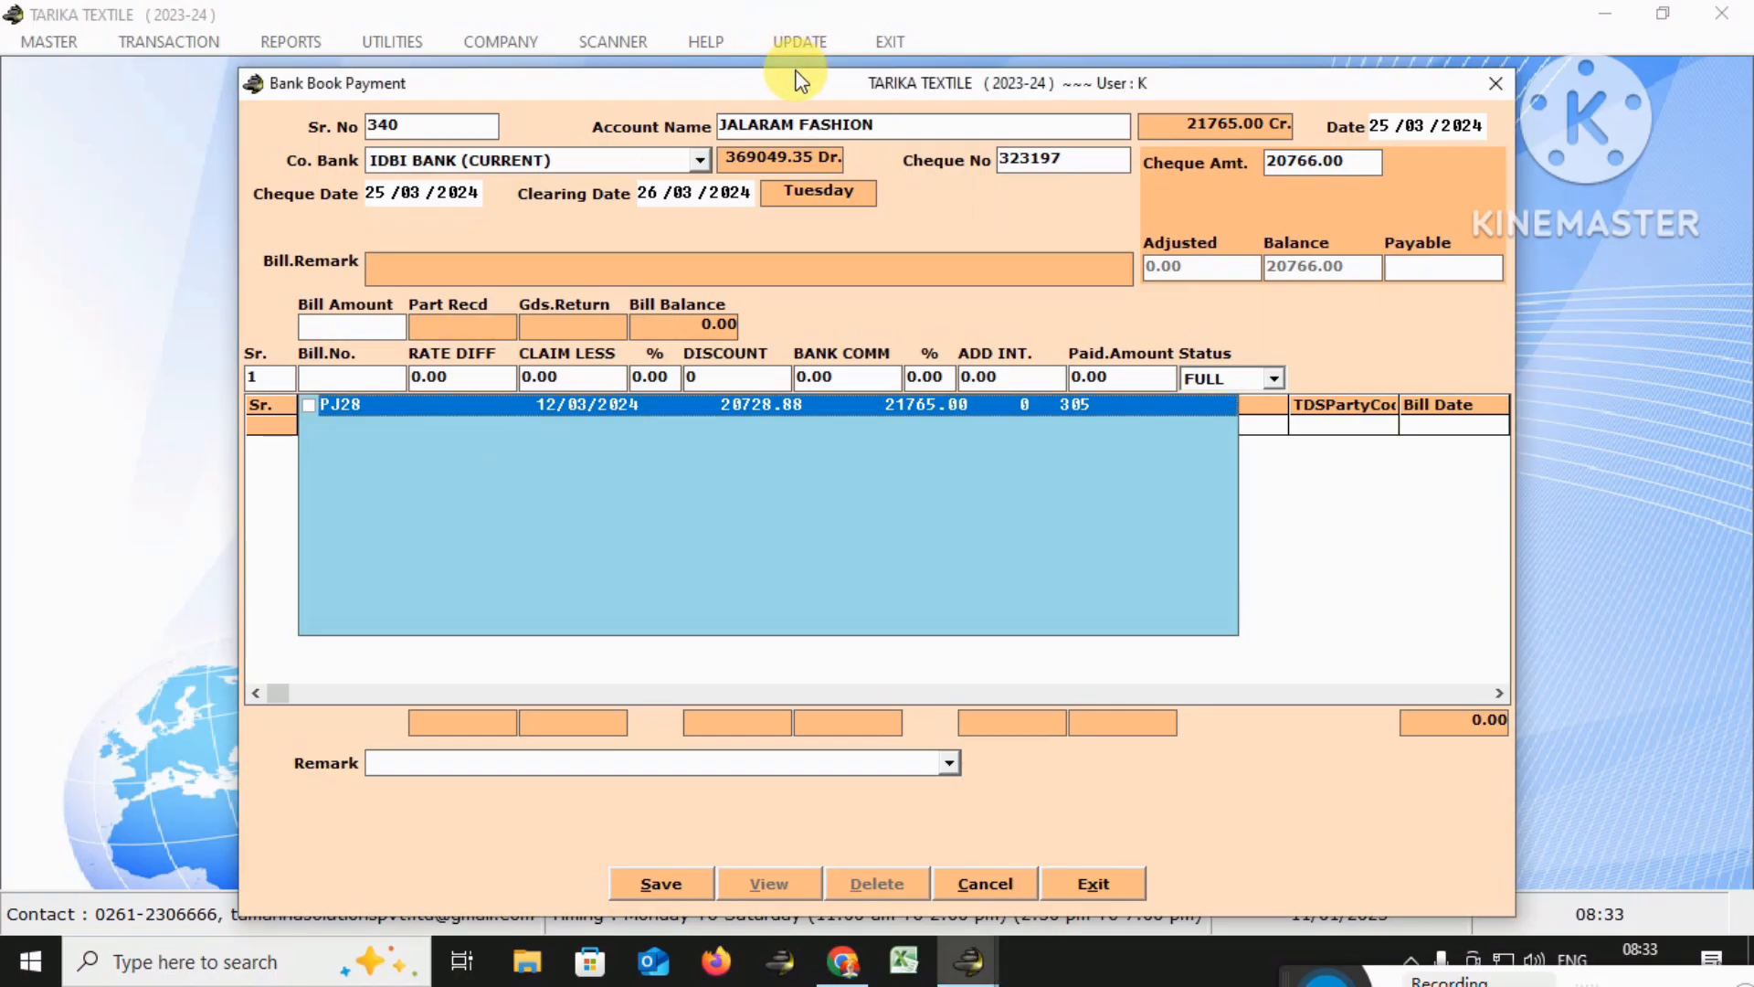
key(Return)
key(Return)
key(Return)
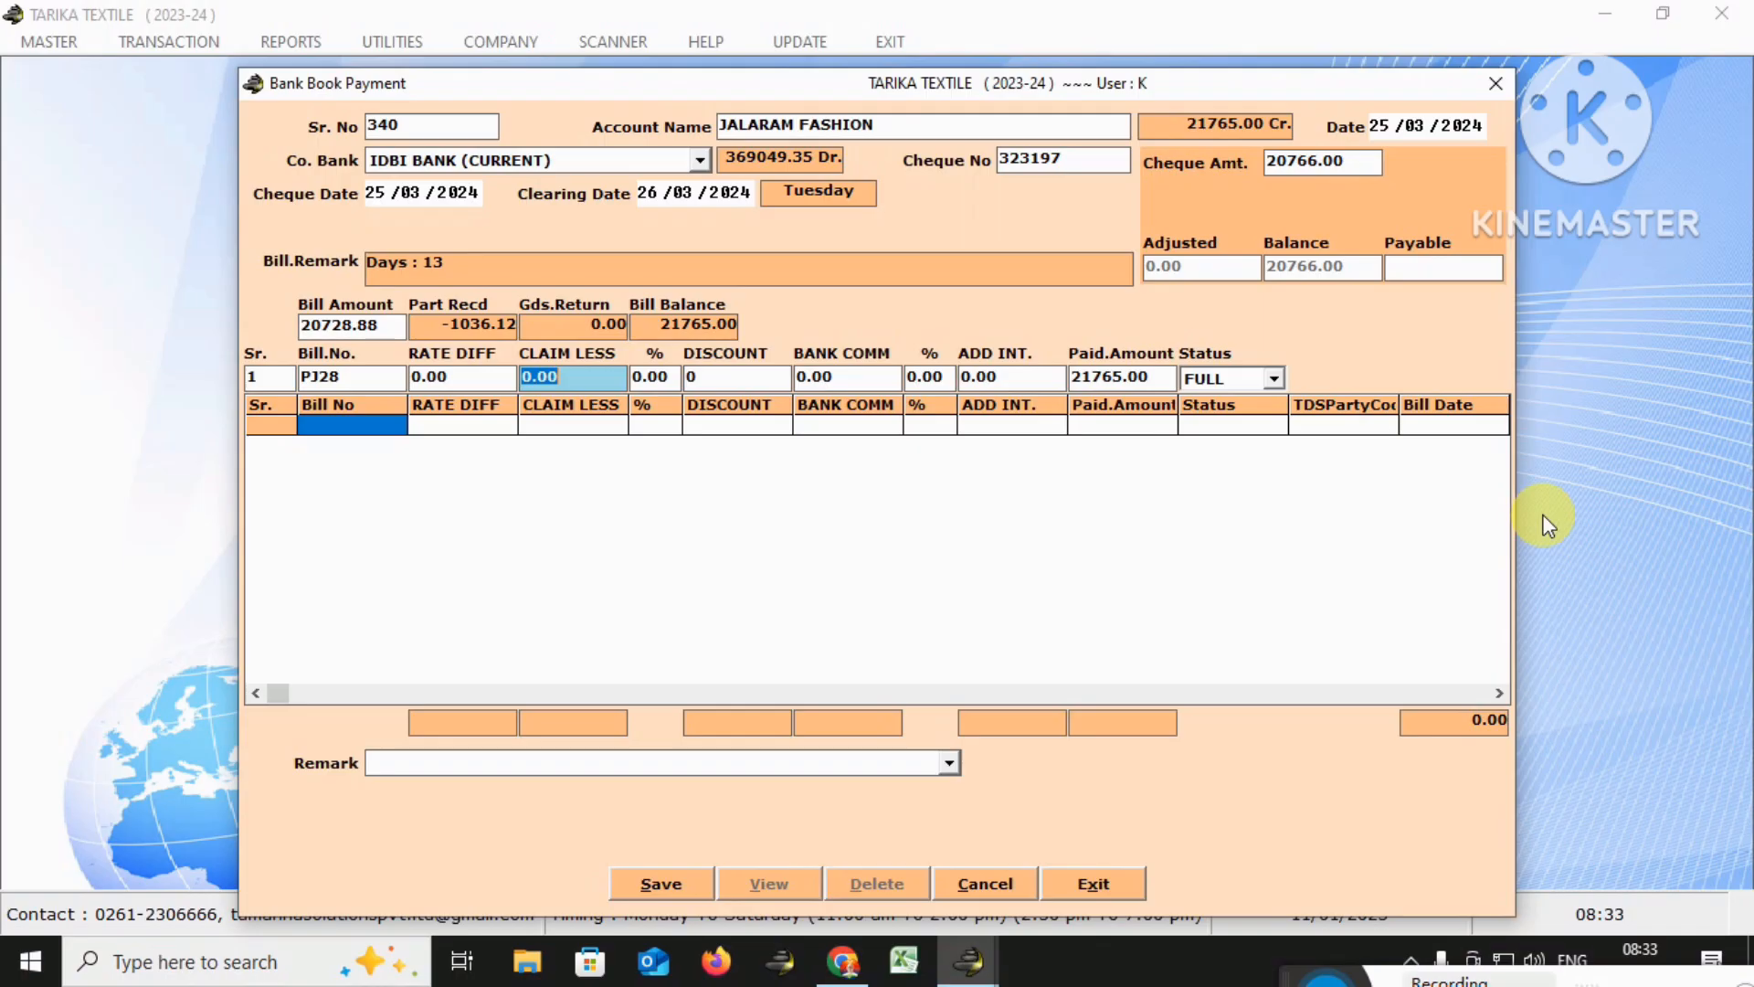
Leave bill PJ28's deductions at zero, set its paid amount to 20766 with status PART, and add the row
key(Return)
key(Return)
key(Return)
key(Return)
key(Return)
key(Return)
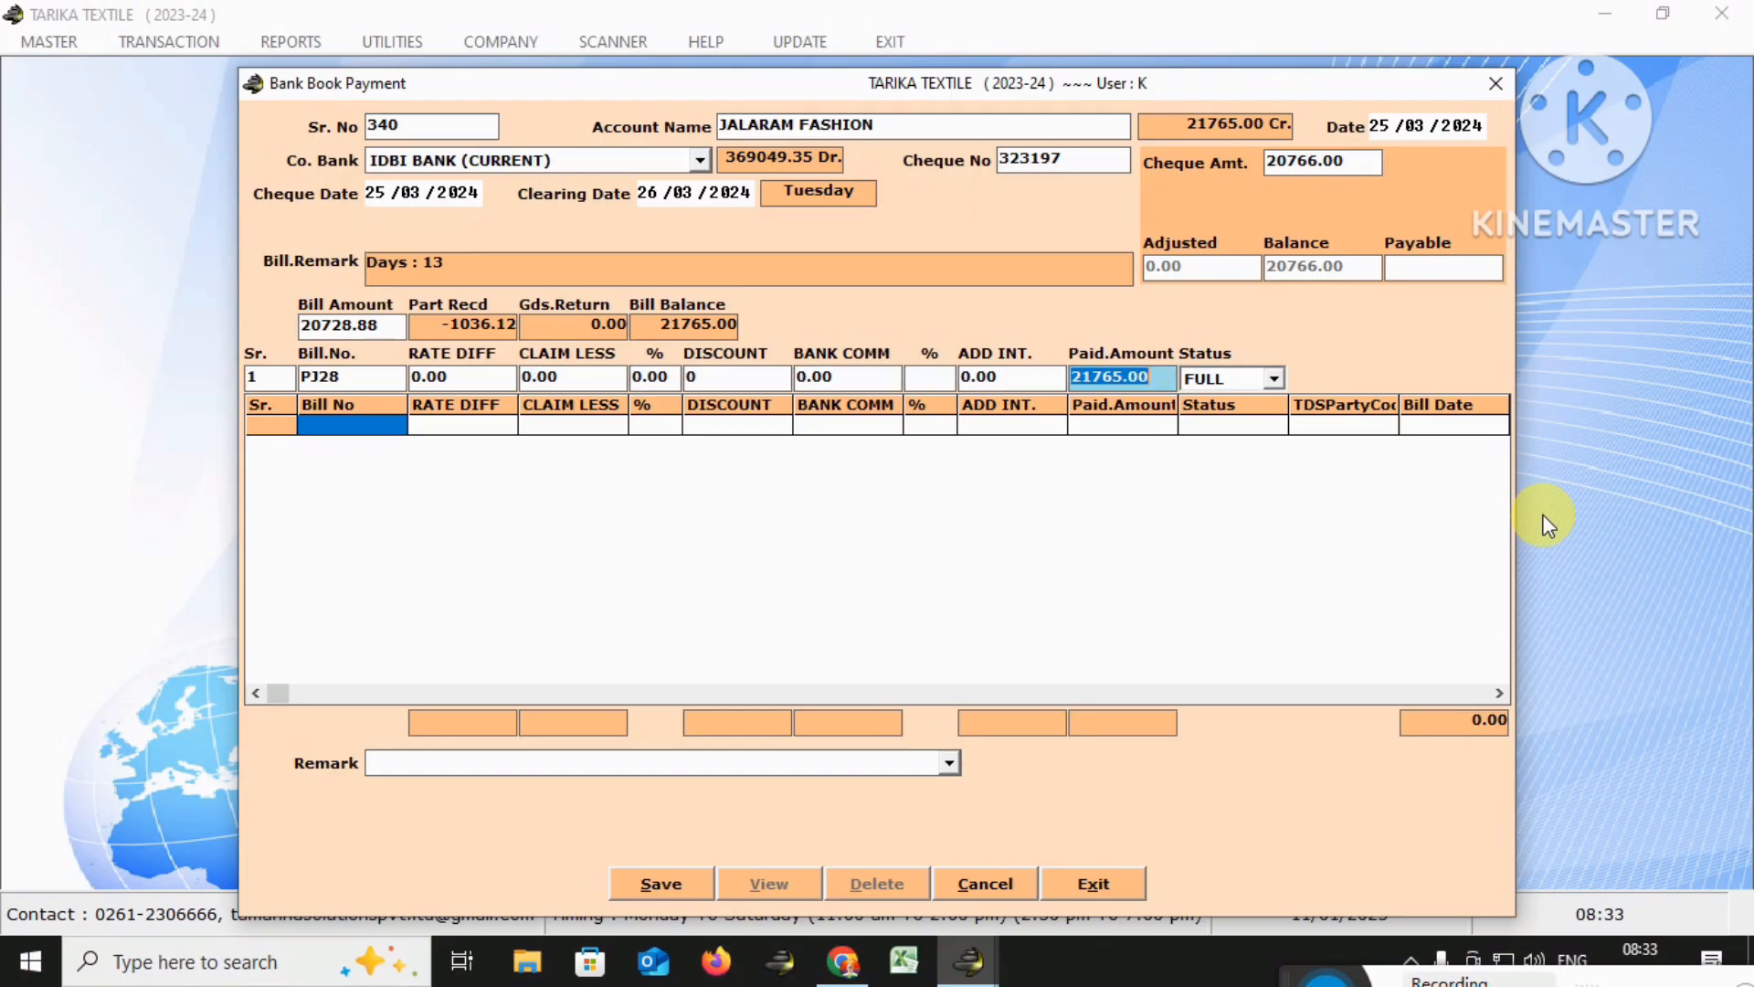
text(20)
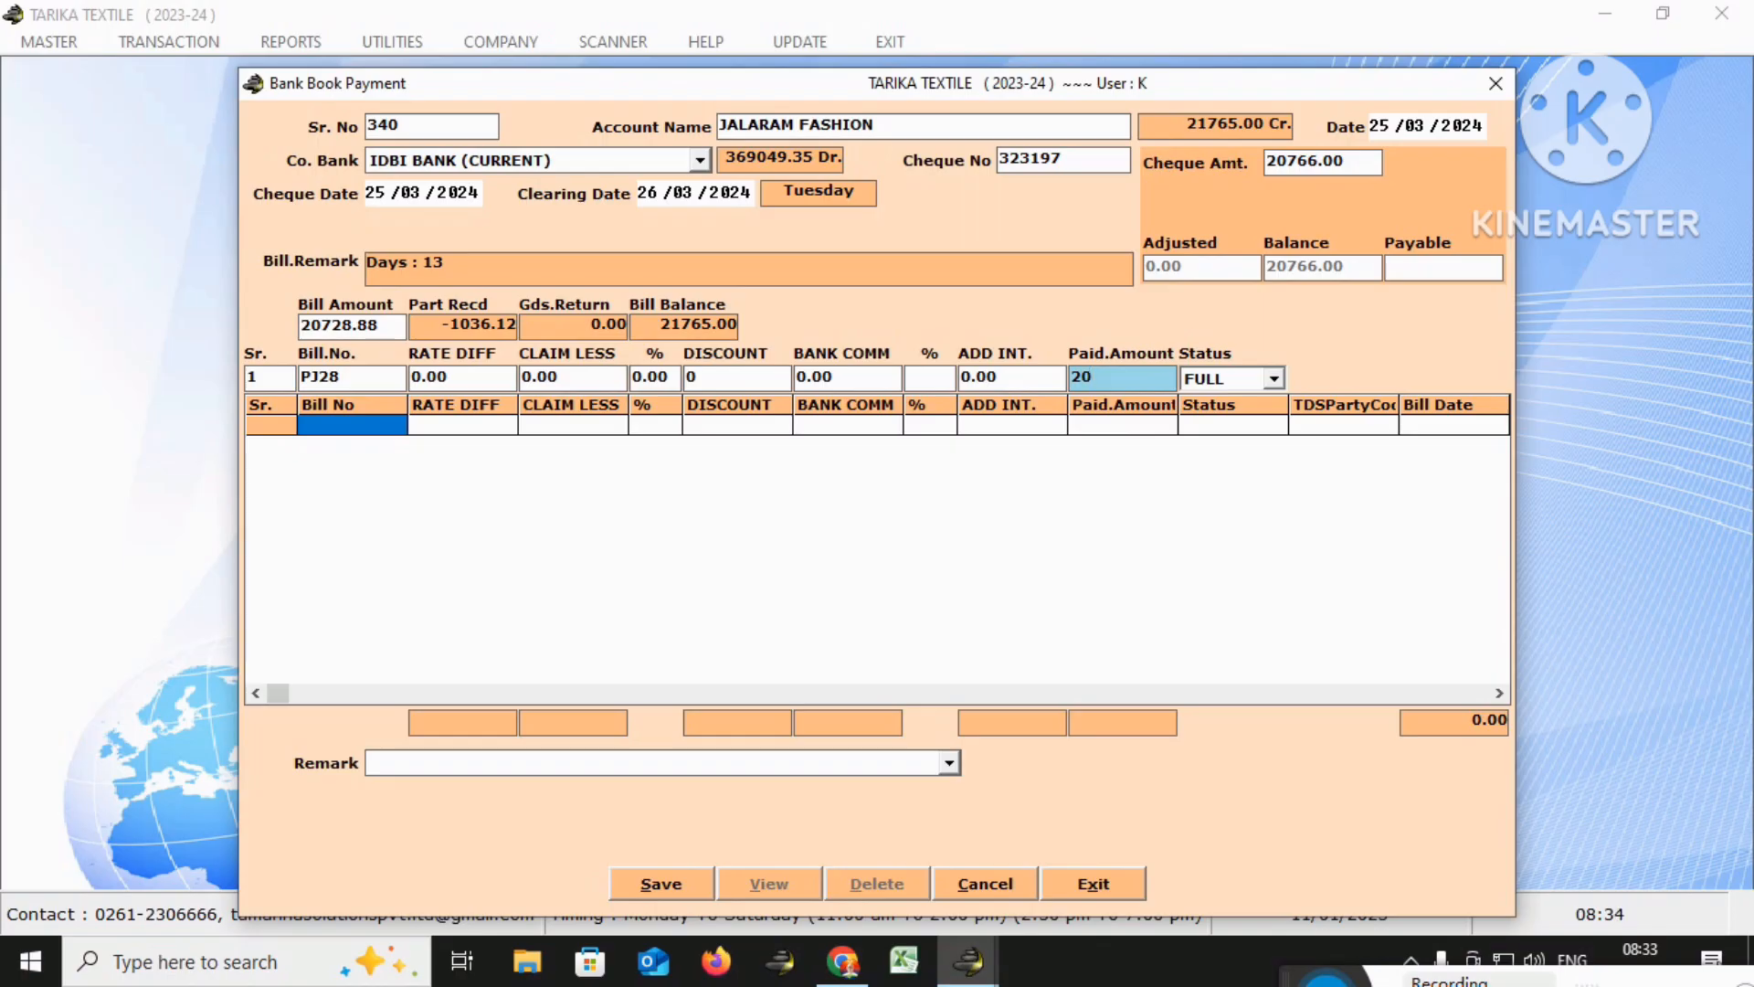
text(766)
key(Return)
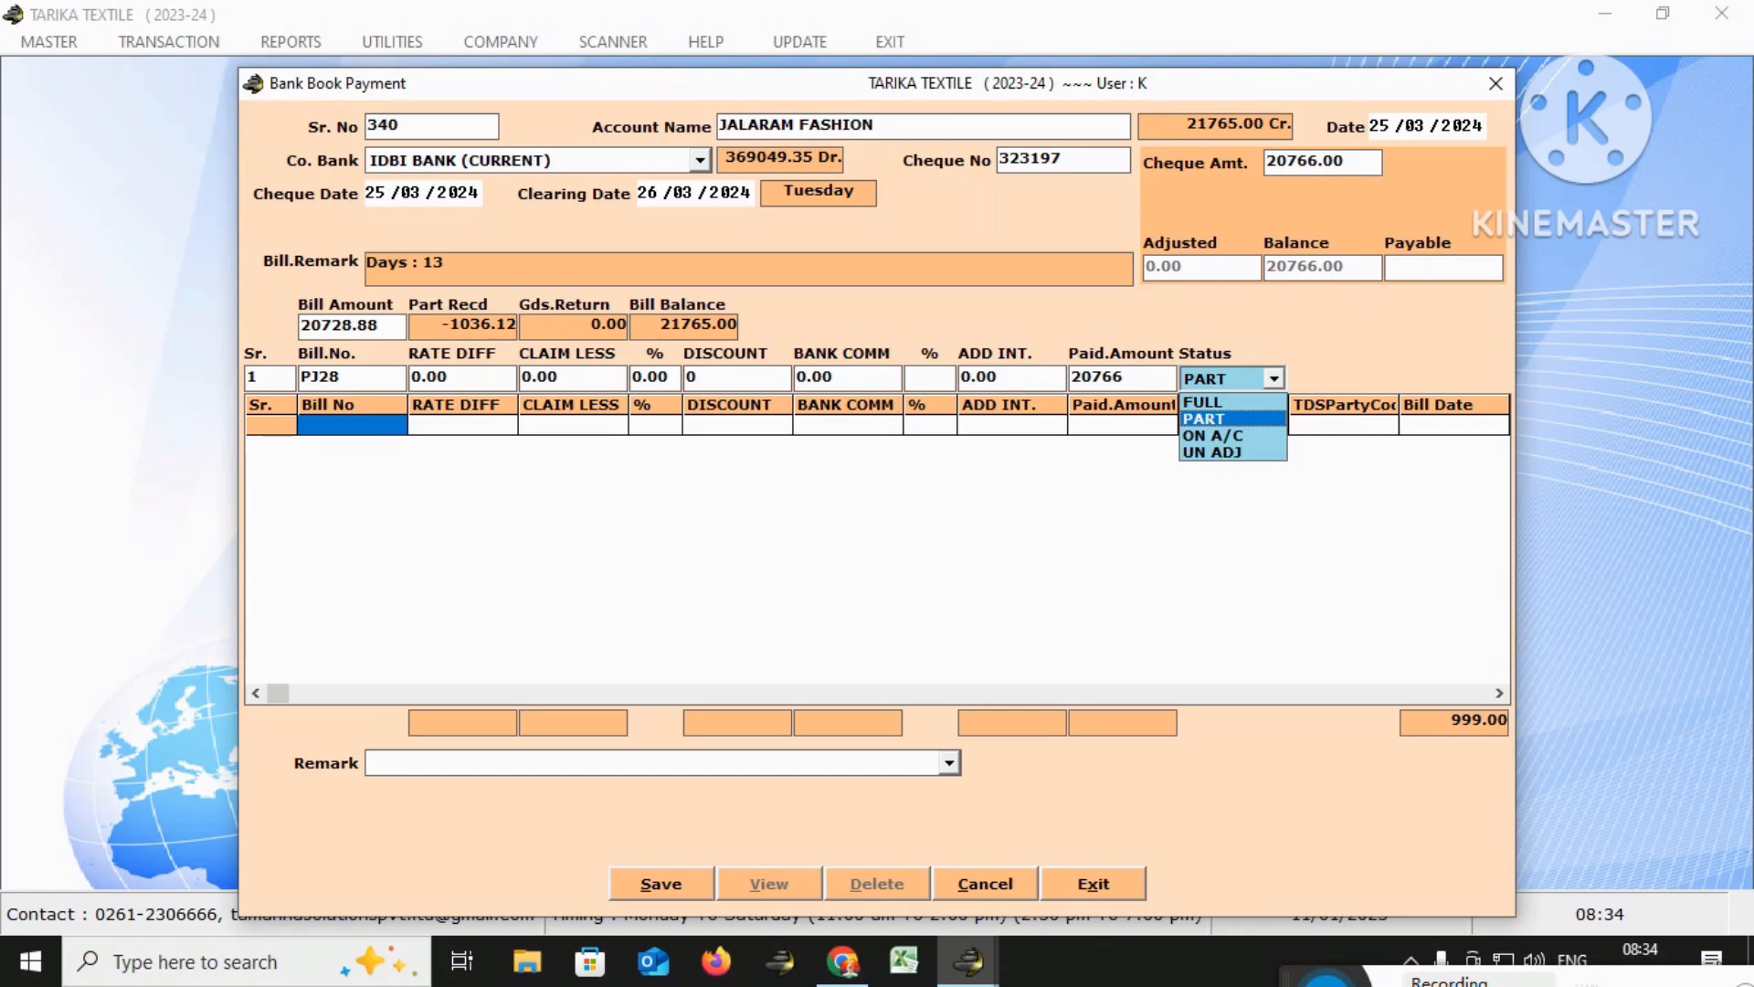
key(Return)
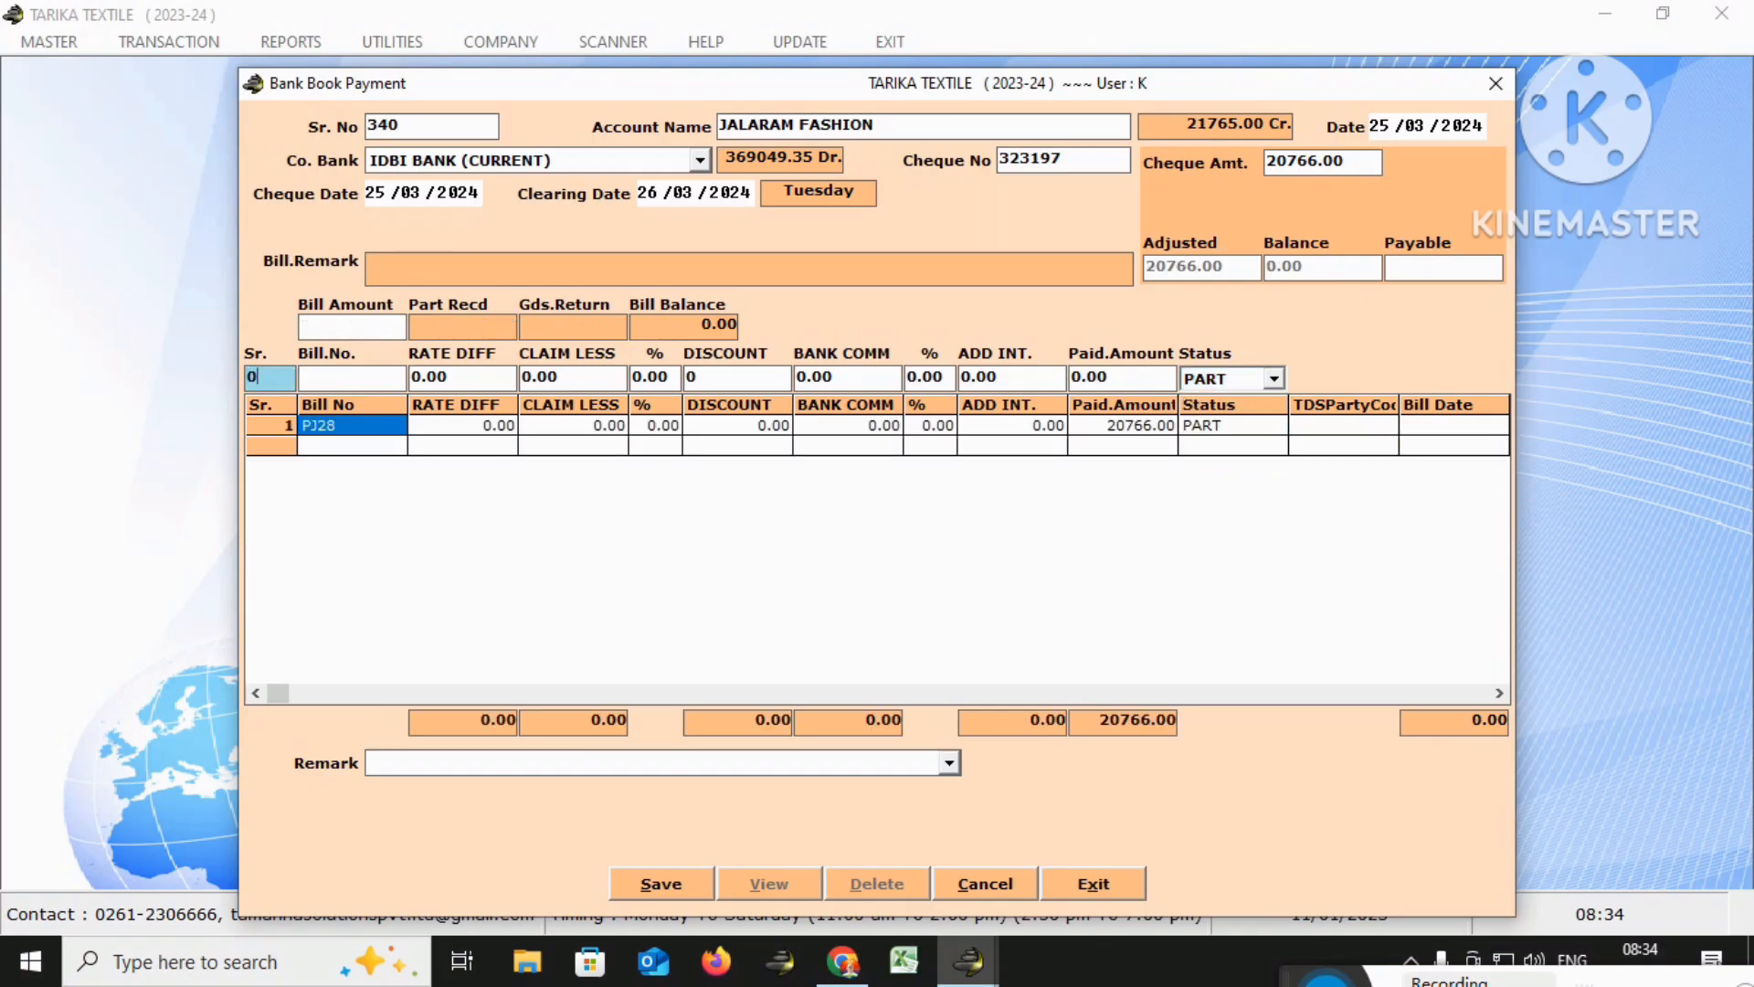
Save the payment entry and close Bank Book Payment
key(Return)
key(Return)
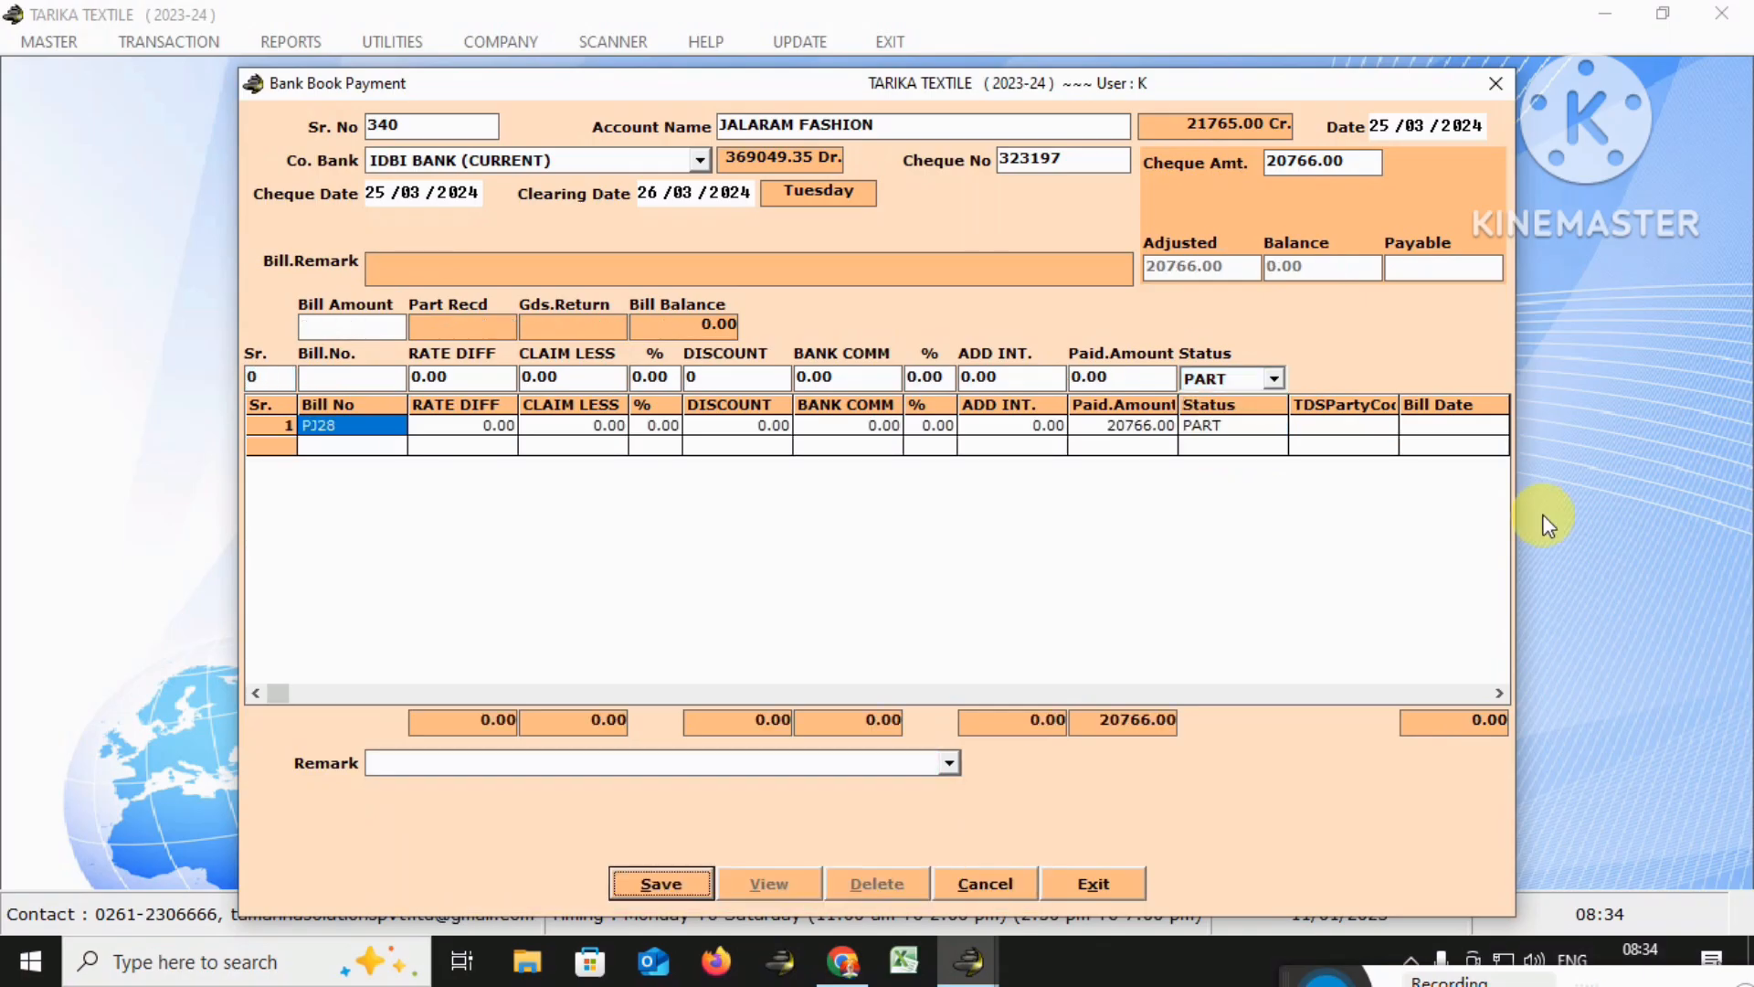
key(Return)
key(Return)
key(Return)
key(Escape)
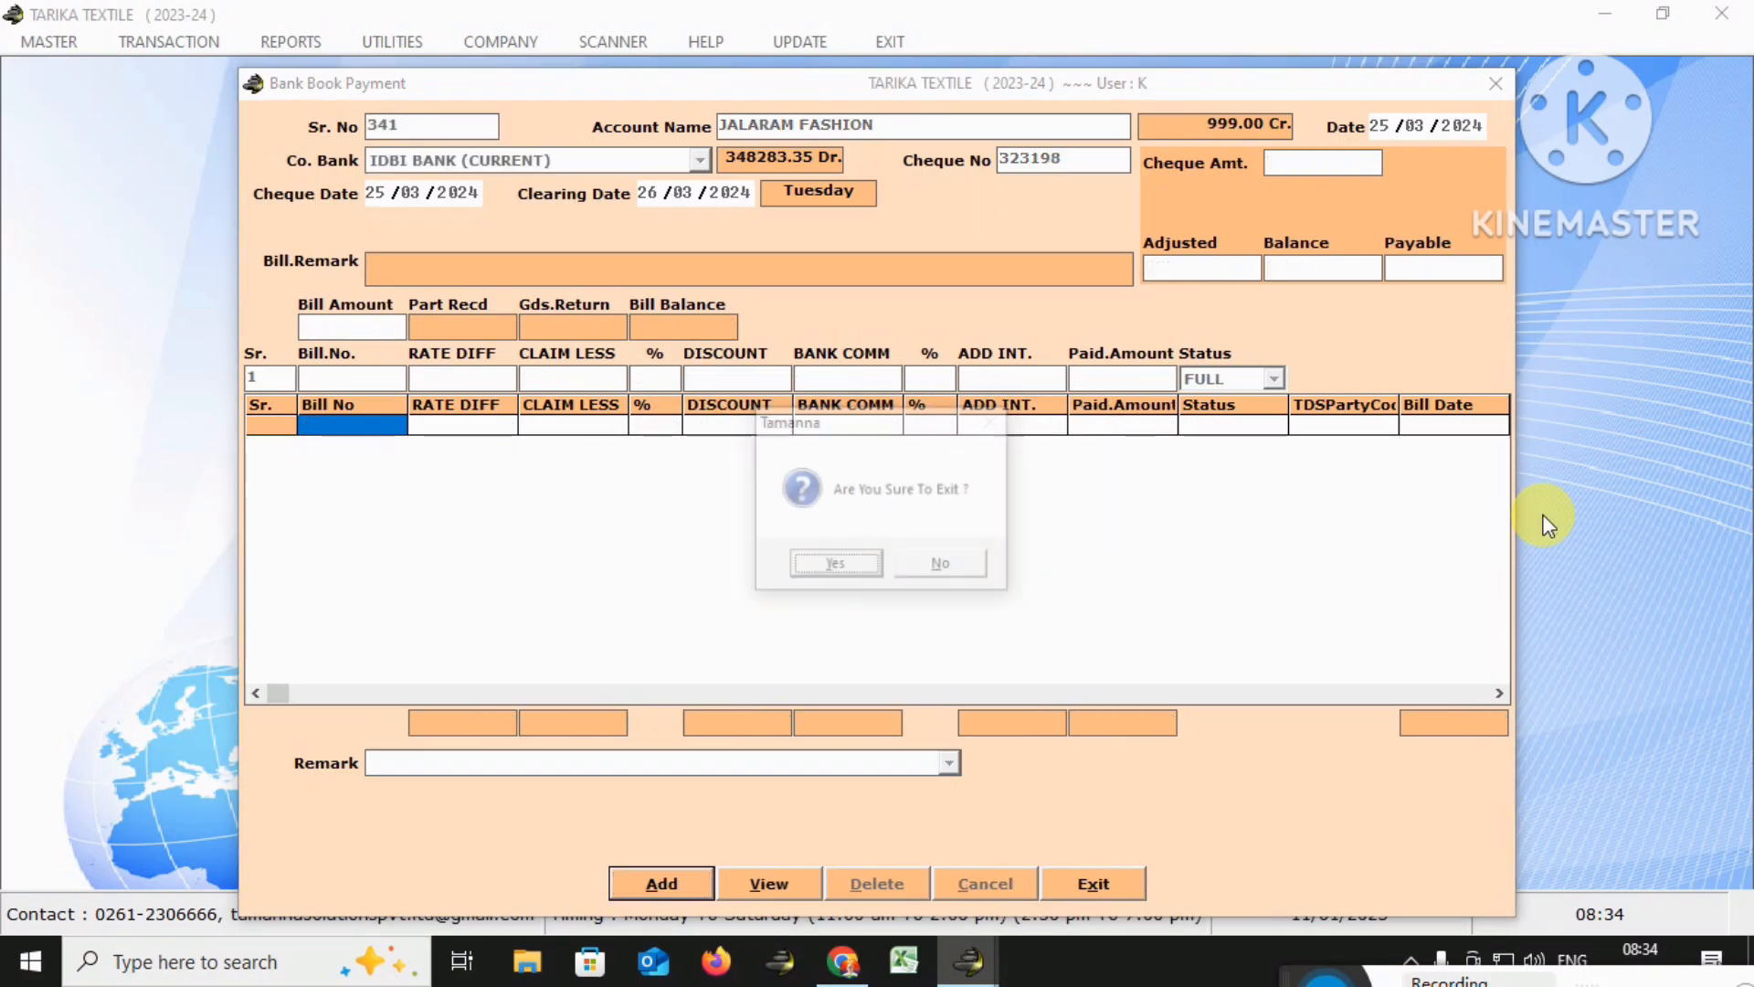
key(Return)
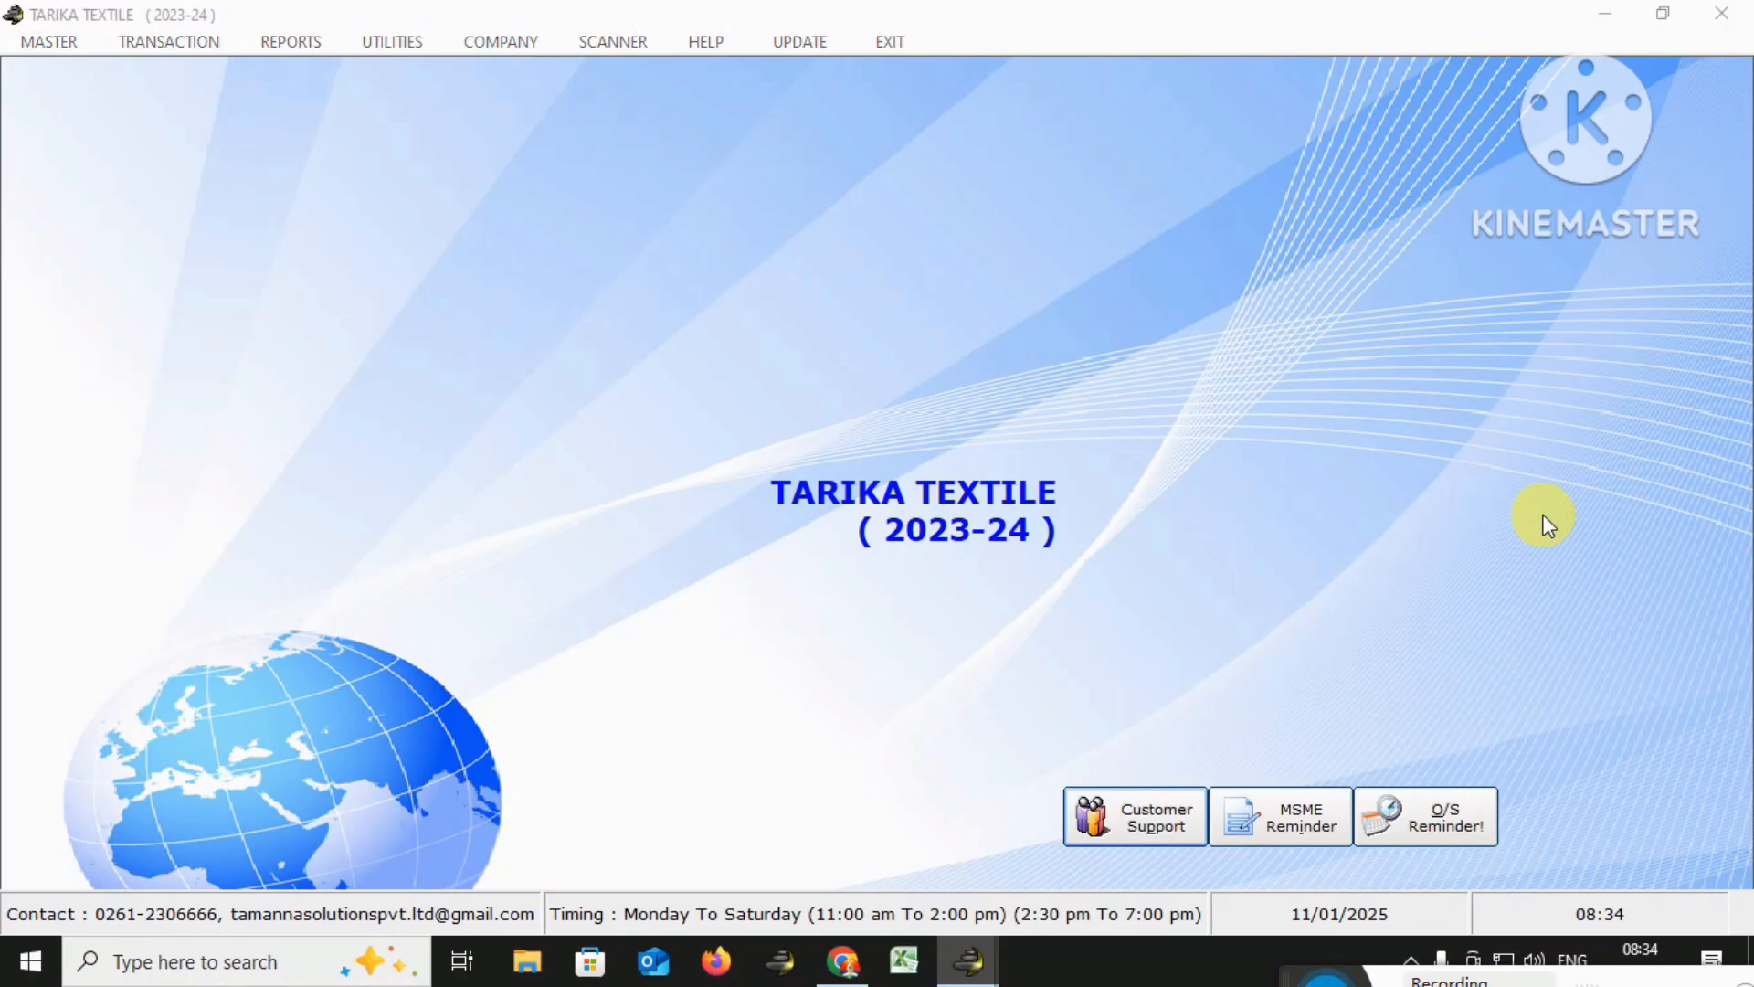
View the bill-wise ledger report of JALARAM FASHION to examine the posted payment and remaining balance, and close it
key(ctrl+l)
text(jal)
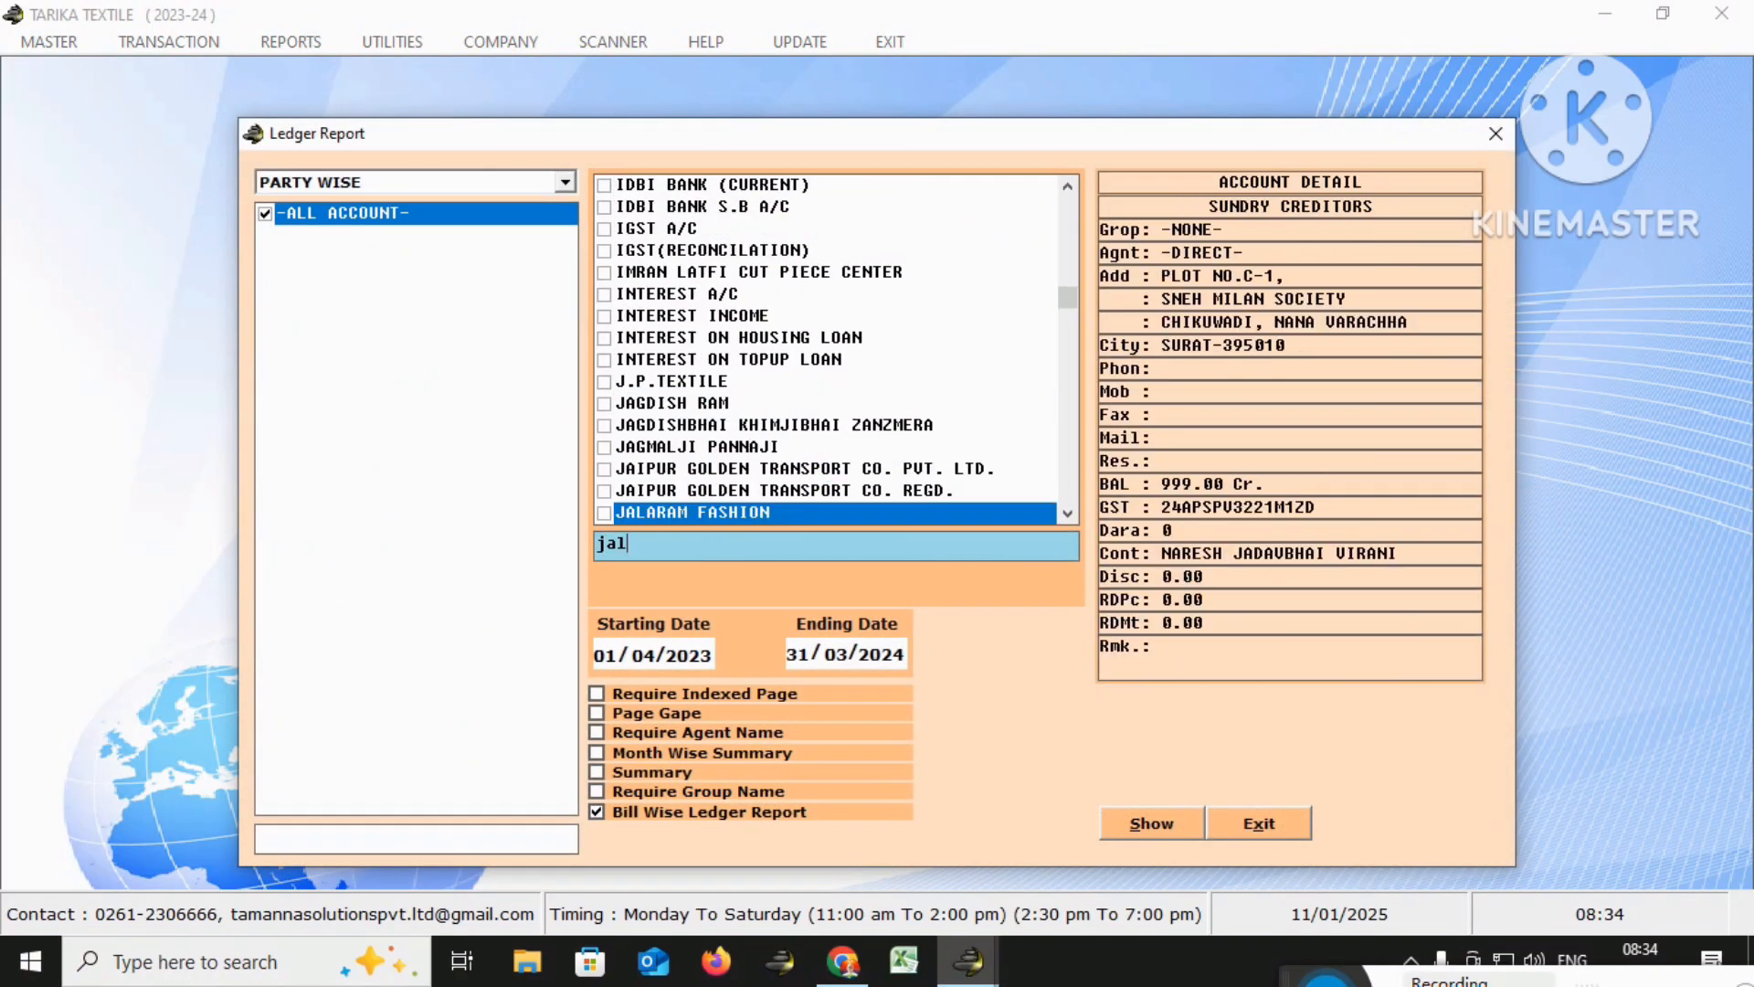
key(Return)
key(Return)
key(Return)
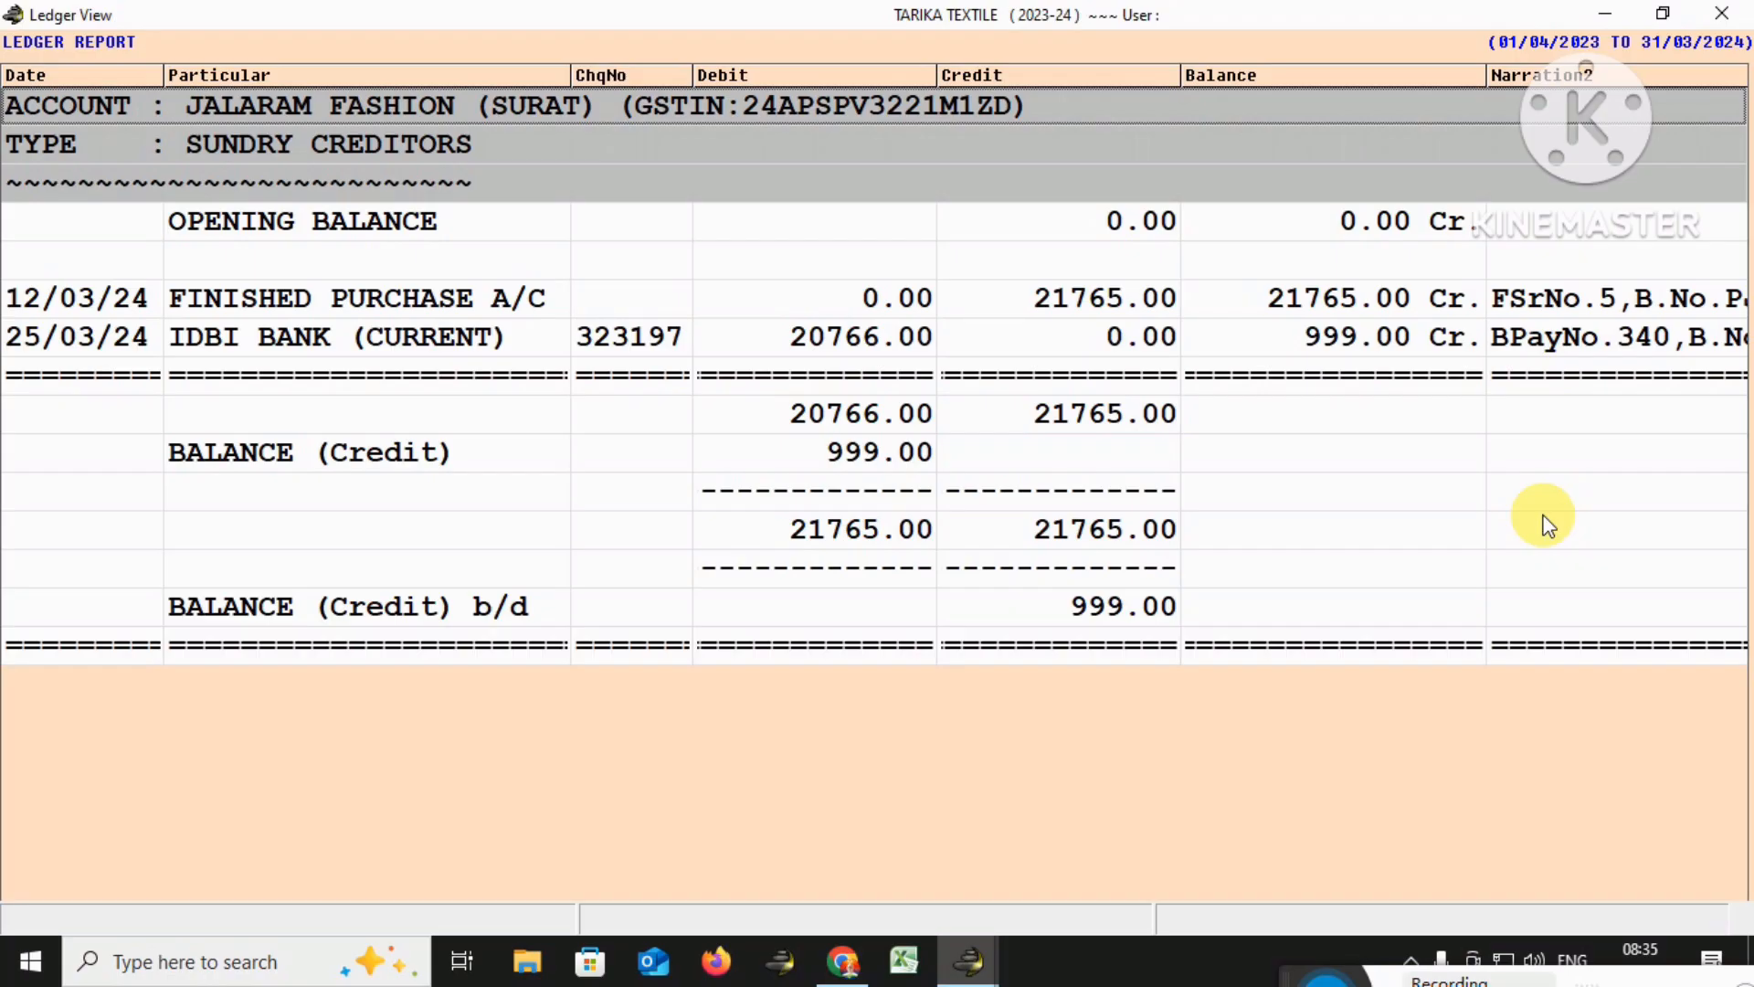
key(Escape)
key(Return)
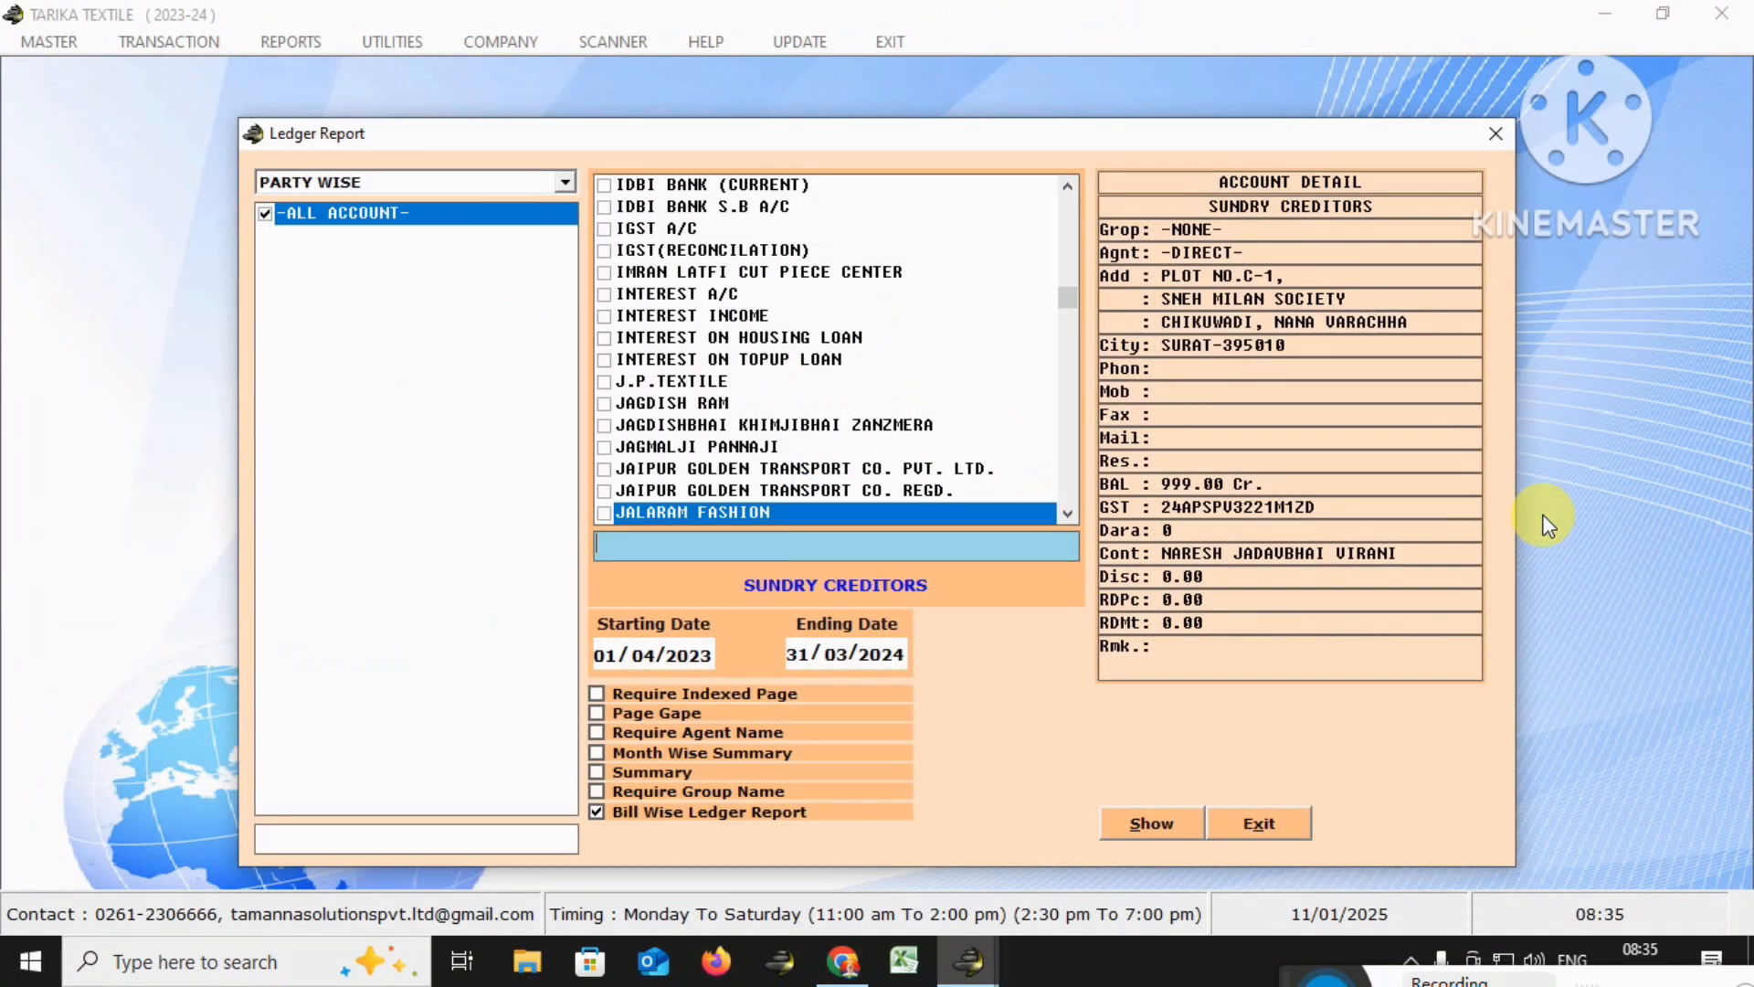
key(Escape)
Show the balance sheet for 01/04/2023 to 31/03/2024 and look through it for the Sundry Creditors group
key(ctrl+b)
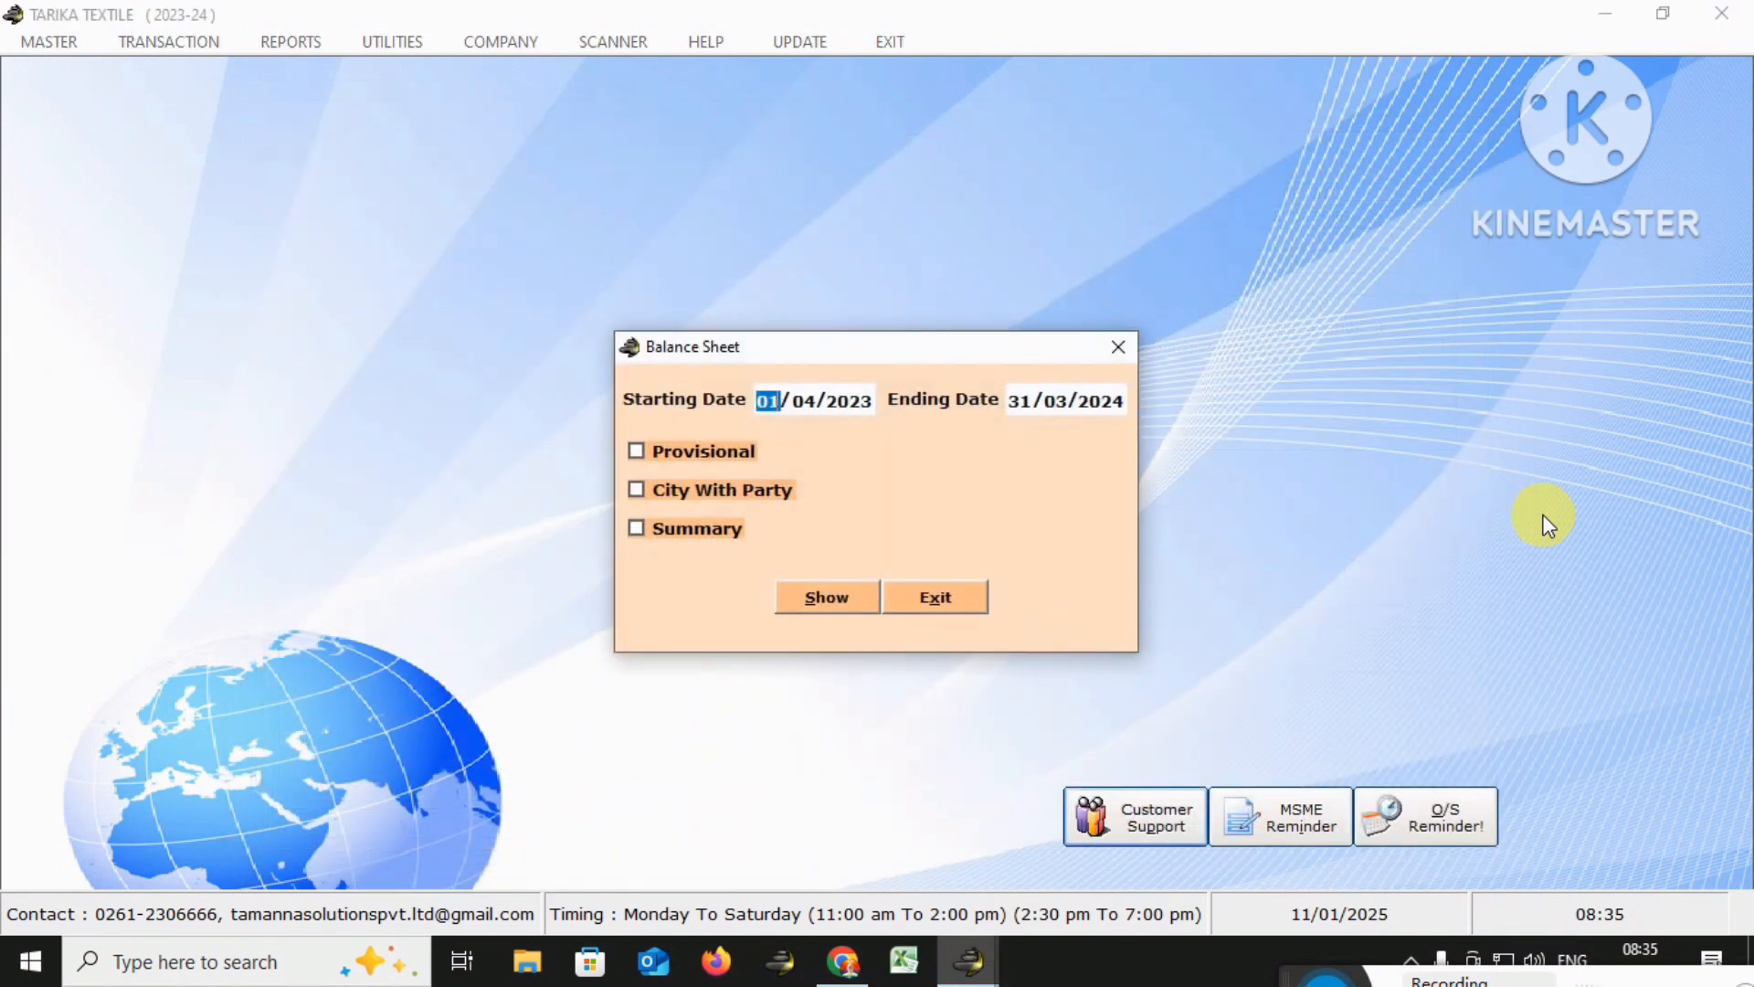
key(alt+s)
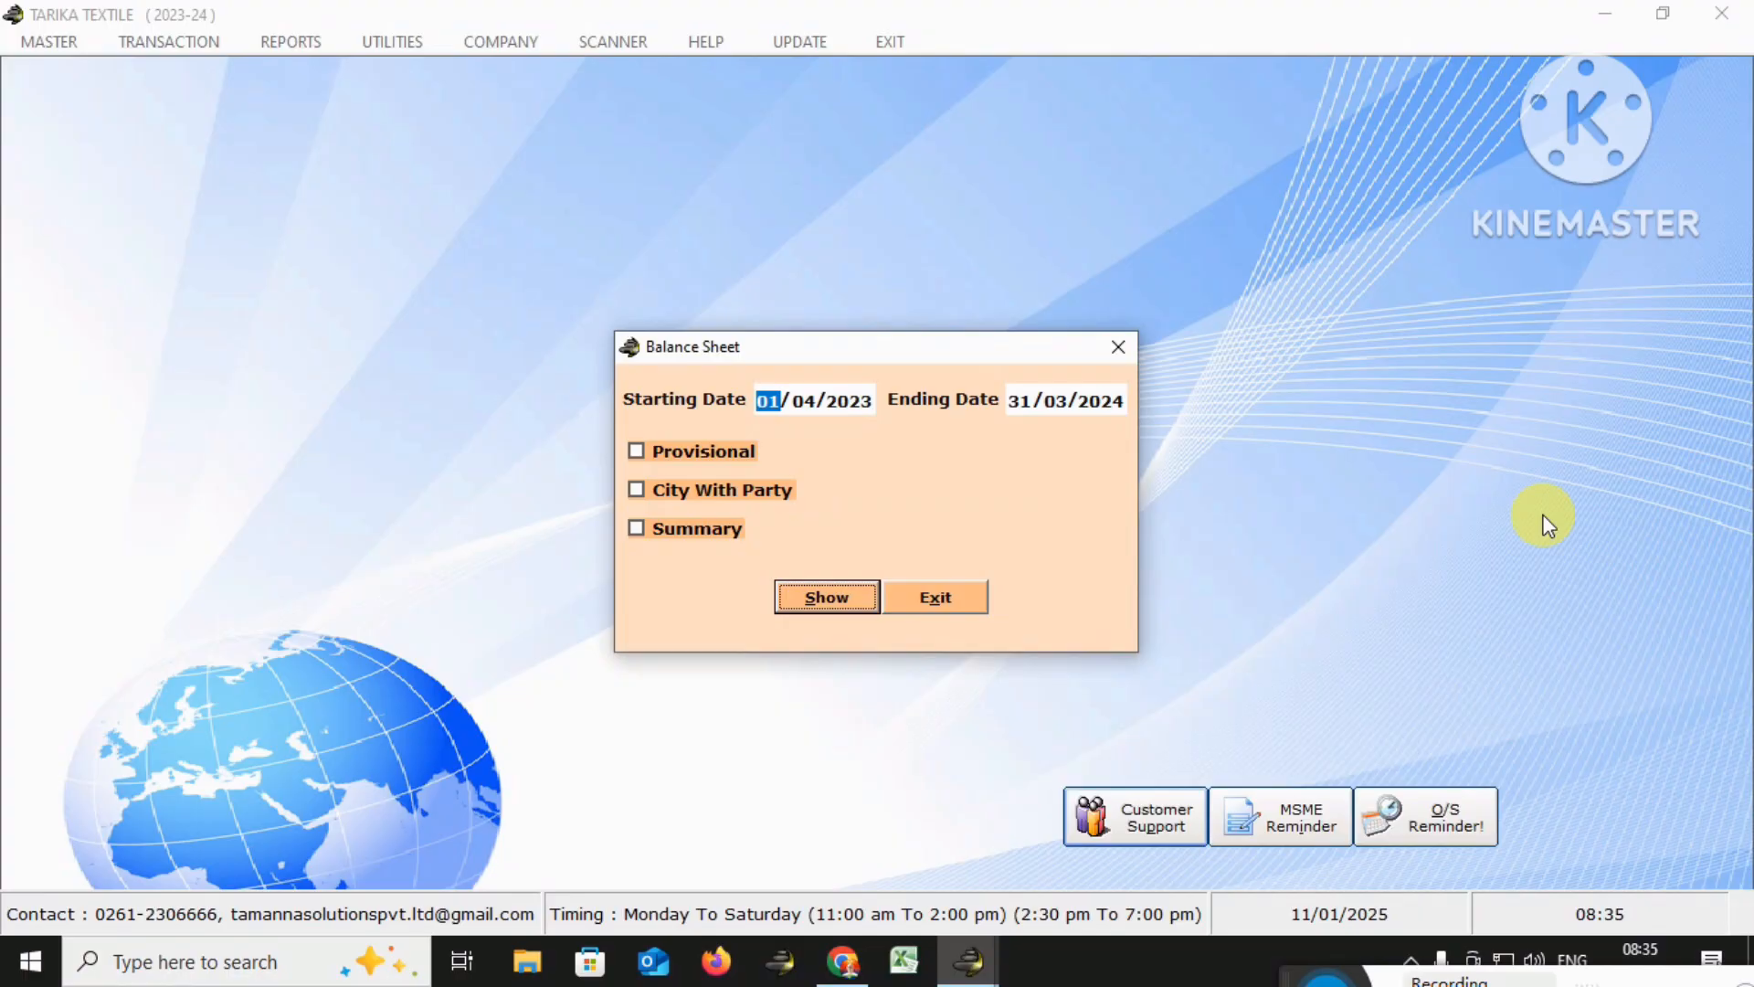
key(Down)
key(Down)
key(Down)
key(Down)
key(Down)
key(Down)
key(Down)
key(Down)
key(Down)
key(Down)
key(Down)
key(Down)
key(Down)
key(Down)
key(Down)
key(Down)
key(Down)
key(Down)
key(Down)
key(Down)
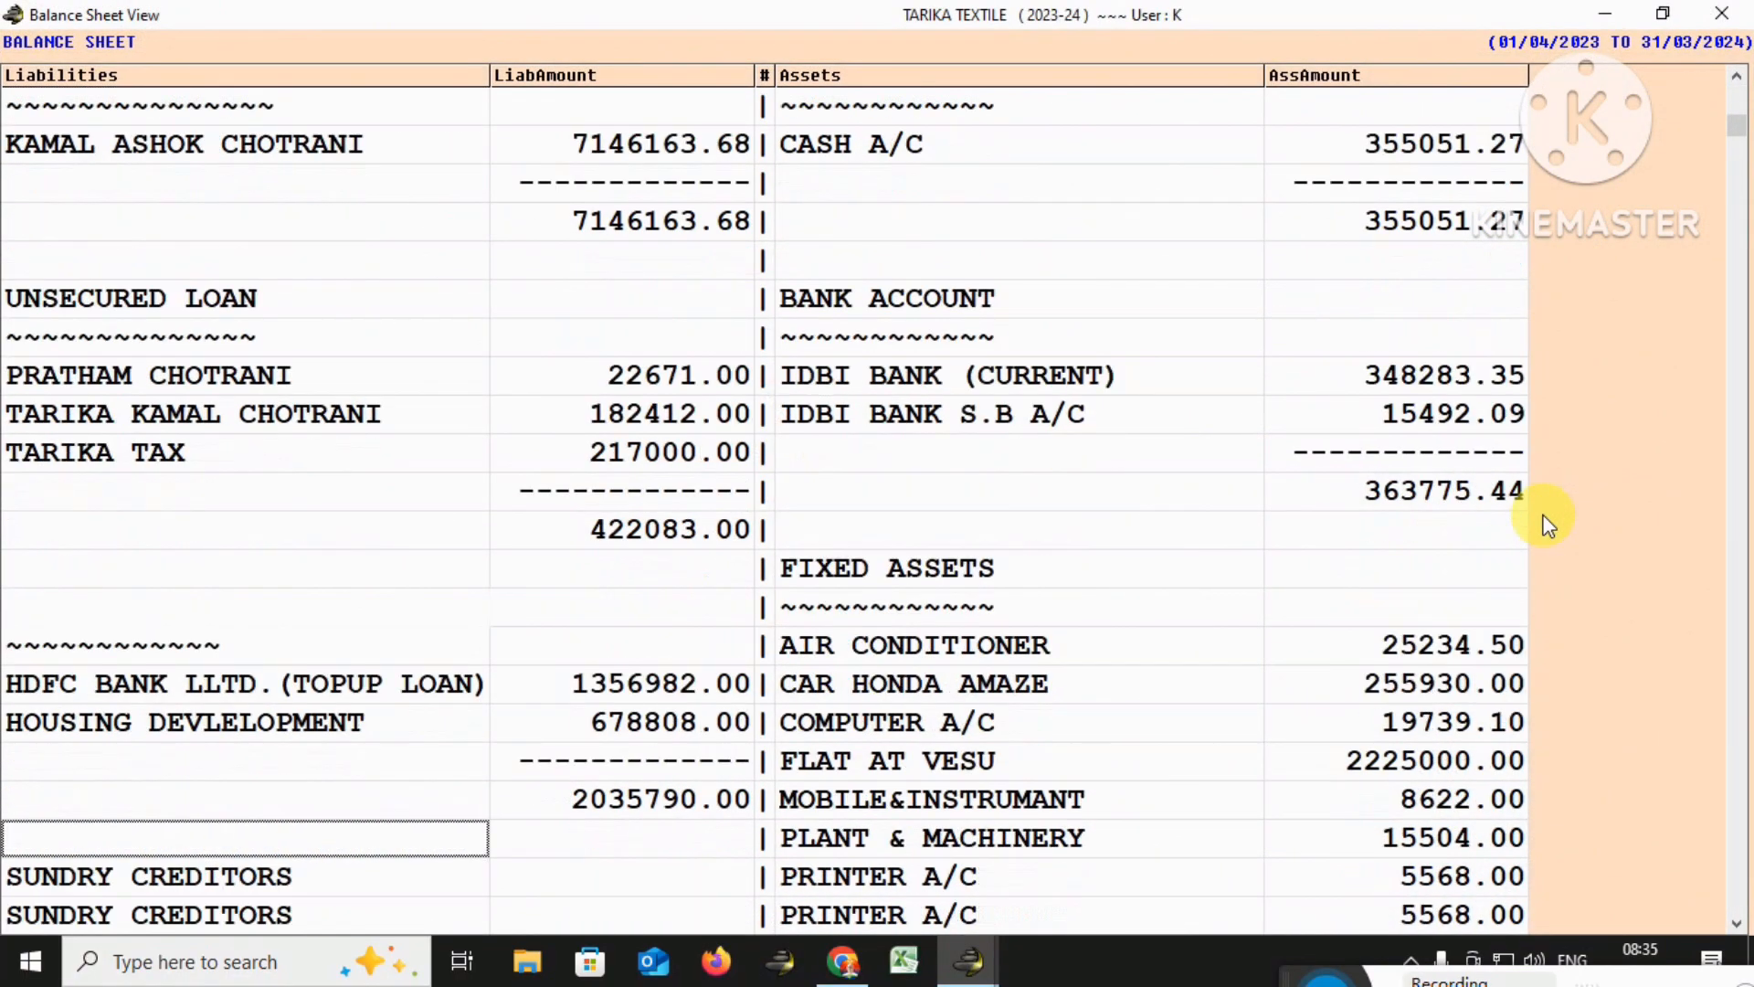
key(Down)
key(Down)
key(Down)
key(Down)
key(Down)
key(Down)
key(Down)
key(Down)
key(Down)
key(Down)
key(Down)
key(Down)
key(Down)
key(Down)
key(Down)
key(Down)
key(Down)
key(Down)
key(Down)
key(Down)
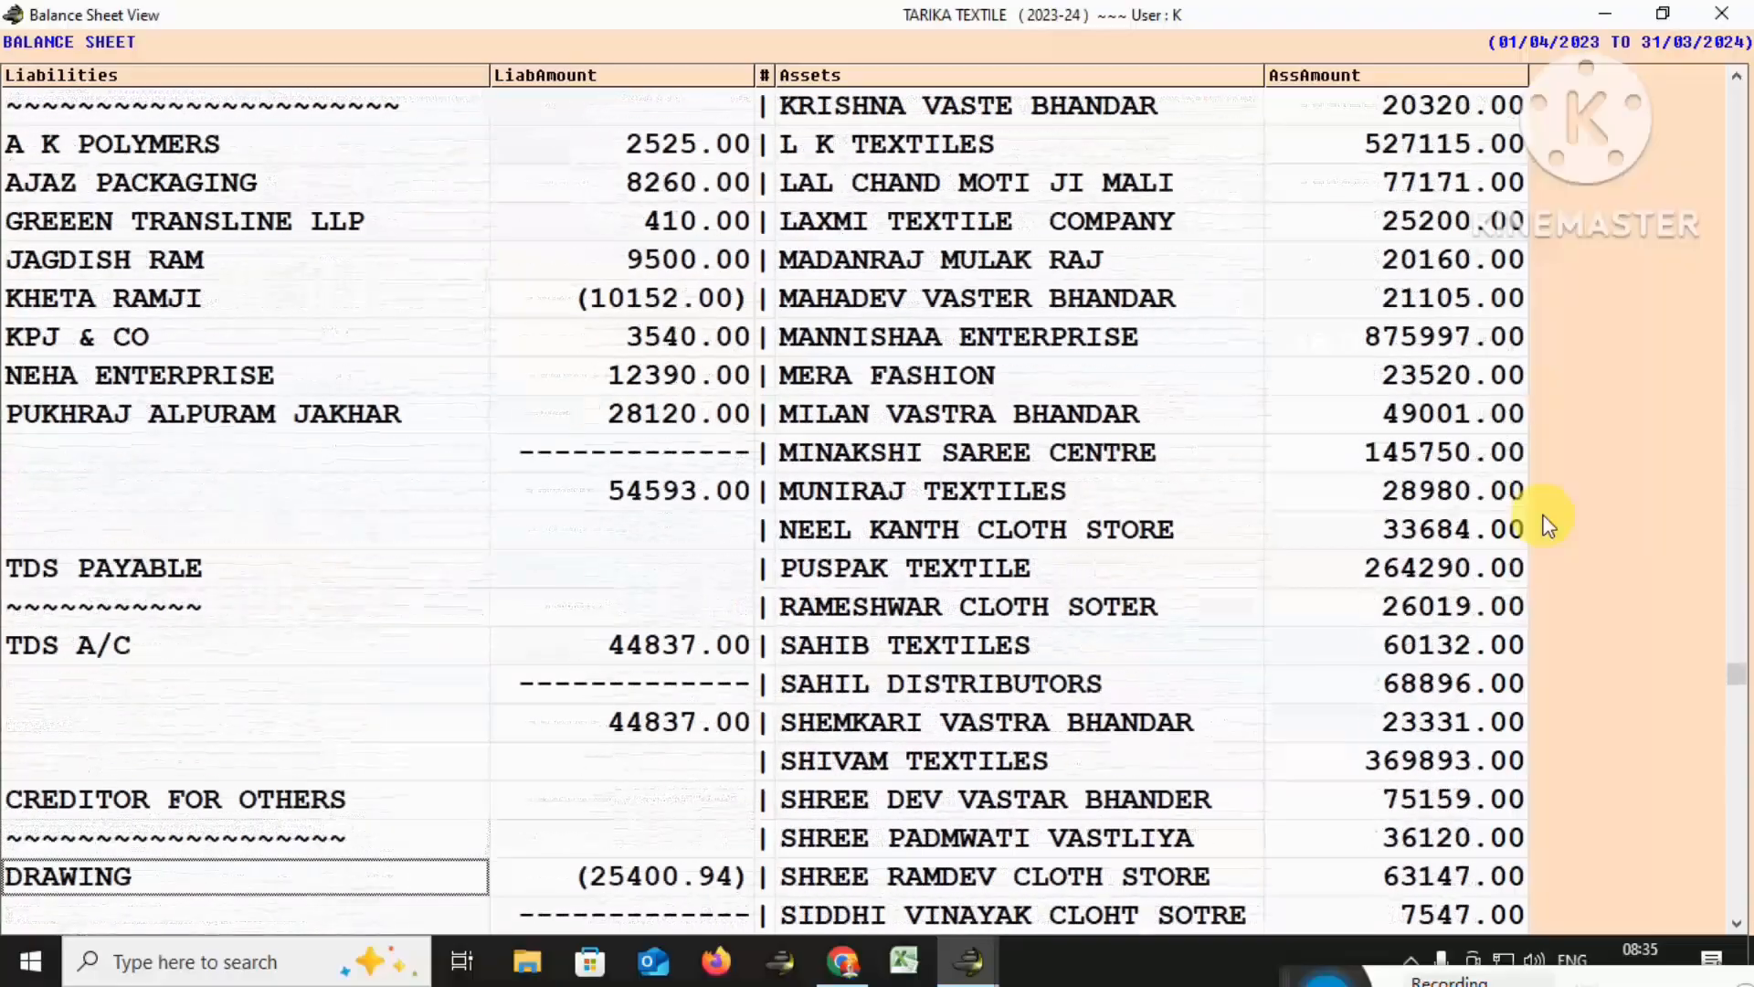
key(Down)
key(Down)
key(Down)
key(Down)
key(Down)
key(Down)
key(Down)
key(Down)
key(Down)
key(Down)
key(Down)
key(Down)
key(Down)
key(Down)
key(Down)
key(Down)
key(Down)
key(Down)
key(Down)
key(Down)
key(Down)
key(Down)
key(Page_Up)
key(Page_Up)
key(Page_Up)
key(Page_Up)
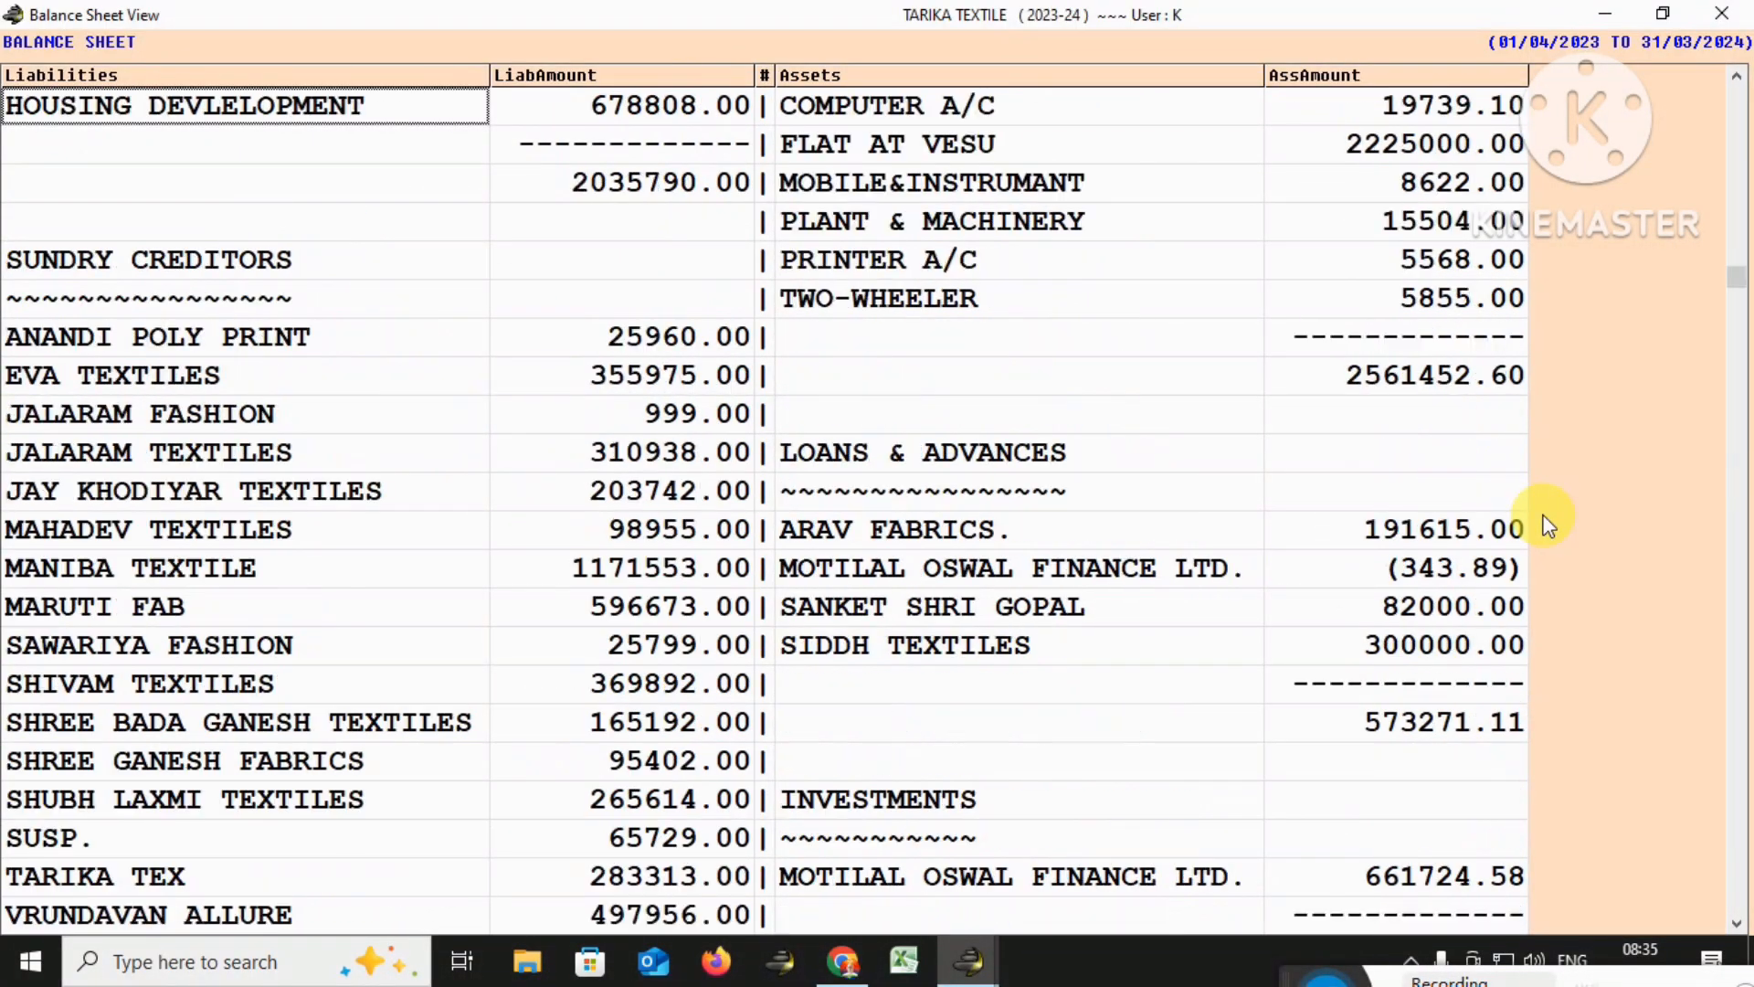
Examine the JALARAM FASHION amount under Sundry Creditors and close the balance sheet
key(Down)
key(Down)
key(Down)
key(Down)
key(Down)
key(Down)
key(Down)
key(Down)
key(Down)
key(Up)
key(Right)
key(Right)
key(Left)
key(Left)
key(Right)
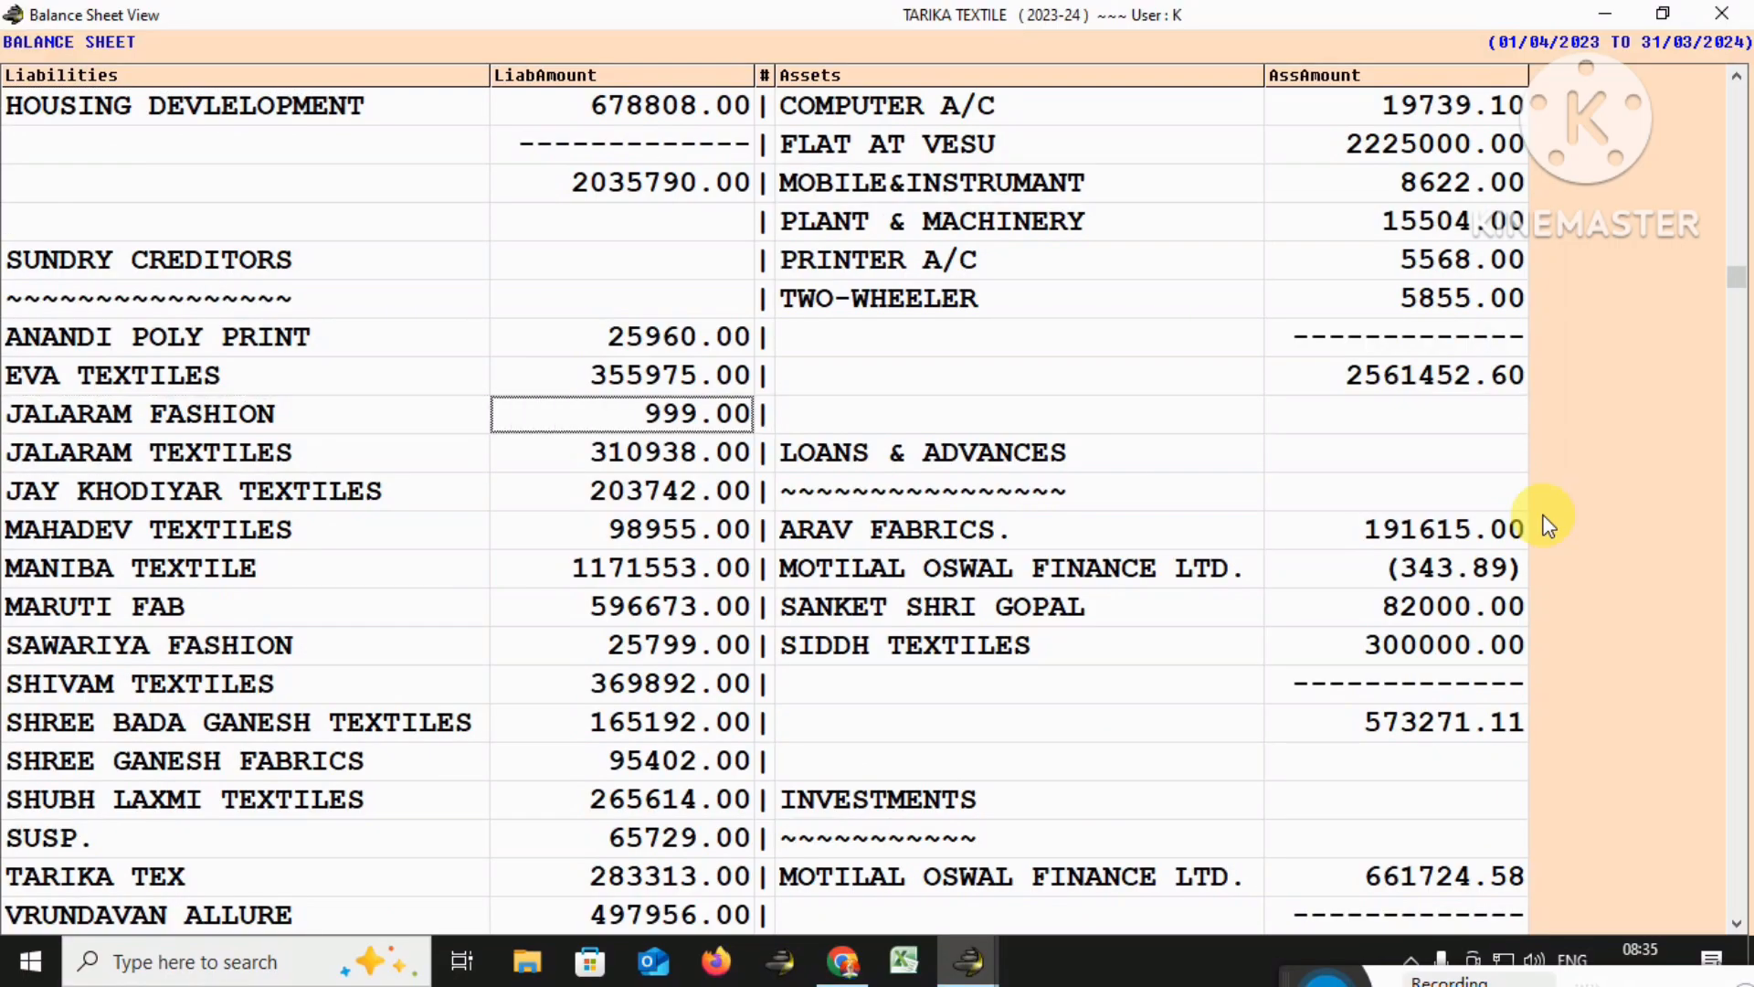
key(Escape)
key(Return)
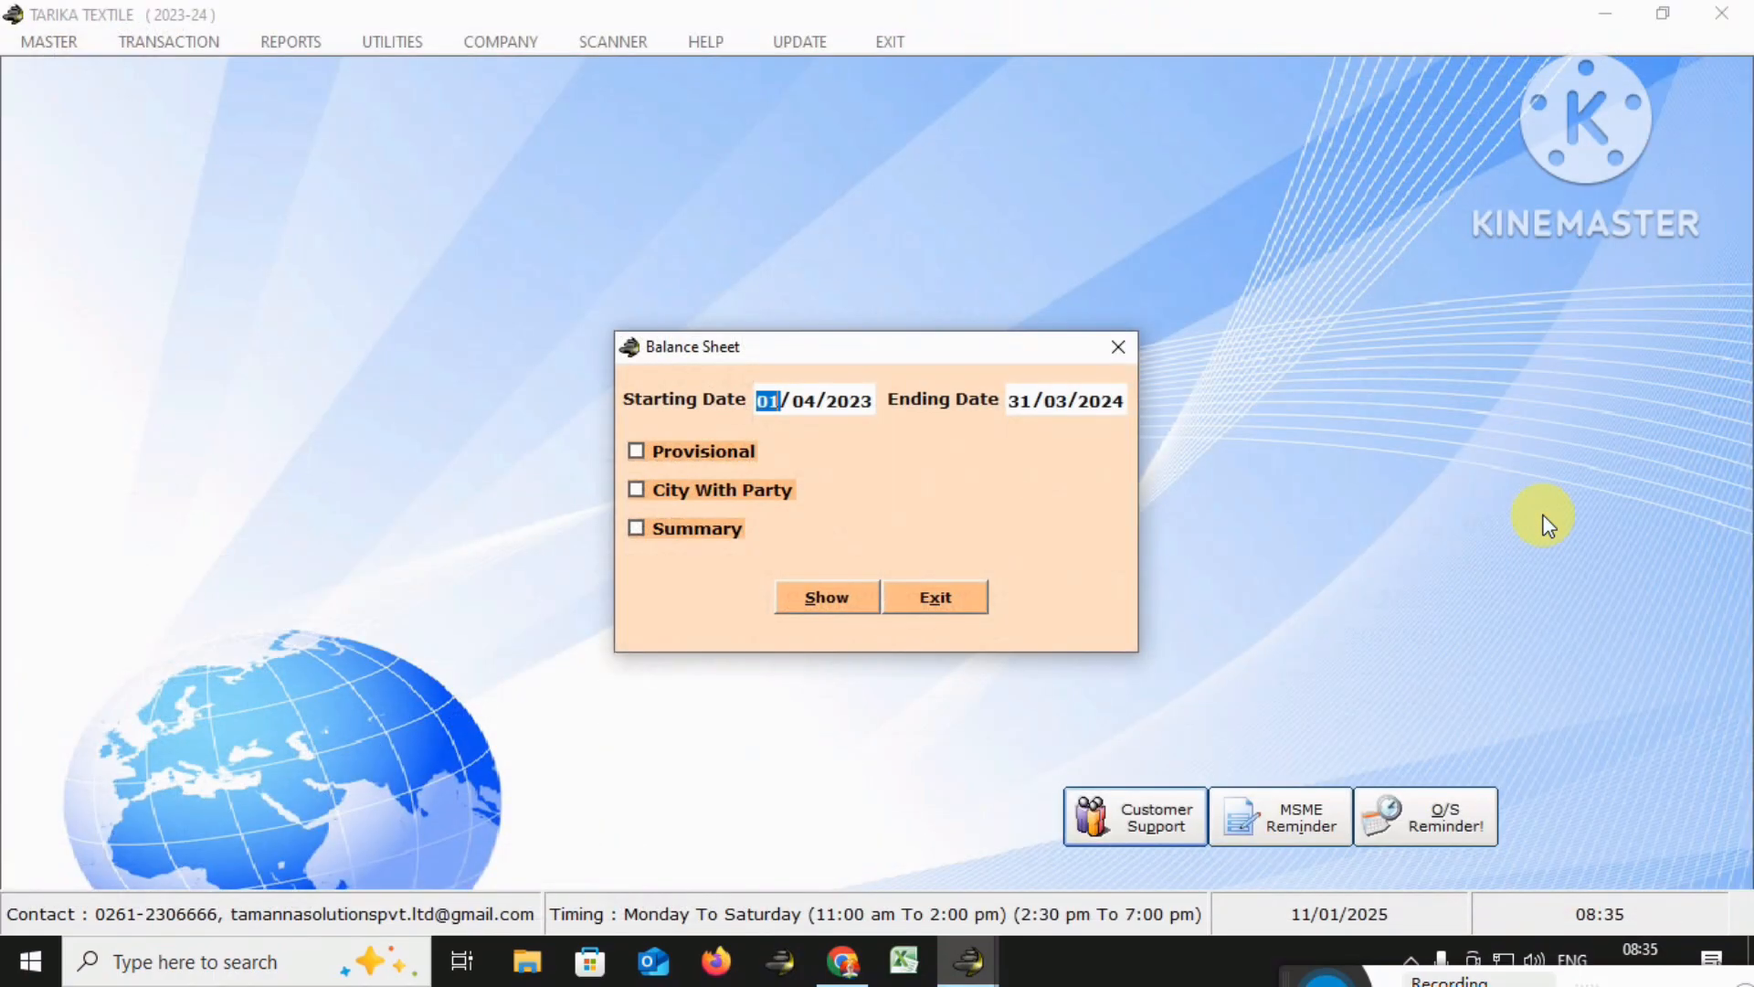
key(Escape)
key(Return)
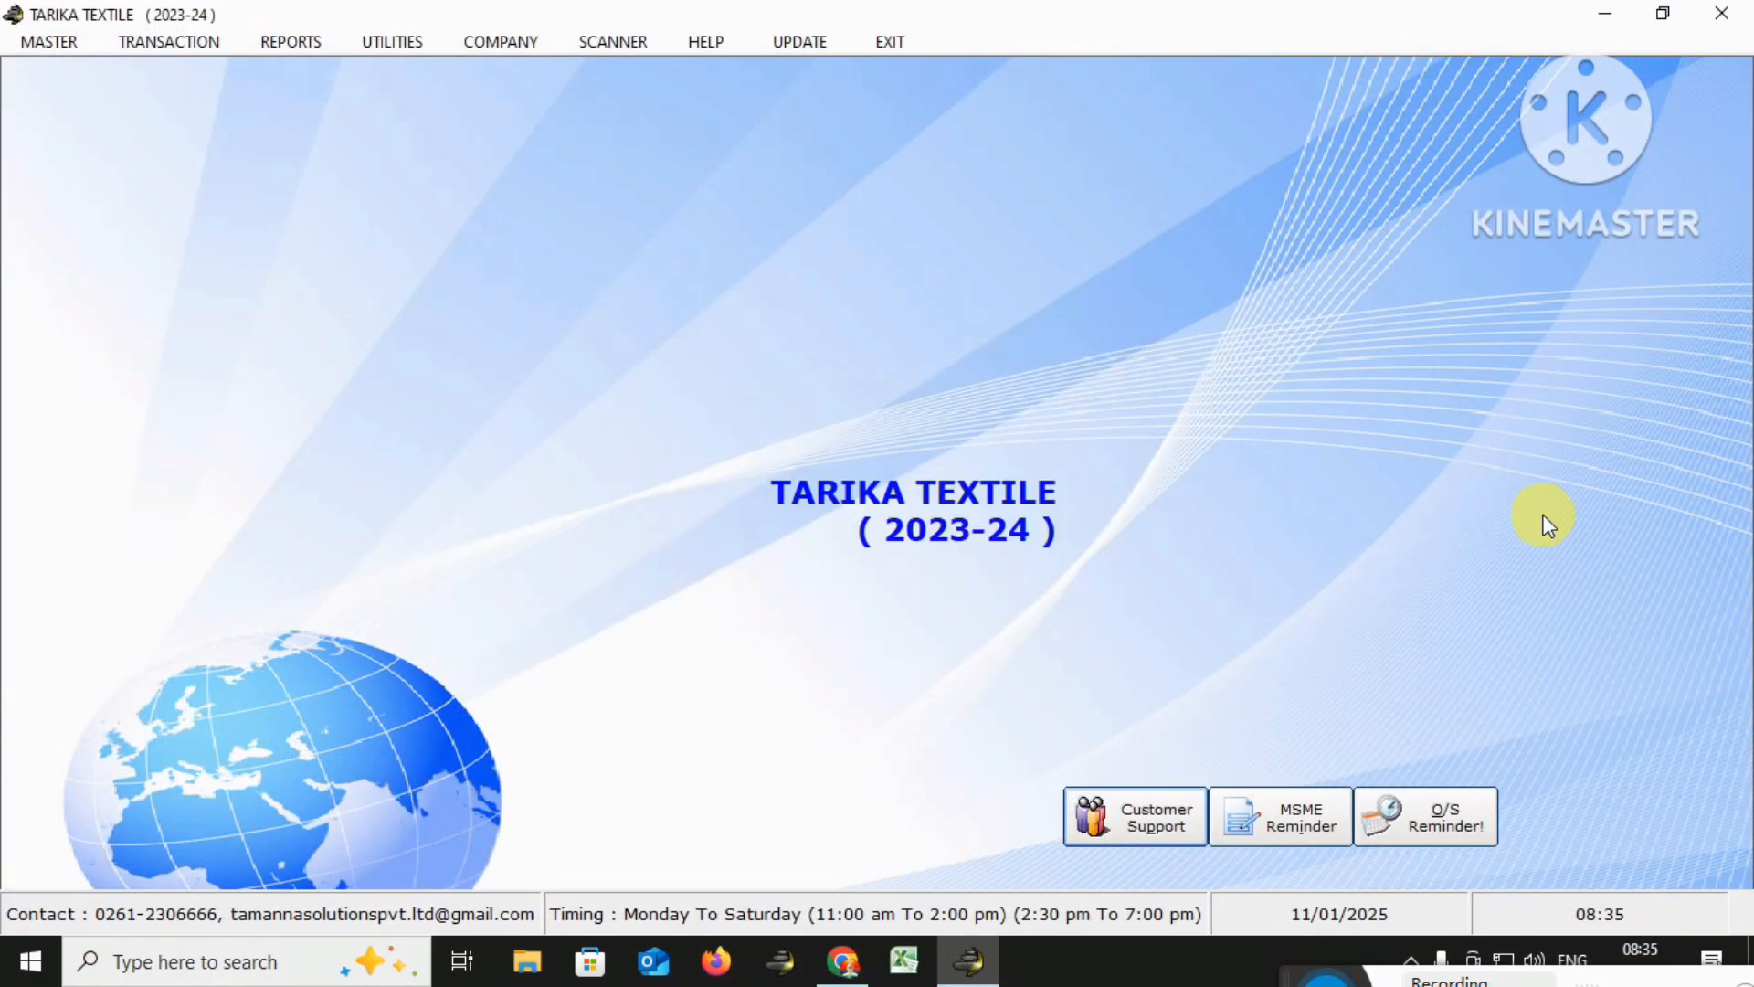
Show the JALARAM FASHION ledger report for 01/04/2023 to 31/03/2024 again
key(ctrl+l)
text(ja)
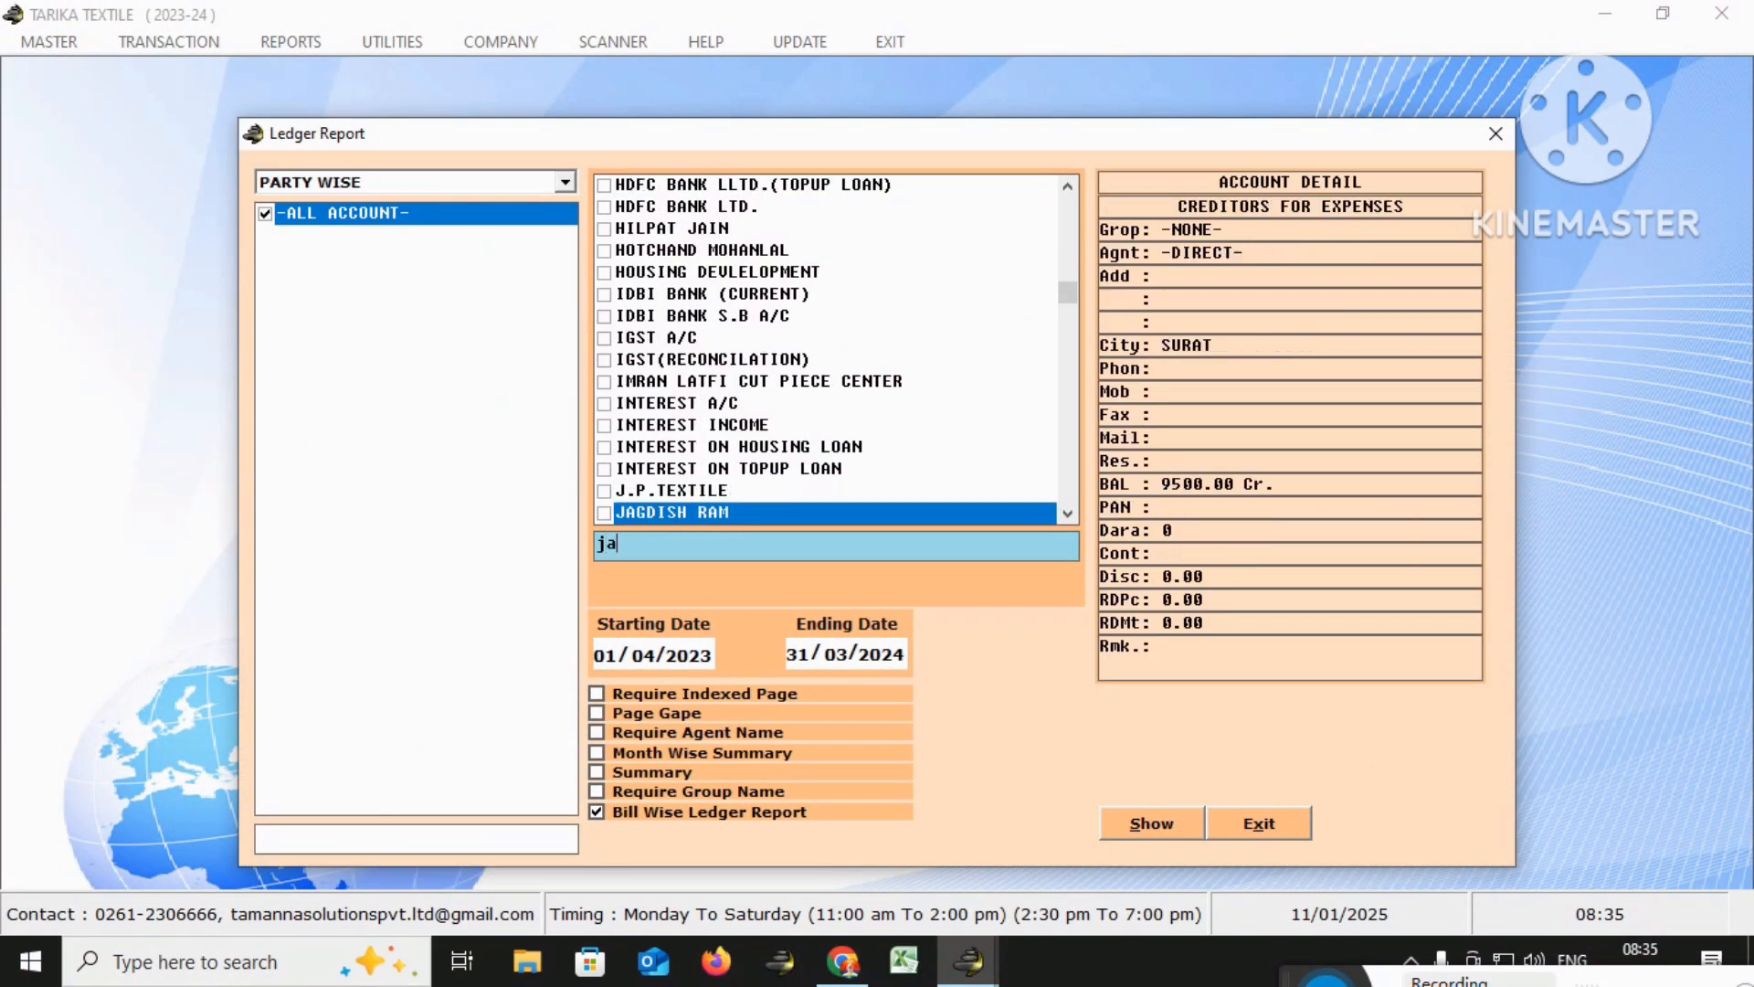
text(la)
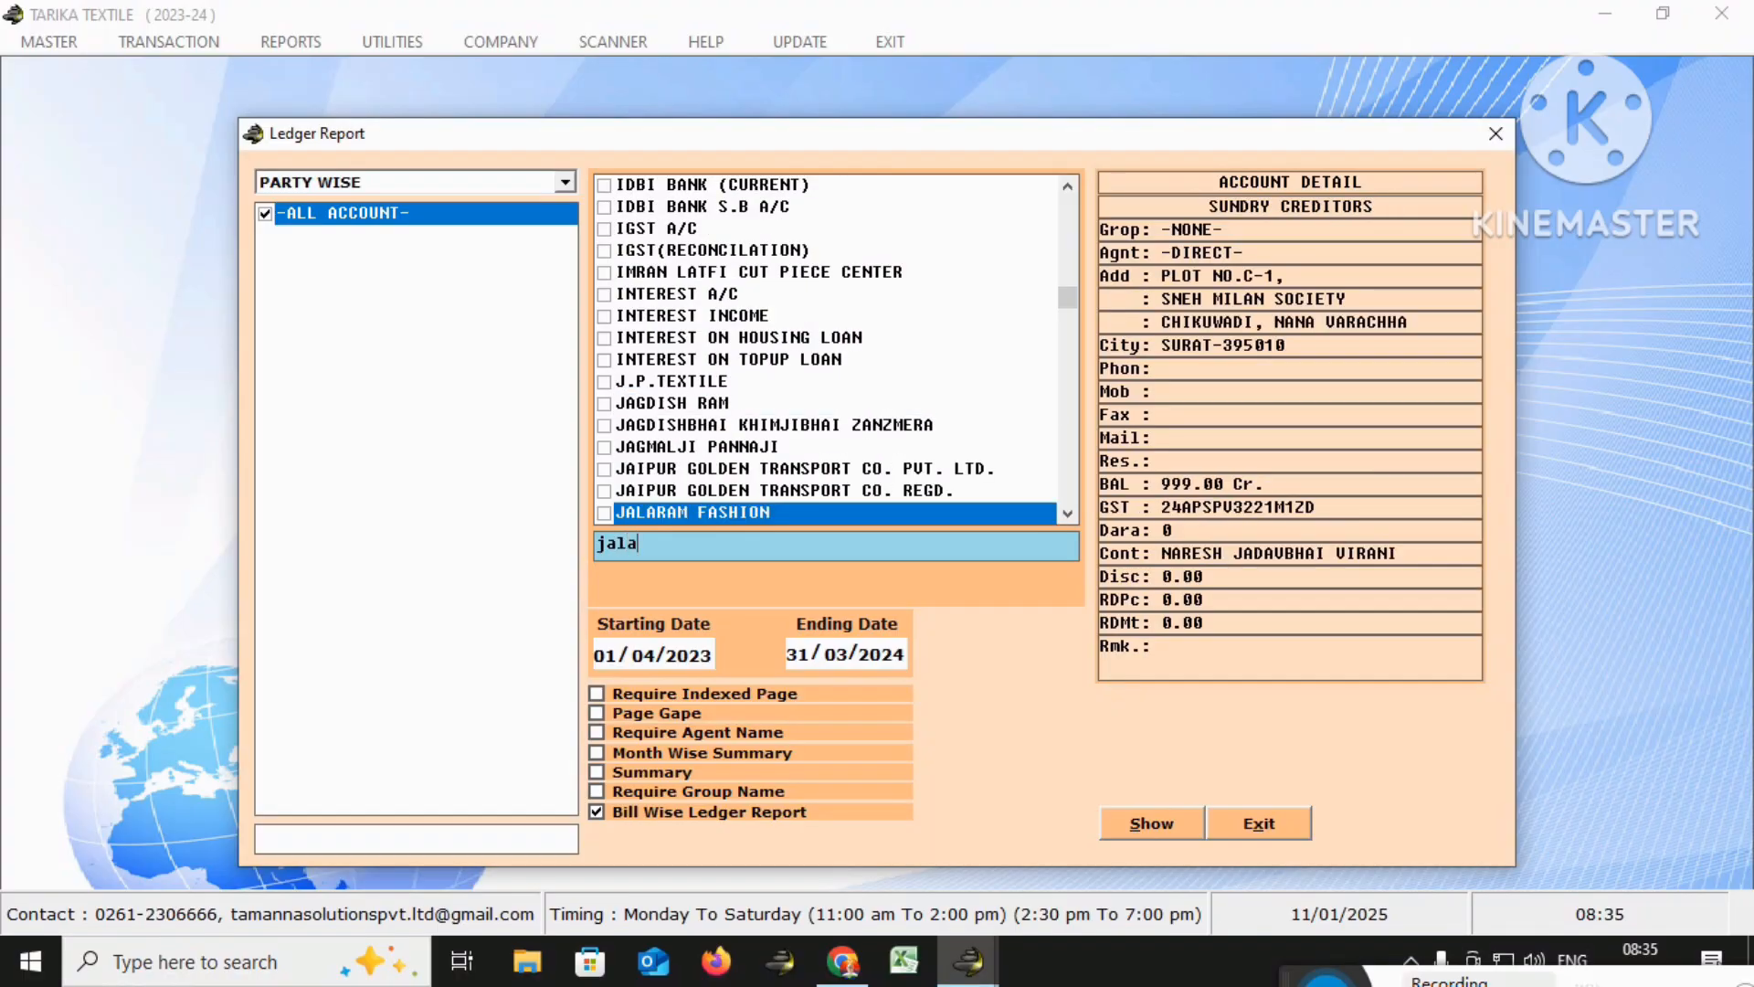
key(space)
key(Return)
key(Return)
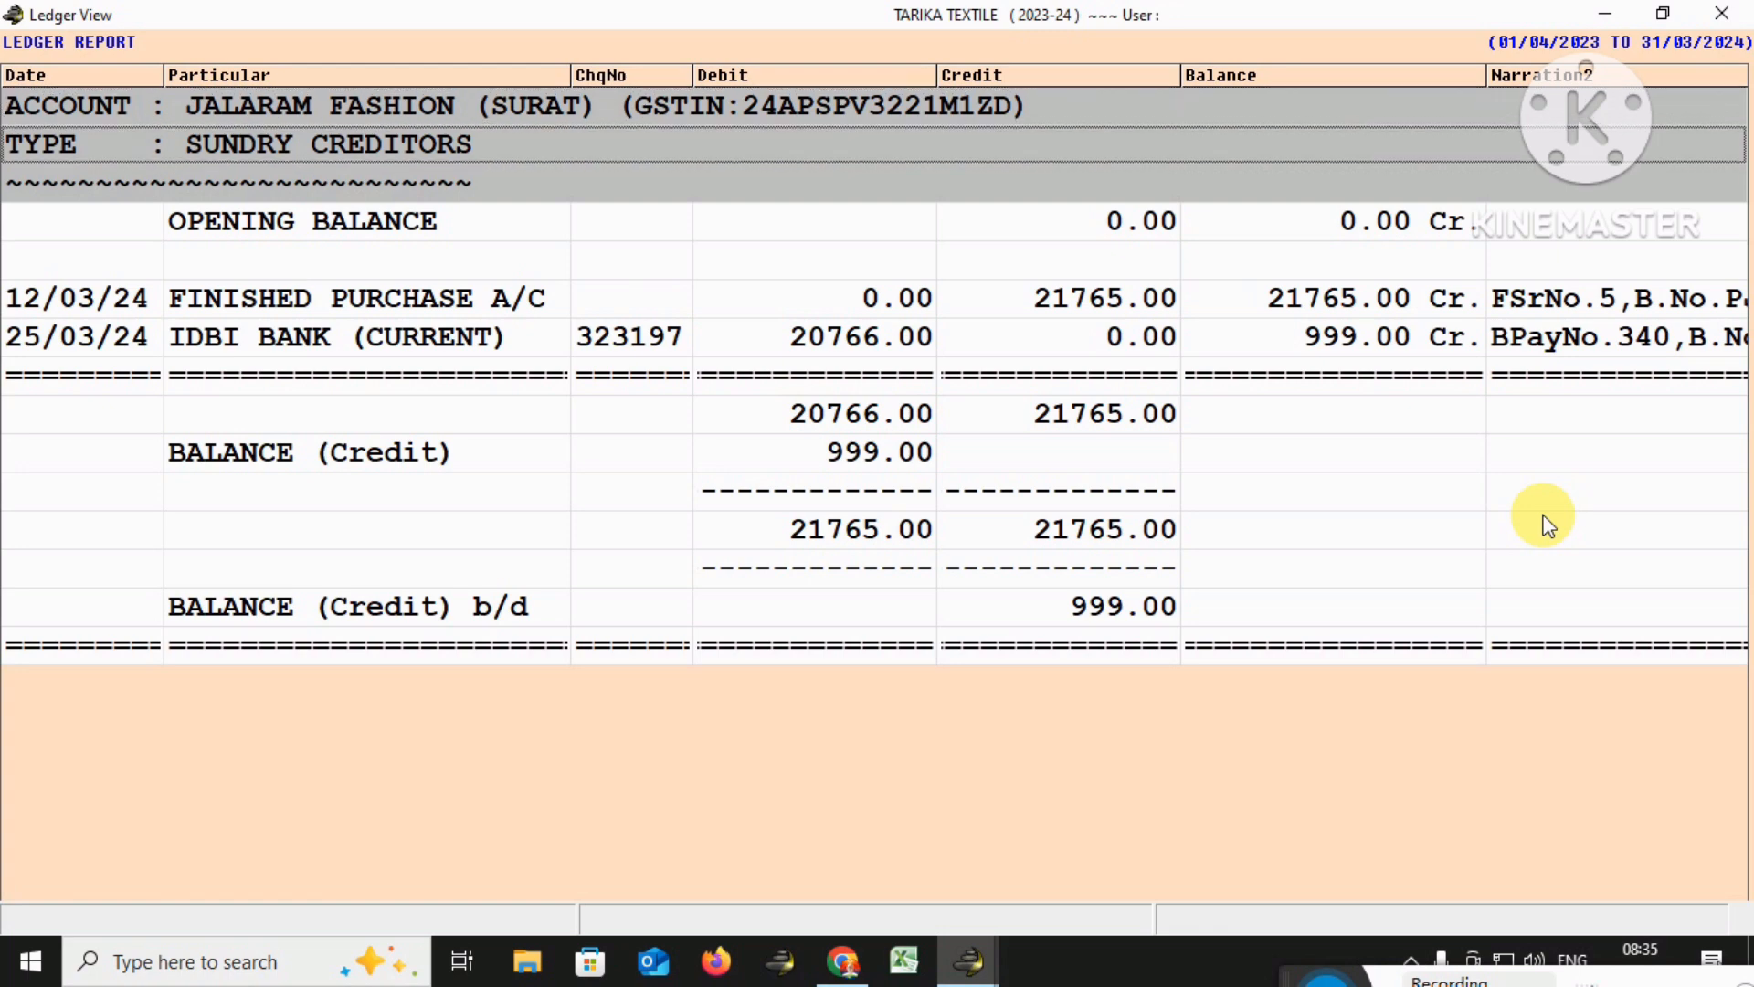
Show the party's payment outstanding report from the ledger, examine the paid and balance amounts of bill PJ28, and close both reports
key(o)
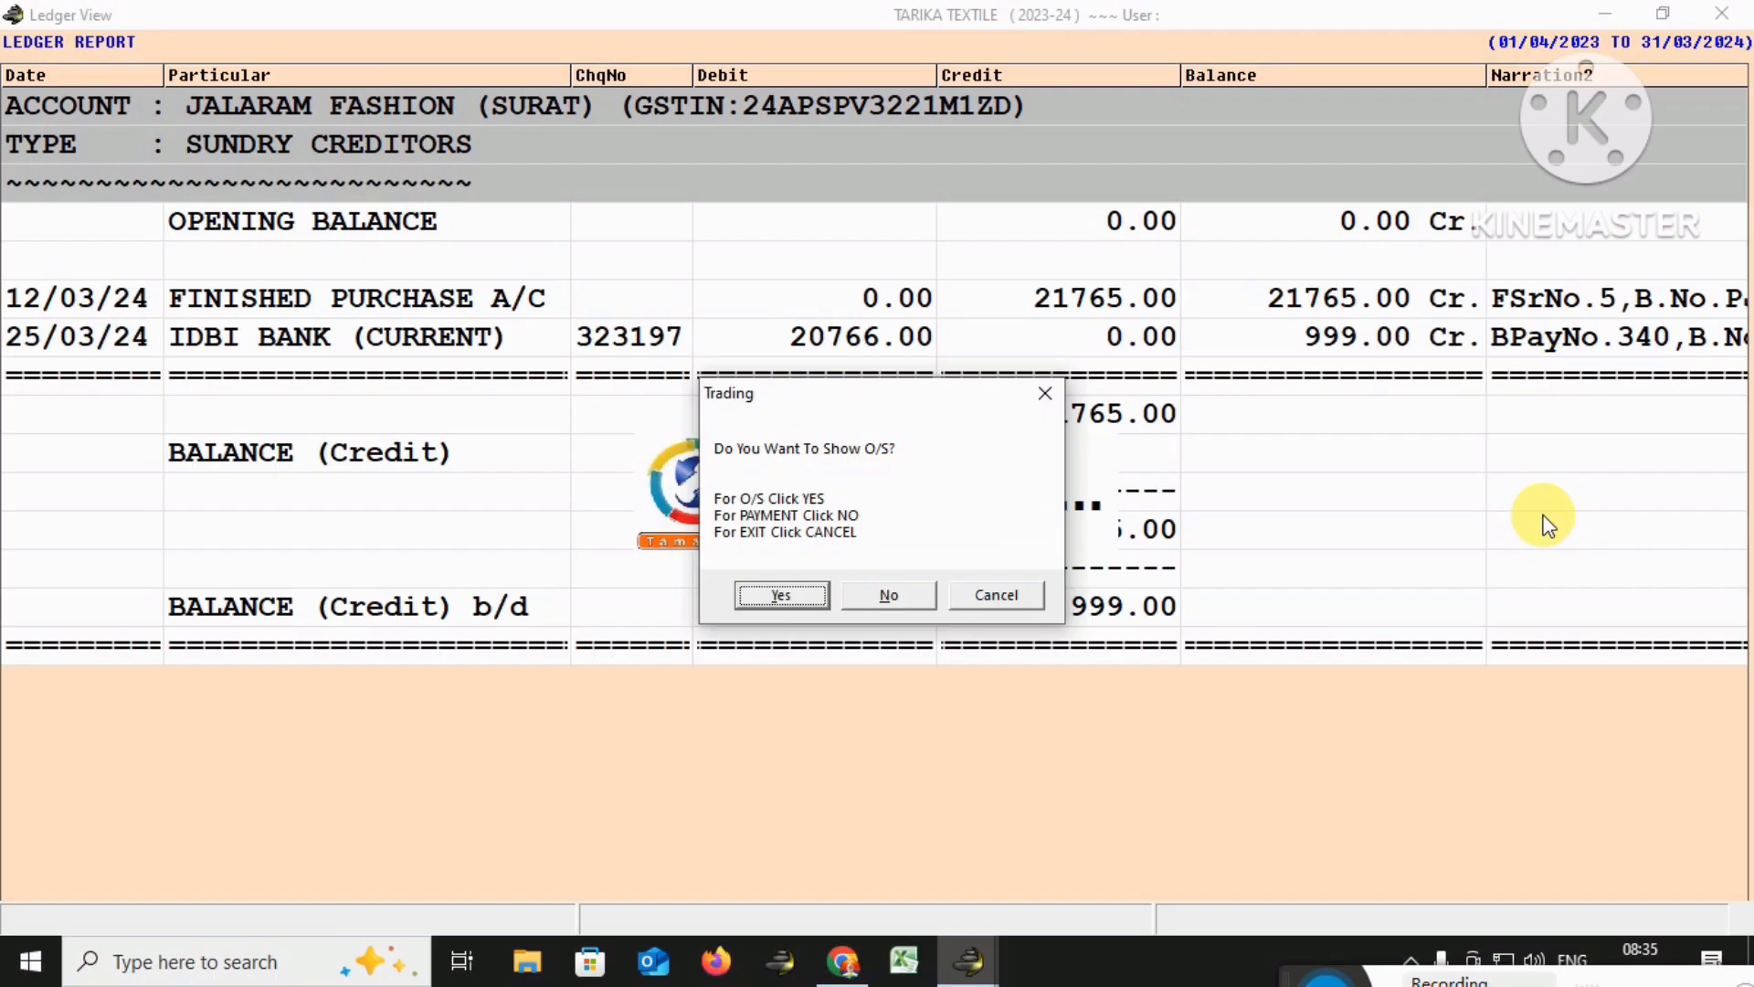
key(n)
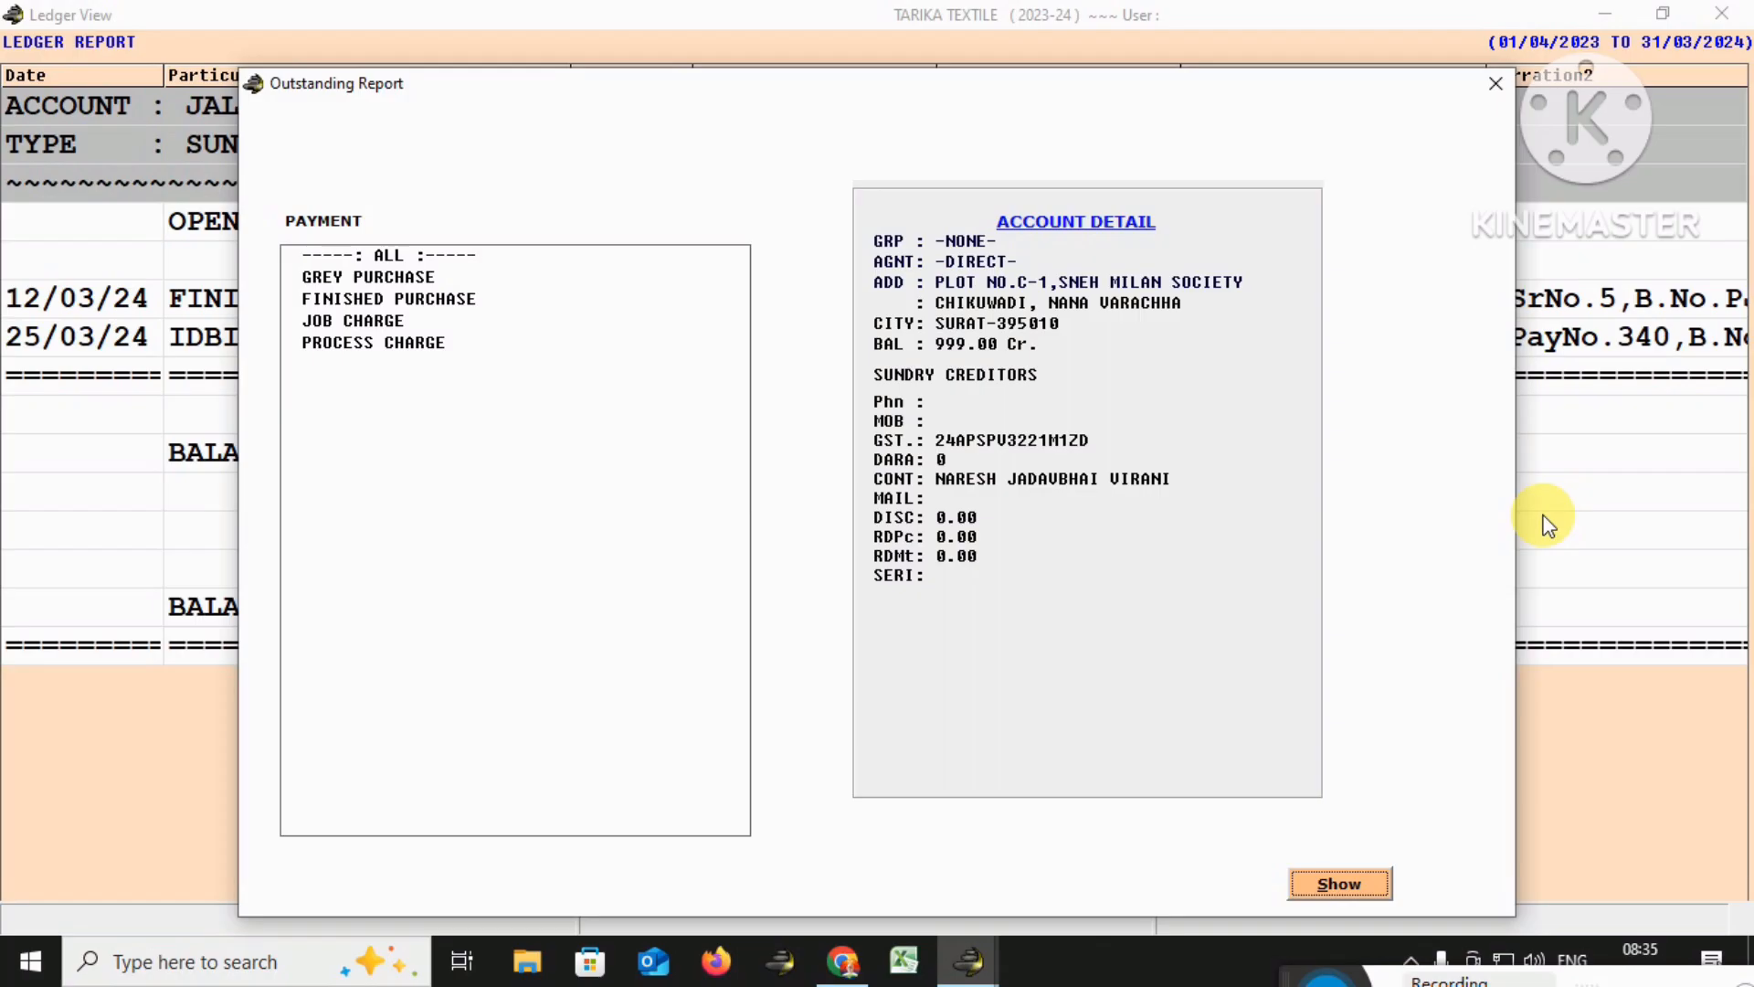
key(Return)
key(Down)
key(Down)
key(Down)
key(Down)
key(Down)
key(Down)
key(Down)
key(Down)
key(Right)
key(Right)
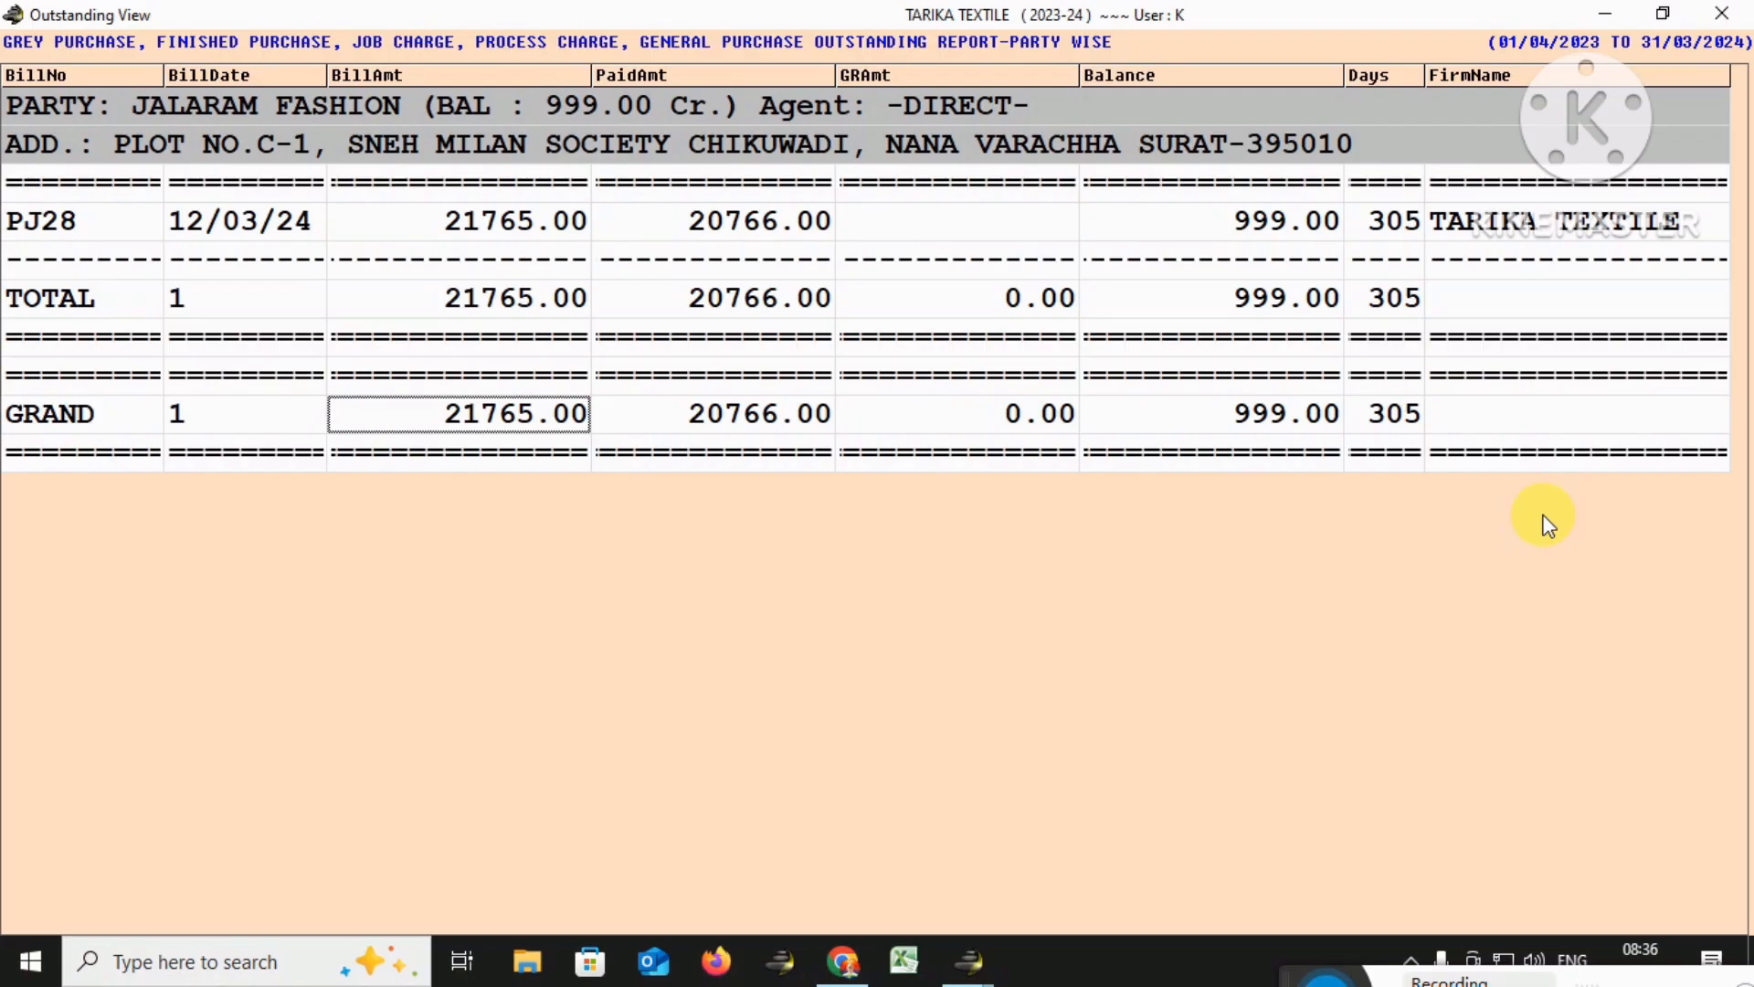
key(Escape)
key(Return)
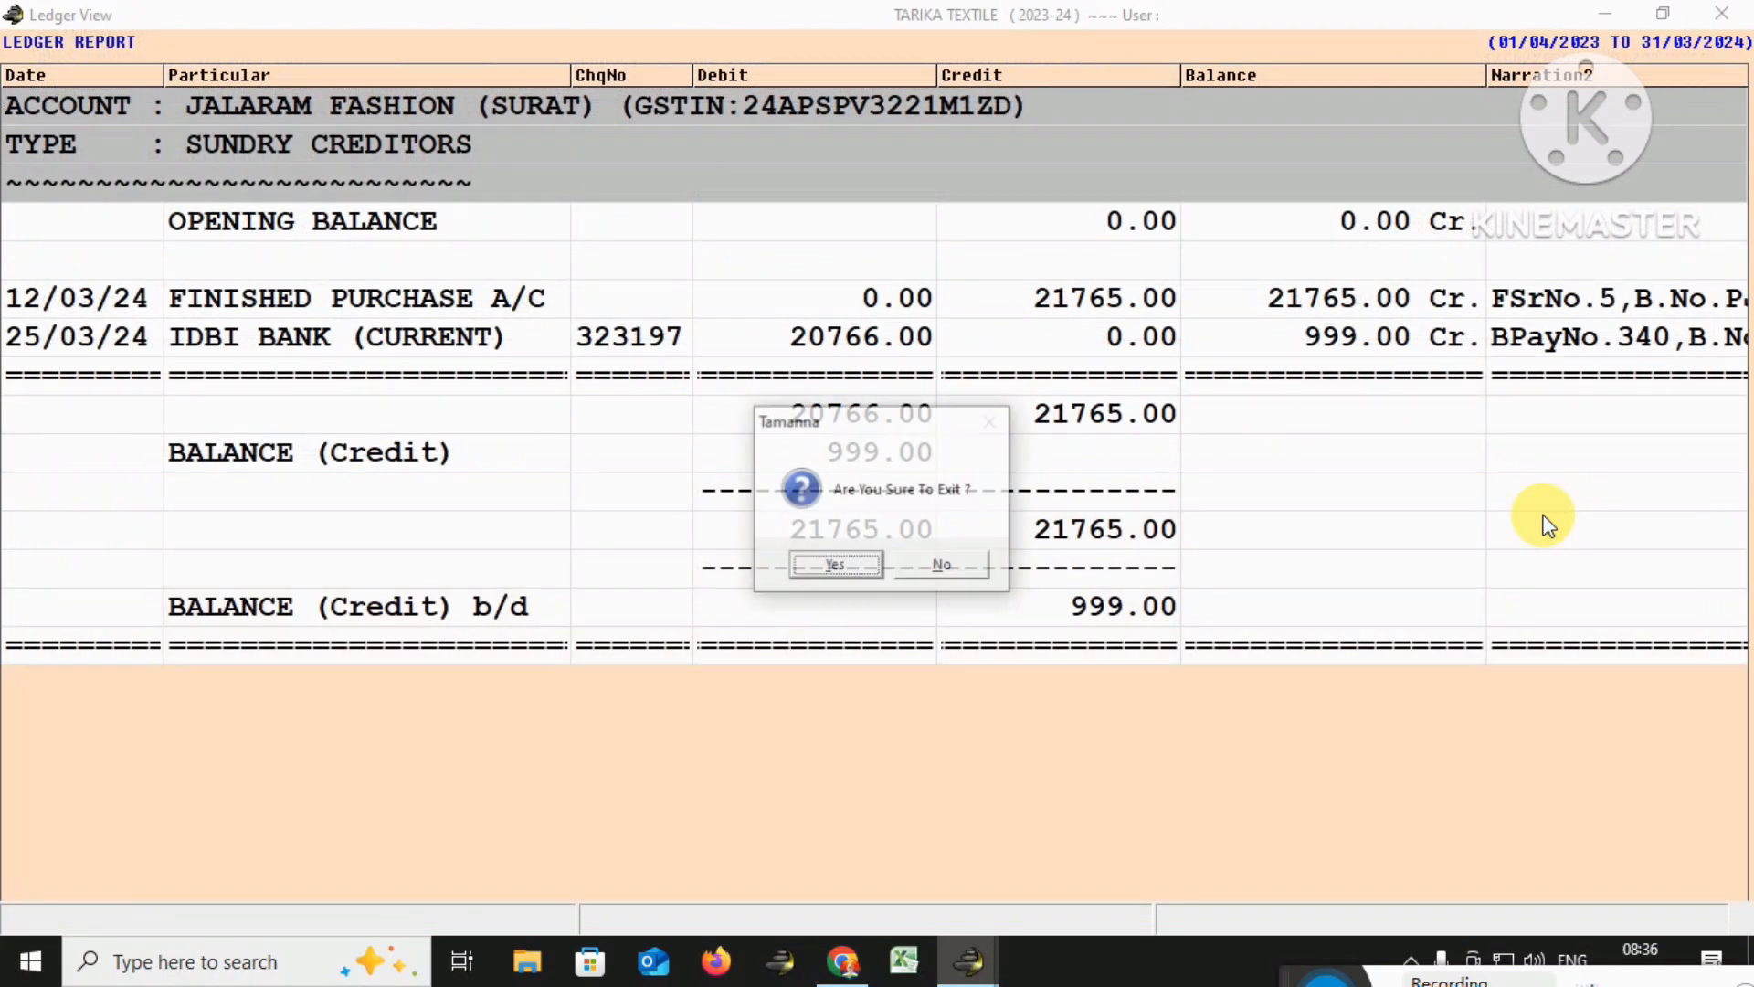
key(Return)
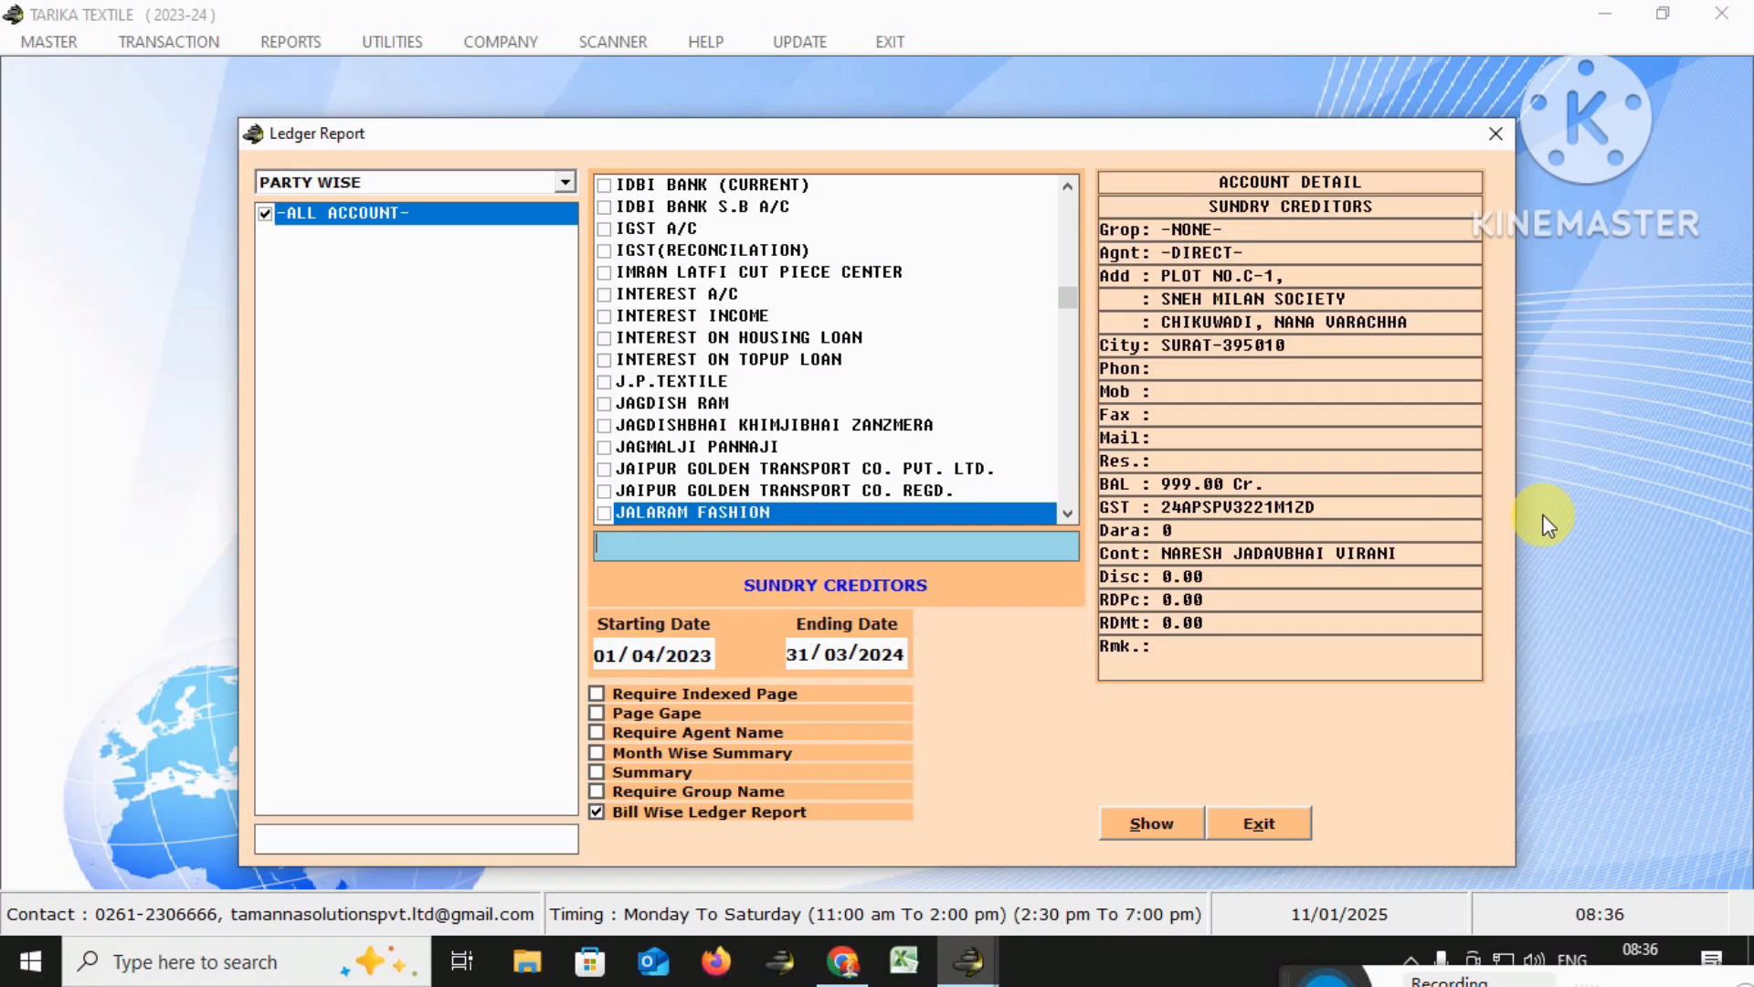
key(Escape)
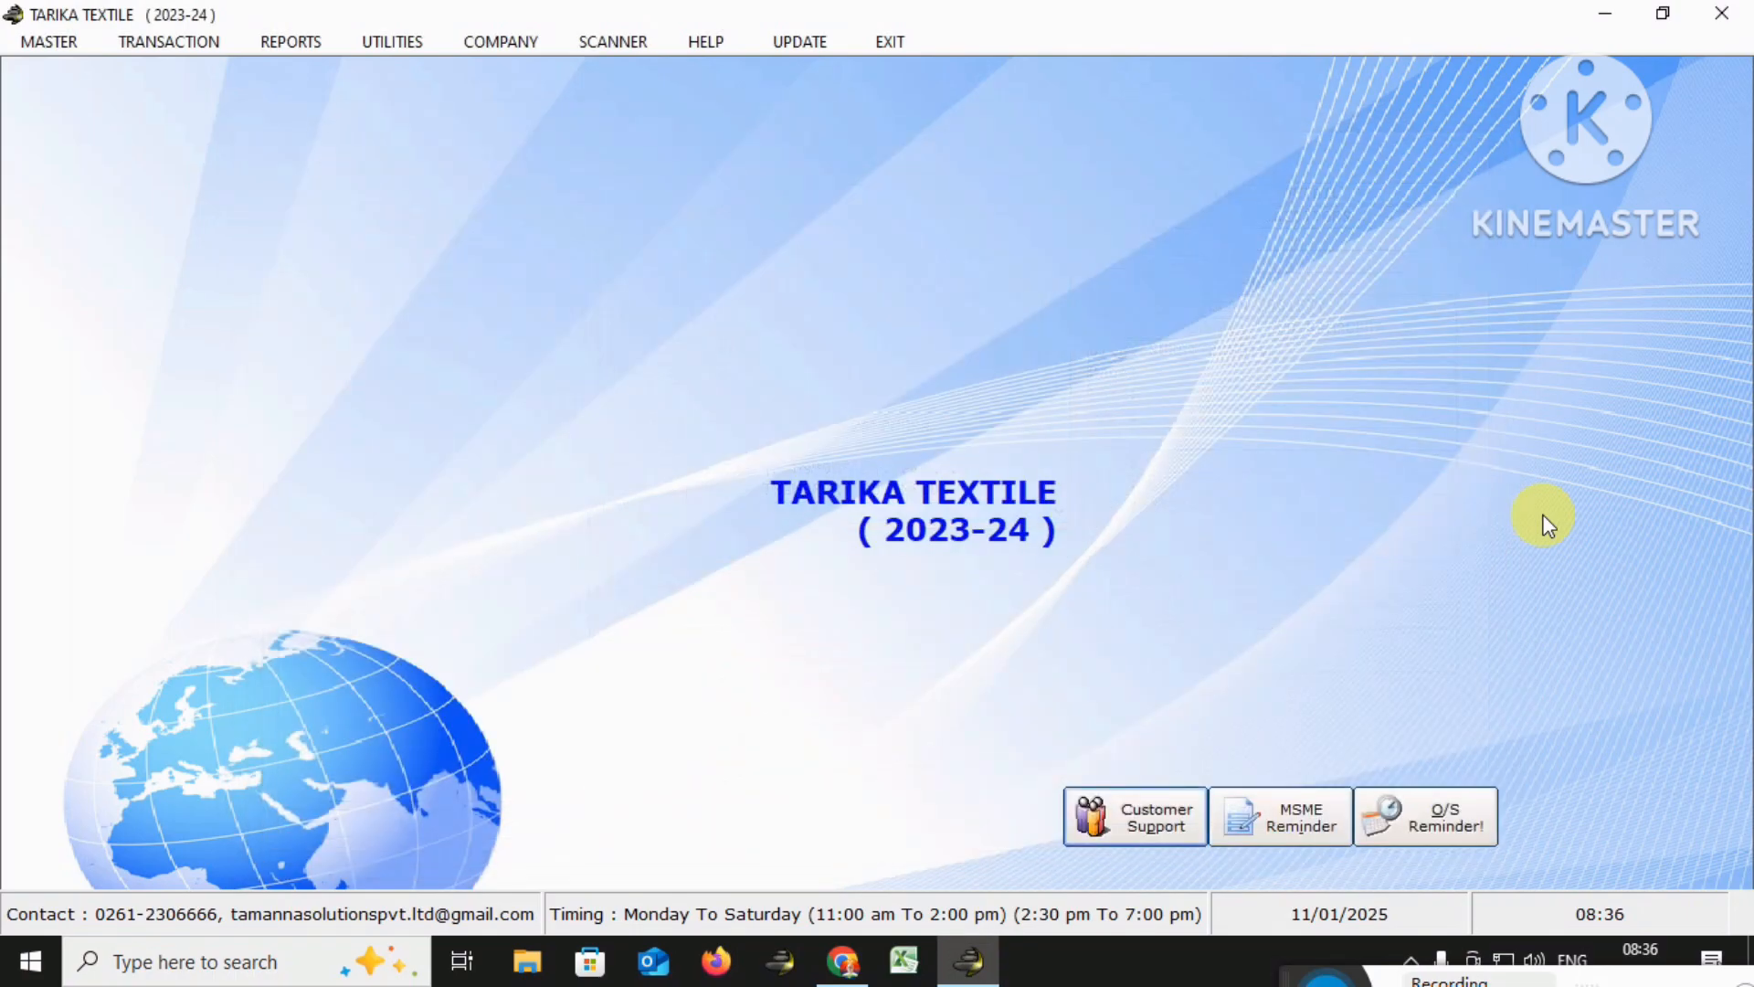
key(ctrl+l)
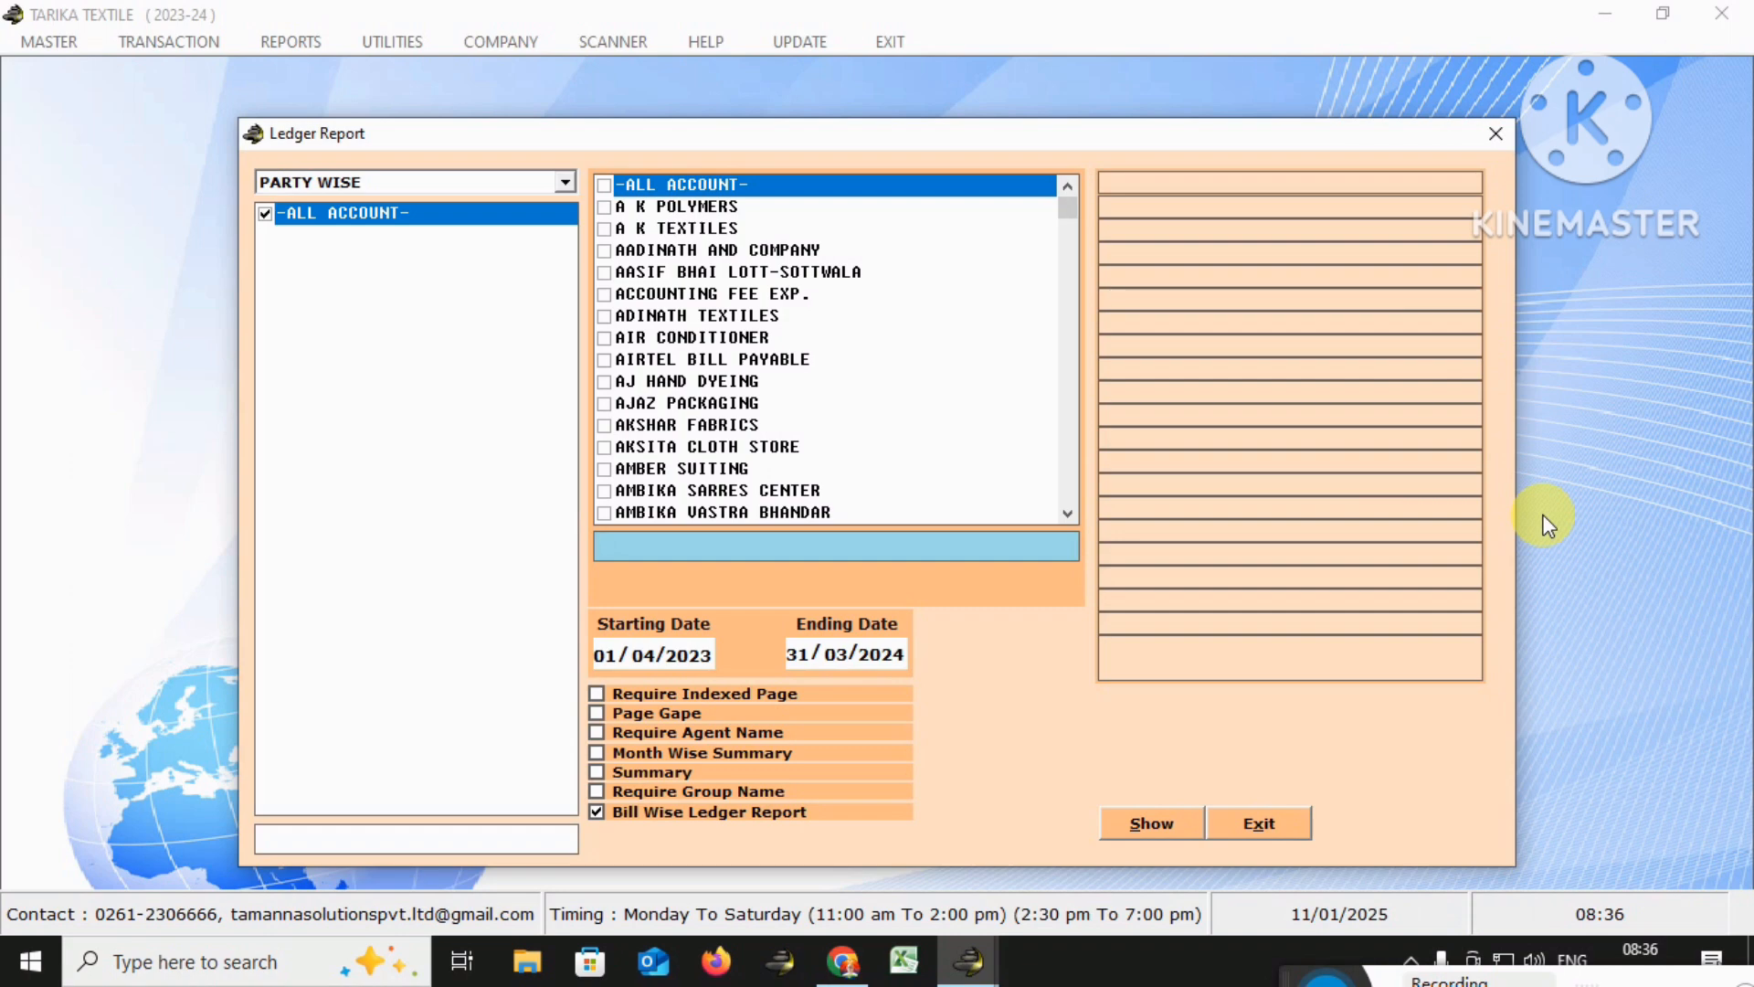
key(Escape)
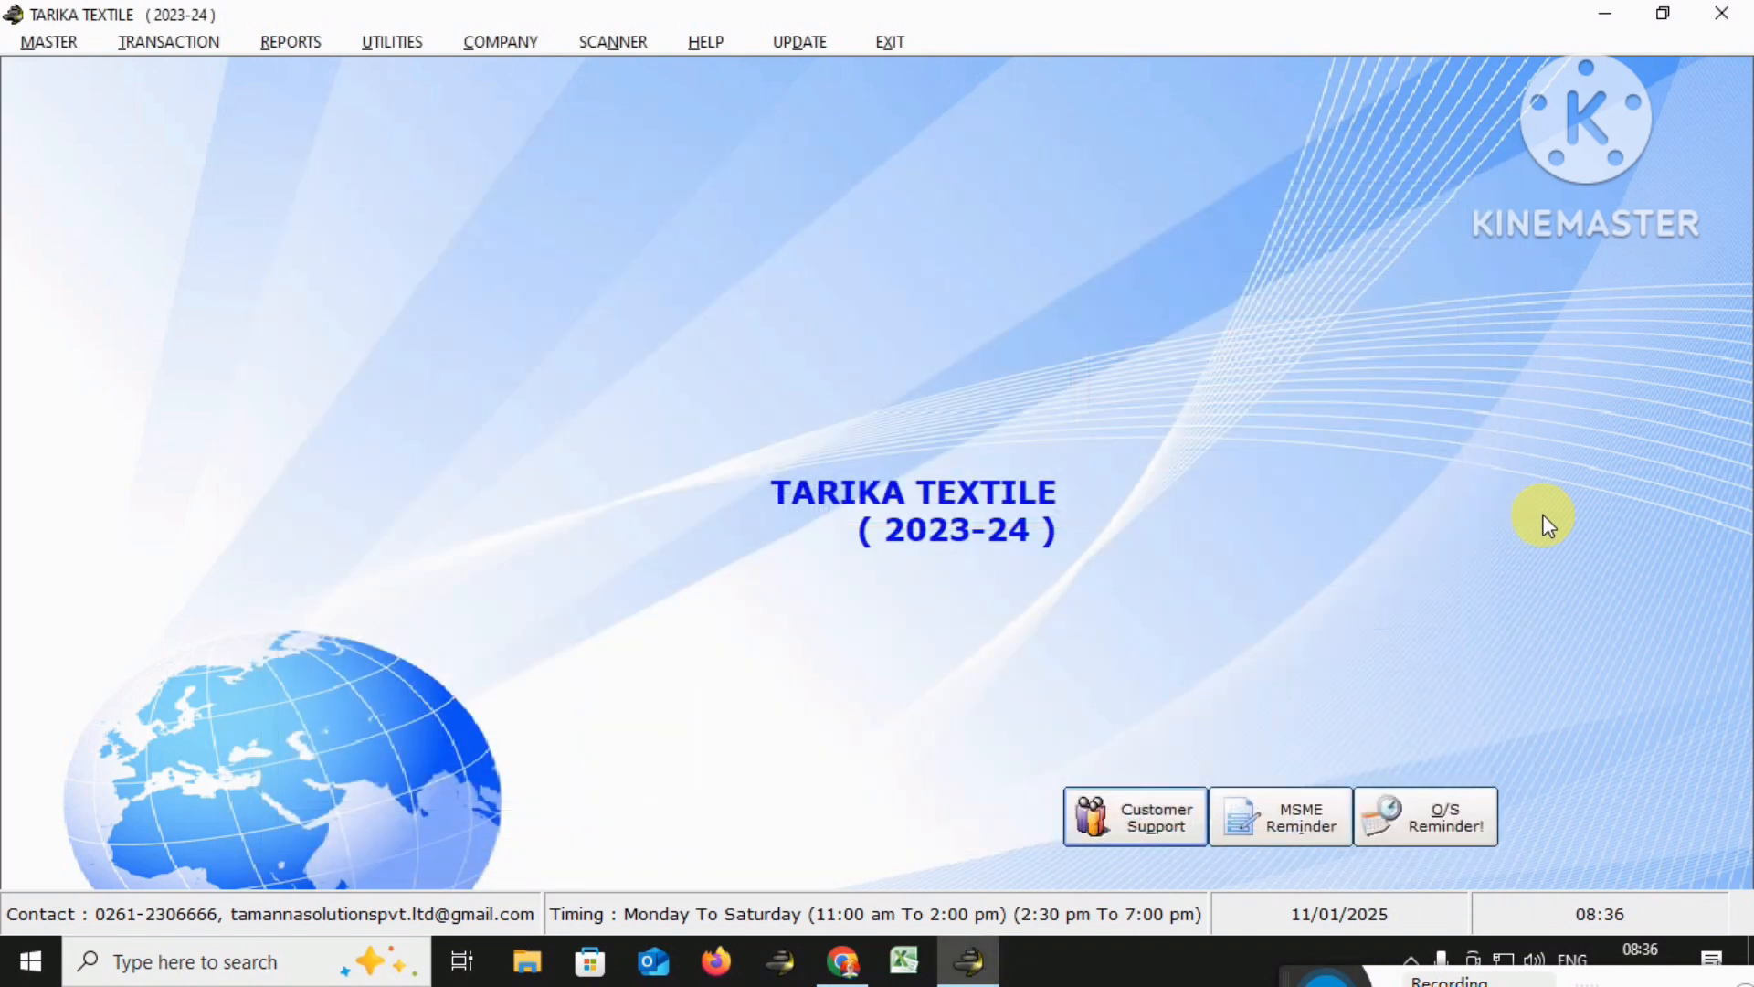
Start a new multi journal voucher and set its J.V. type to DEBIT NOTE ON PURCHASE
key(alt+t)
key(Up)
key(Up)
key(Right)
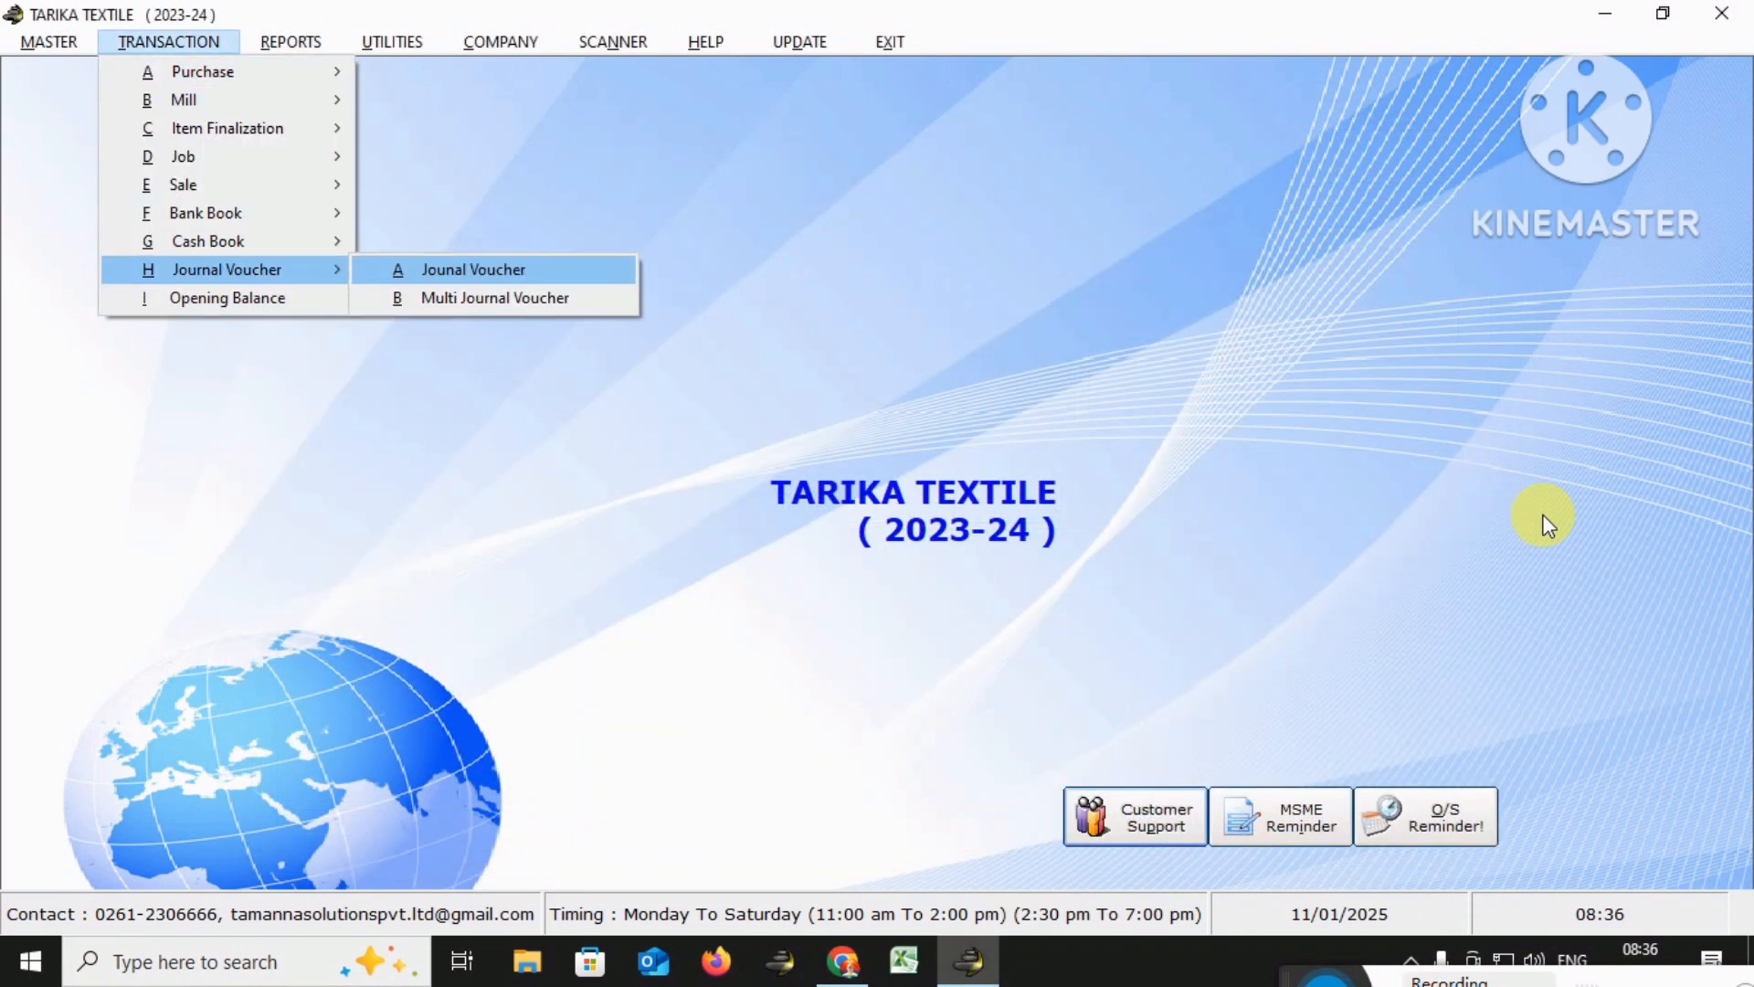
key(Down)
key(Return)
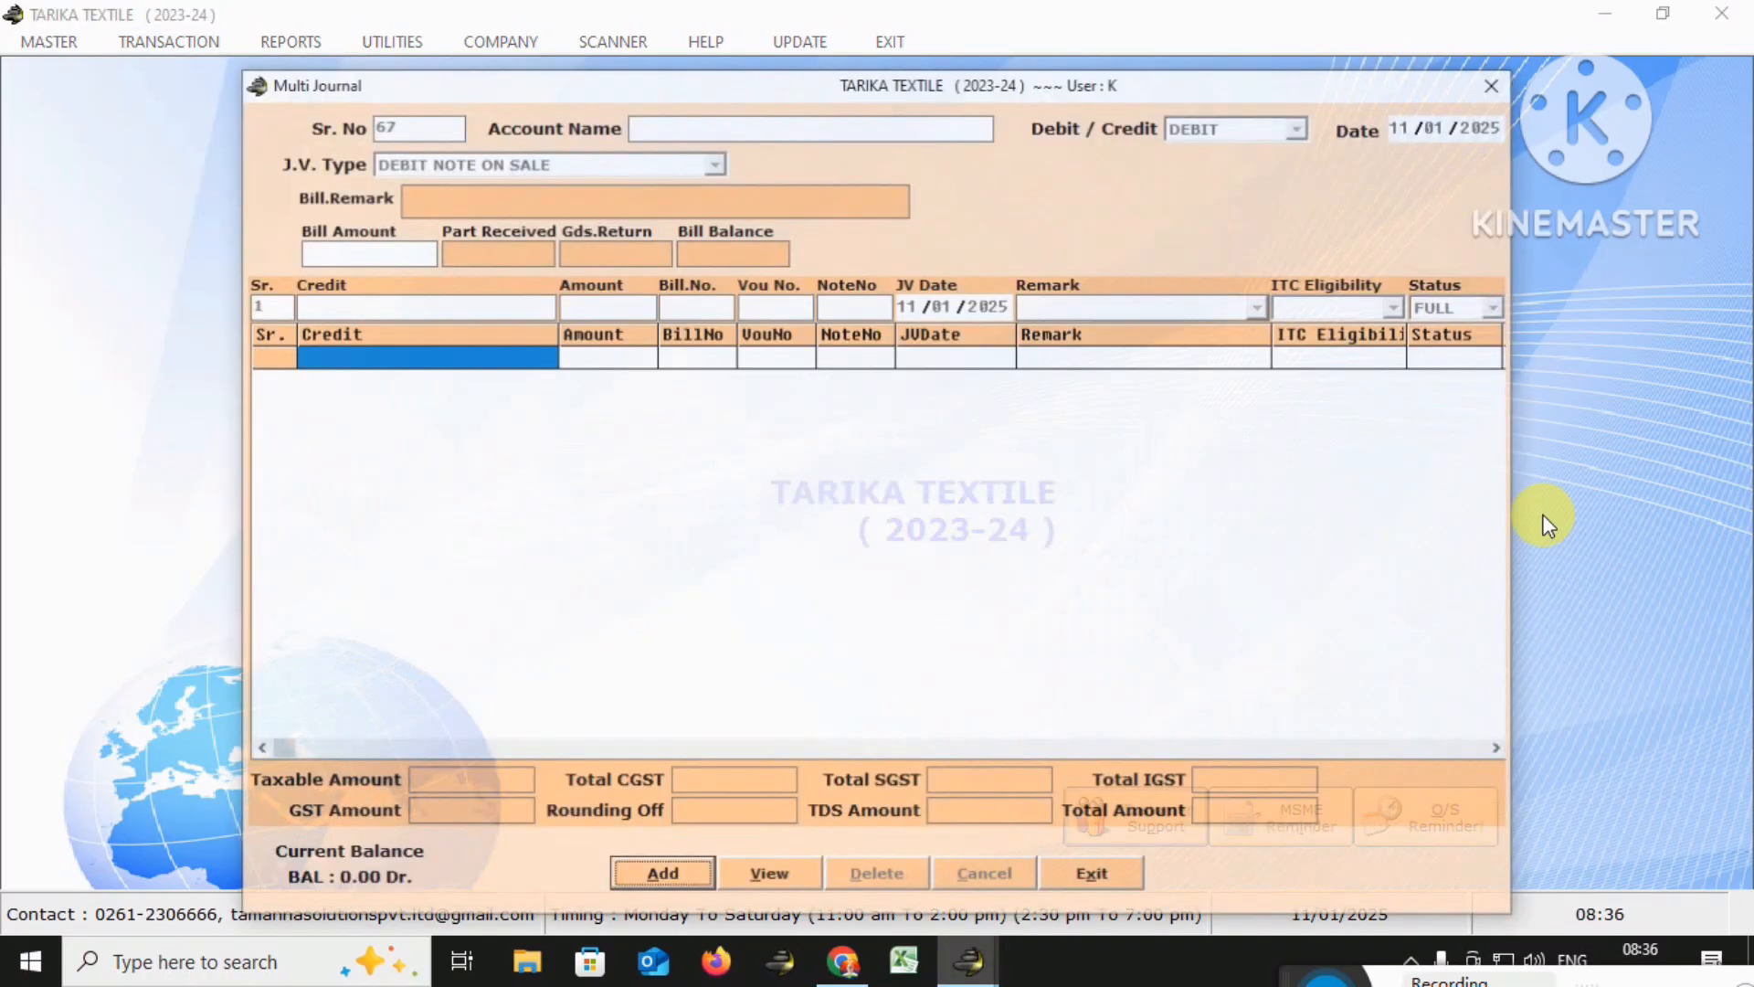
key(Return)
key(Return)
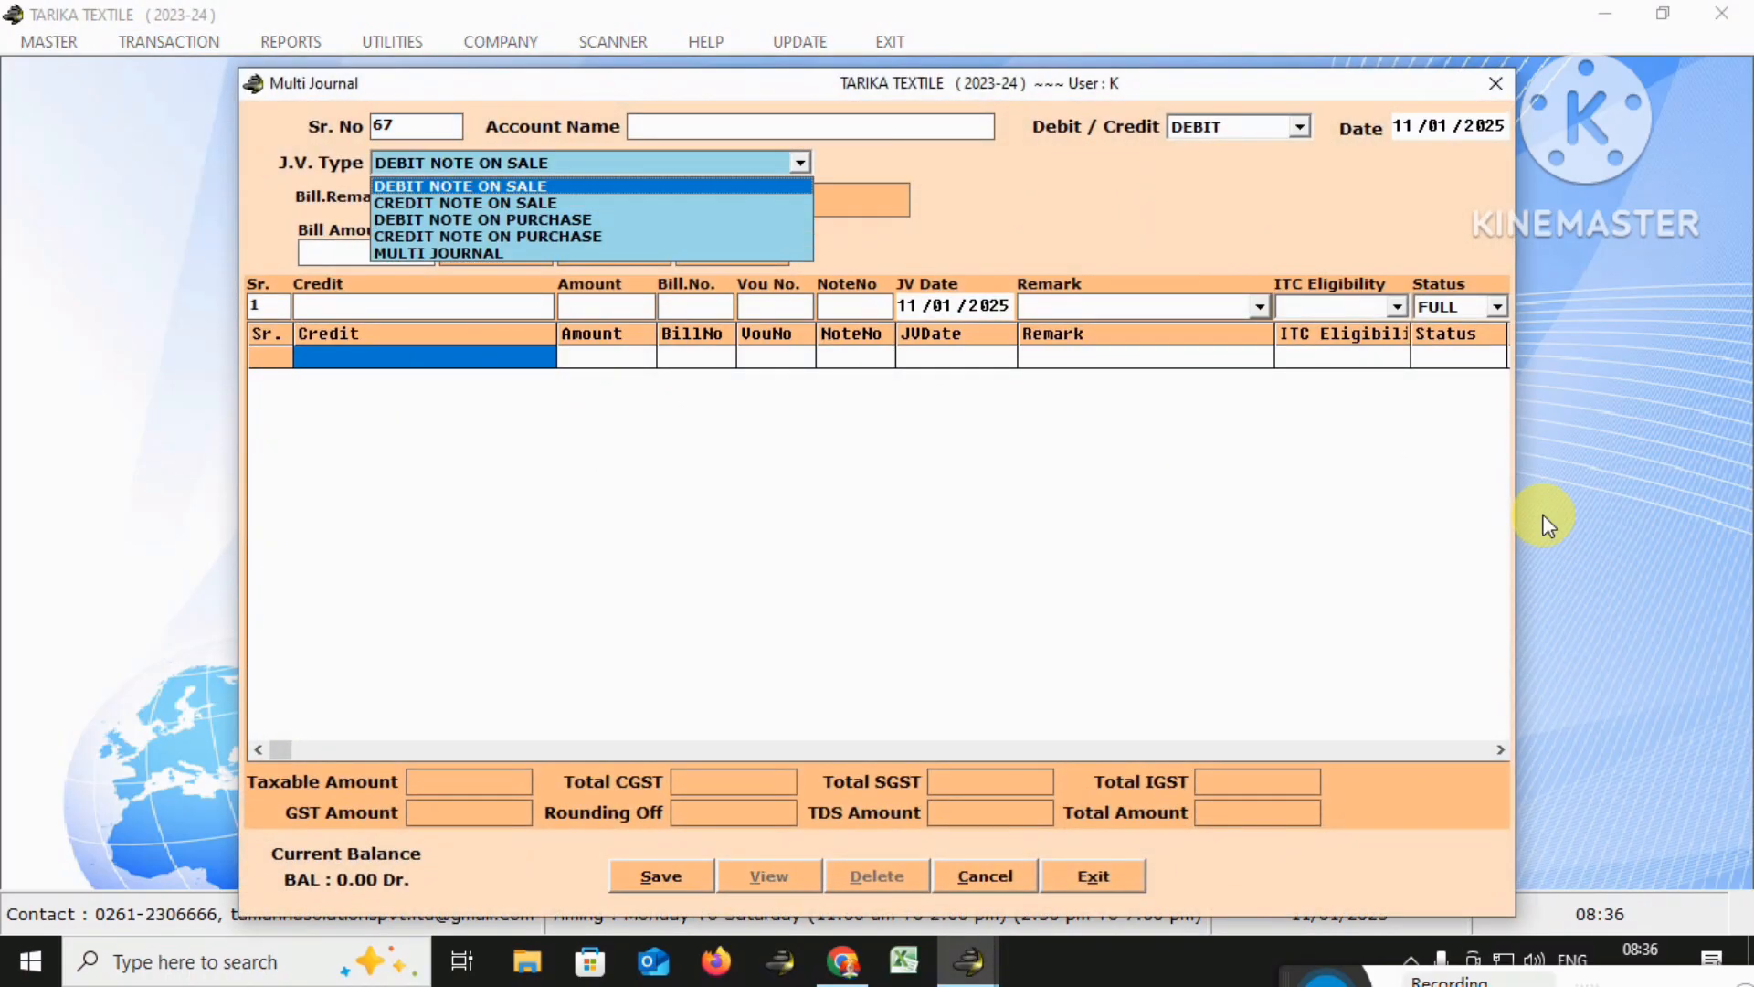
key(Down)
key(Down)
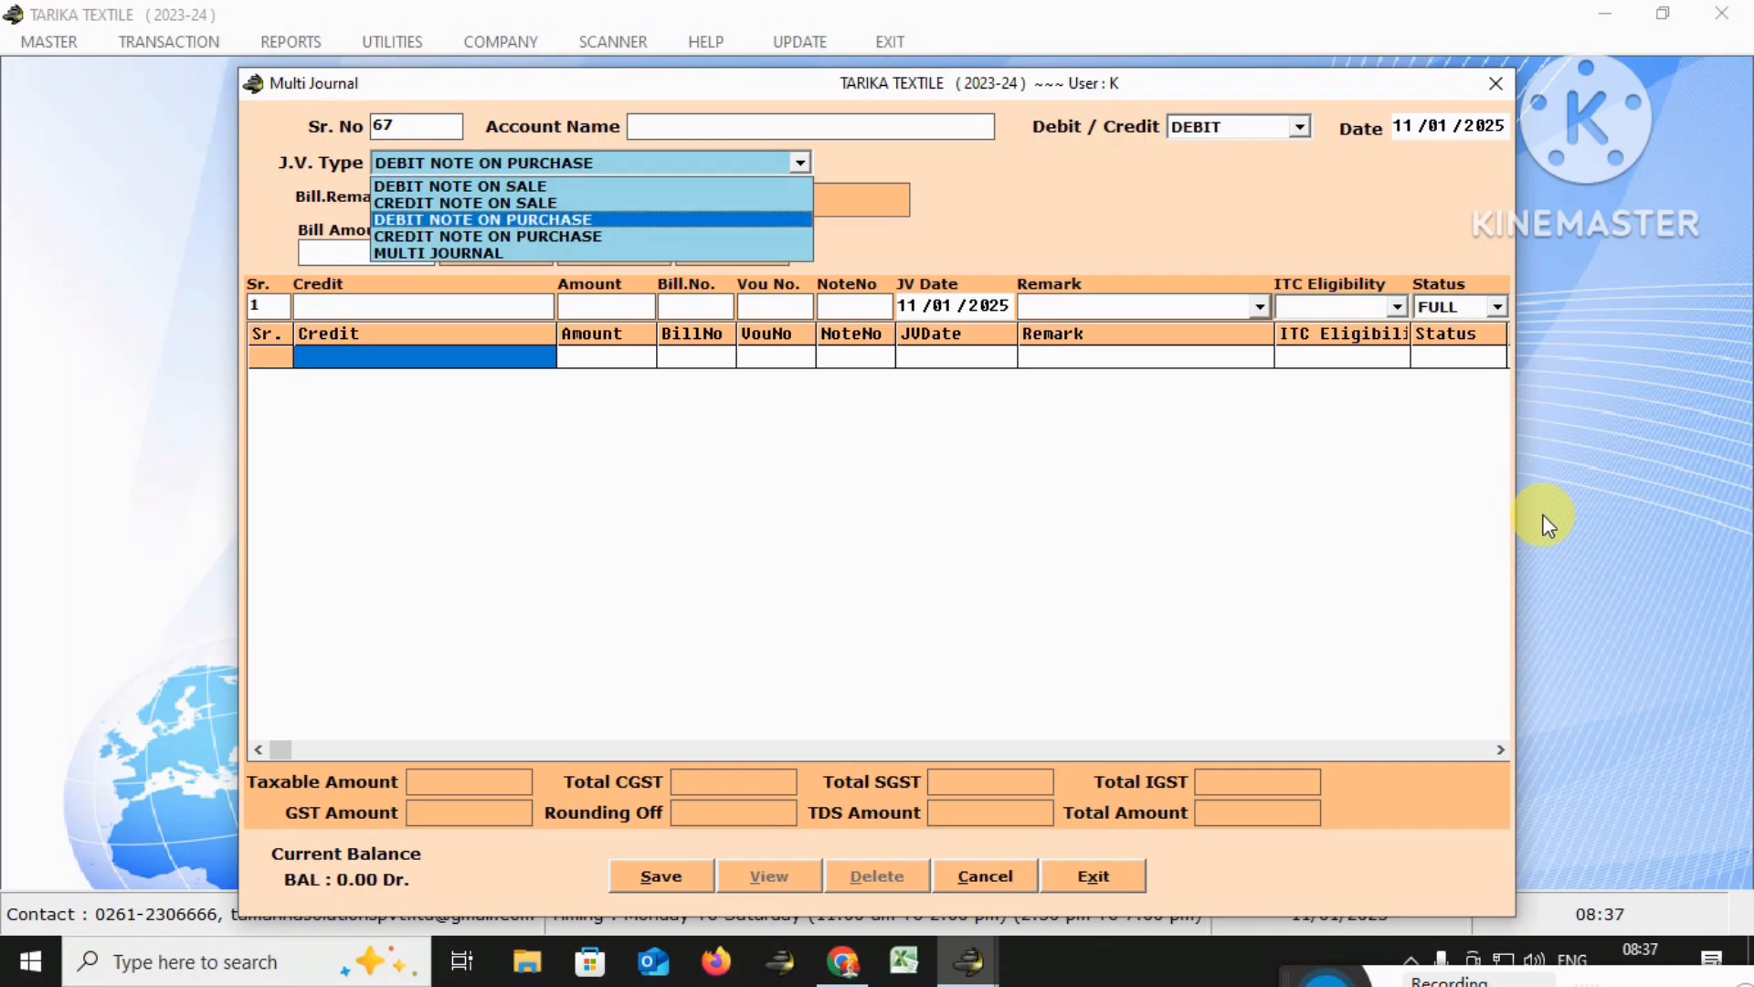
Switch to the Google Docs notes, review the Debit Note On Purchase definition and supplier discount case, and return to the voucher
click(843, 962)
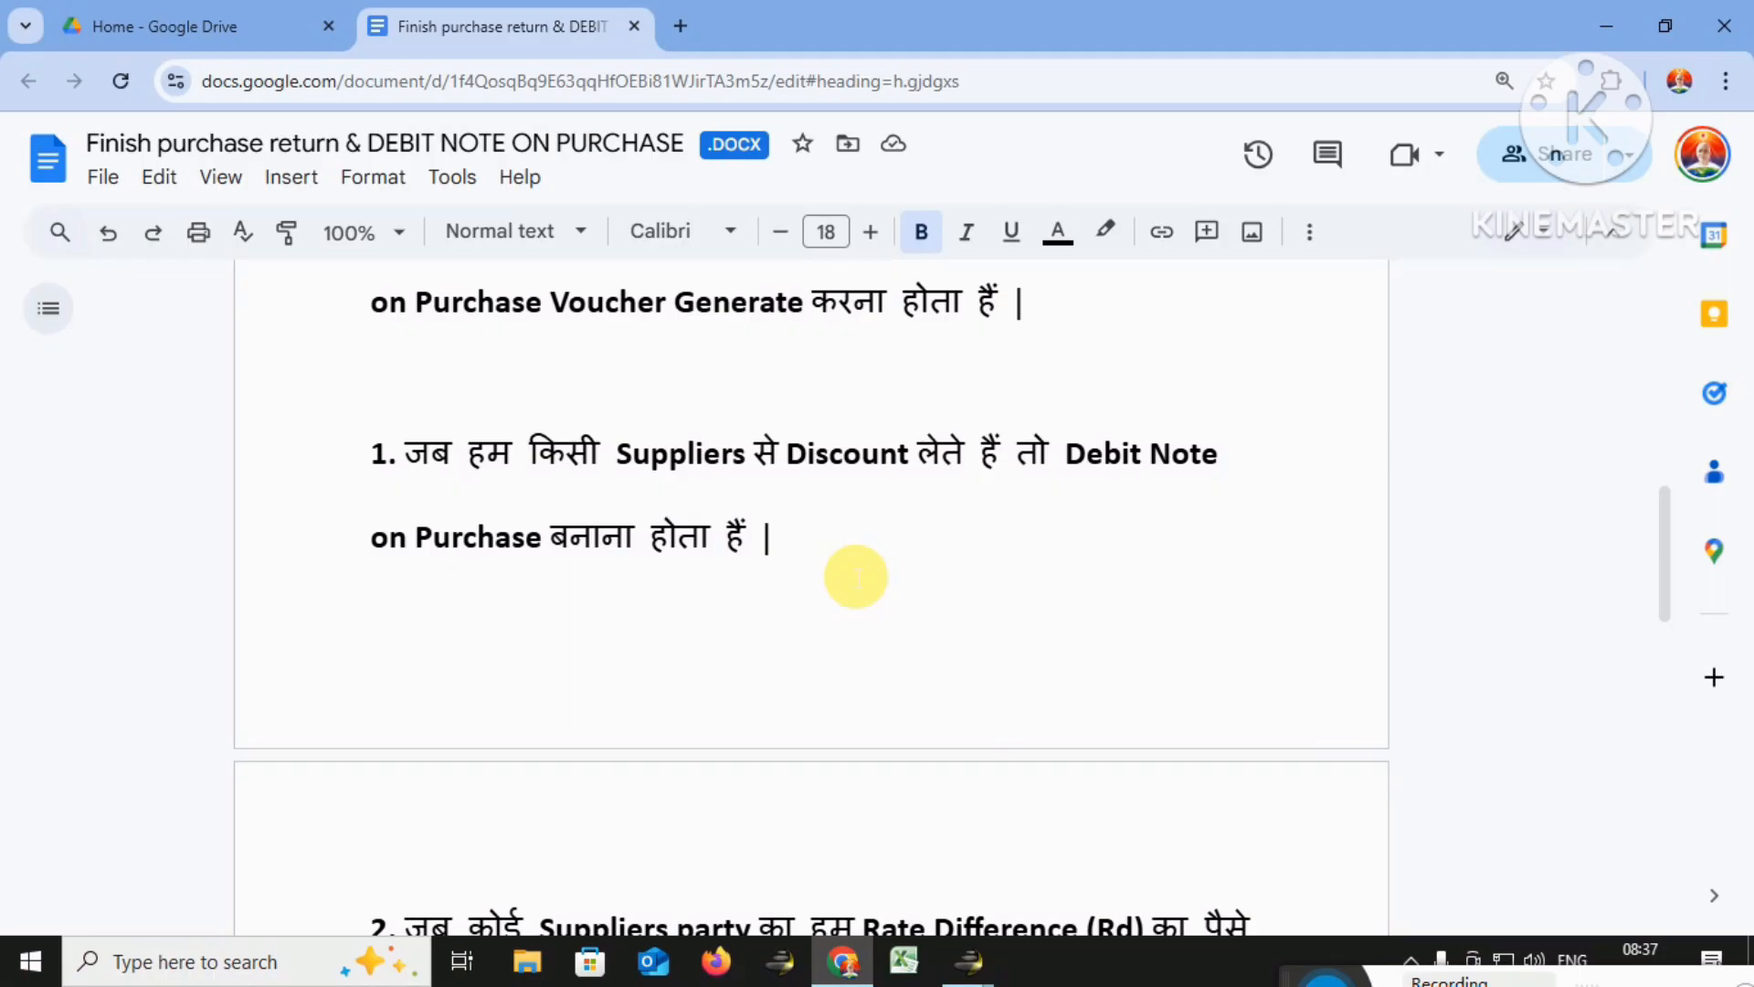
drag(1051, 449, 1245, 457)
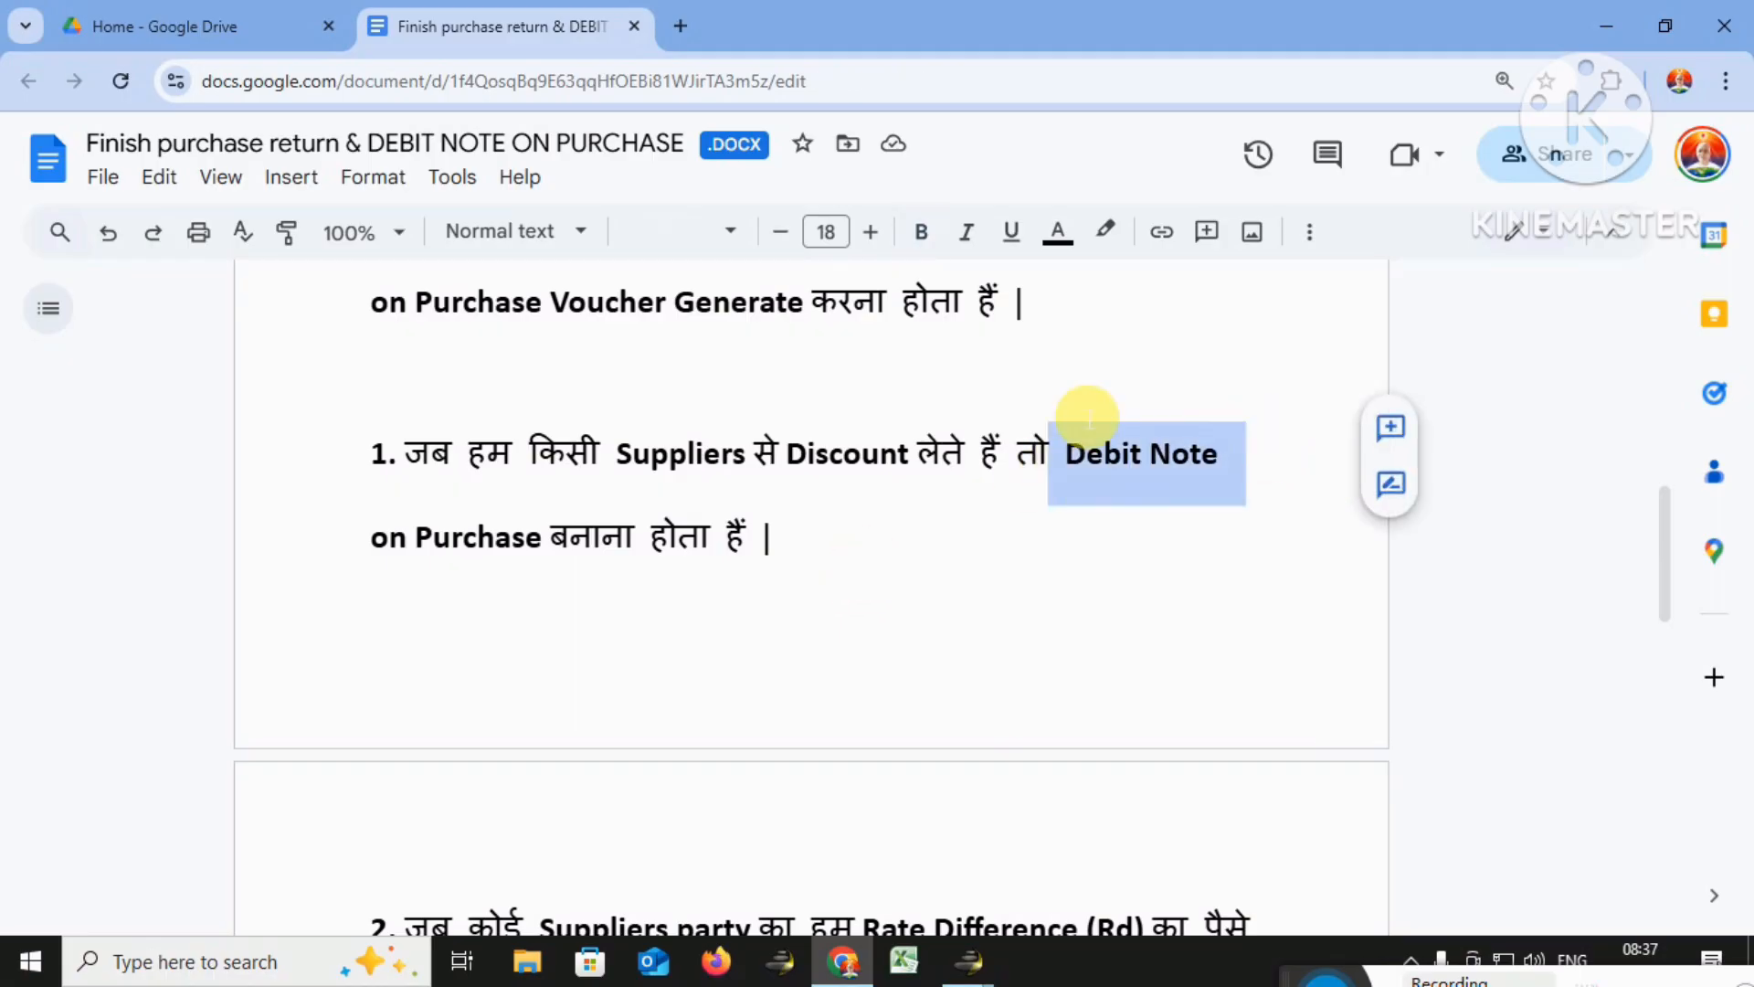
scroll(1090, 419, up, 3)
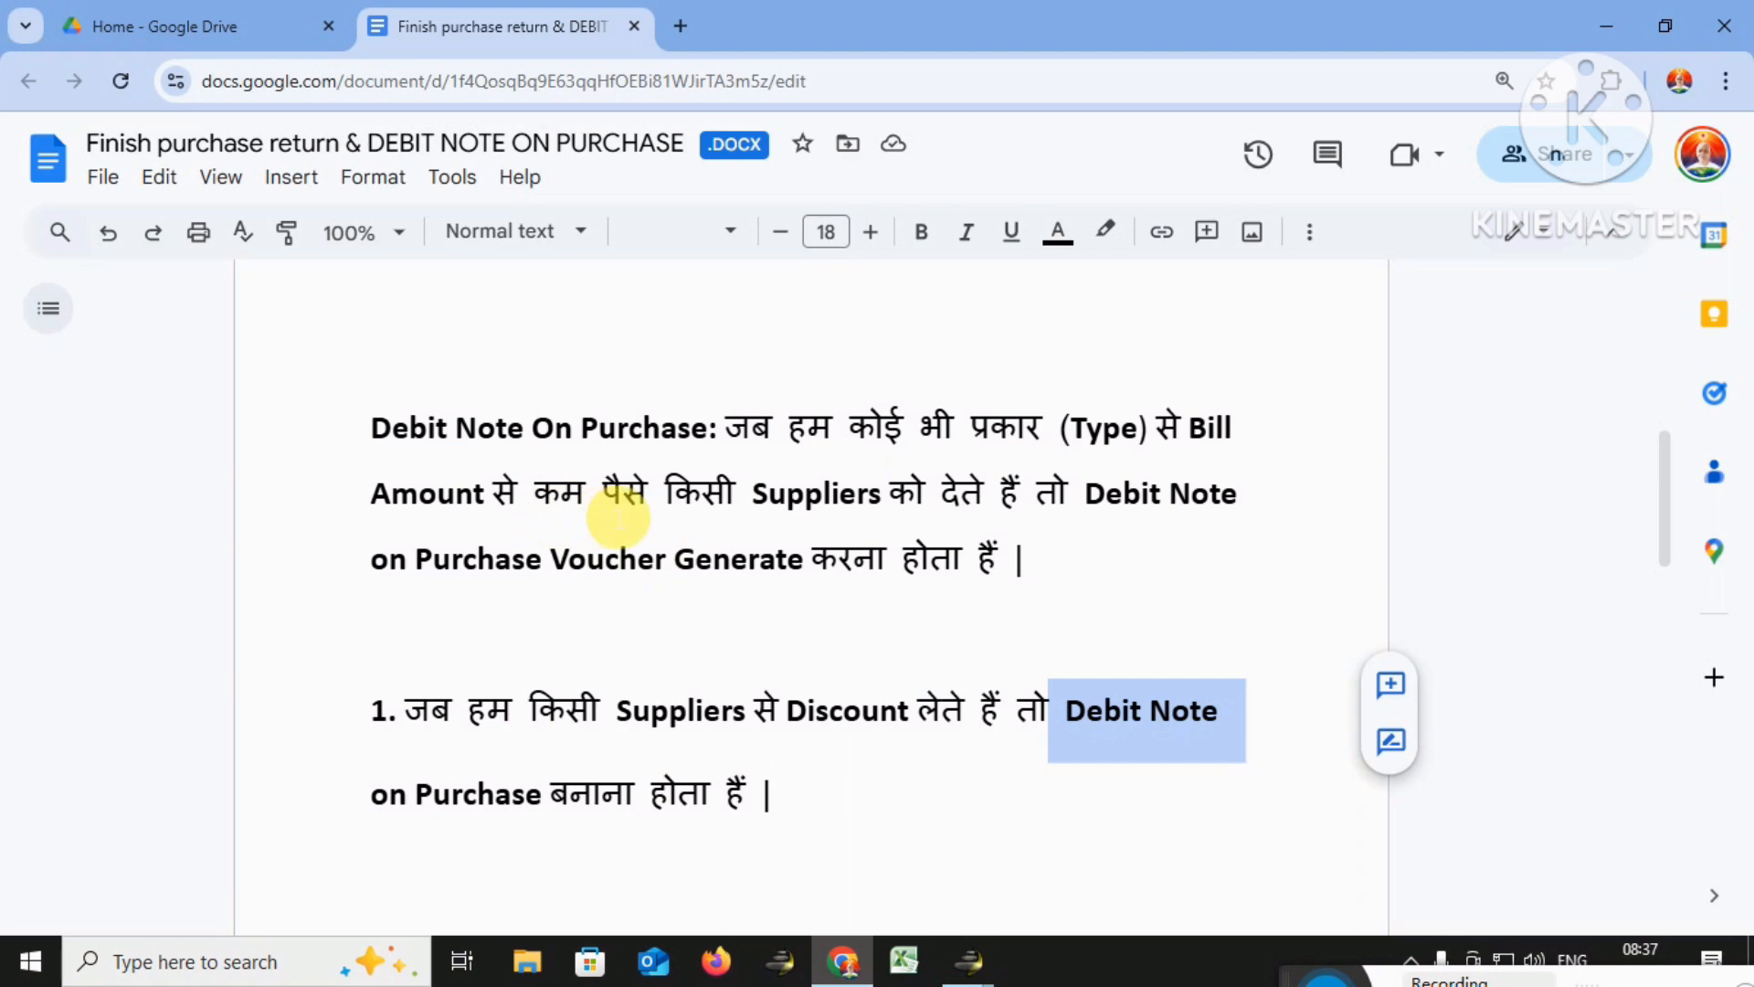
key(alt+Tab)
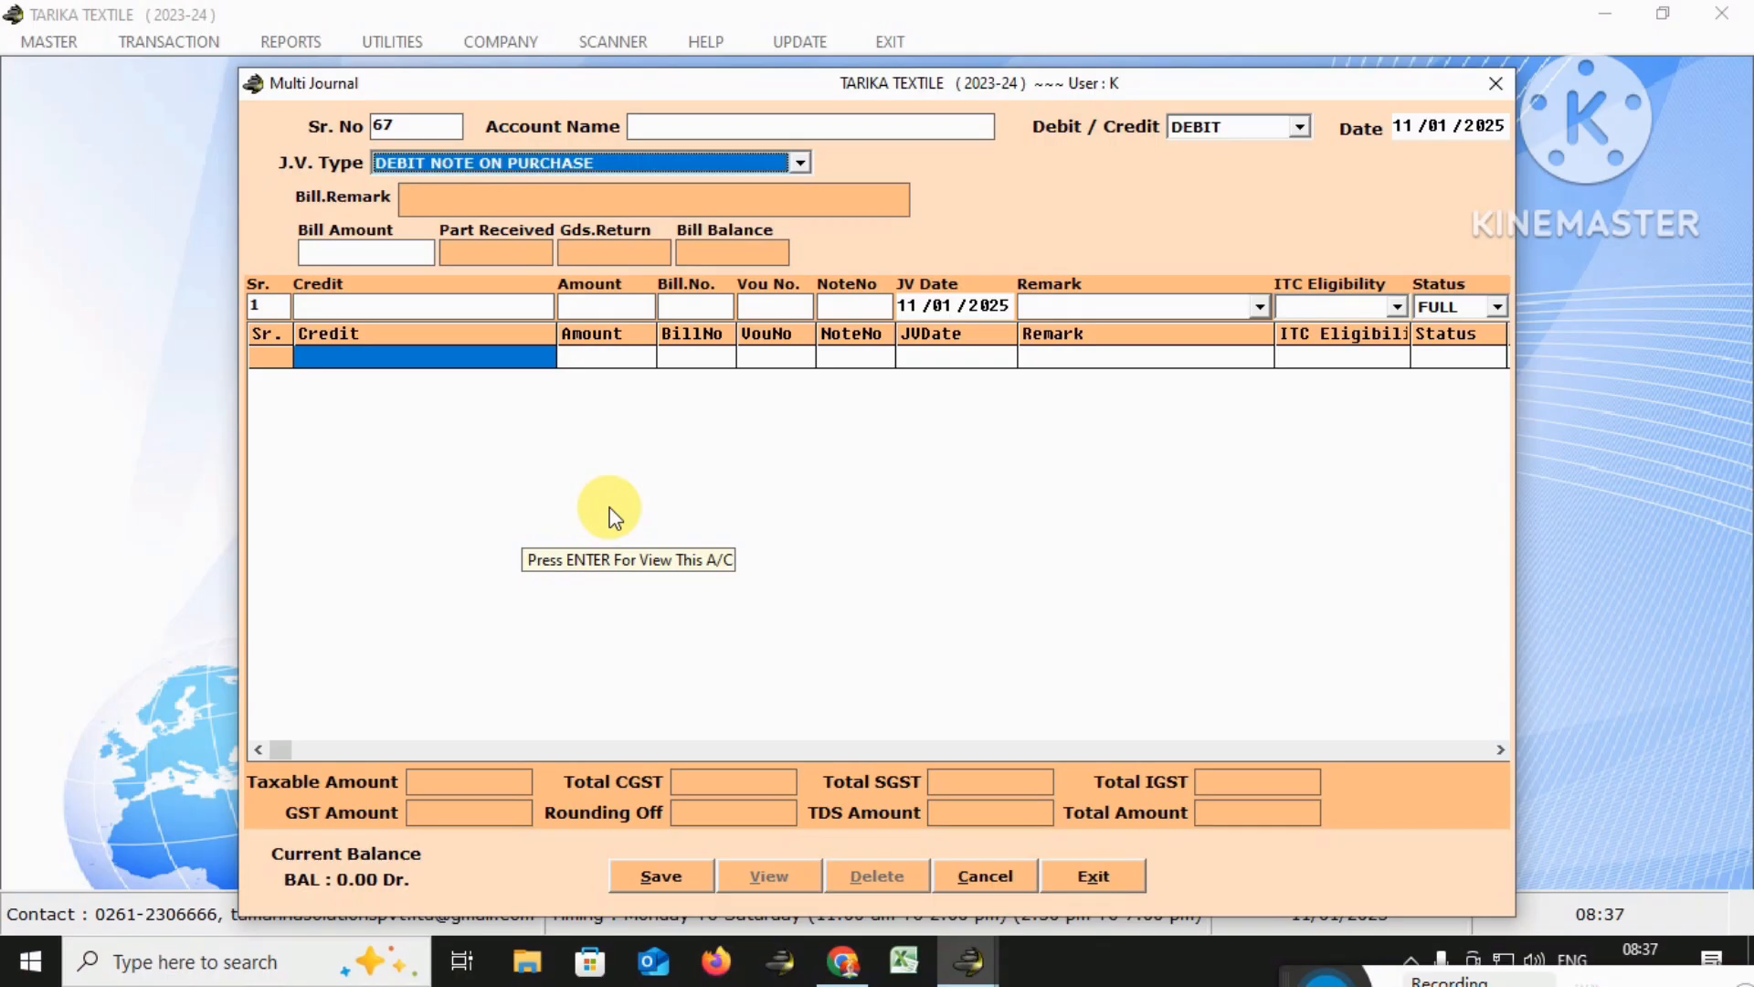
Choose the Sundry Creditors account JALARAM FASHION for the debit note and date the voucher 25/03/2024
key(Return)
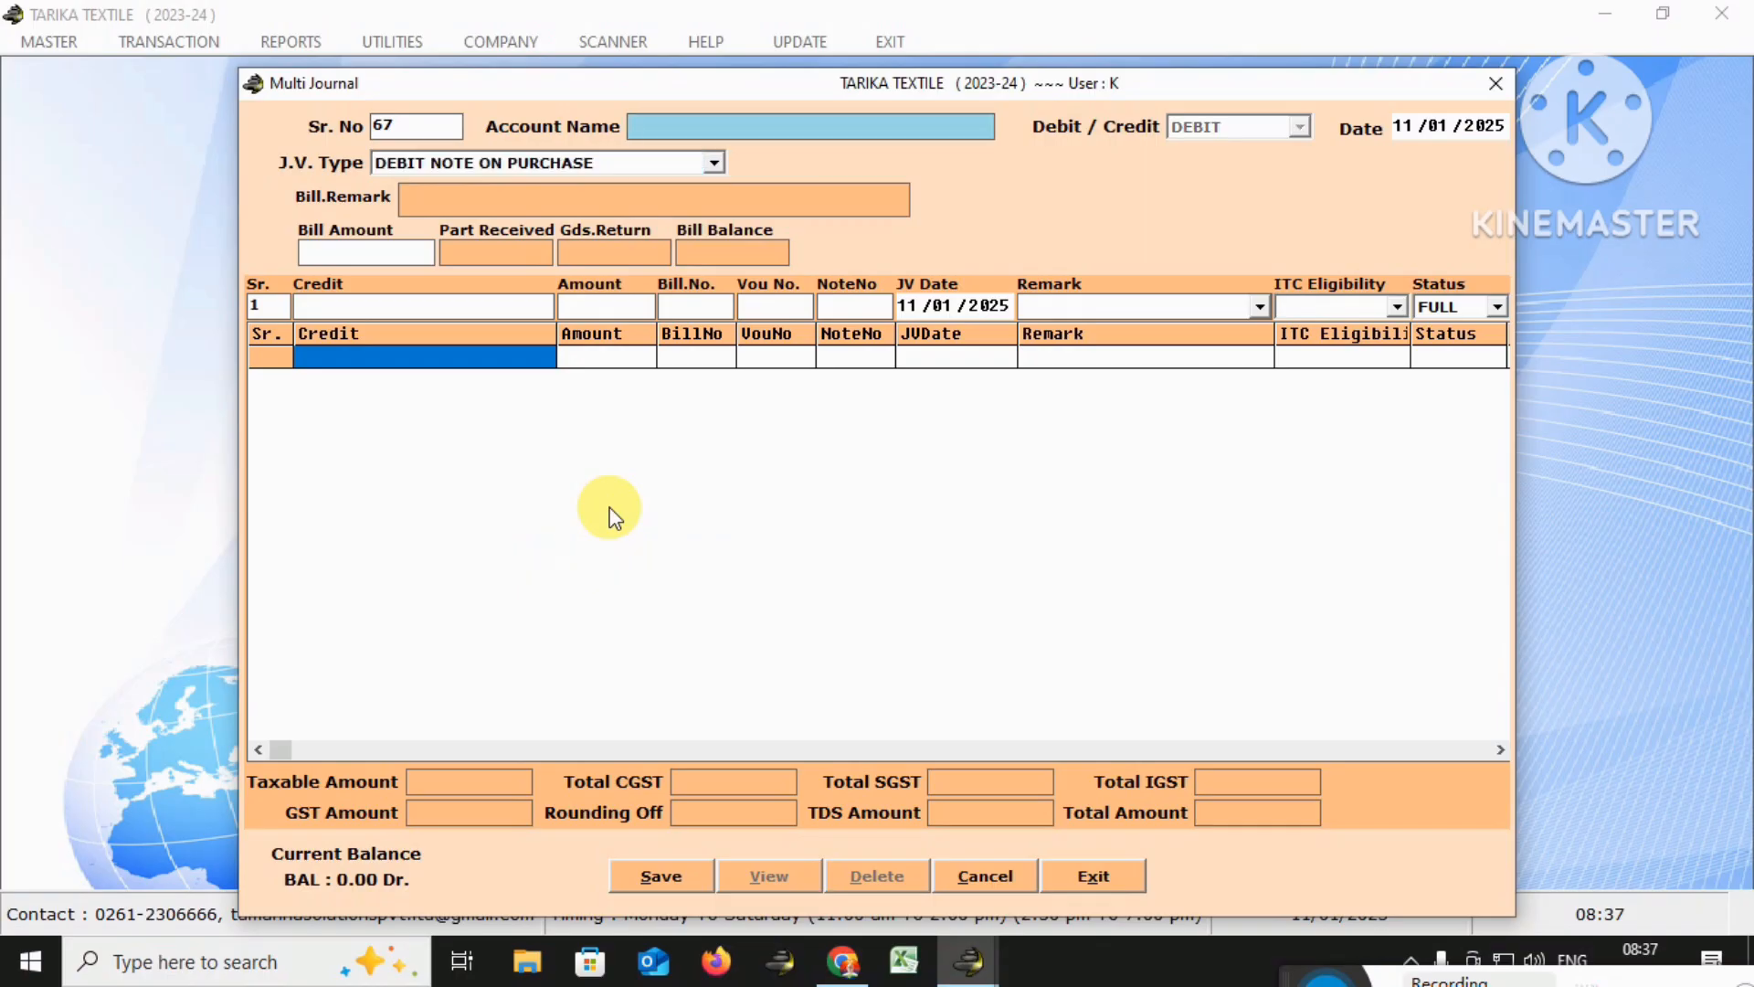
key(Return)
text(jal)
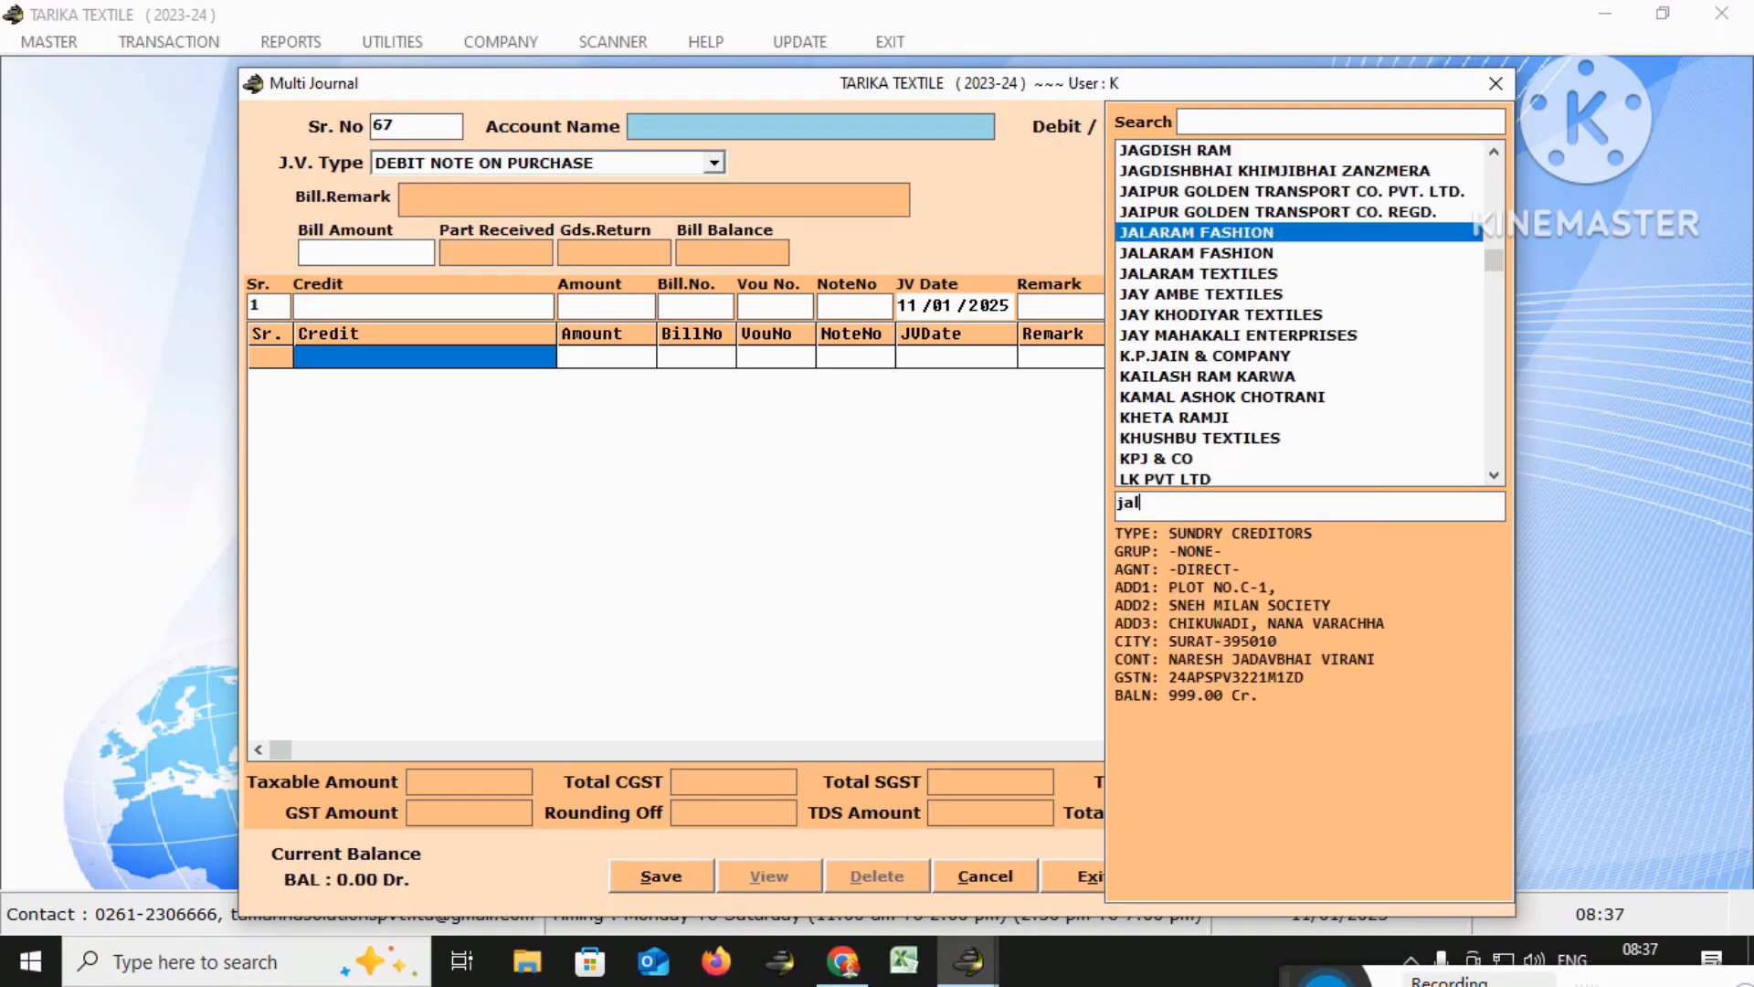
key(Return)
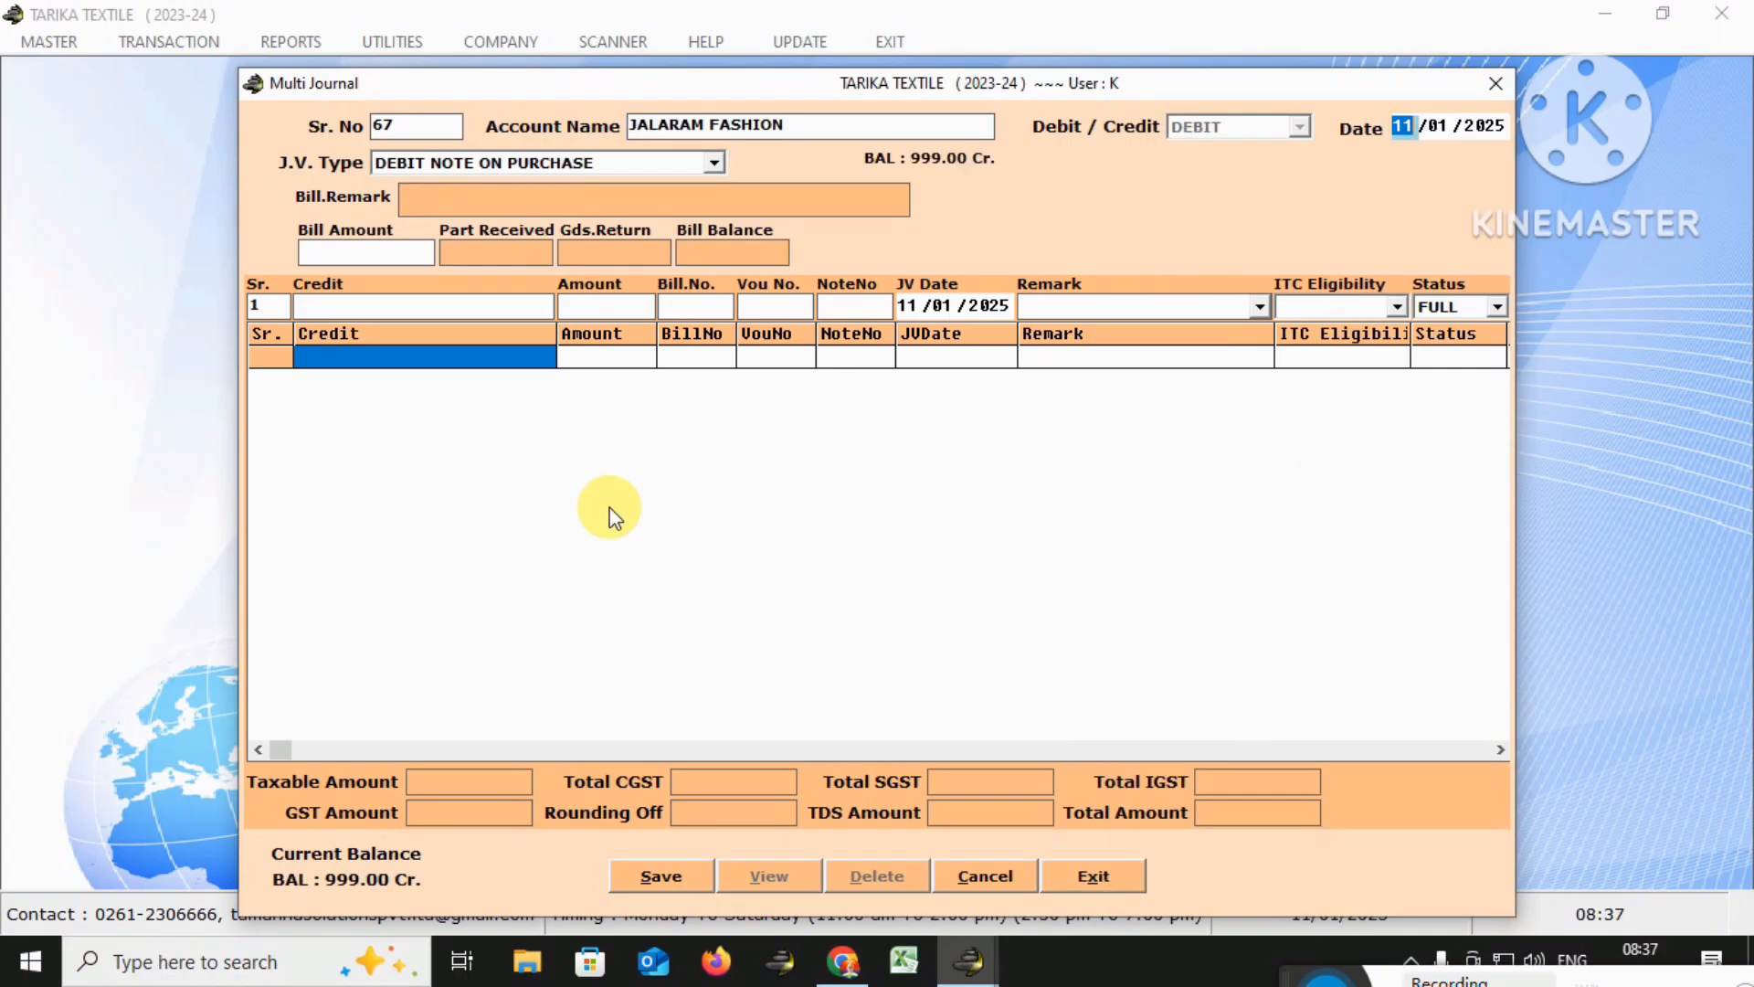
text(25032024)
key(Return)
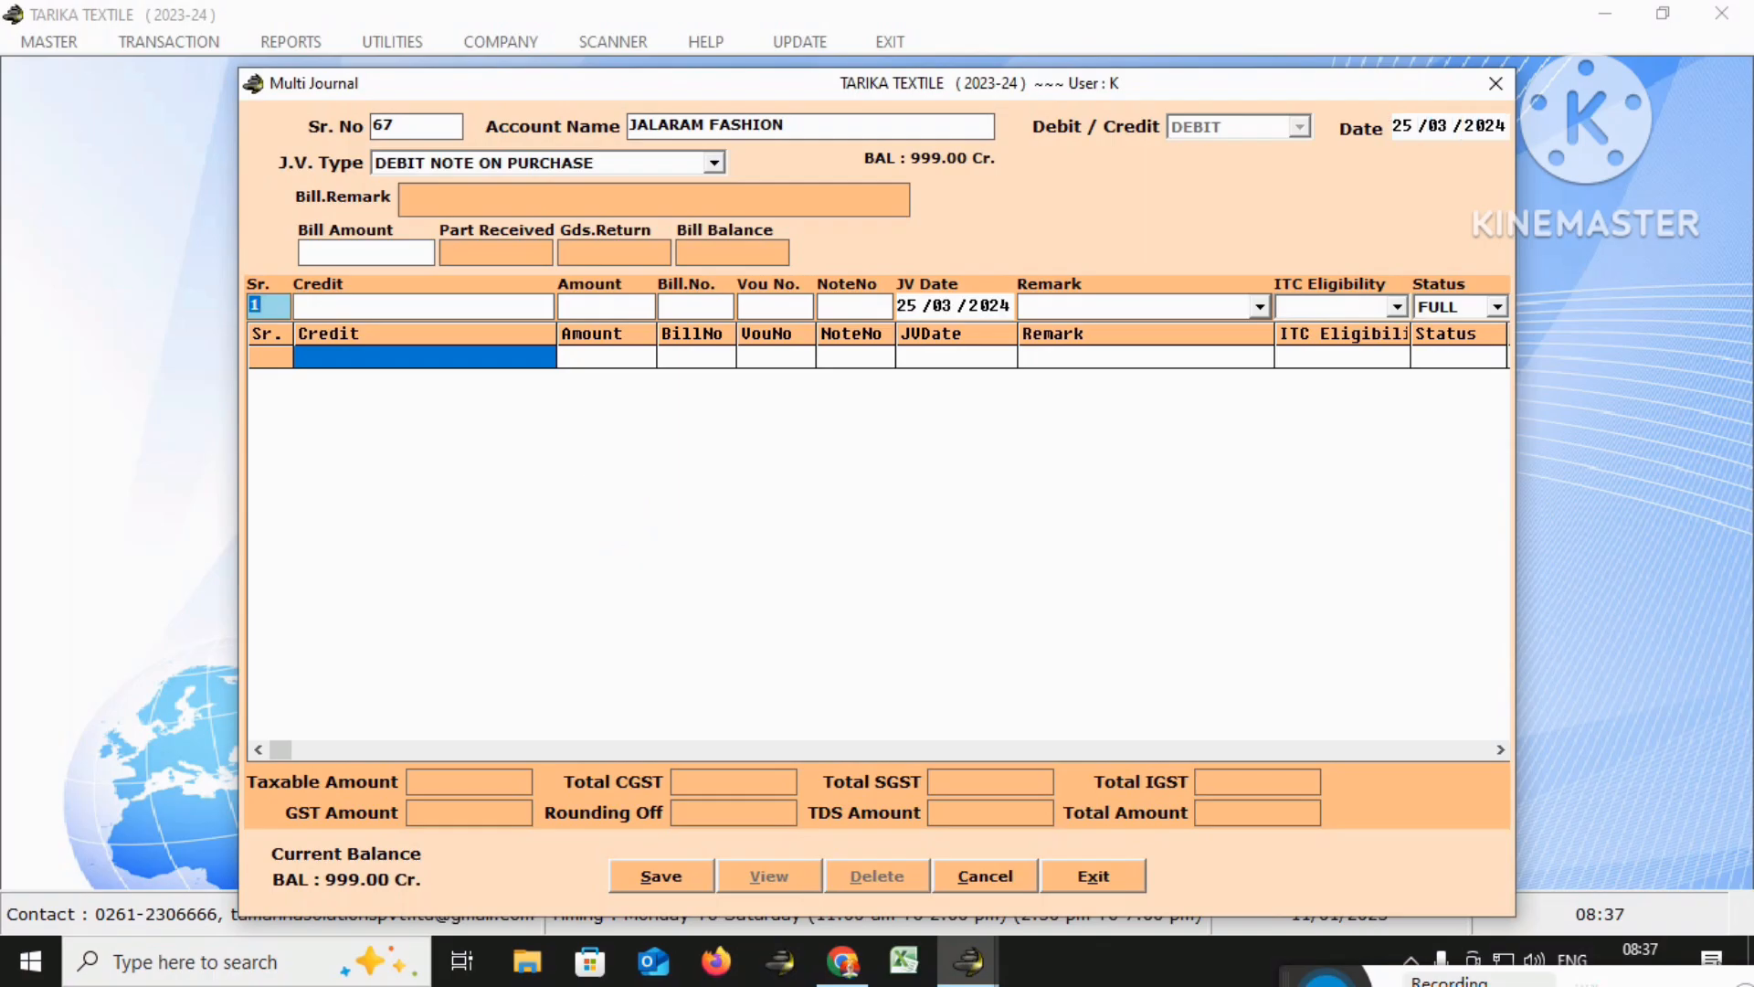
Choose DISCOUNT ON PURCHASE A/C as the credit account in the voucher's first row
key(Return)
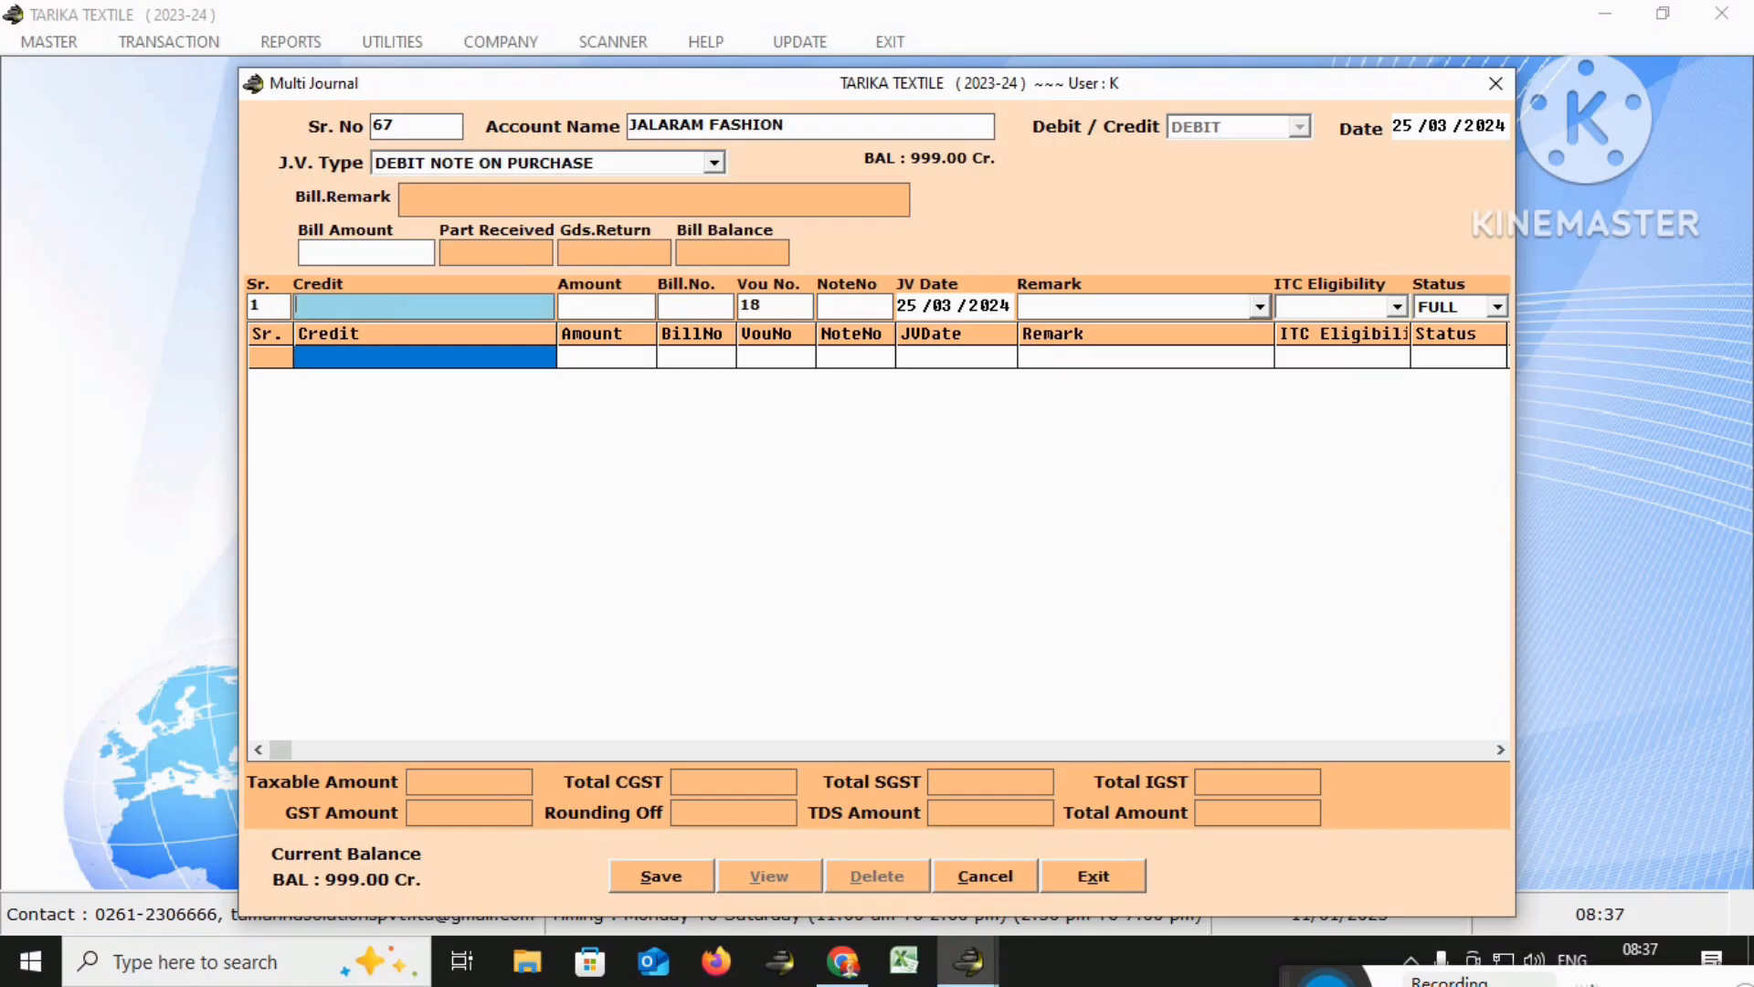
key(Return)
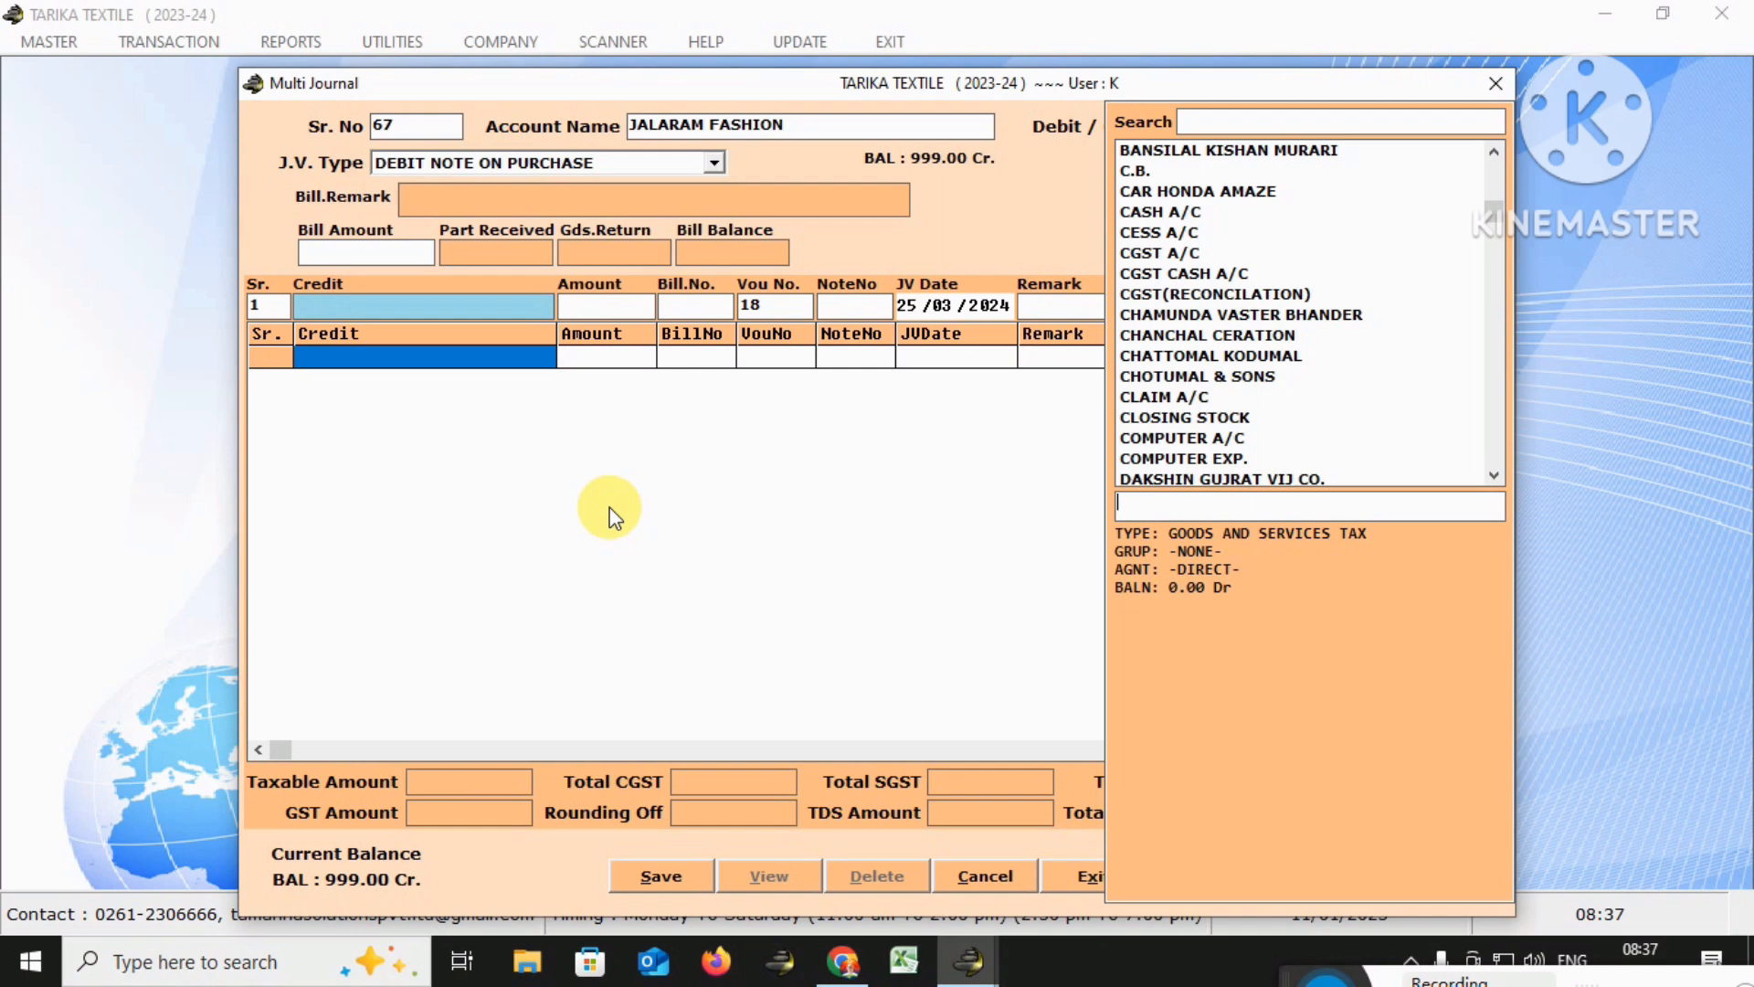
text(d)
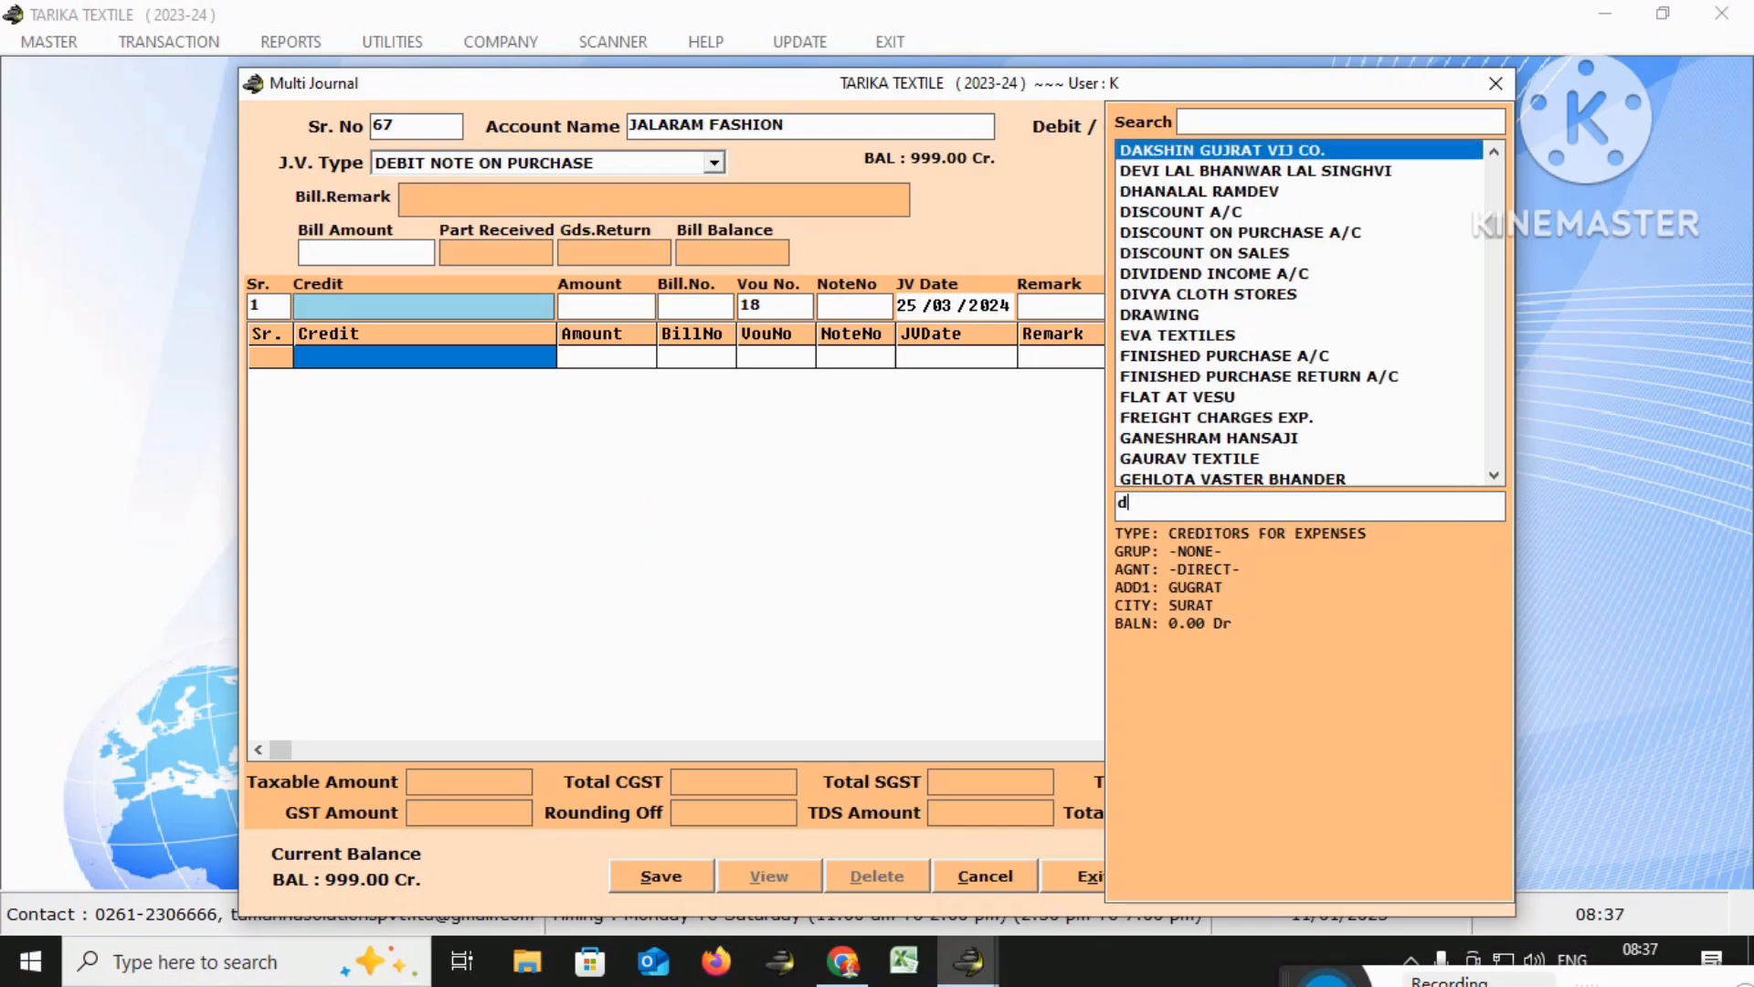
text(is)
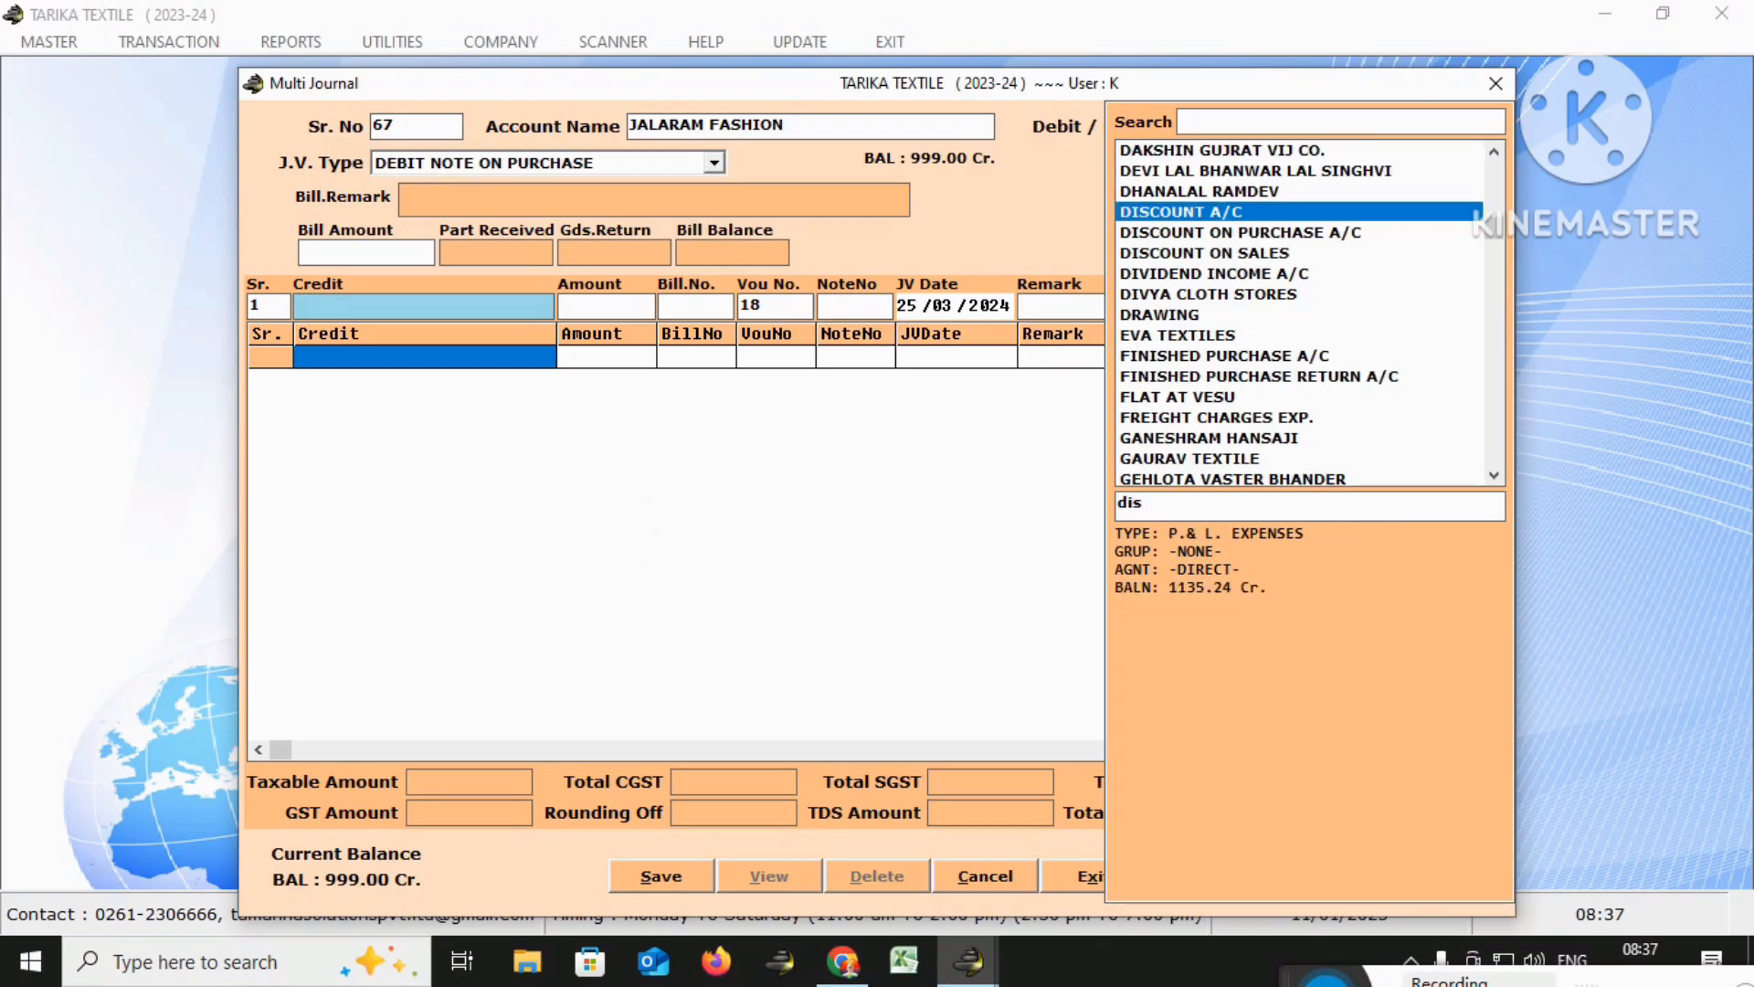
key(Down)
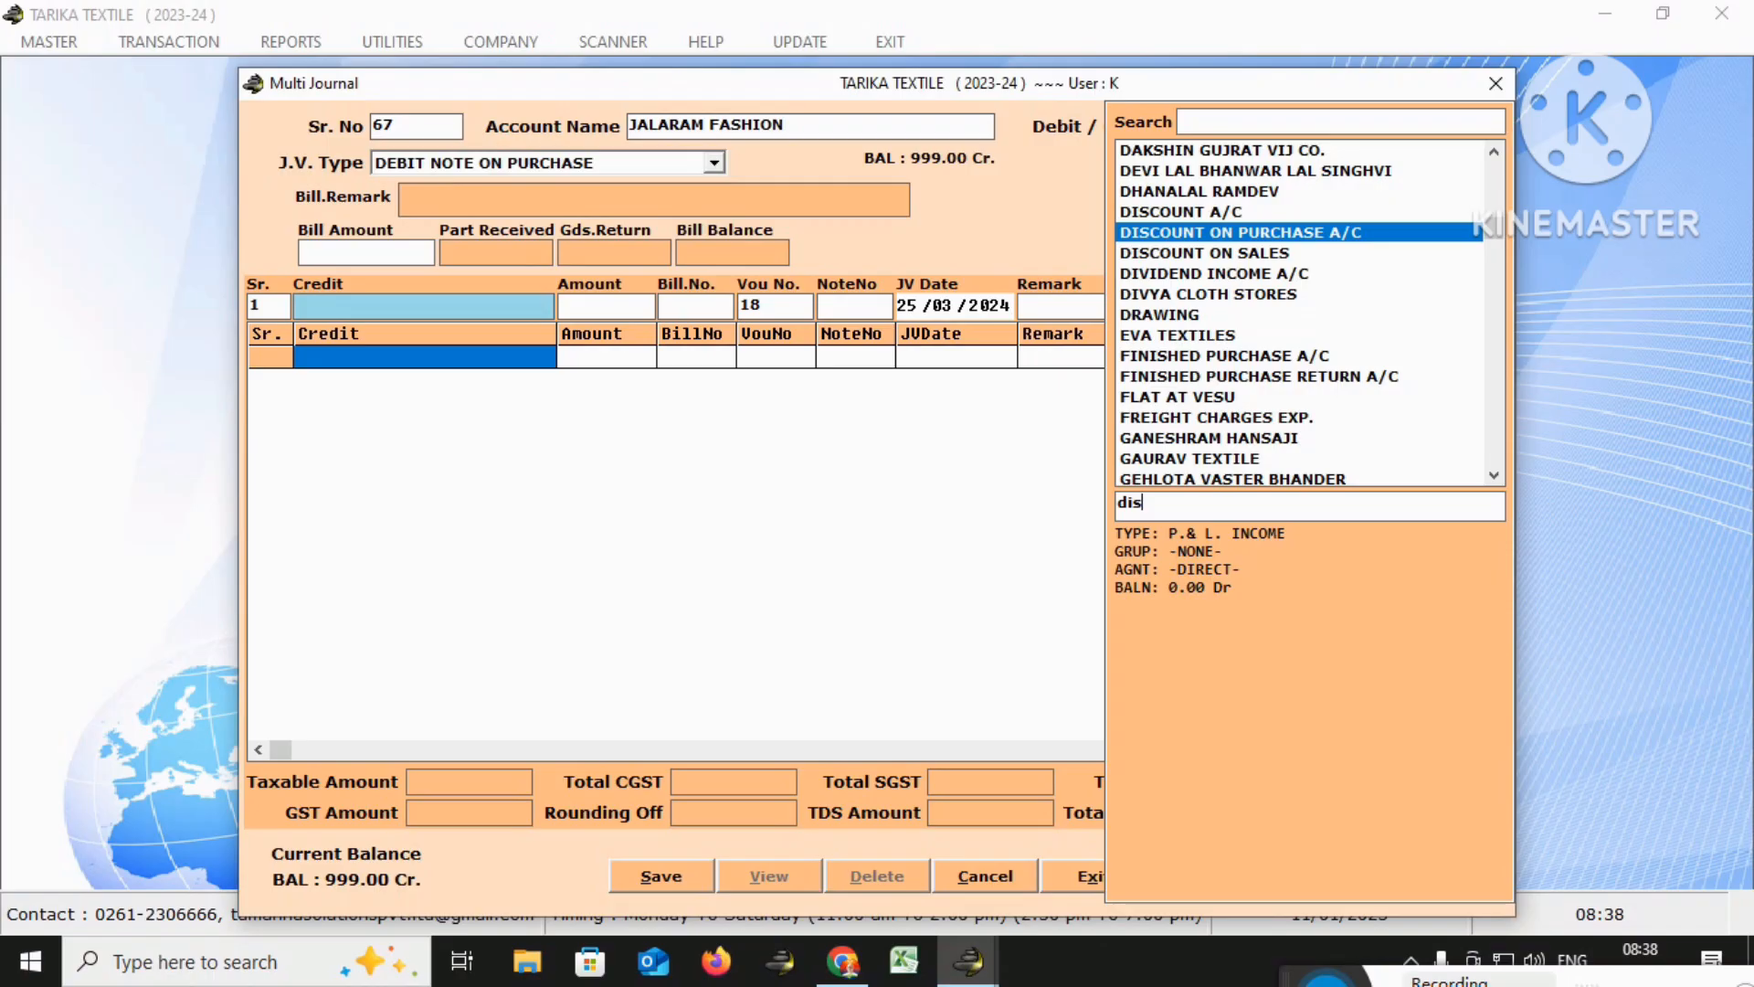
key(Return)
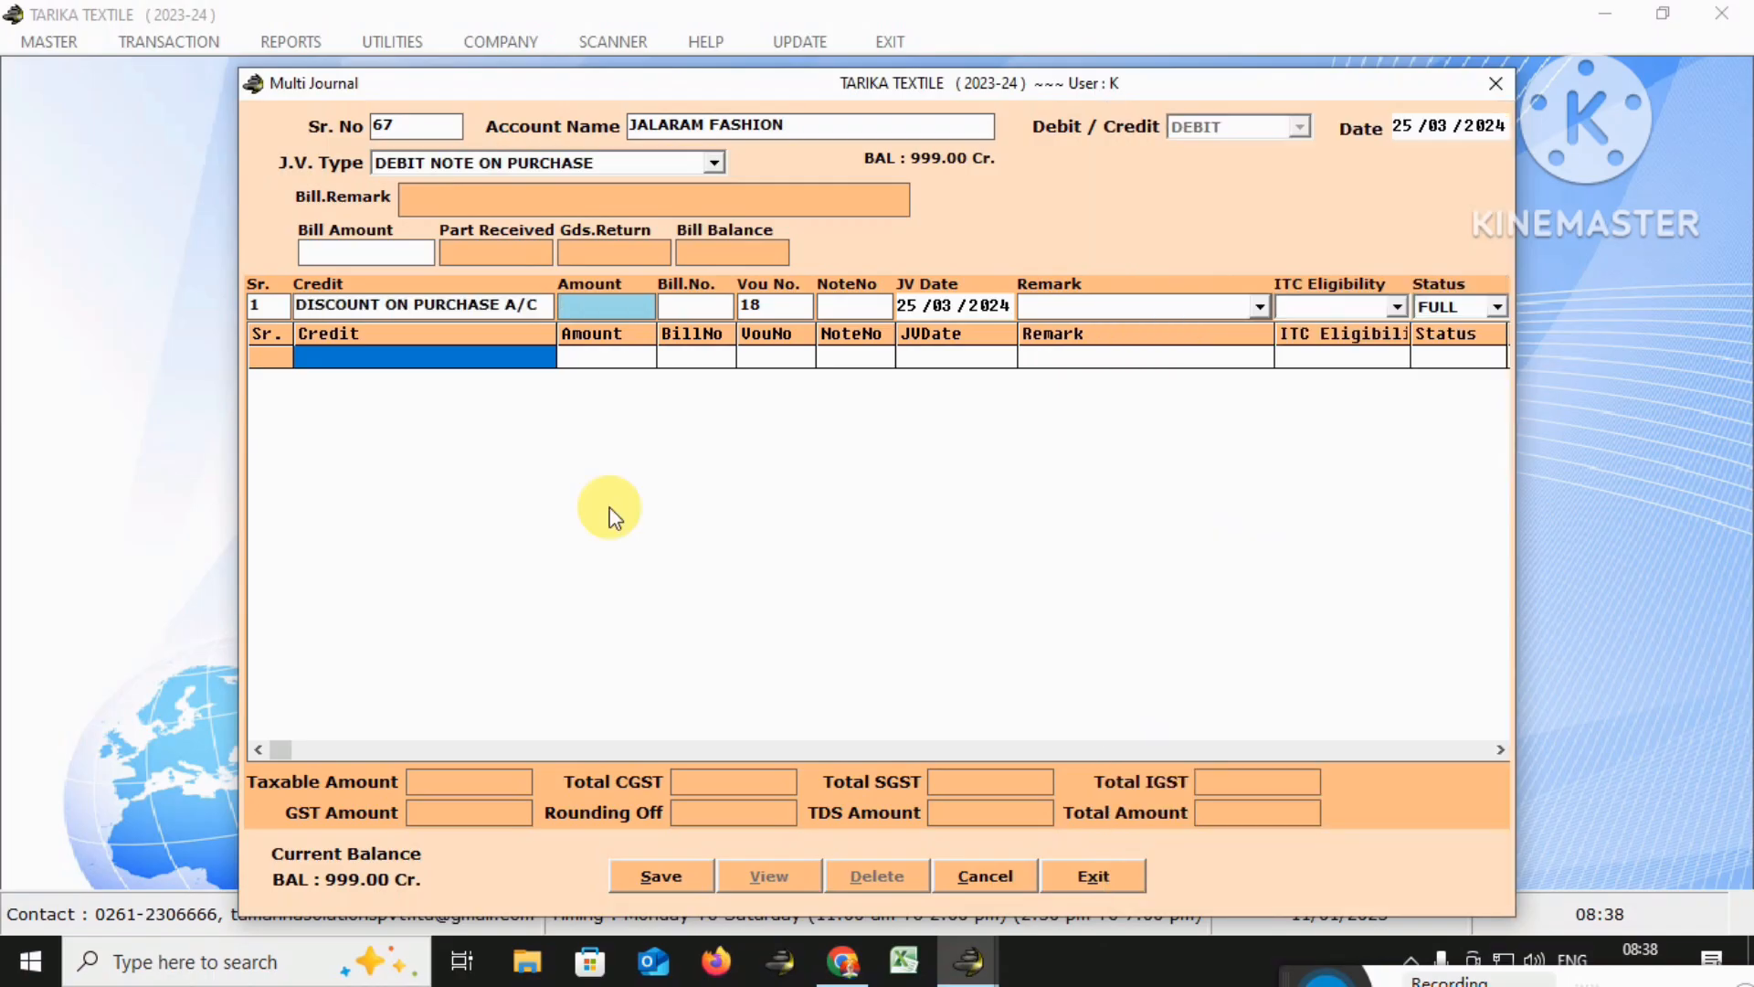
Enter an amount of 999 for the discount row and set it against bill PJ28
text(999)
key(Return)
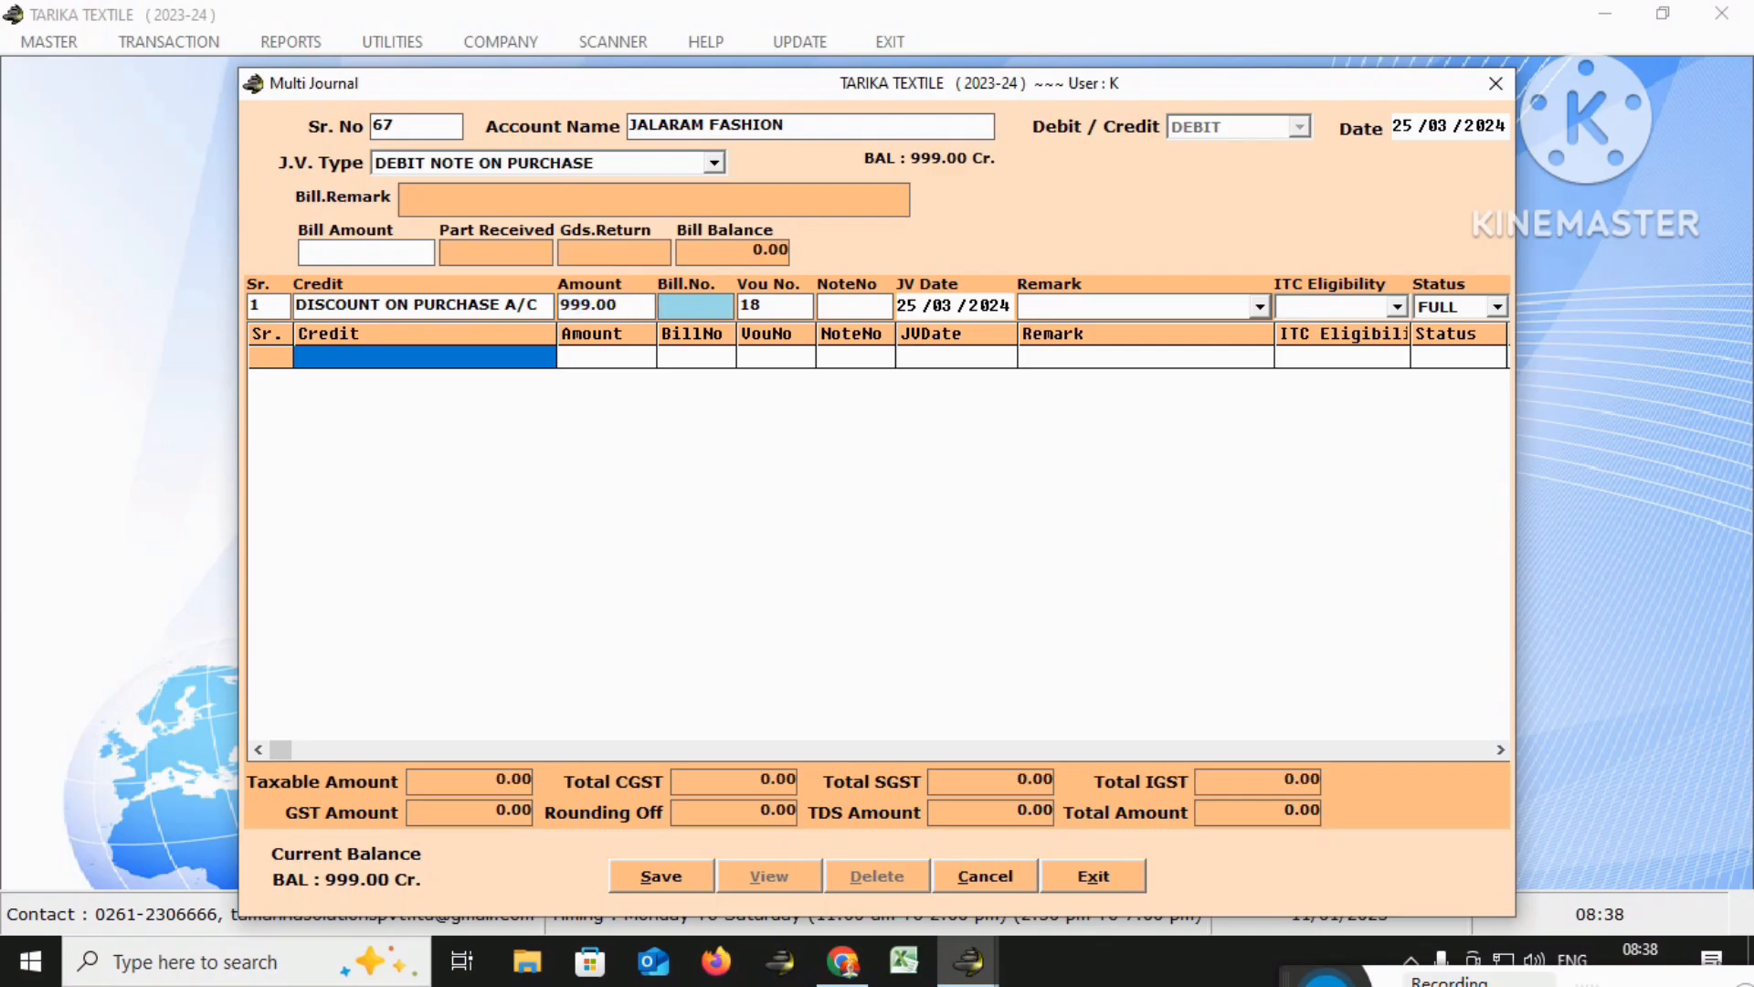
key(Return)
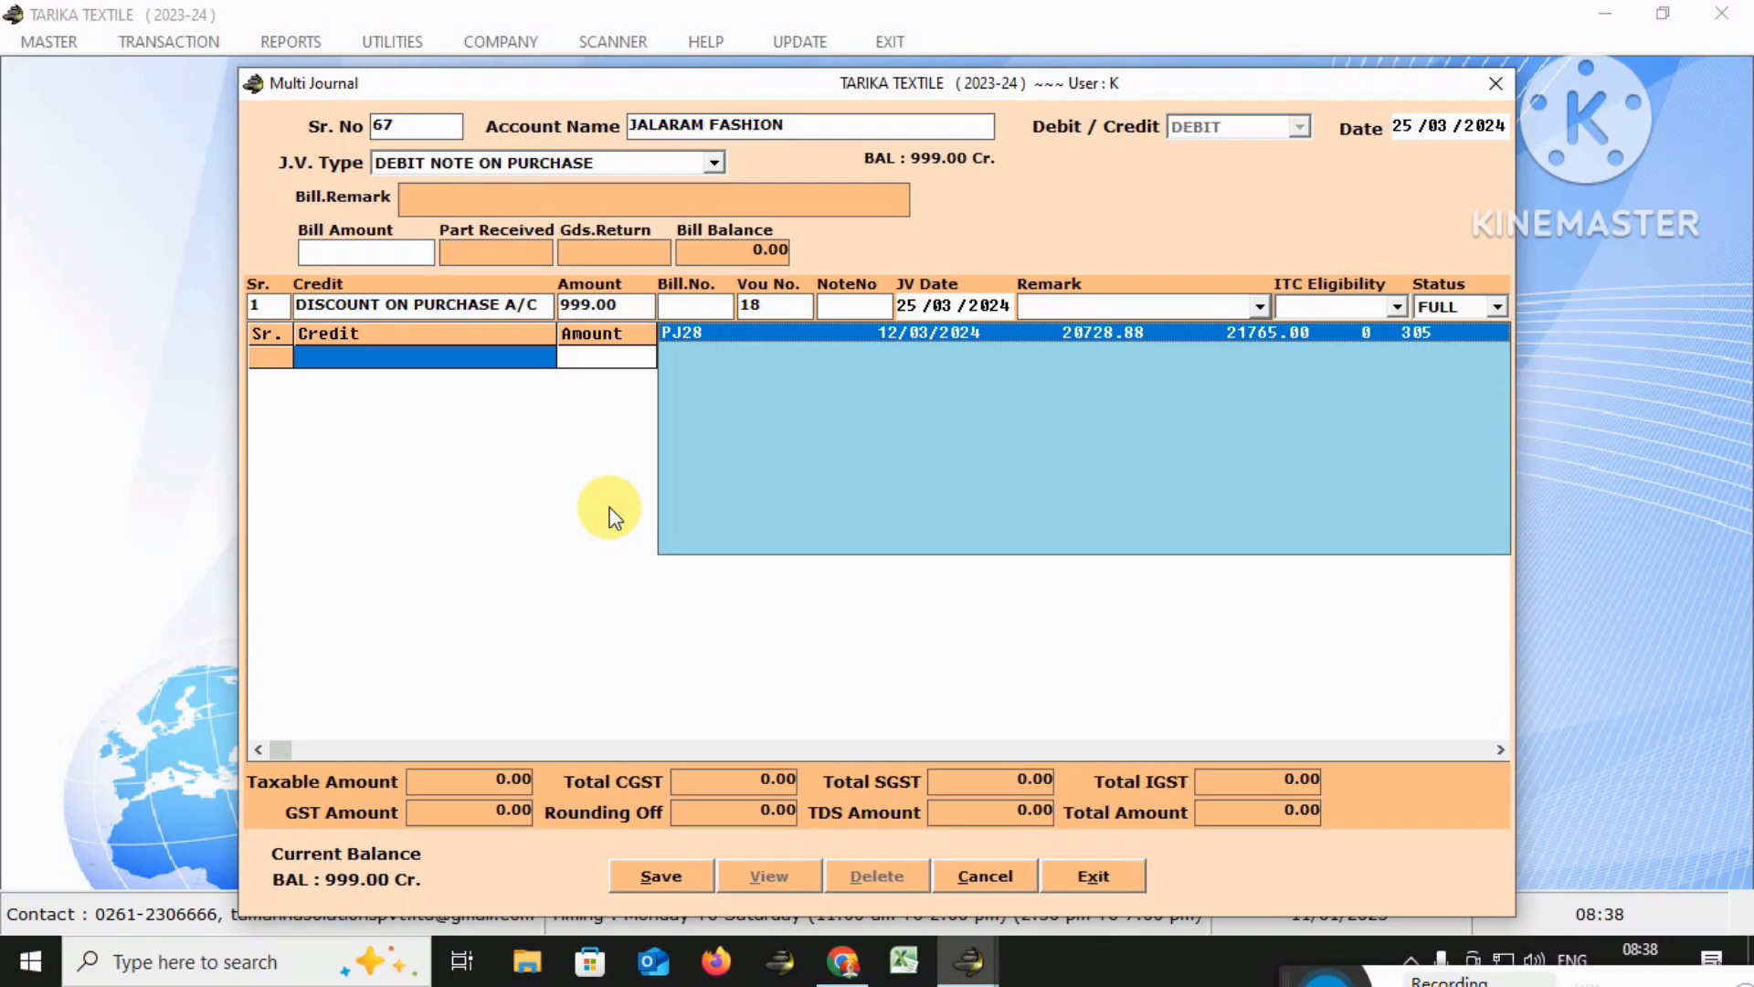
key(Return)
key(Return)
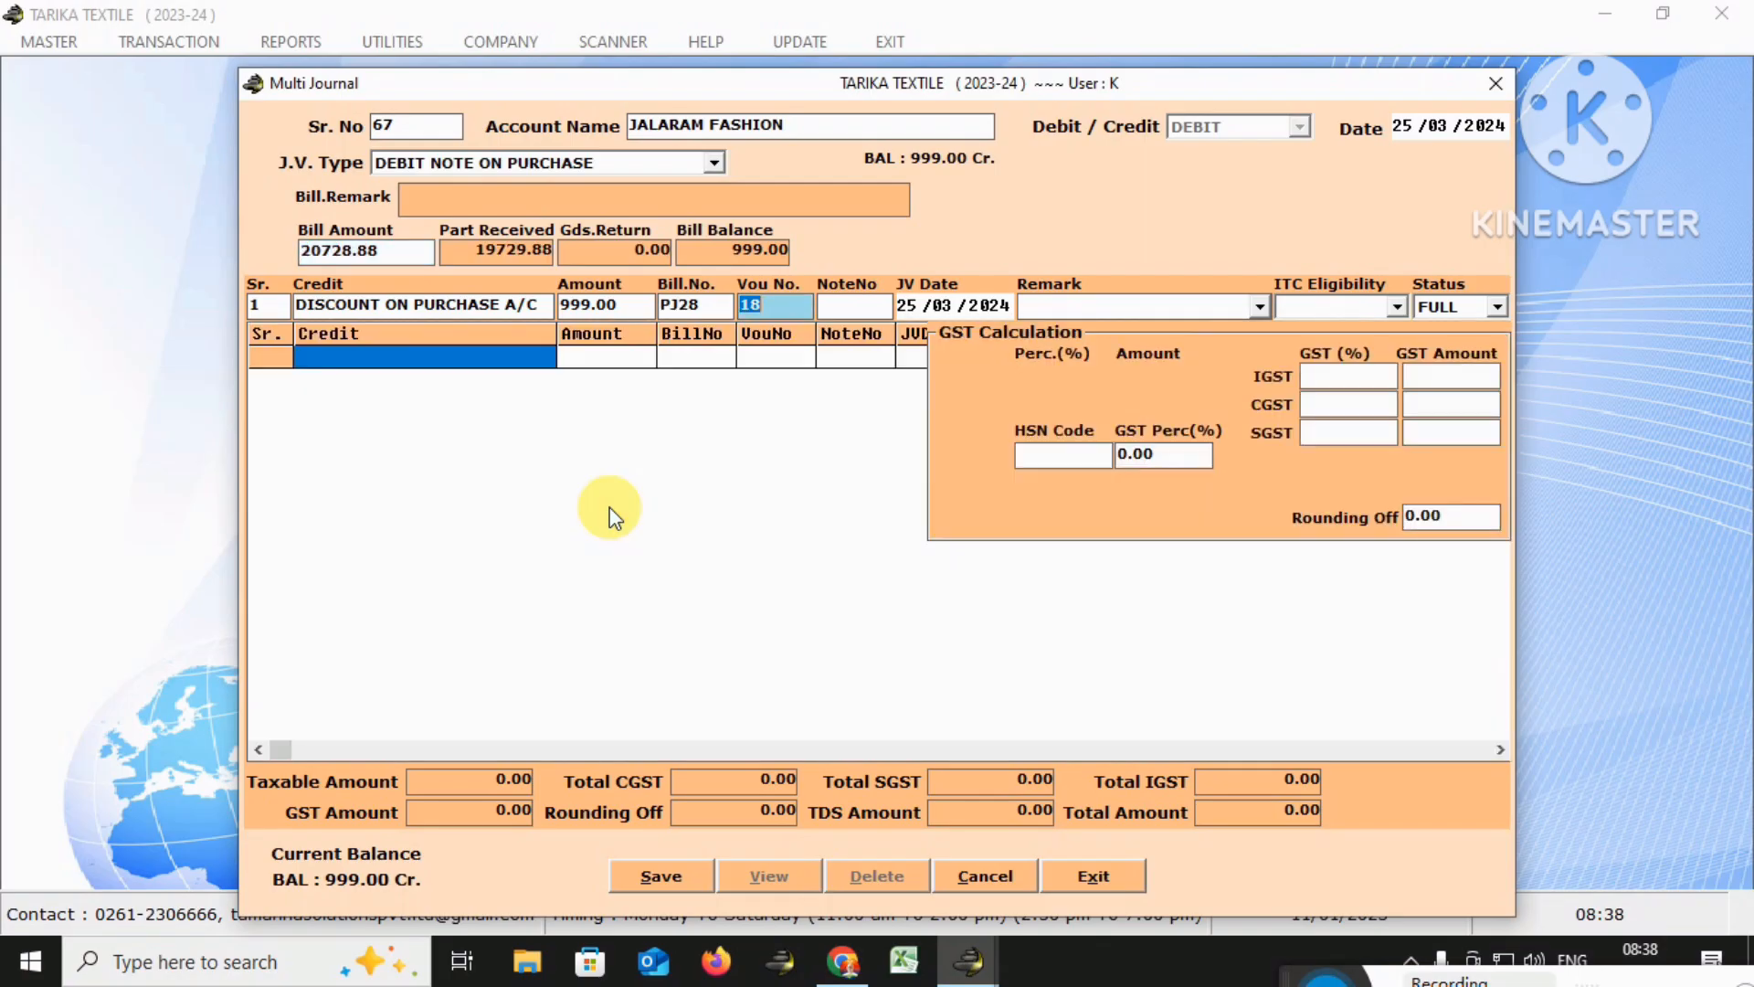
Set HSN code 5407 and 5% GST for the discount, treat the amount as GST-inclusive, and accept the calculated taxes
text(5407)
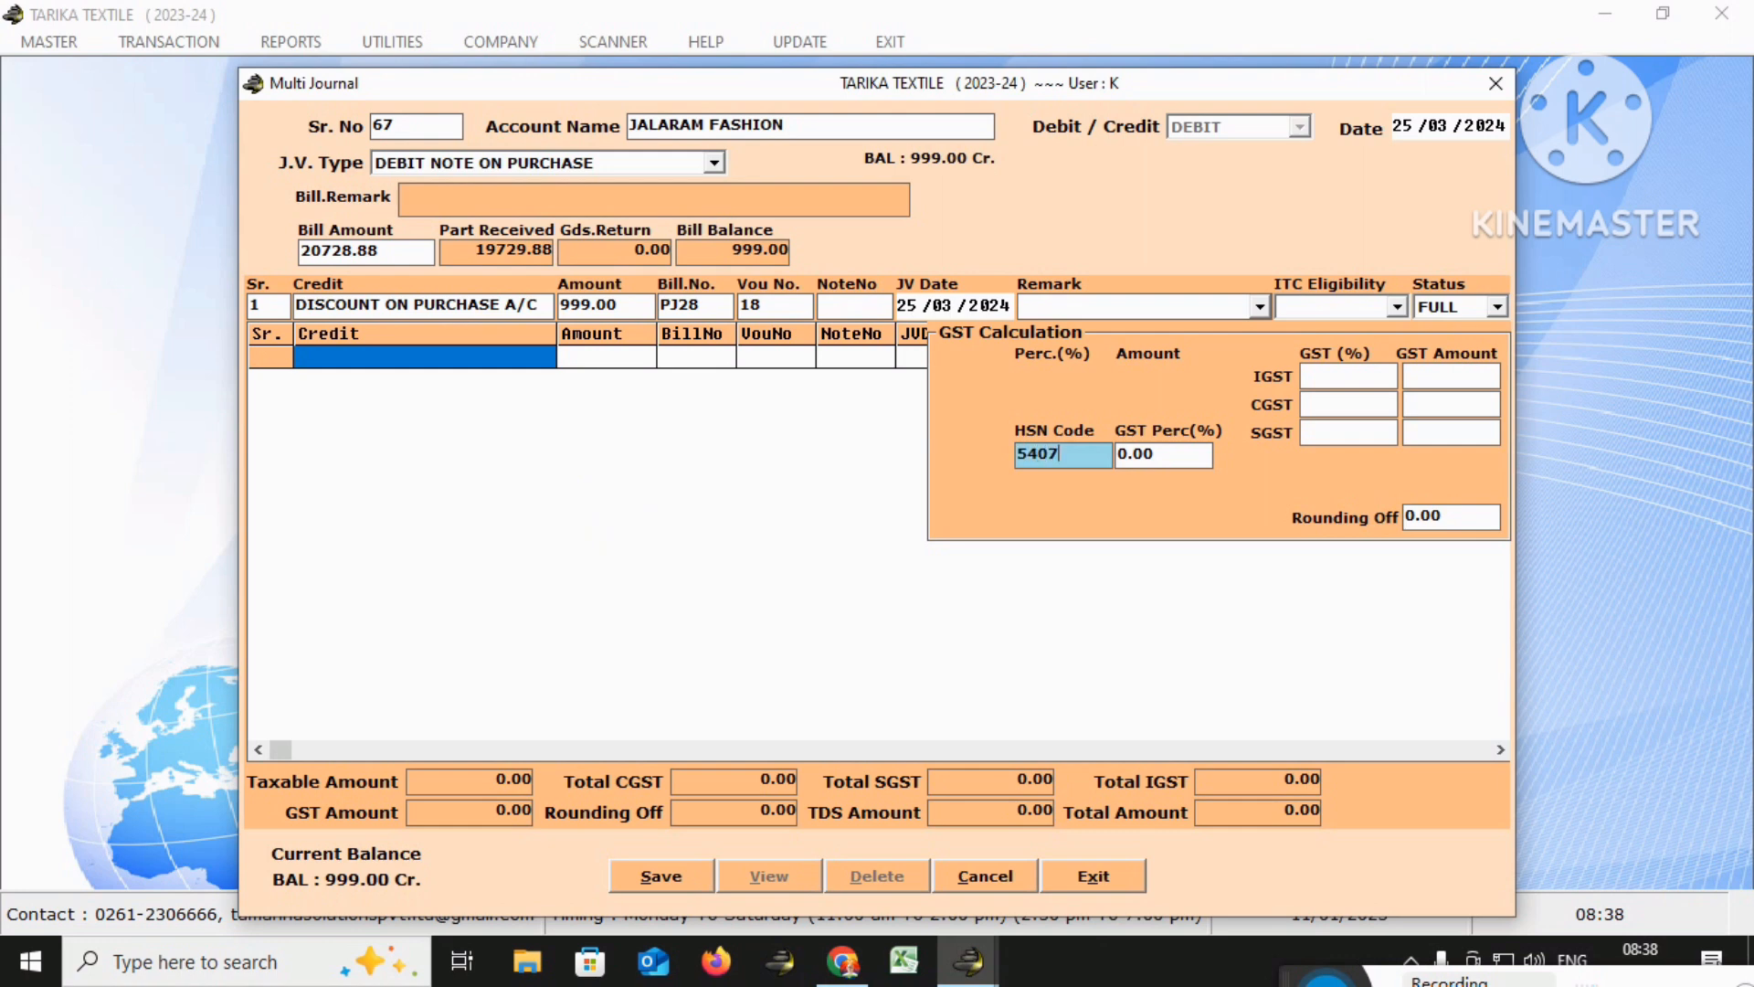
key(Return)
text(5)
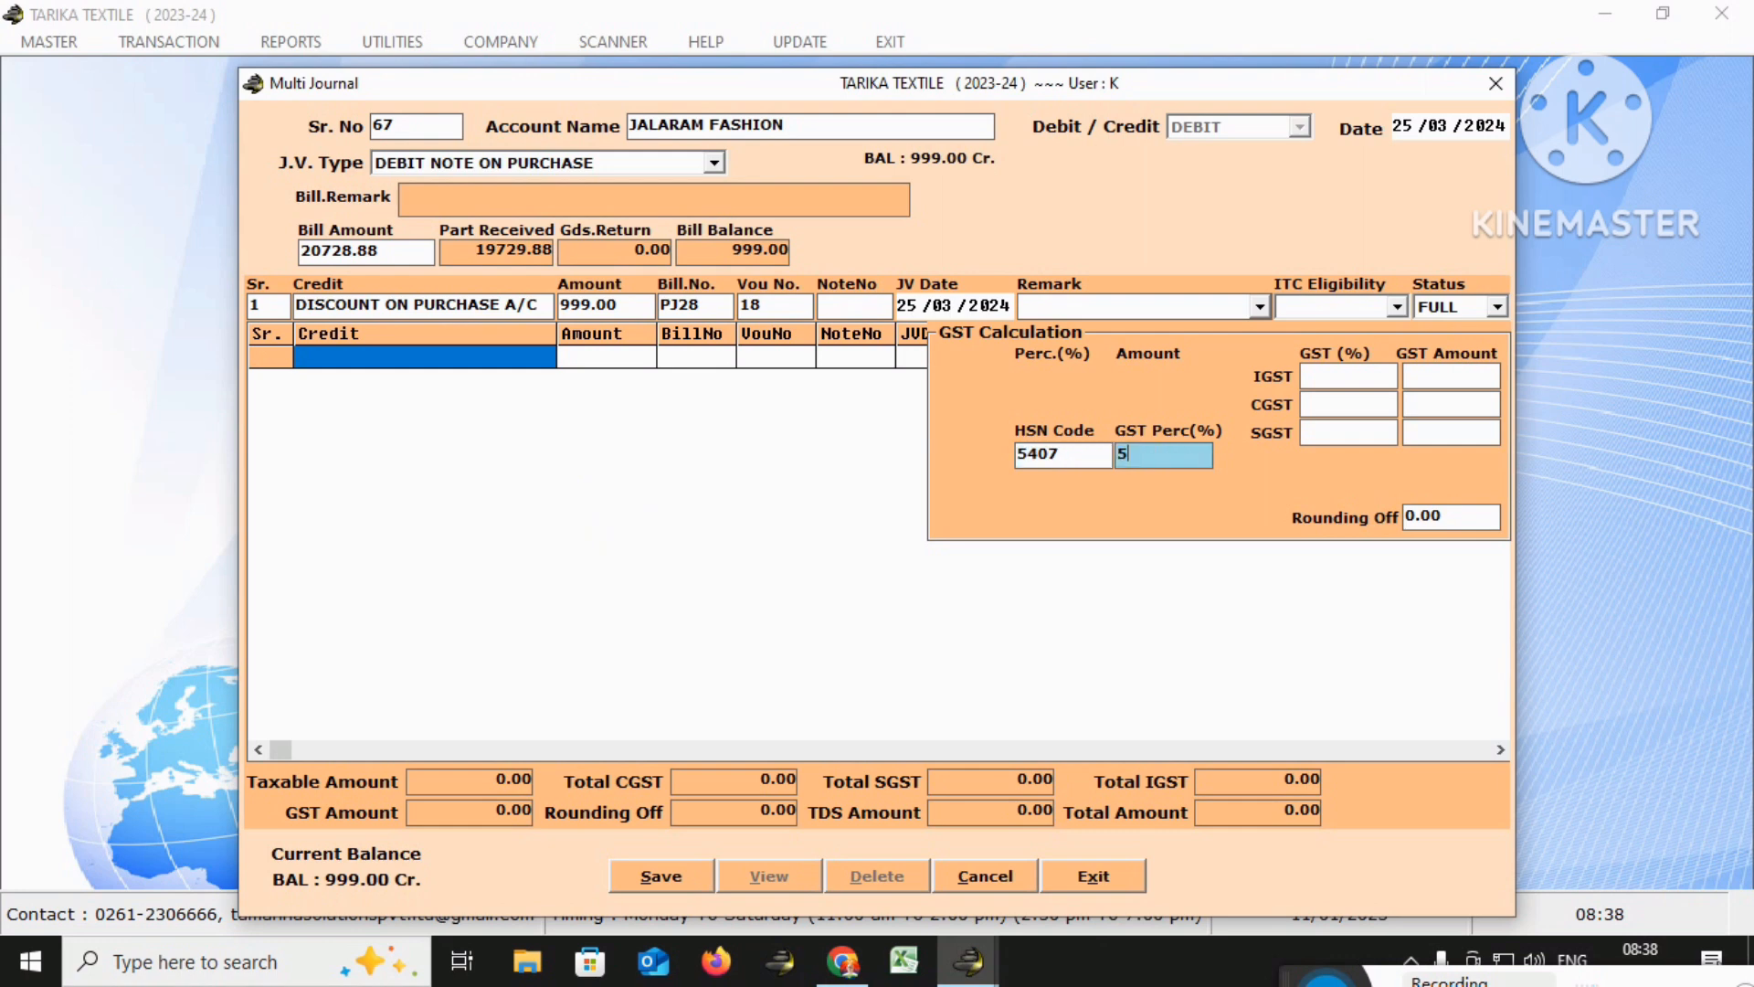
key(Return)
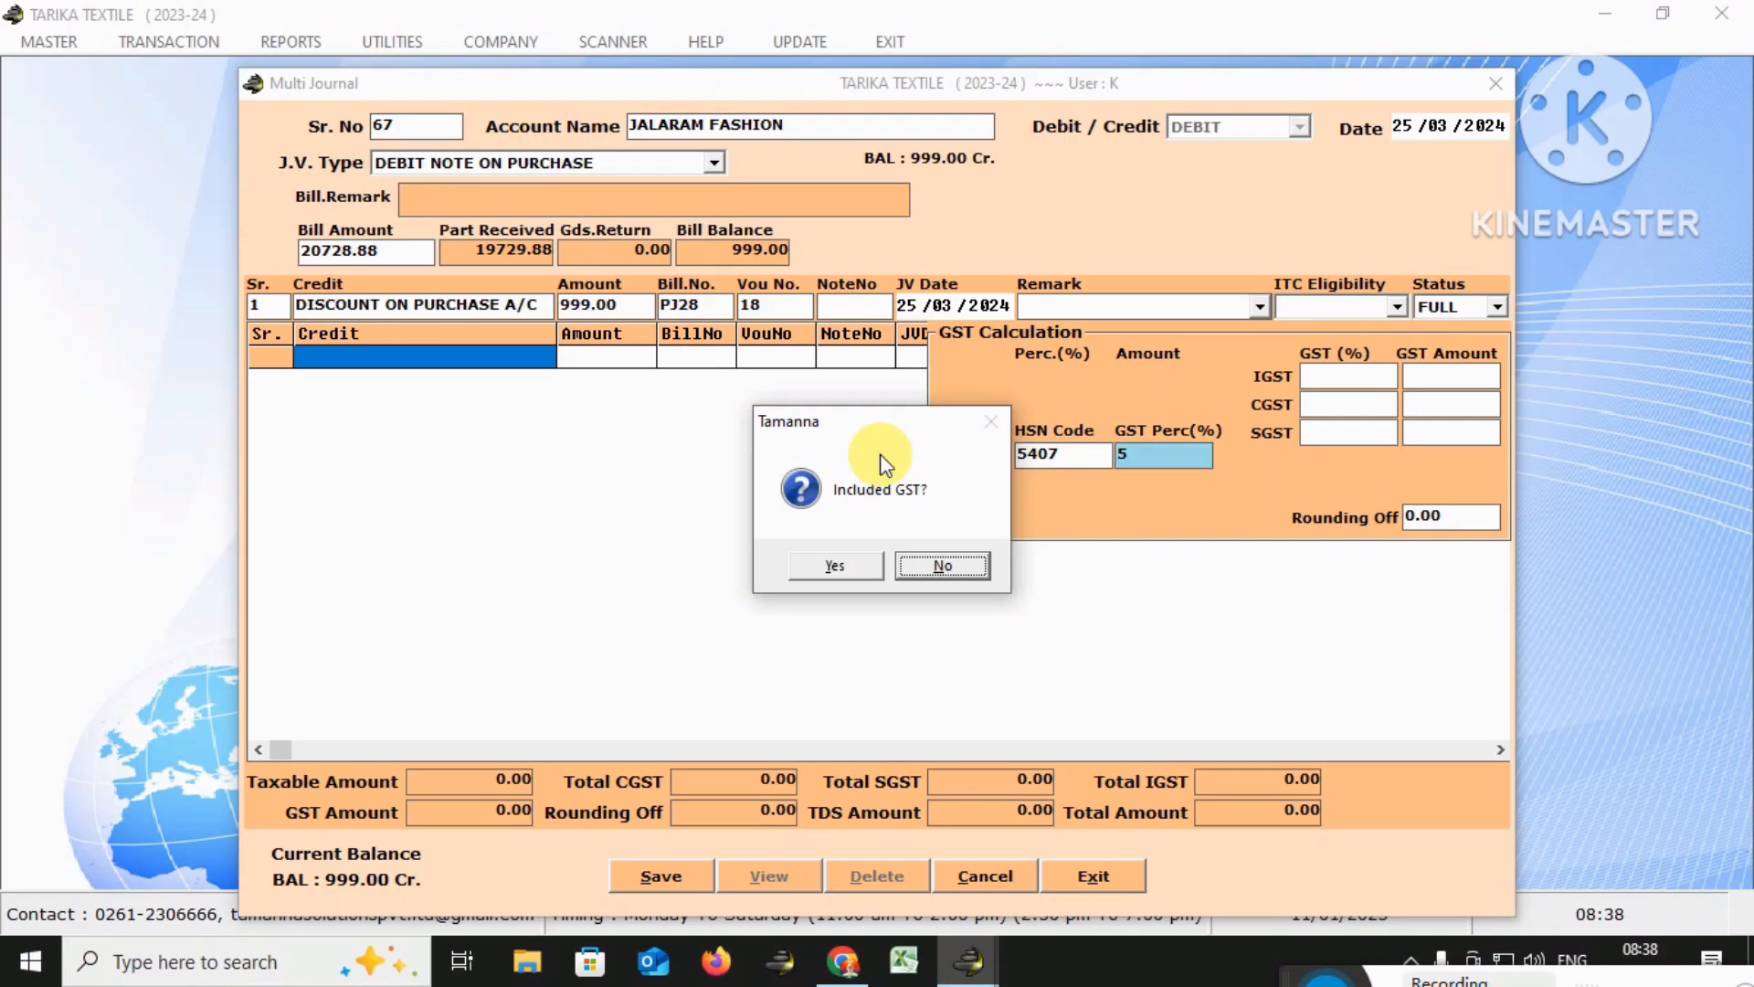
key(Left)
key(Right)
key(Left)
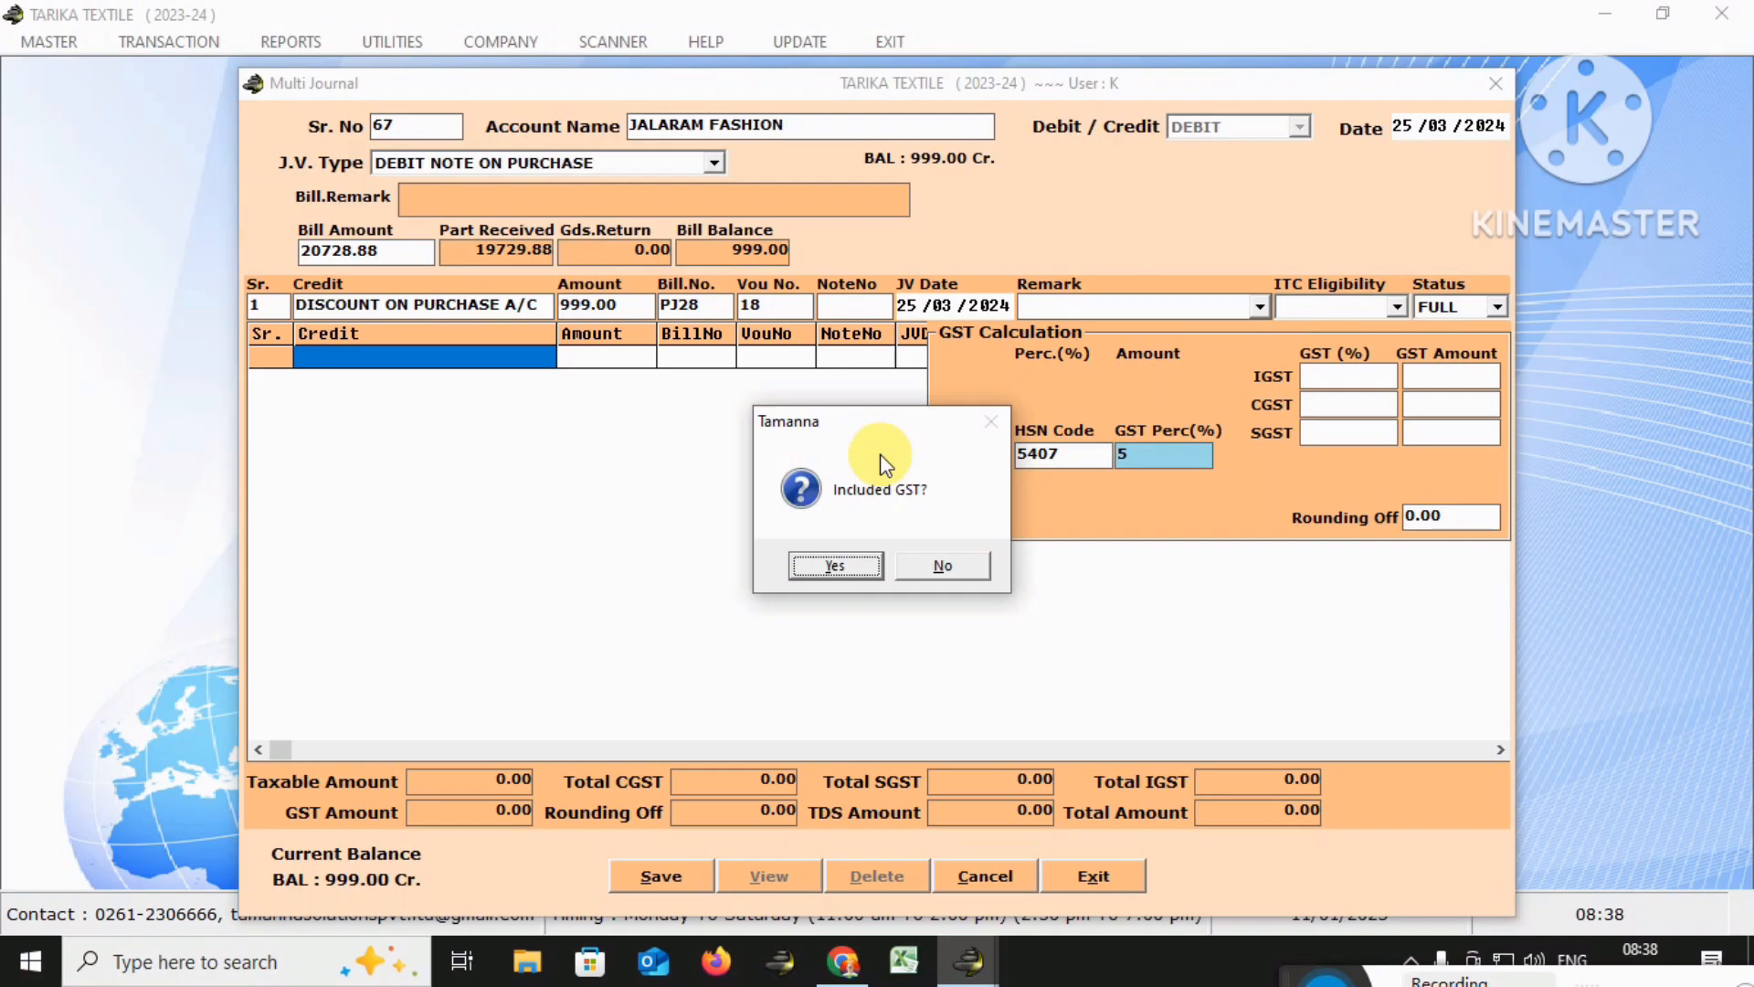
key(Return)
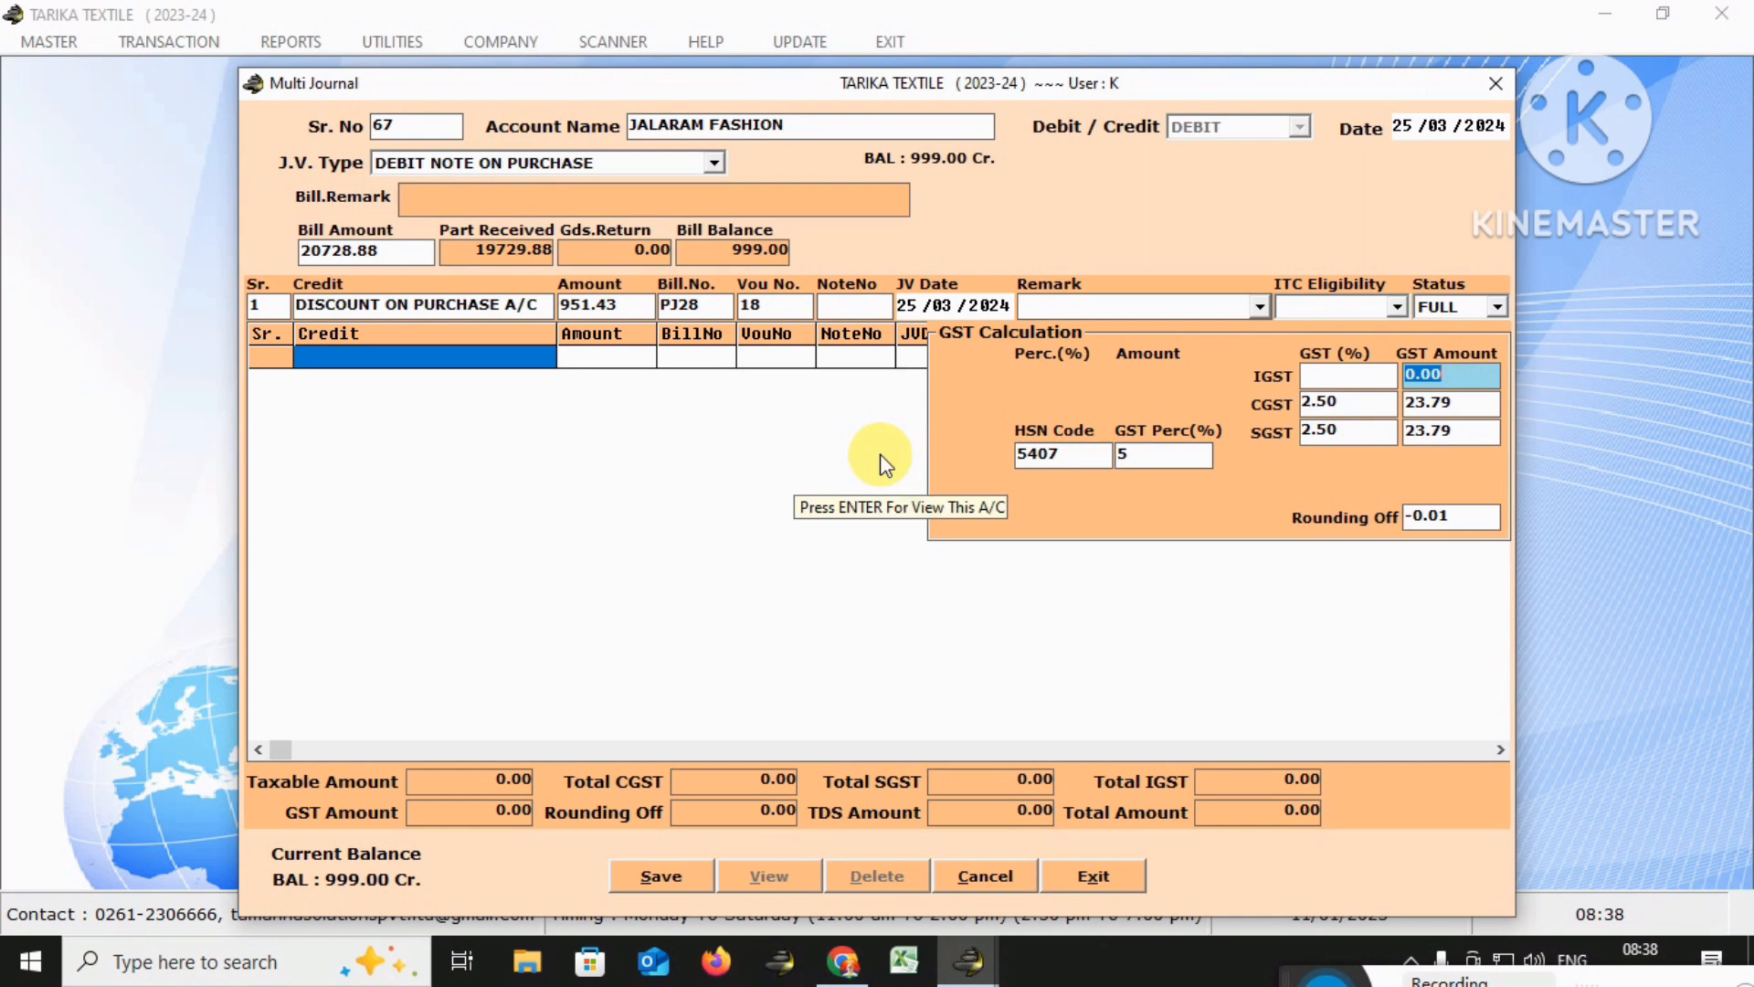
key(Return)
key(Return)
key(Return)
key(Return)
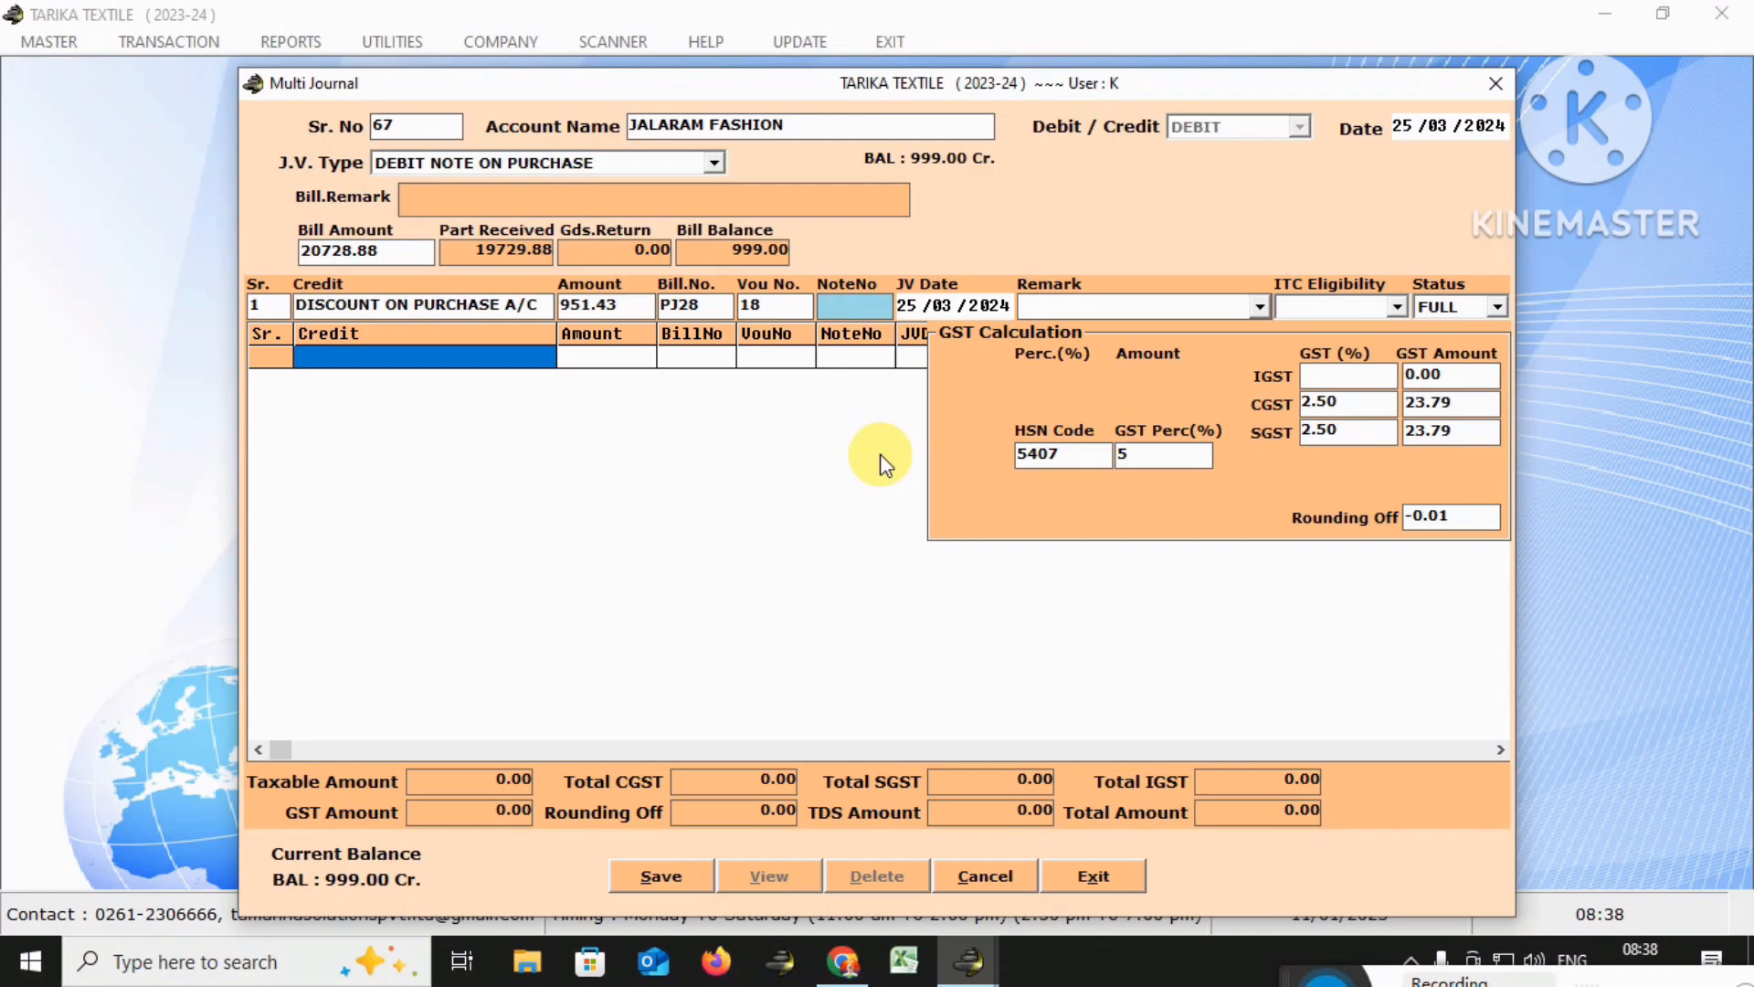
Set the row's note number to 67, keep its JV date, and enter the remark "discount on purchase"
text(67)
key(Return)
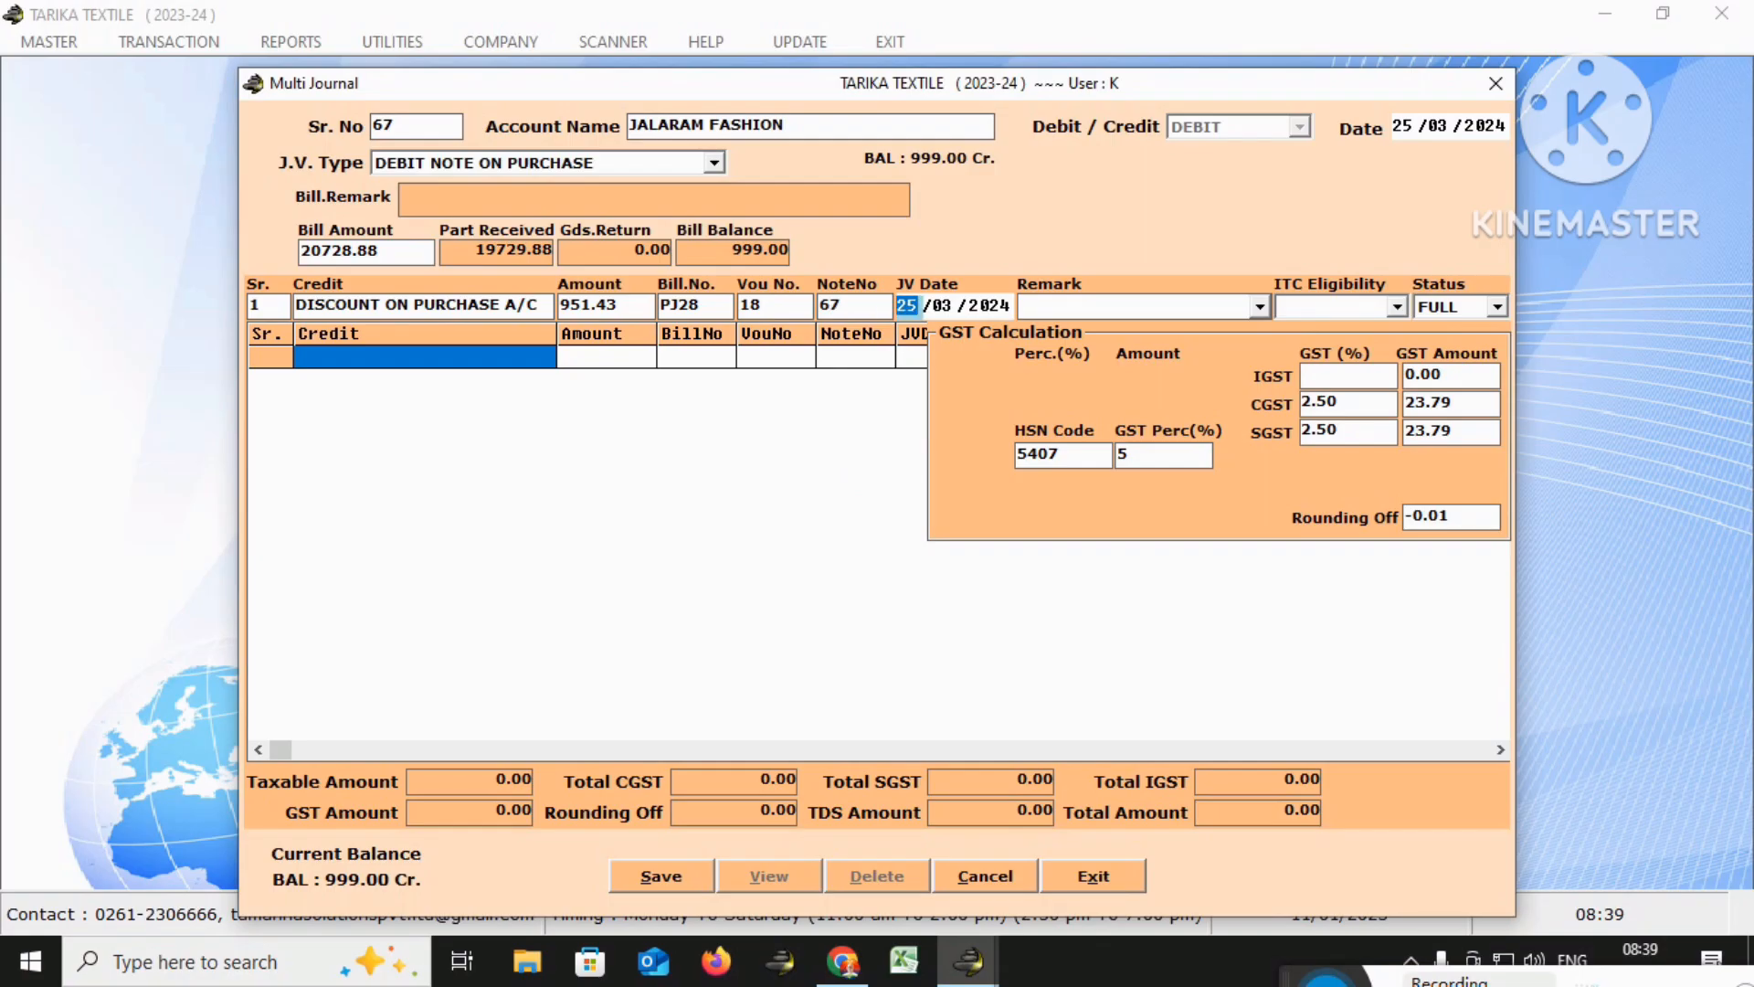
key(Return)
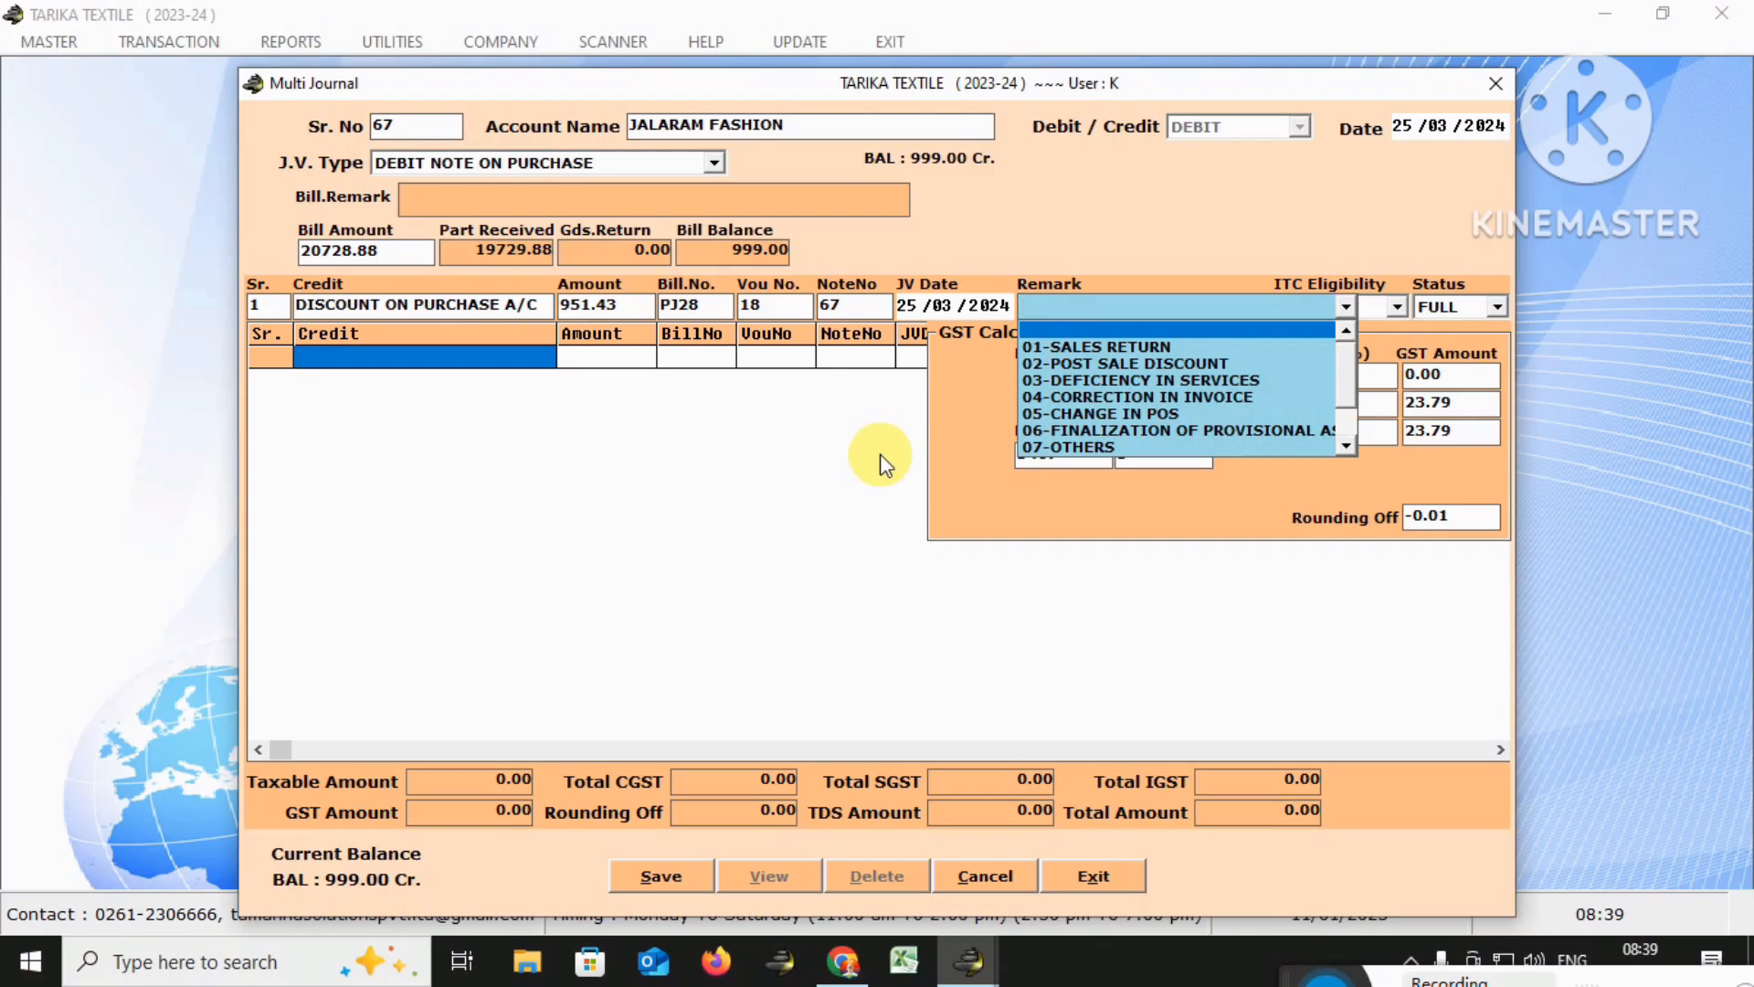
text(discount on purchase)
key(Return)
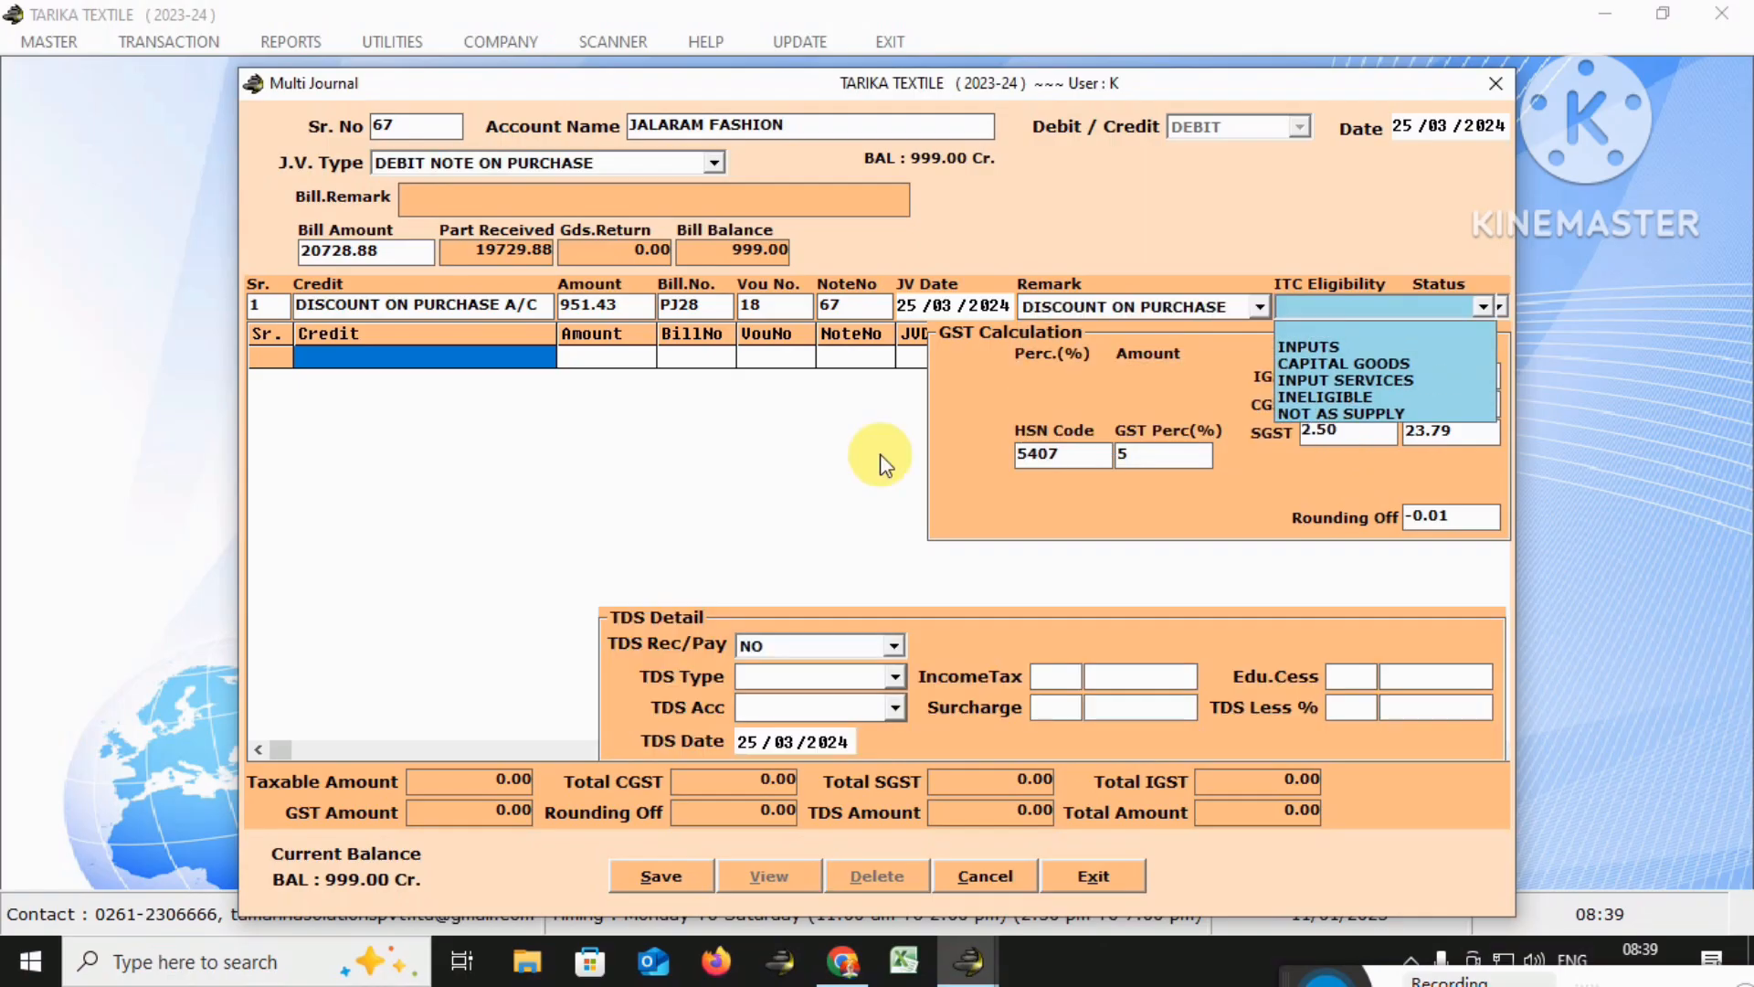
Set ITC eligibility to INPUTS, leave TDS at NO, and add the discount row to the voucher
key(Down)
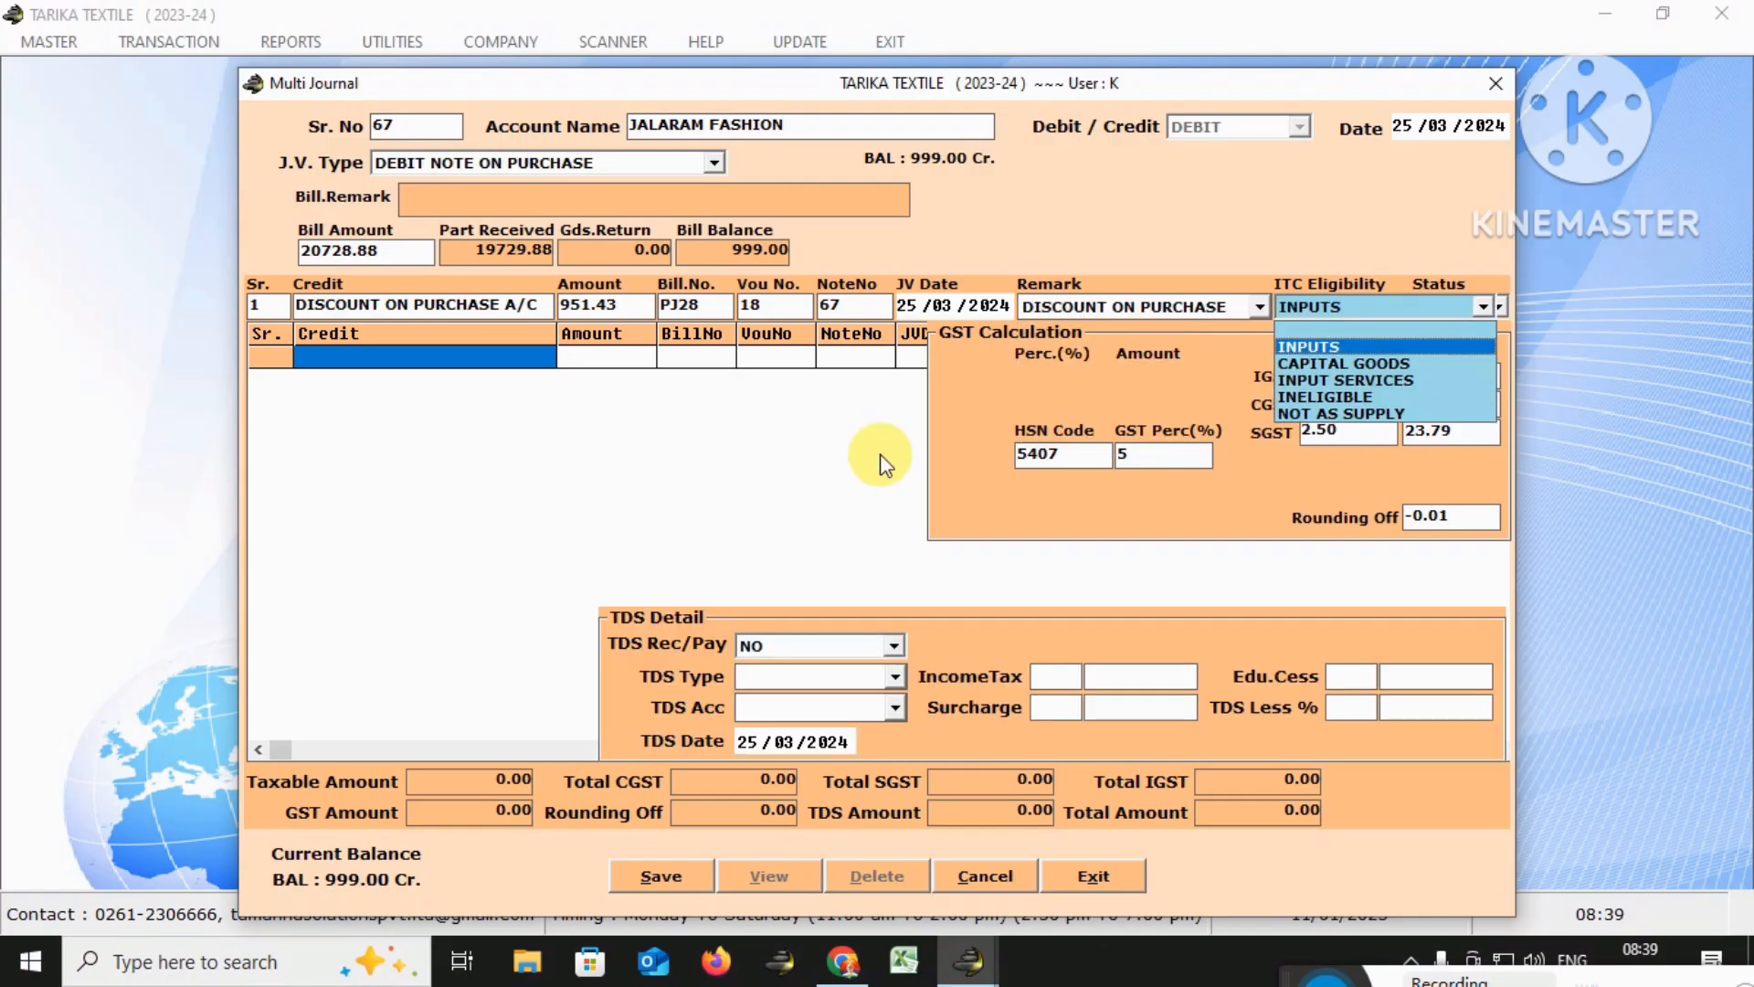
key(Return)
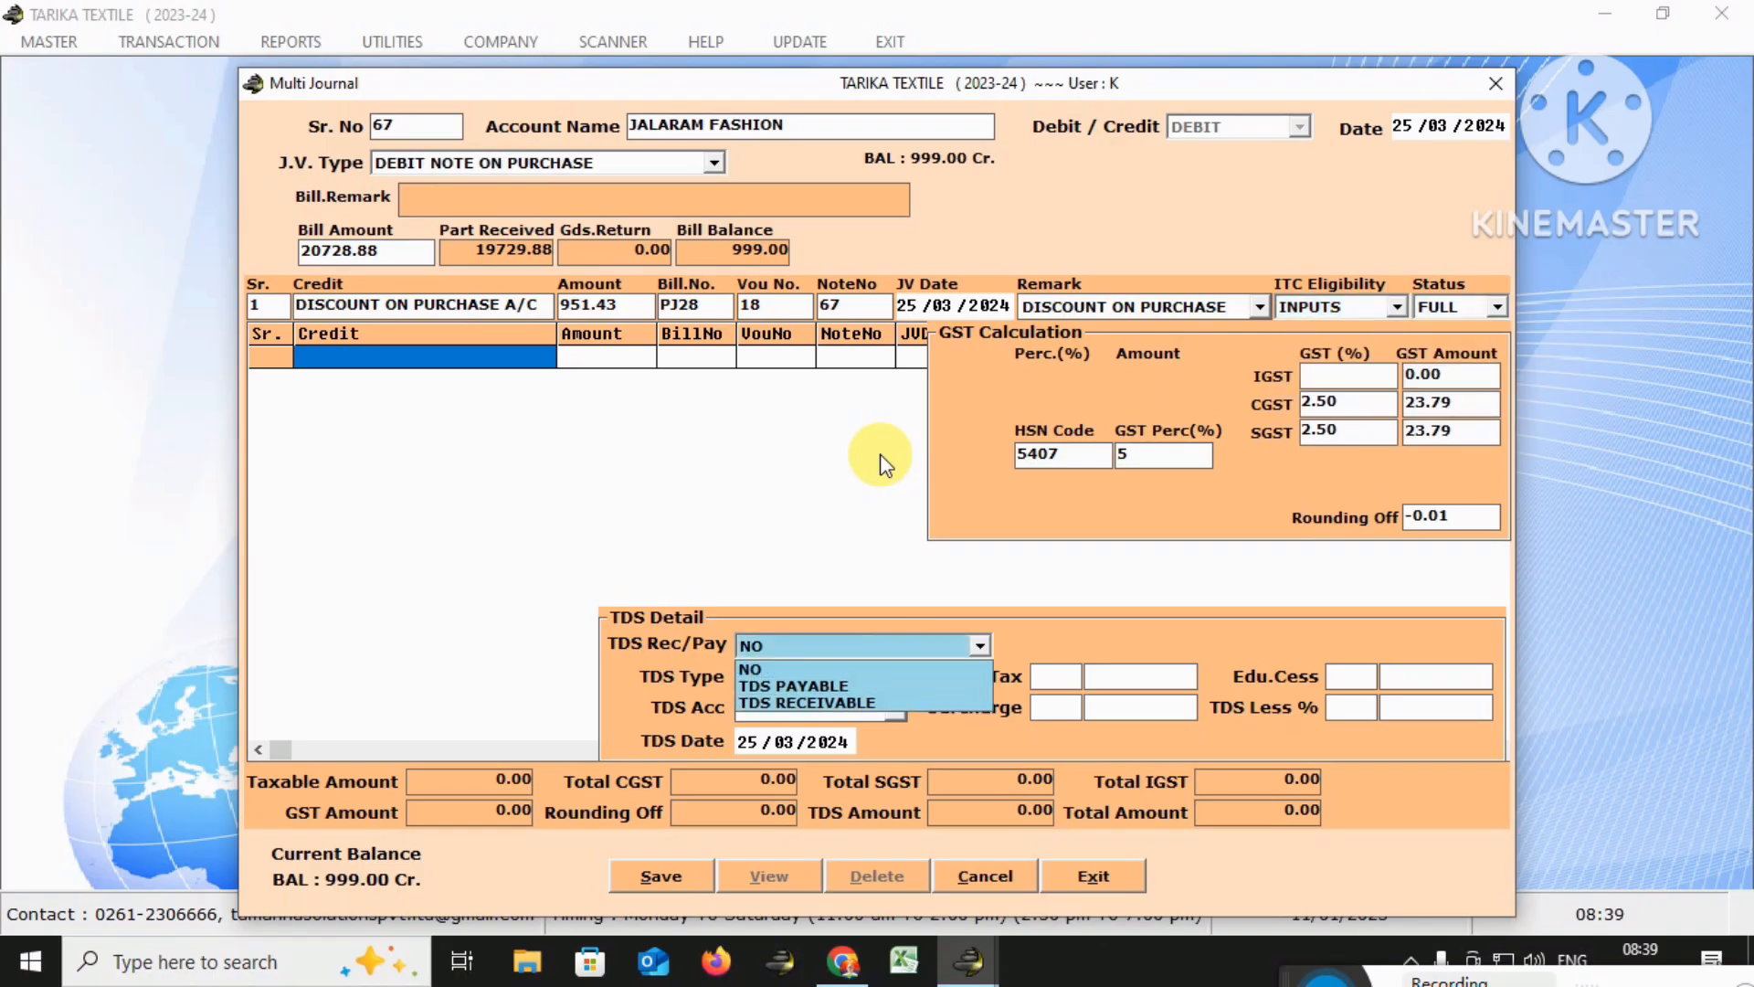
key(Return)
key(Return)
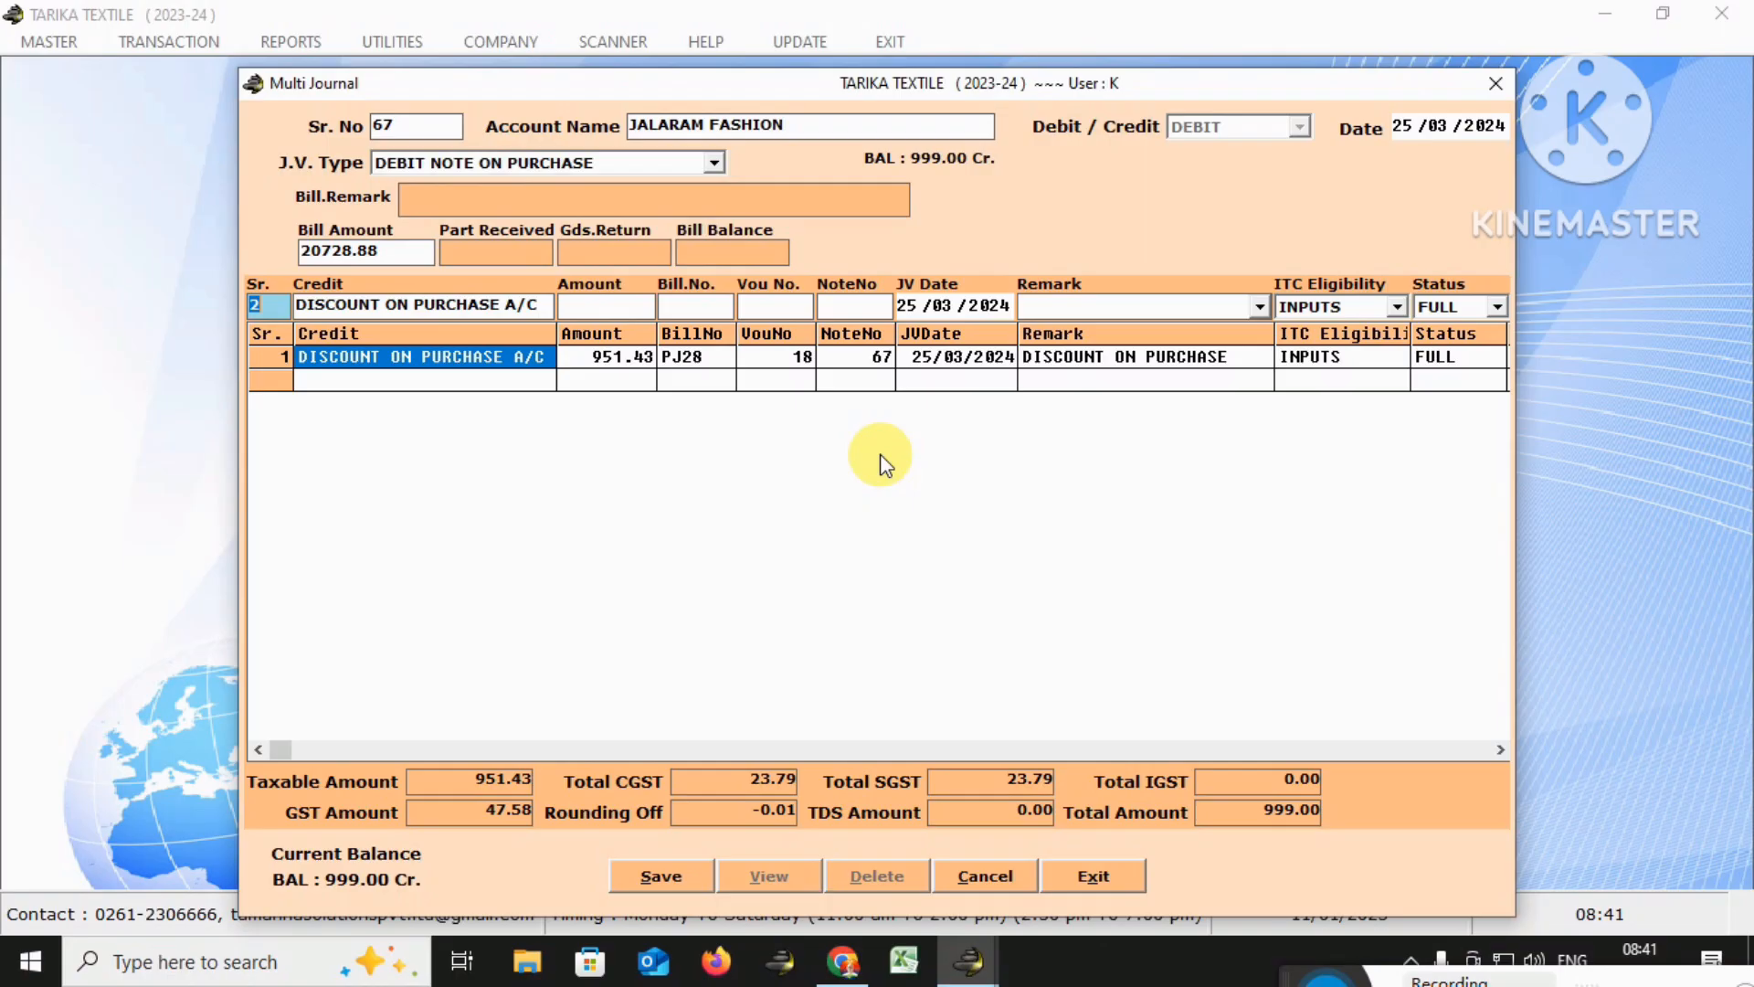
End row entry with serial number 0 and save the debit note voucher
text(0)
key(Return)
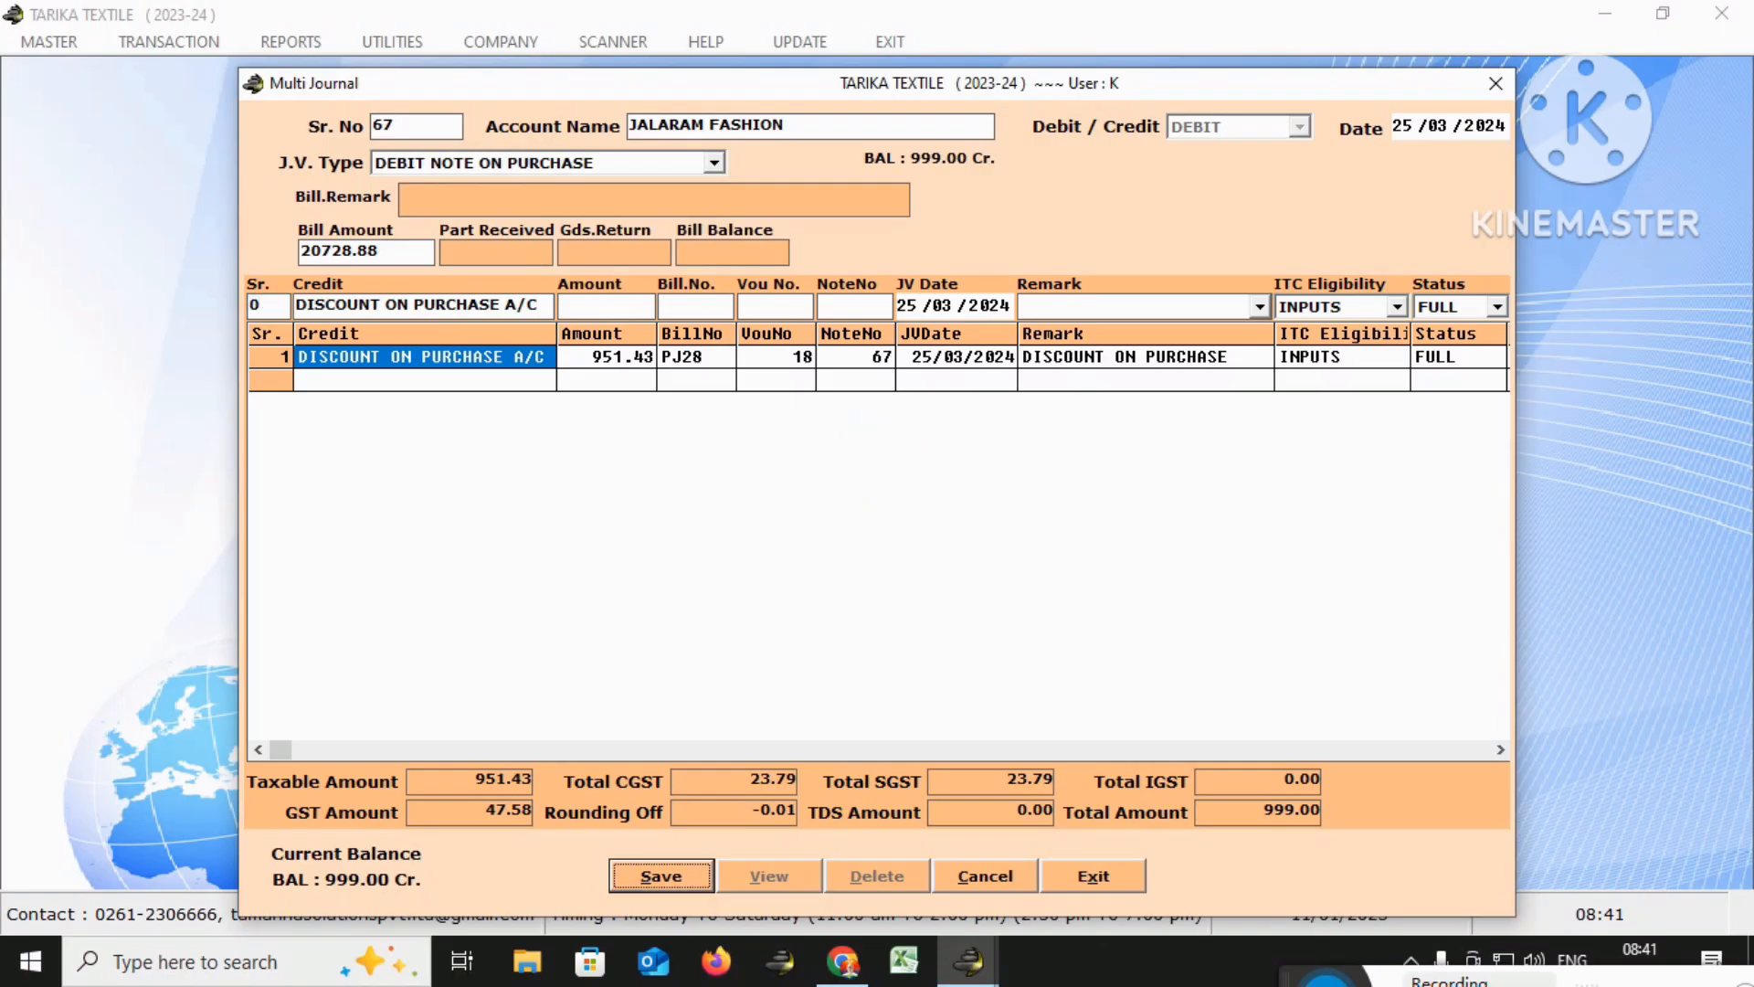
key(Return)
key(Return)
key(Return)
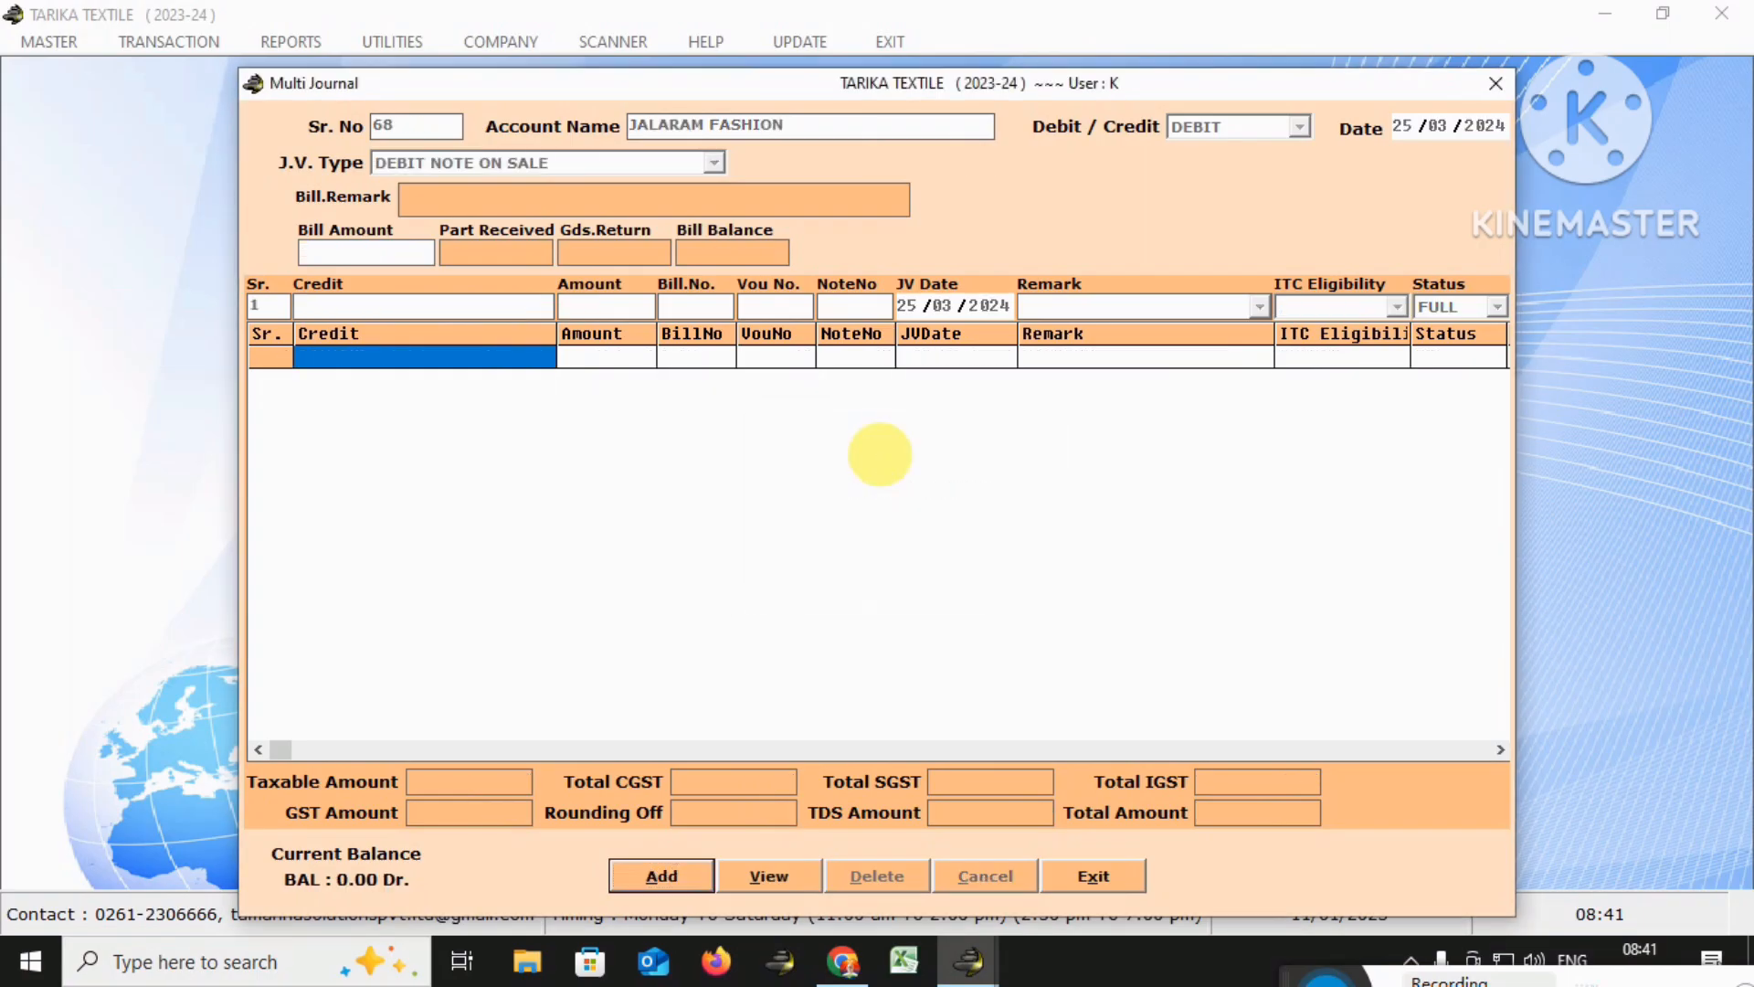
Close the journal form and show the bill-wise ledger report for the JALARAM FASHION account
key(Escape)
key(ctrl+l)
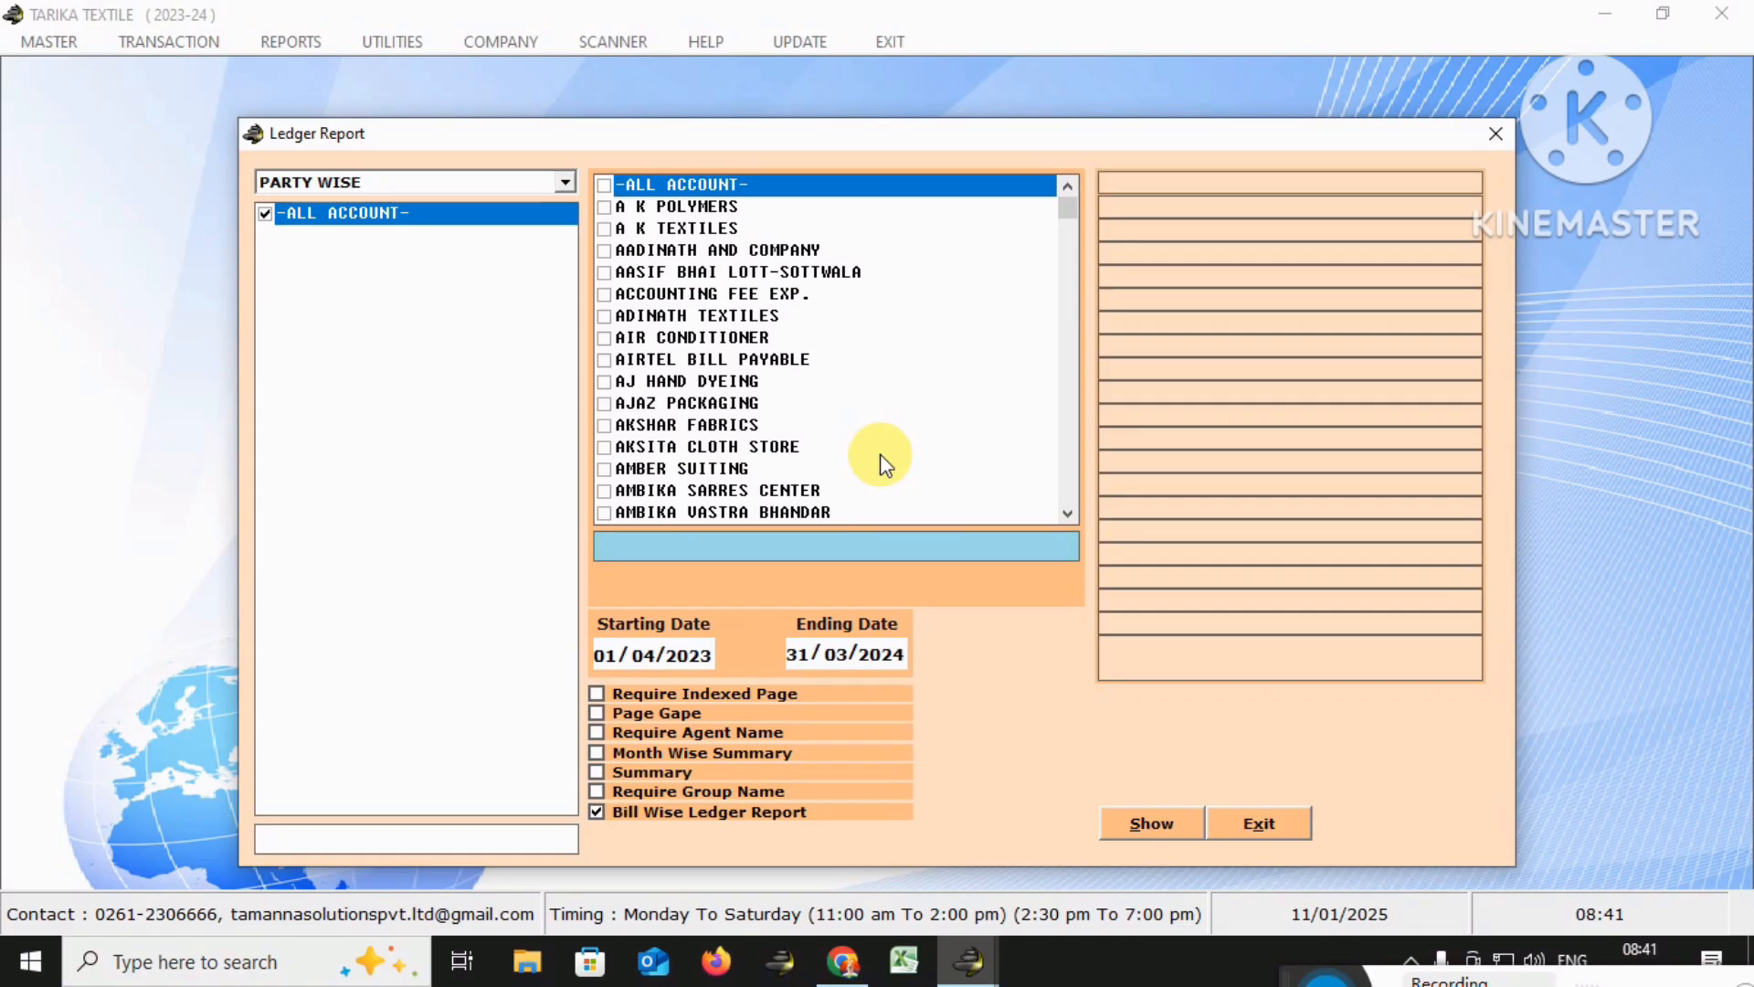
text(jala)
key(Return)
key(Return)
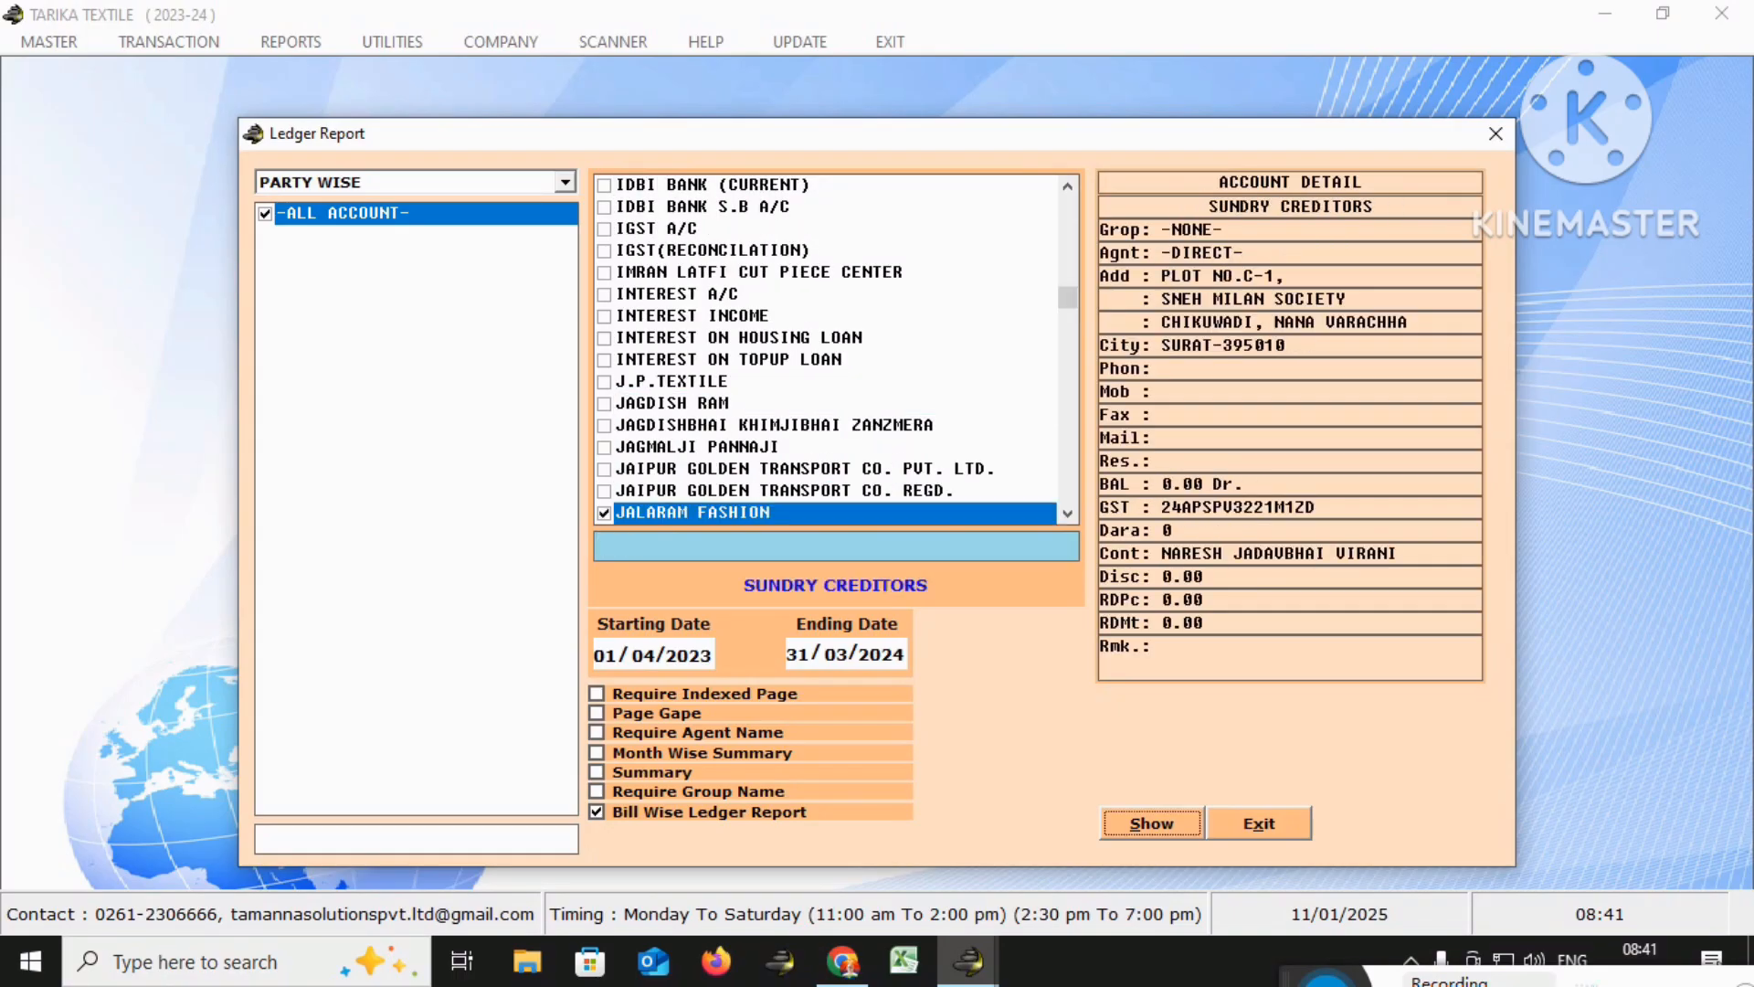
key(Return)
Mark the finished purchase, discount on purchase and IDBI BANK payment rows in the ledger
key(Down)
key(Down)
key(Down)
key(Down)
key(Down)
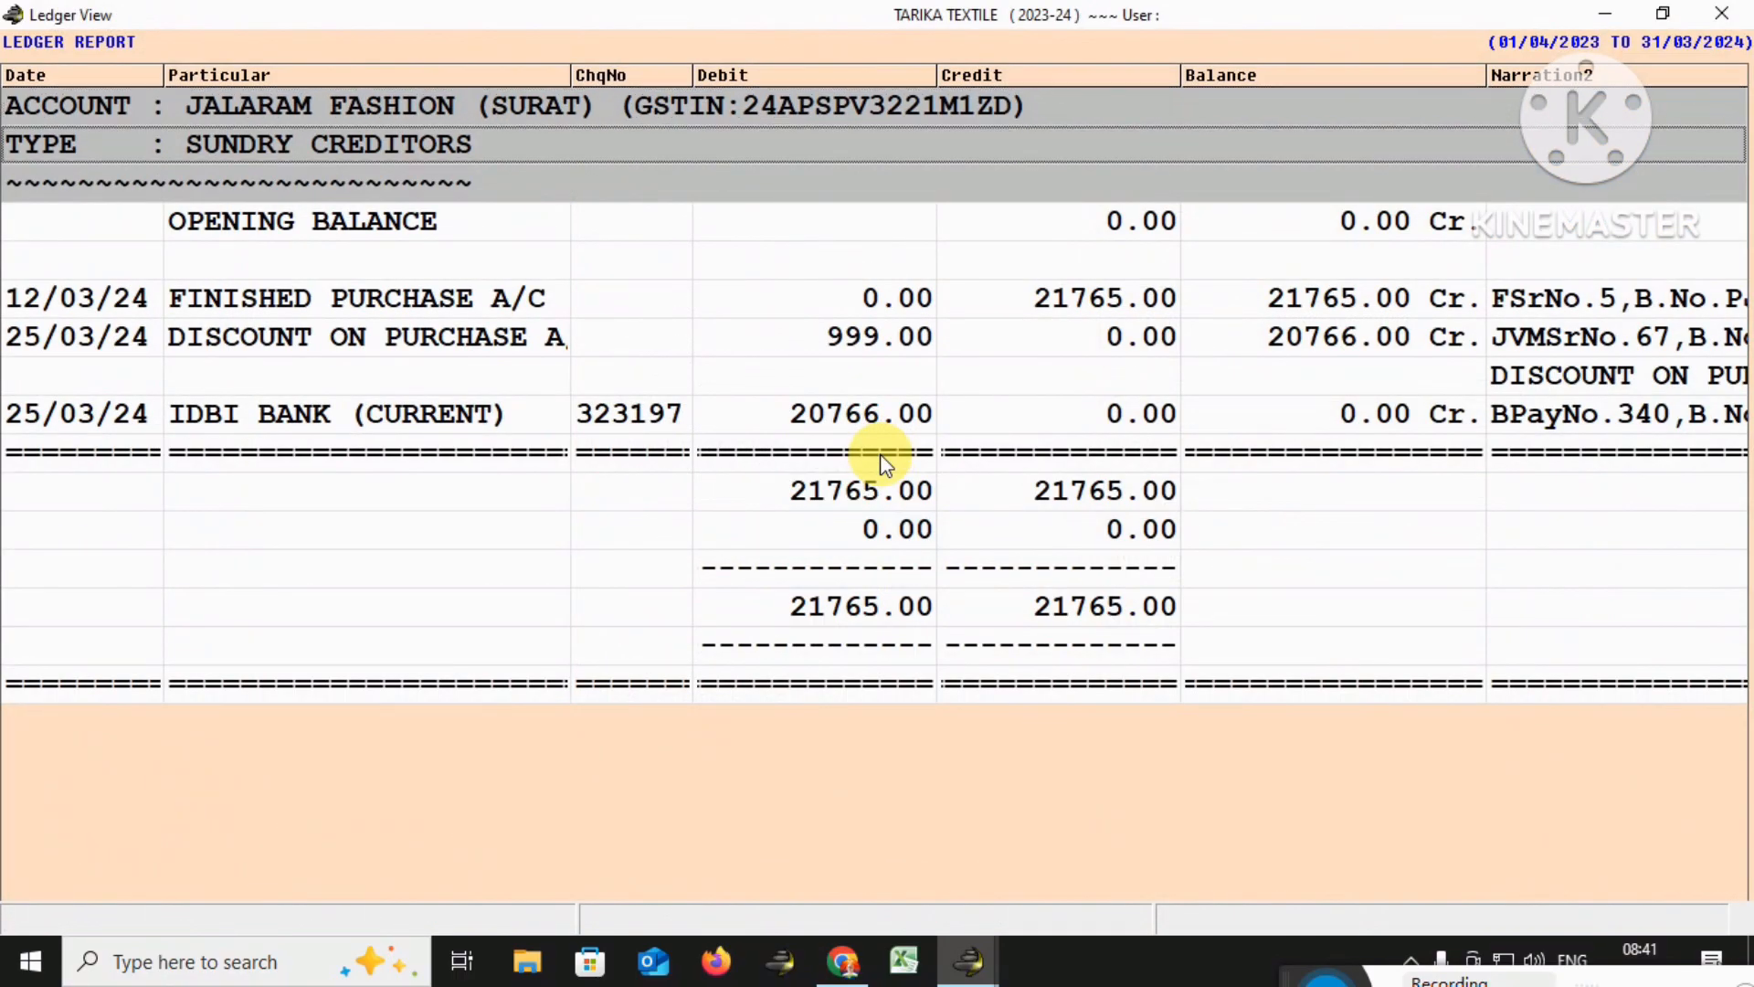
key(Right)
key(Right)
key(Right)
key(Left)
key(Left)
key(Left)
key(Left)
key(space)
key(Down)
key(space)
key(Down)
key(Down)
key(space)
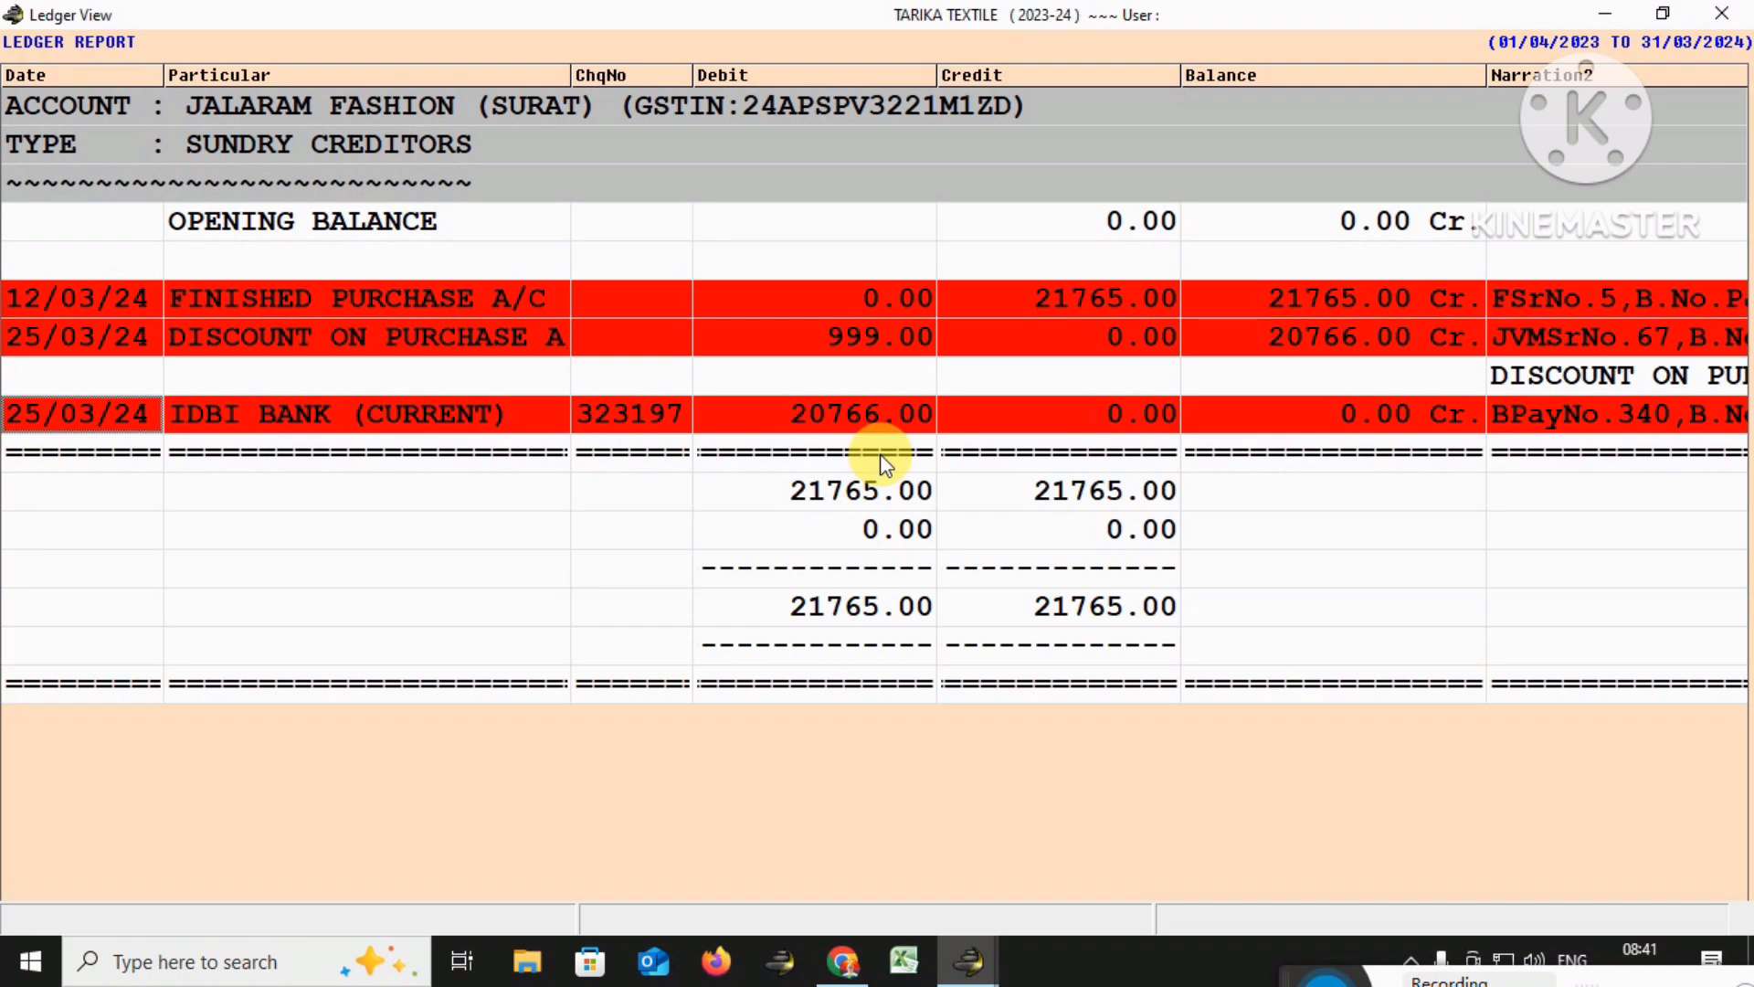
Display the three marked ledger rows in the global view, check their totals, and return to the ledger
key(ctrl+g)
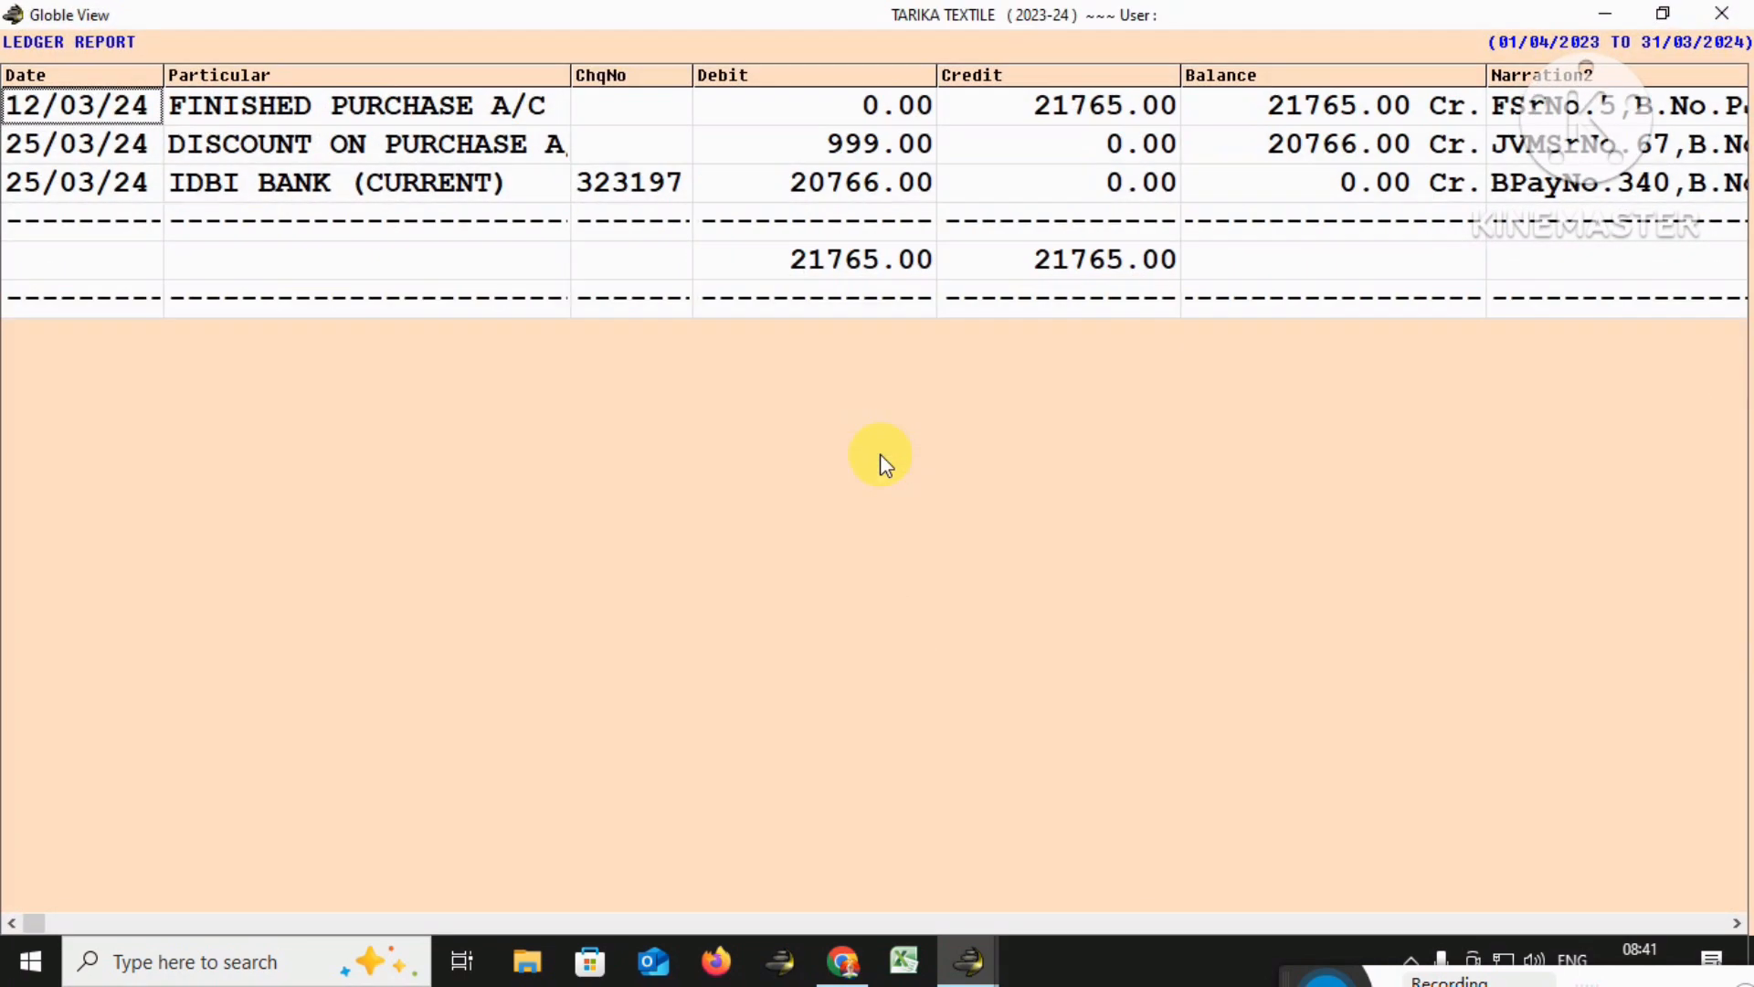
key(Right)
key(Right)
key(Right)
key(Right)
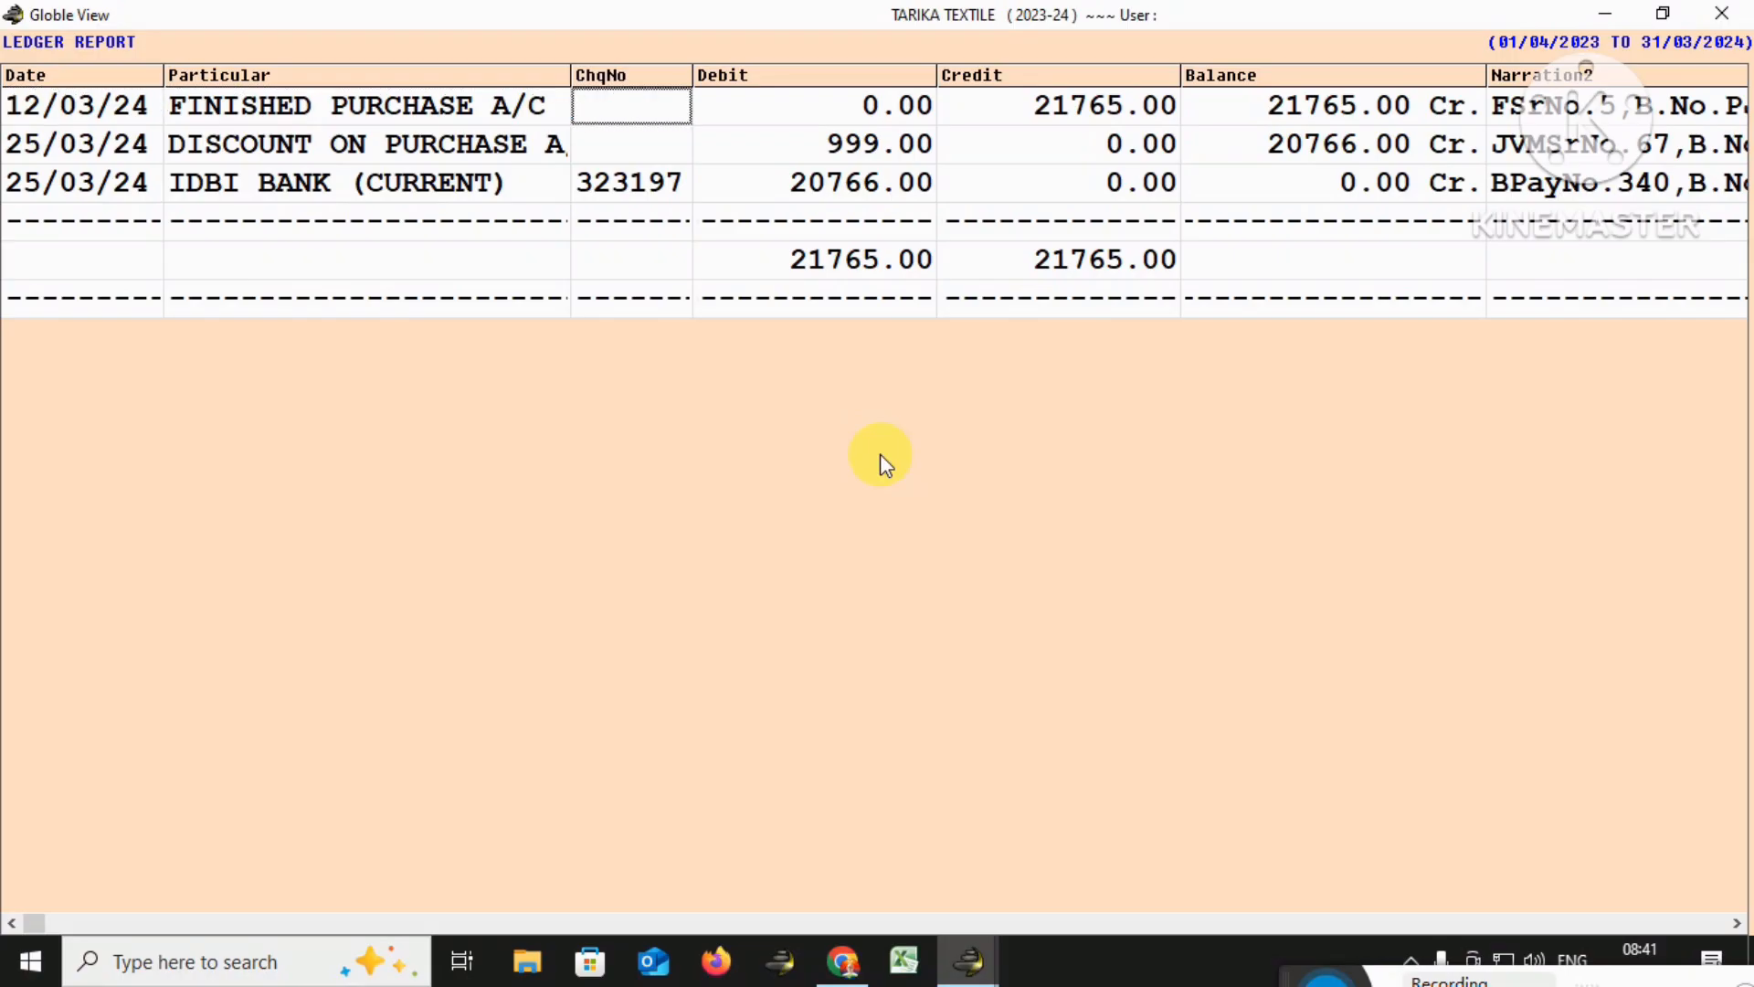
key(Escape)
key(Return)
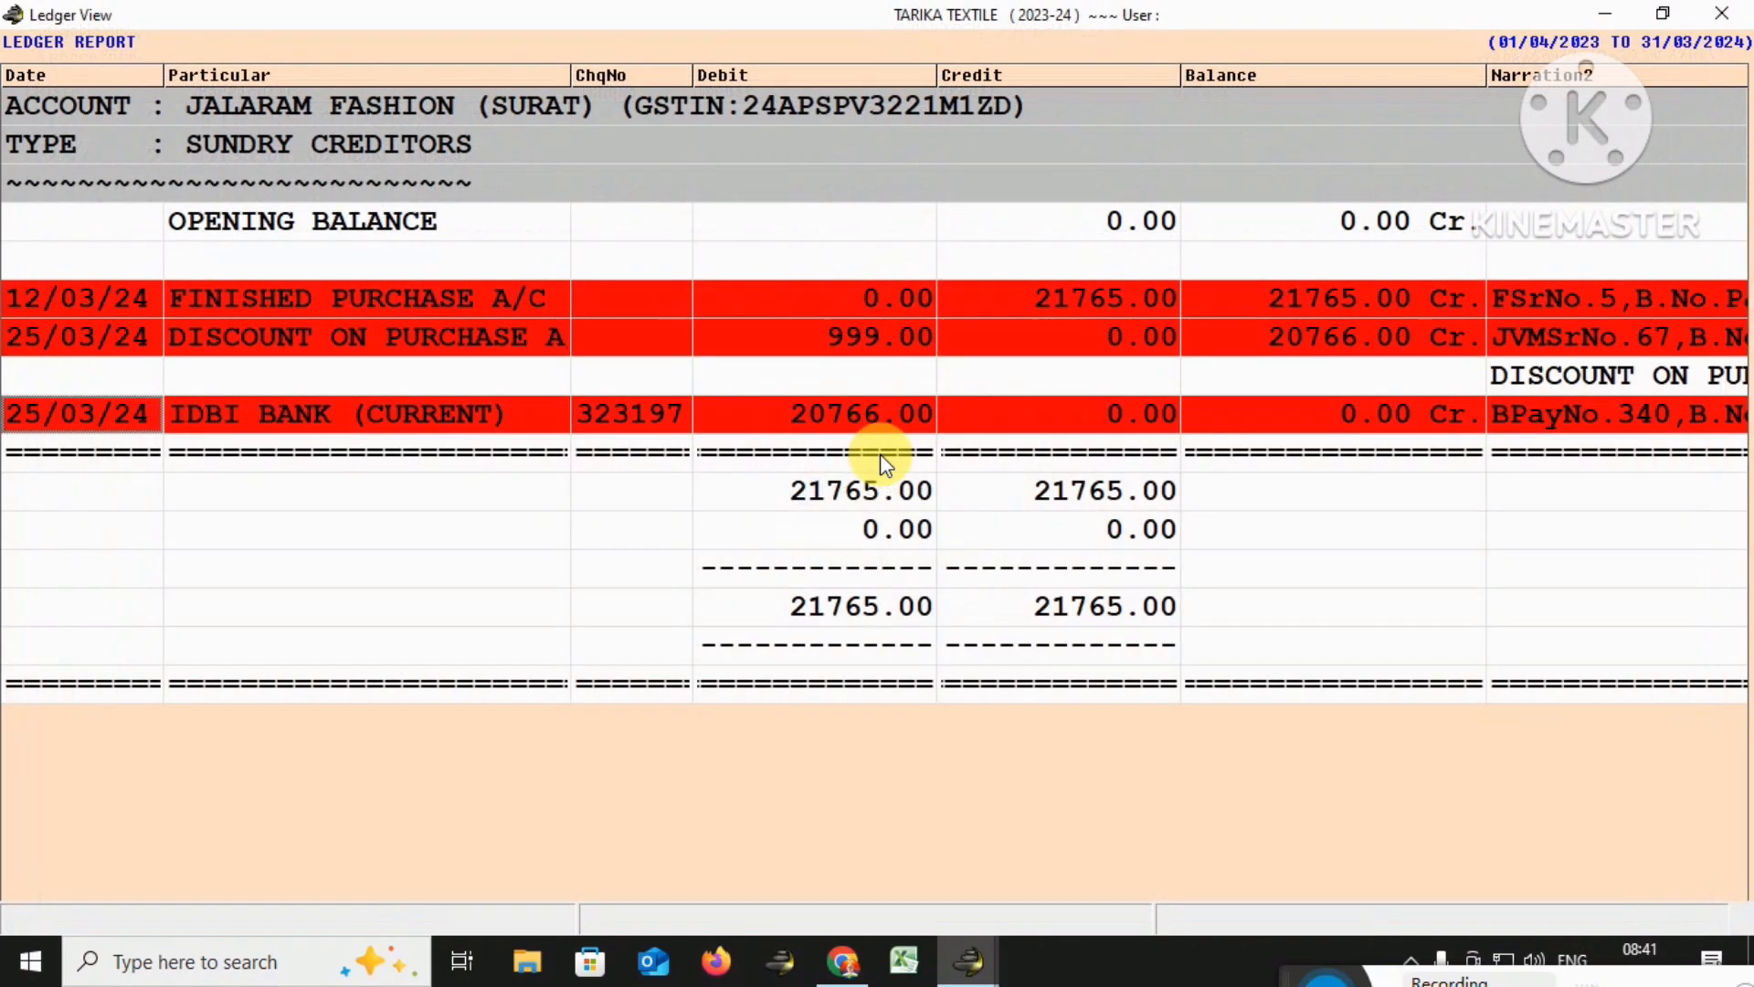
Unmark the finished purchase, discount on purchase and IDBI BANK payment rows in the ledger
key(Up)
key(Up)
key(Up)
key(Up)
key(Down)
key(space)
key(Down)
key(space)
key(Down)
key(space)
key(Down)
key(Up)
key(space)
key(Down)
key(space)
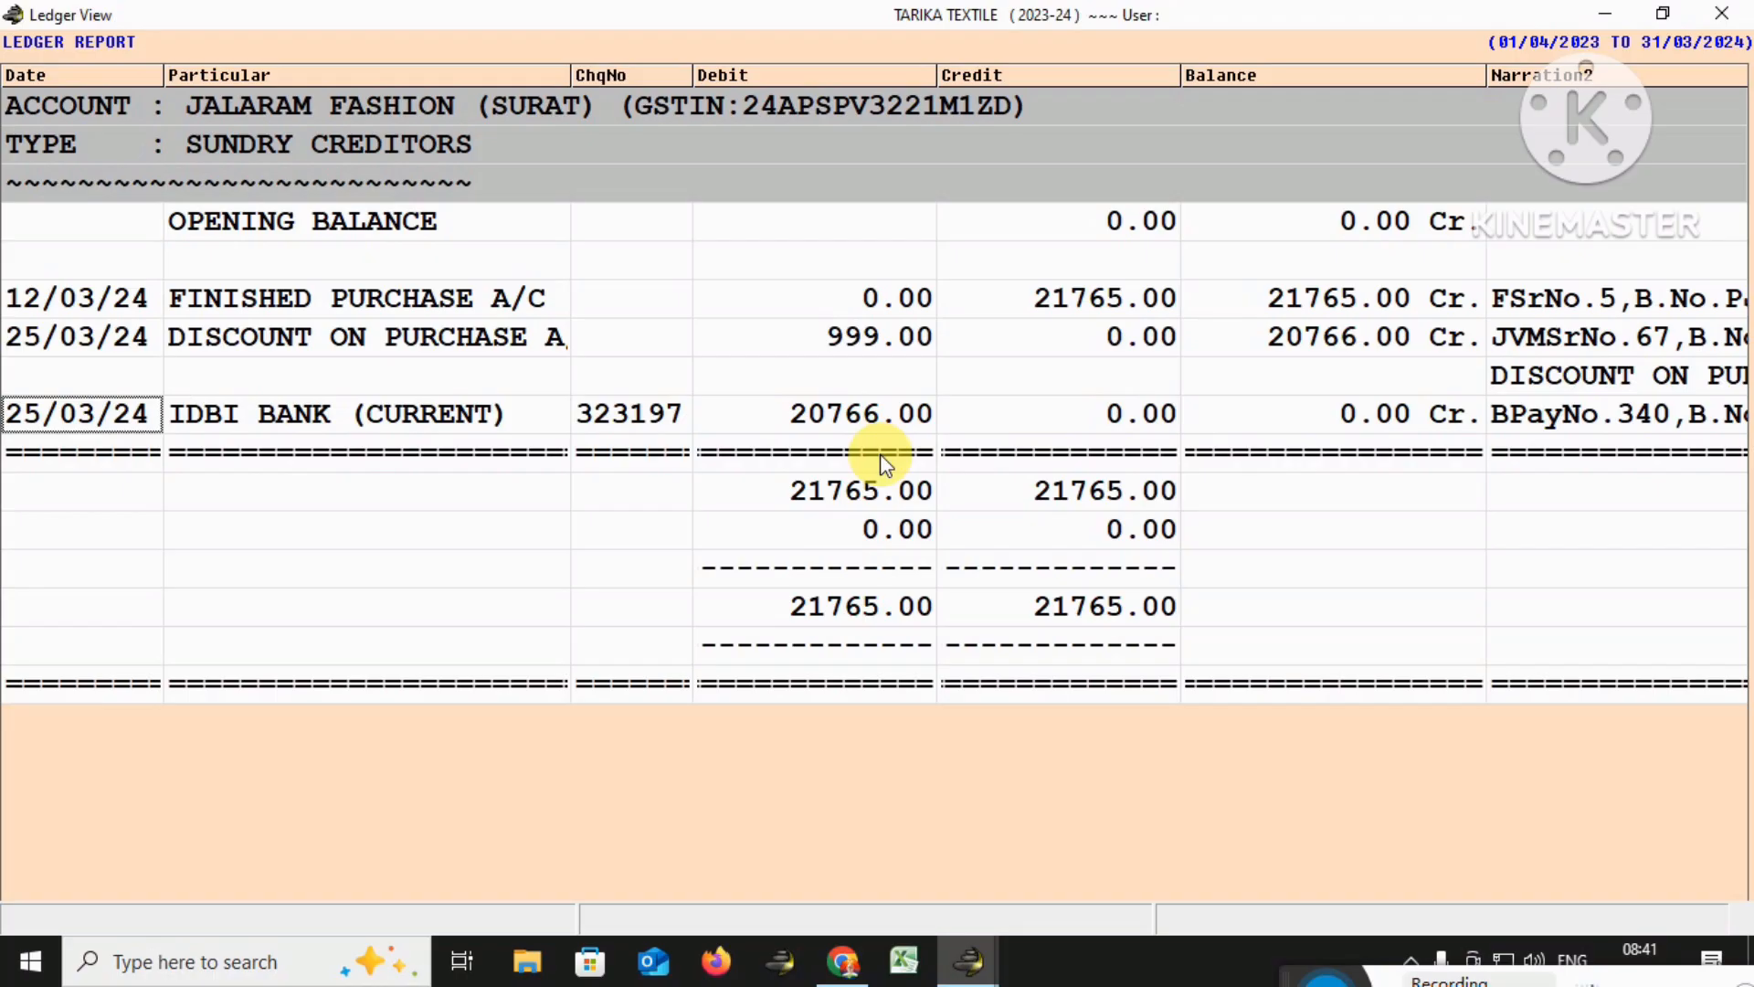
Examine the discount row's debit and balance, and the bank payment row's narration with its bill reference
key(Right)
key(Right)
key(Right)
key(Up)
key(Up)
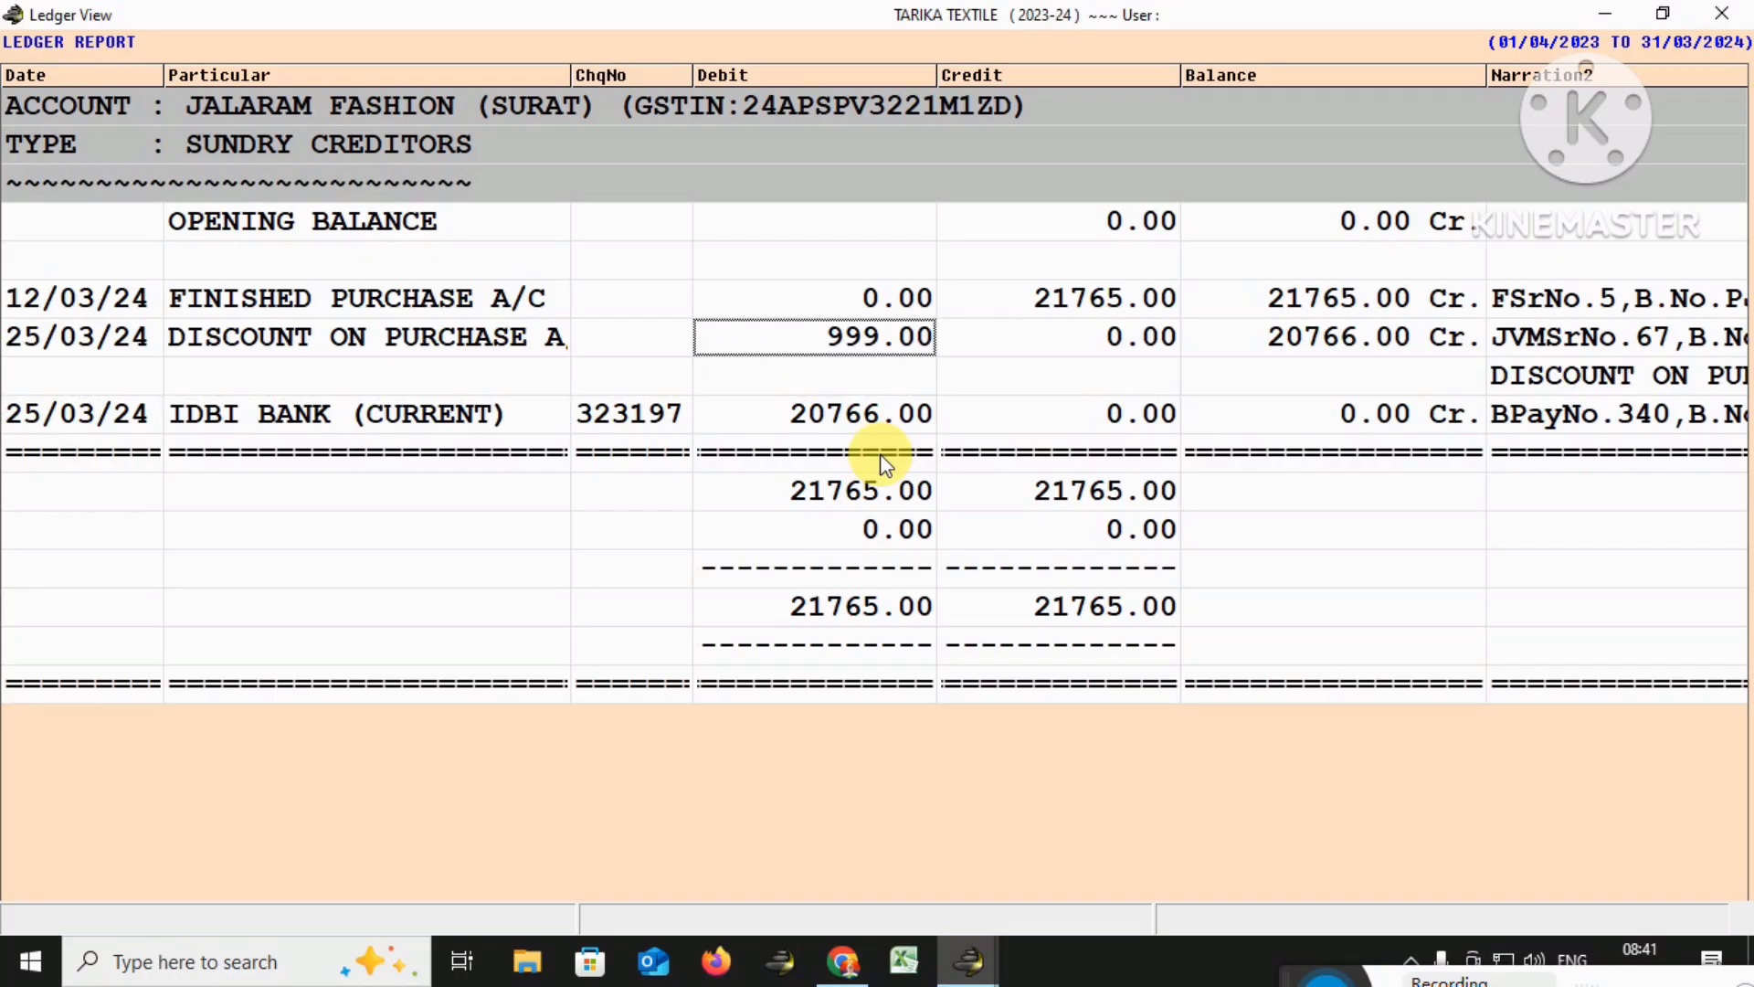
key(Right)
key(Right)
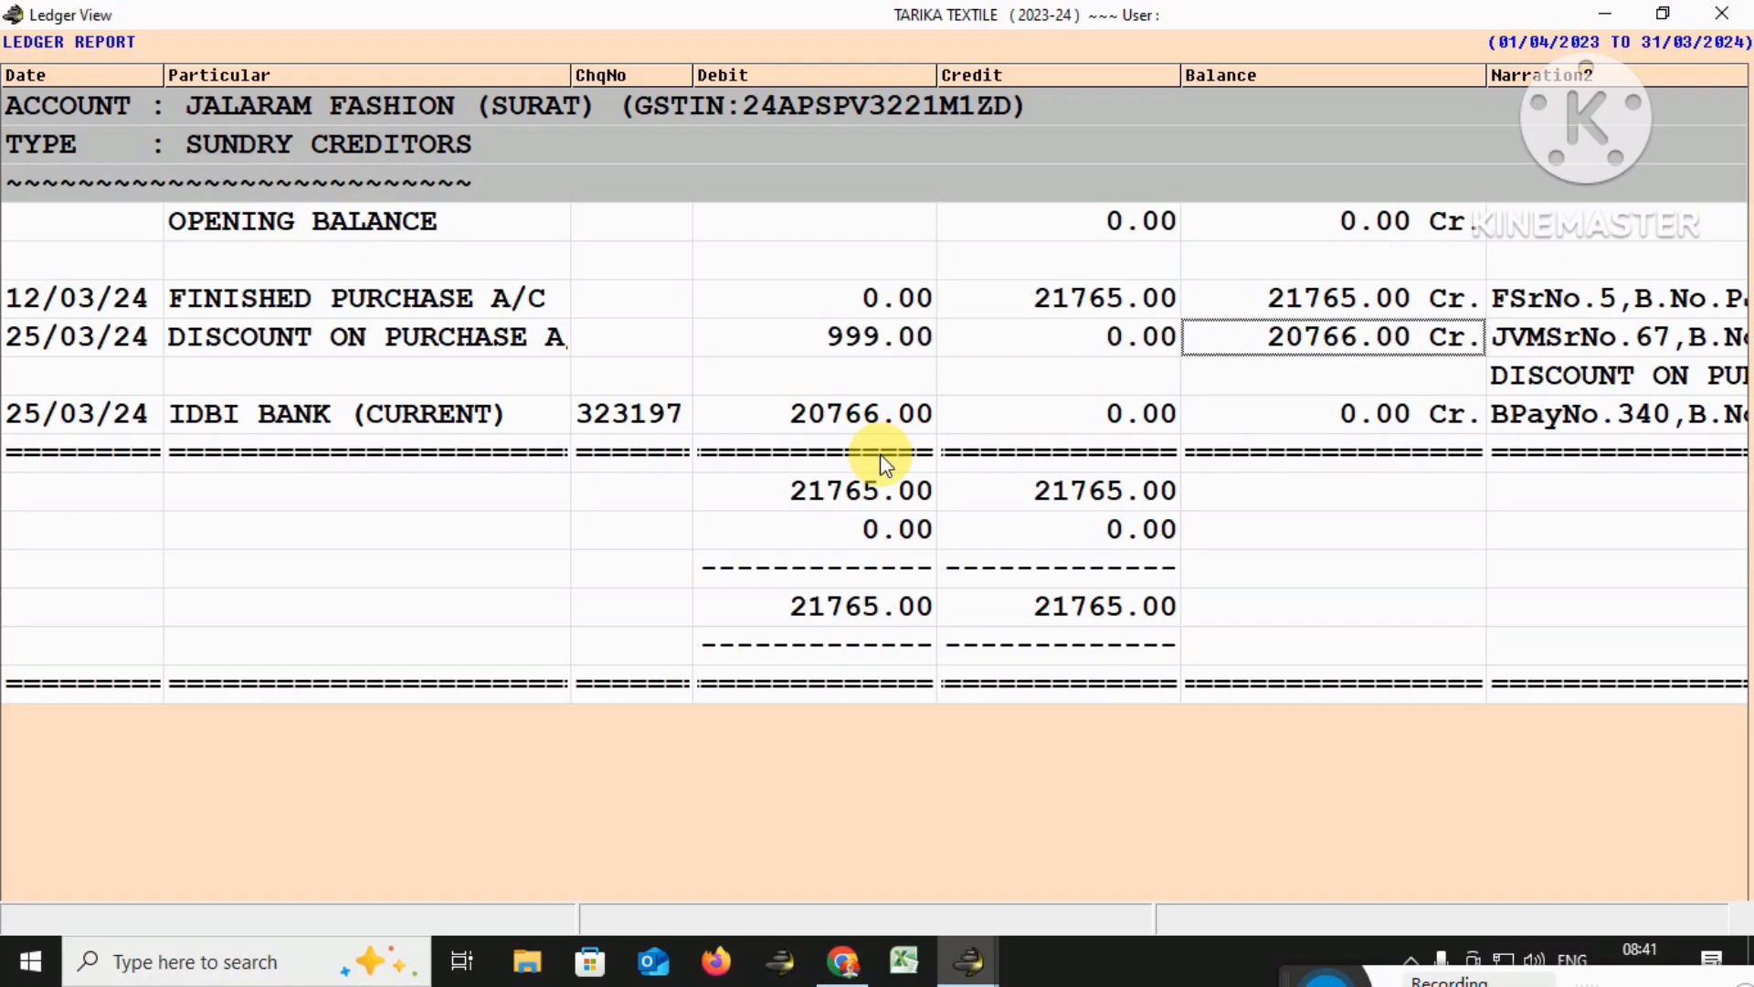
key(Left)
key(Left)
key(Left)
key(Down)
key(Down)
key(Right)
key(Right)
key(Right)
key(Right)
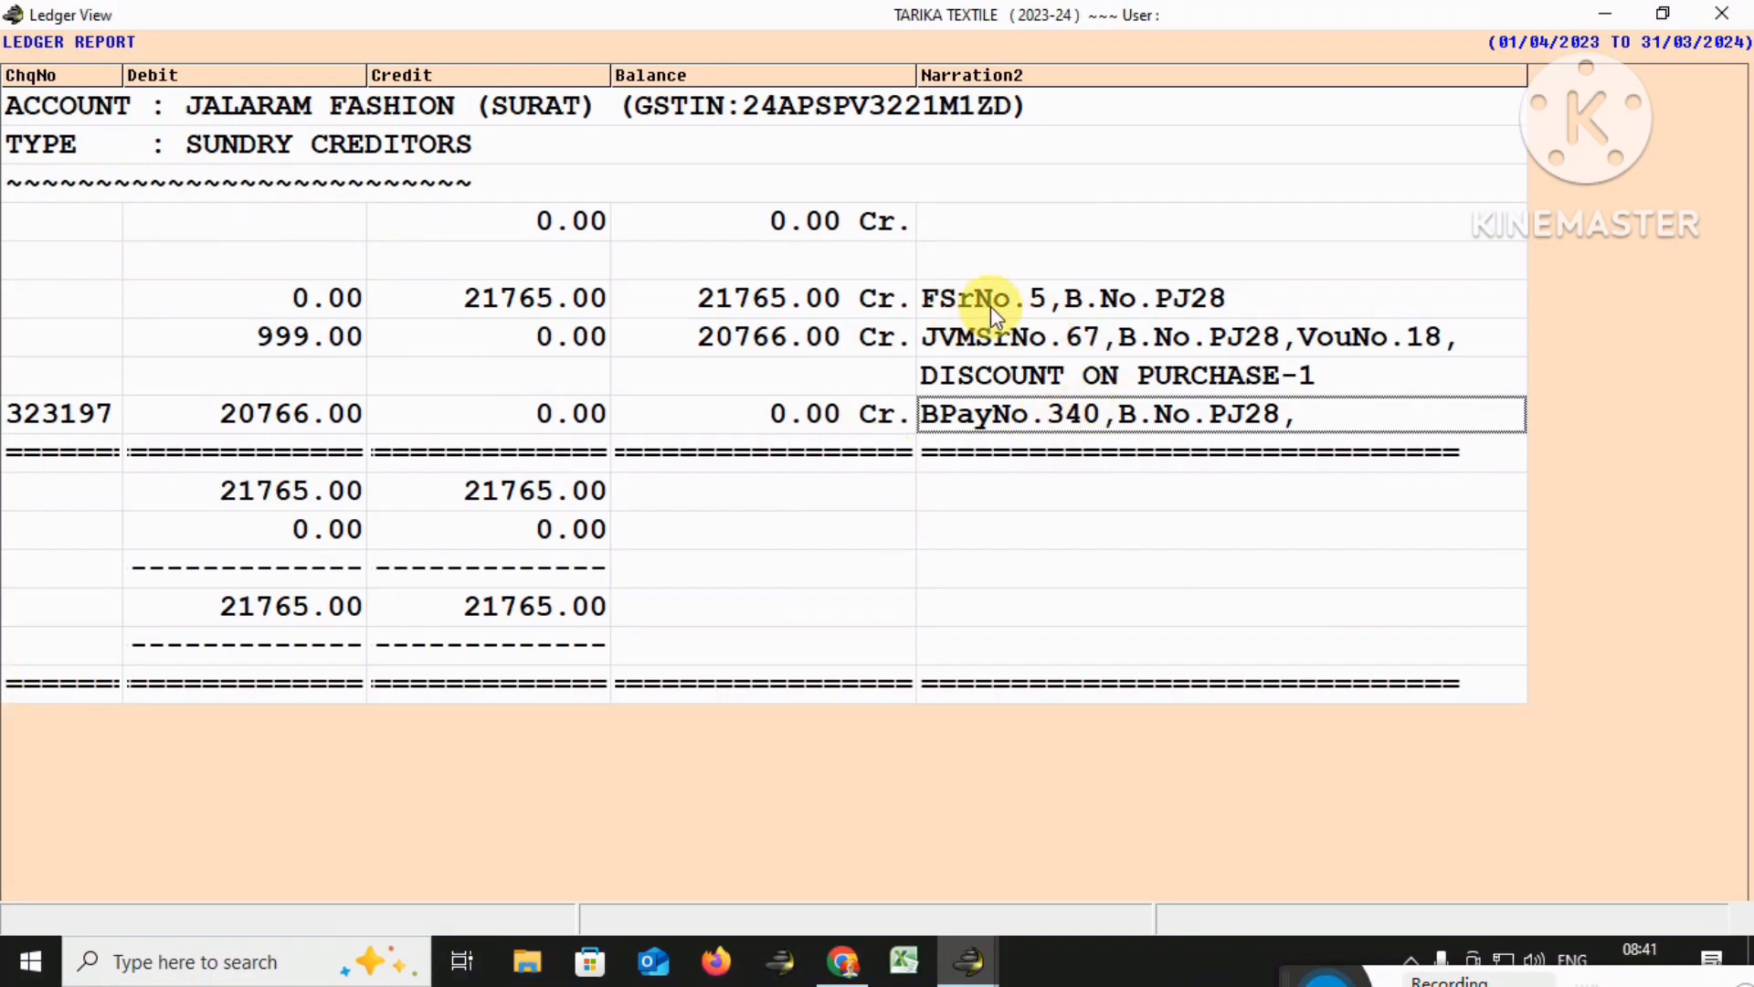
Open the finished purchase voucher from the ledger, check its serial and bill numbers, close it, and compare the discount row's narration
click(514, 300)
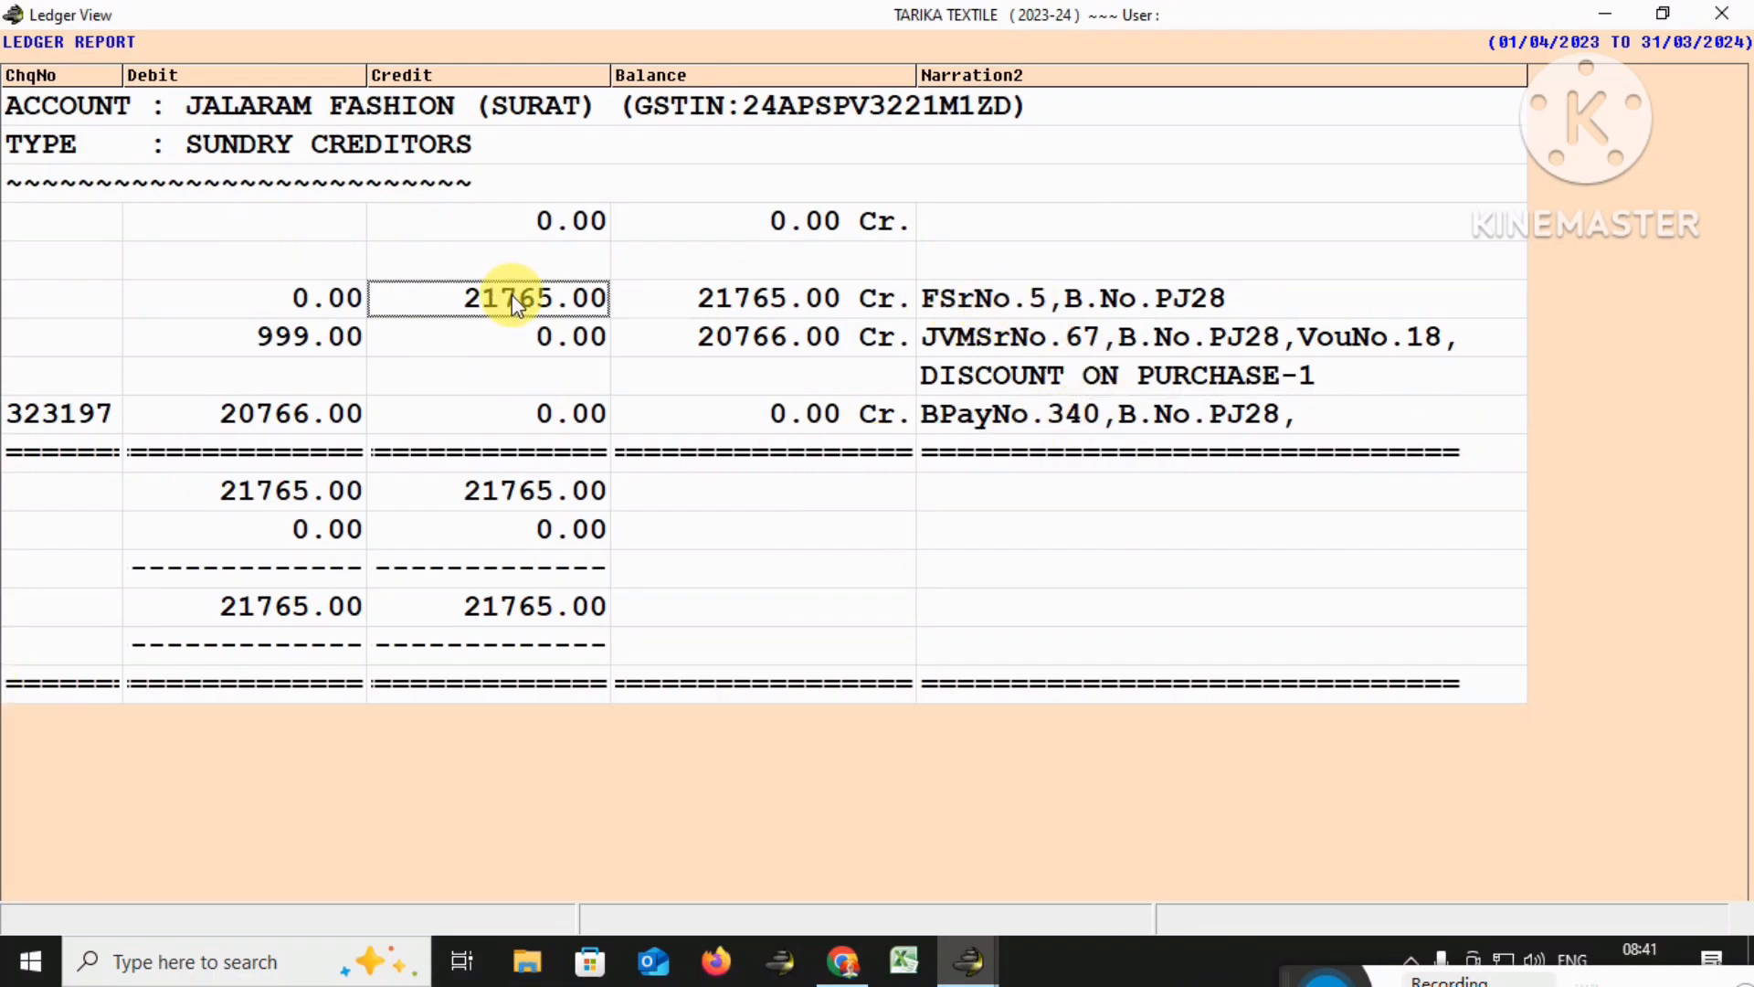
double_click(511, 294)
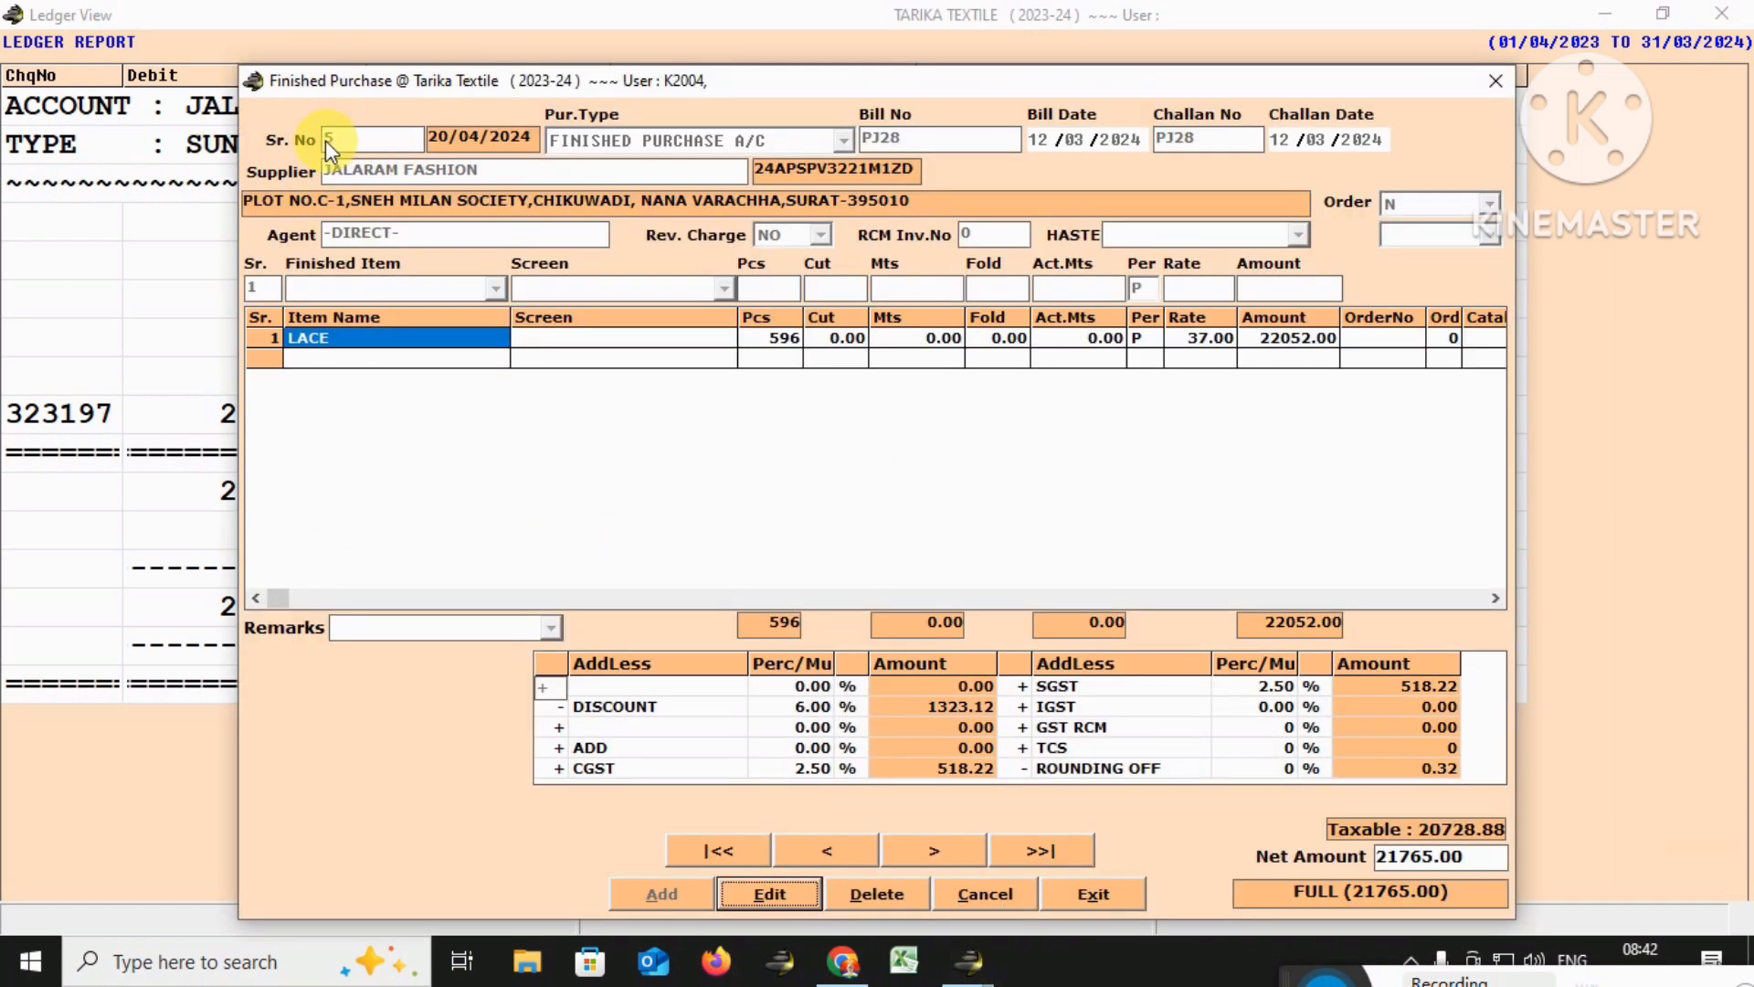
click(1117, 900)
click(944, 305)
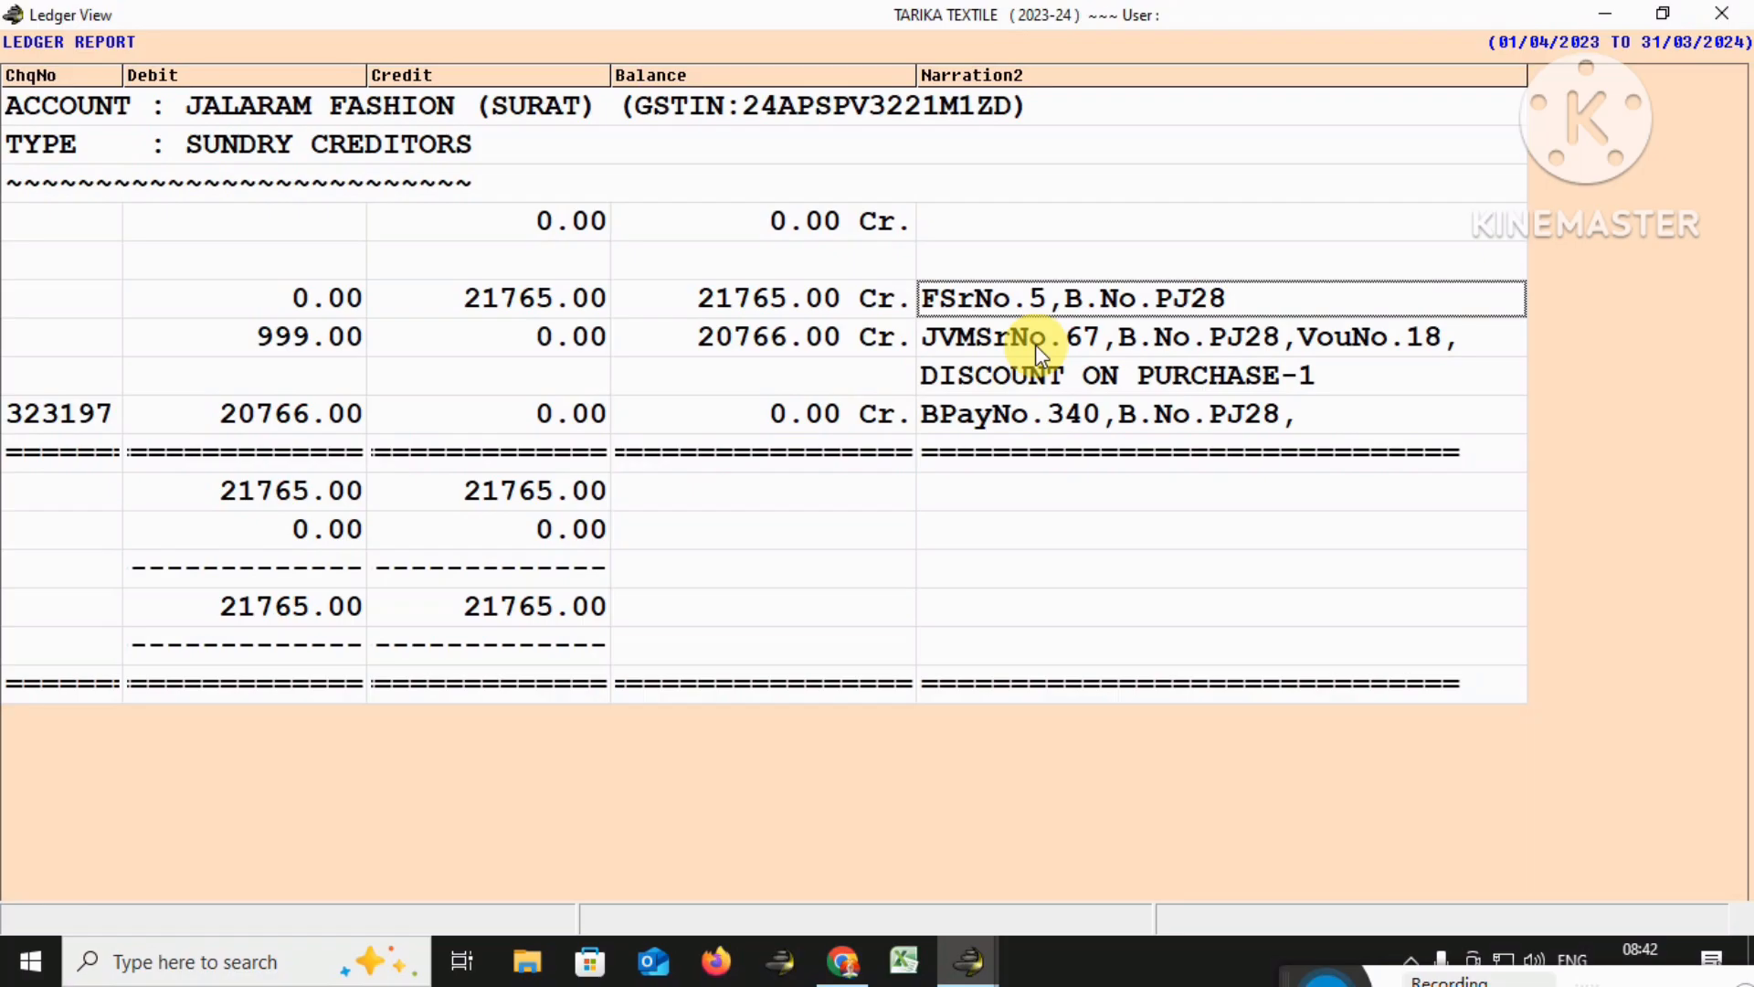
key(Left)
key(Left)
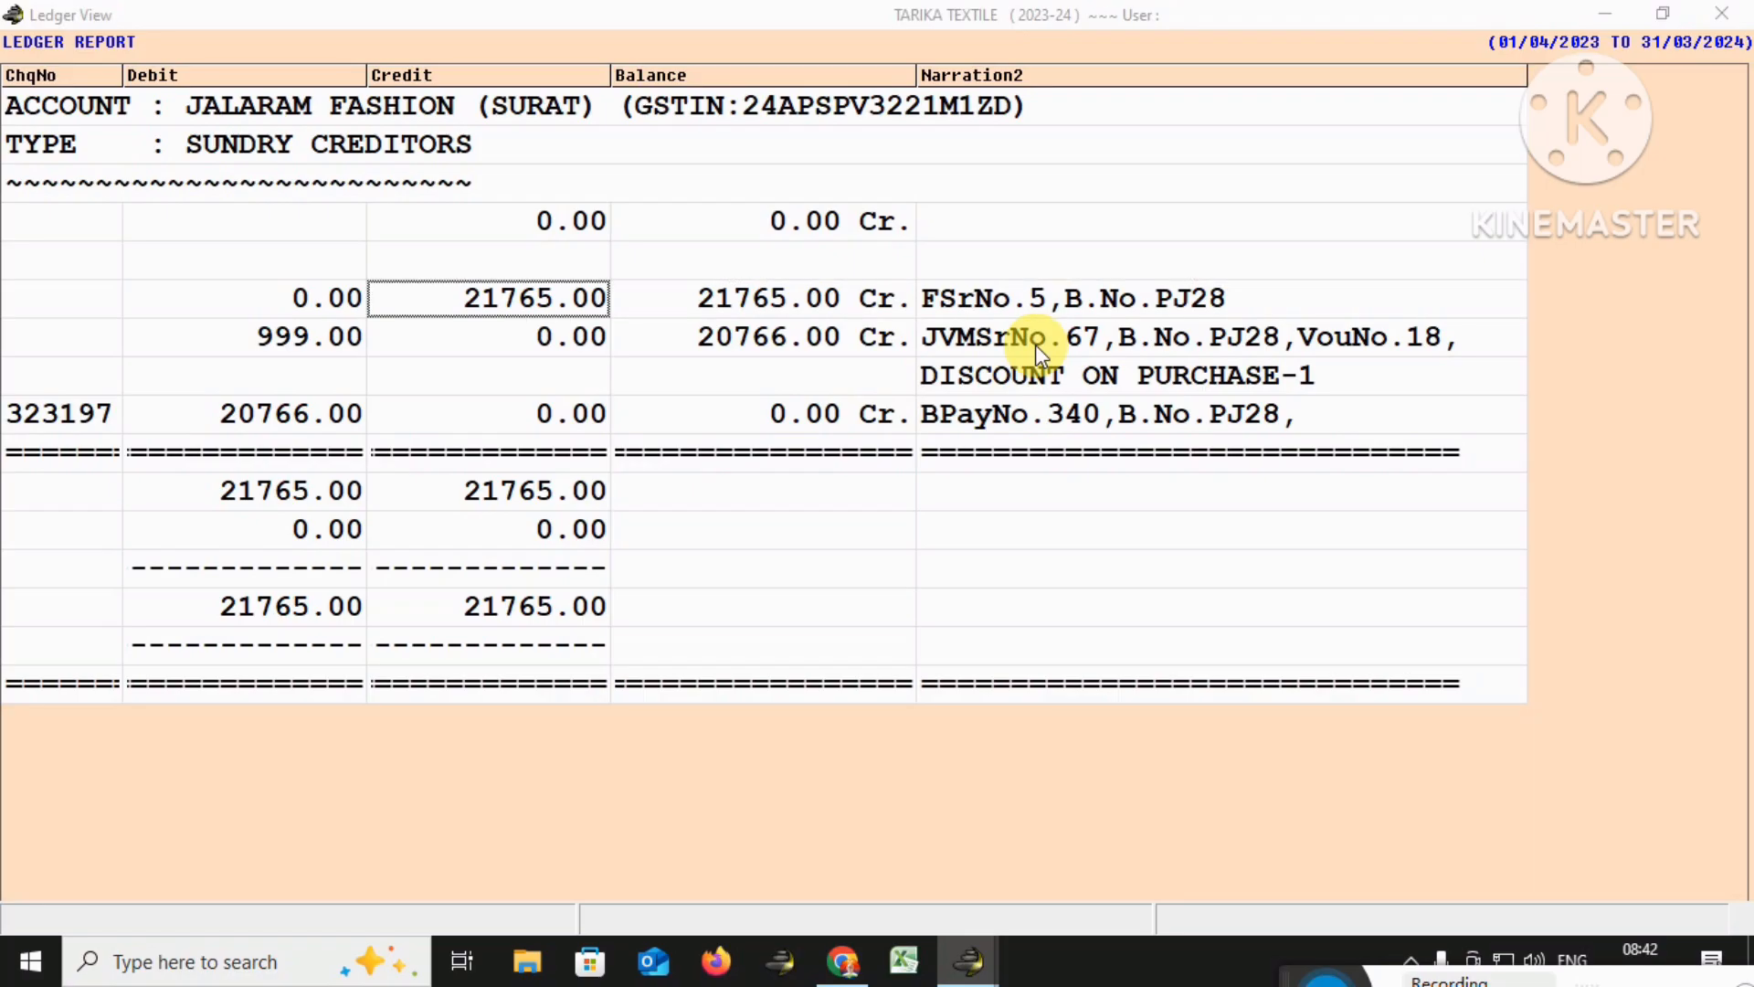
key(Return)
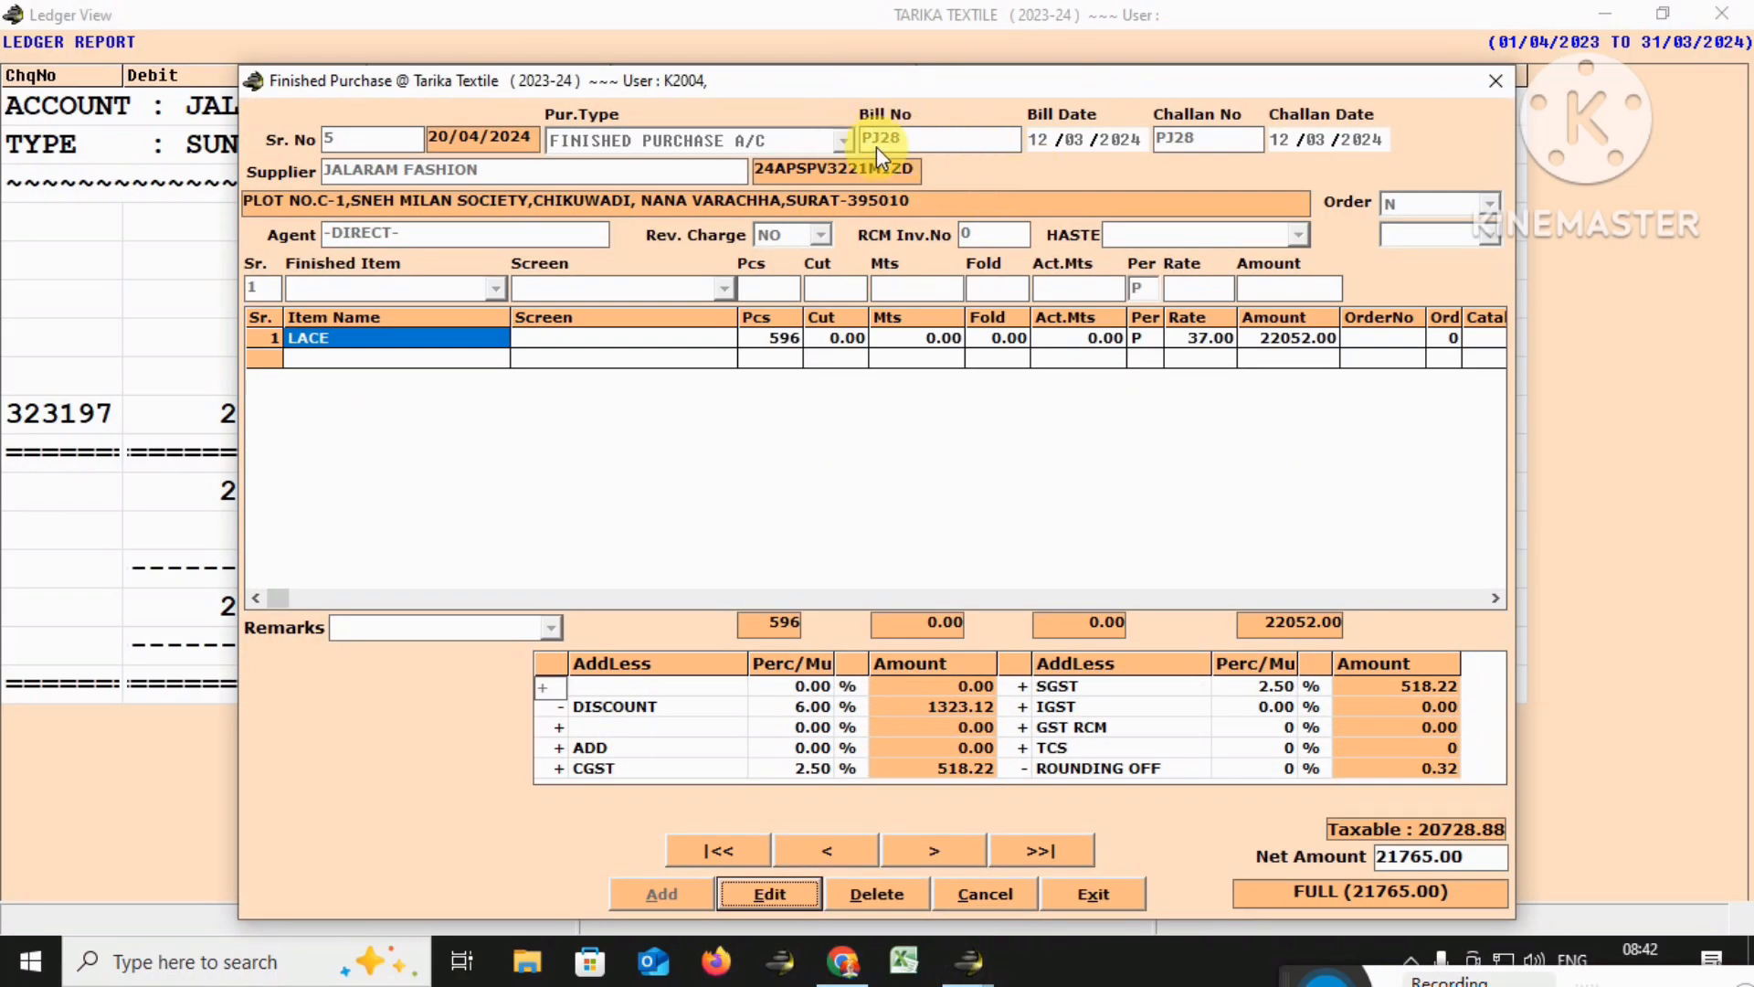
click(1122, 898)
key(Right)
key(Down)
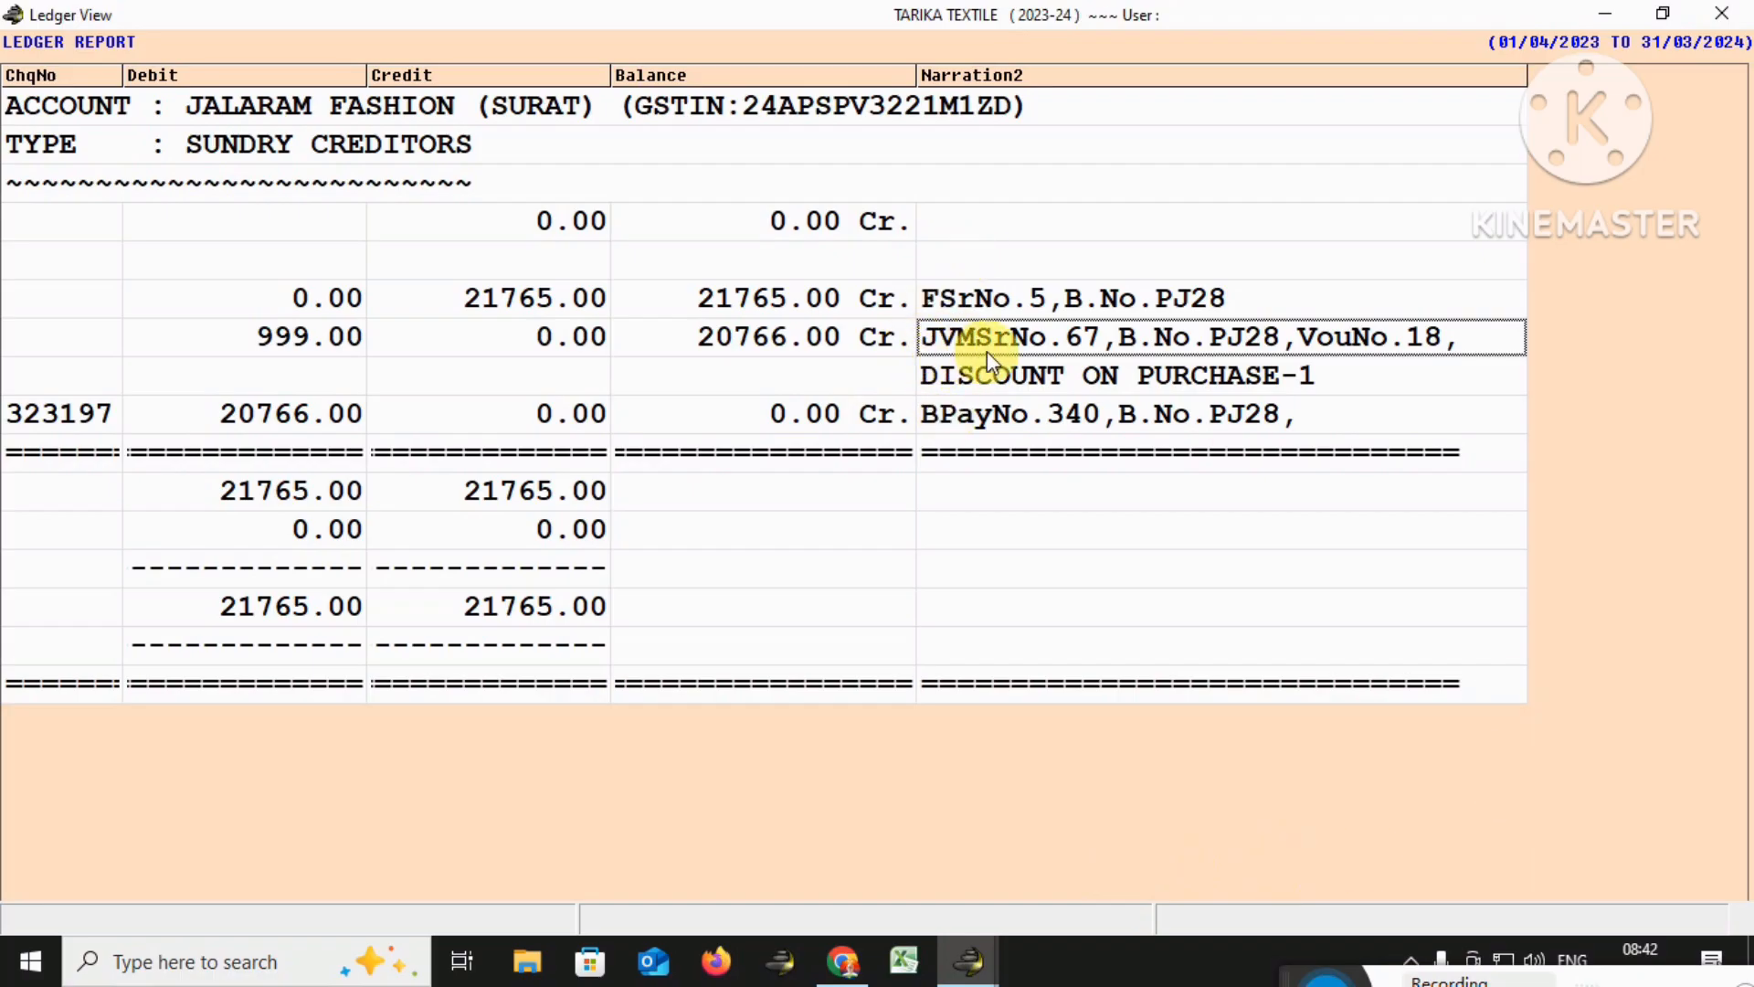
click(1323, 978)
drag(1323, 978, 1183, 967)
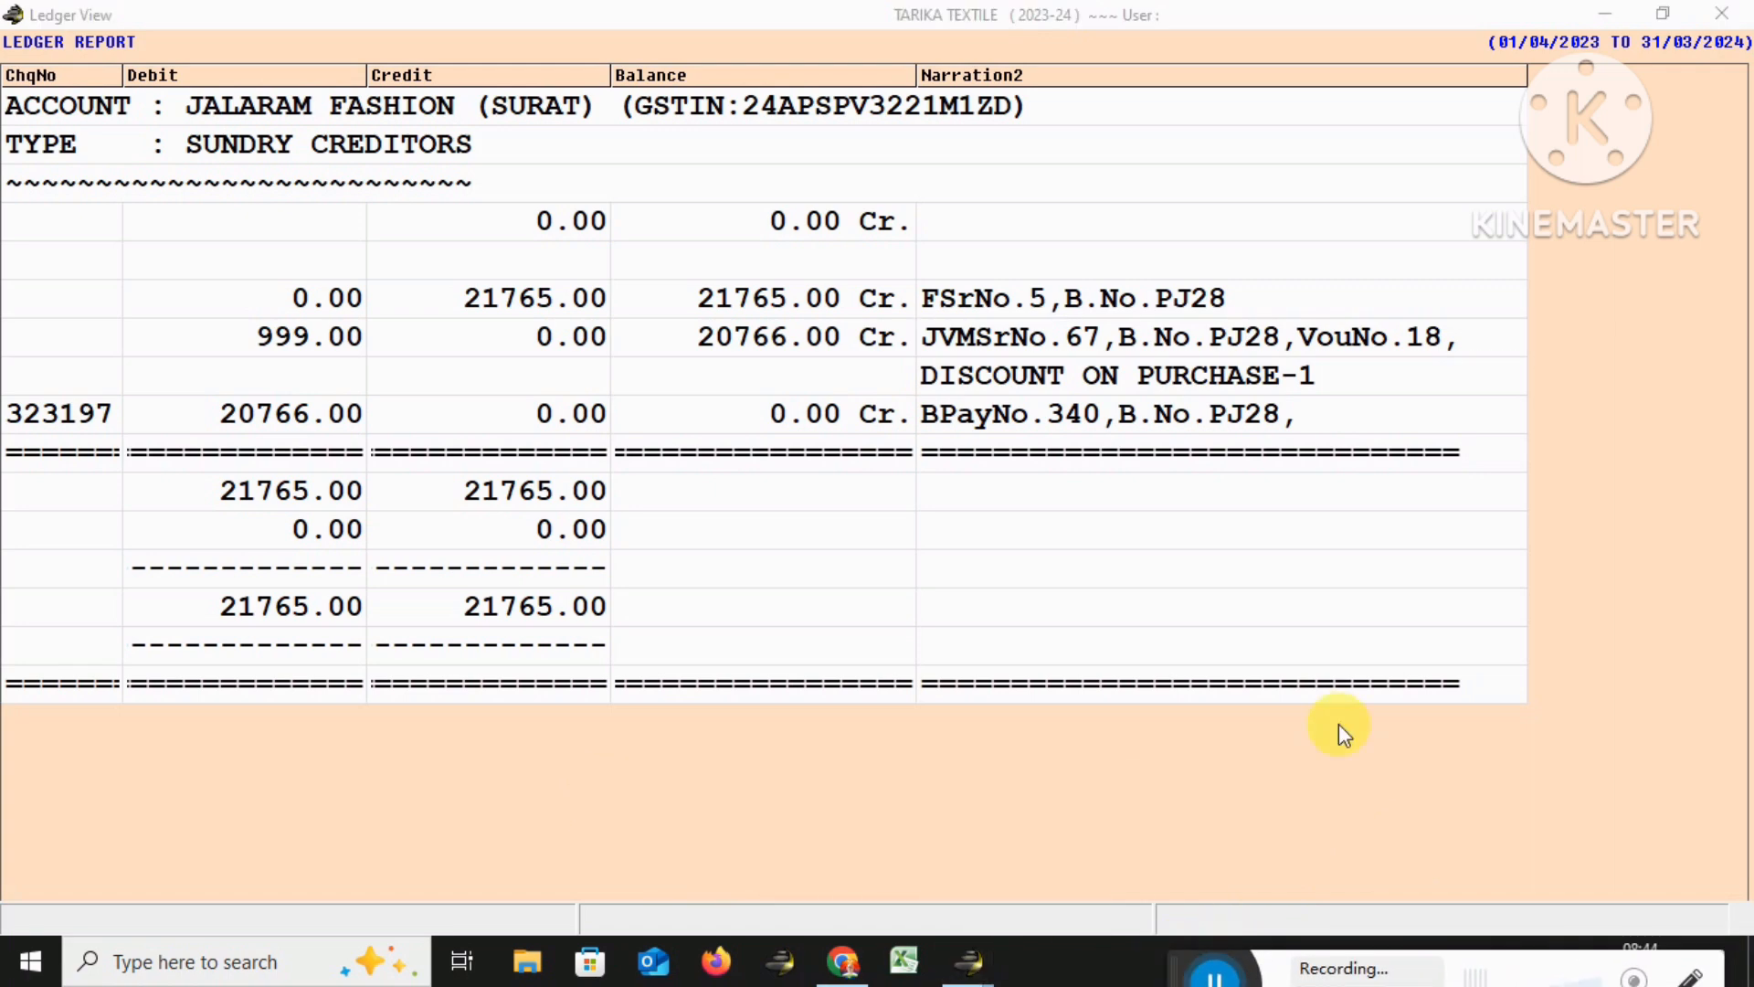
Mark only the finished purchase and IDBI BANK payment rows, leaving out the discount row
click(517, 311)
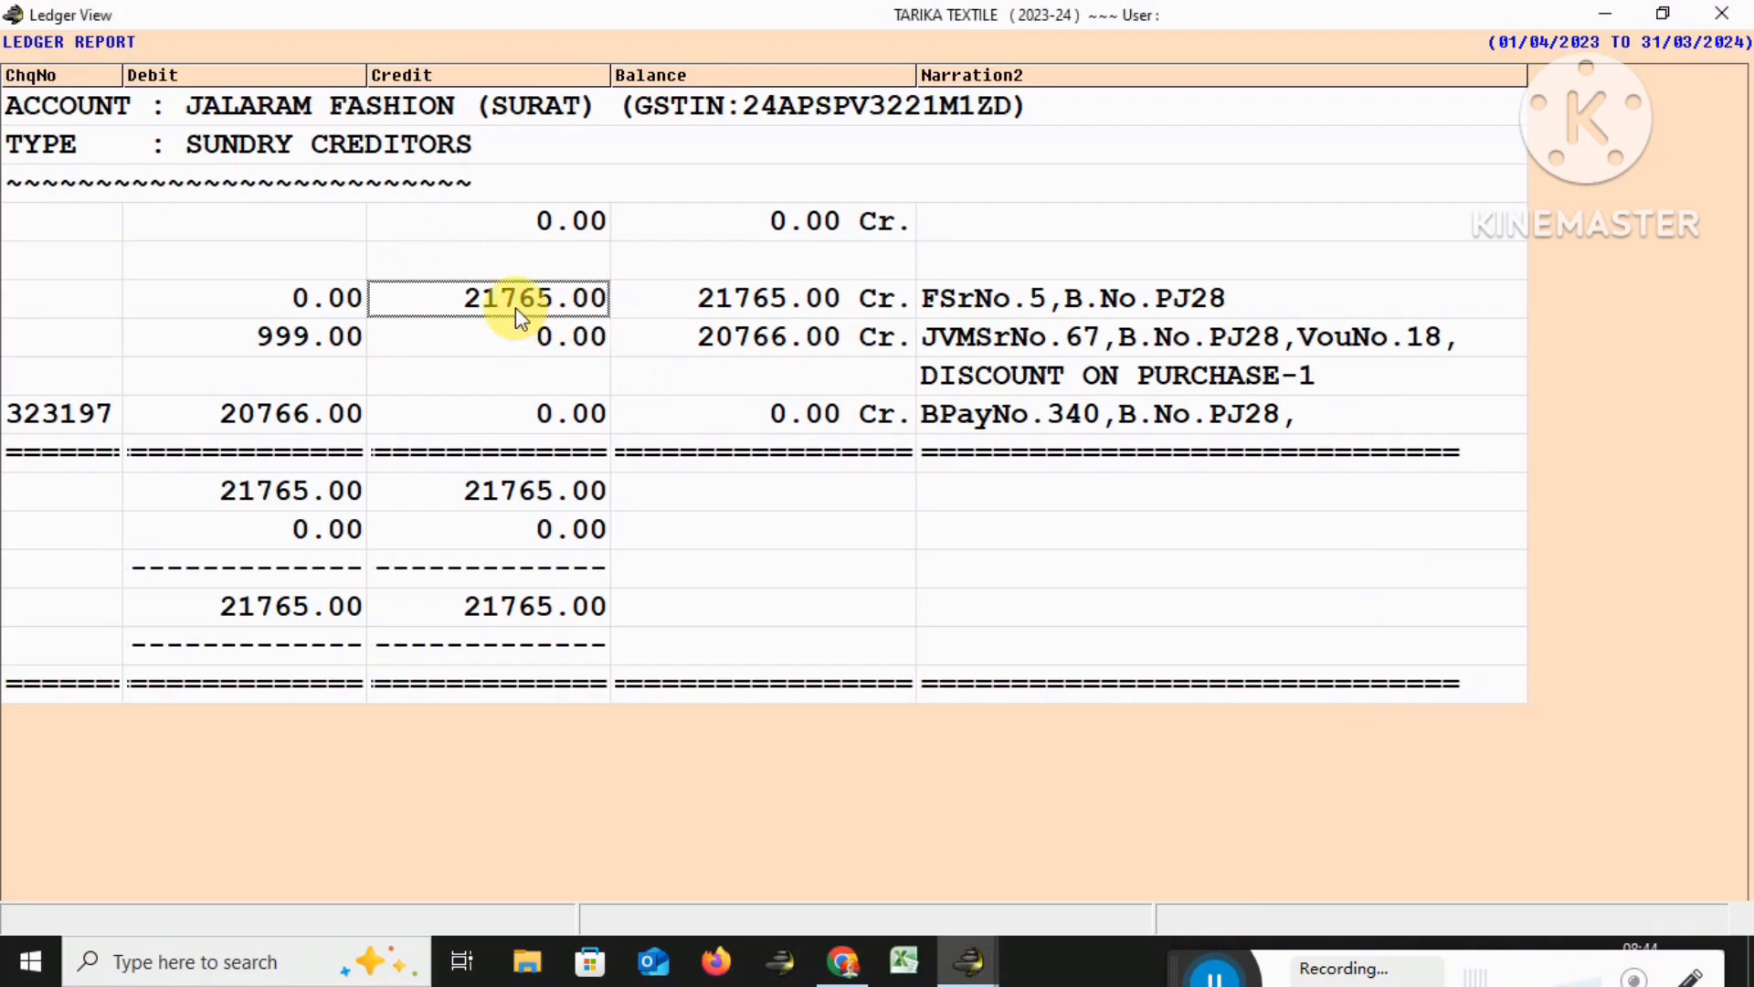
key(Left)
key(Left)
key(Left)
key(Left)
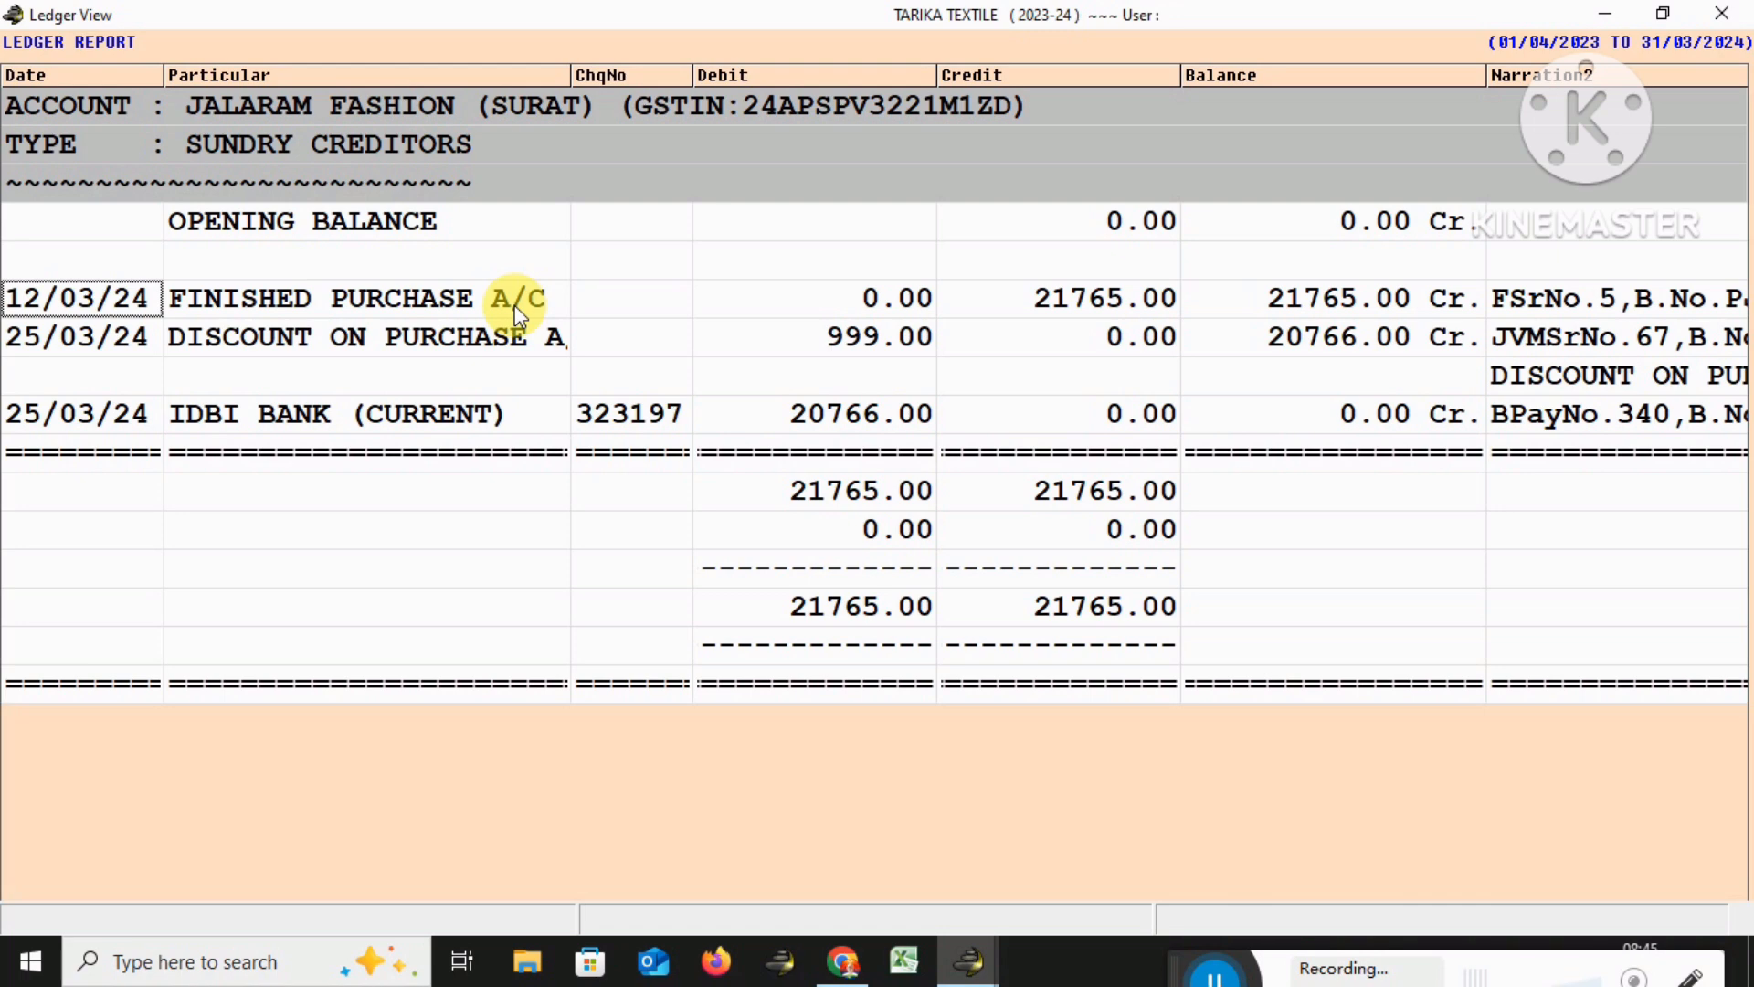
key(Down)
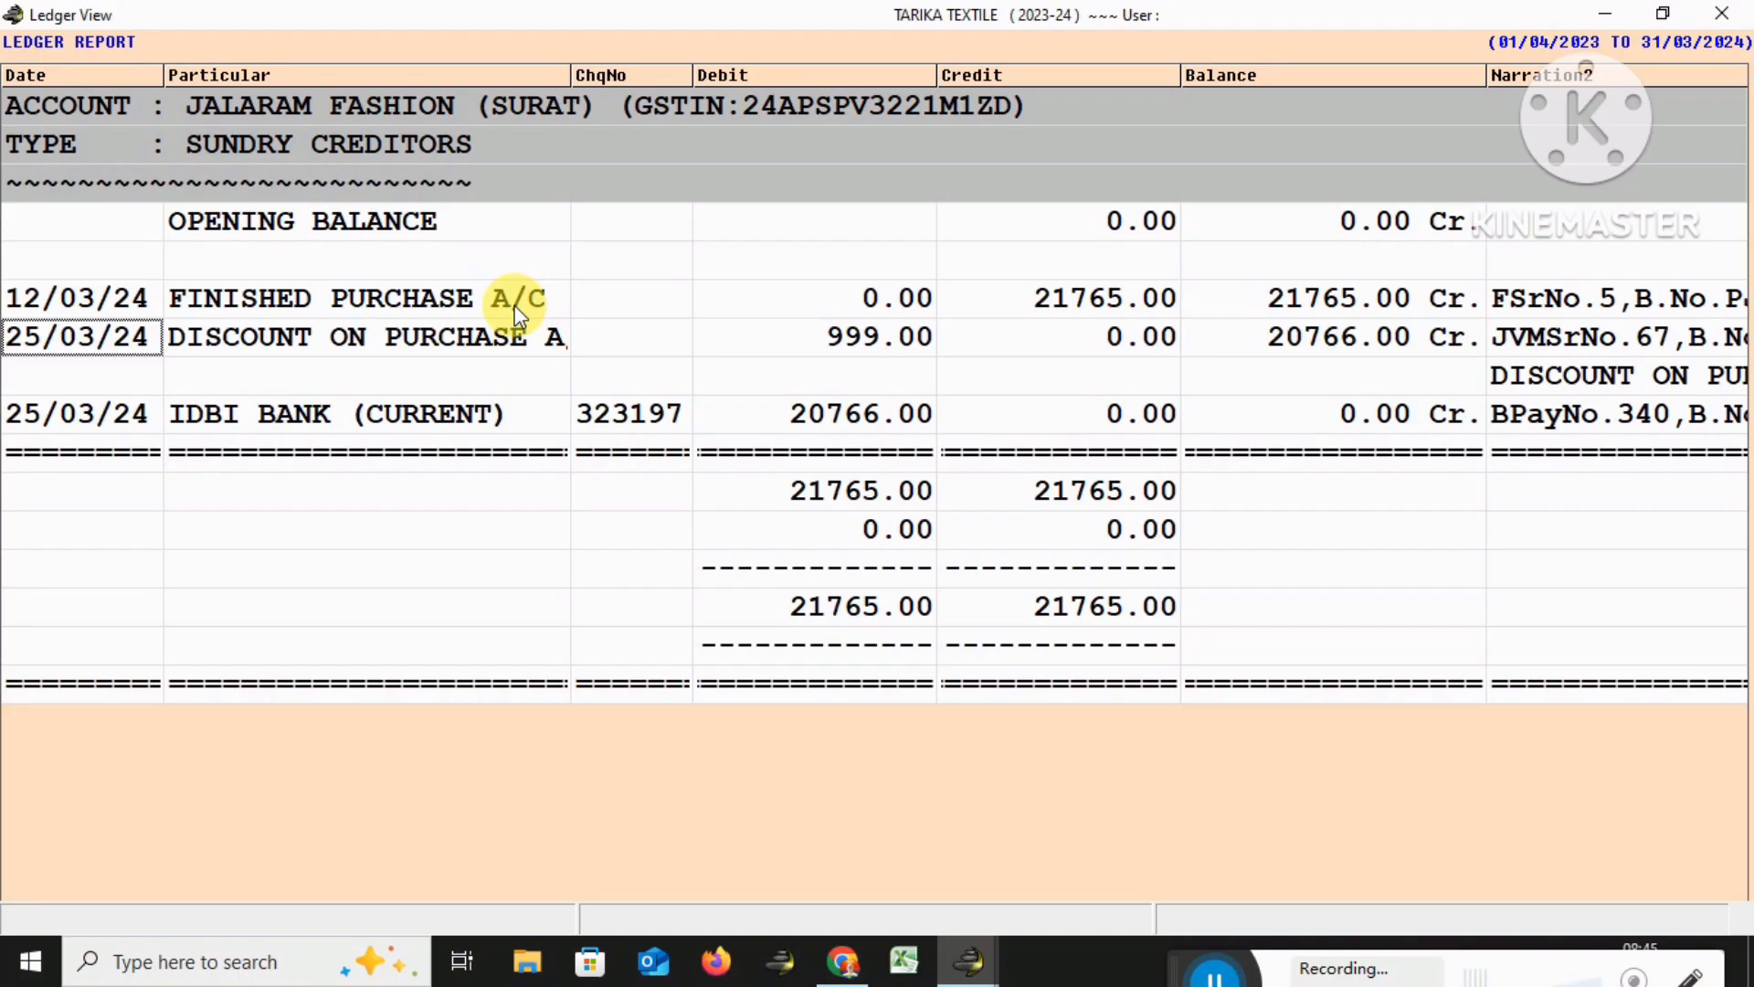
key(Right)
key(Up)
key(Return)
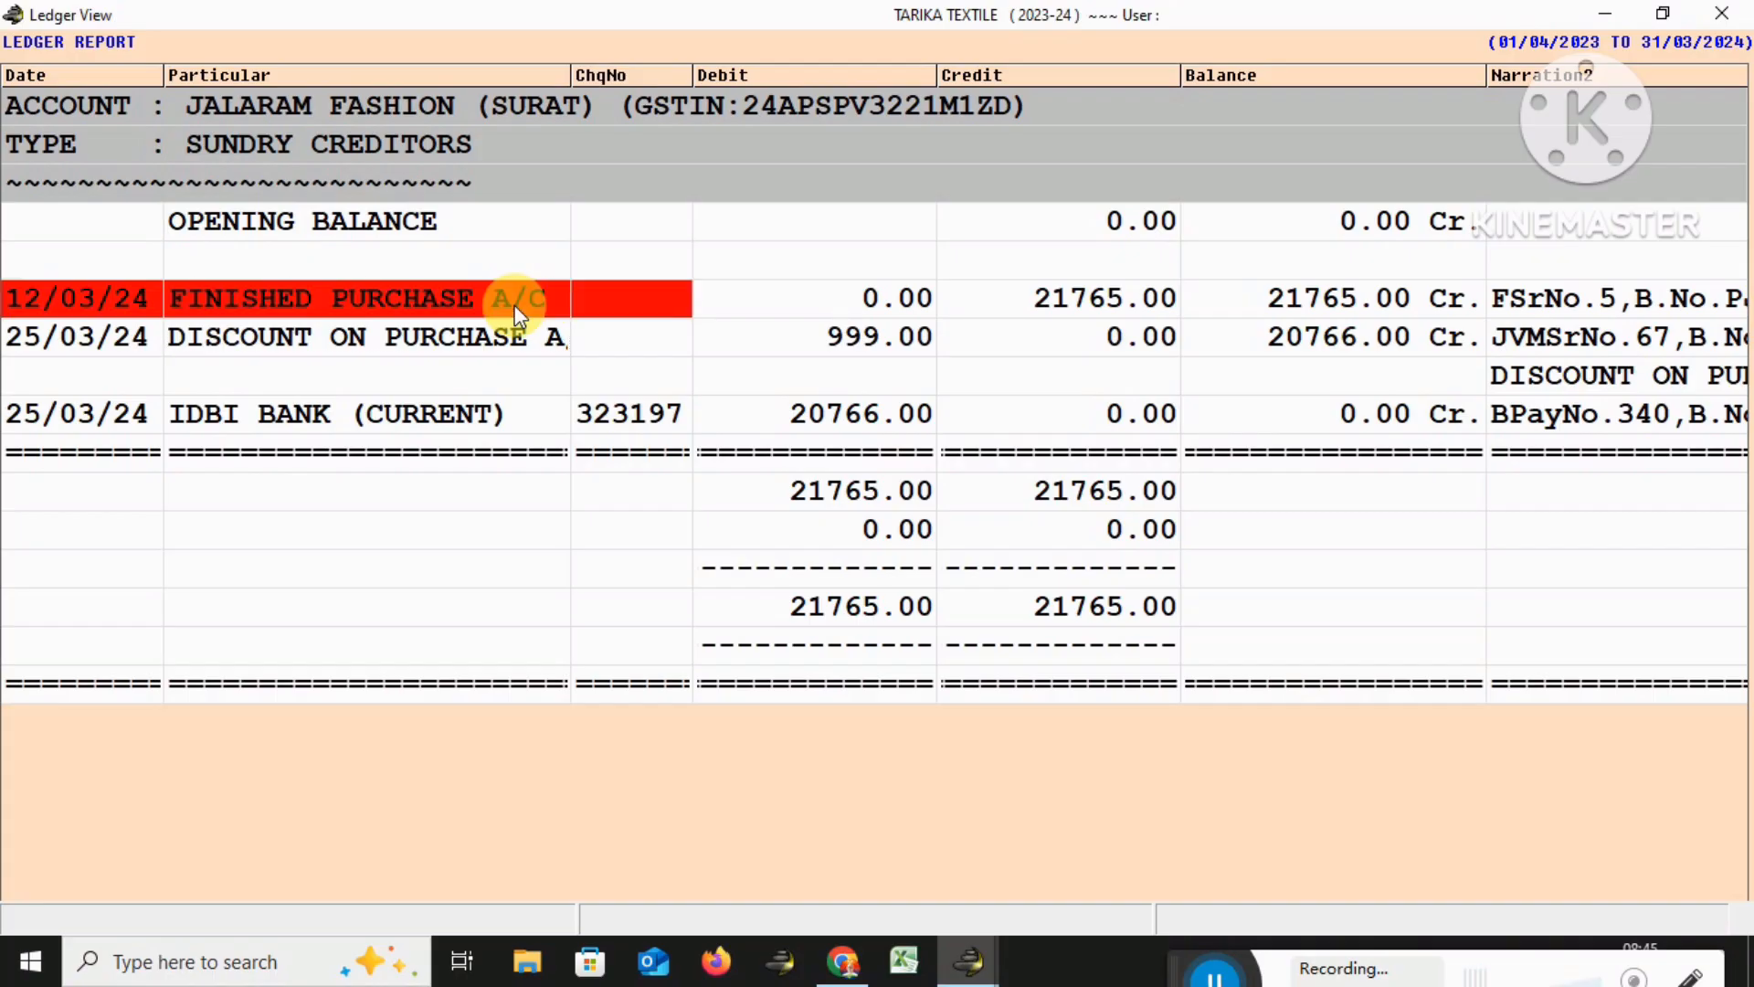
key(Down)
key(Down)
key(Return)
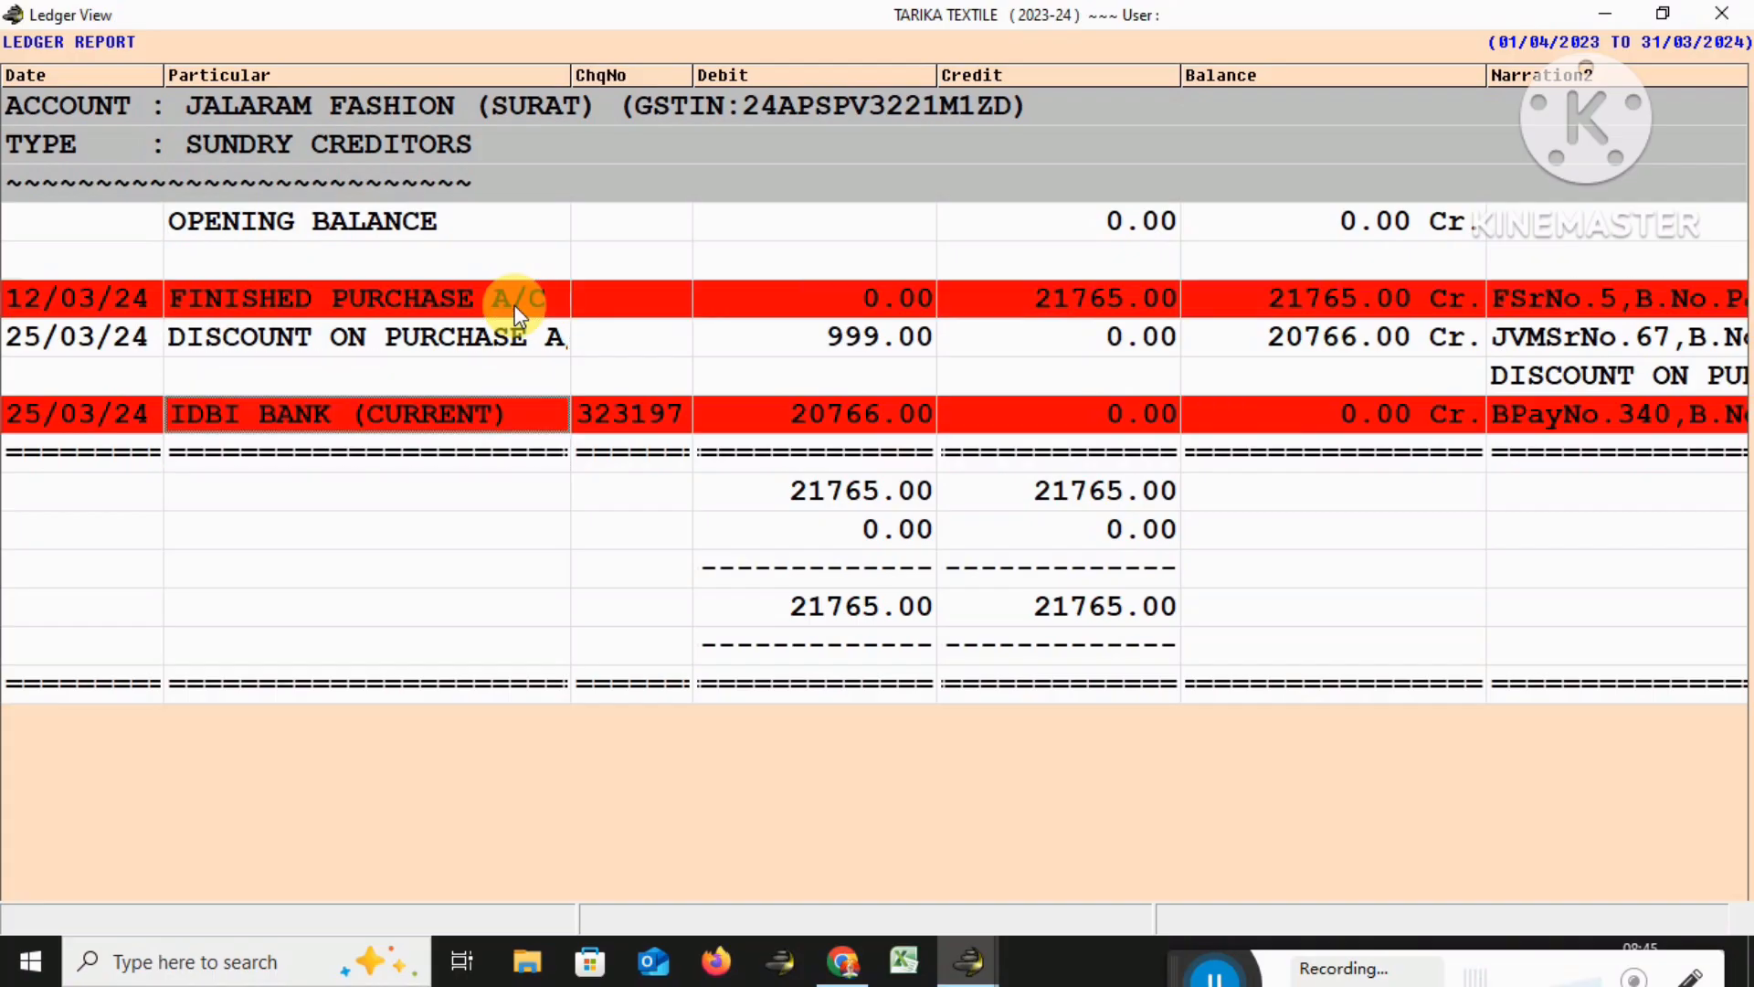
Display the two marked rows in the global view, compare their debit and credit totals, and exit the view
key(g)
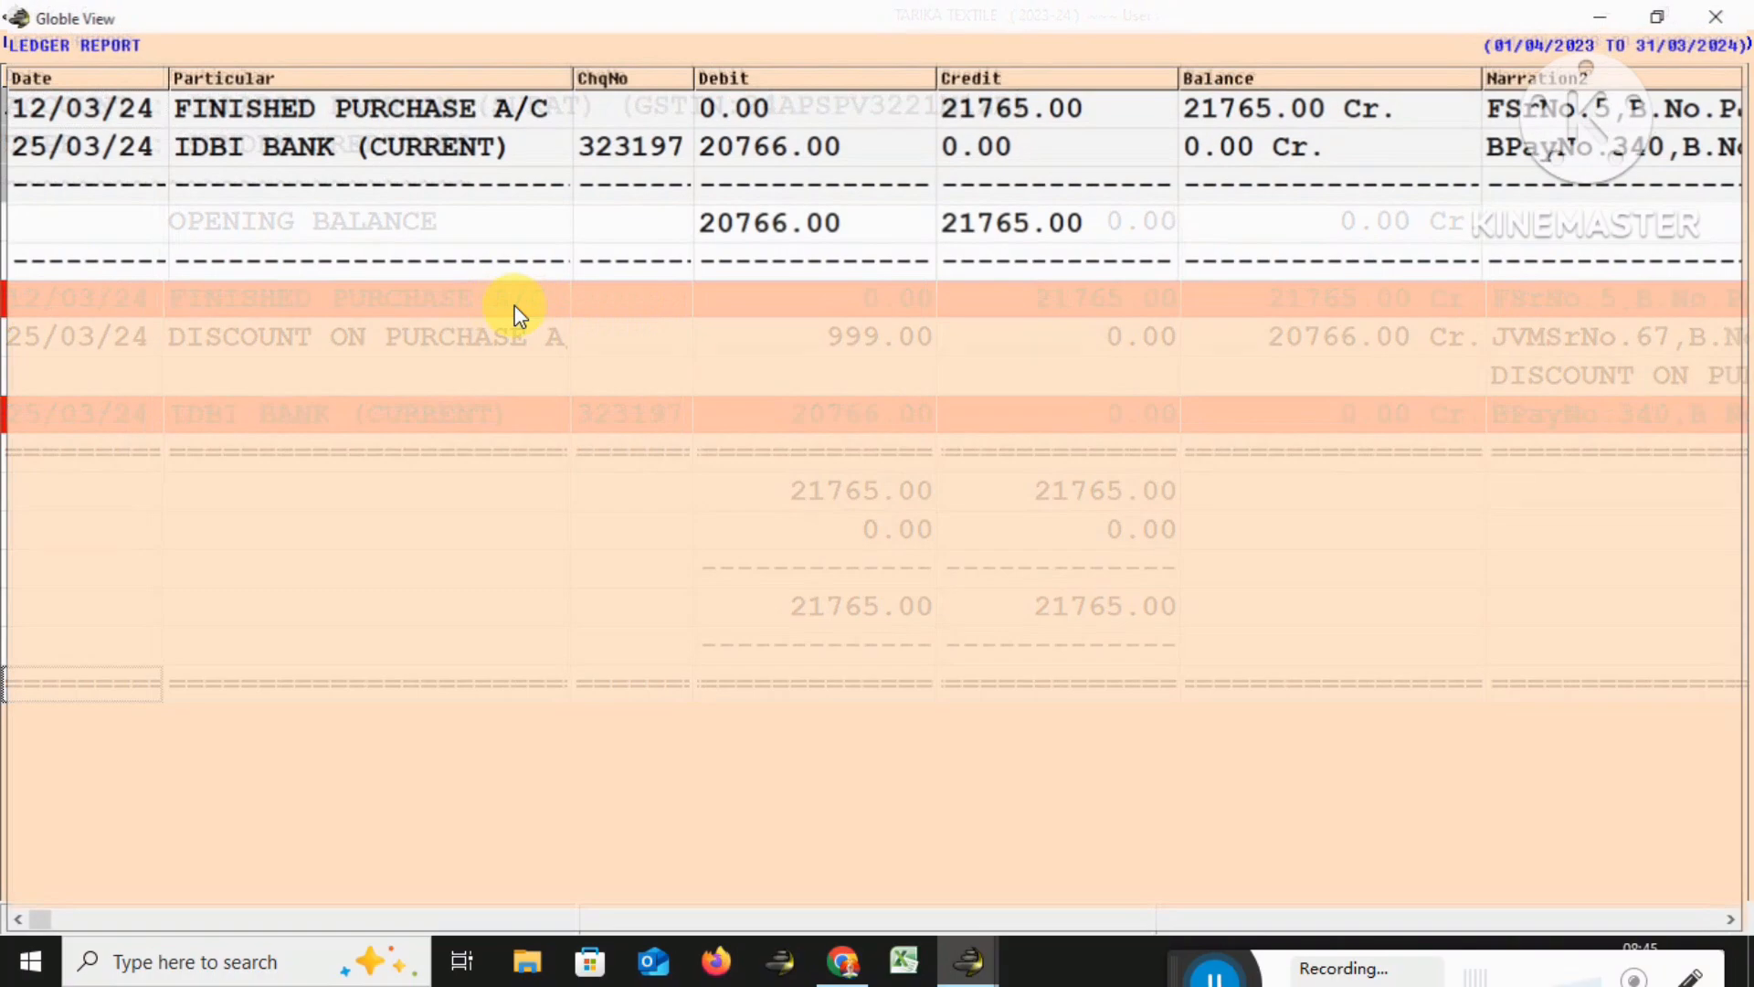
key(Right)
key(Right)
key(Right)
key(Down)
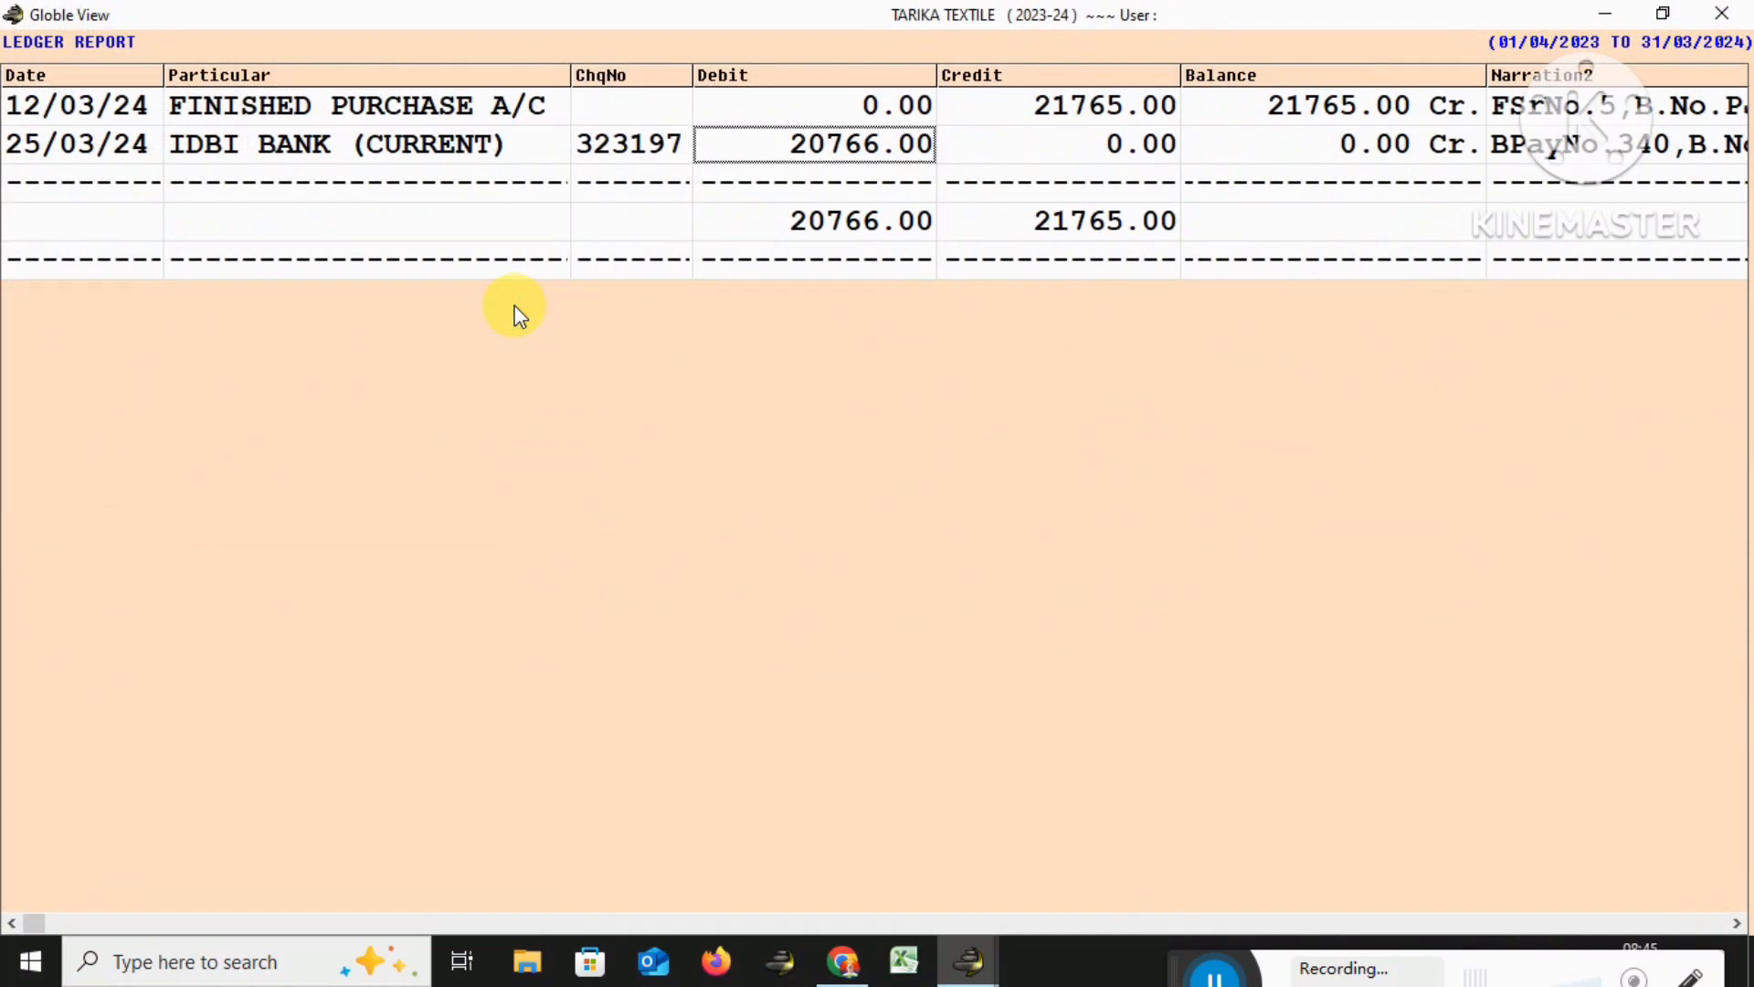
key(Up)
key(Down)
key(Down)
key(Down)
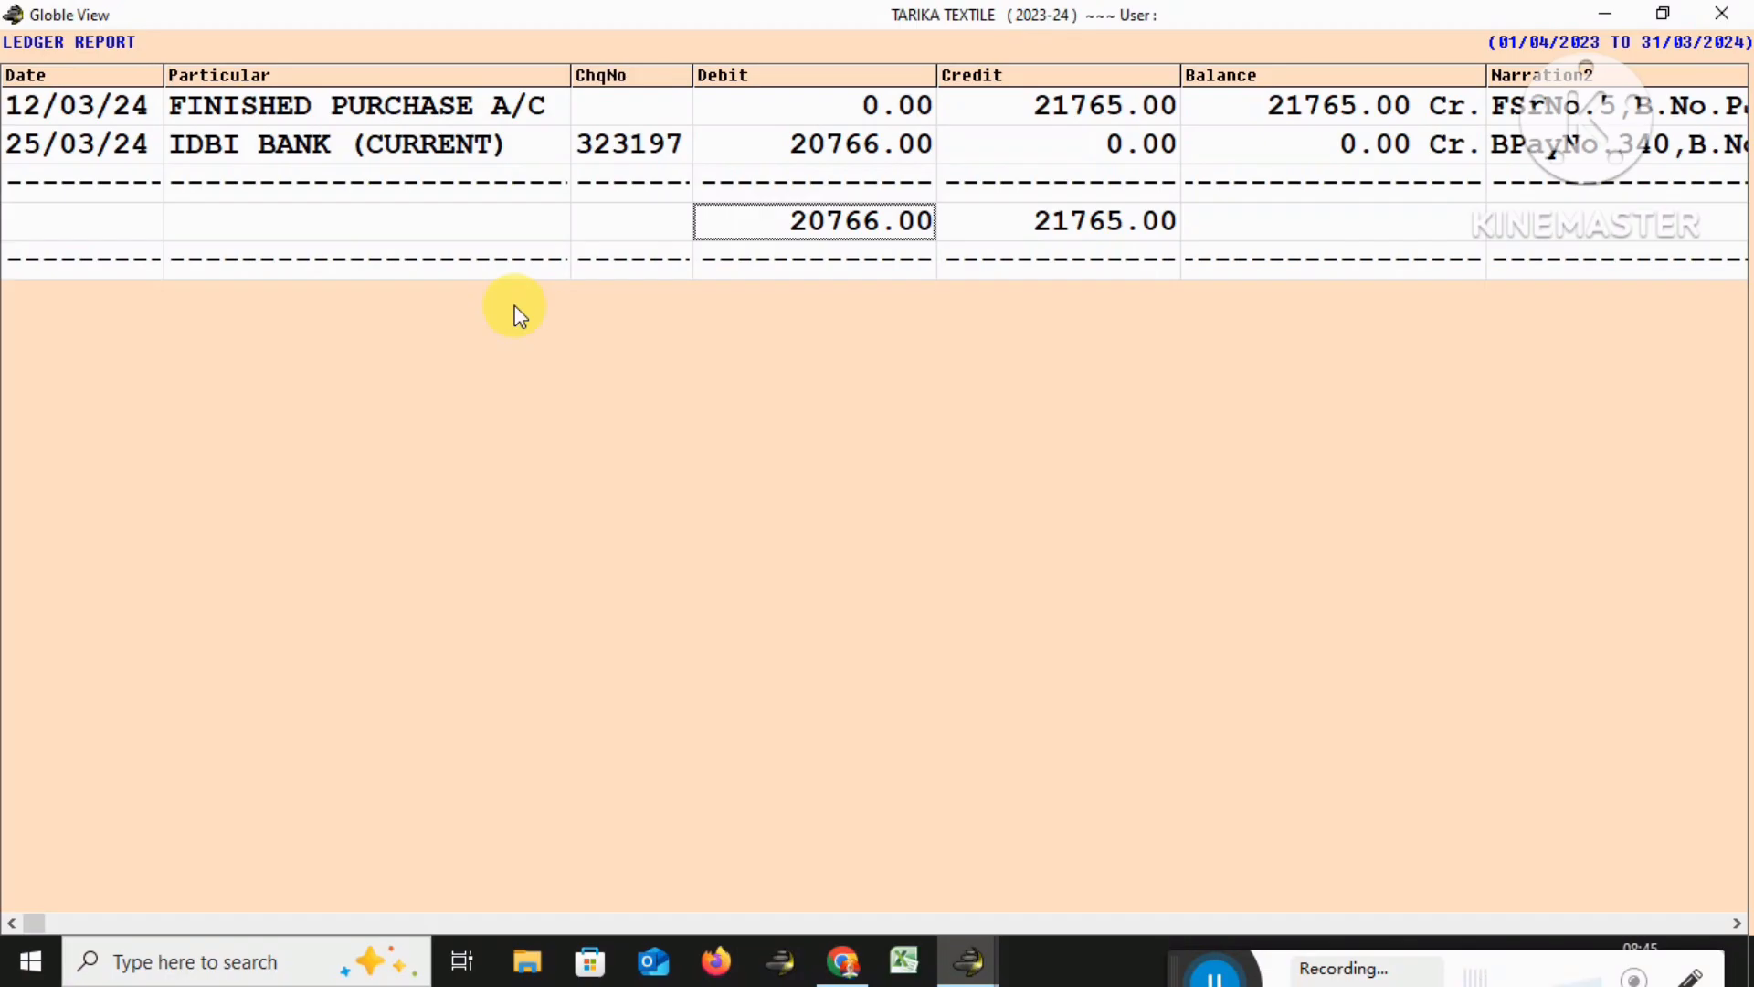
key(Escape)
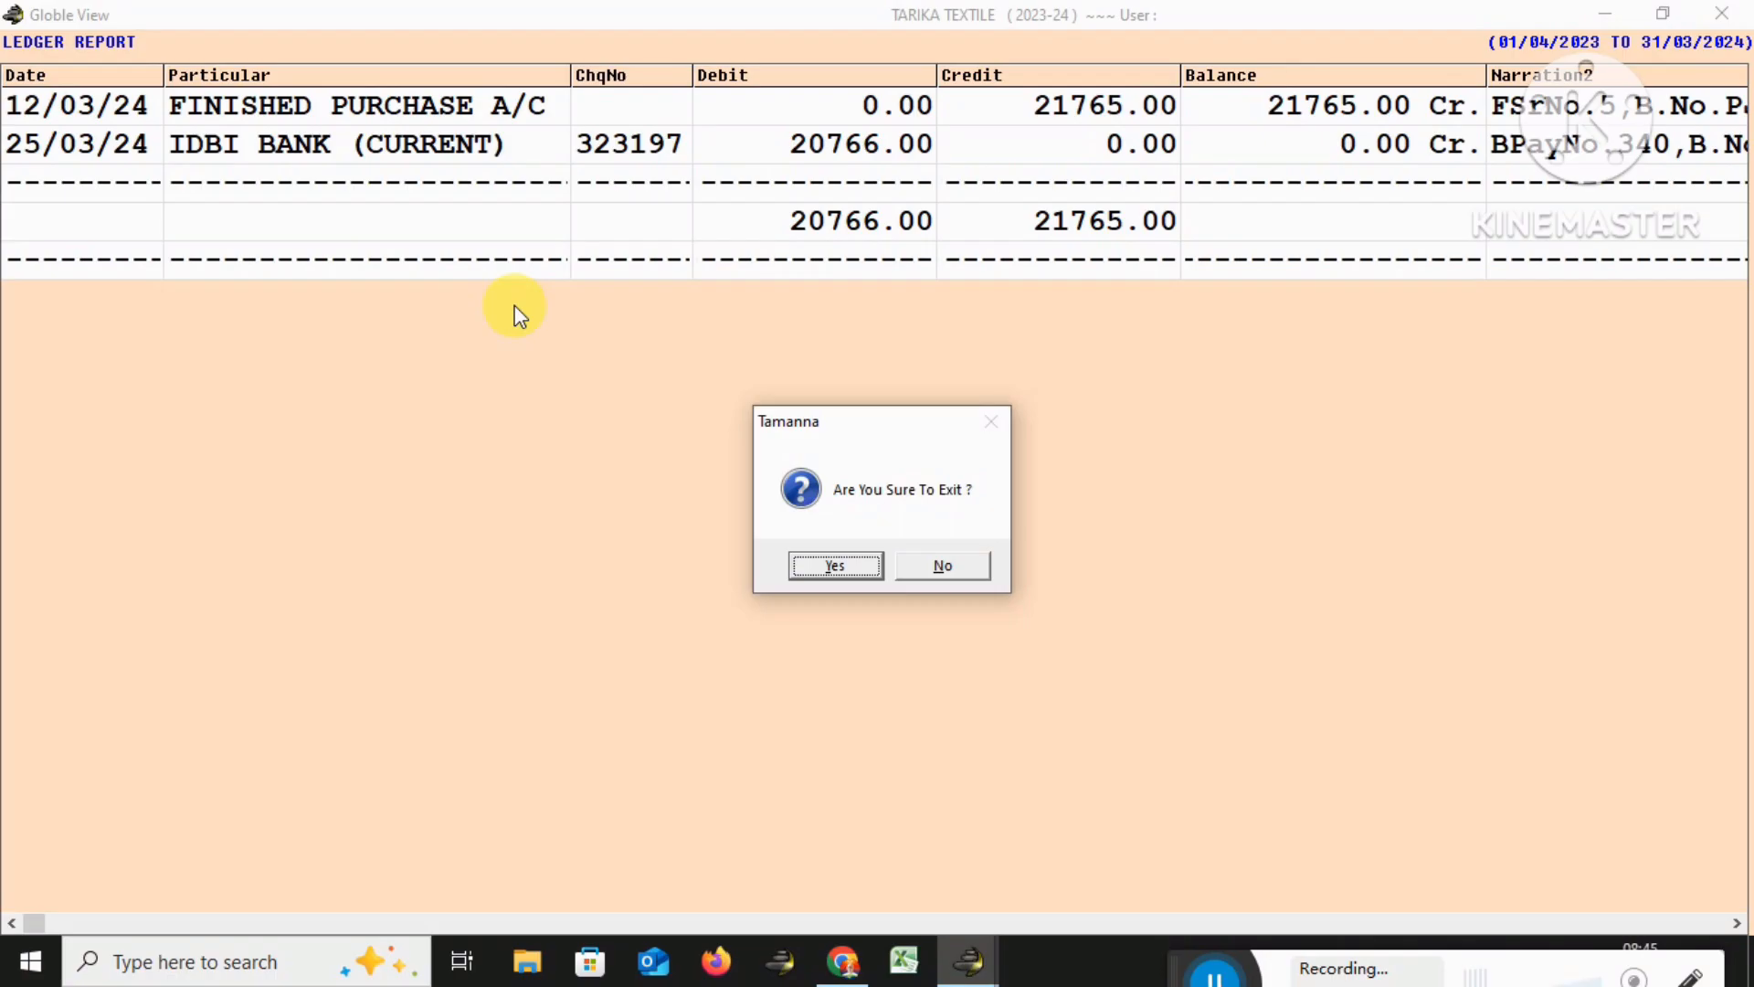
key(Return)
Unmark the IDBI BANK payment and finished purchase rows in the ledger
key(Down)
key(Up)
key(Up)
key(Up)
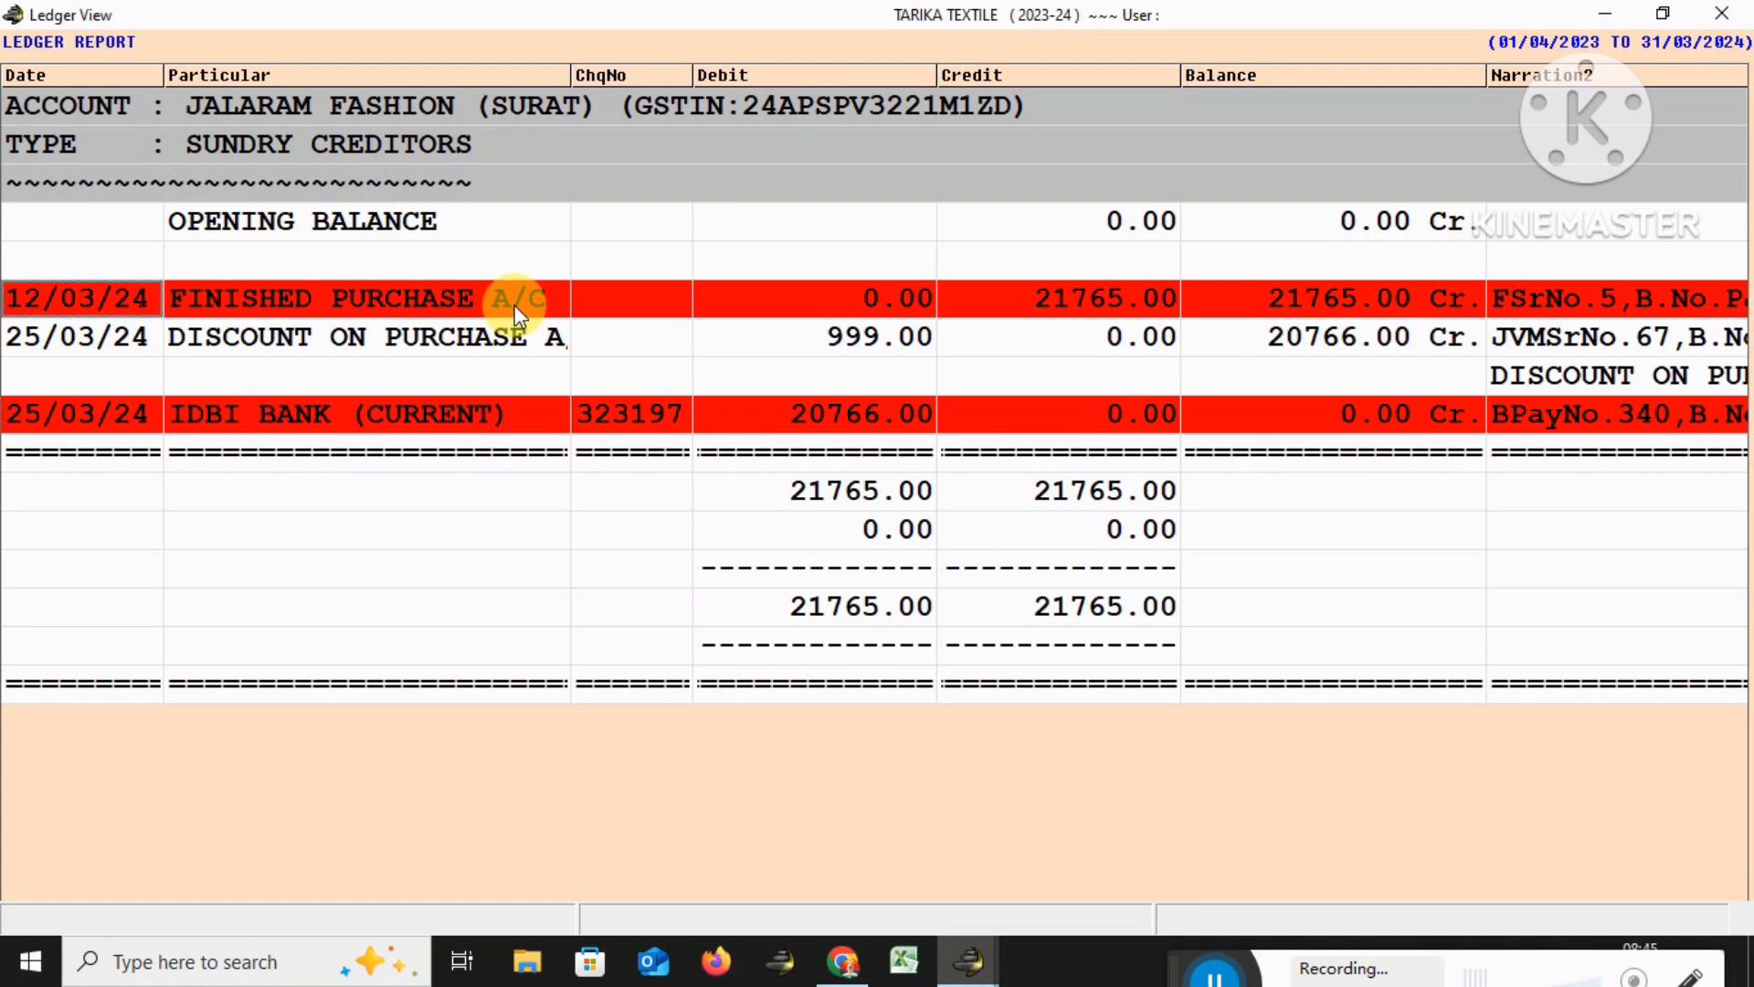
key(Down)
key(Down)
key(Down)
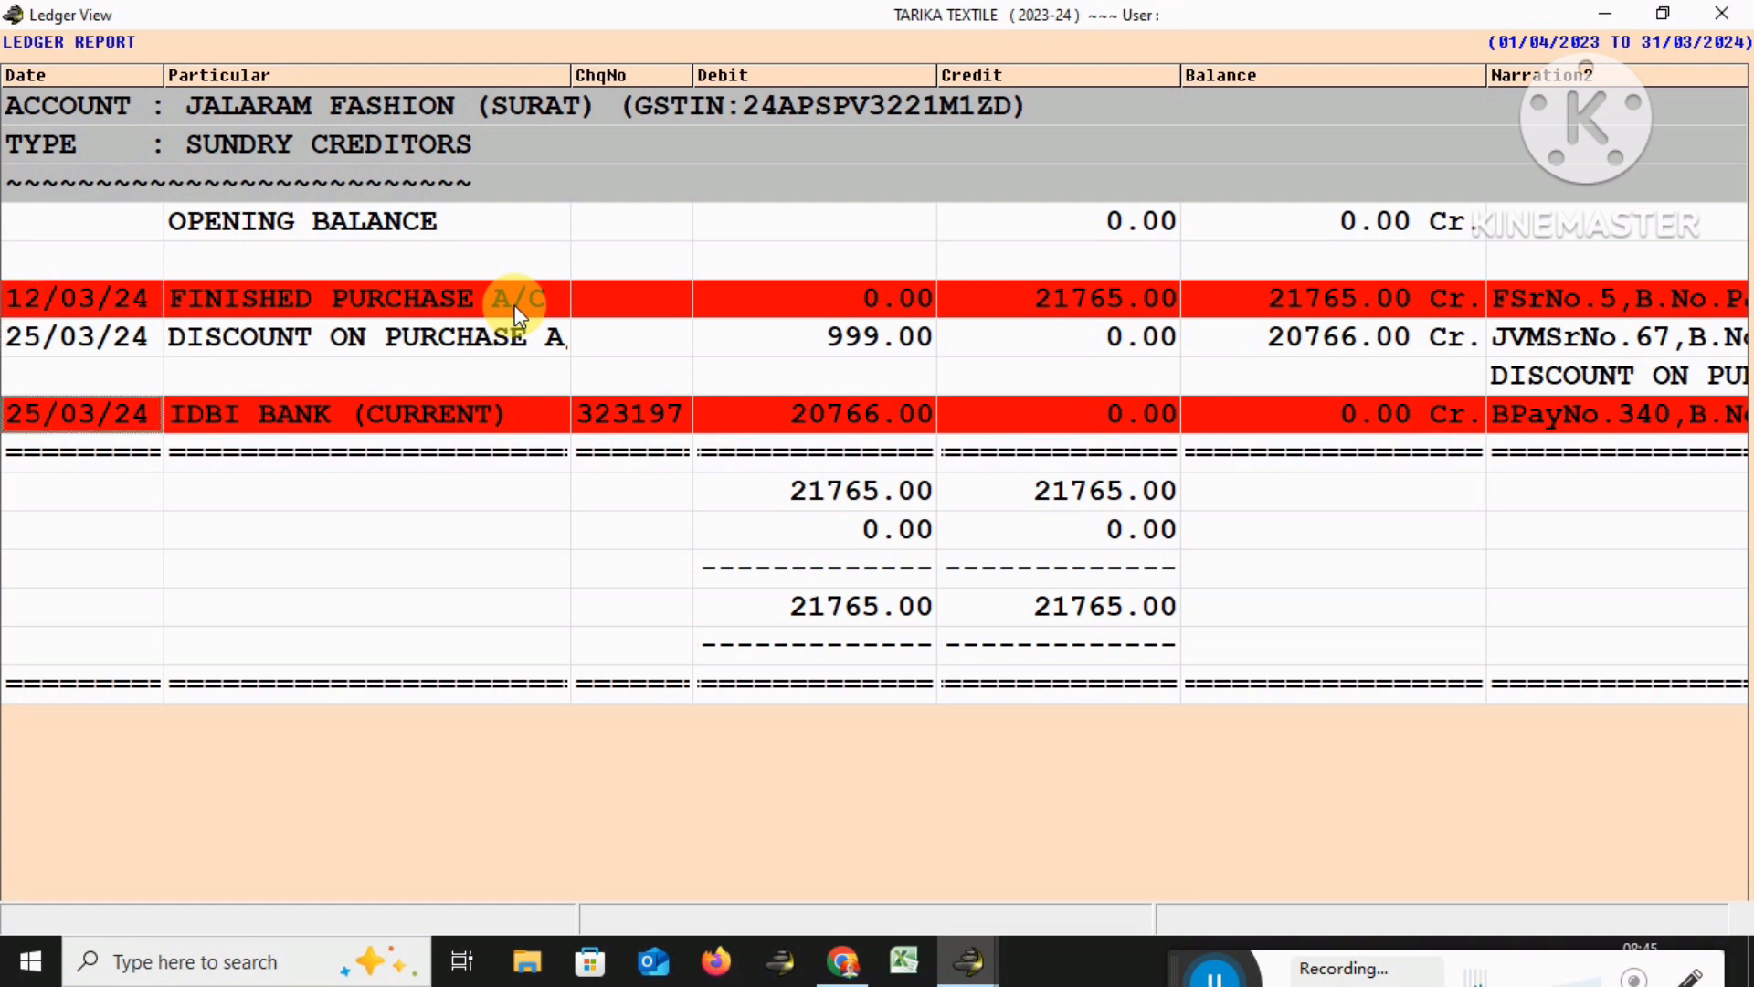
key(space)
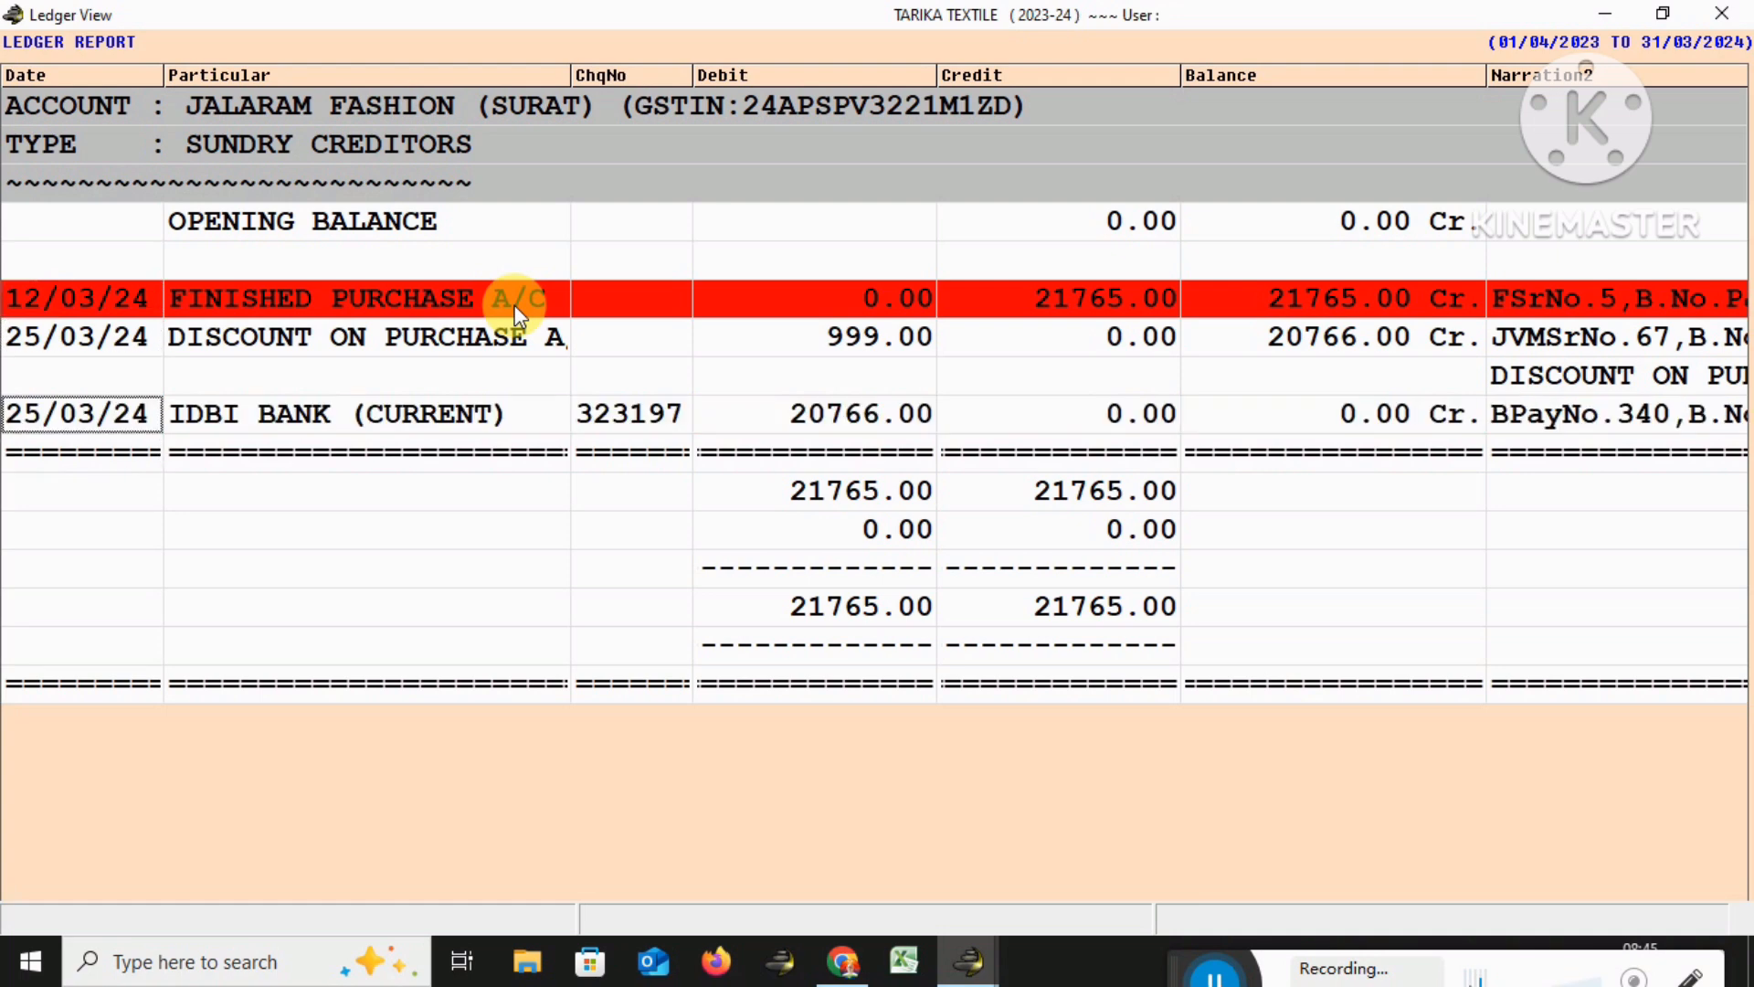
key(Up)
key(Up)
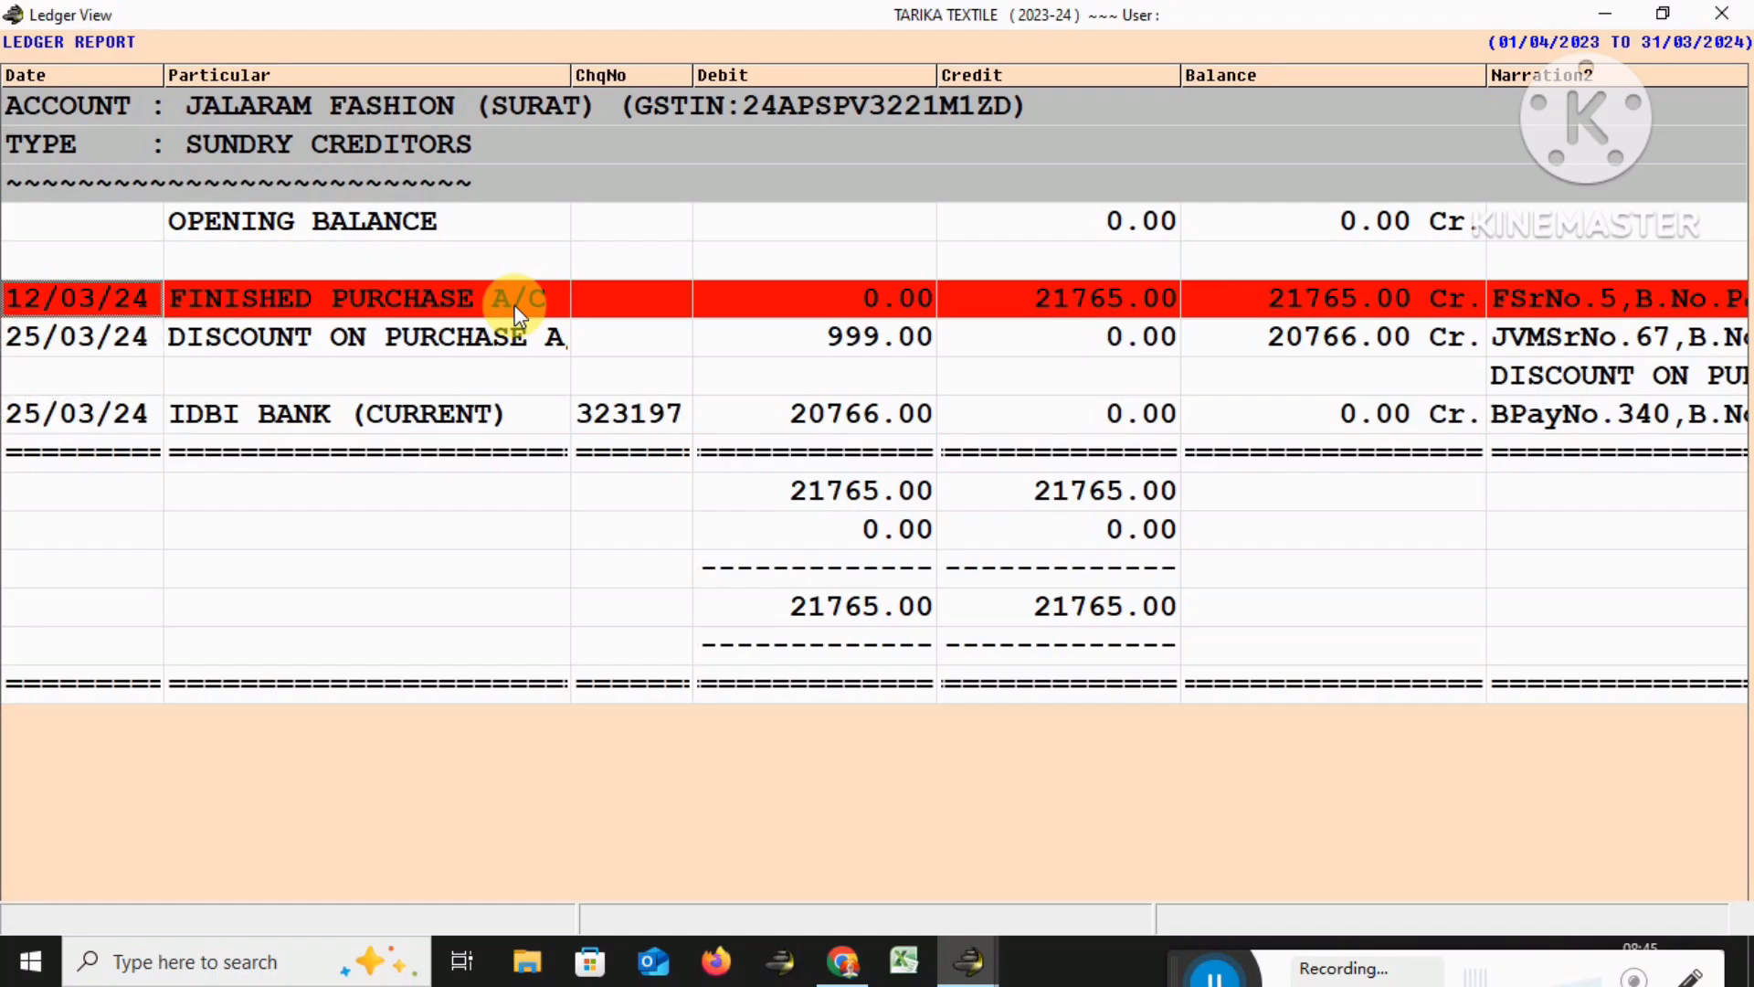
key(space)
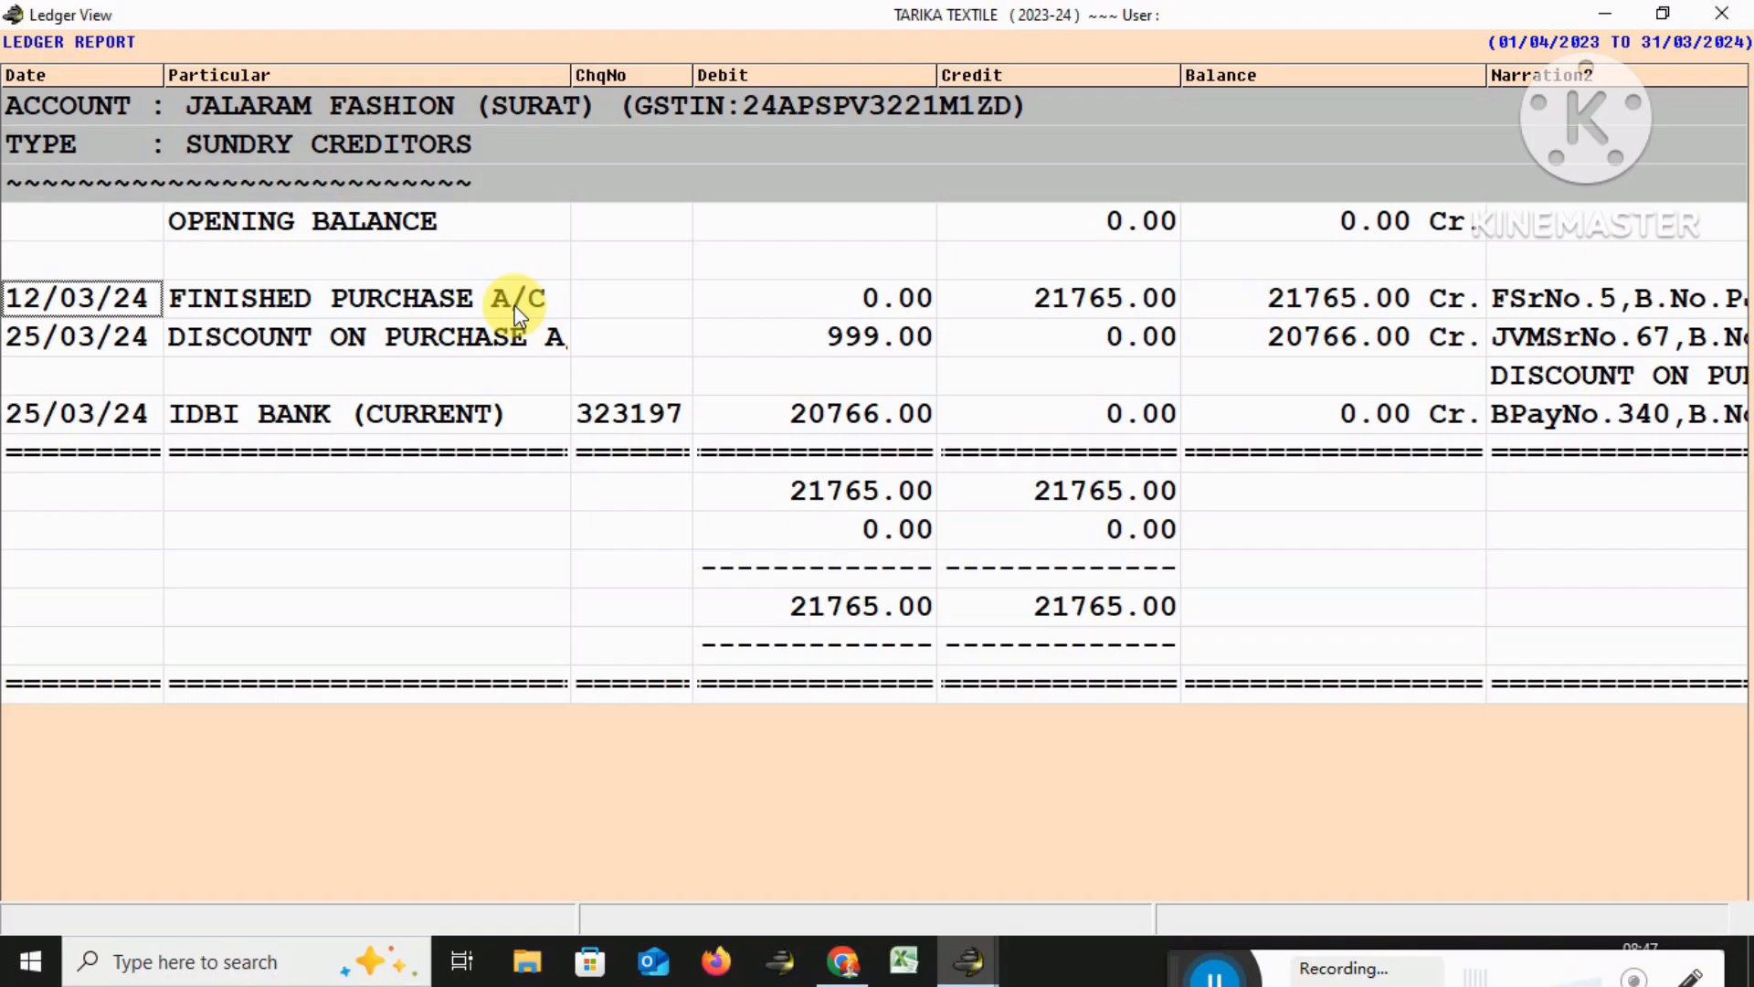
Open the discount on purchase debit note from the ledger, check its taxable and GST amounts, and close it
key(Right)
key(Down)
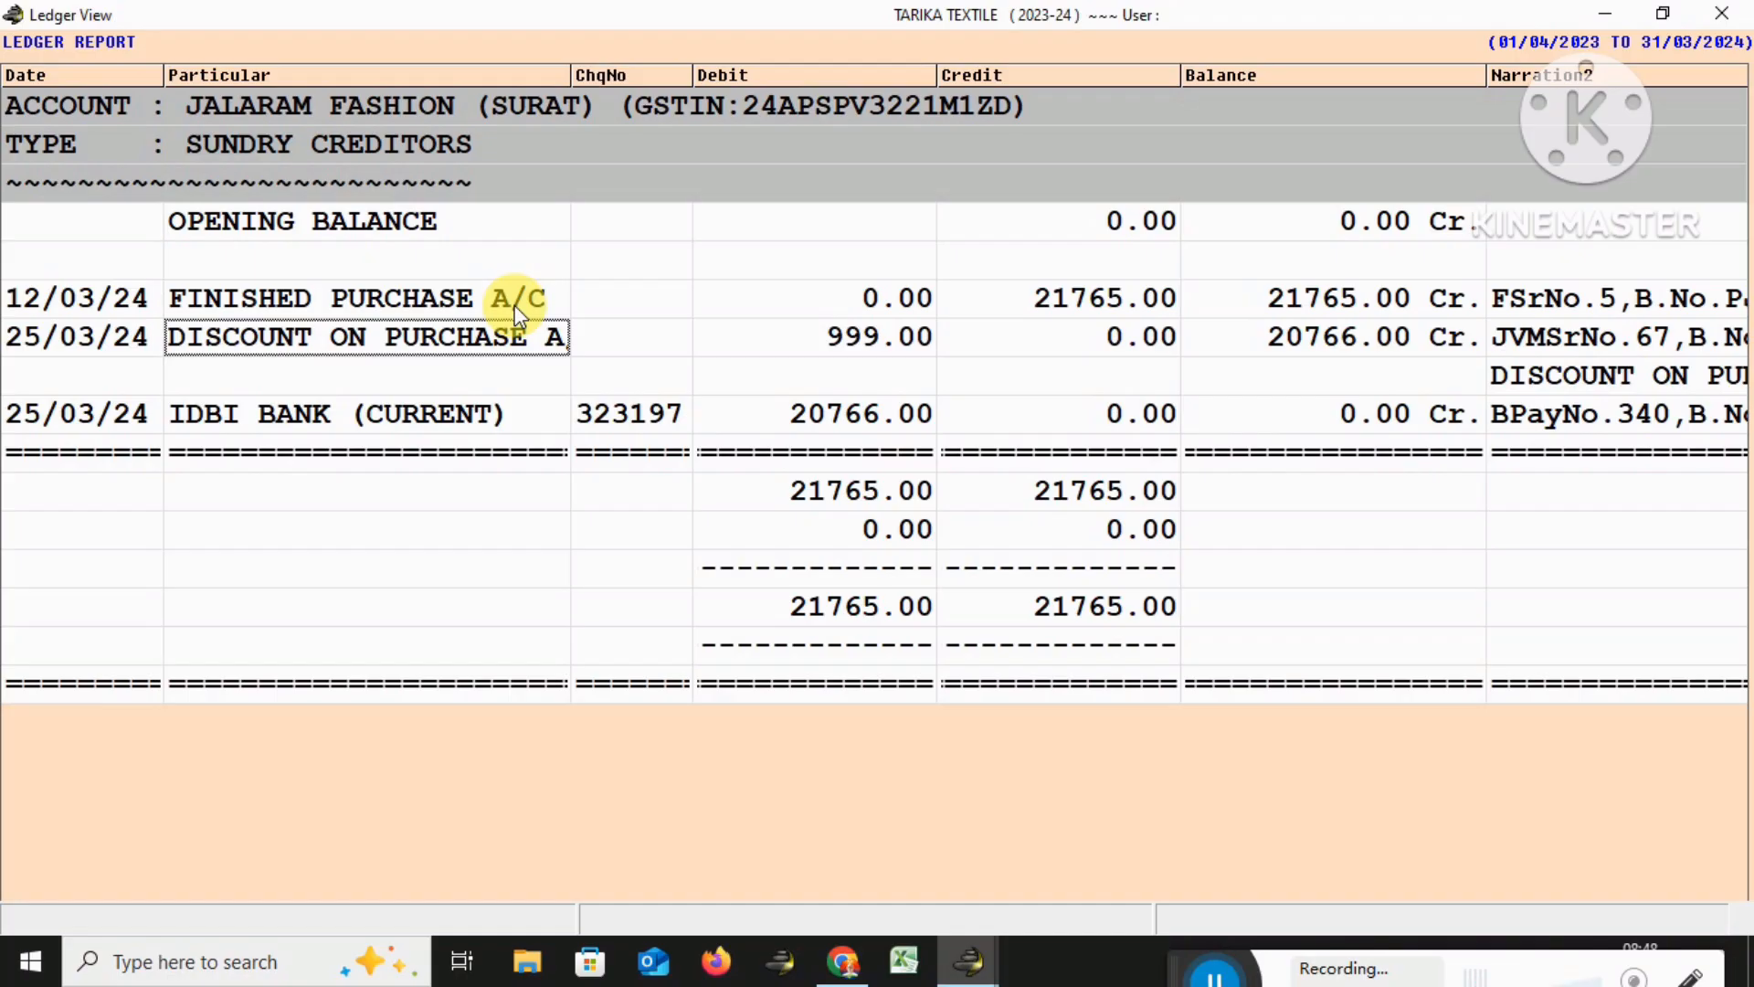
key(Return)
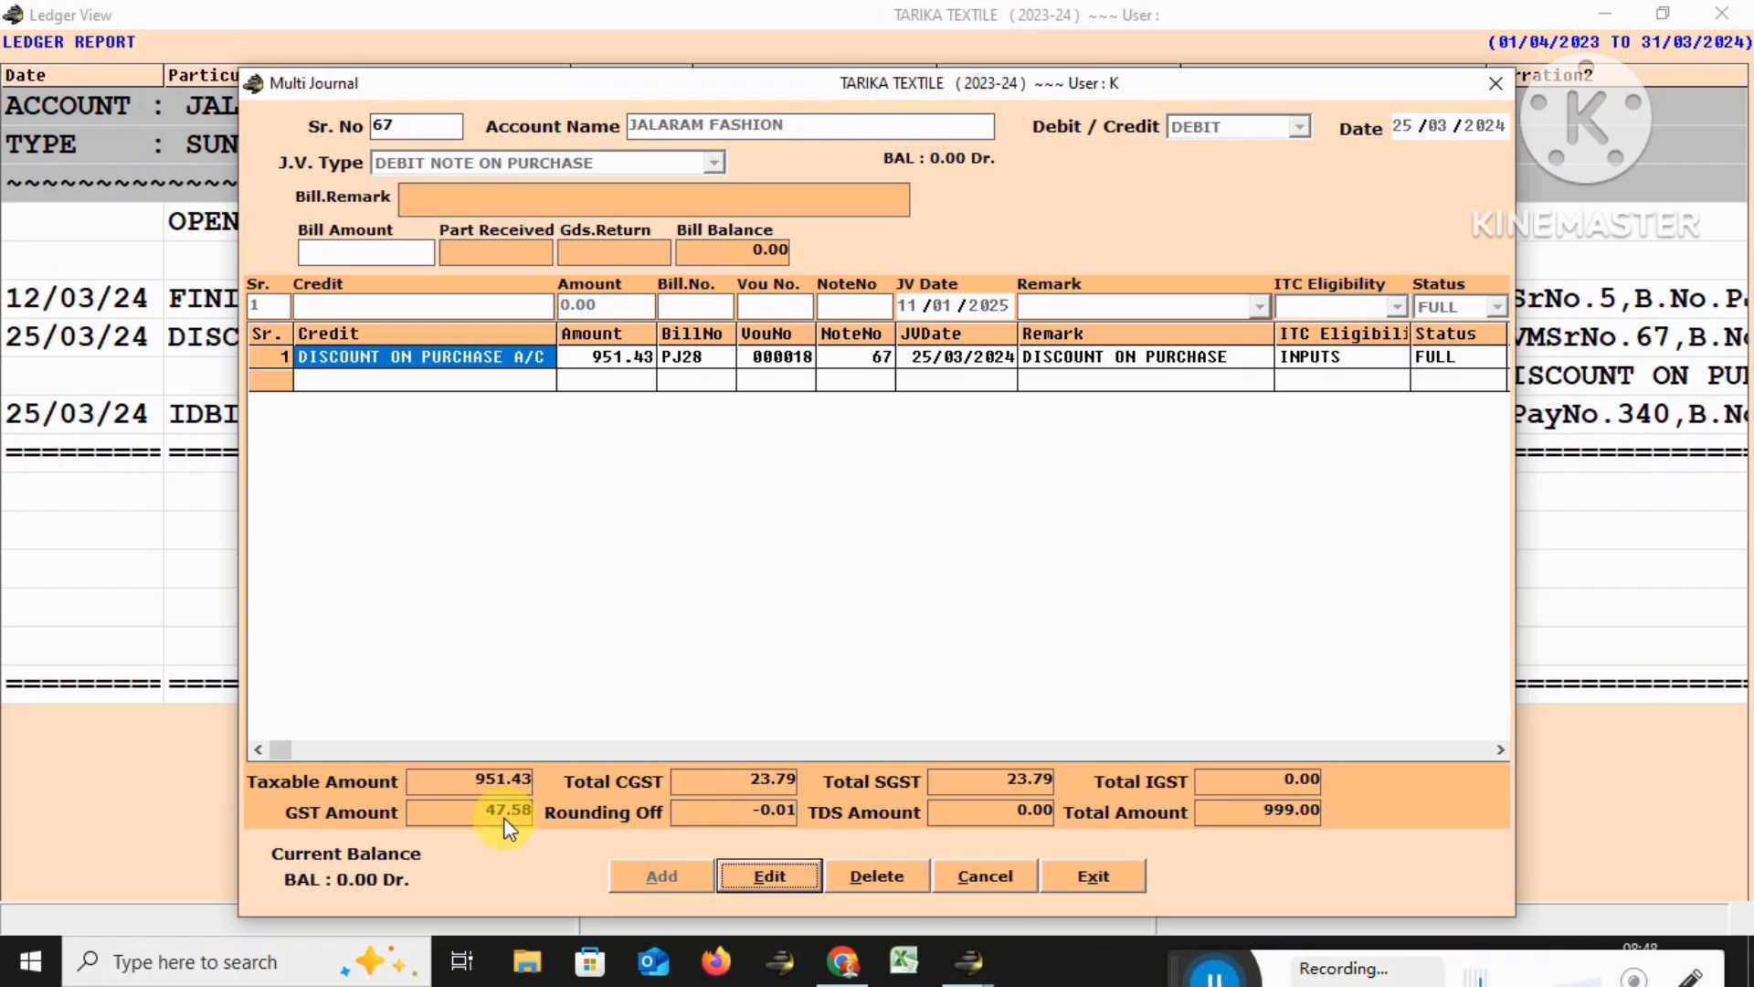
click(1101, 882)
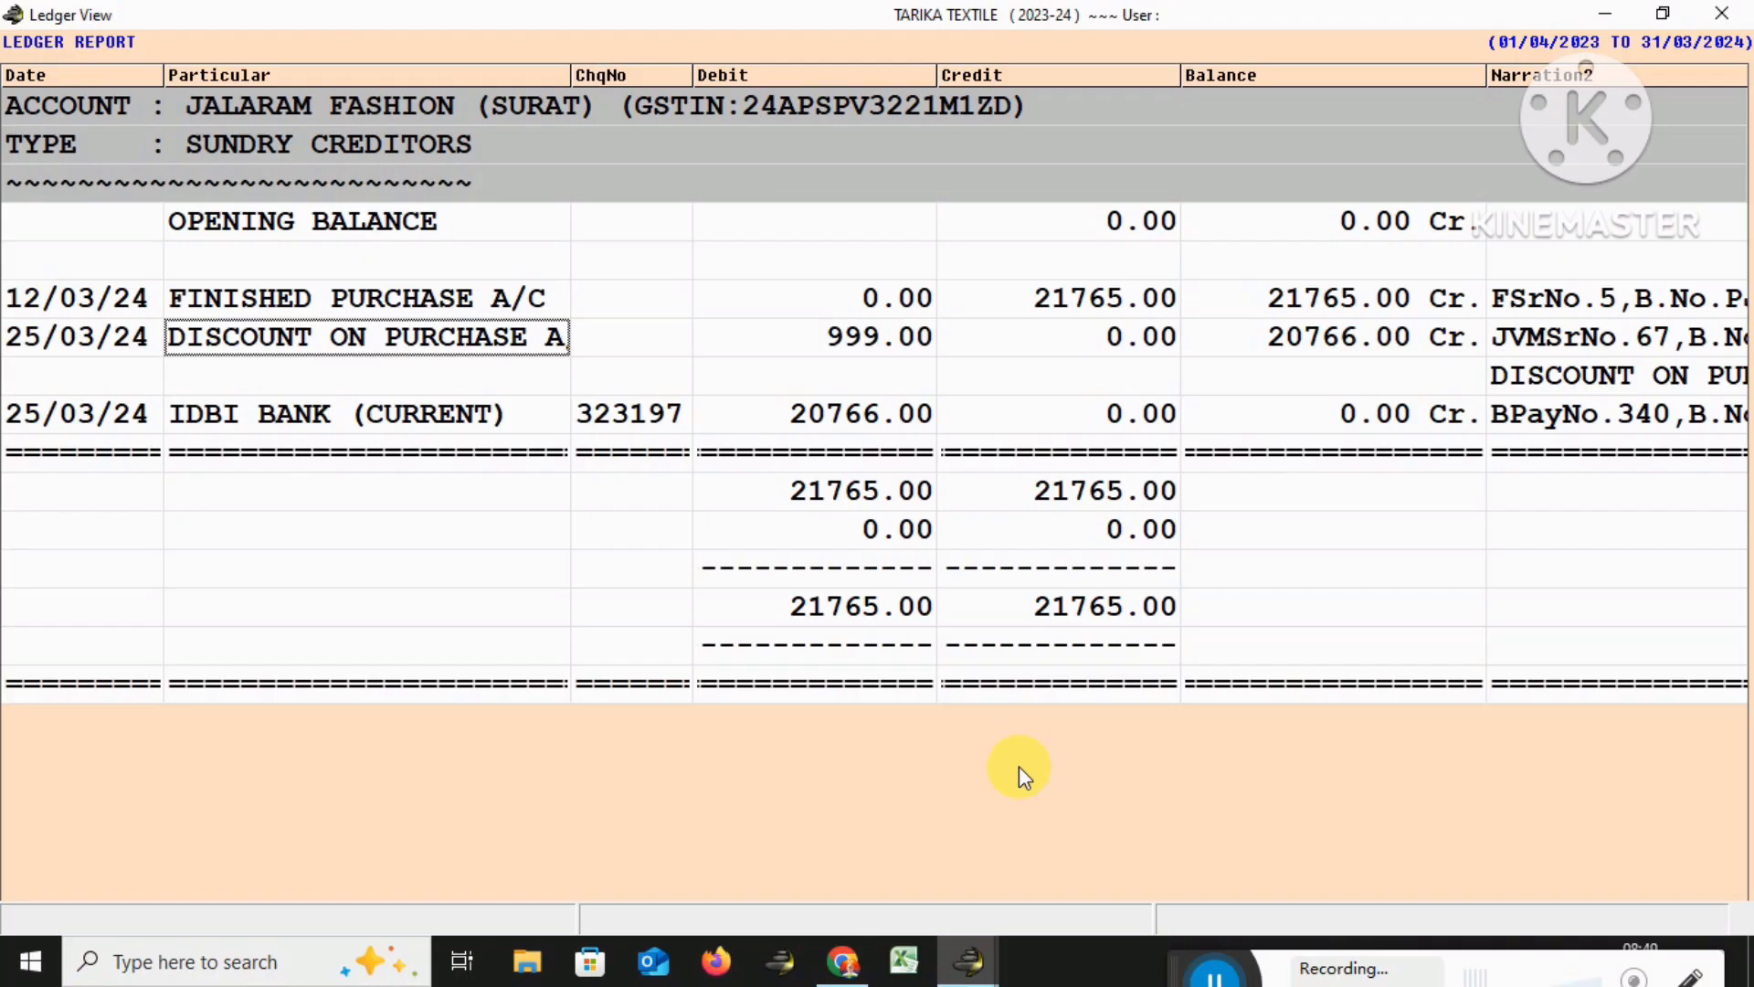
Mark the 999.00 discount on purchase row in the ledger, delete its debit note, and close the journal entry
key(Right)
key(Right)
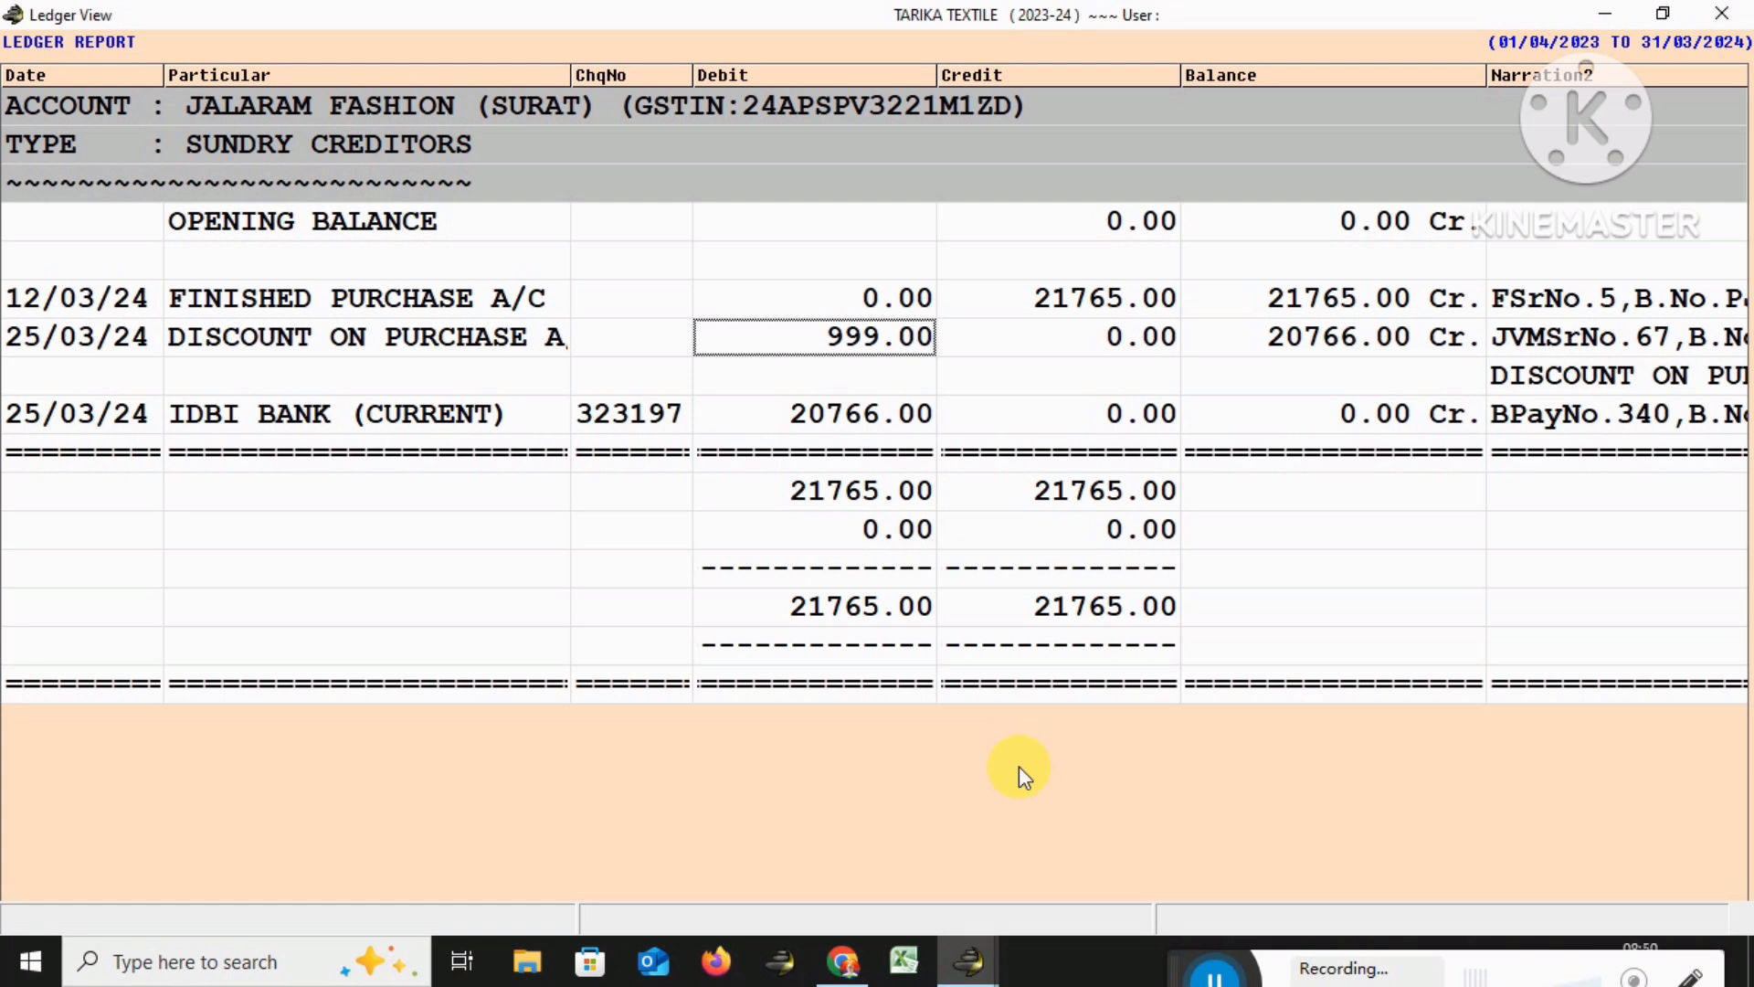
key(space)
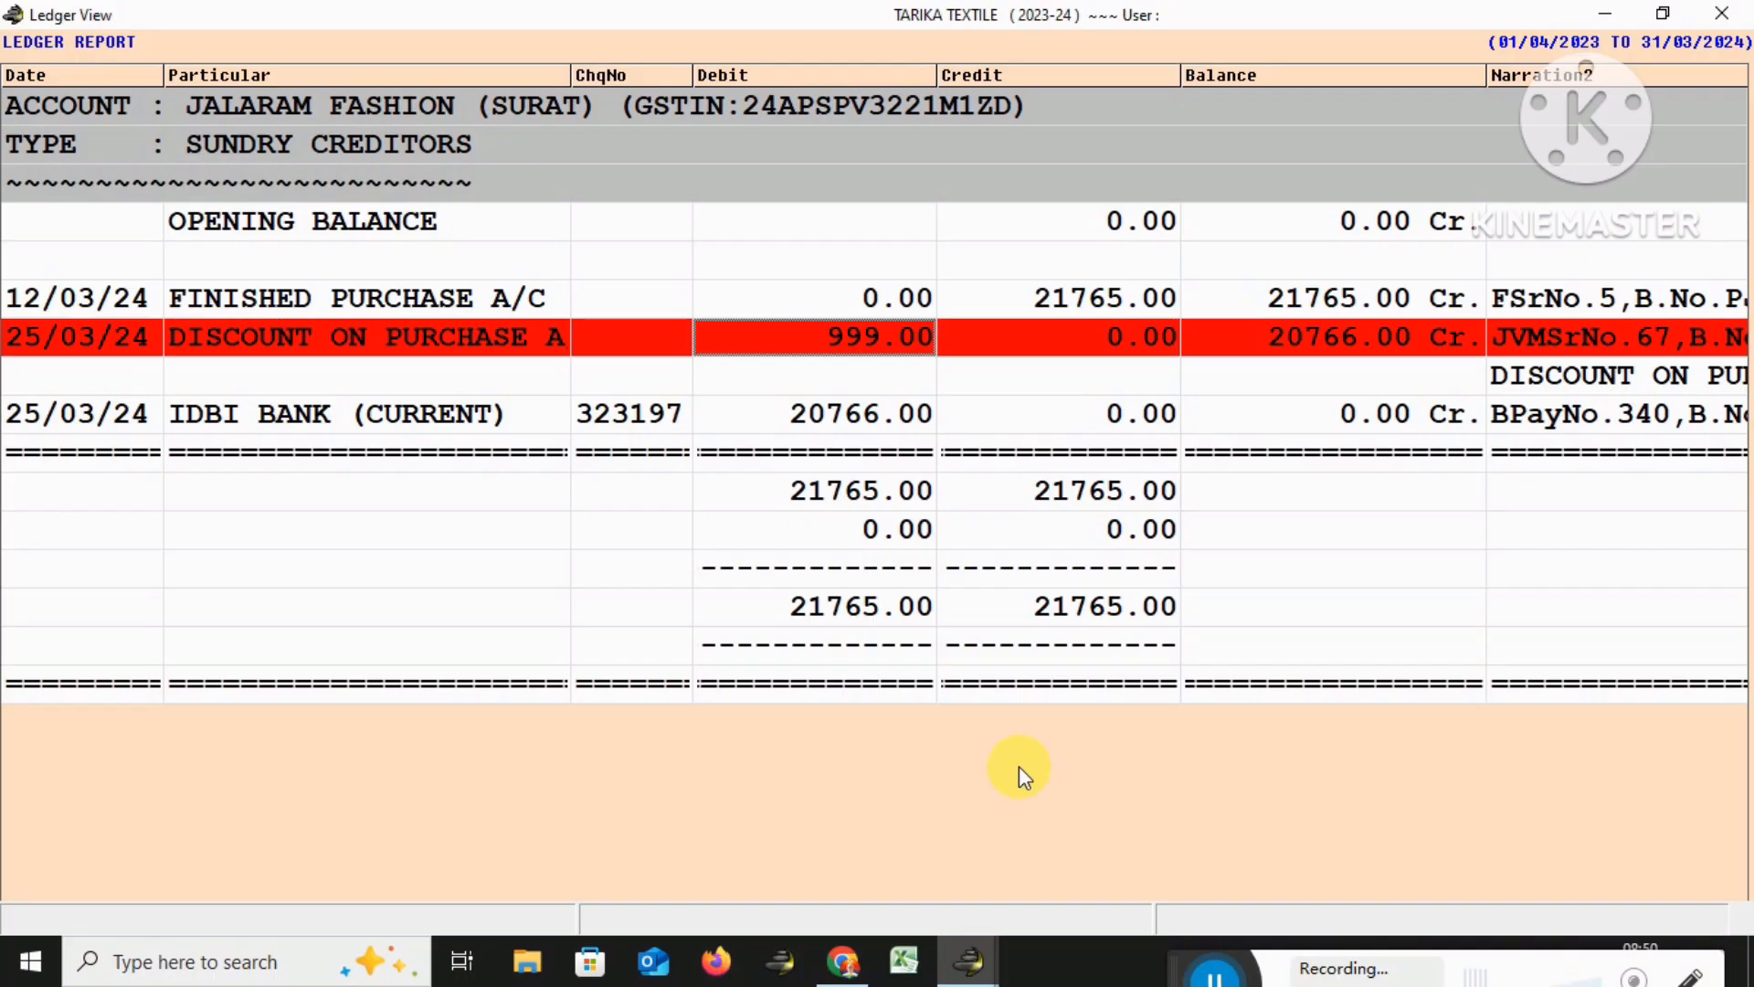
key(Return)
key(Tab)
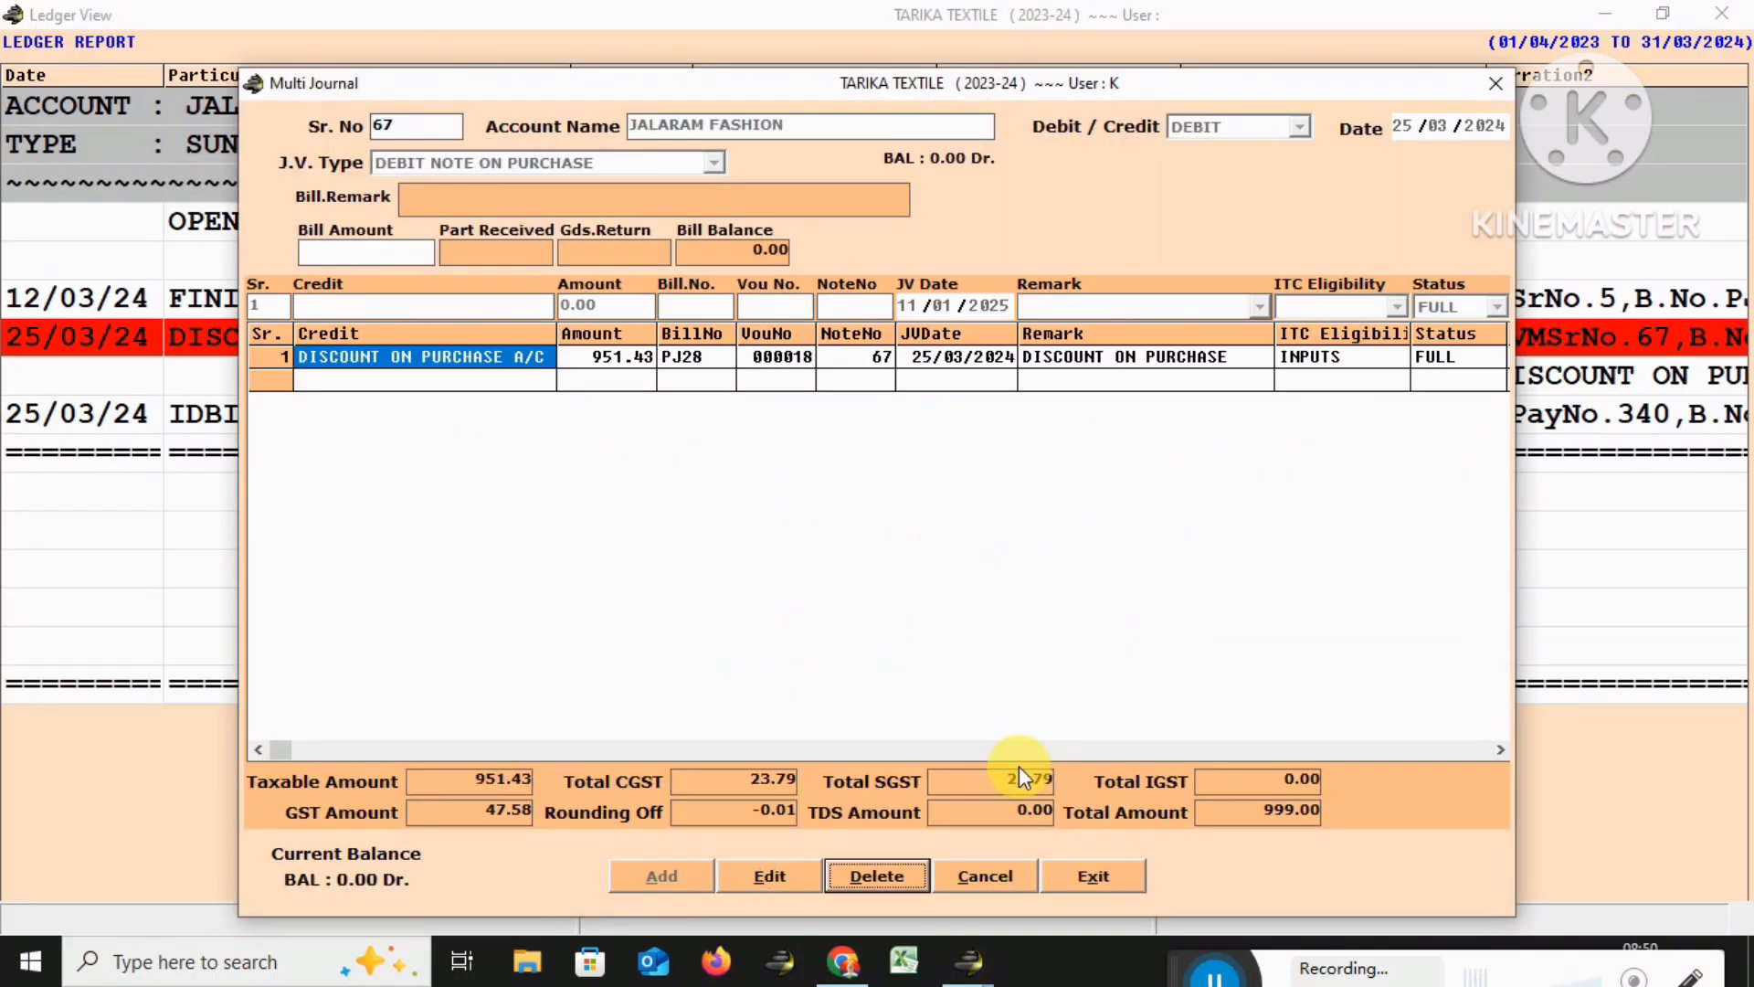
key(Return)
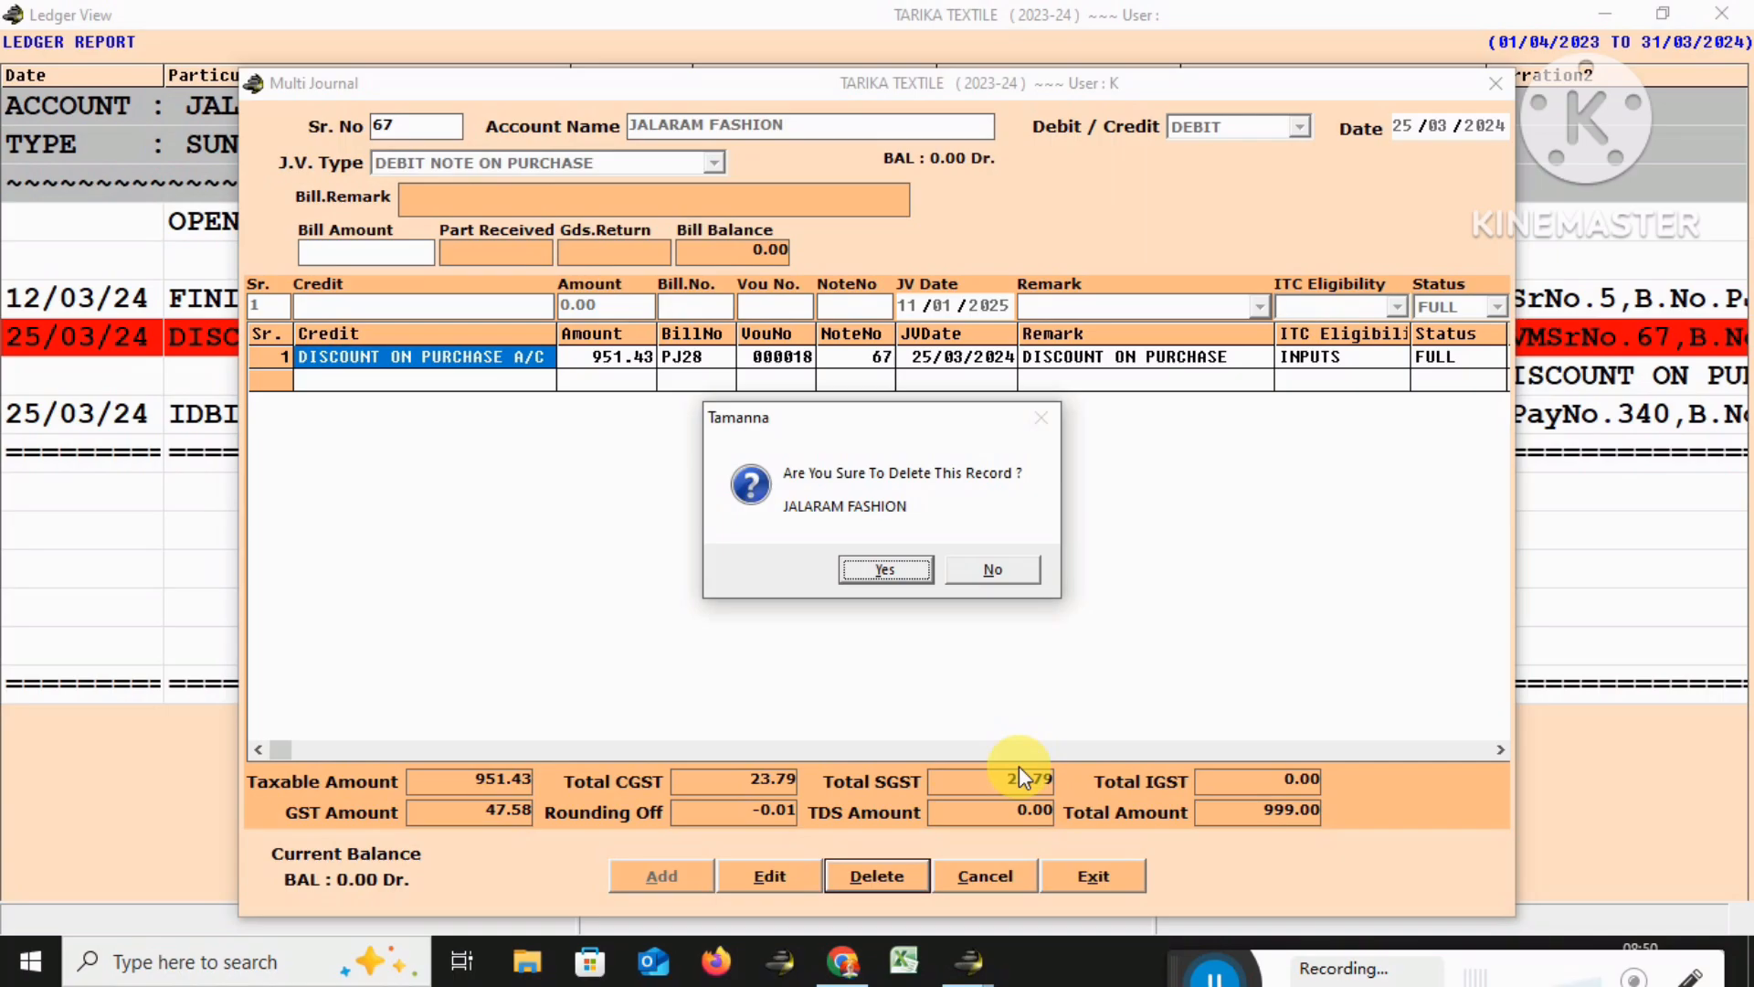
key(Return)
key(Return)
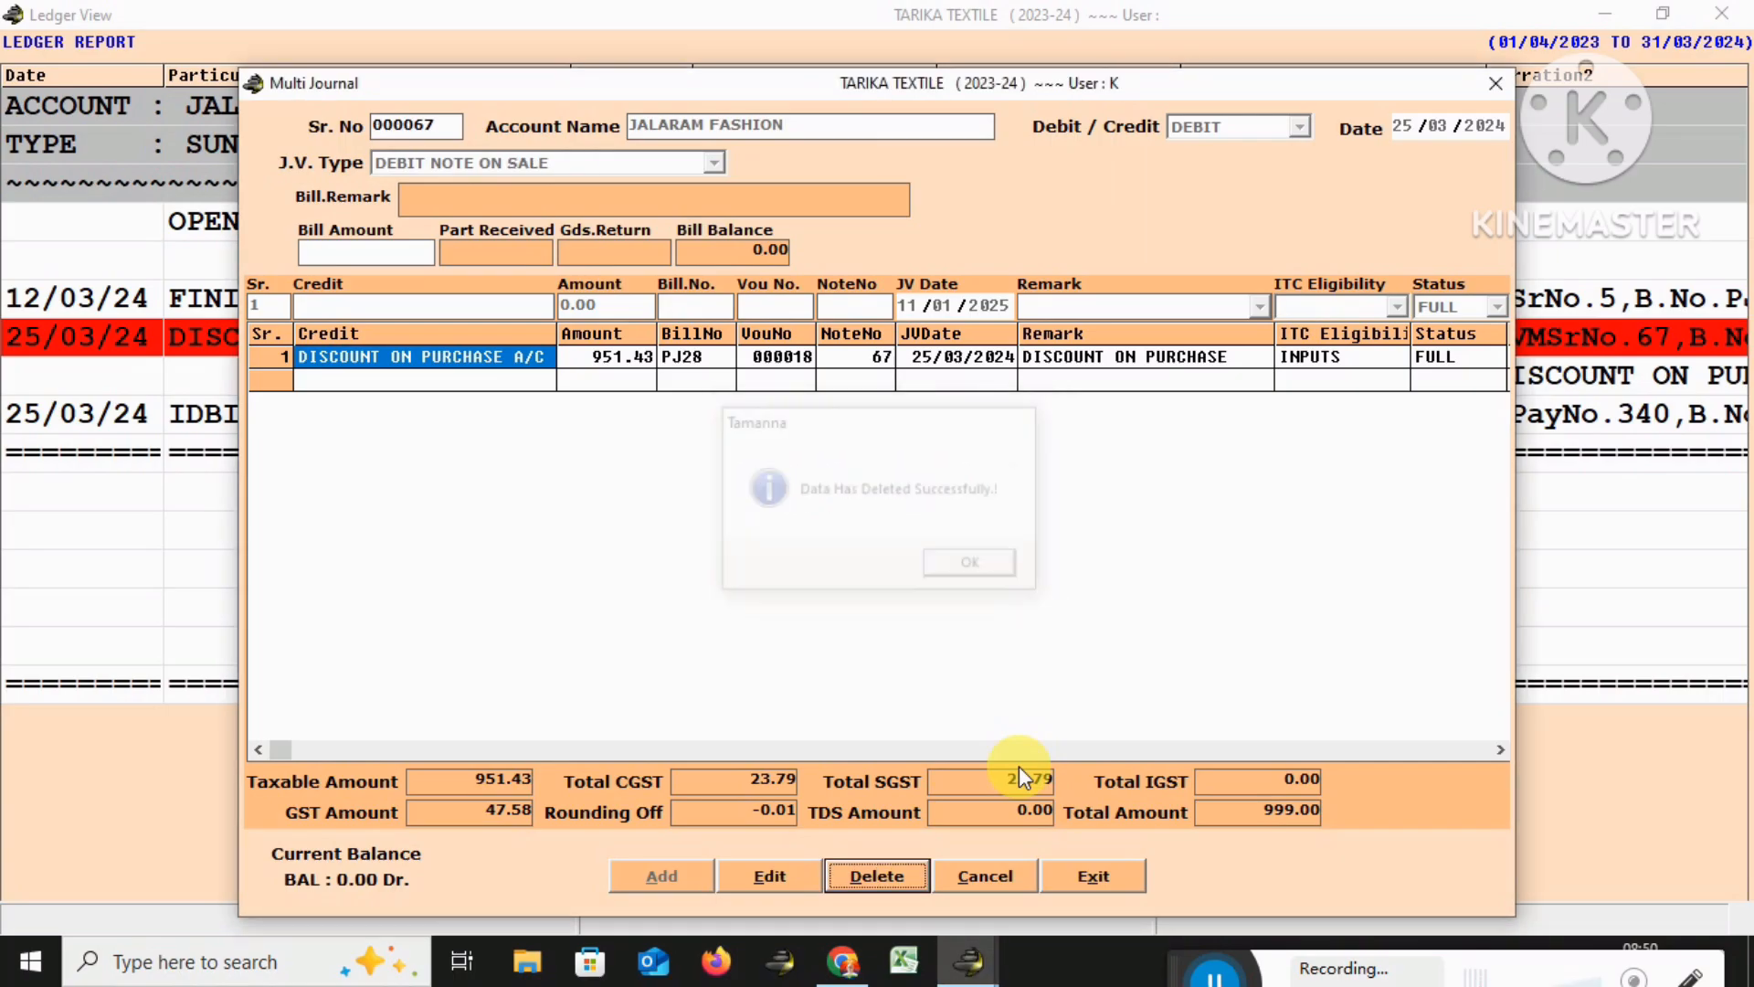
key(Escape)
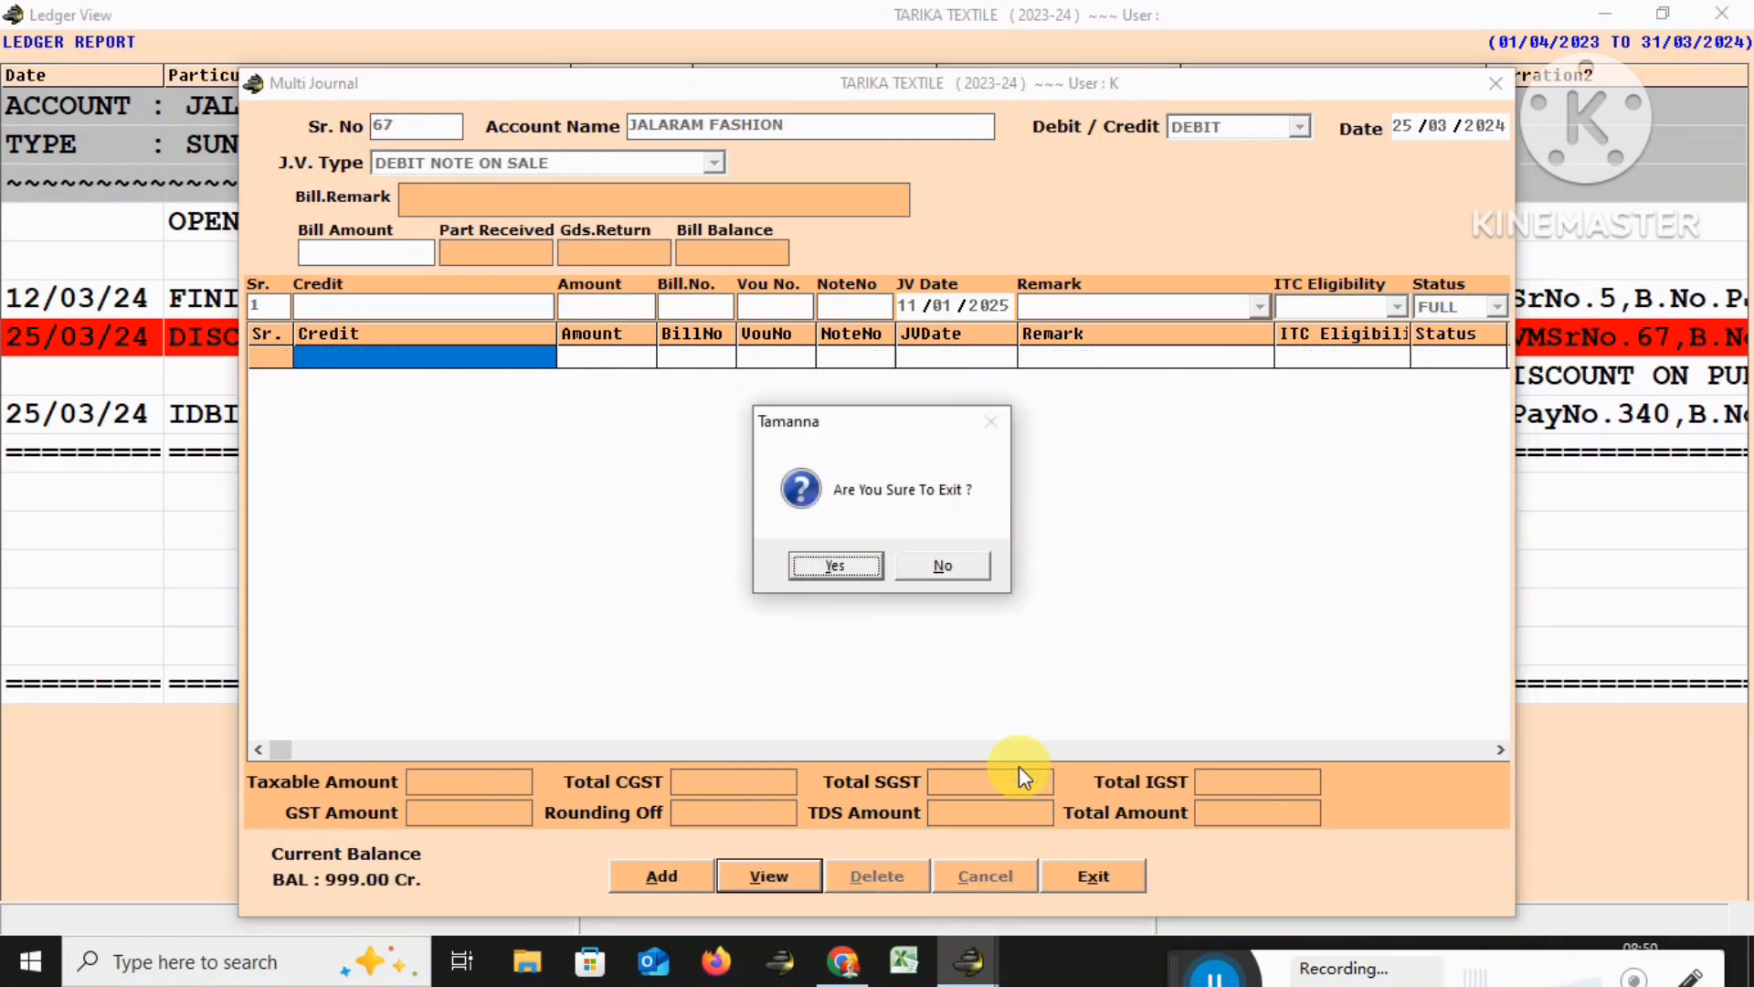
key(Return)
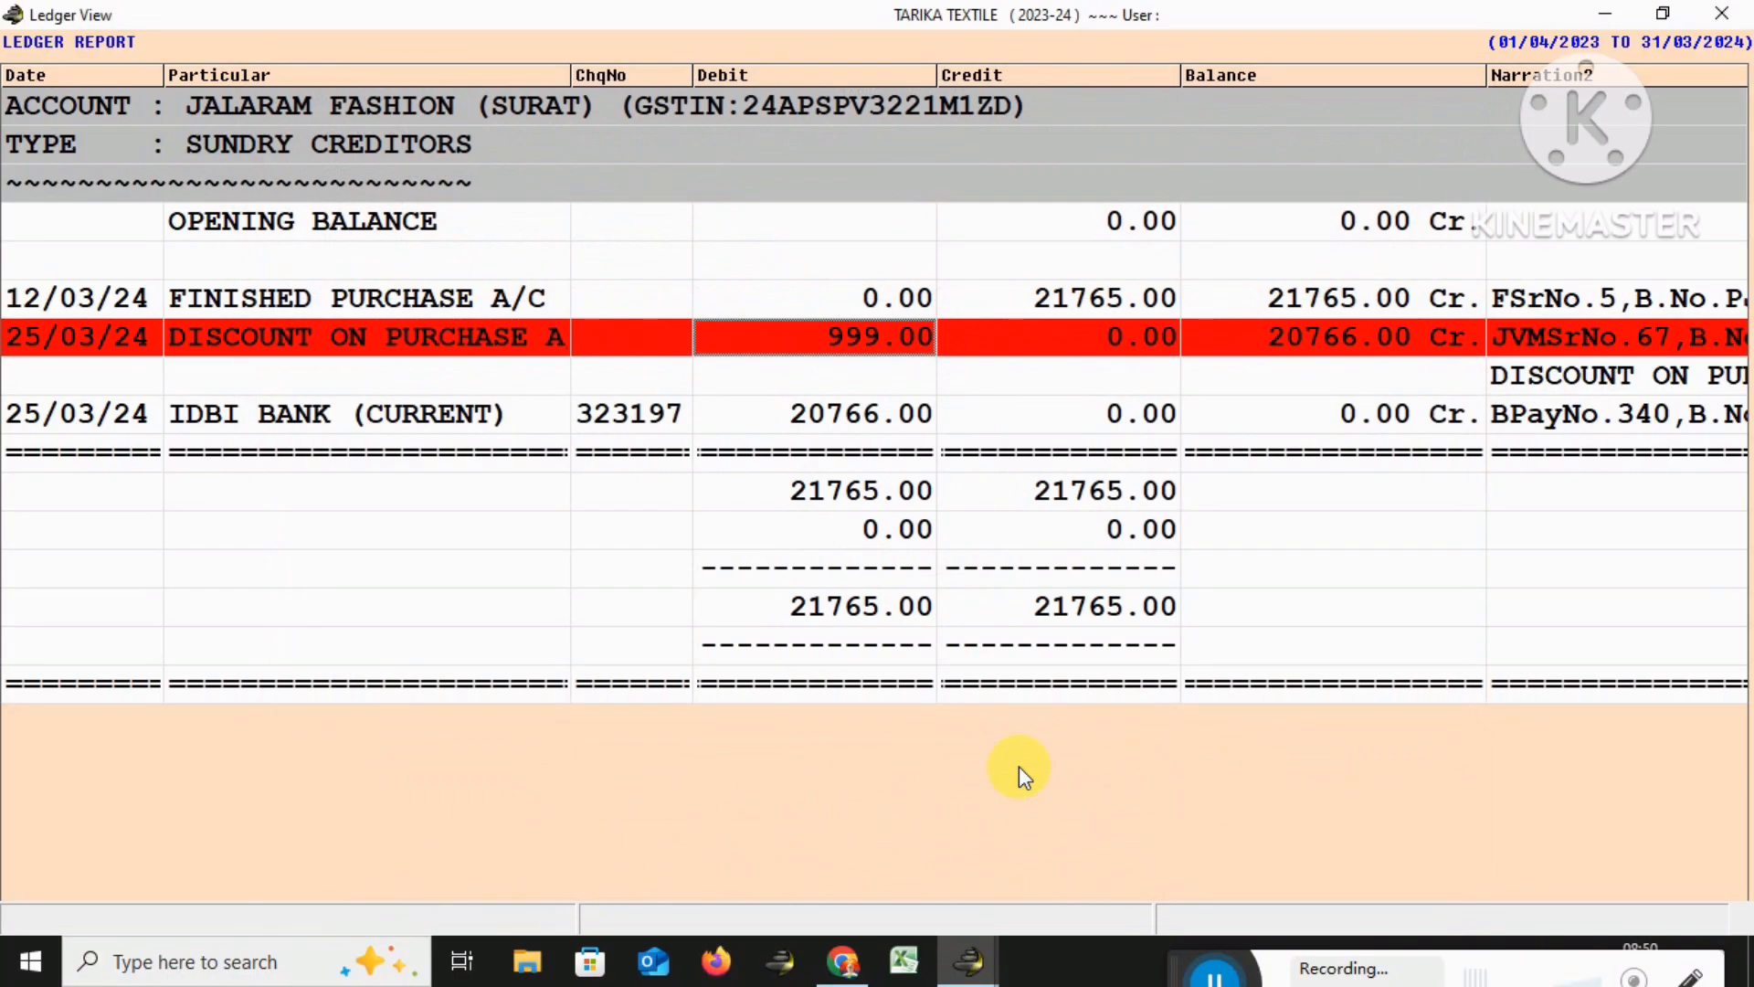
Reload the JALARAM FASHION ledger and check its outstanding report for all payment types before returning to the ledger
key(Escape)
key(Return)
key(Up)
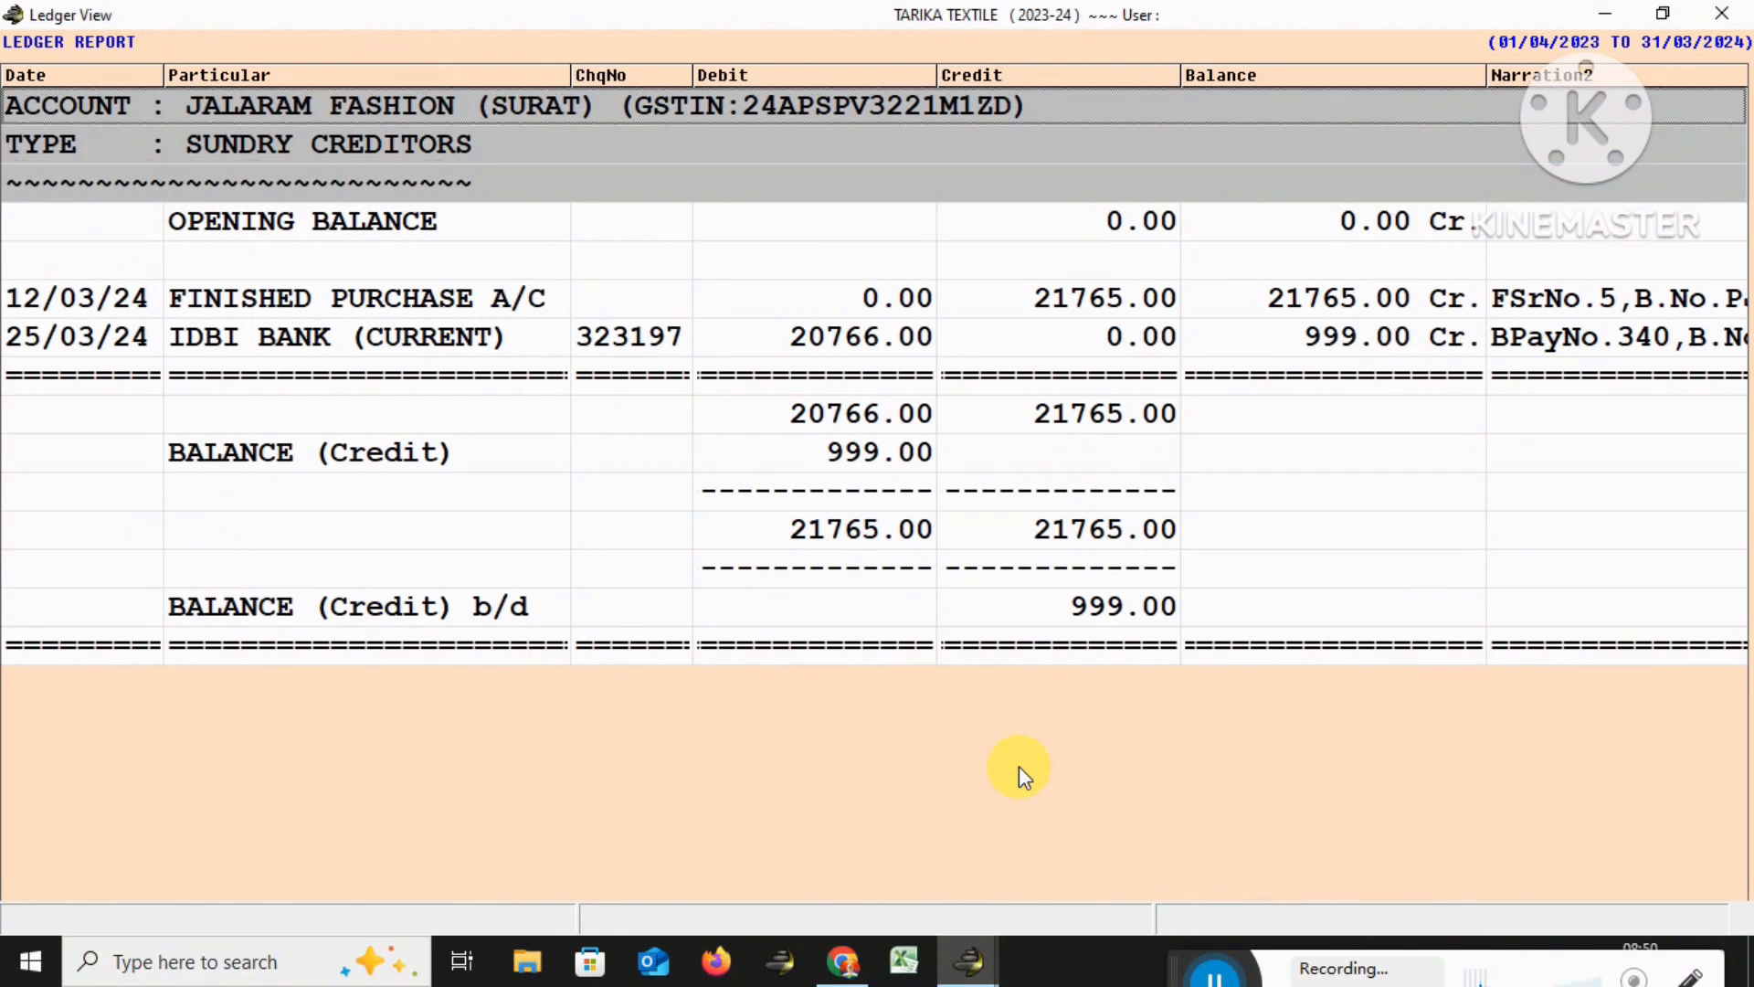
key(o)
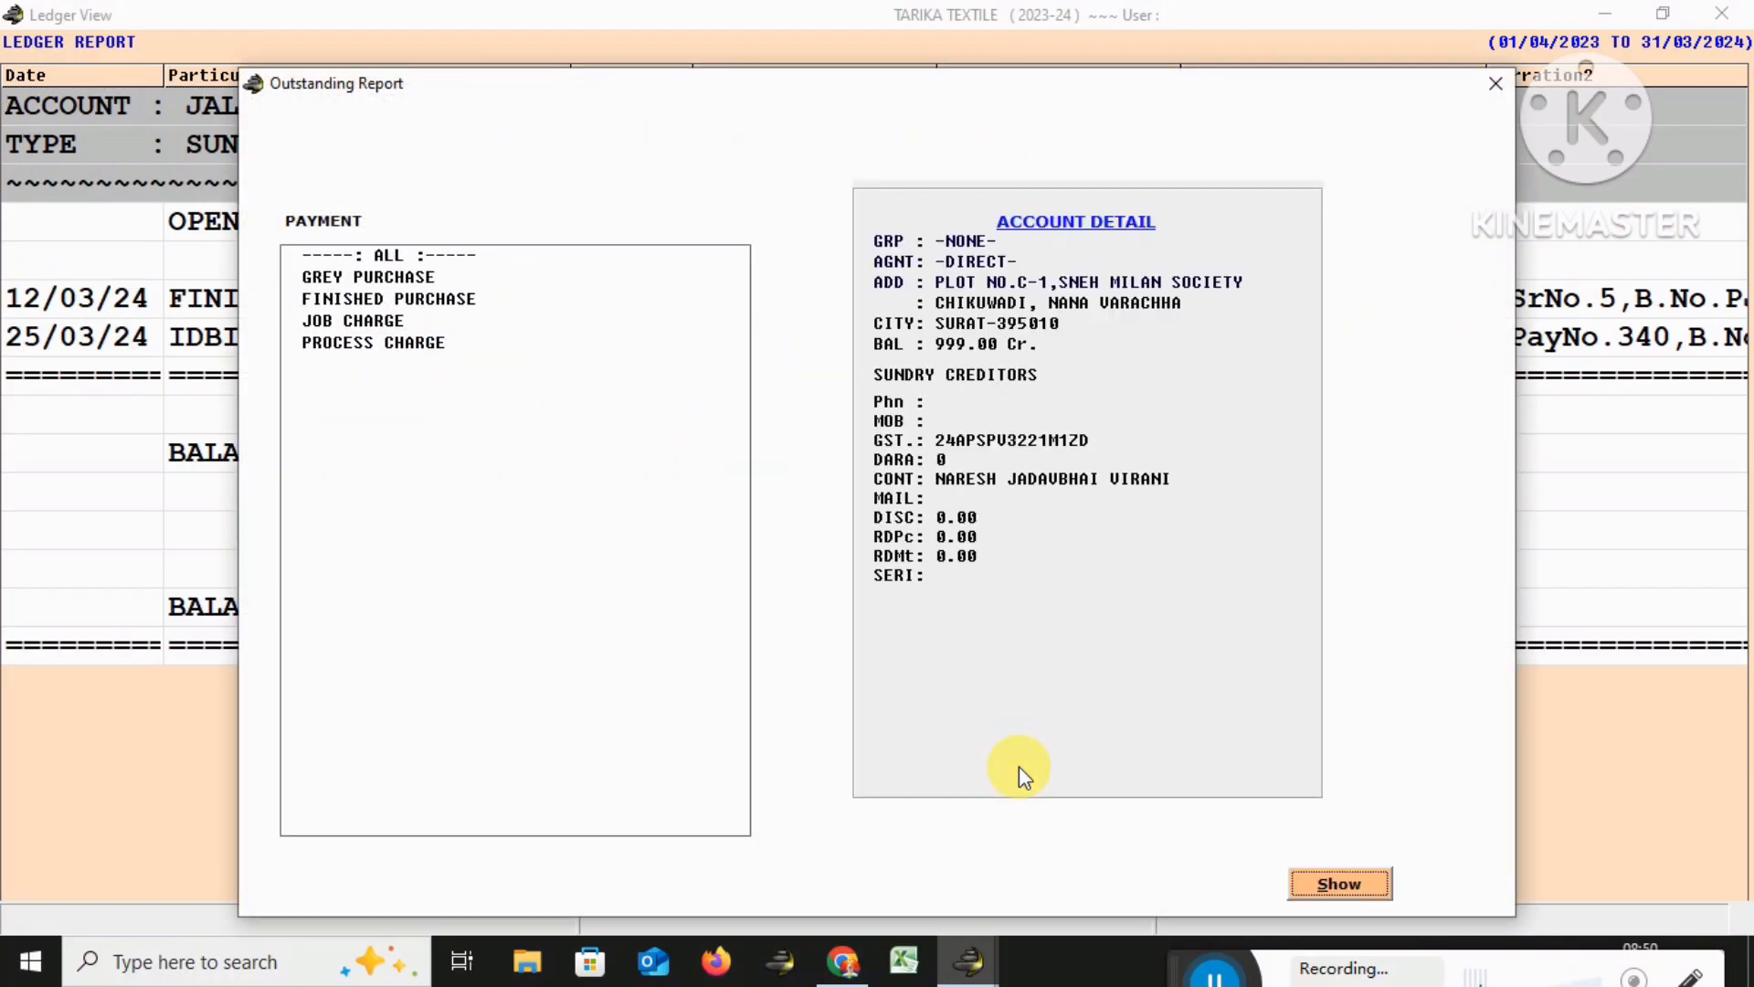
key(Return)
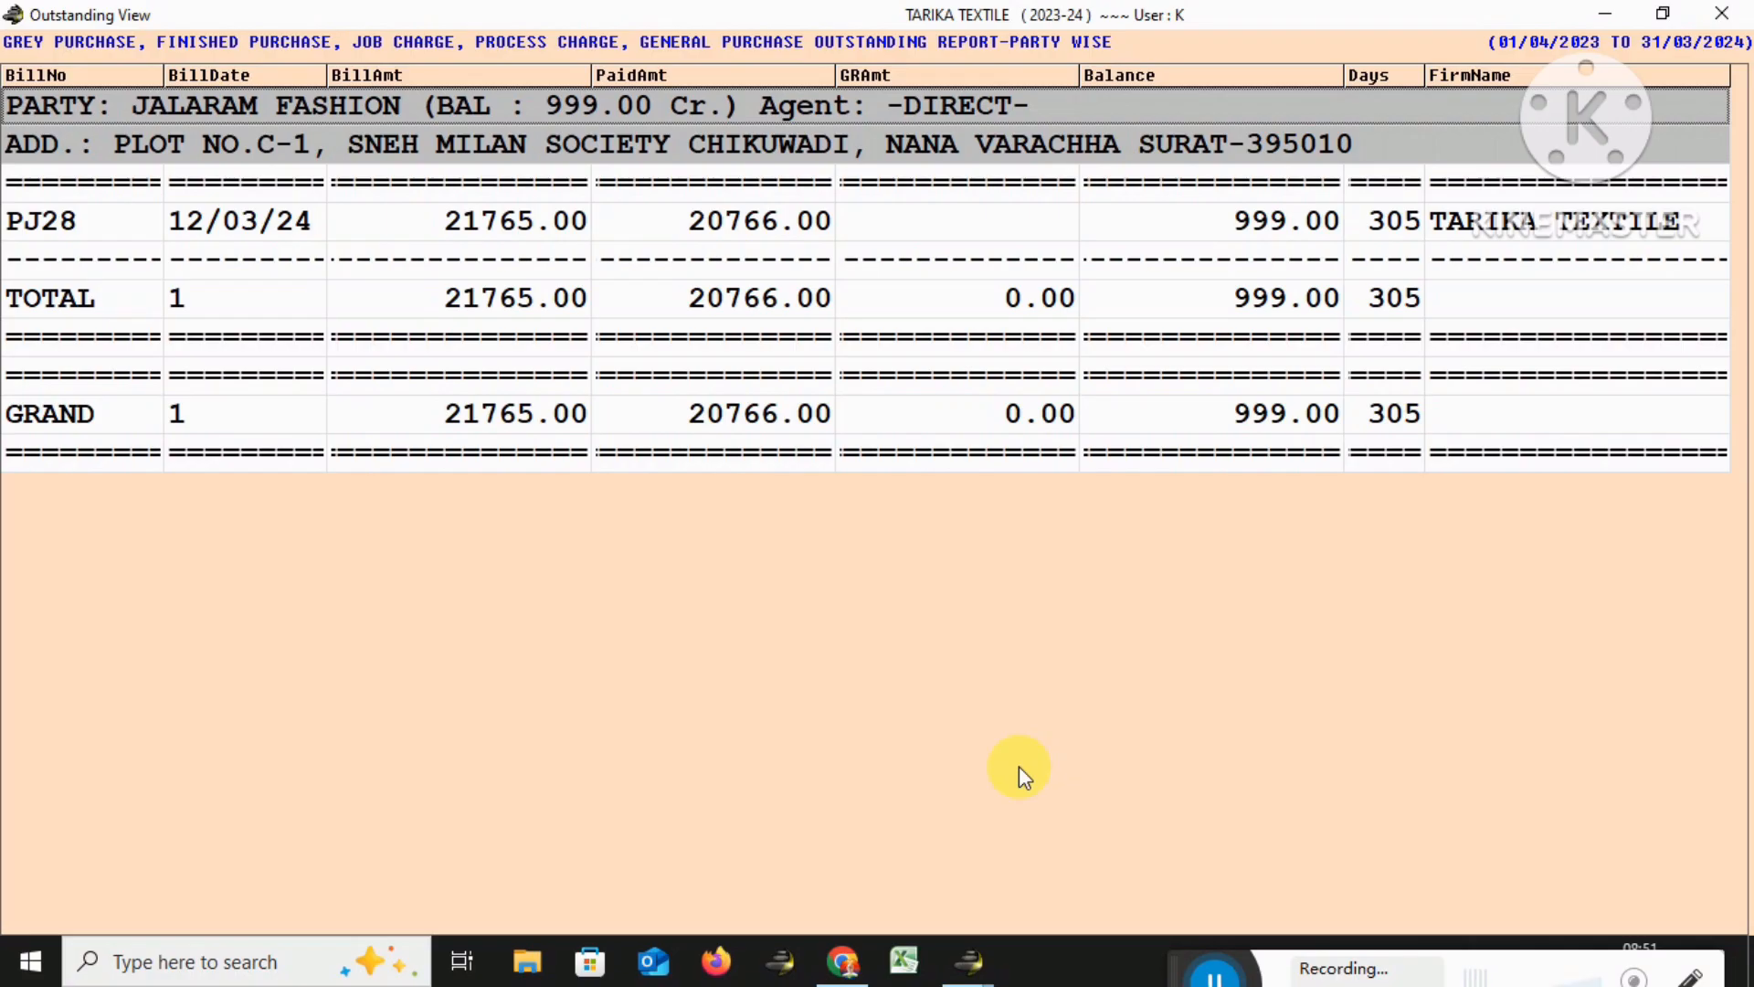
key(Escape)
key(Return)
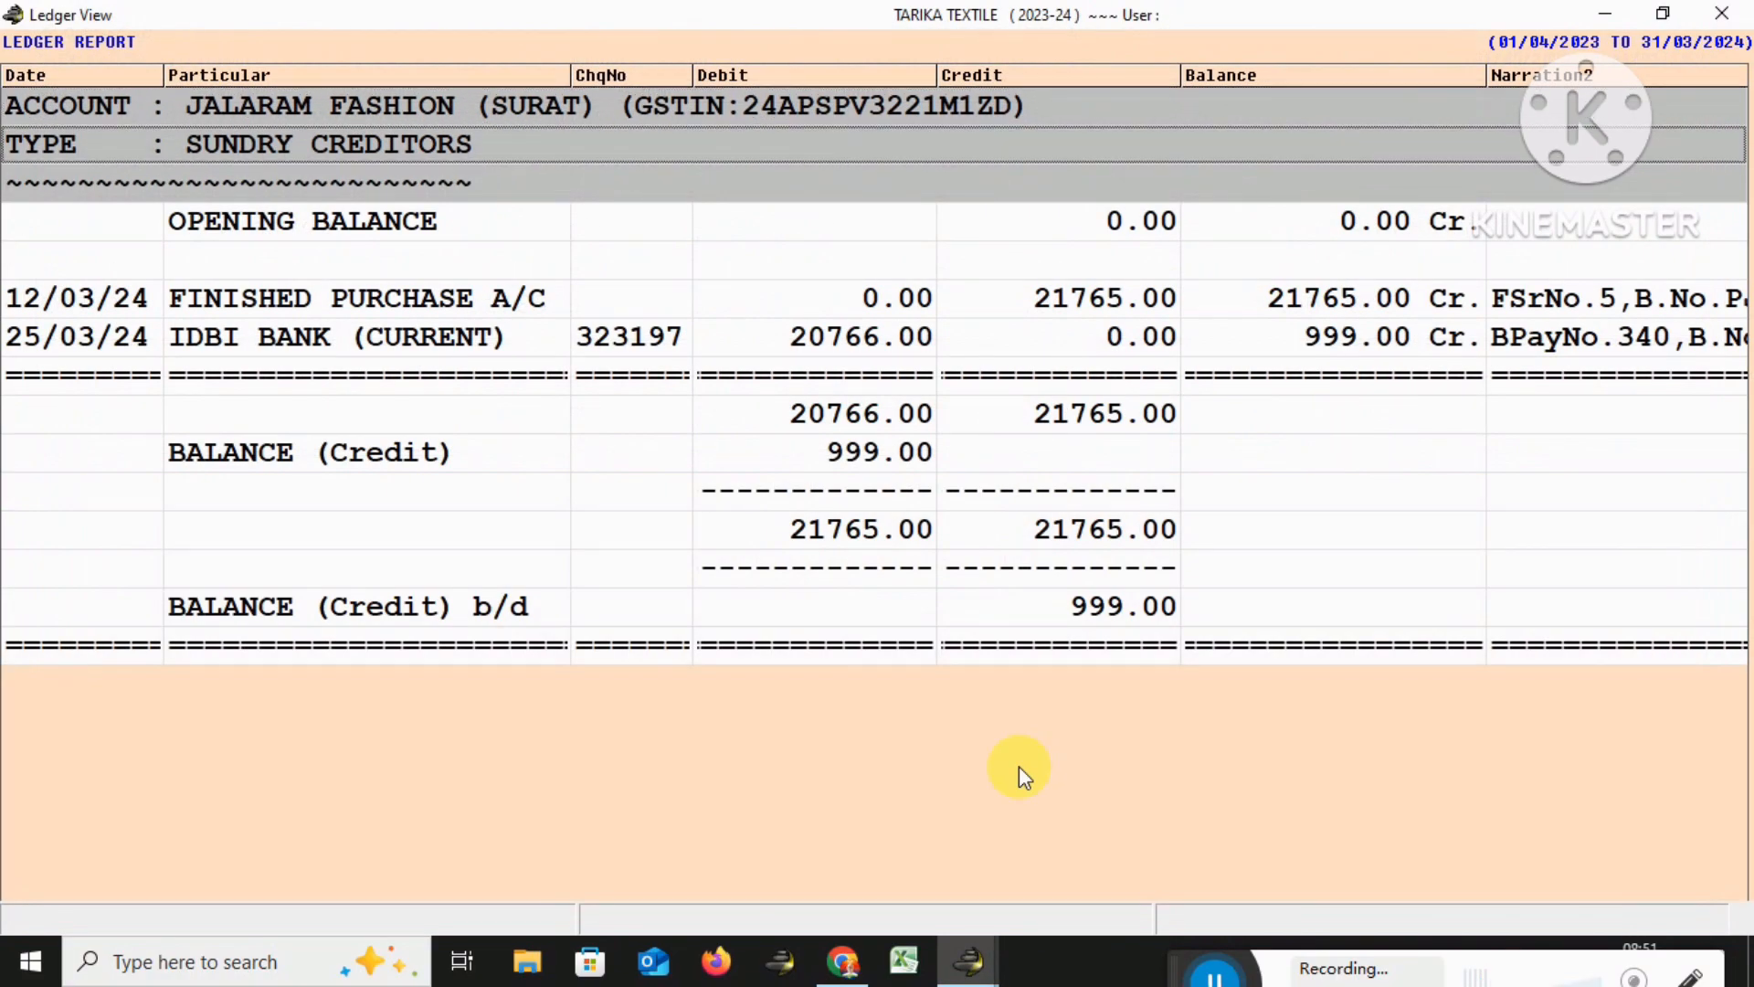
Open the IDBI BANK payment from the ledger for editing, keeping its bank, cheque number, dates and amount
key(Down)
key(Down)
key(Return)
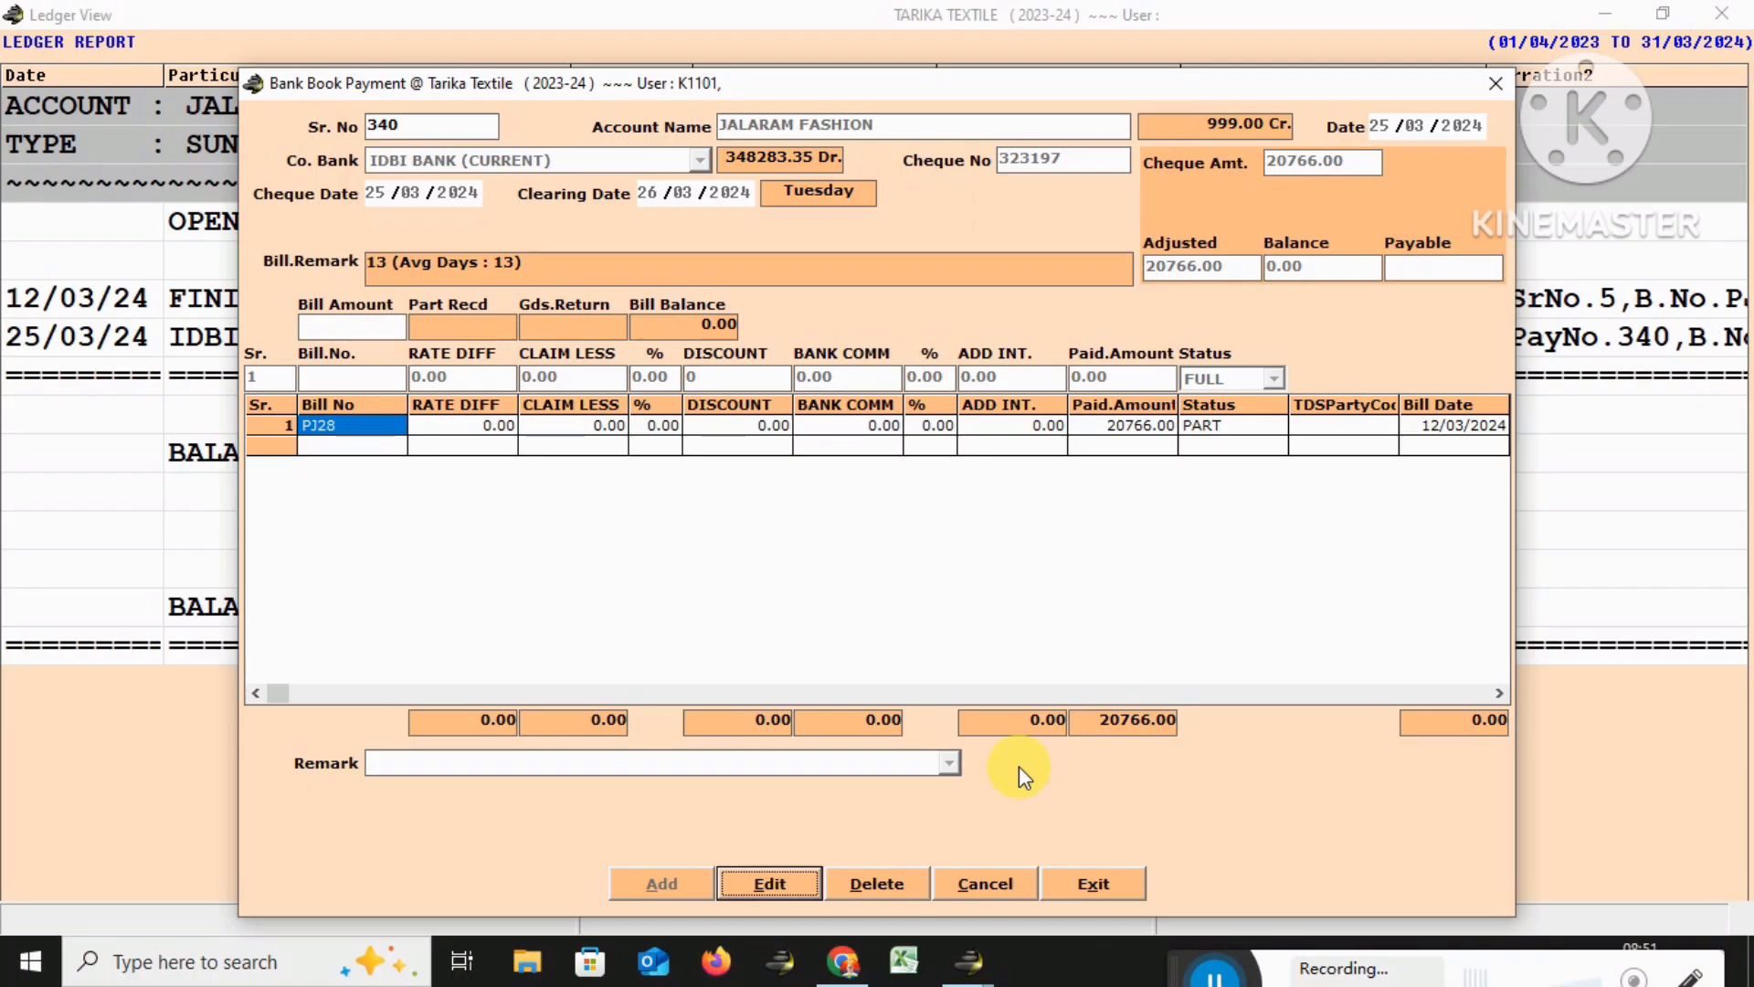
key(Return)
key(Return)
key(Return)
key(Return)
key(Return)
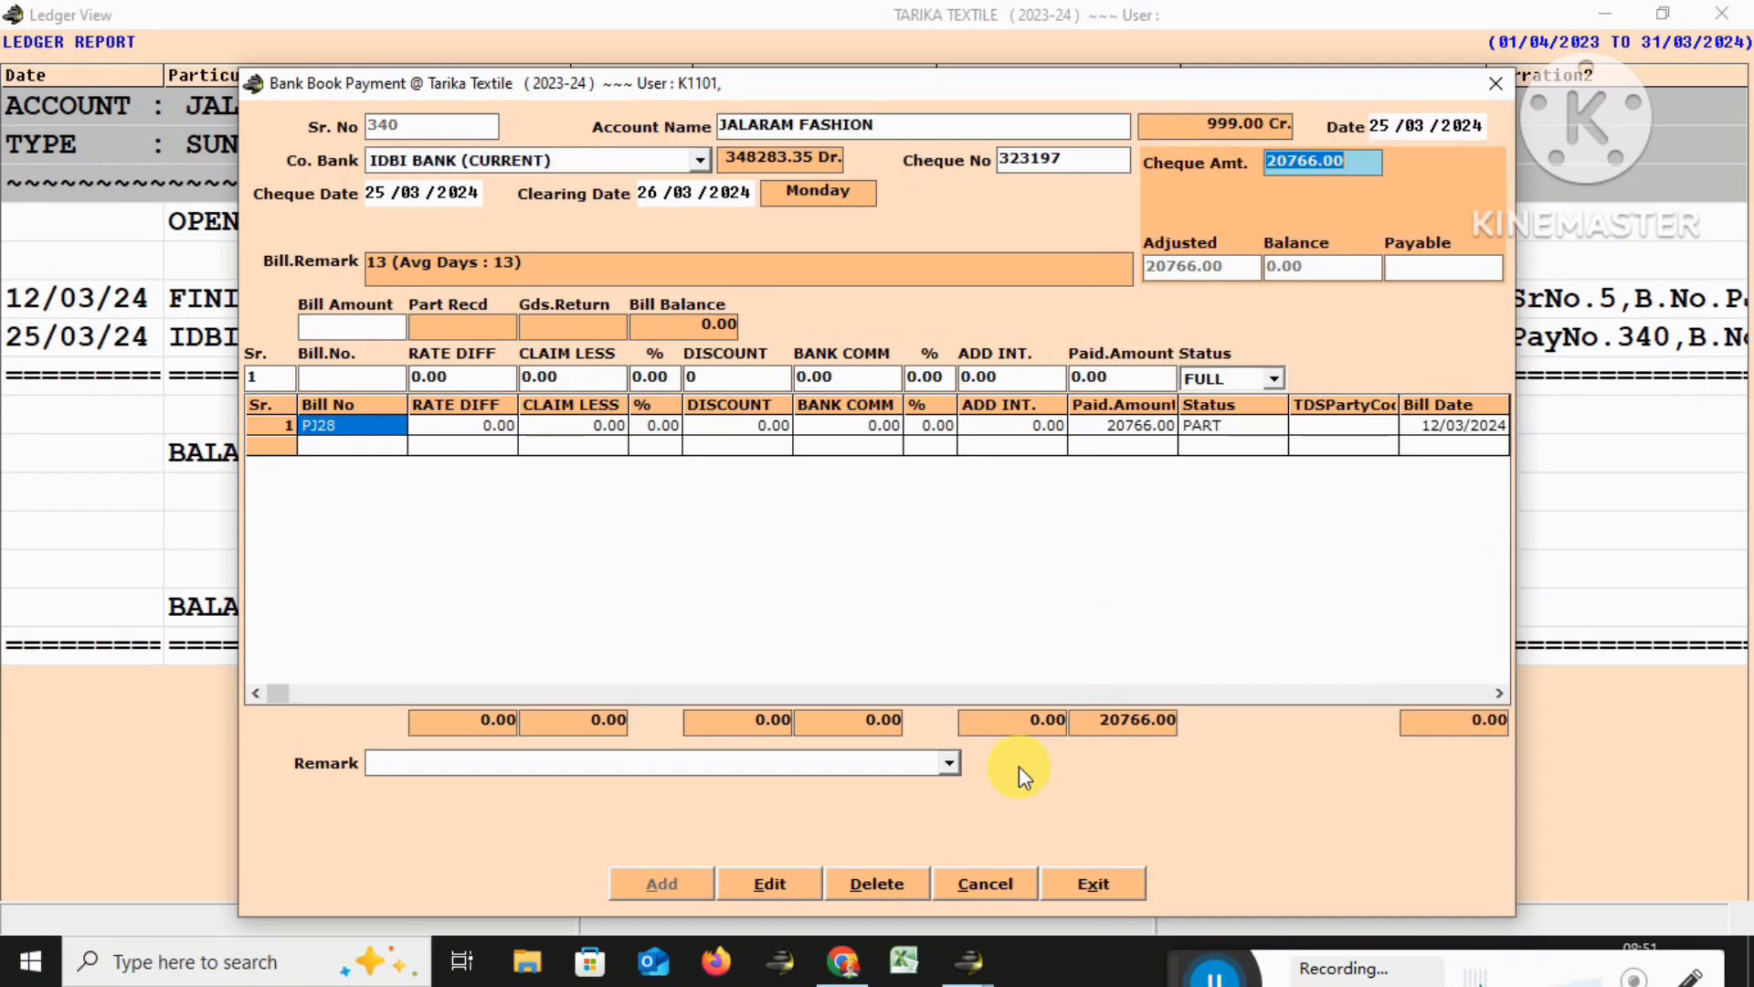
key(Return)
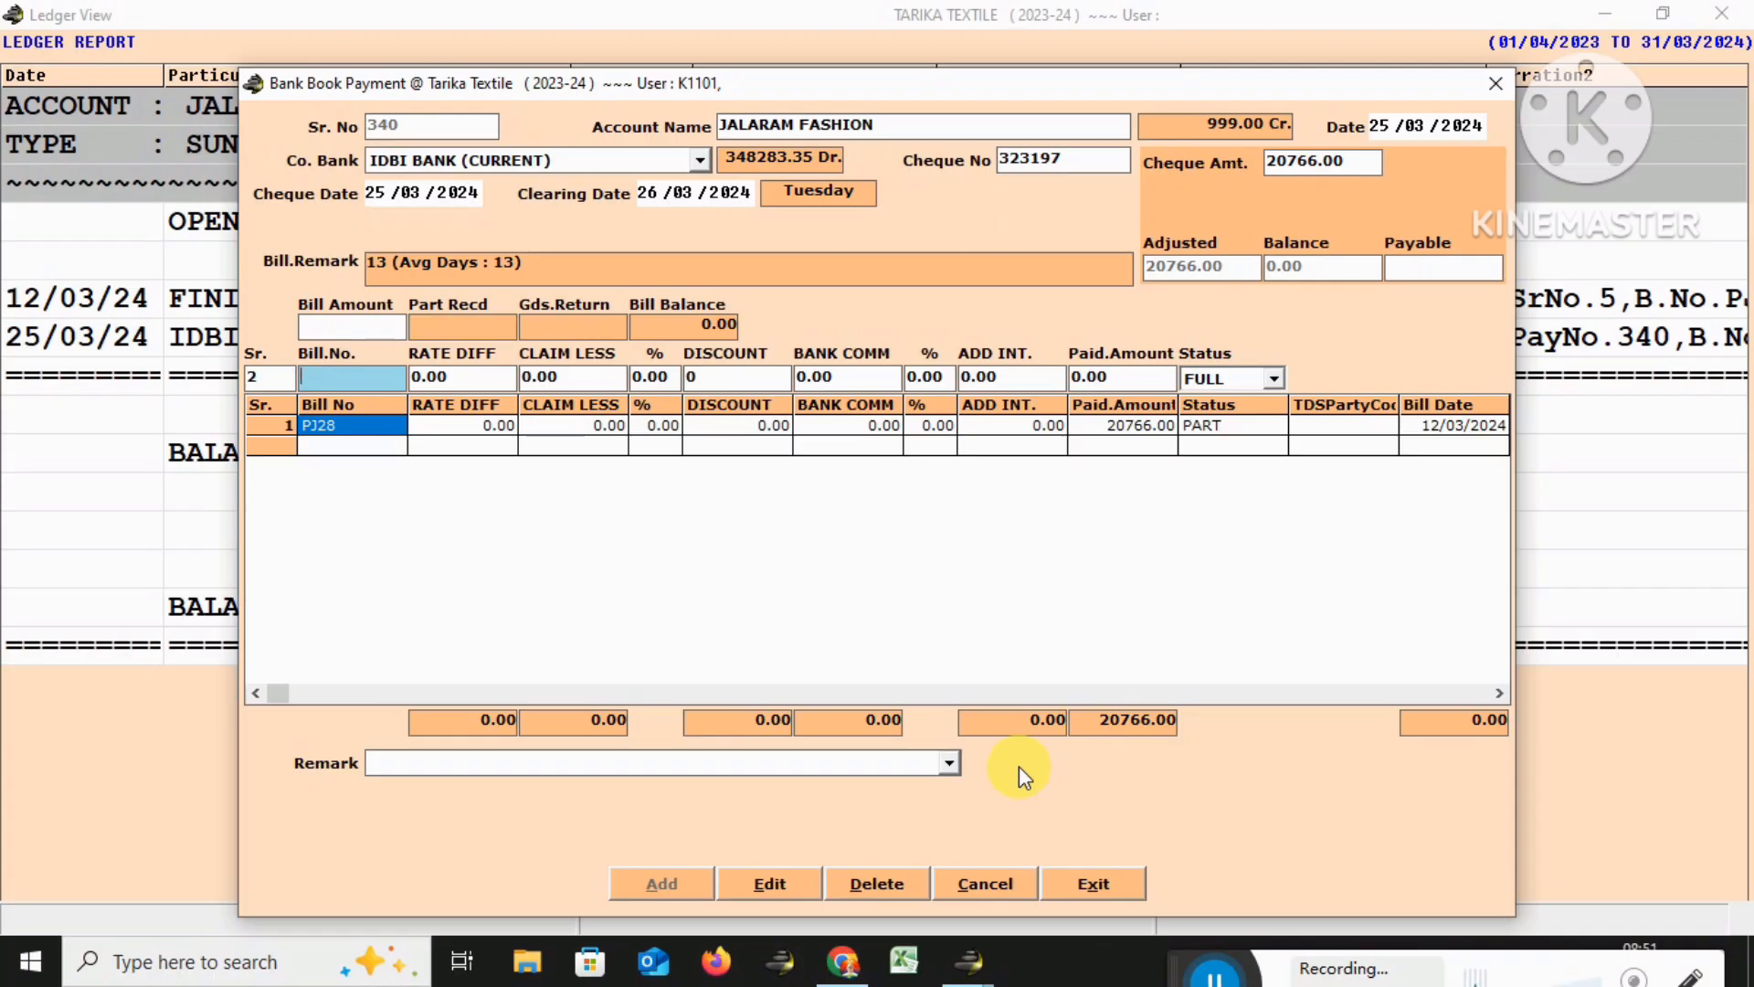
Recall payment line 1 for bill PJ28, skip the goods return adjustment, and proceed to the discount with the preceding deductions at zero
key(shift+Tab)
text(1)
key(Return)
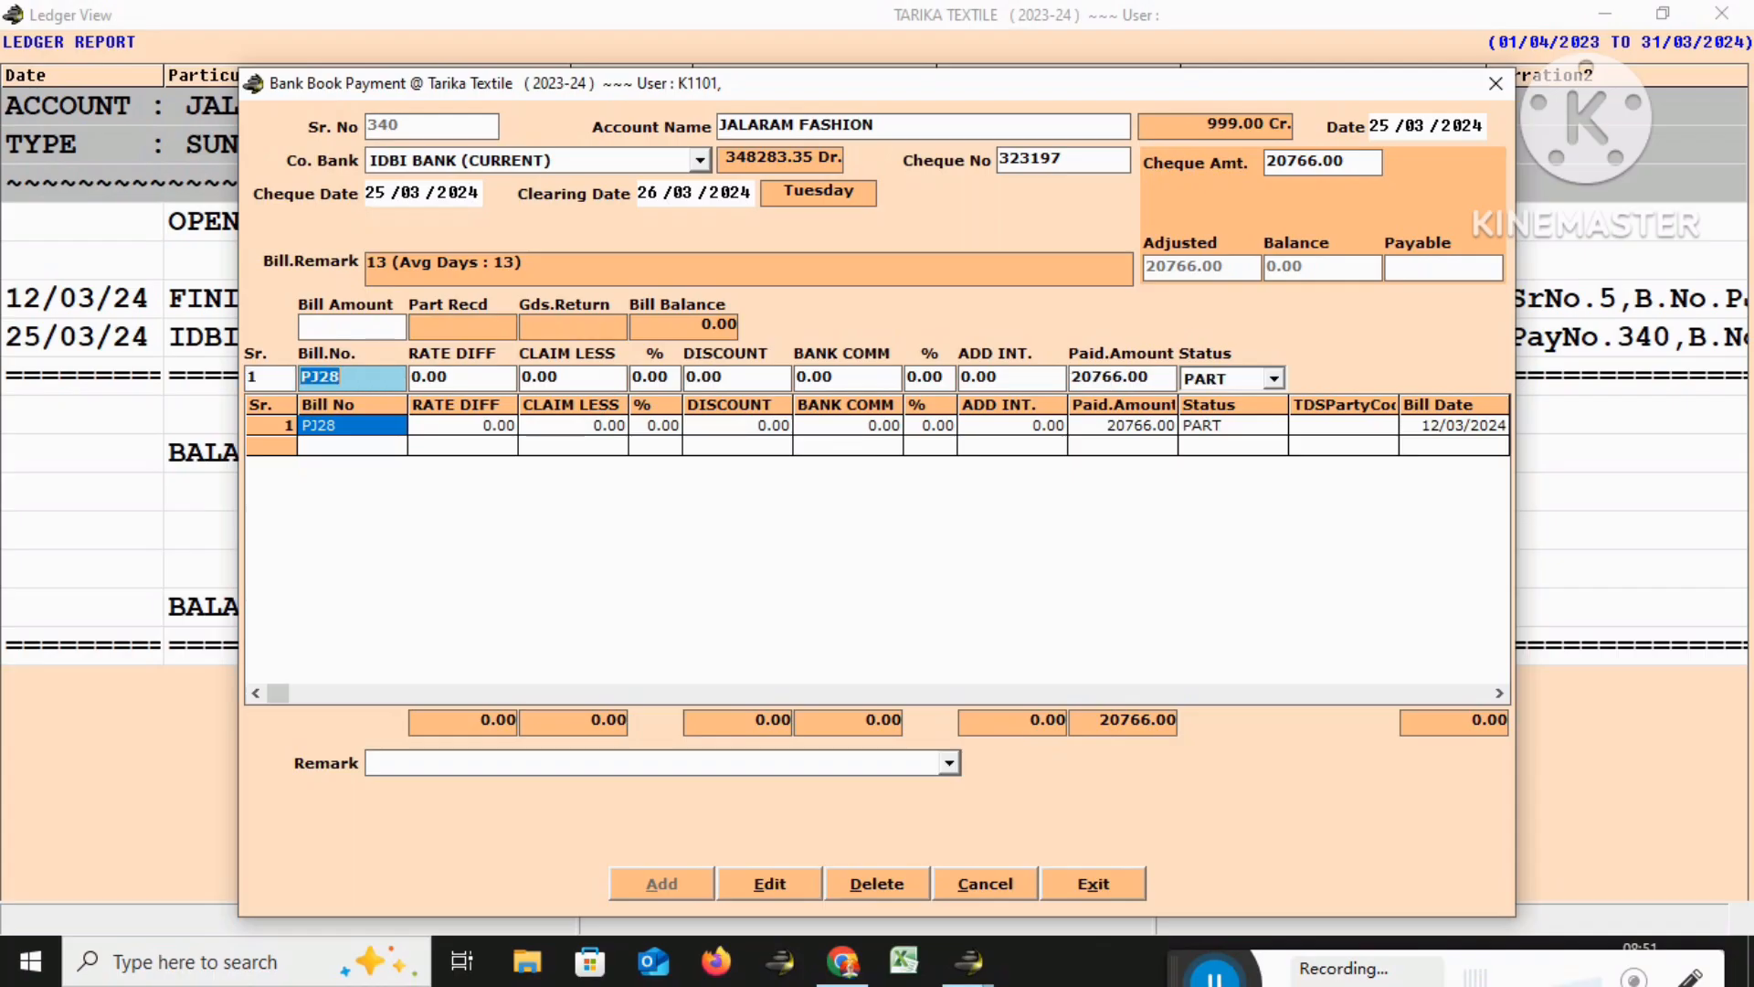
key(Return)
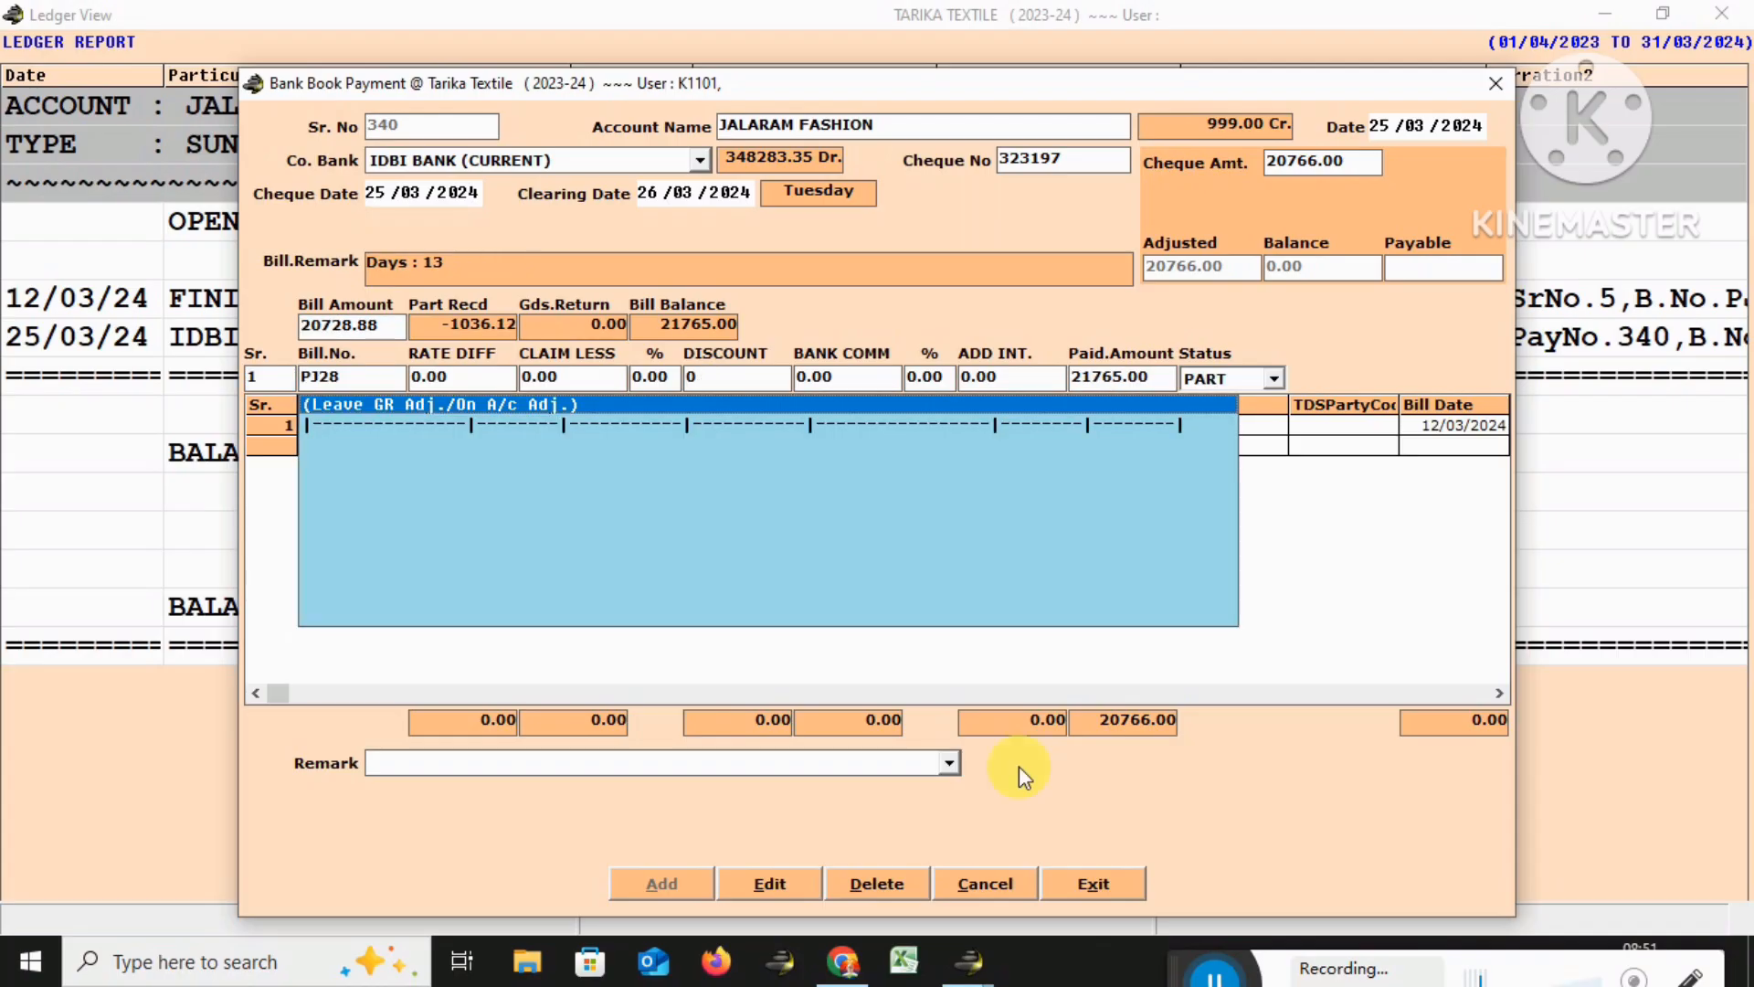
key(Return)
key(Return)
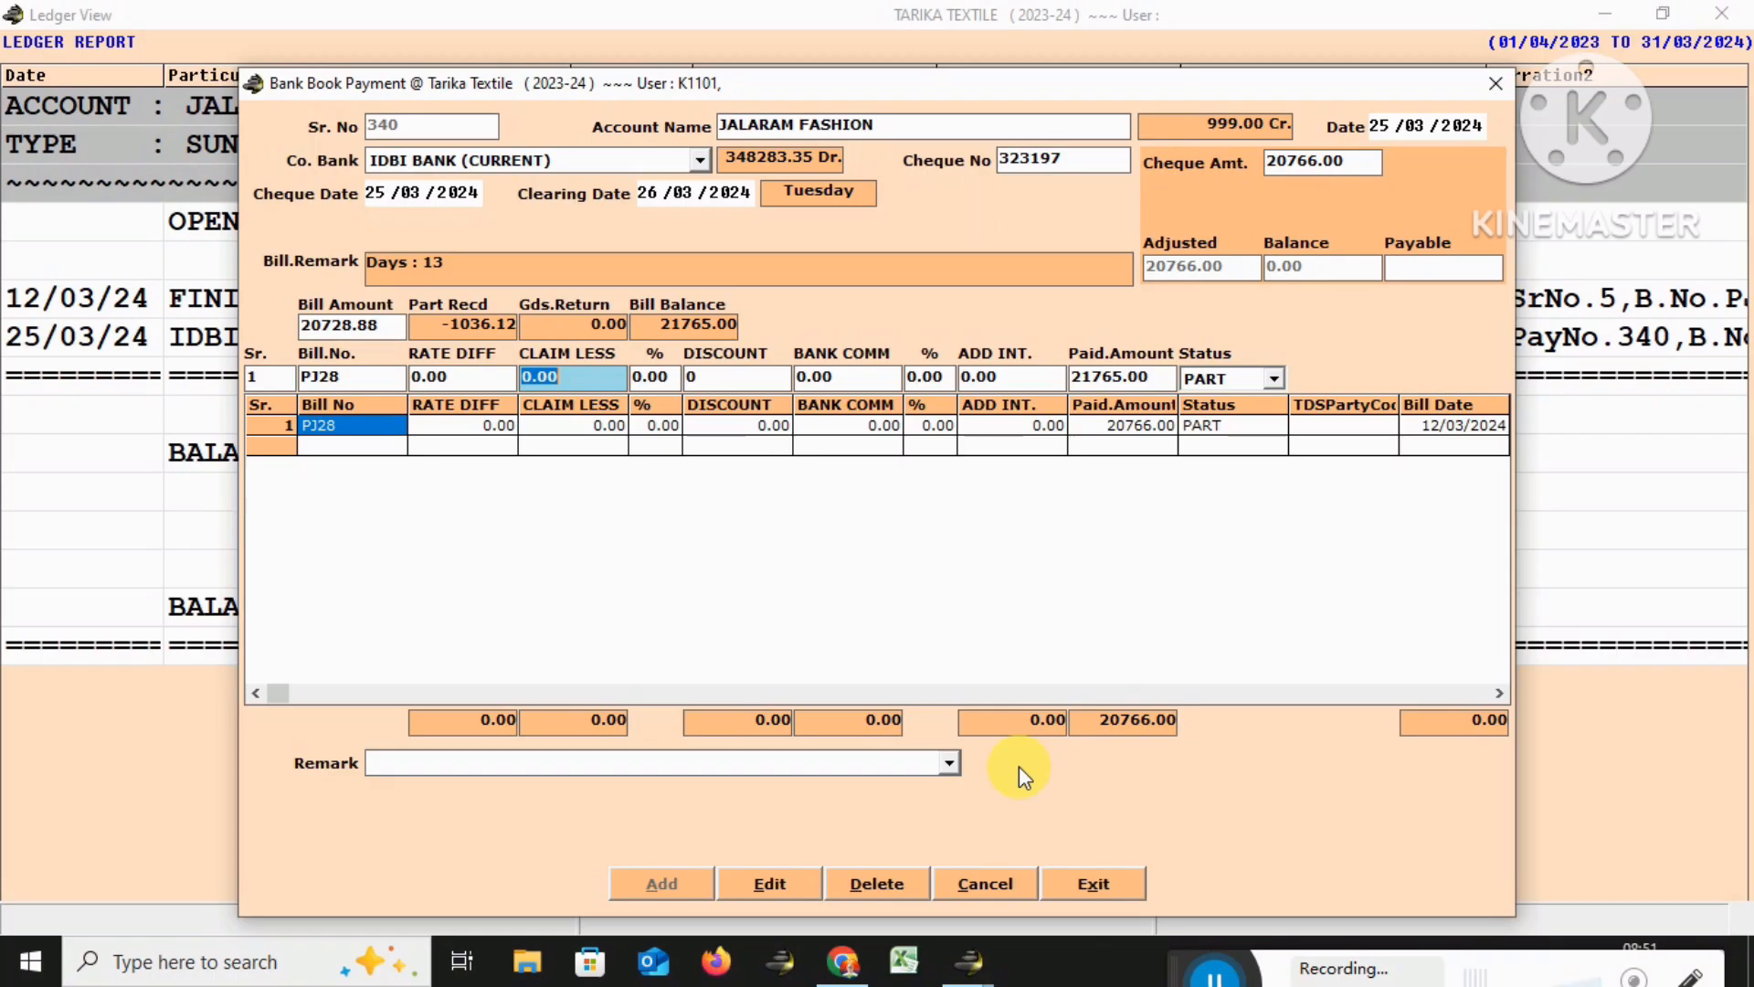
key(Return)
key(Return)
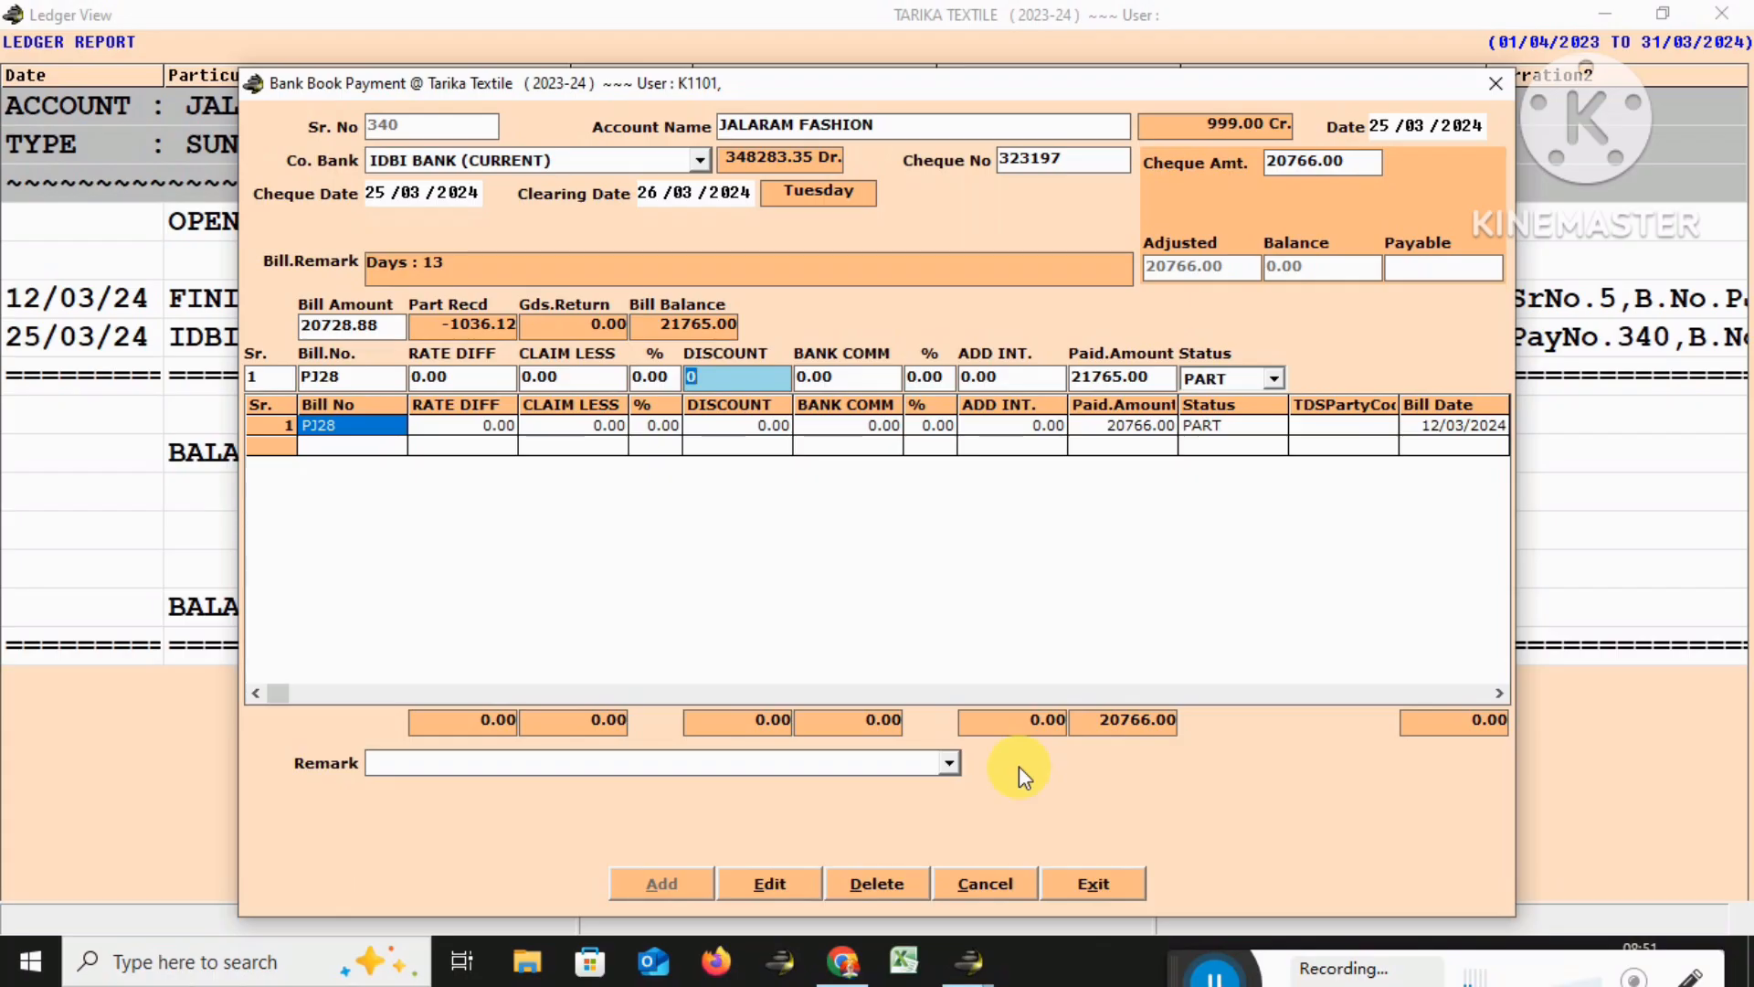
Calculate 21765 minus 20766 in the calculator and close it
key(F12)
text(21,765)
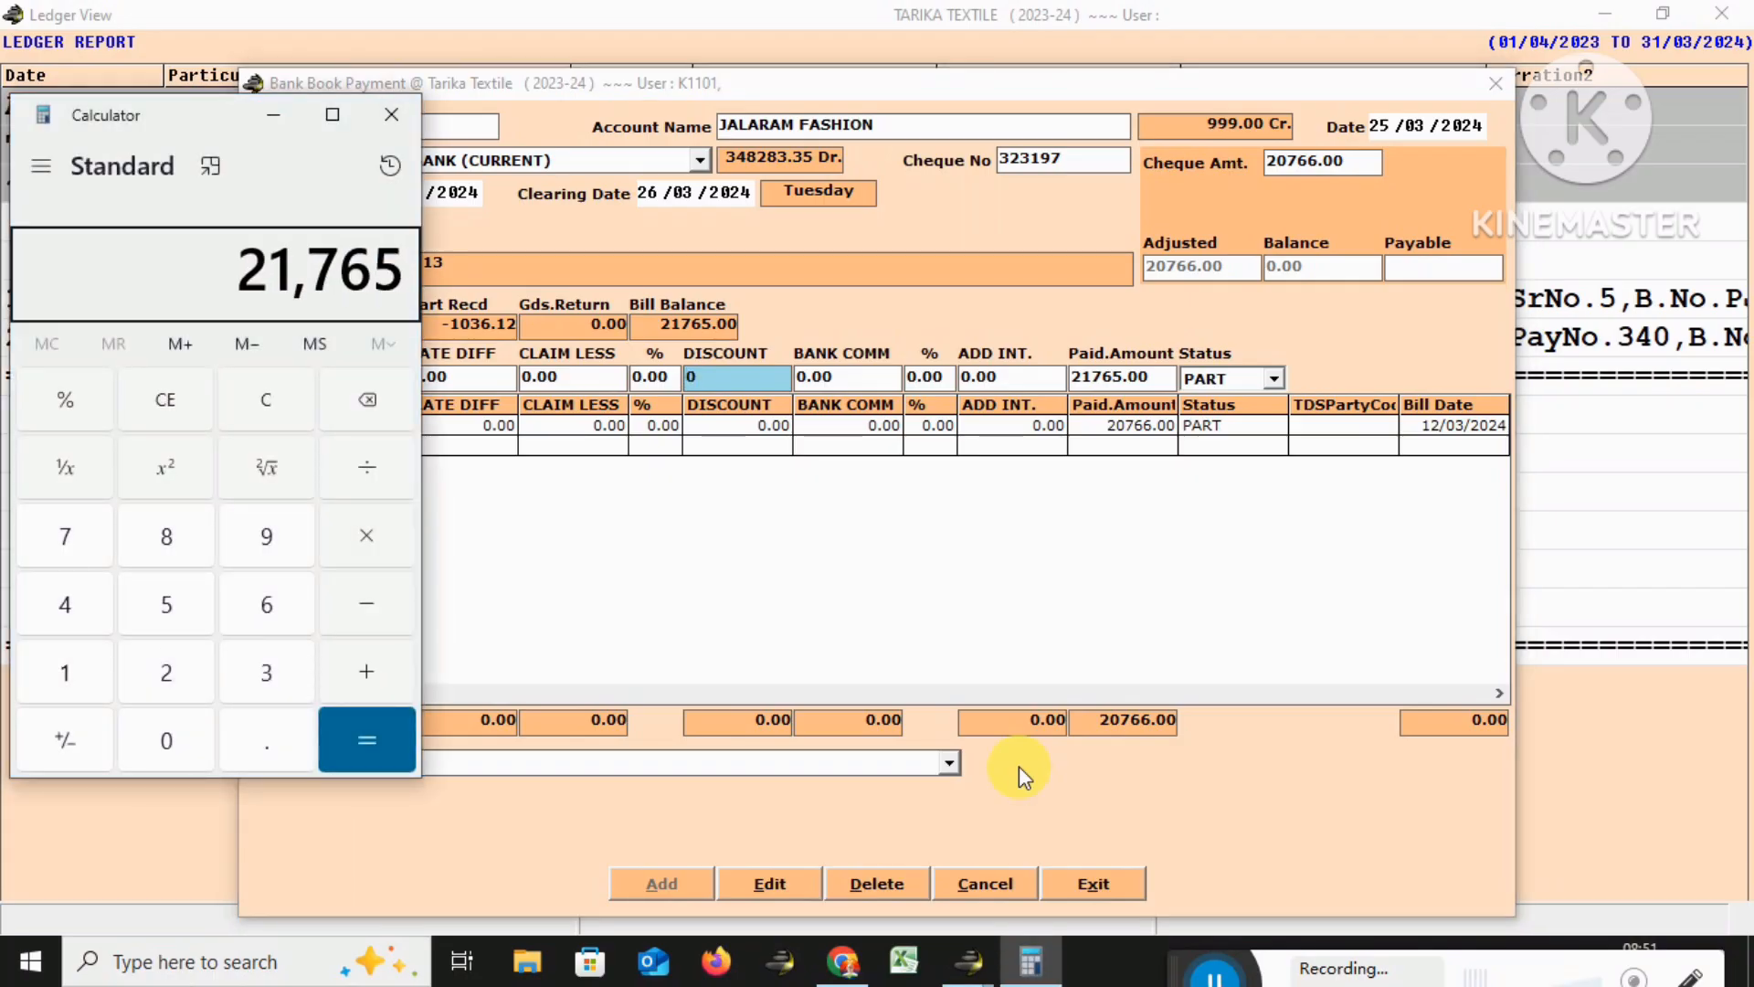
key(minus)
text(20765)
key(BackSpace)
text(6)
key(Return)
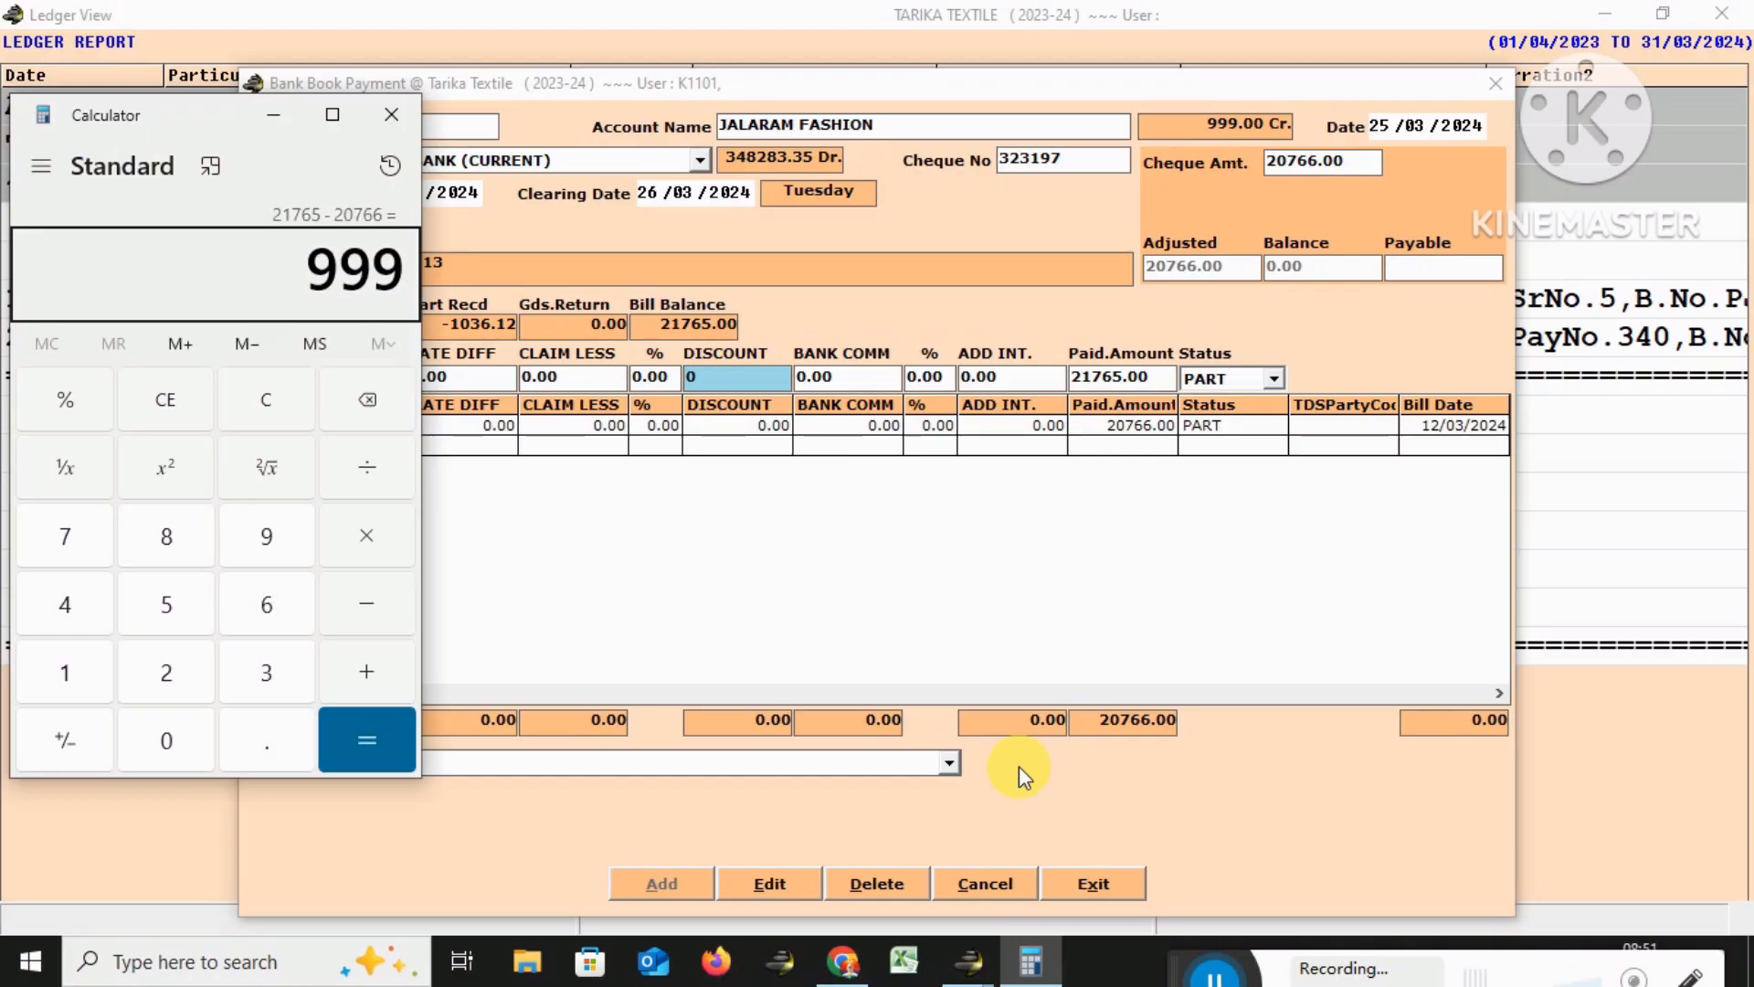
key(alt+space)
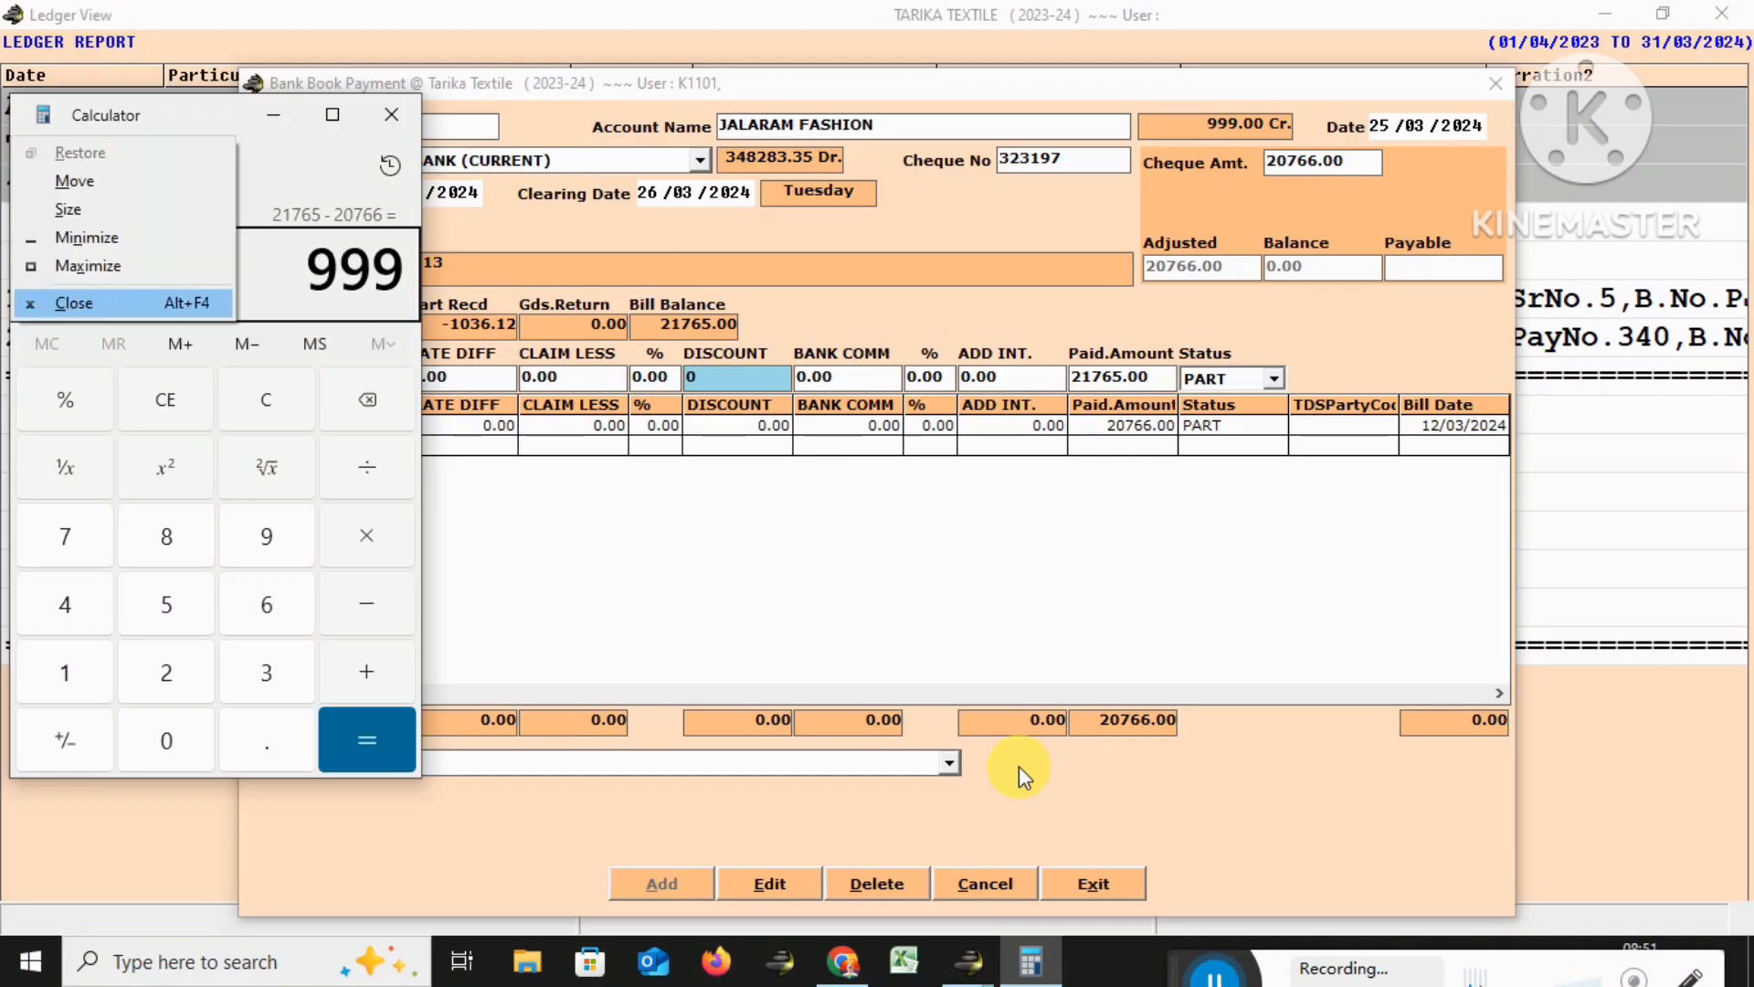
text(c)
Enter a discount of 999 on bill PJ28 and accept creating a debit note entry for it
text(999)
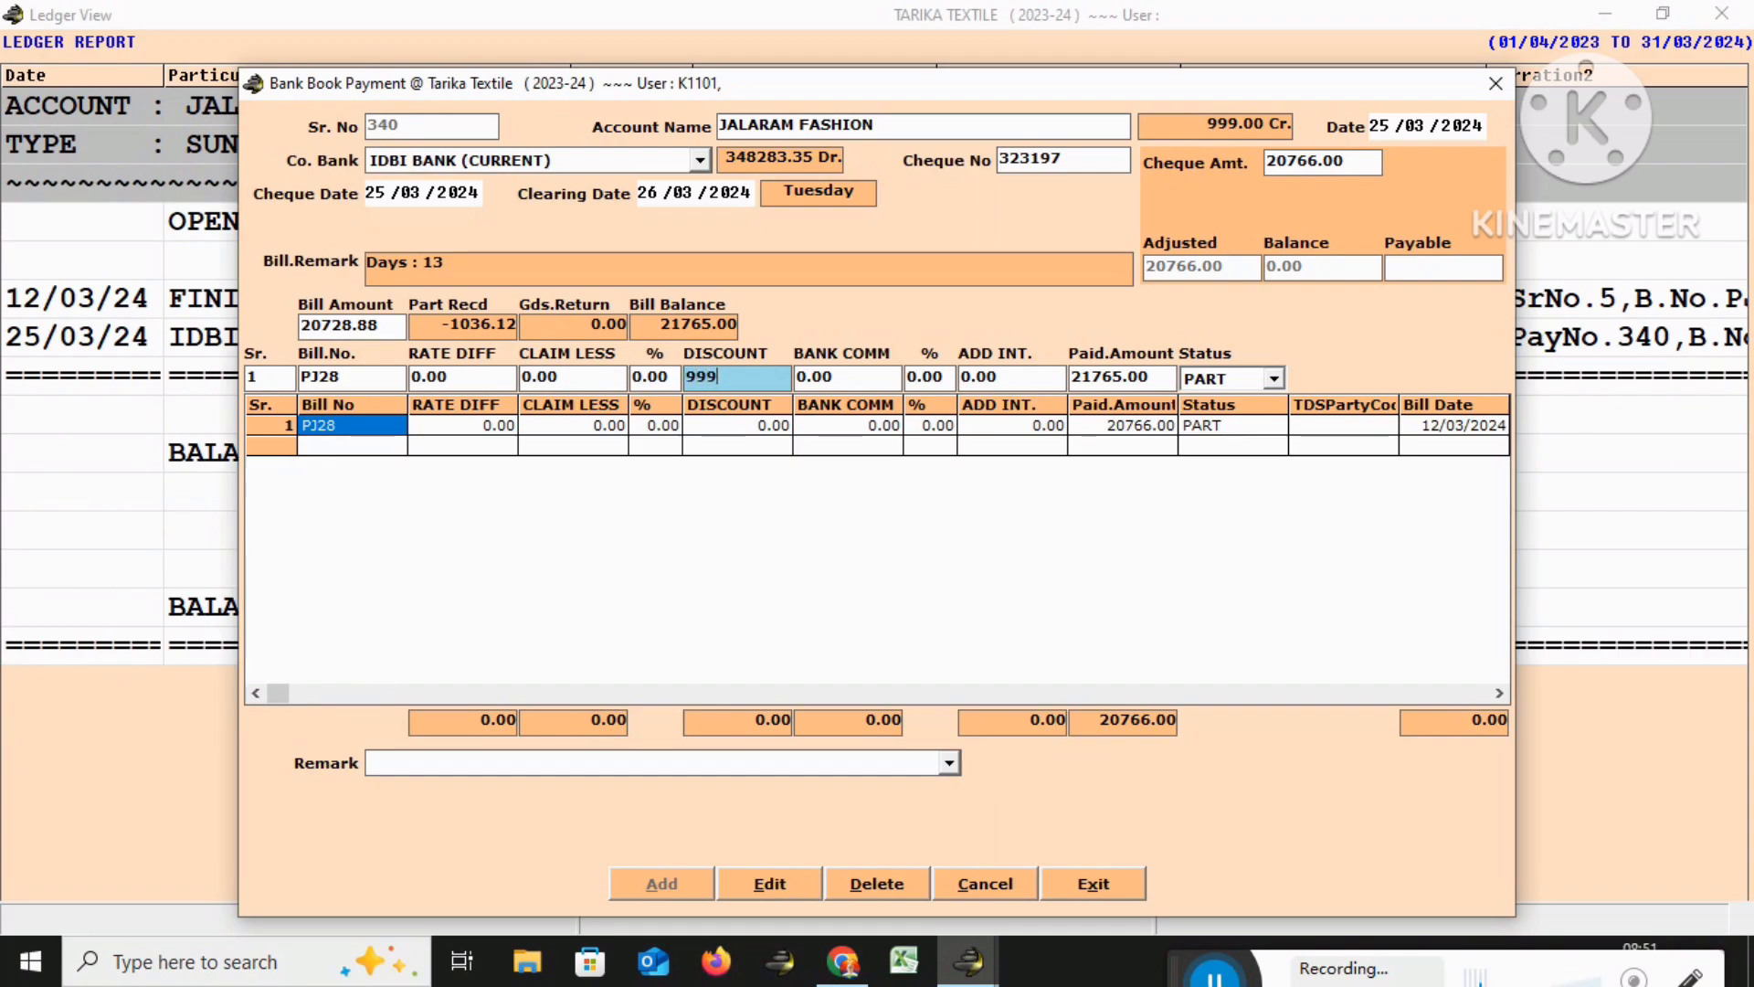
key(Return)
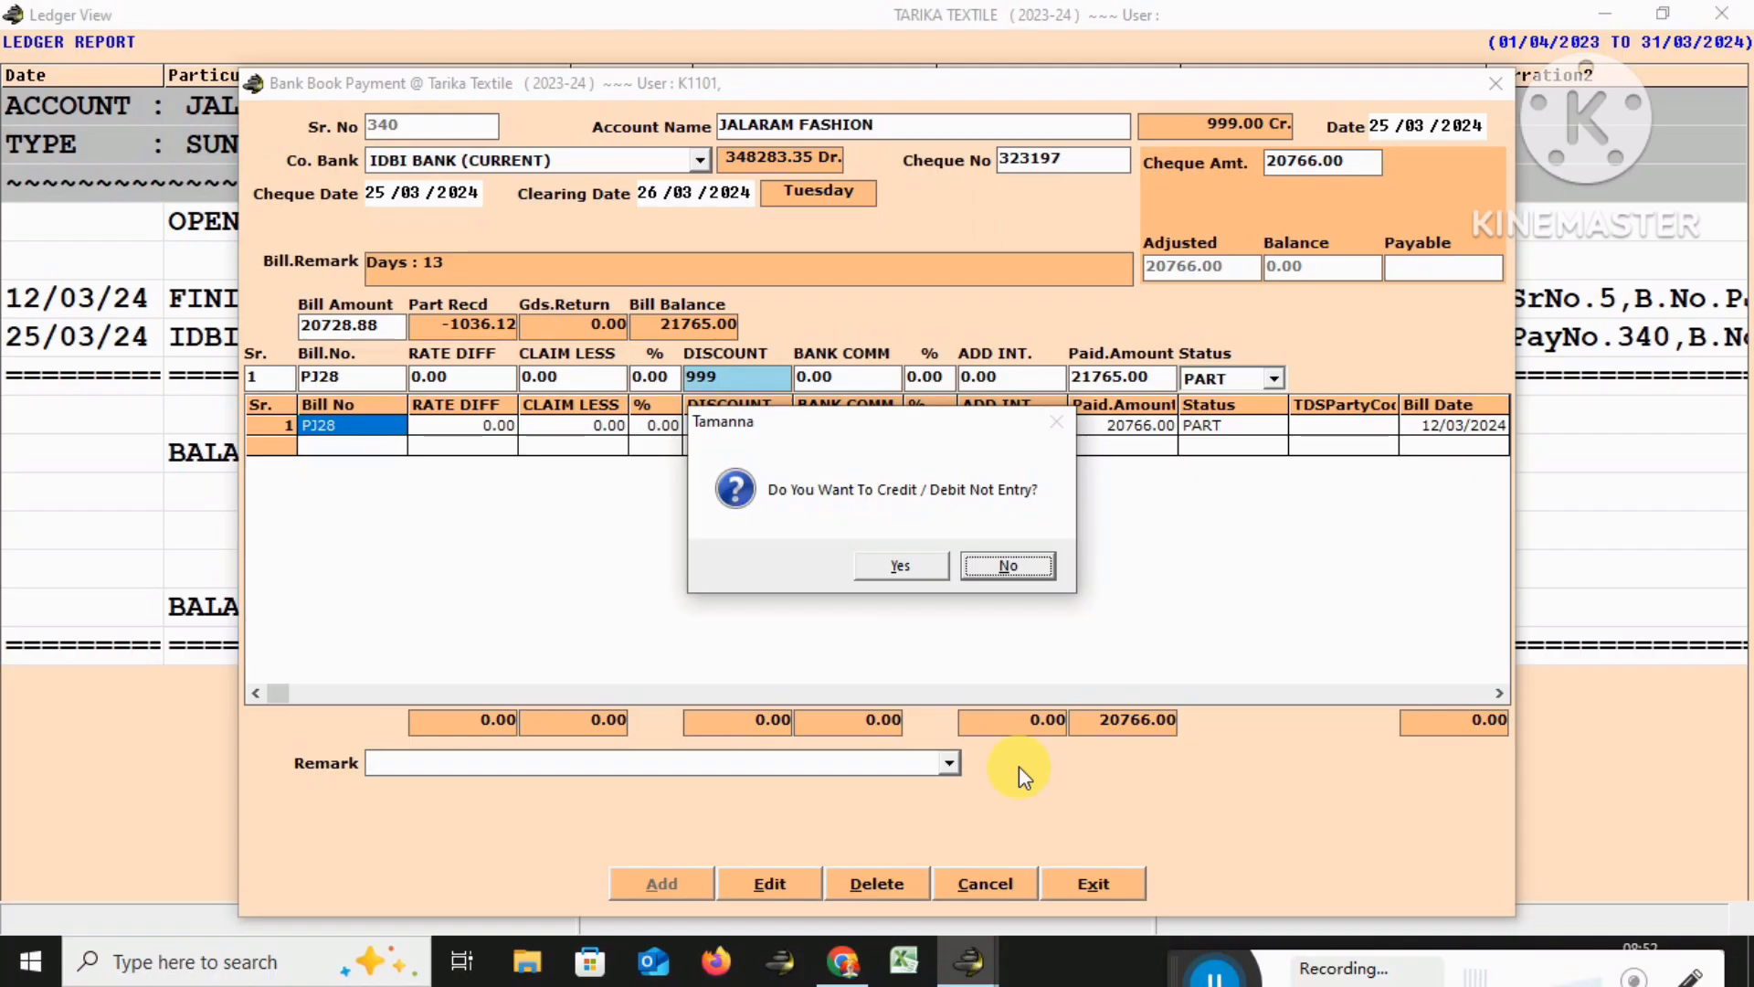
key(Left)
key(Return)
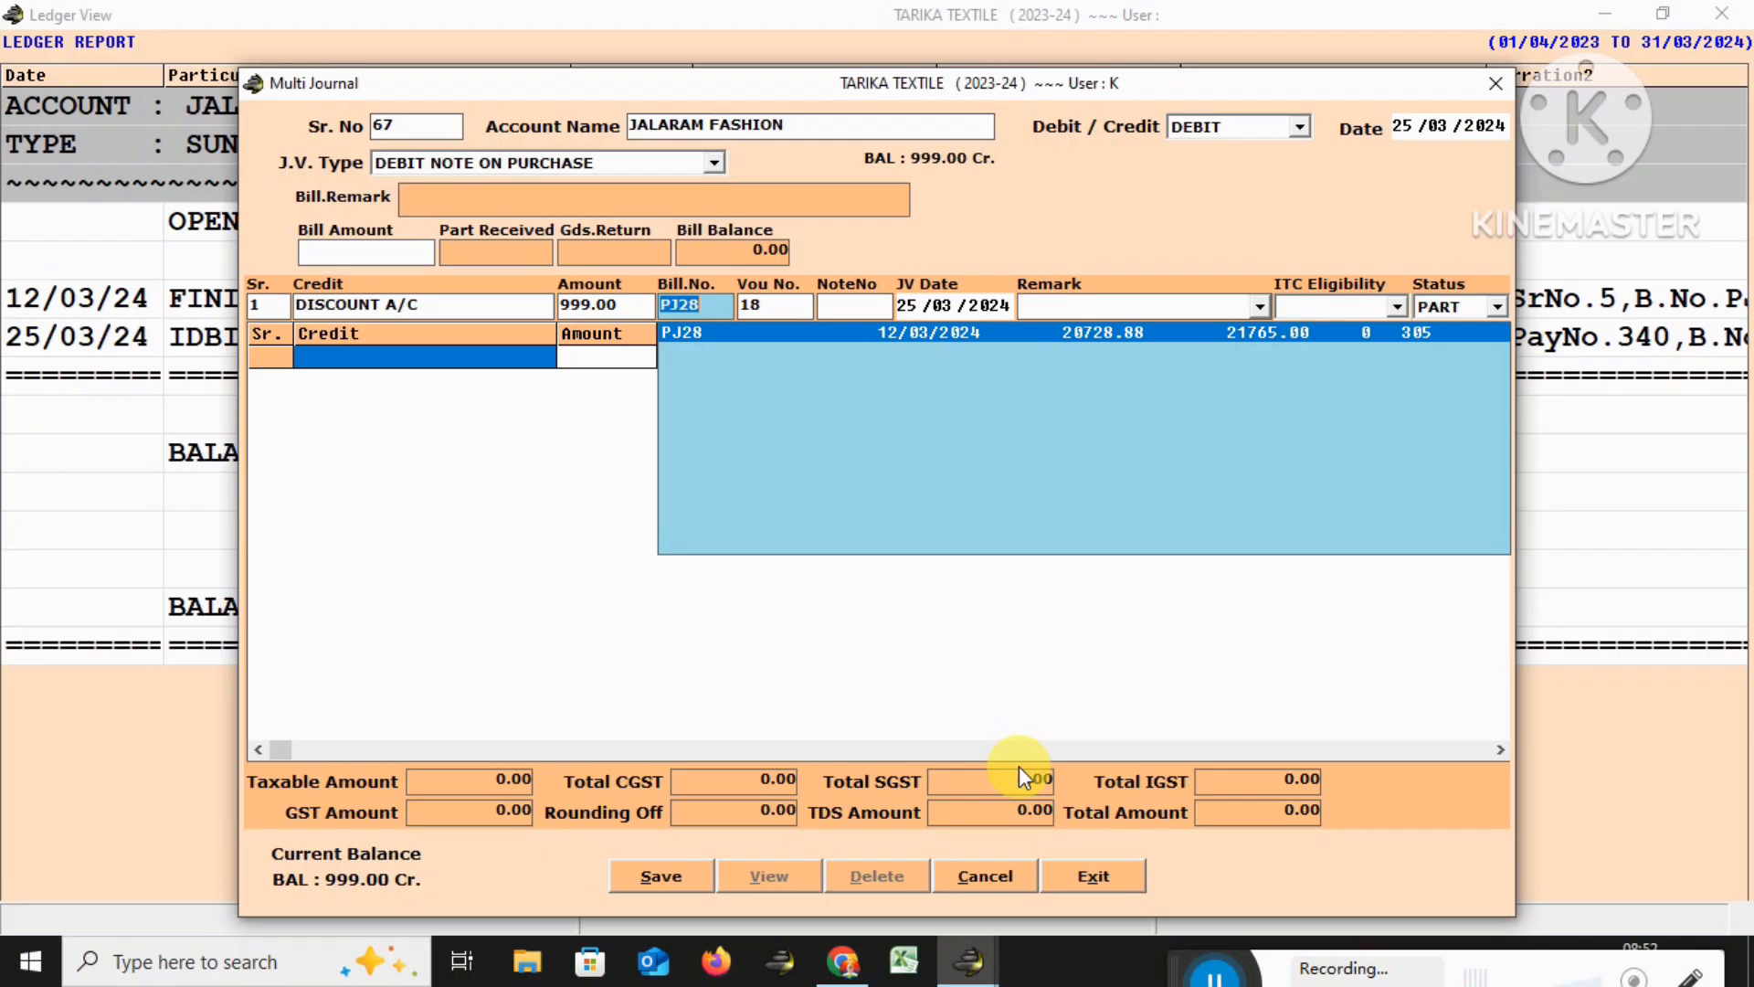
Change the debit note's credit account to DISCOUNT ON PURCHASE A/C, keeping the amount of 999.00 and bill PJ28
key(shift+Tab)
key(shift+Tab)
key(Return)
key(Down)
key(Return)
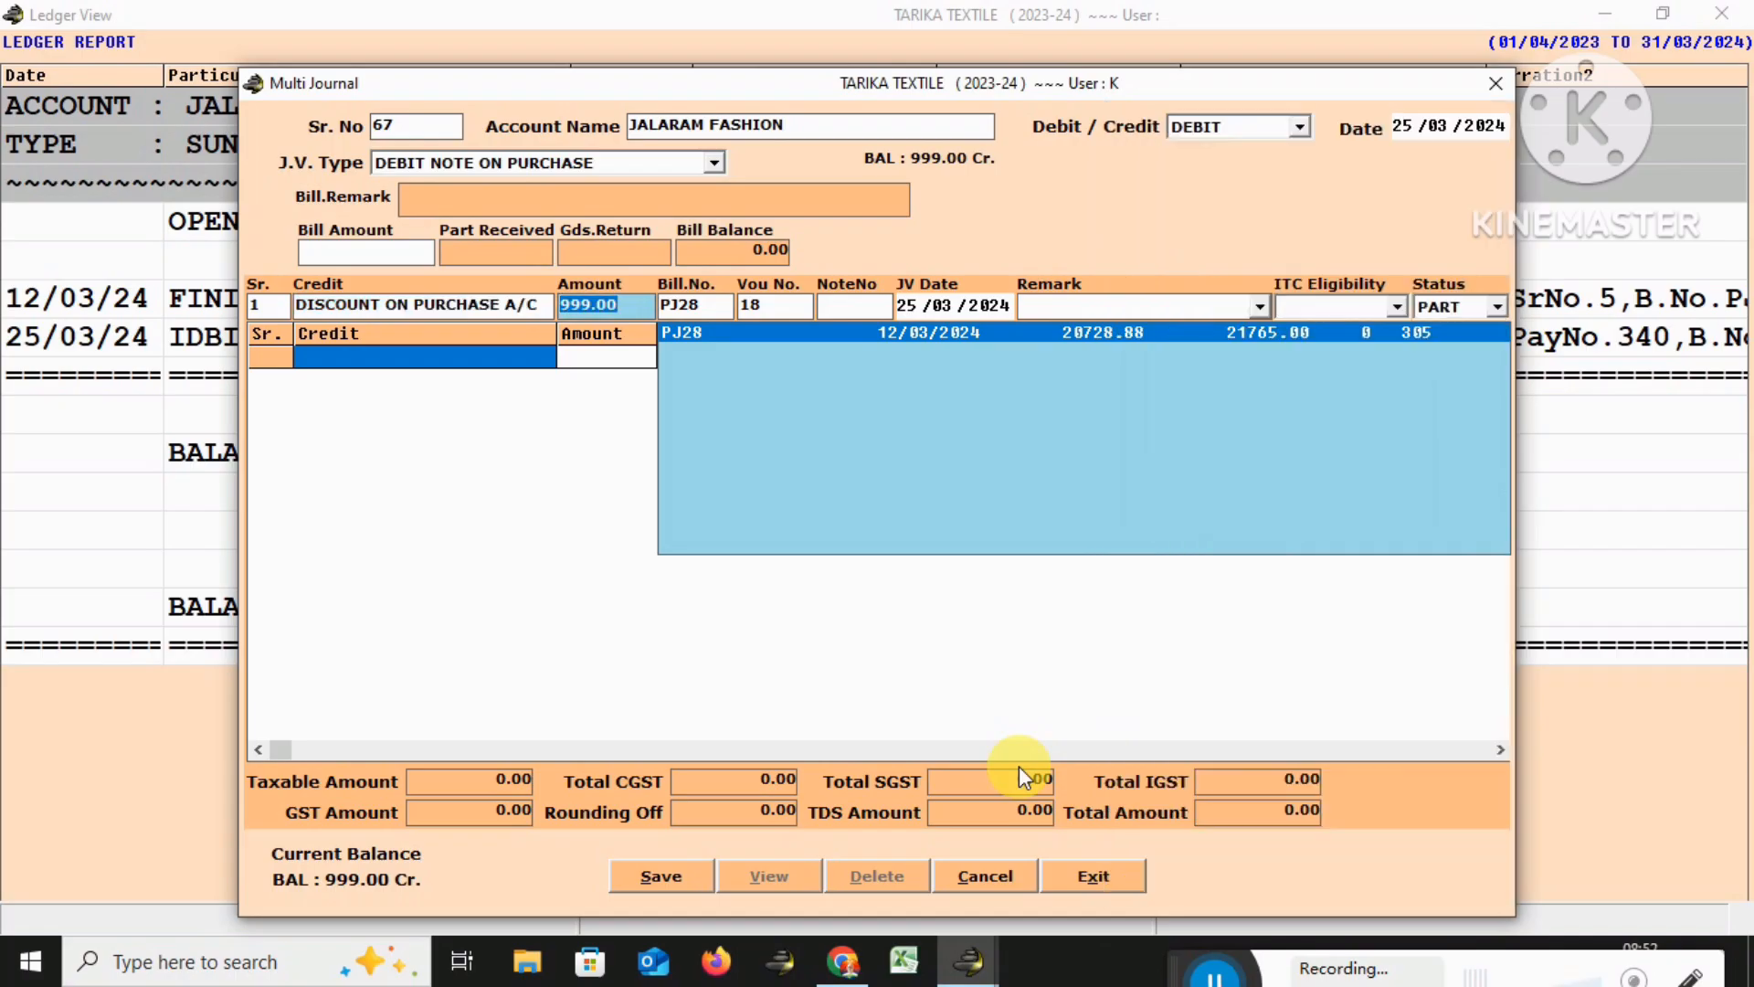
key(Return)
key(Return)
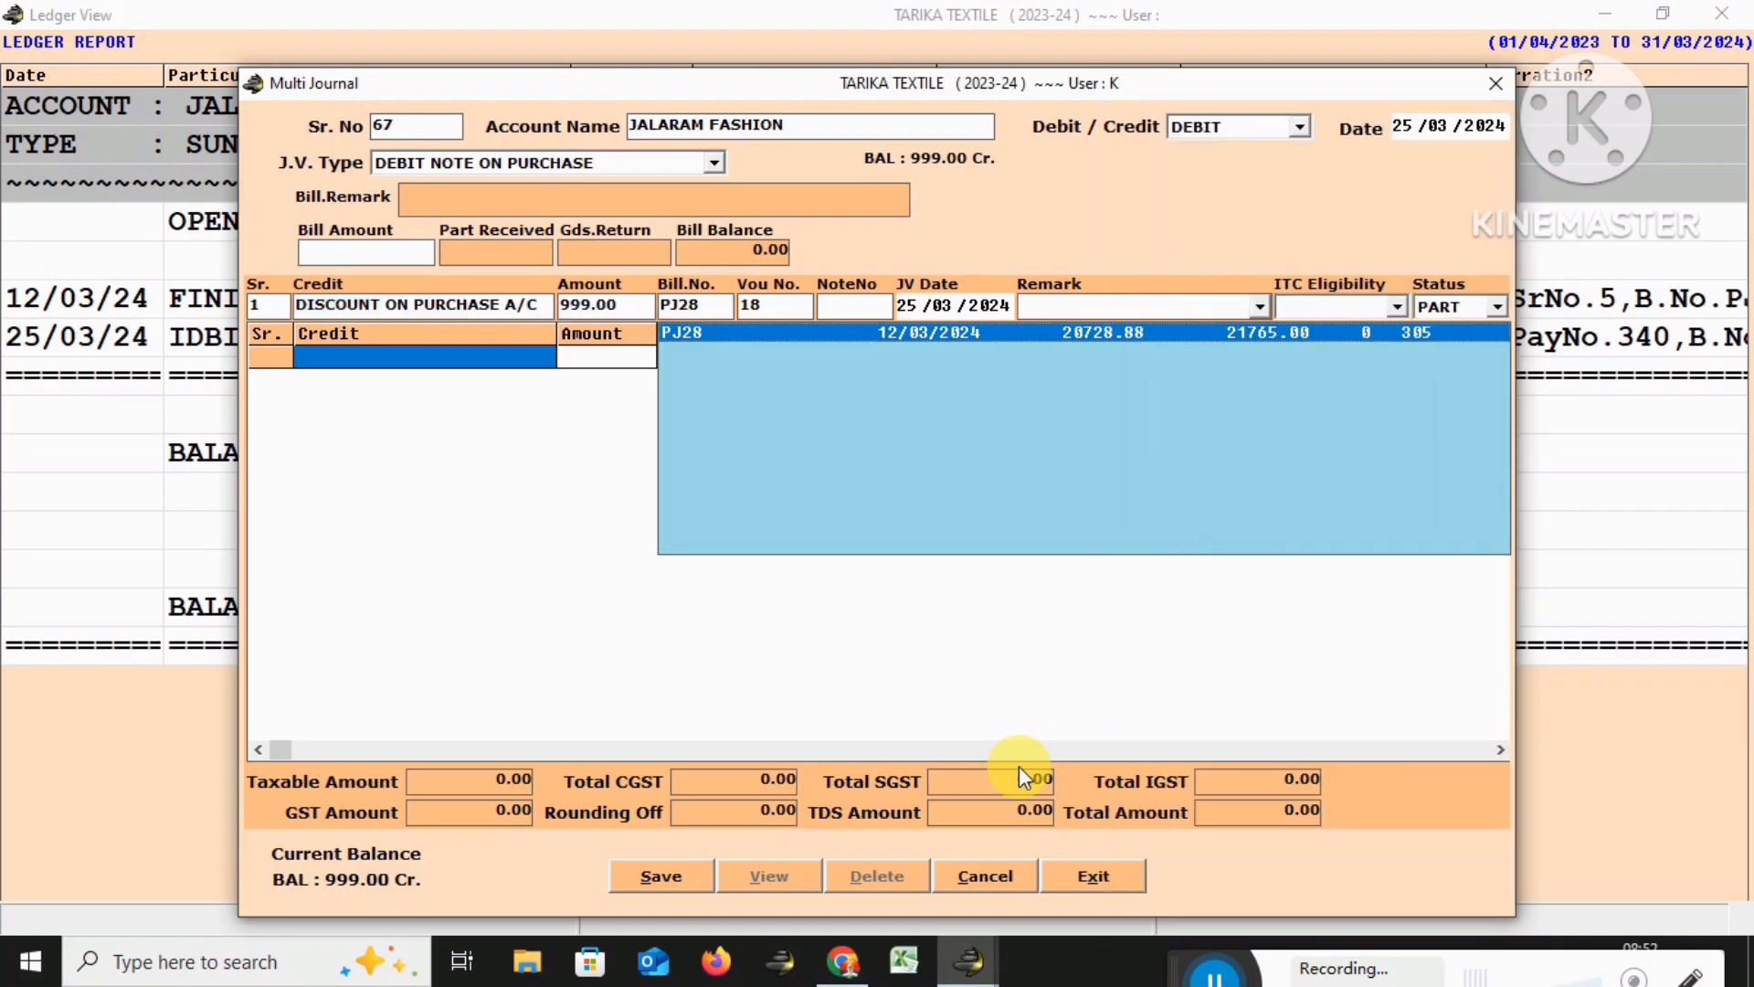
Set HSN code 5407 and 5% GST on the debit note line, splitting the 999 amount into taxable value and tax
key(Return)
key(Return)
key(Return)
text(5407)
key(Return)
text(5)
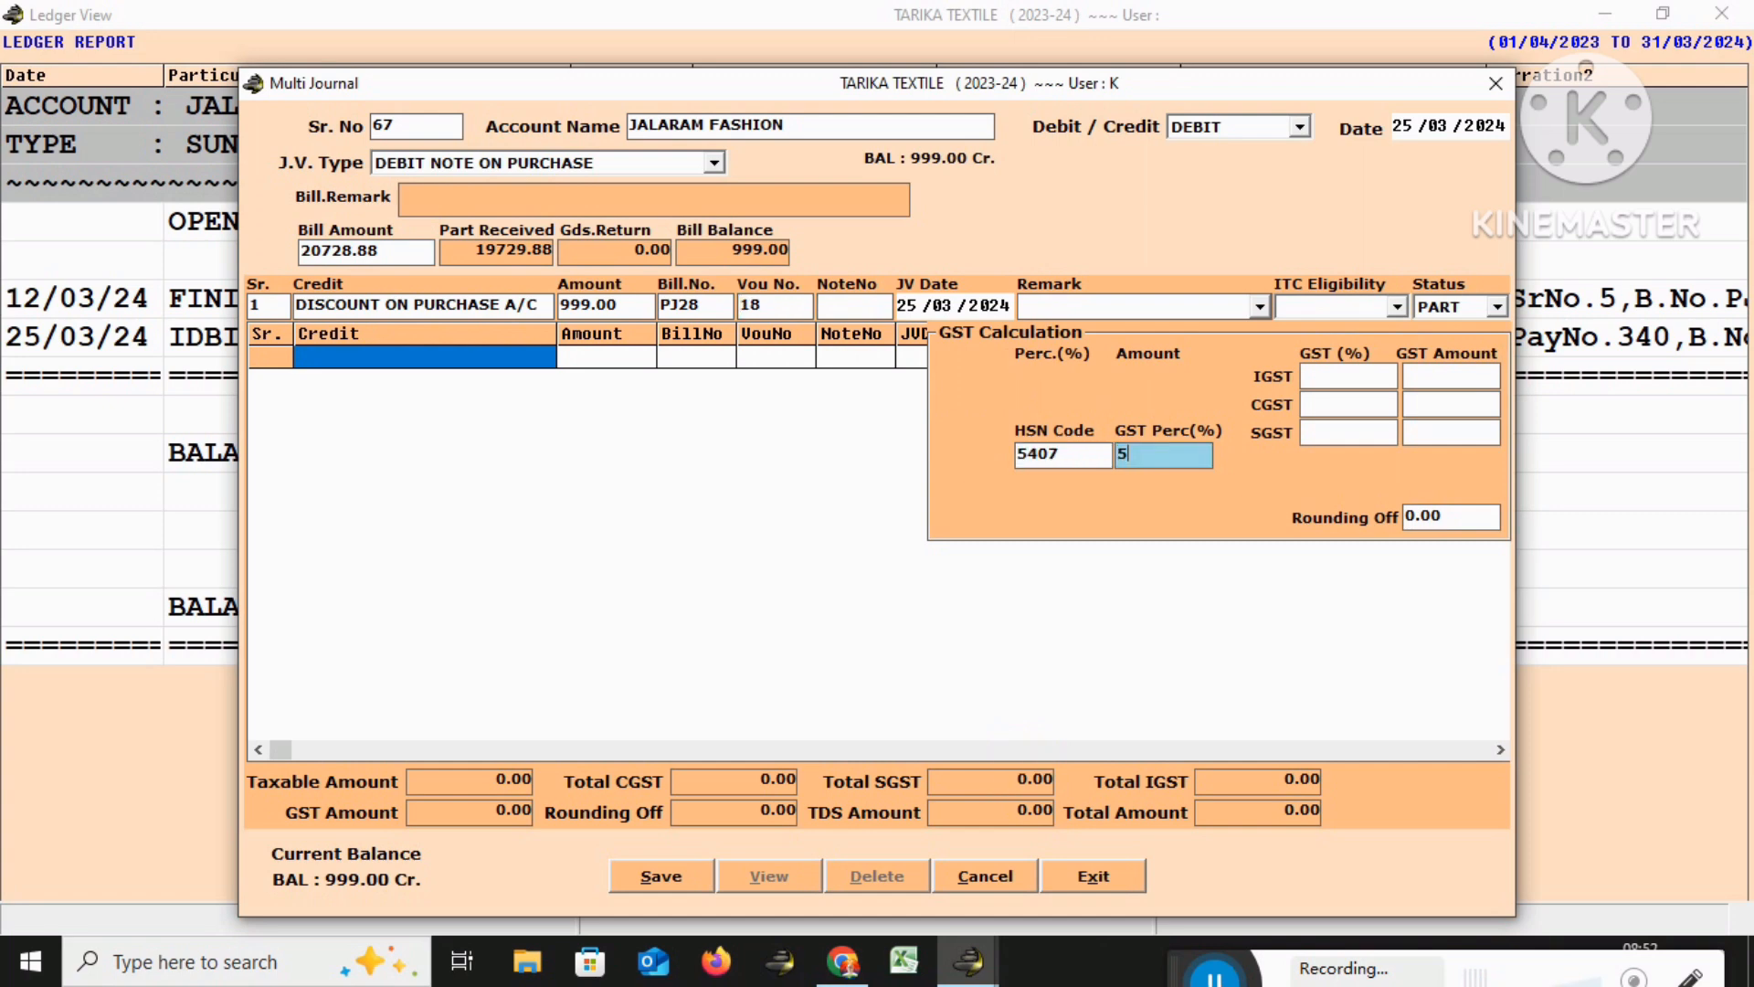
key(Return)
key(Left)
key(Return)
key(Return)
key(Return)
key(Return)
key(Return)
Complete the debit note line with note number 67, remark DISCOUNT ON PURCHASE, ITC eligibility INPUTS and no TDS
text(67)
key(Return)
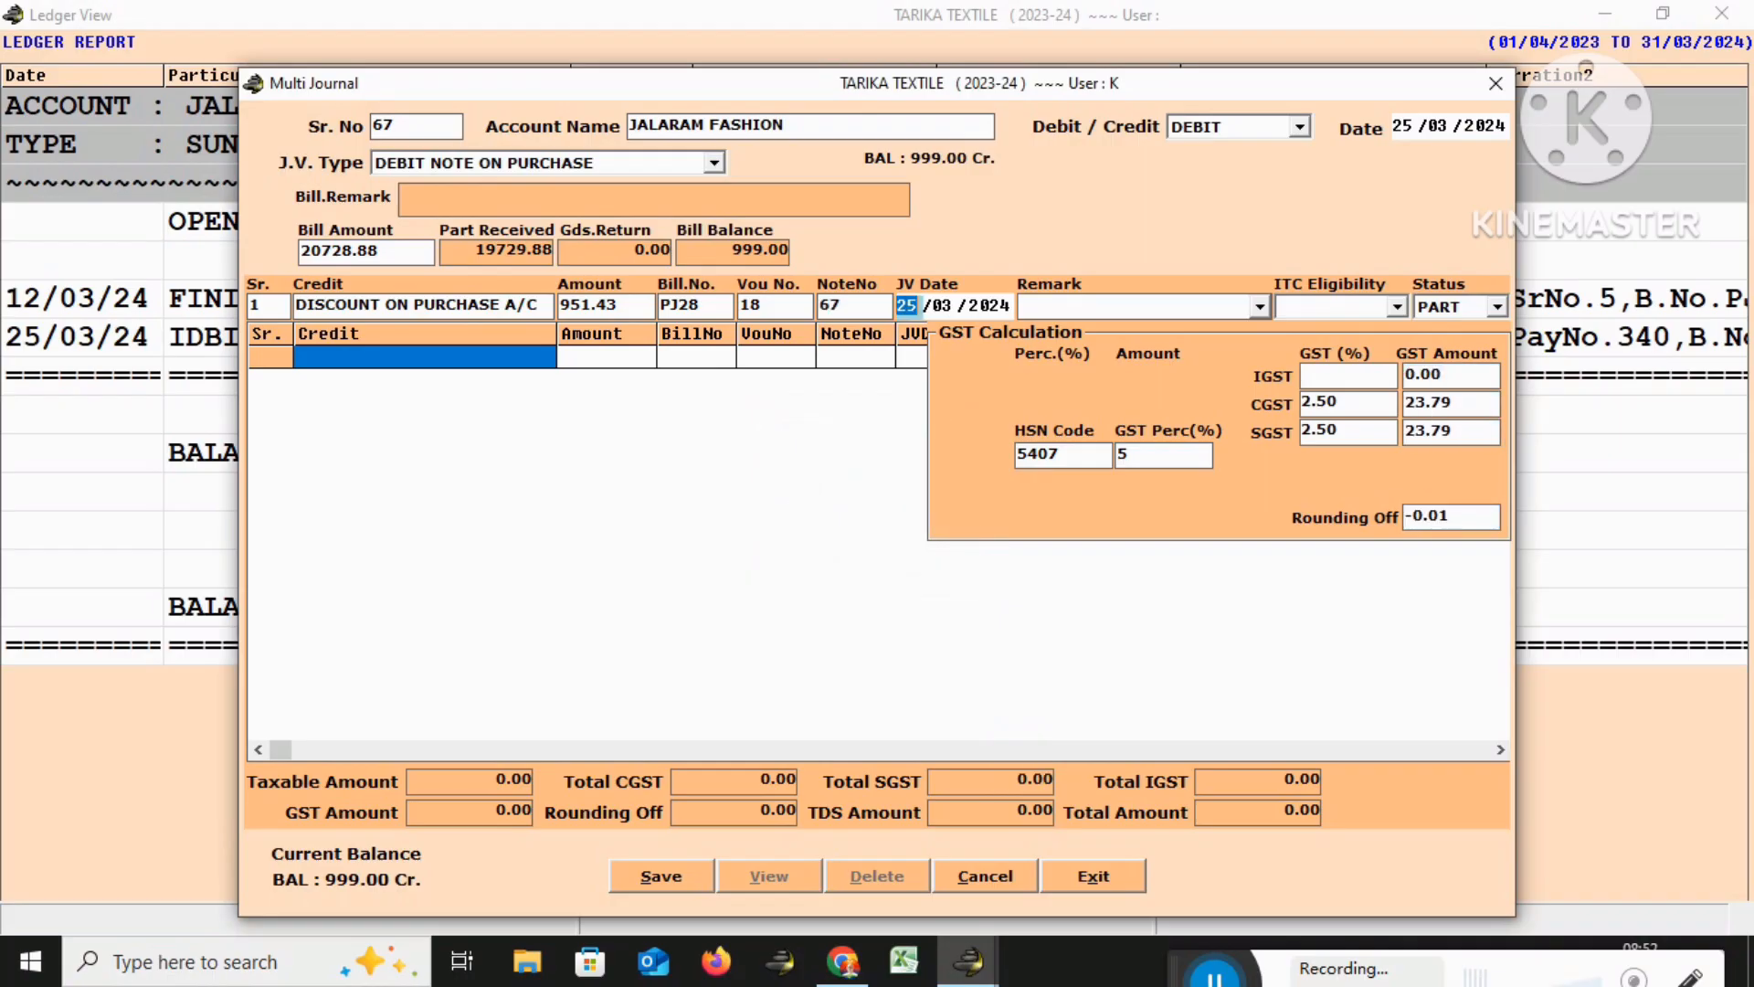
key(Return)
text(disco)
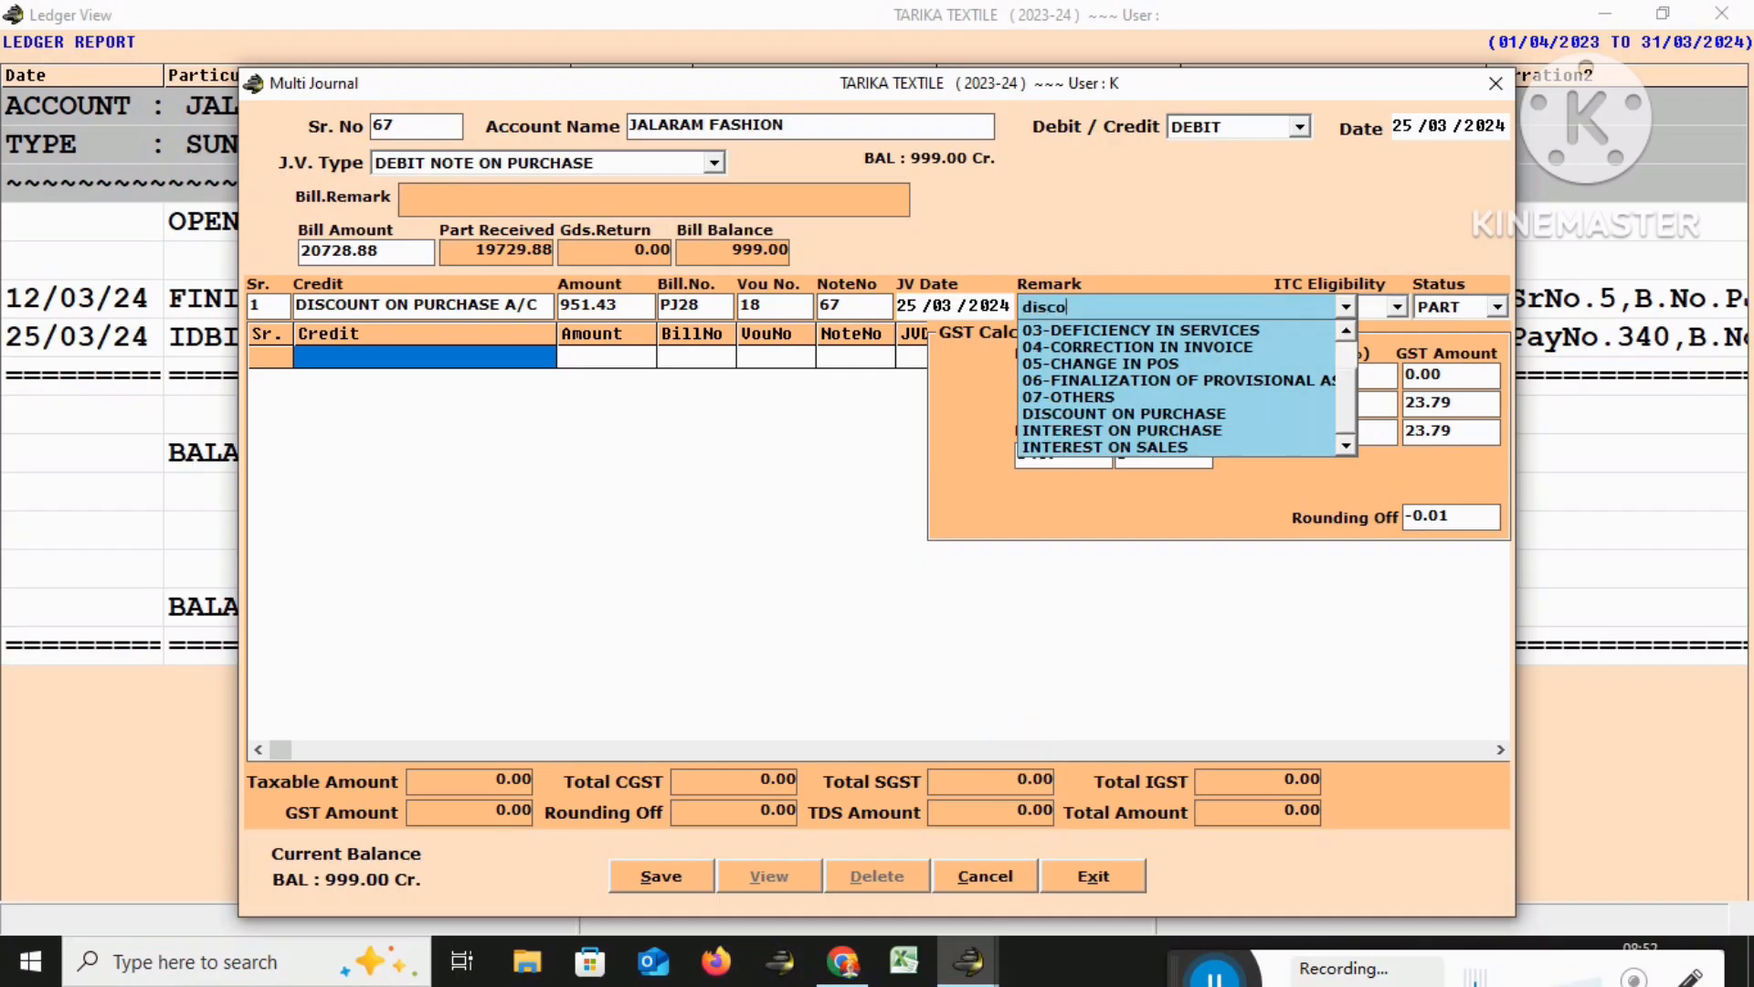
text(unt on purchase)
key(Return)
key(Return)
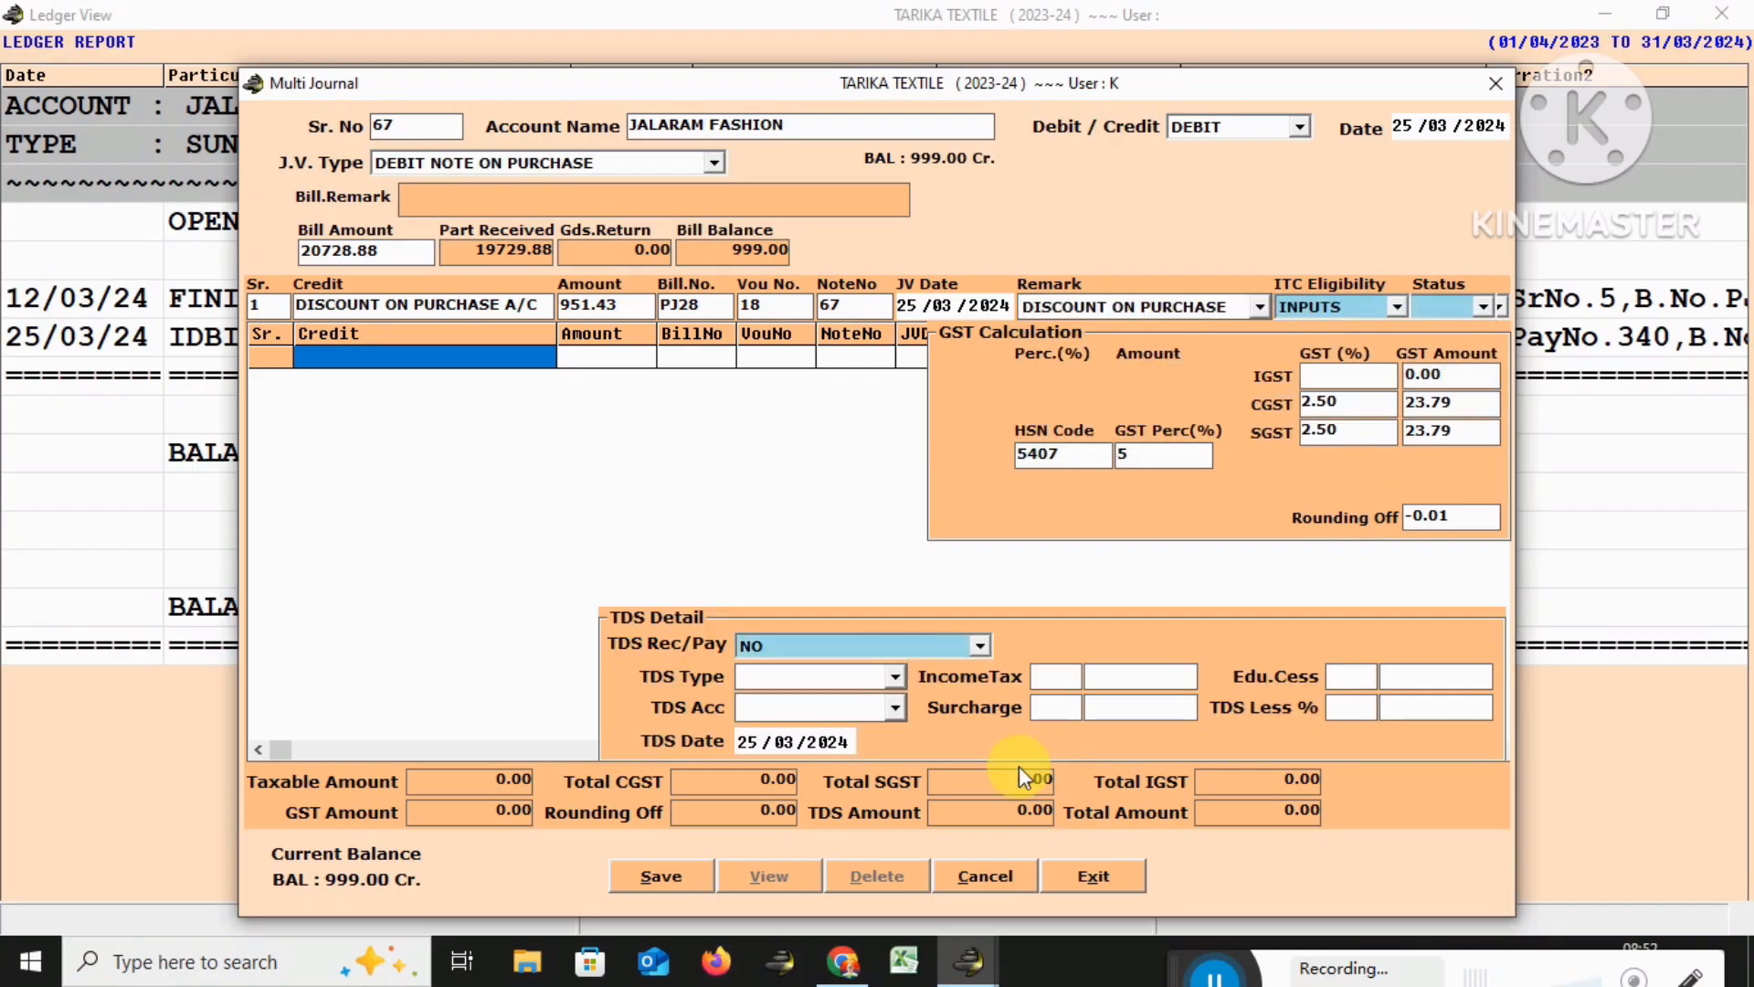
key(Return)
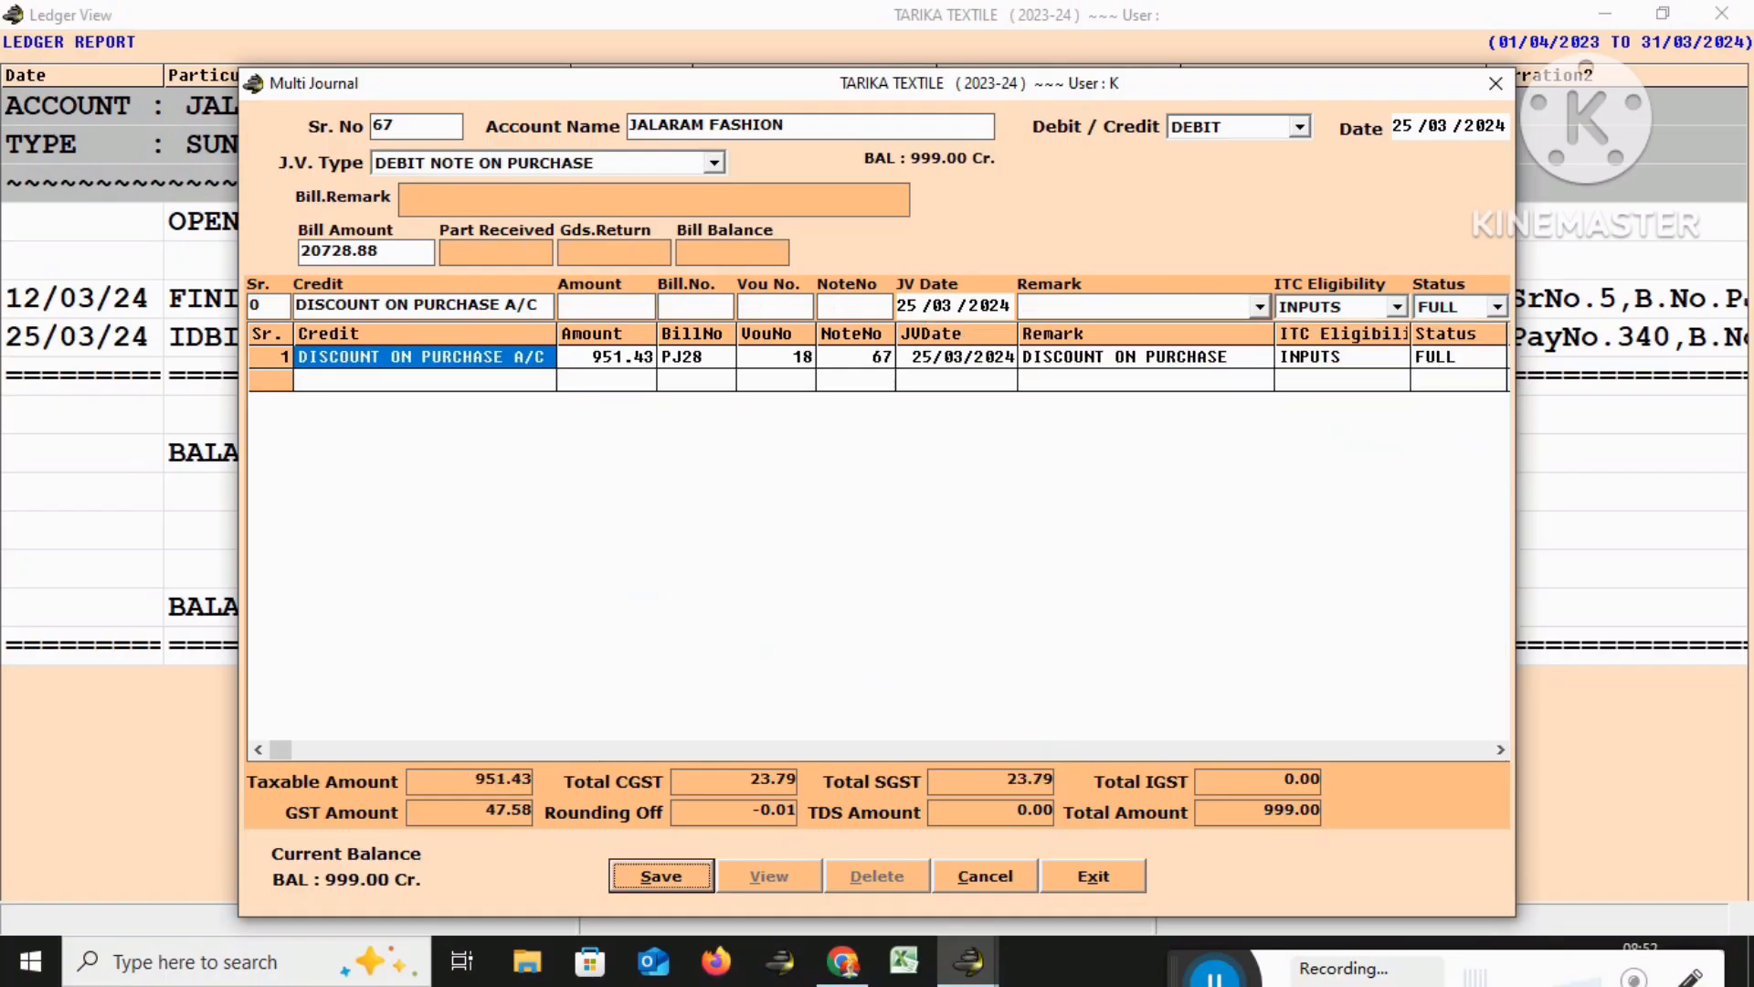
Save the debit note on purchase, preview its printed voucher, and return to the bank payment entry
key(Return)
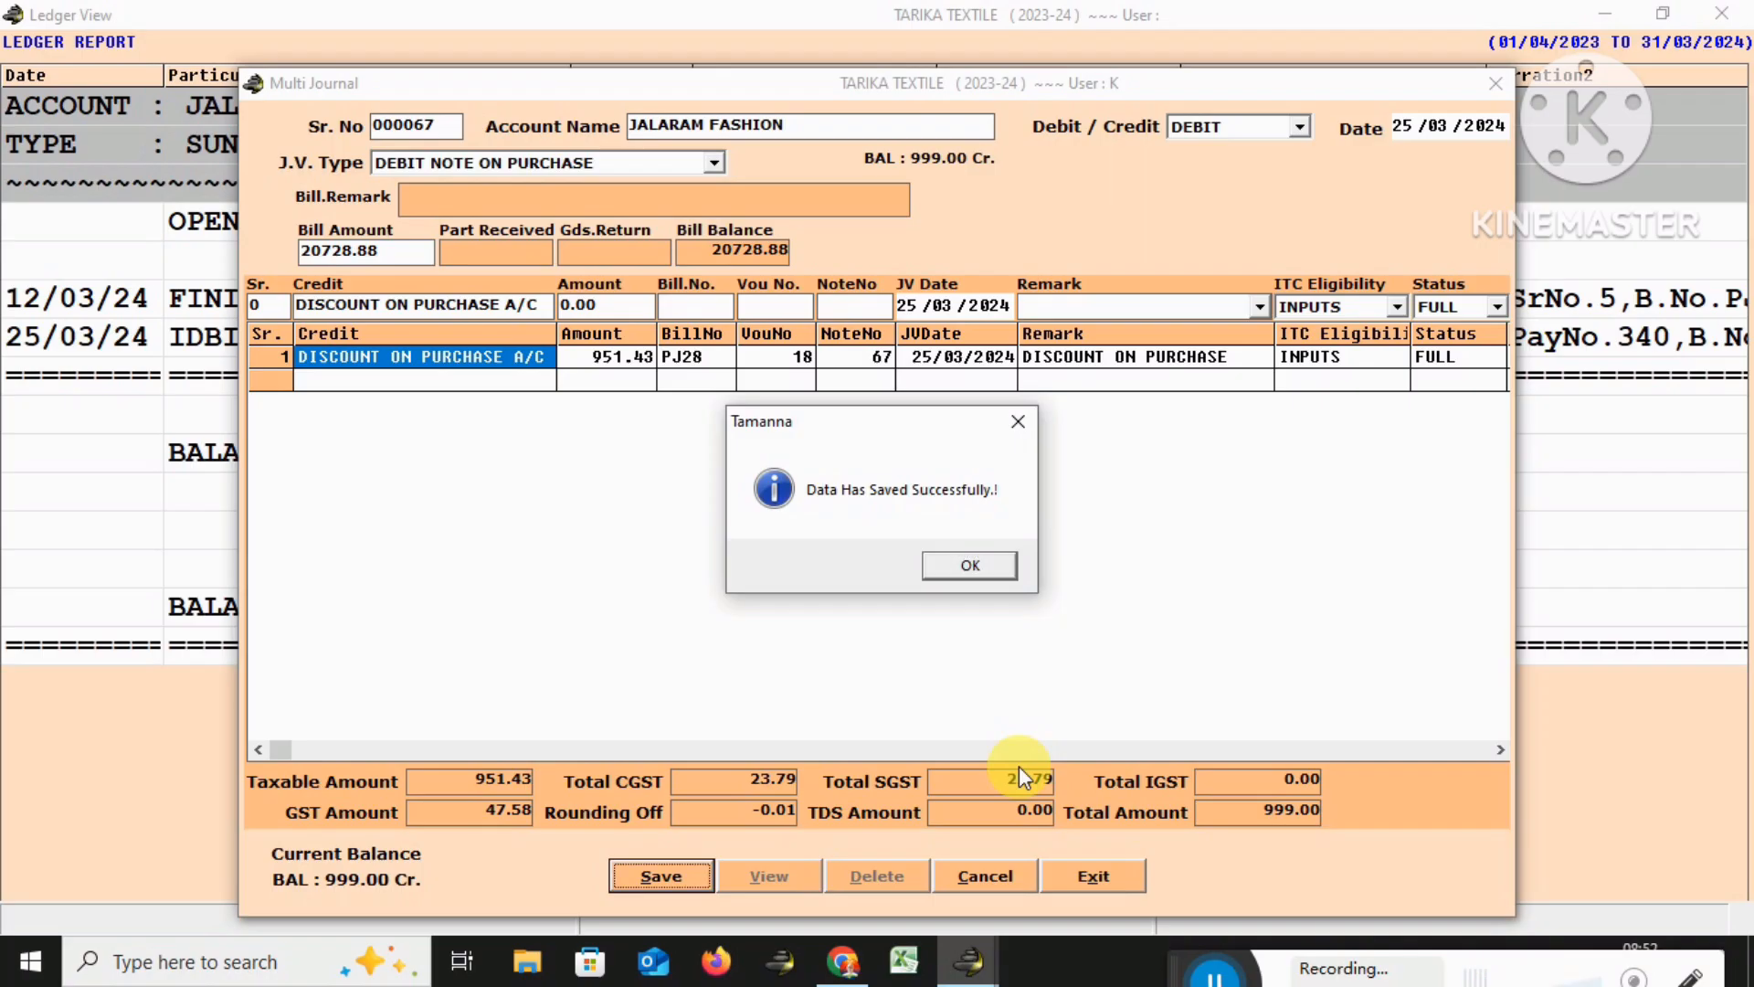
key(Return)
key(Left)
key(Return)
key(Down)
key(Return)
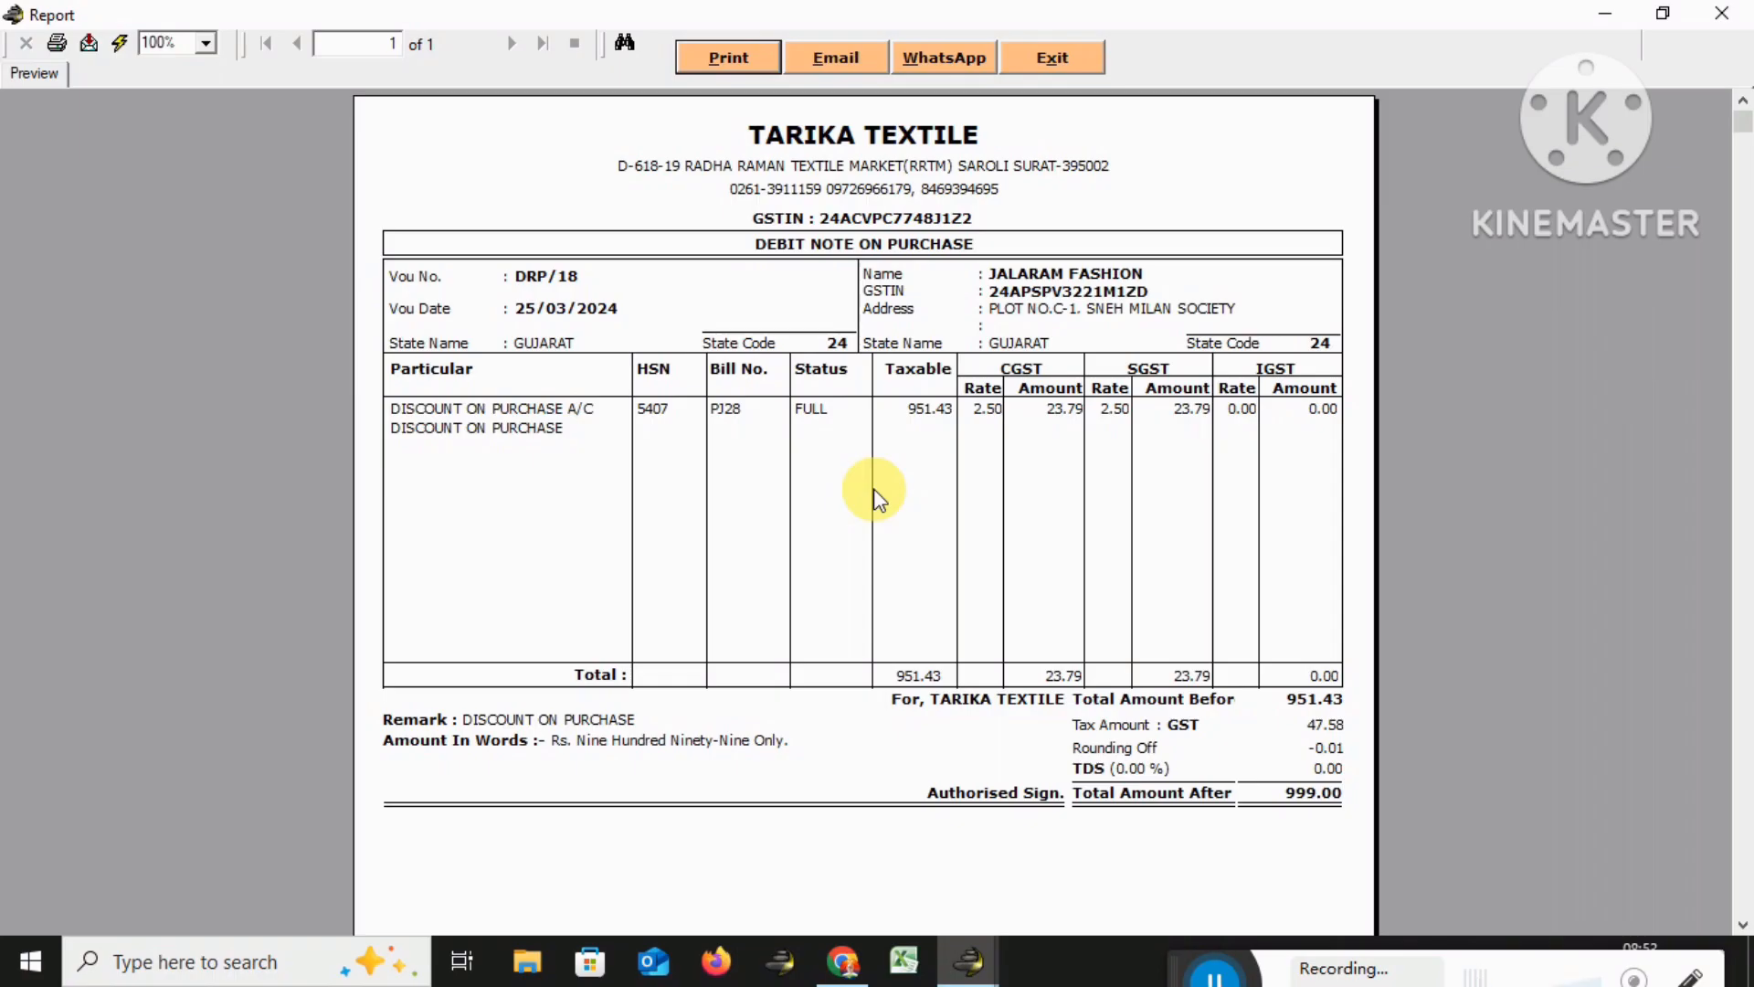
key(Escape)
key(Escape)
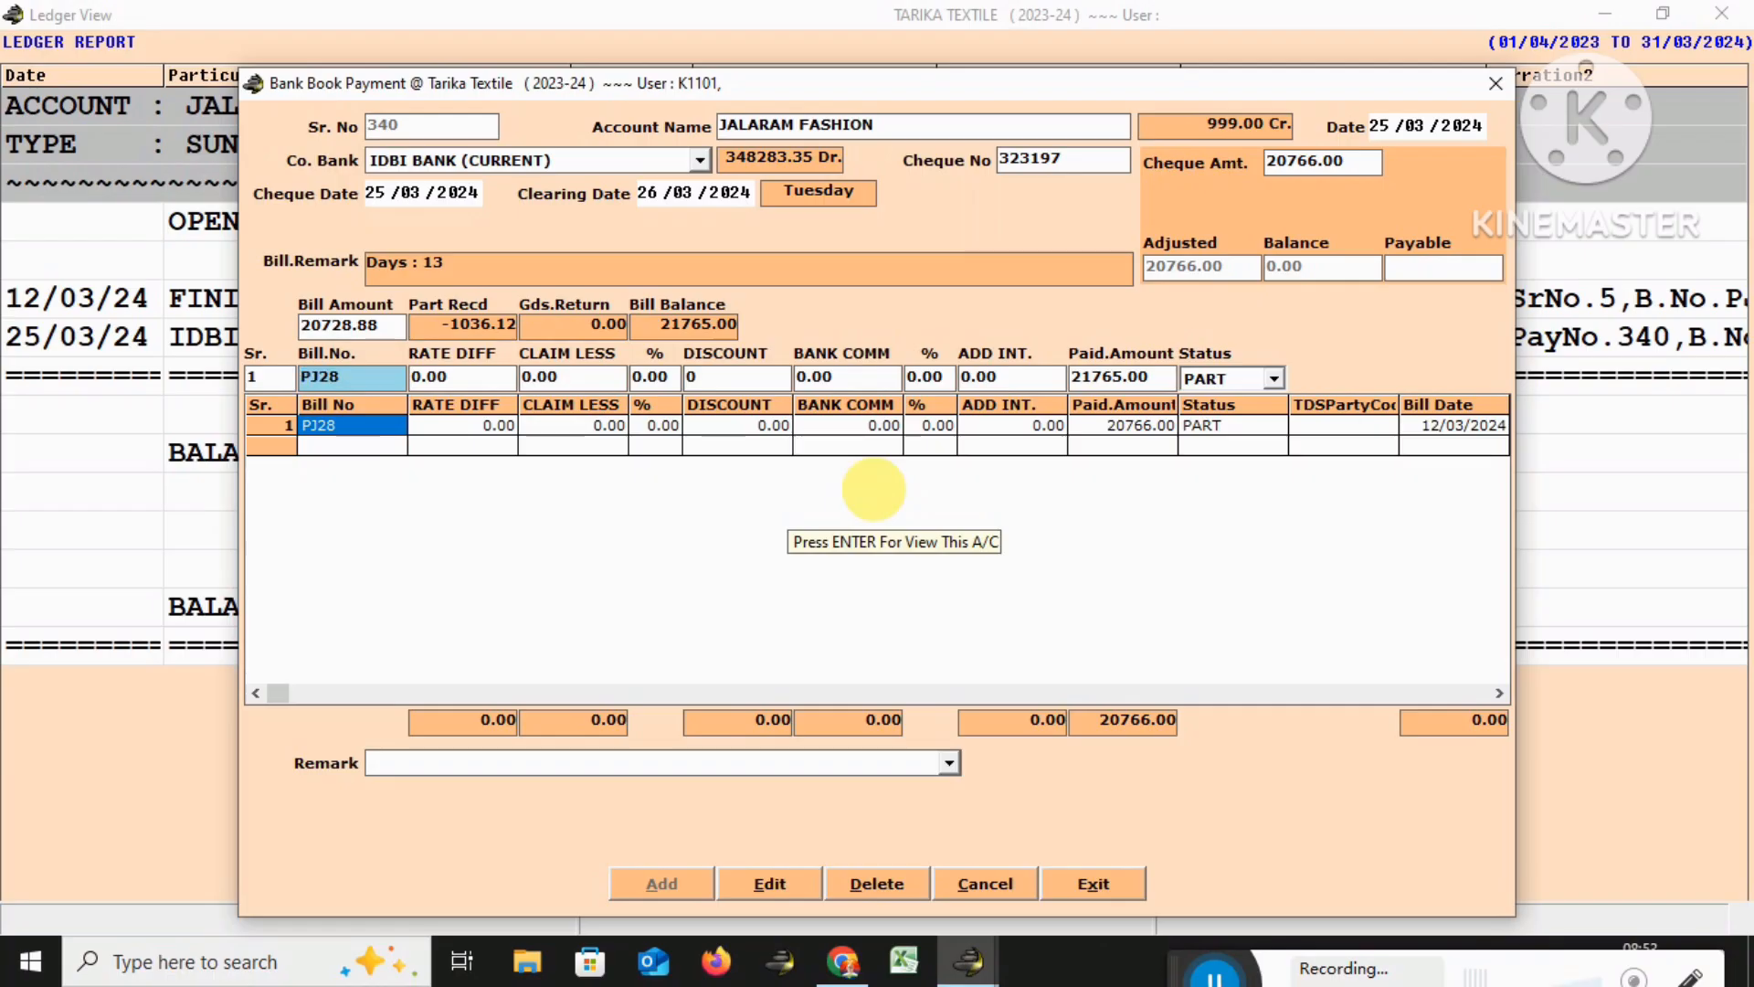
Leave the bank payment entry without saving it and exit the ledger view to the ledger report selection
key(Escape)
key(Return)
key(Escape)
key(Return)
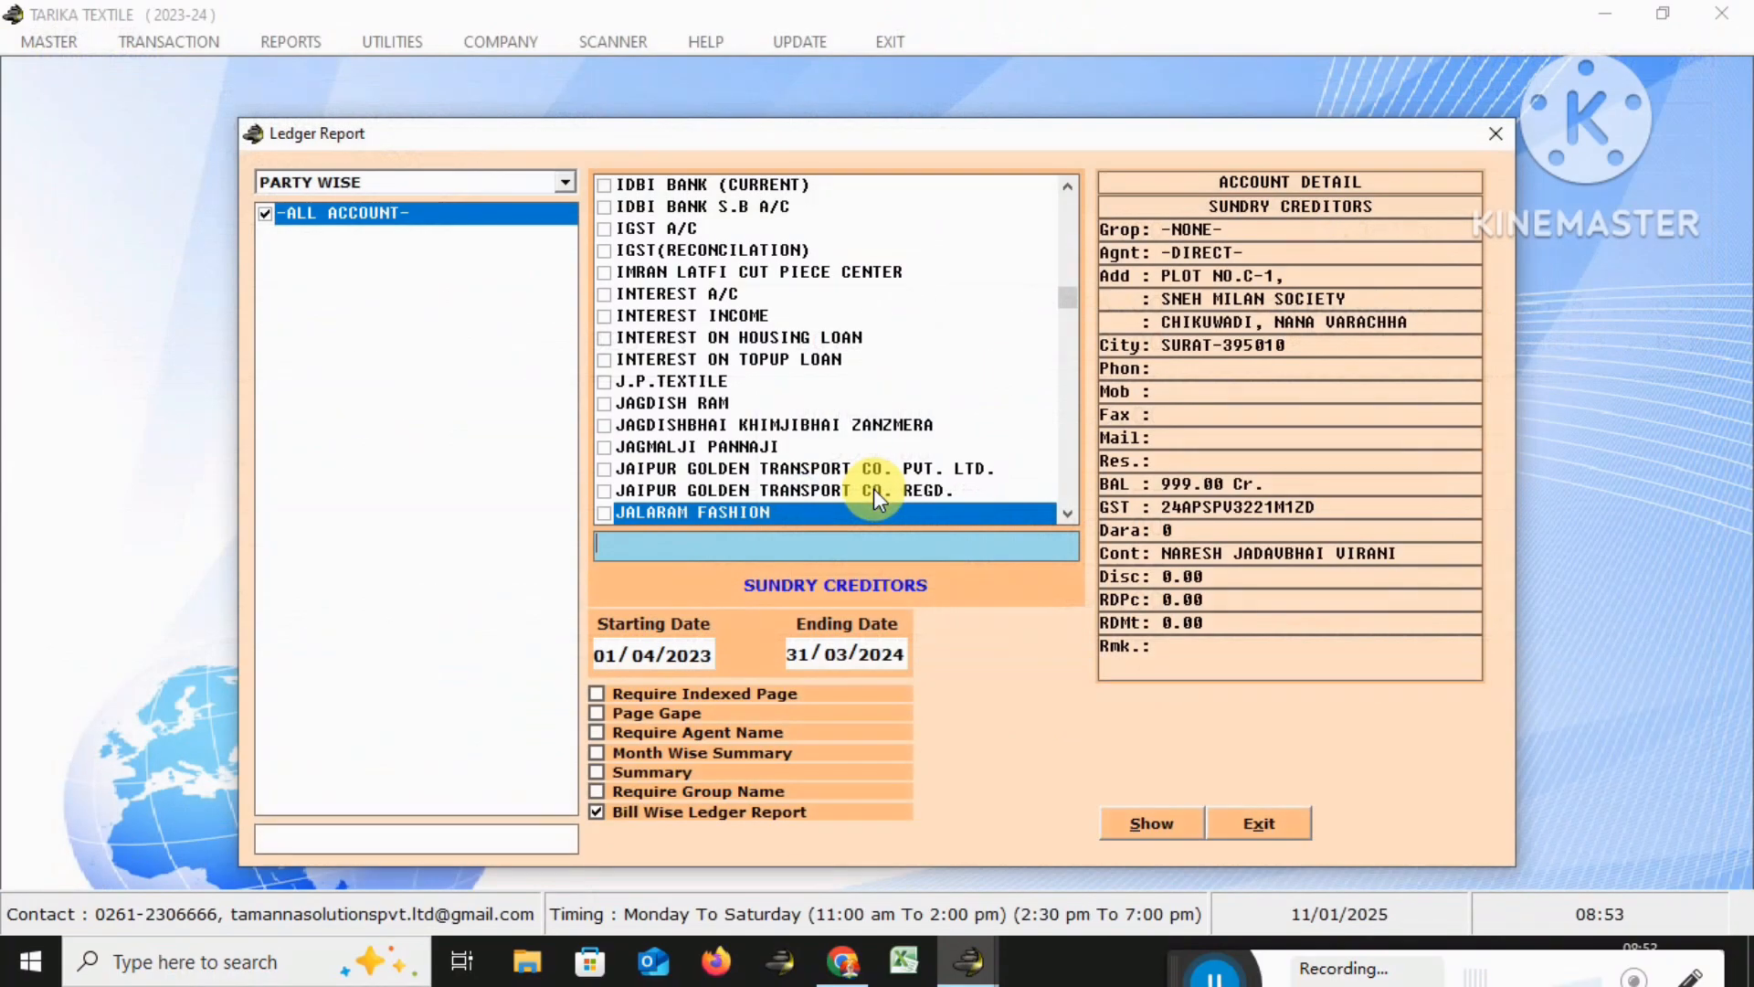
Show the bill-wise ledger of JALARAM FASHION for 2023-24 and review its debit and credit totals
key(Return)
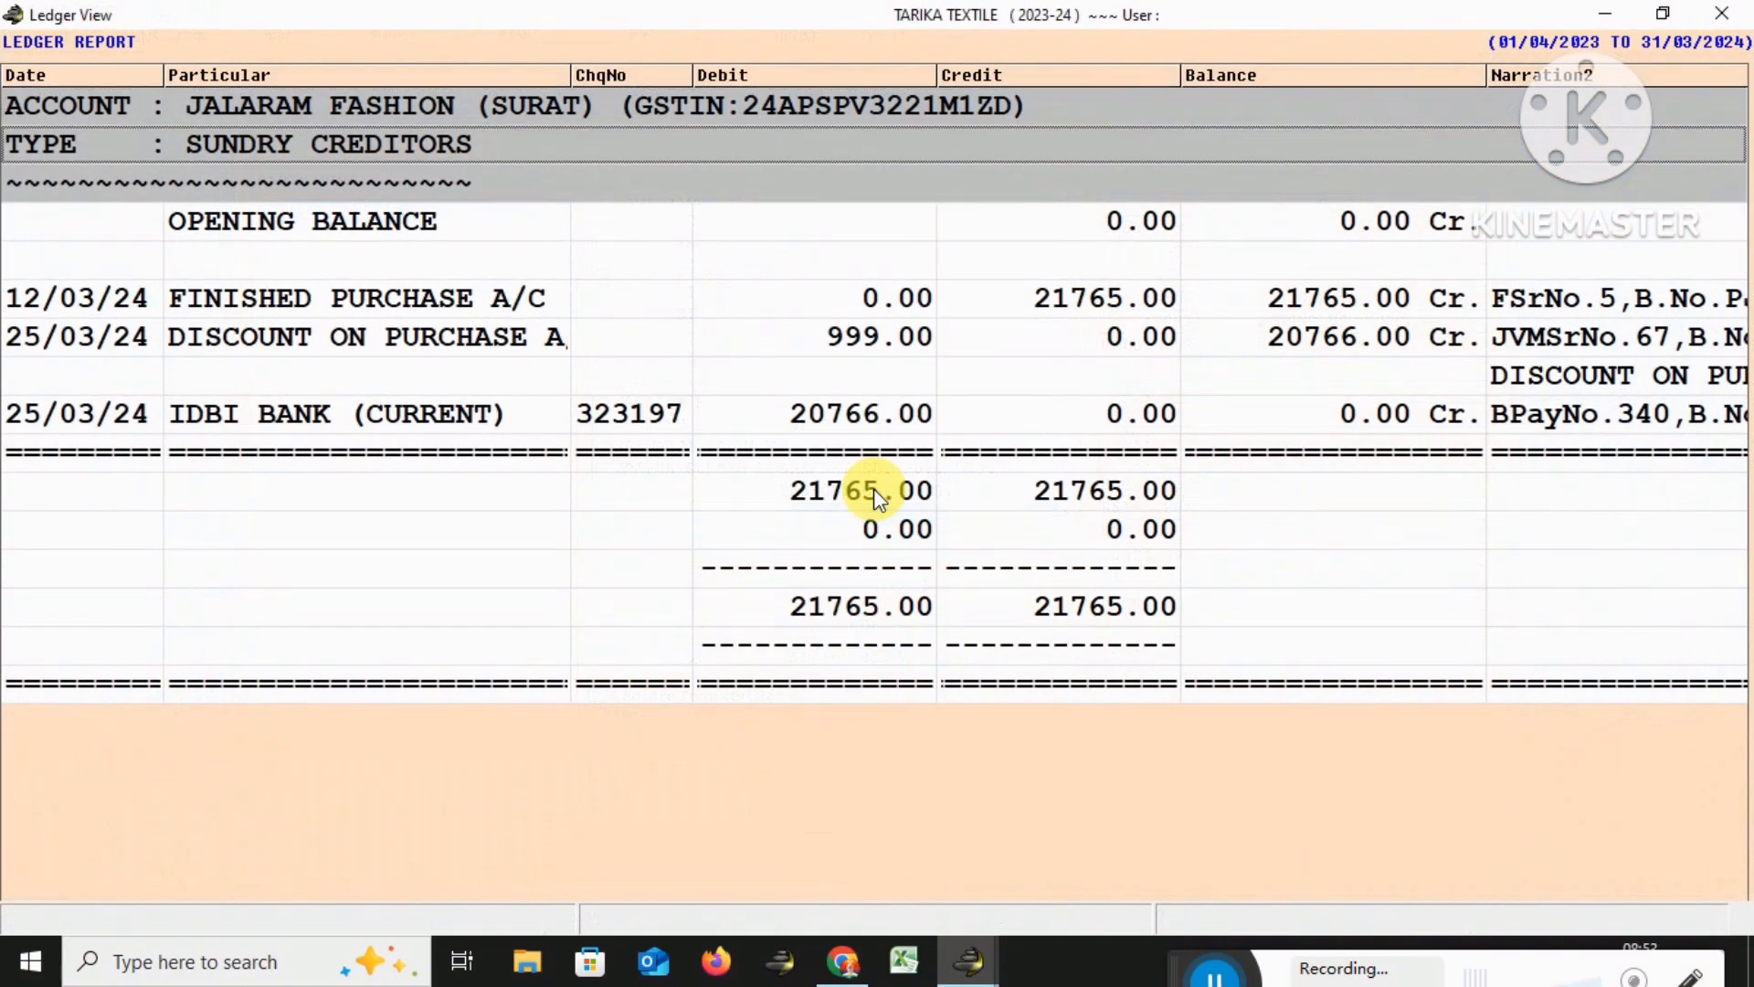
key(Right)
key(Right)
key(Right)
key(Right)
key(Right)
key(Right)
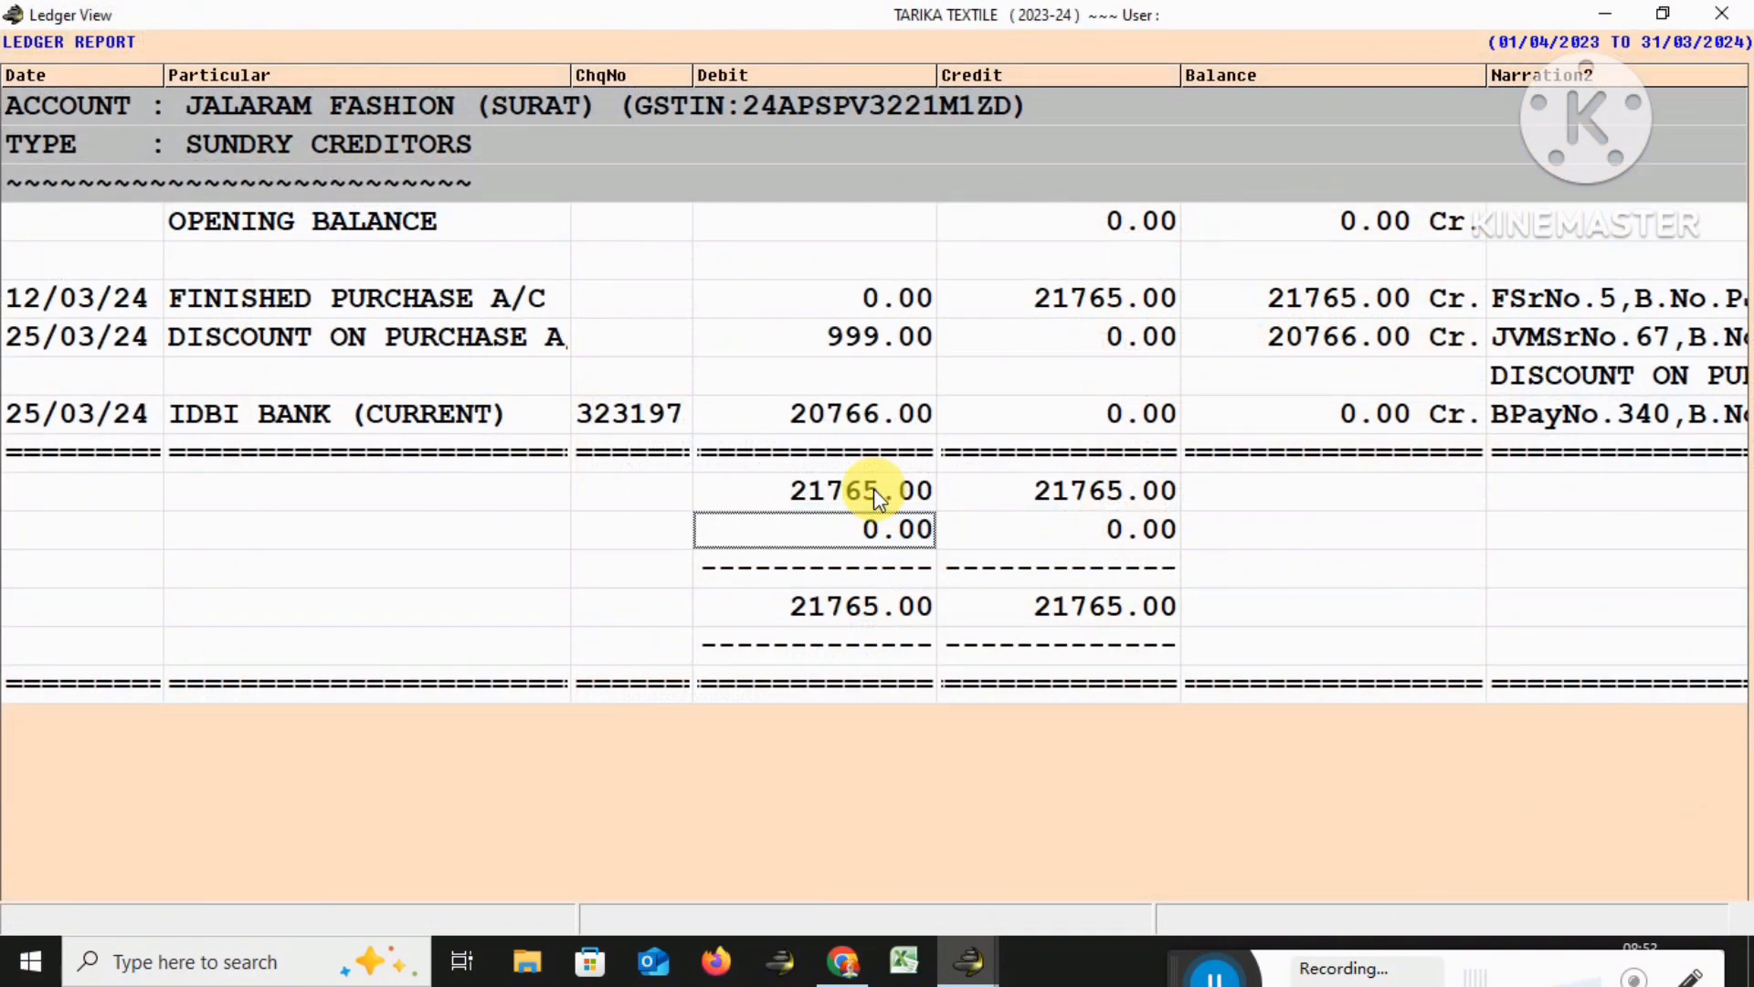
Open the finished purchase entry from the ledger to view its bill details, and close it again
key(Up)
key(Up)
key(Up)
key(Up)
key(Up)
key(Up)
key(Left)
key(Left)
key(Left)
key(Left)
key(Left)
key(Left)
key(Right)
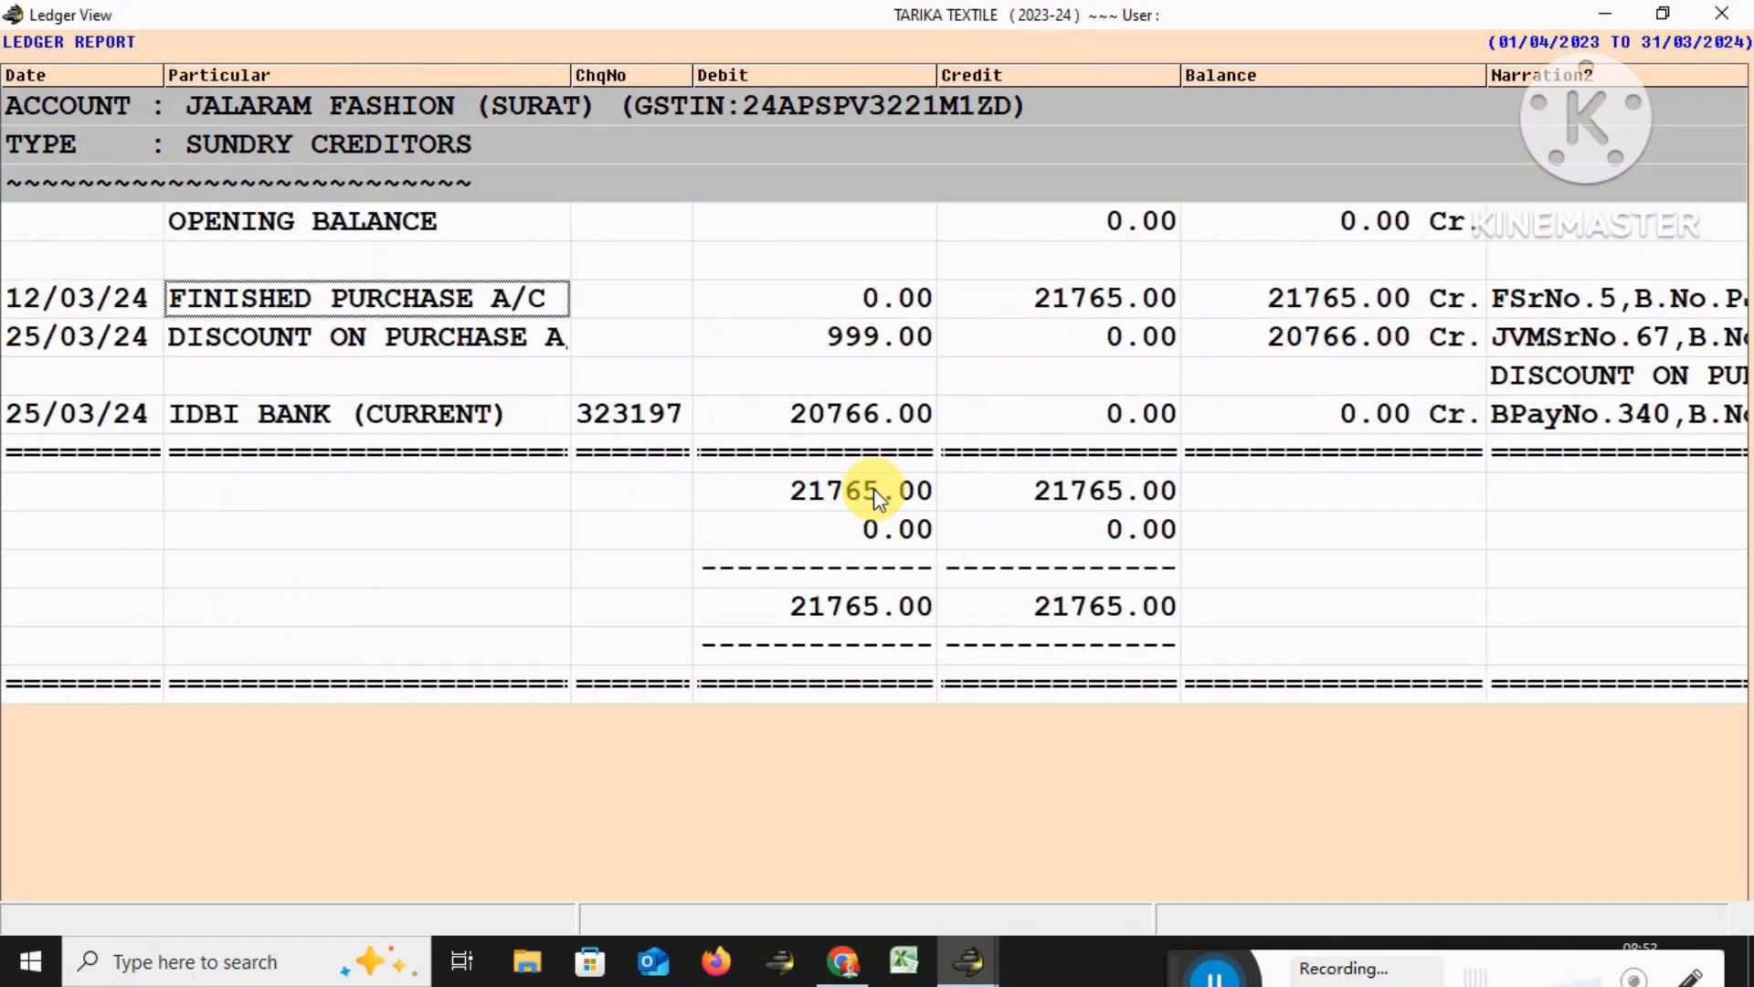
key(Return)
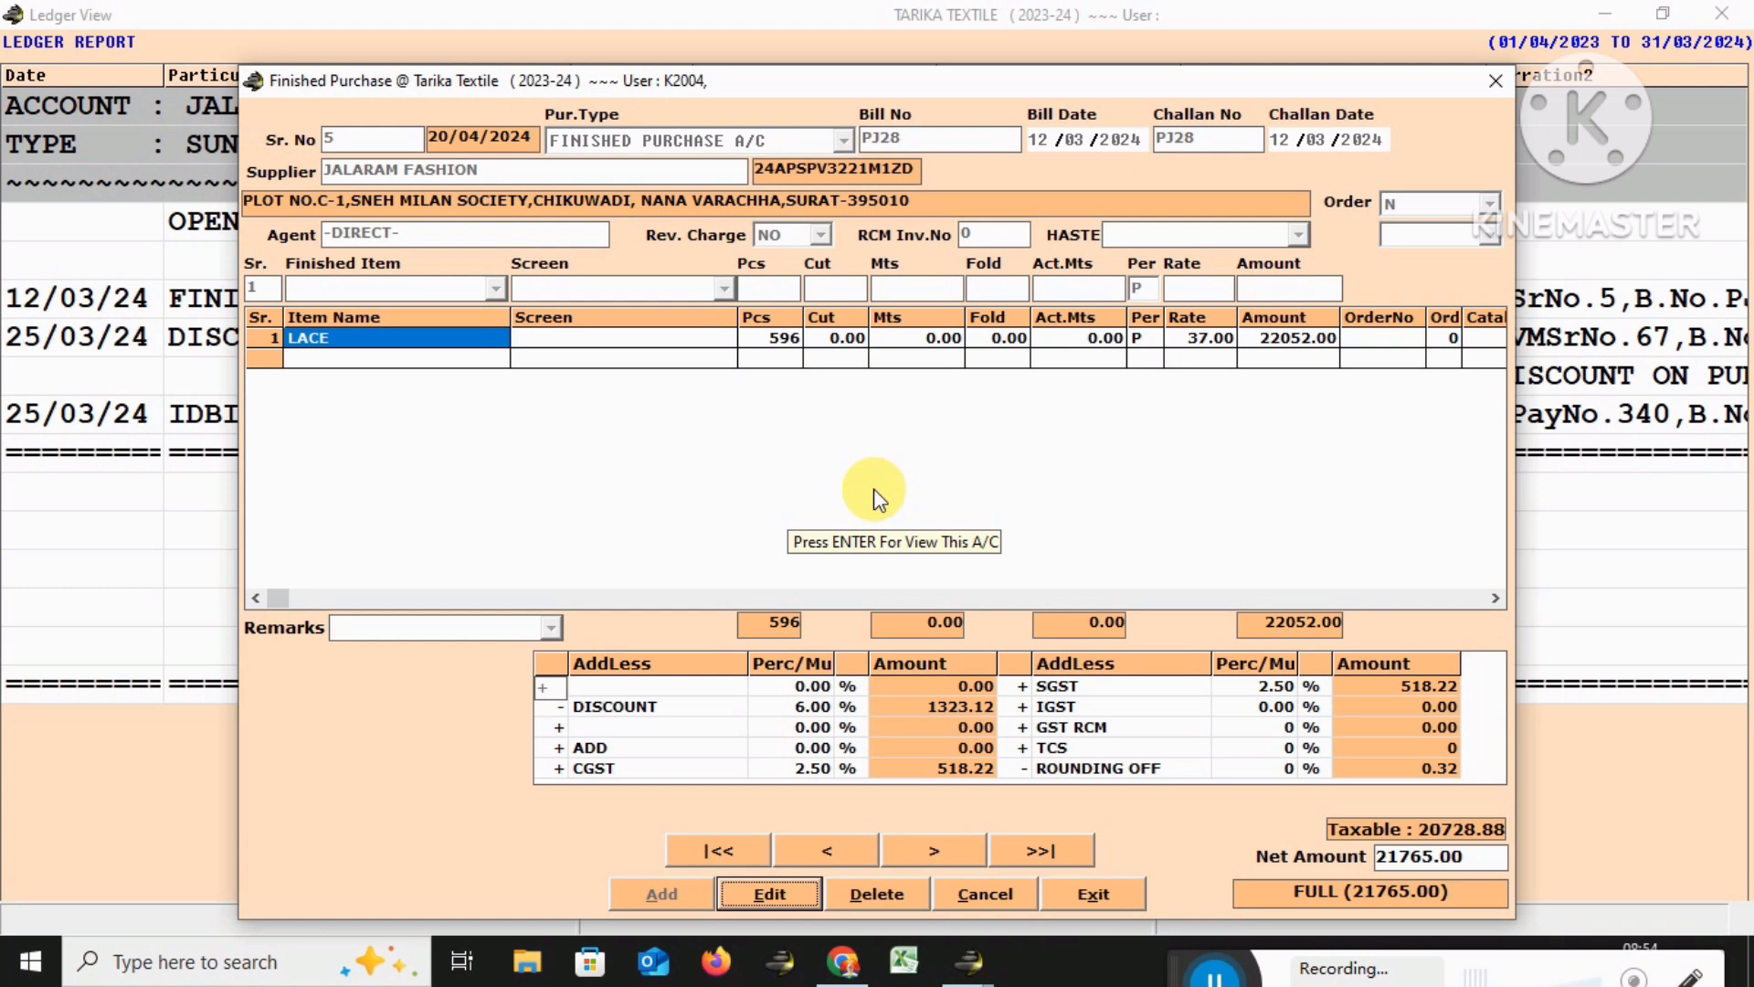
key(Escape)
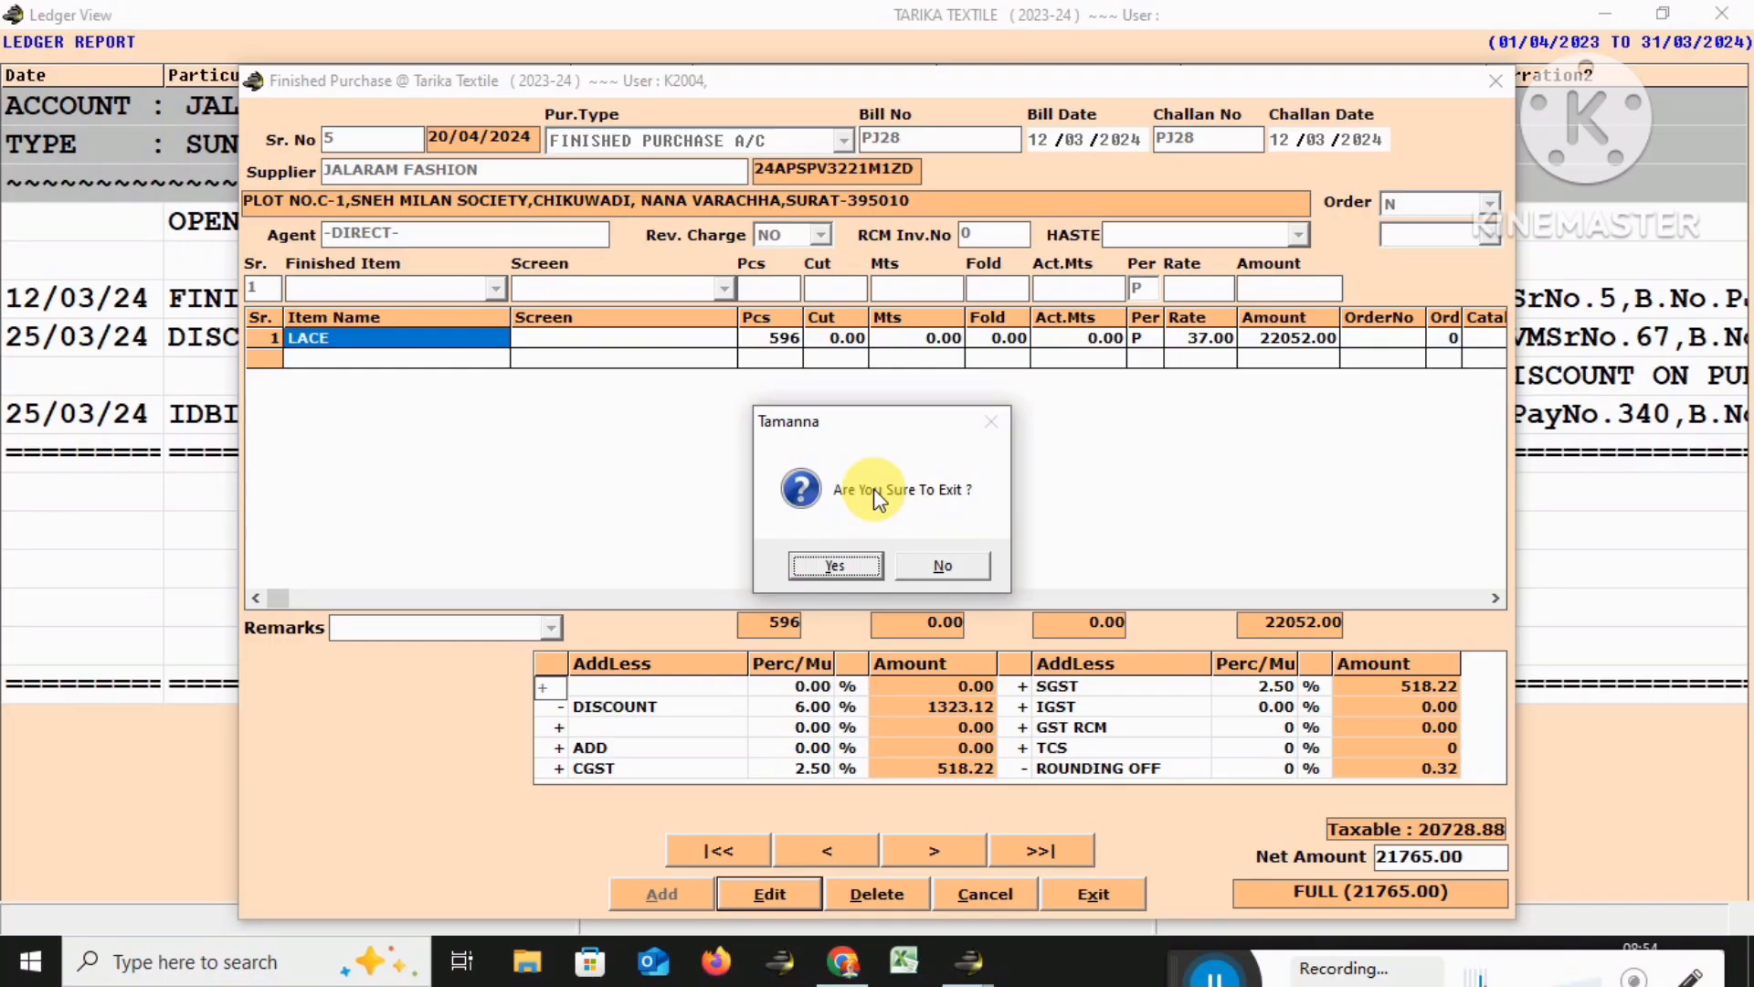
key(Return)
Reopen the finished purchase entry to examine its net amount and payment status, and exit to the ledger
key(Down)
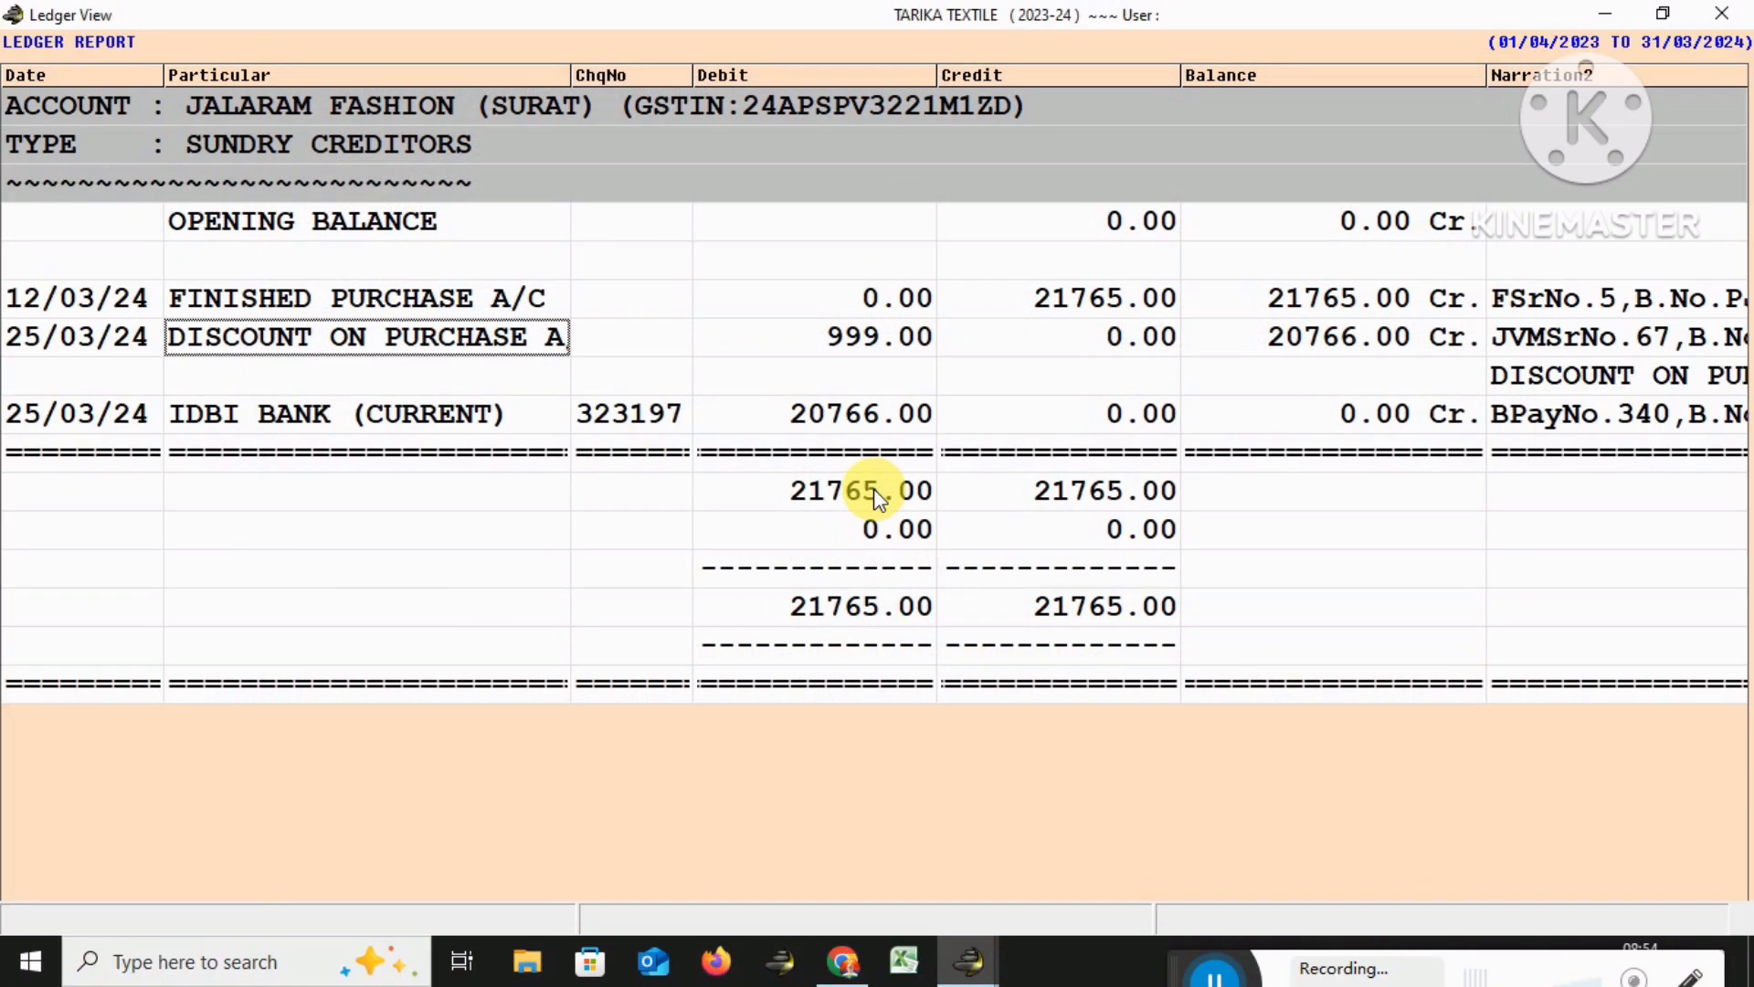
key(Up)
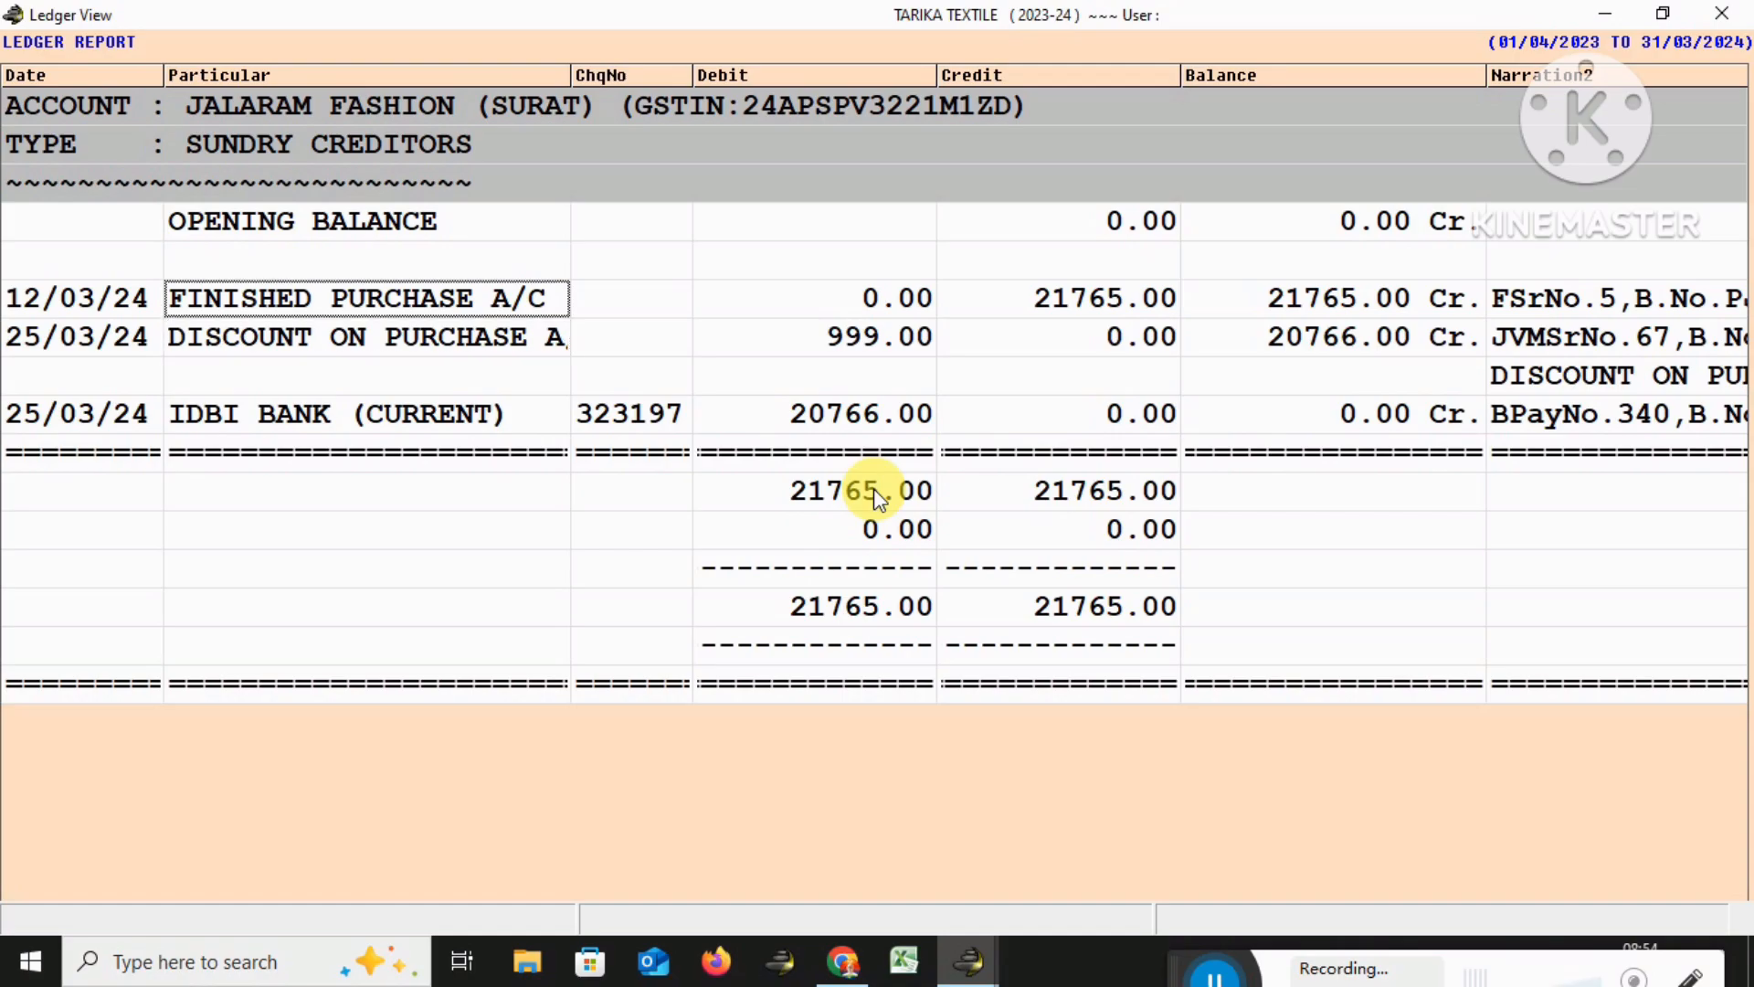
key(Return)
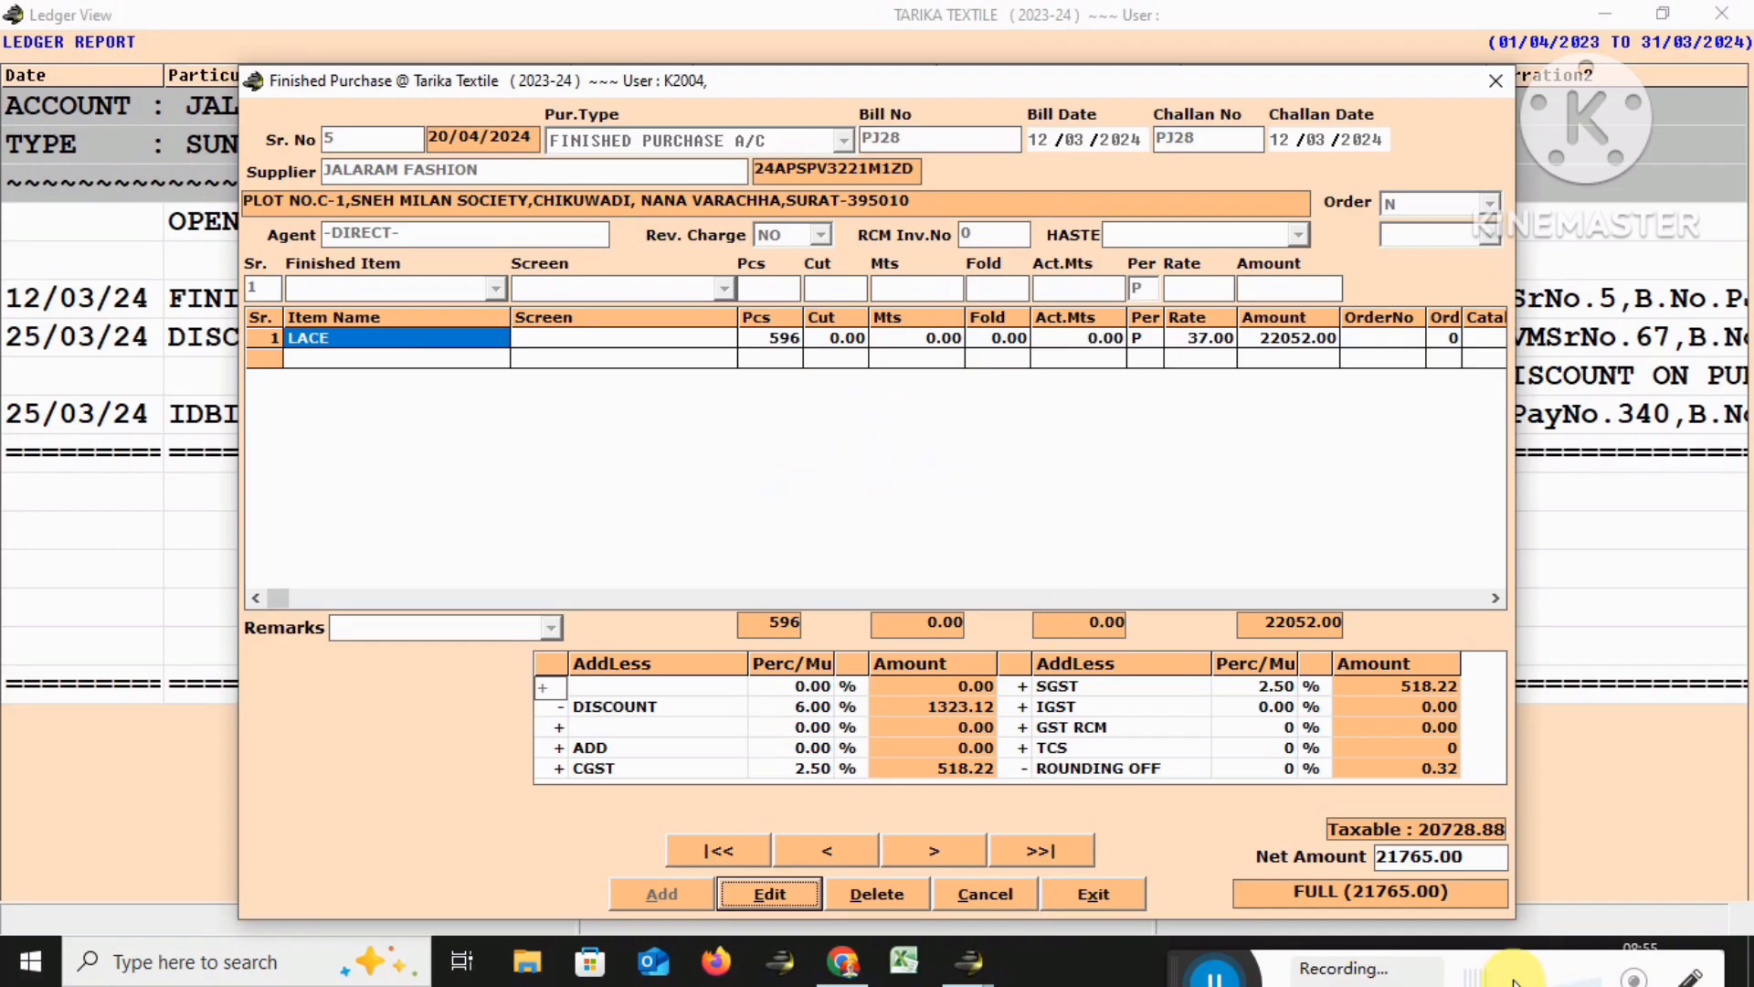
drag(1214, 967, 584, 814)
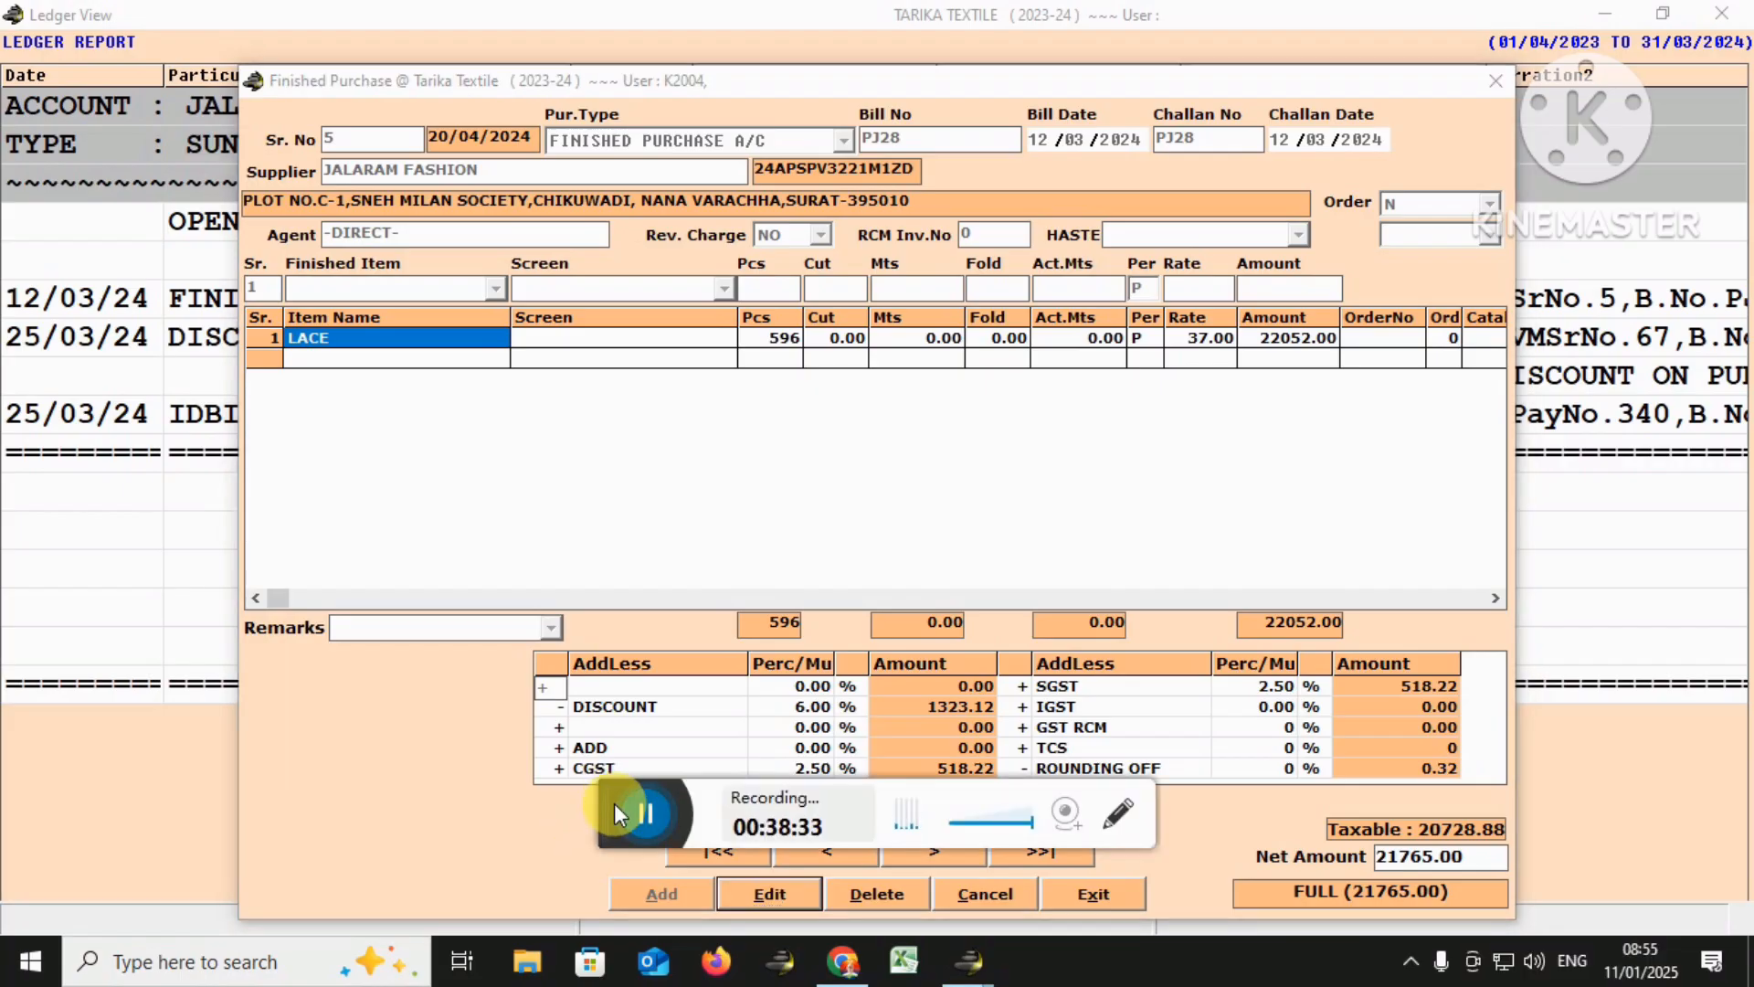
drag(614, 814, 1192, 985)
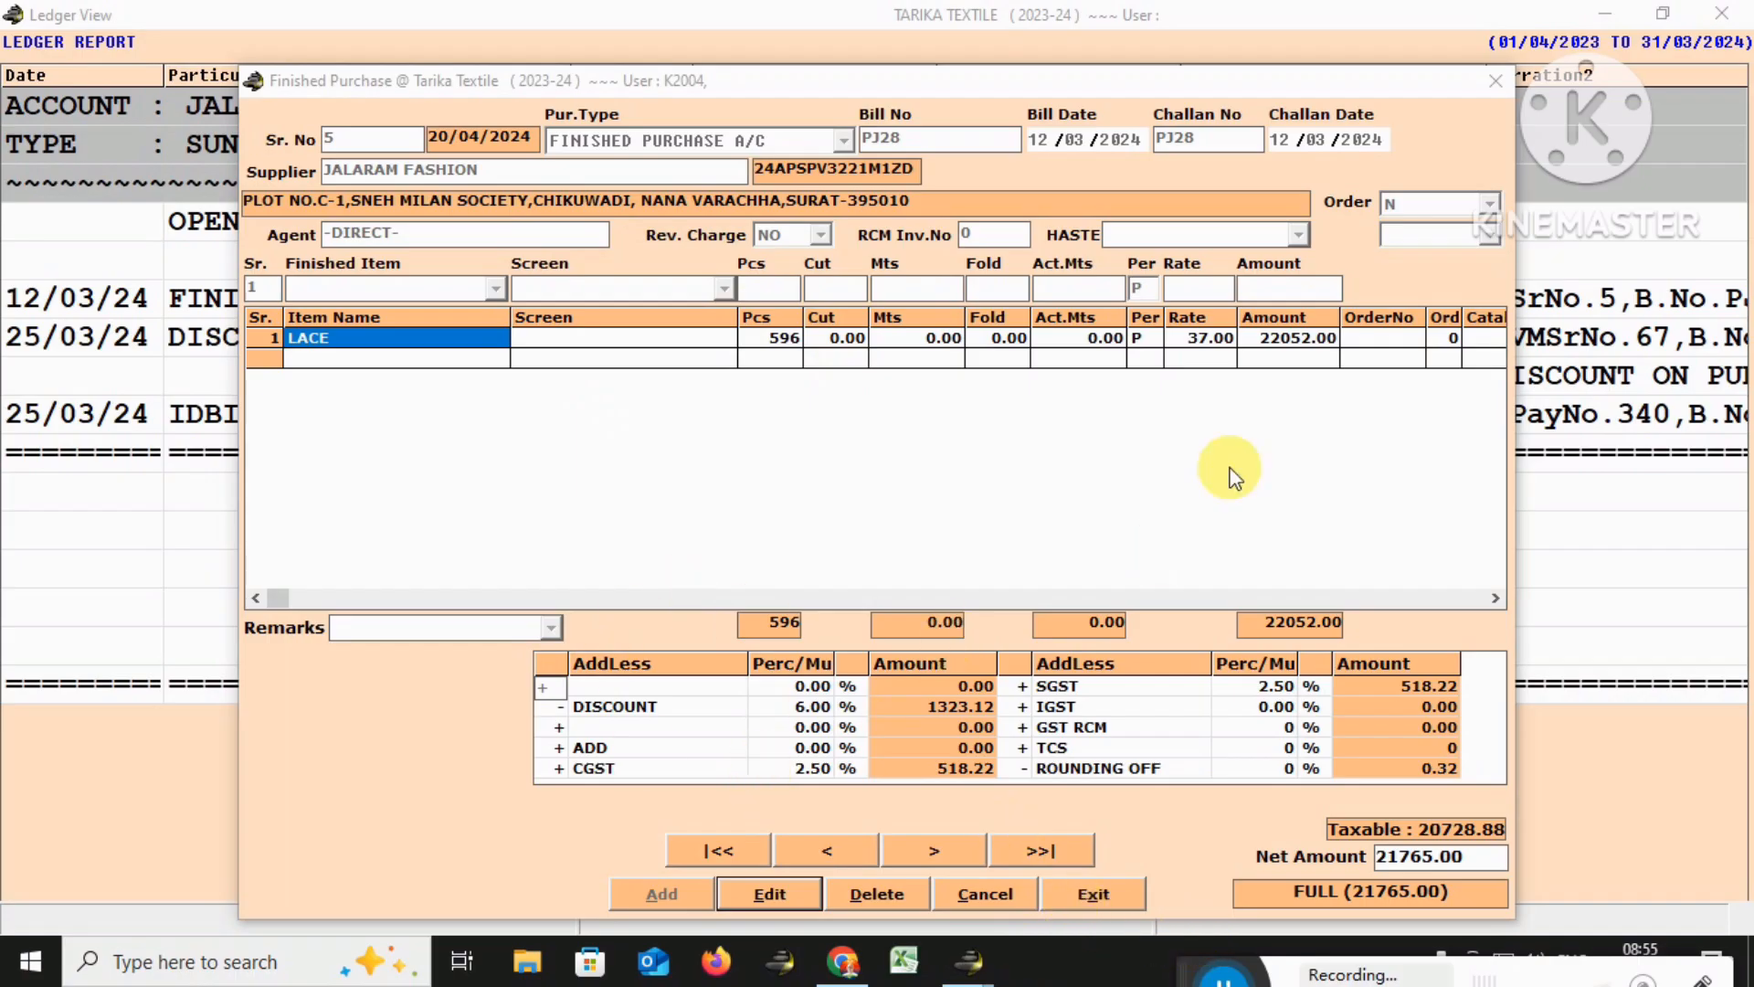
click(1097, 893)
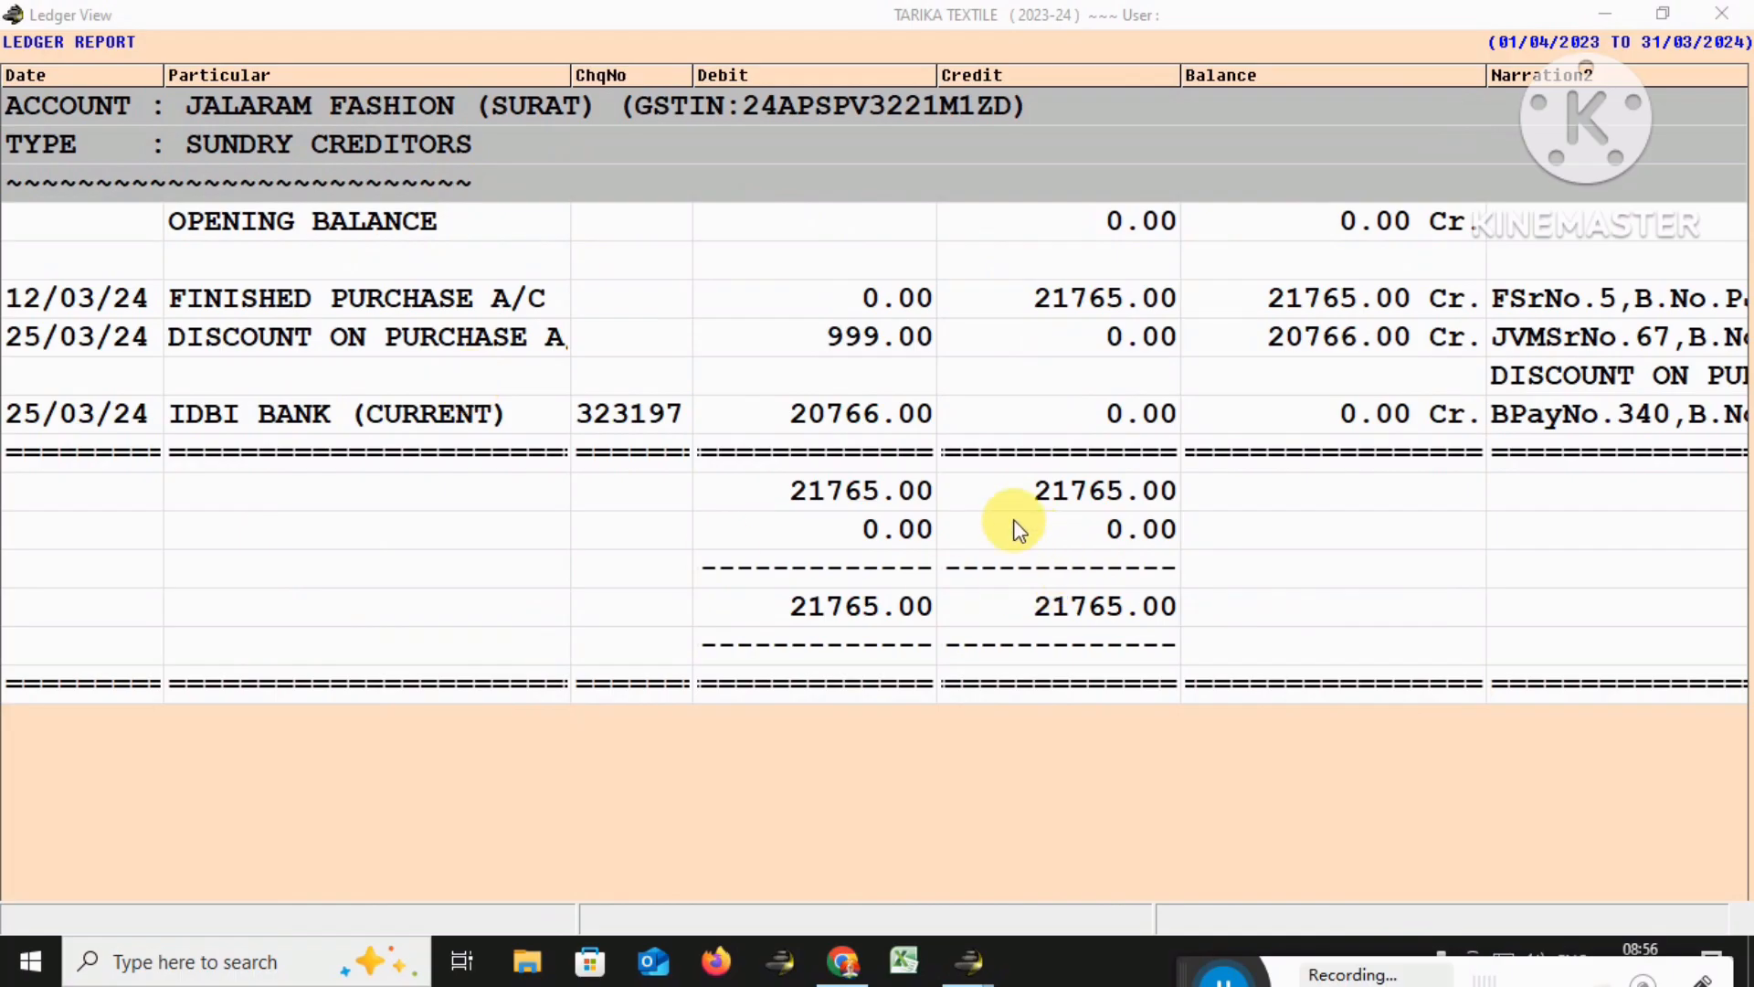
Examine the debit amount and narration of the DISCOUNT ON PURCHASE row in the ledger
click(500, 349)
key(Right)
key(Right)
key(Right)
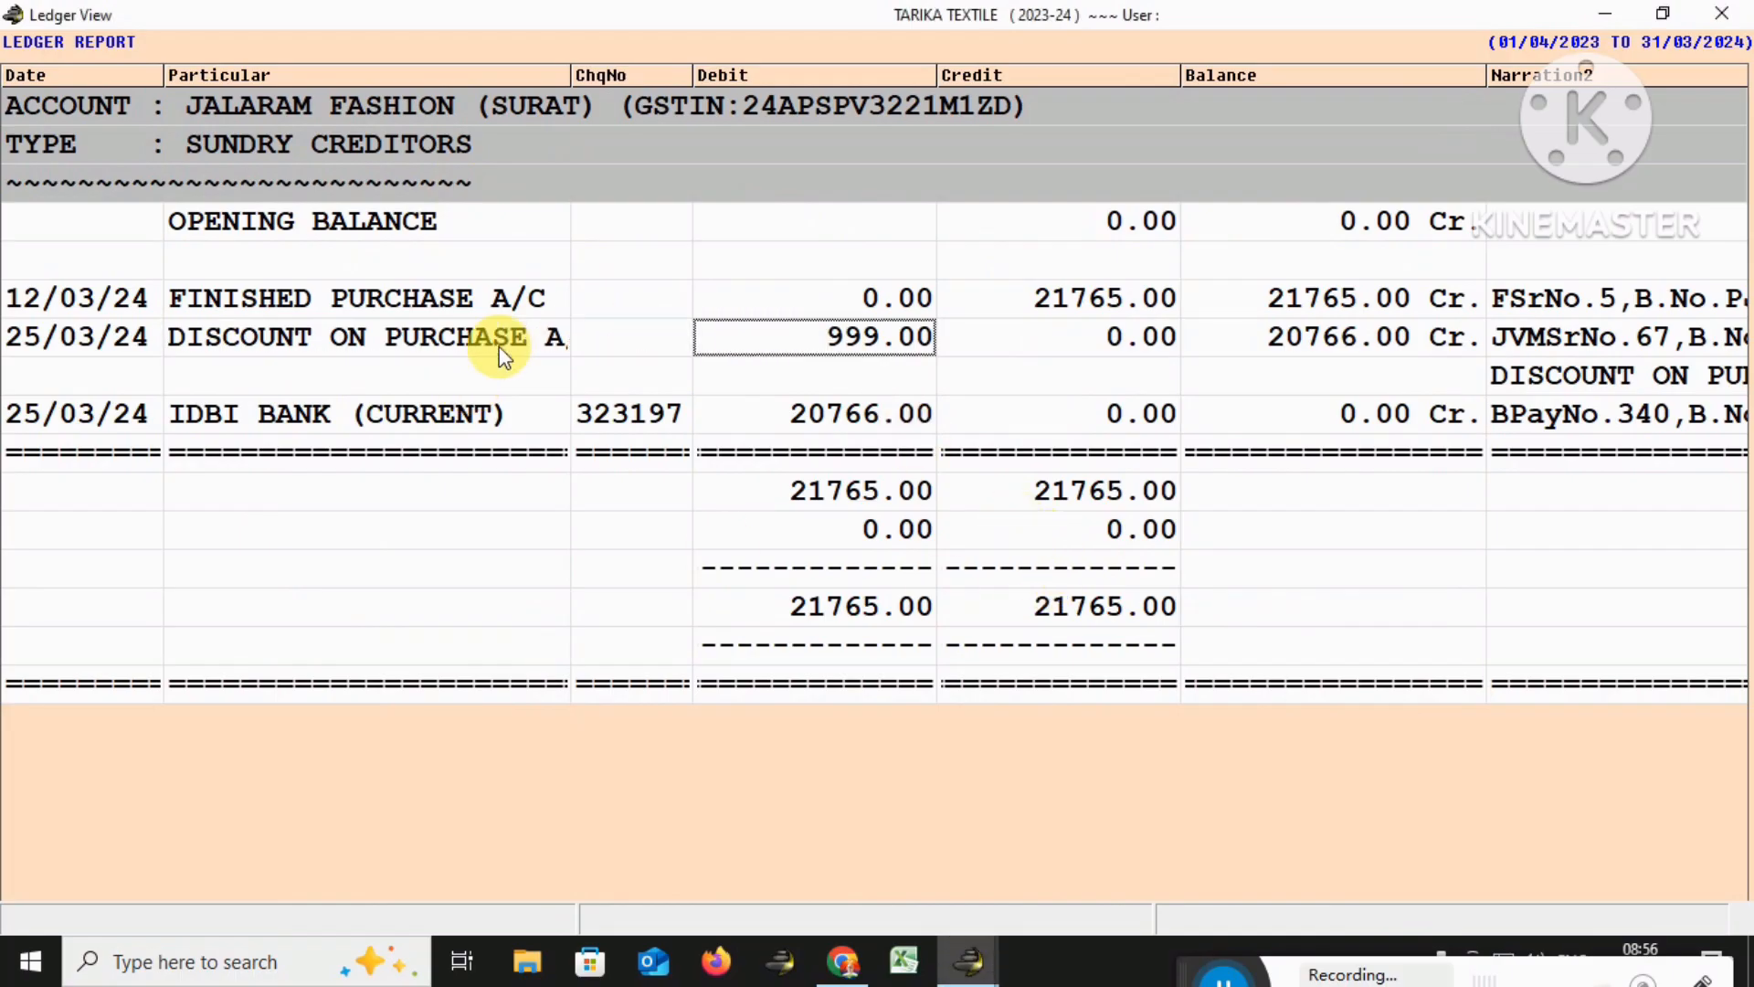
key(Right)
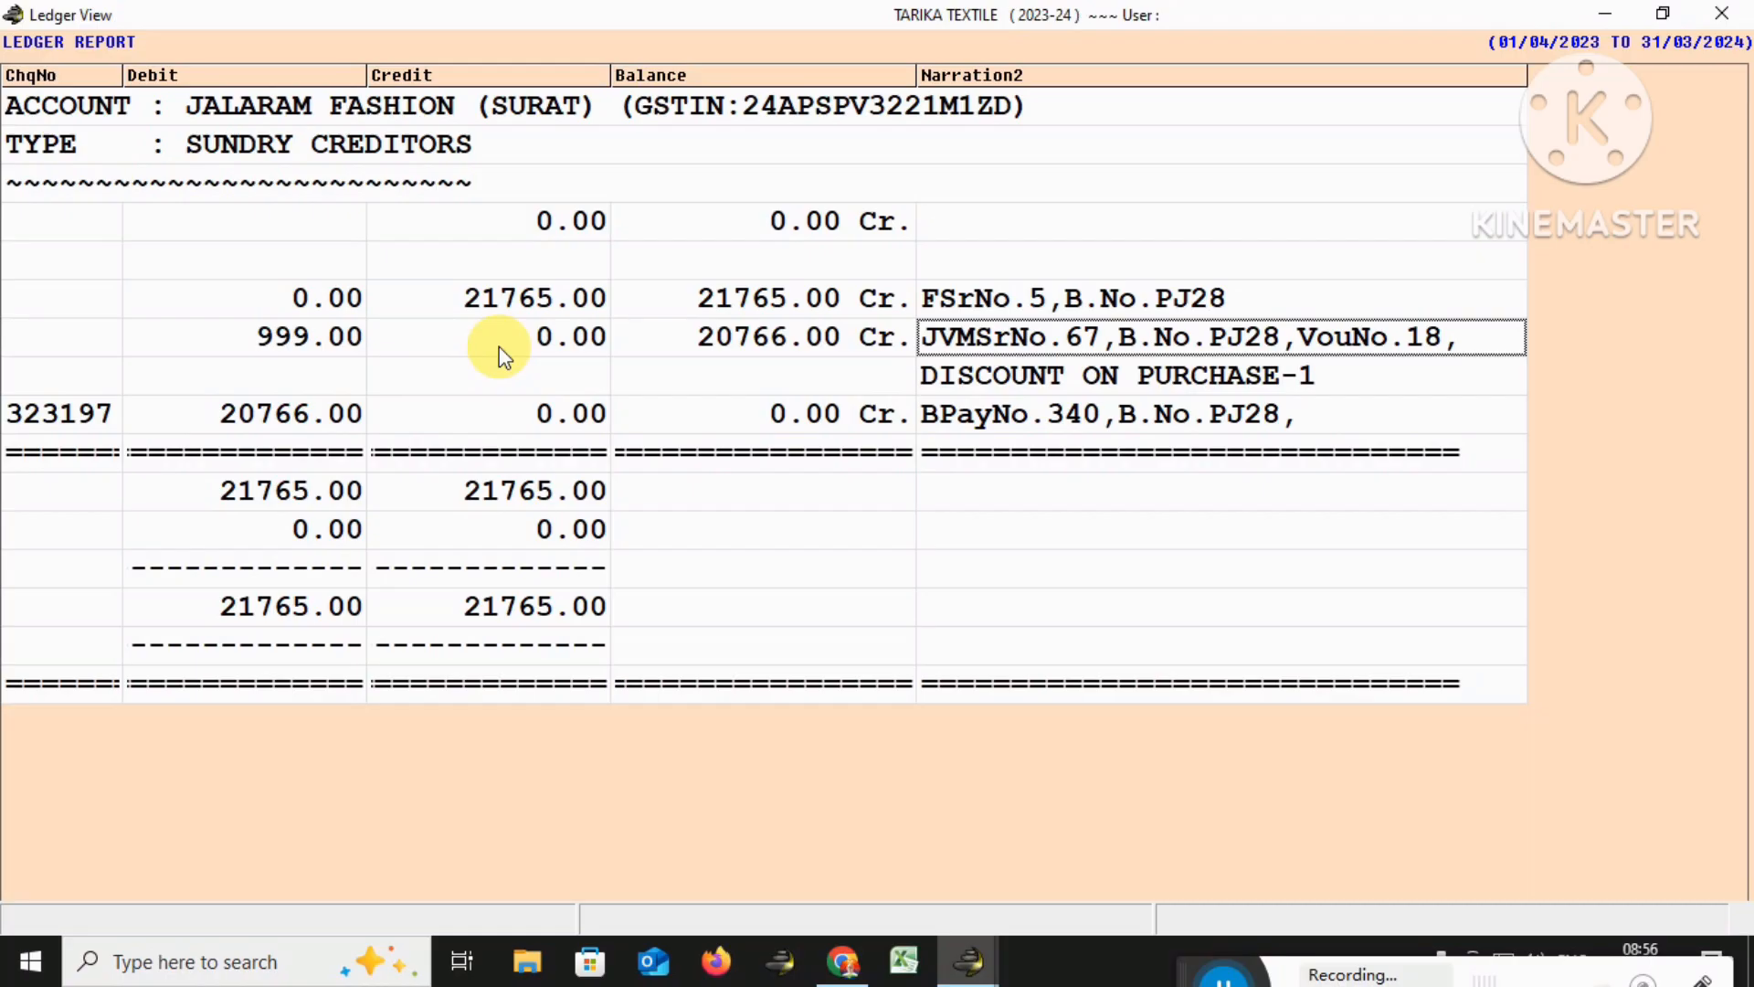
key(Down)
key(Up)
Open the debit note behind the DISCOUNT ON PURCHASE row, review its taxable value and GST, and close it
key(Left)
key(Left)
key(Left)
key(Return)
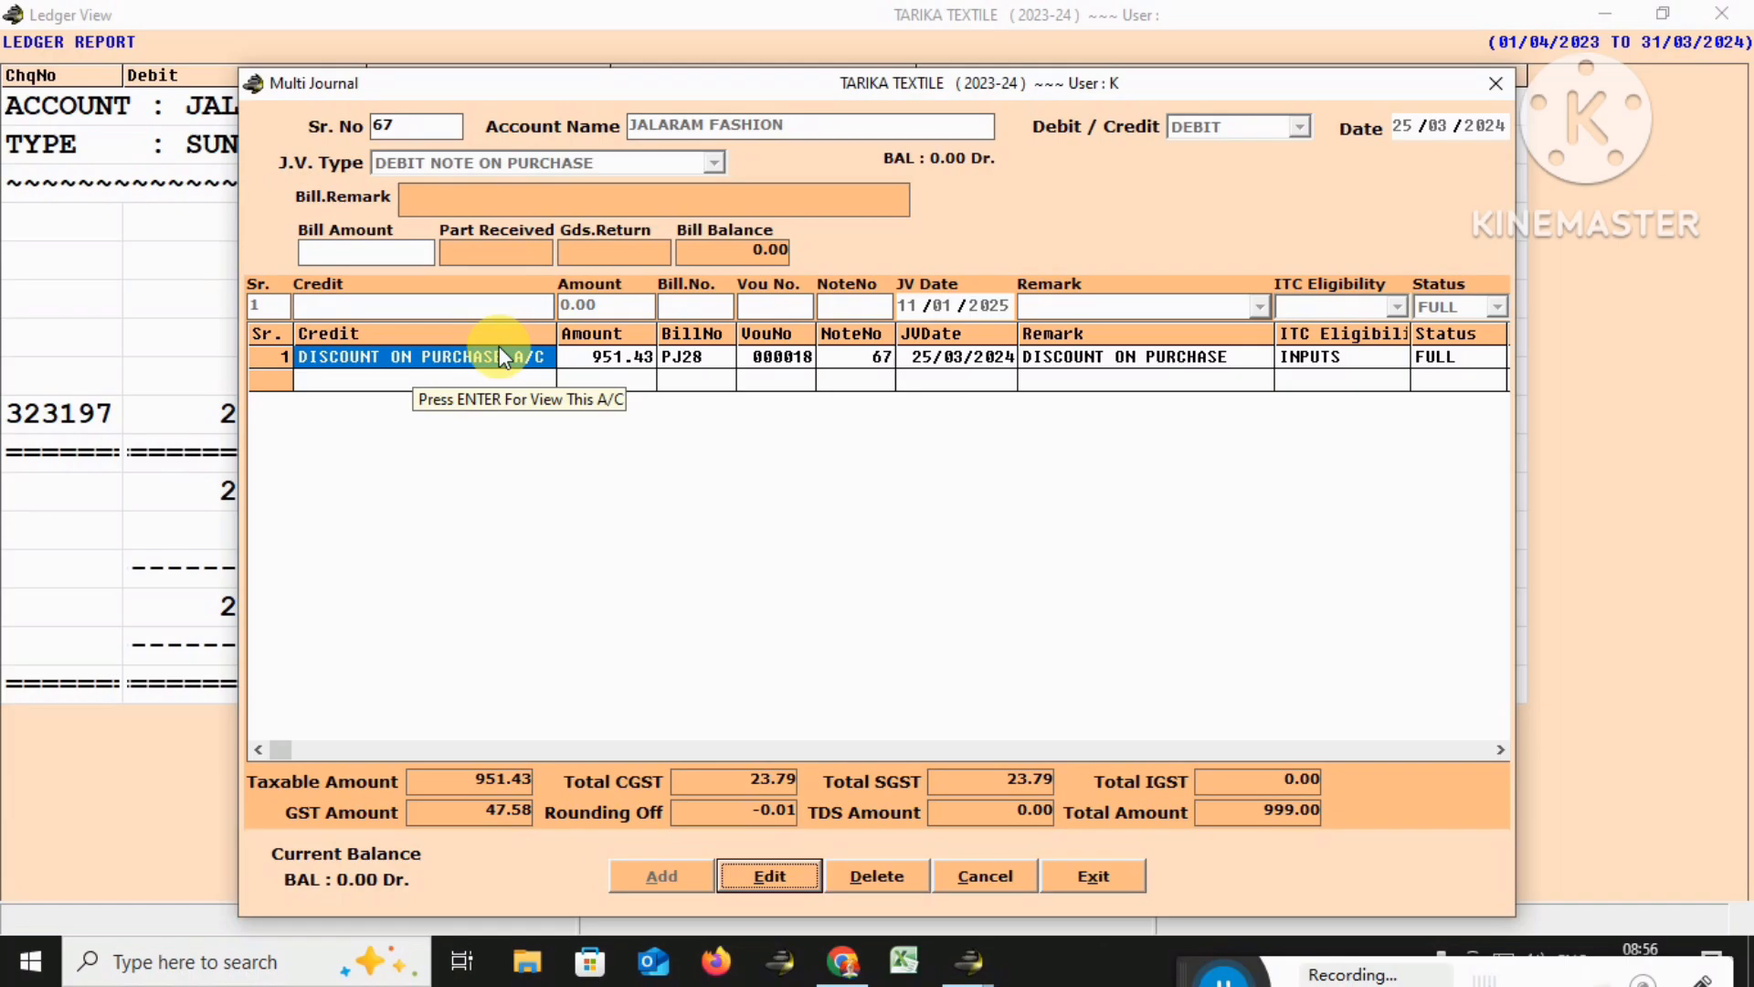
key(Escape)
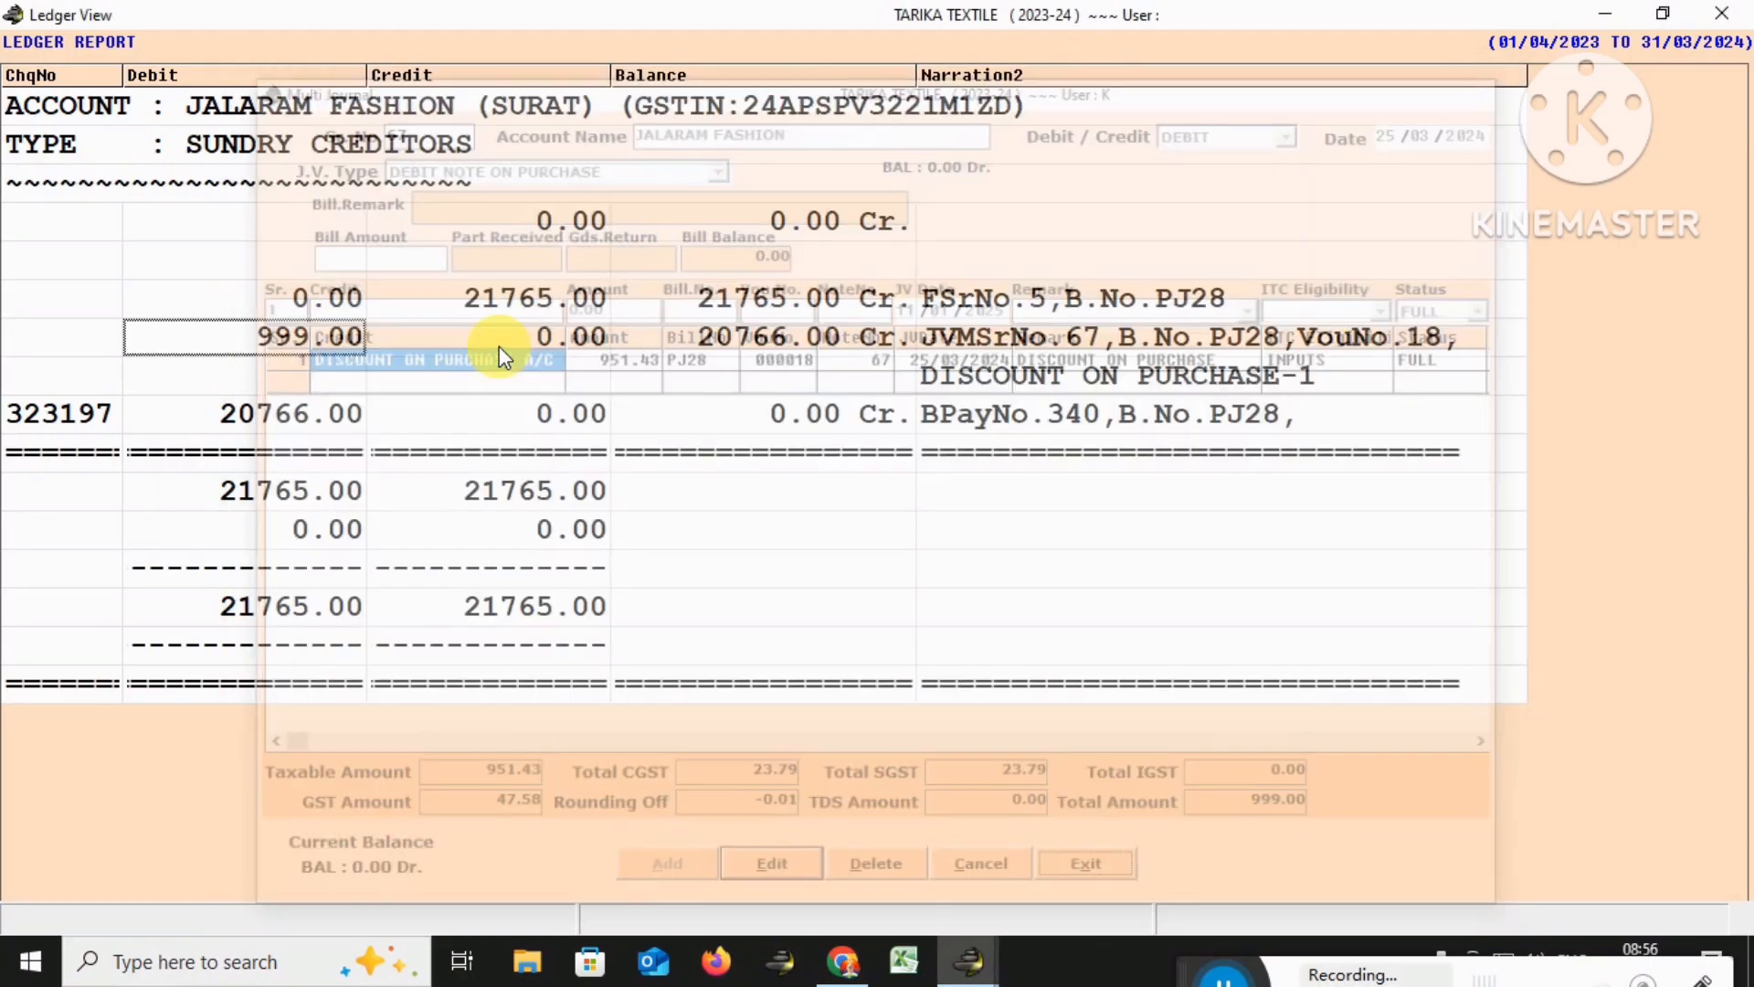
Check the narration of the IDBI BANK (CURRENT) row, and open and close its bank payment entry
key(Right)
key(Down)
key(Right)
key(Right)
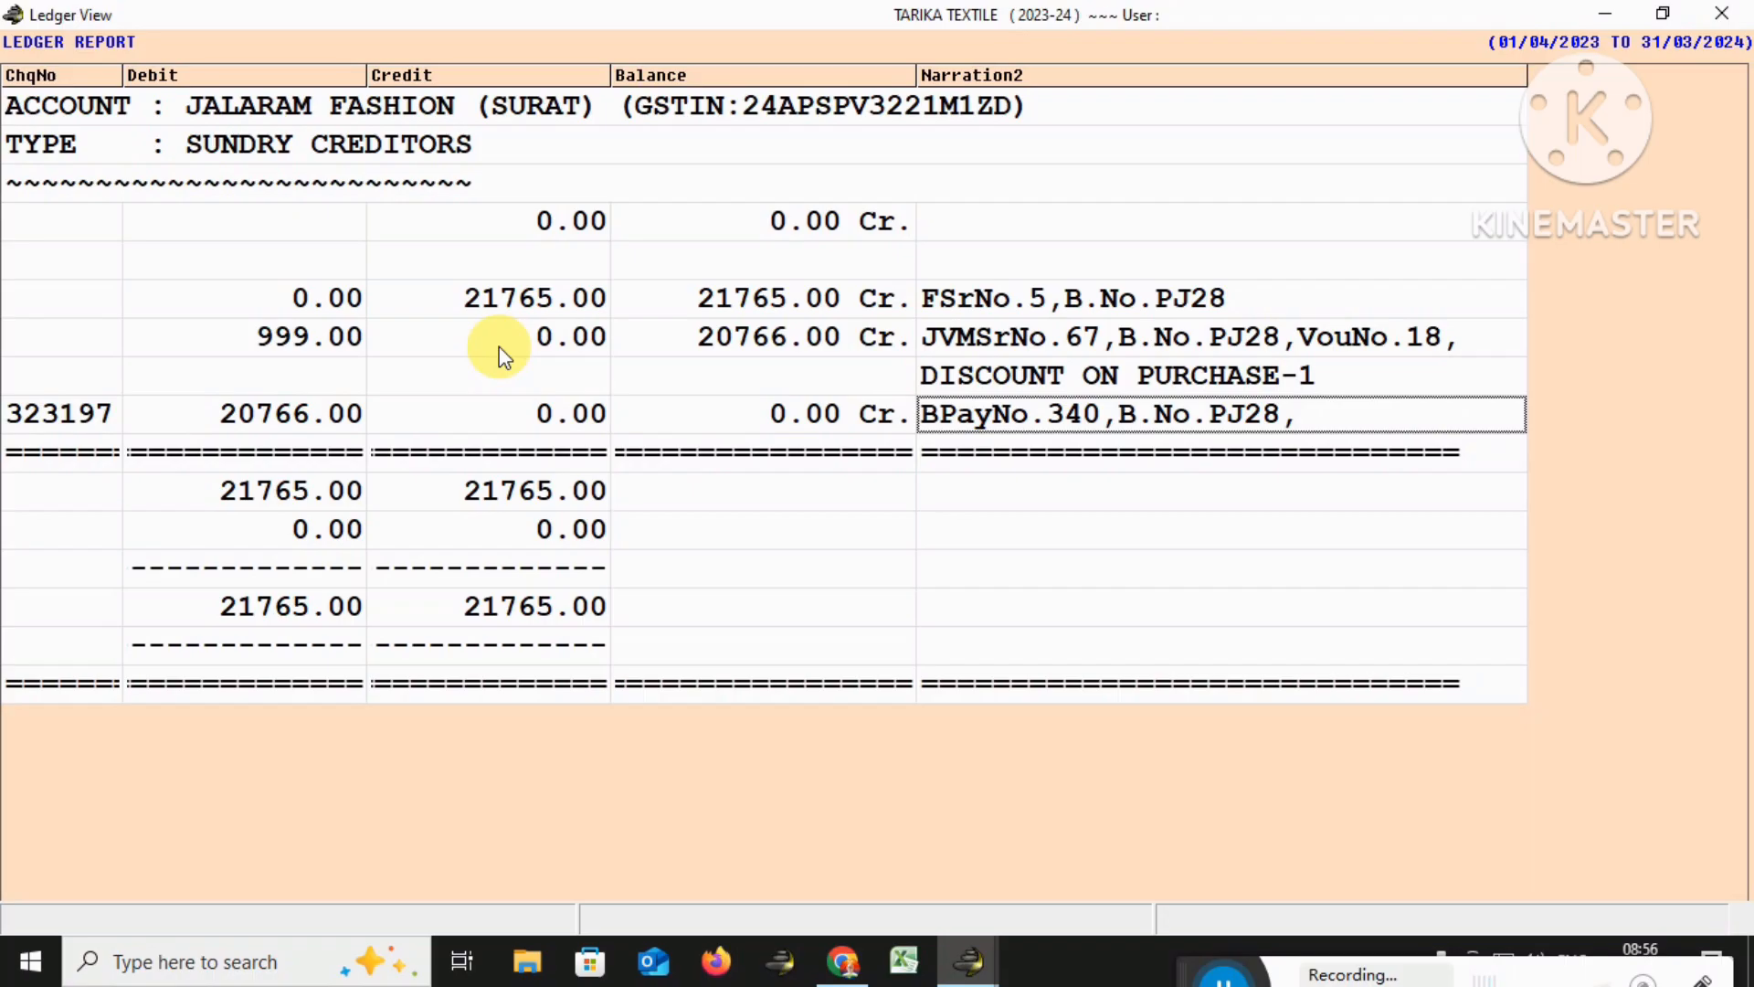
key(Left)
key(Left)
key(Left)
key(Left)
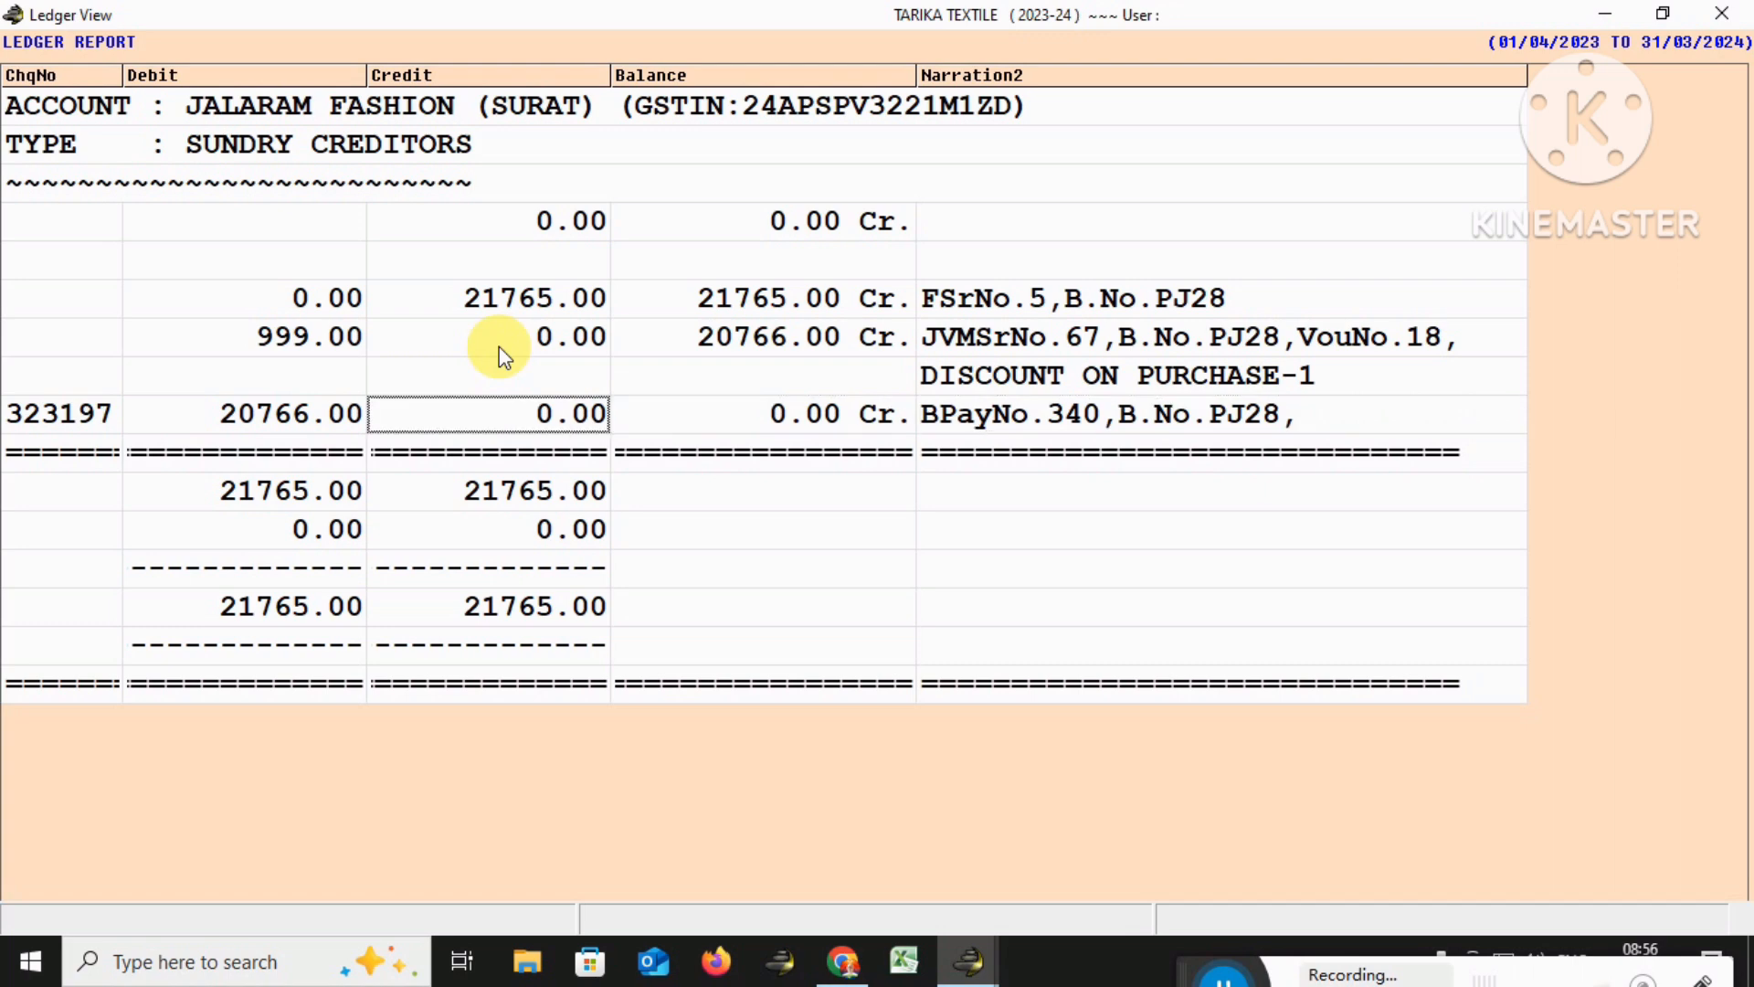
key(Return)
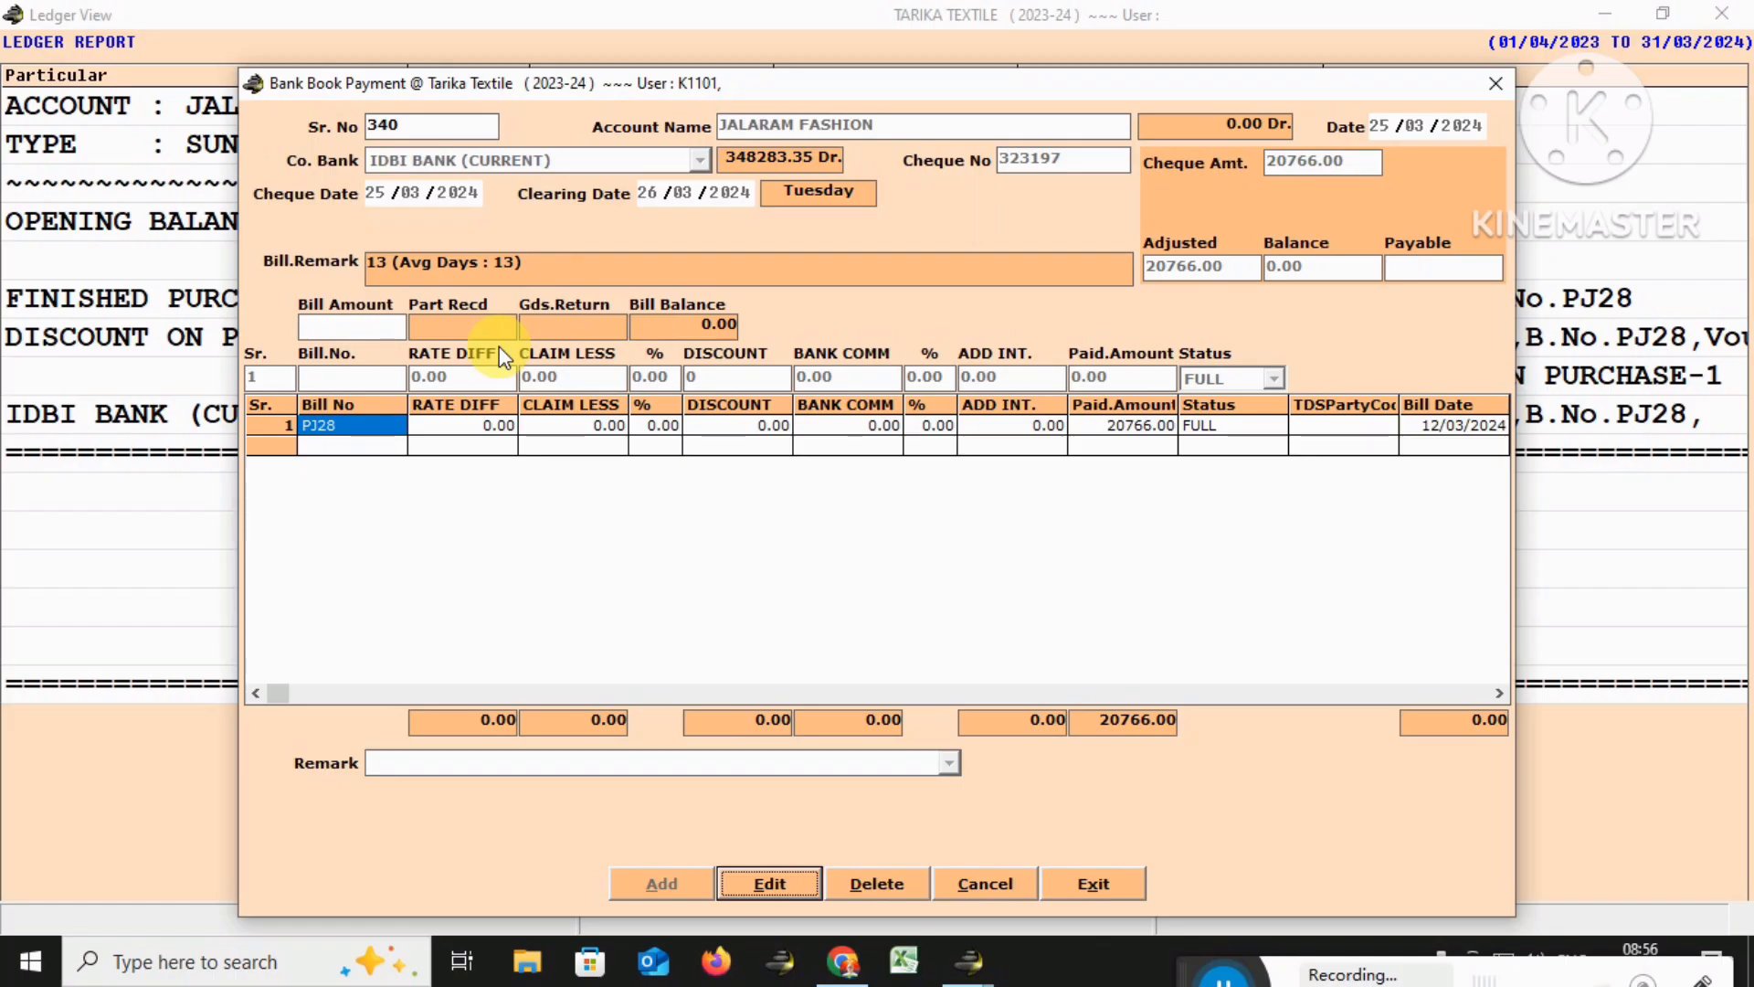
key(Escape)
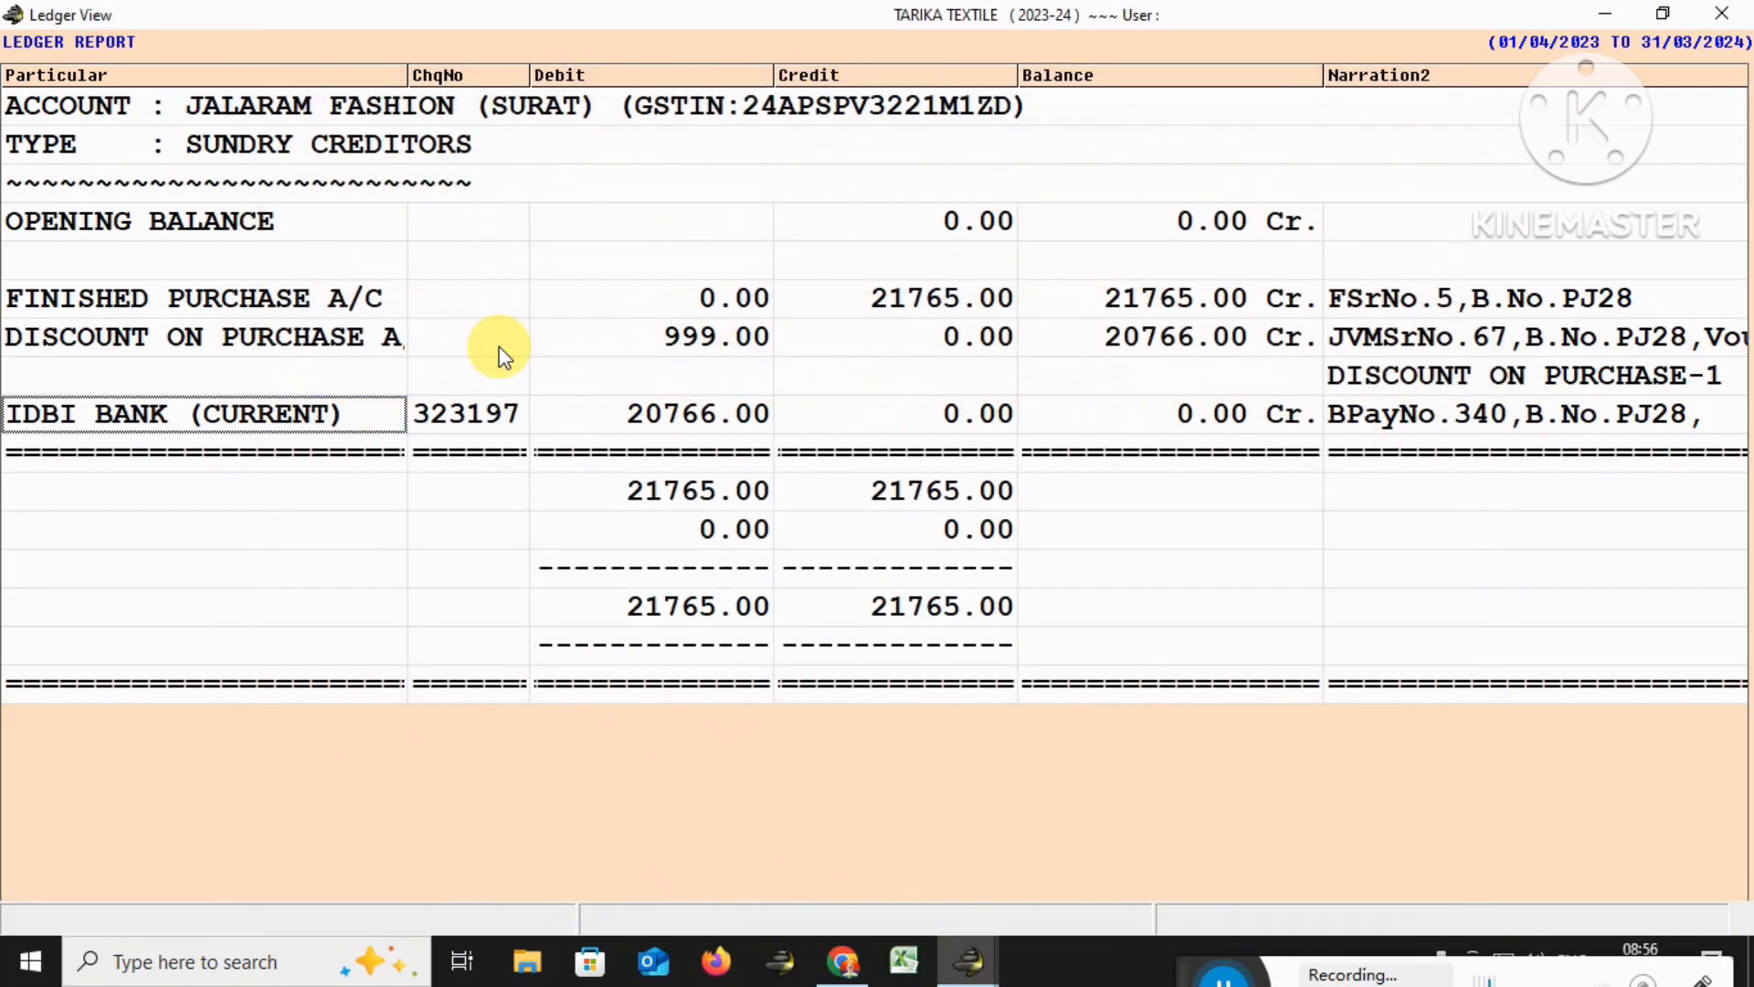
Delete the DISCOUNT ON PURCHASE debit note from the ledger and close the journal entry
key(Up)
key(Up)
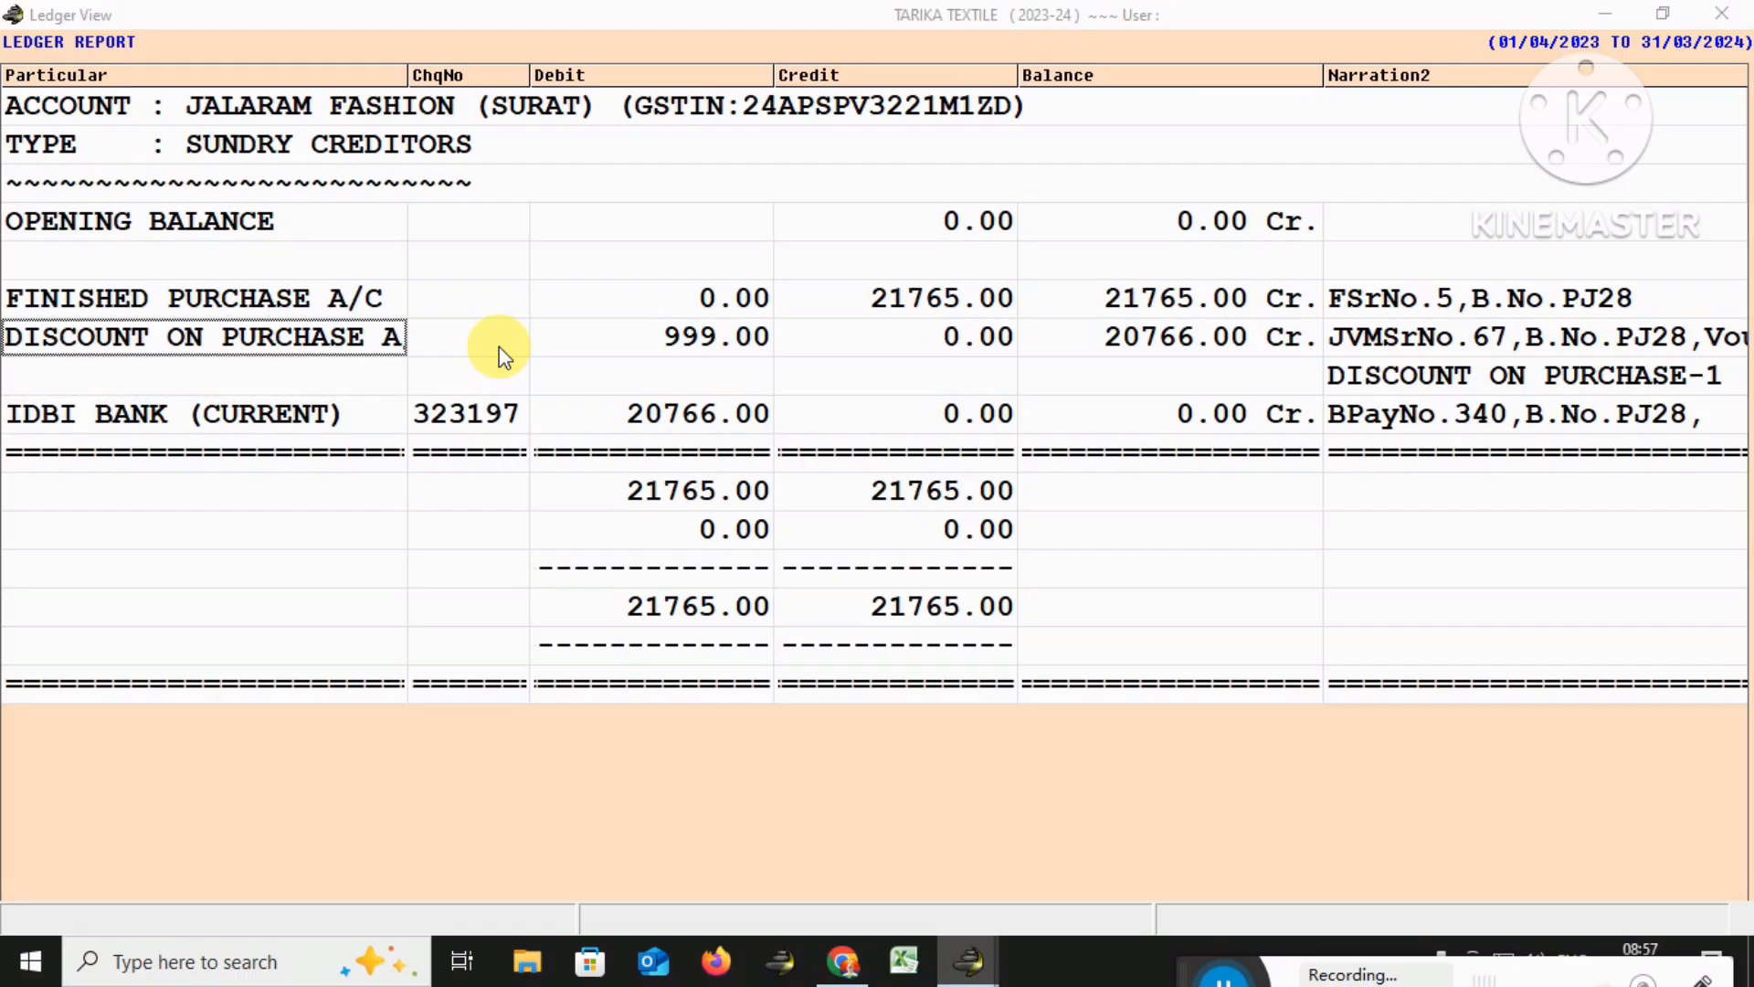
key(Return)
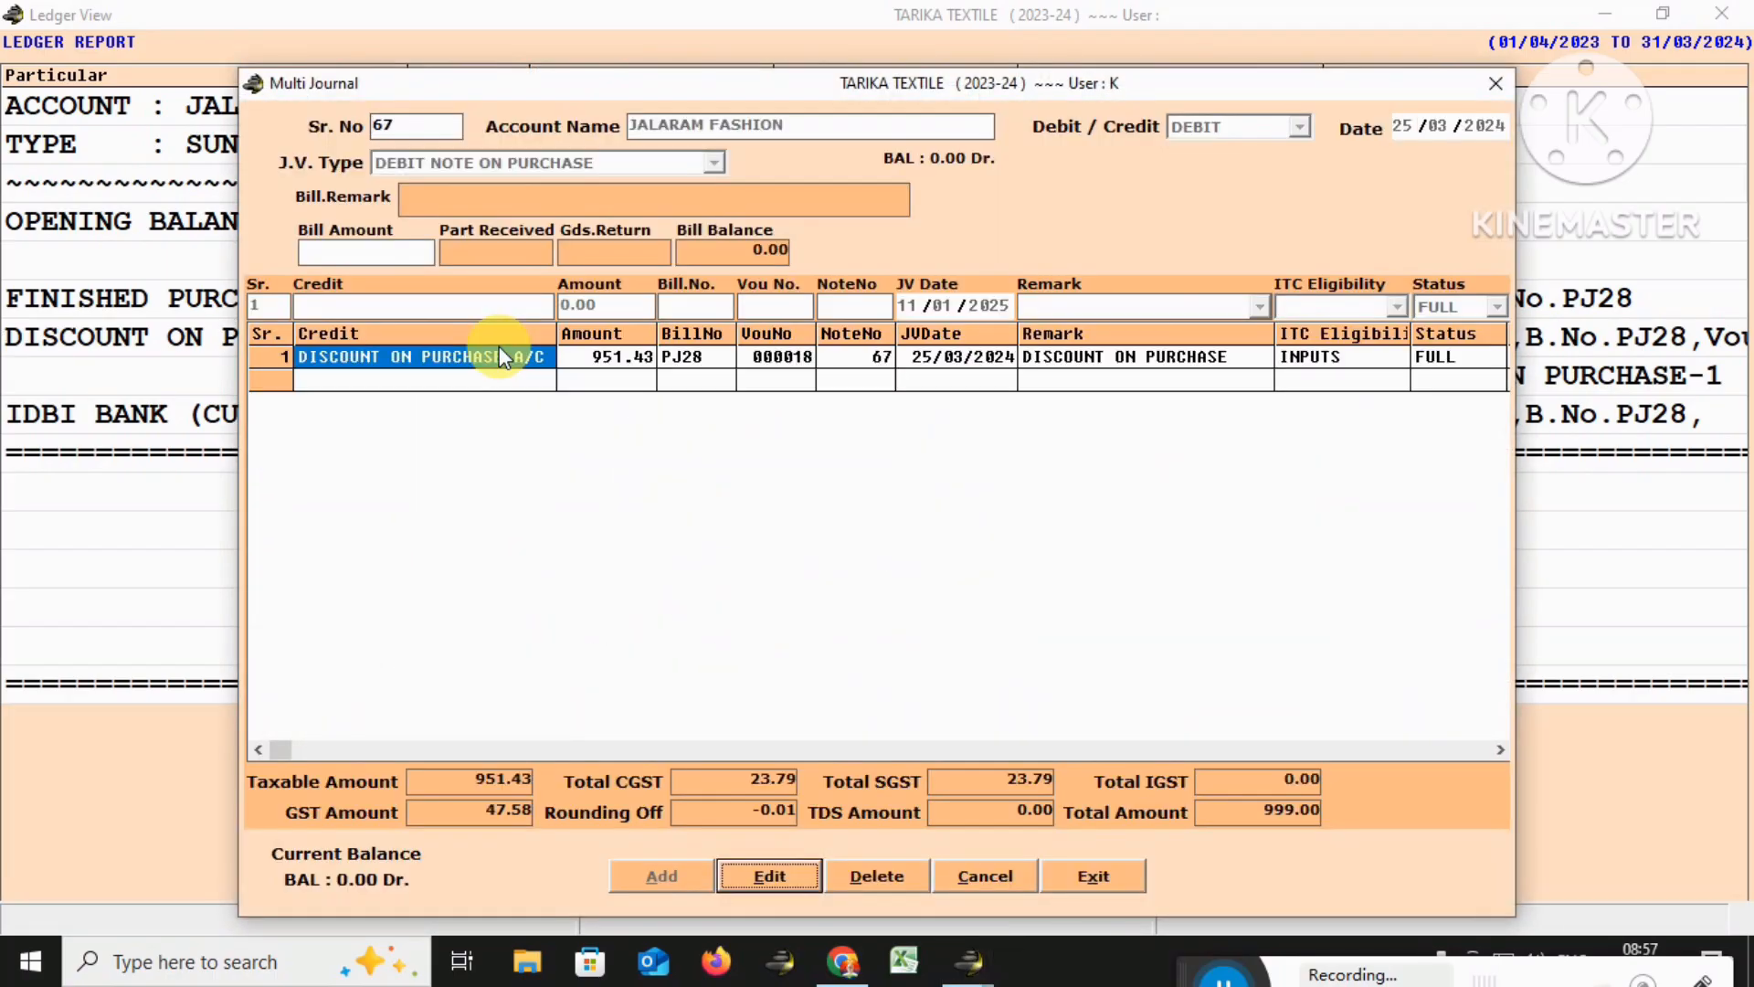
key(Tab)
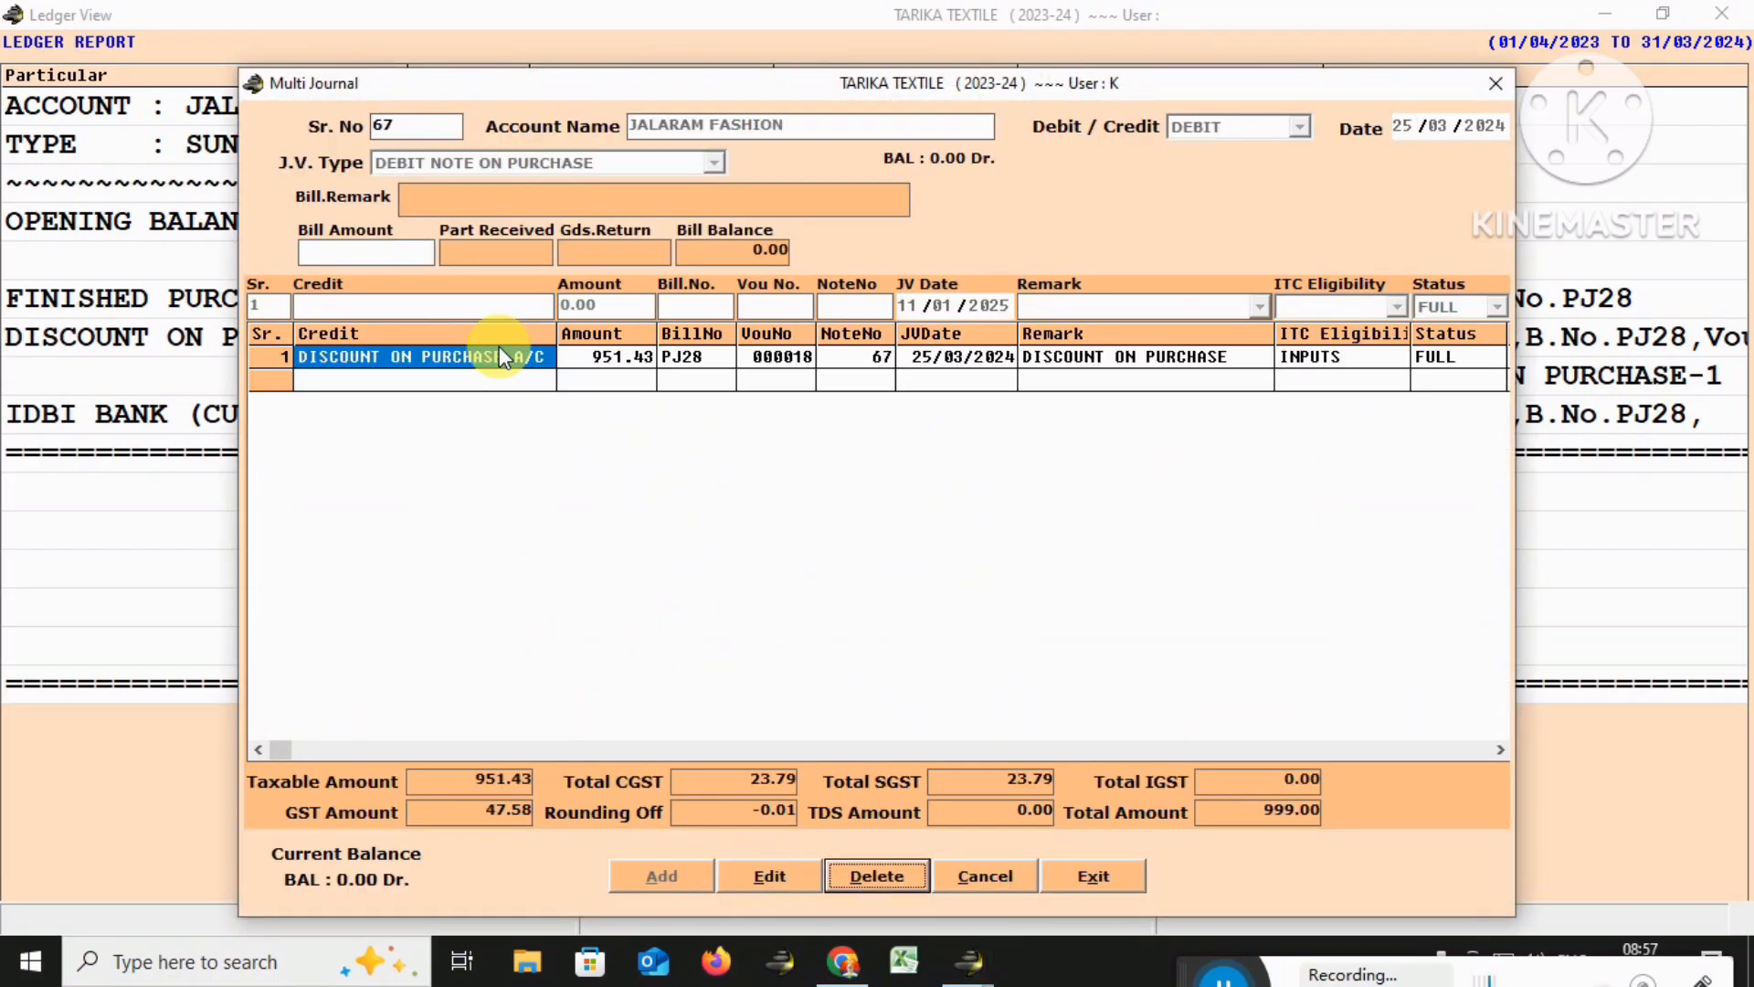
key(Return)
key(Return)
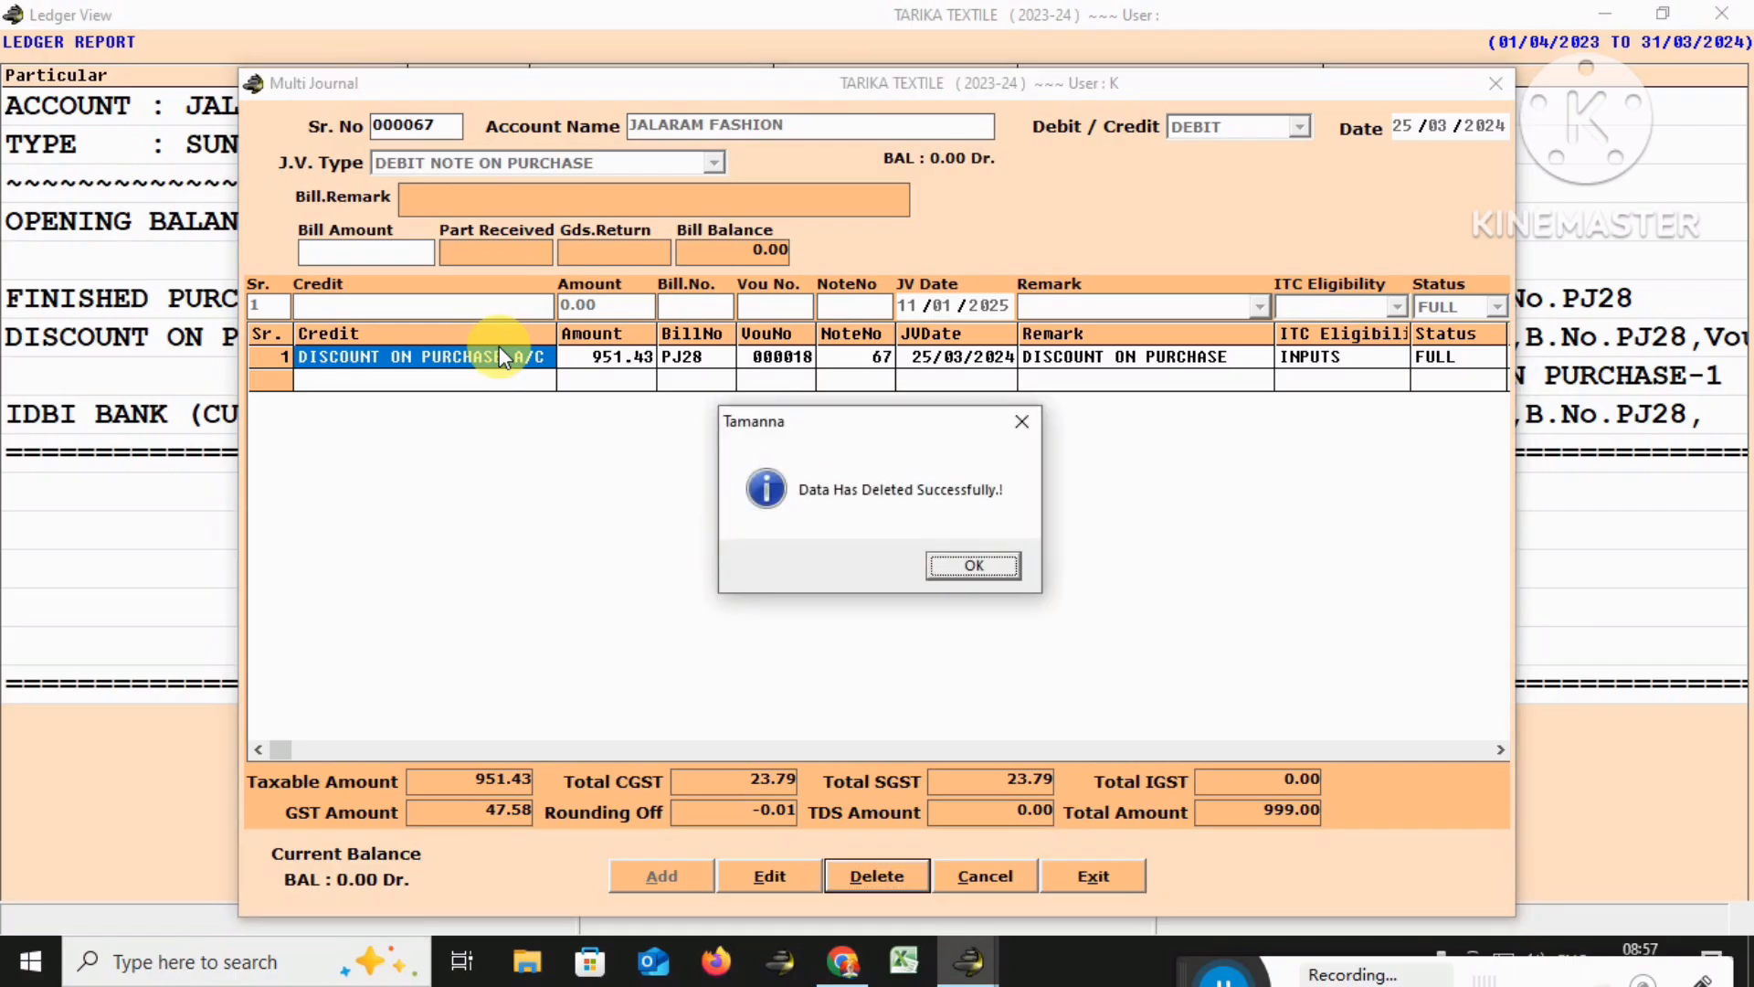
key(Return)
key(Escape)
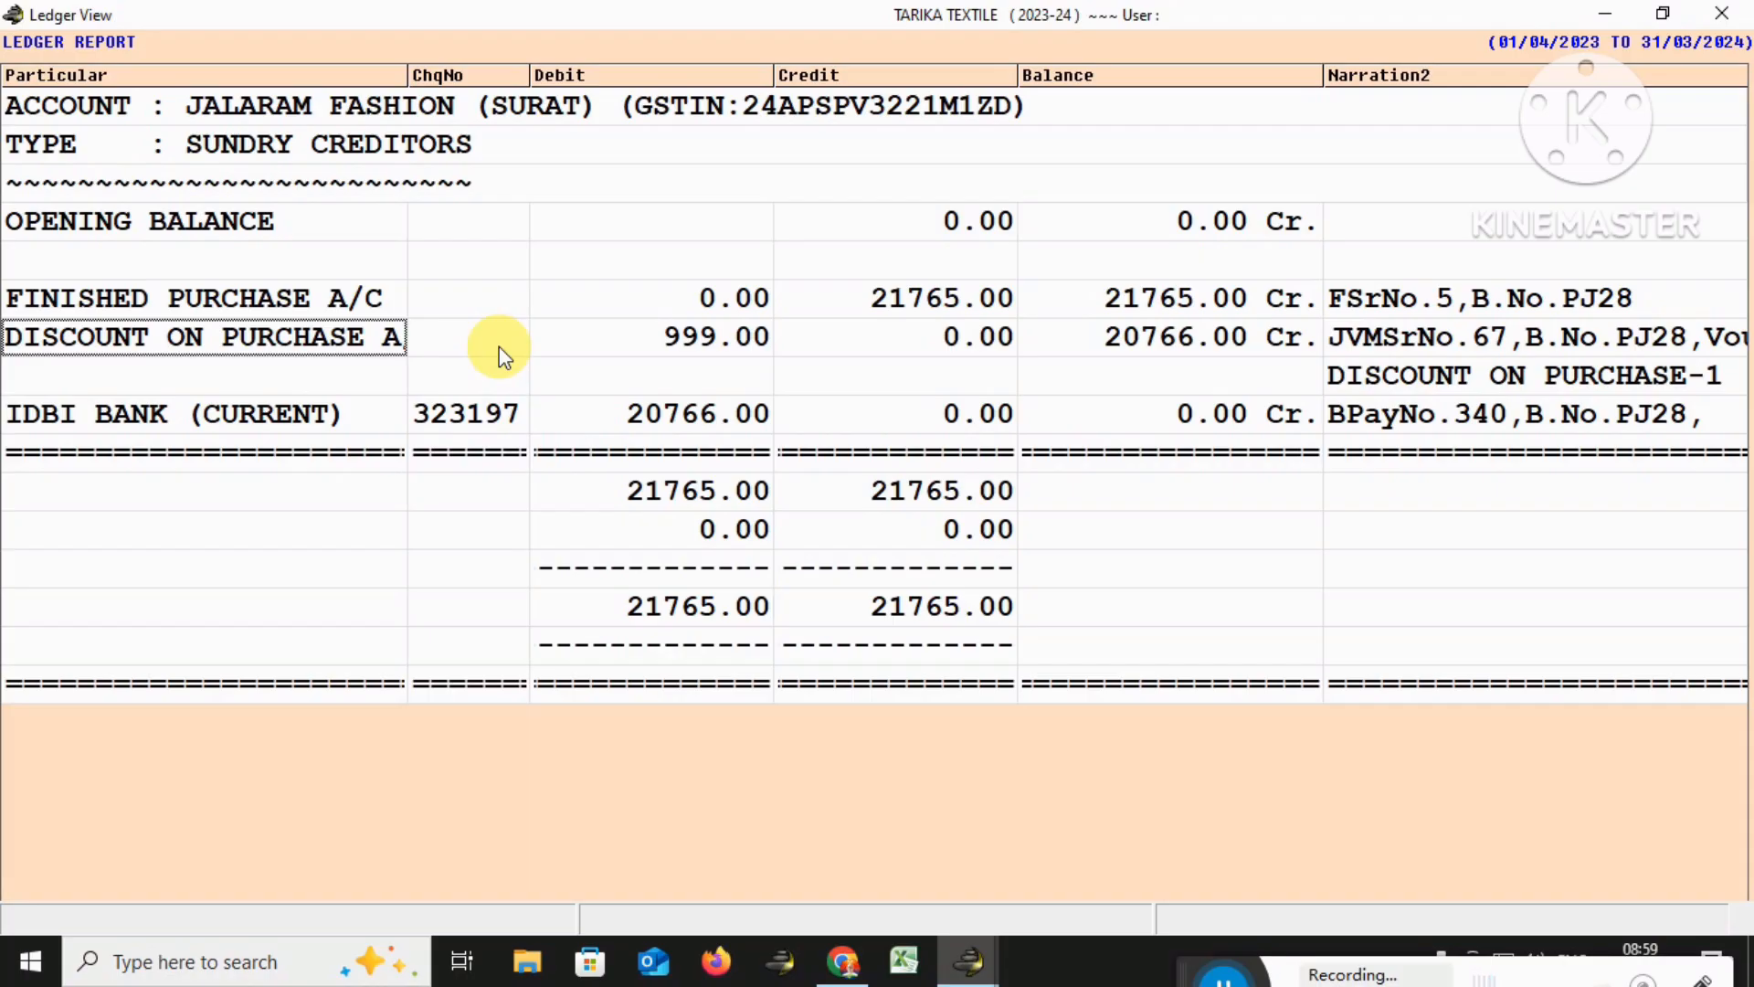
Leave the outdated ledger view and show the JALARAM FASHION ledger again to refresh it
key(Escape)
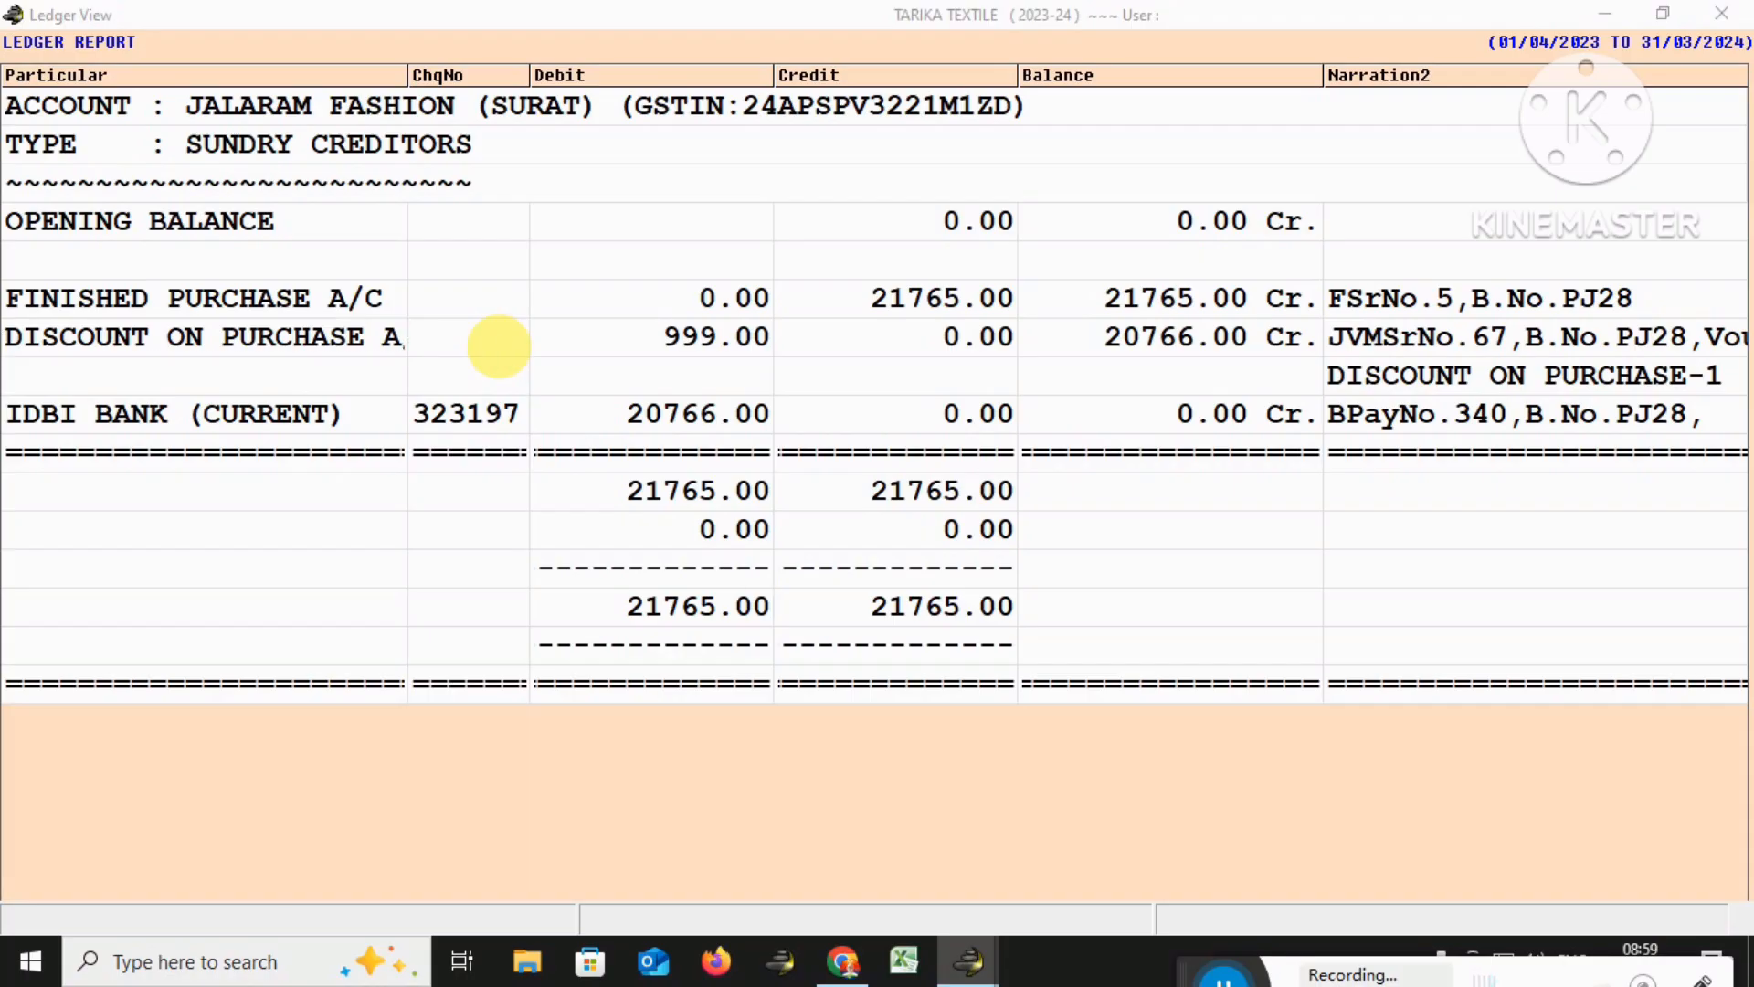
key(Return)
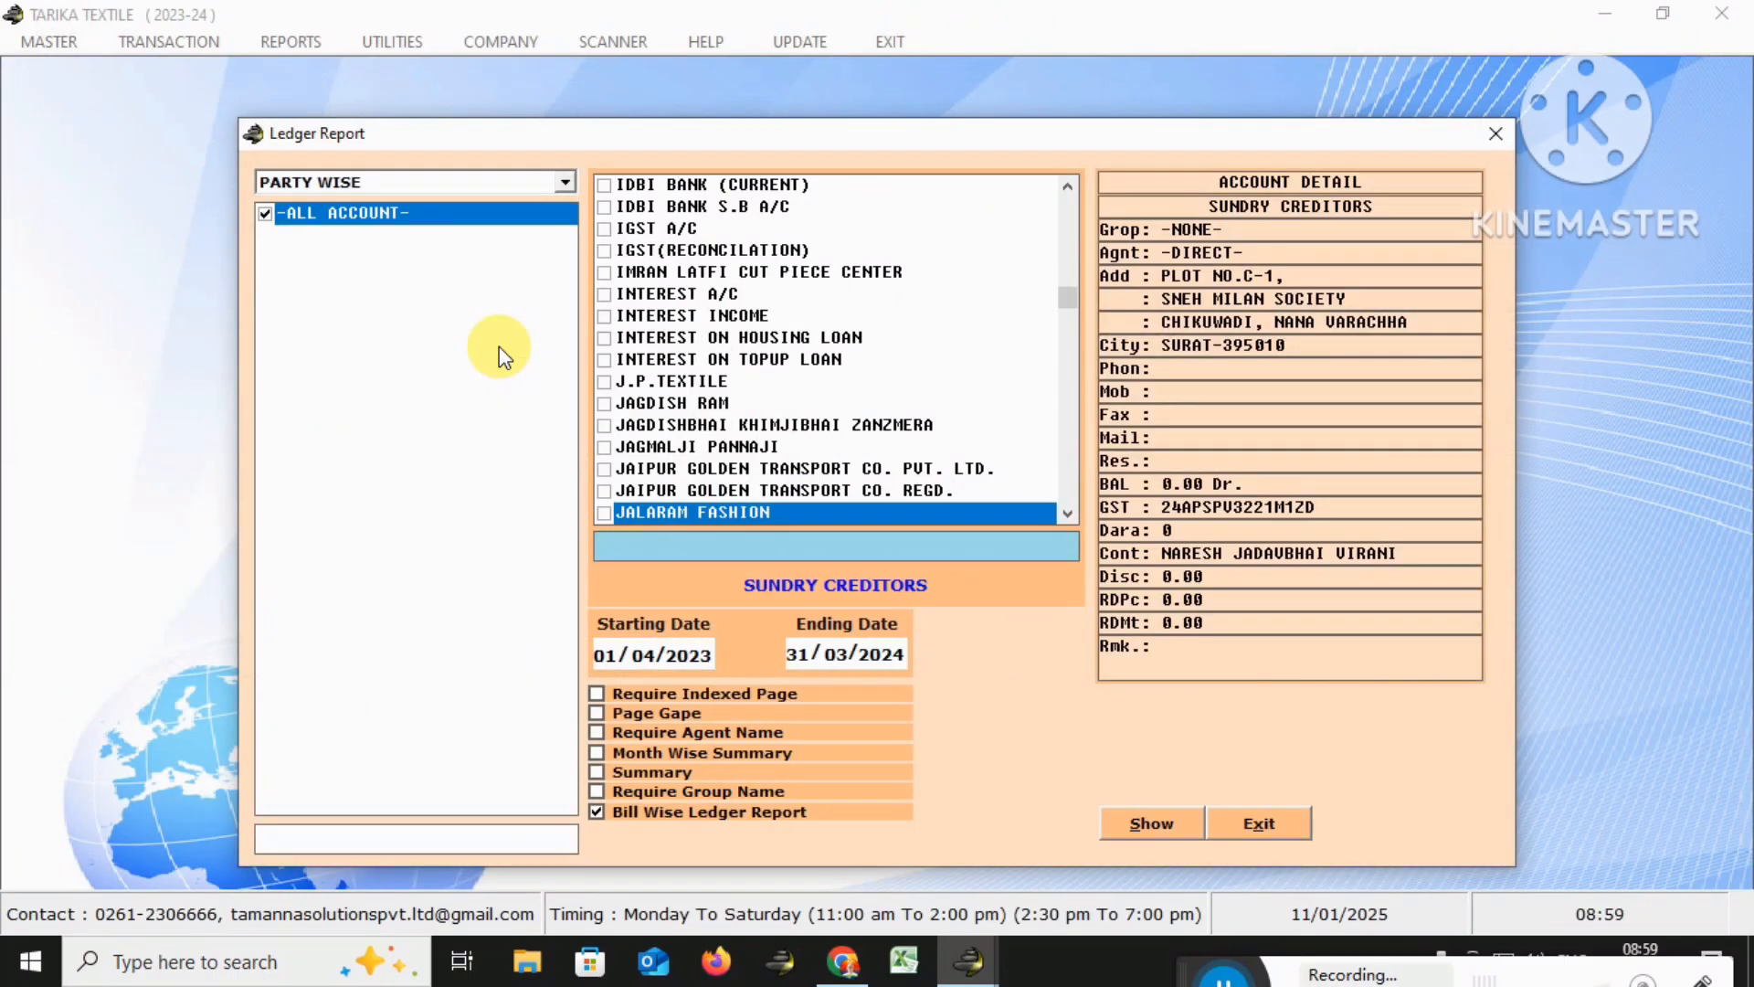
key(space)
key(Tab)
key(Return)
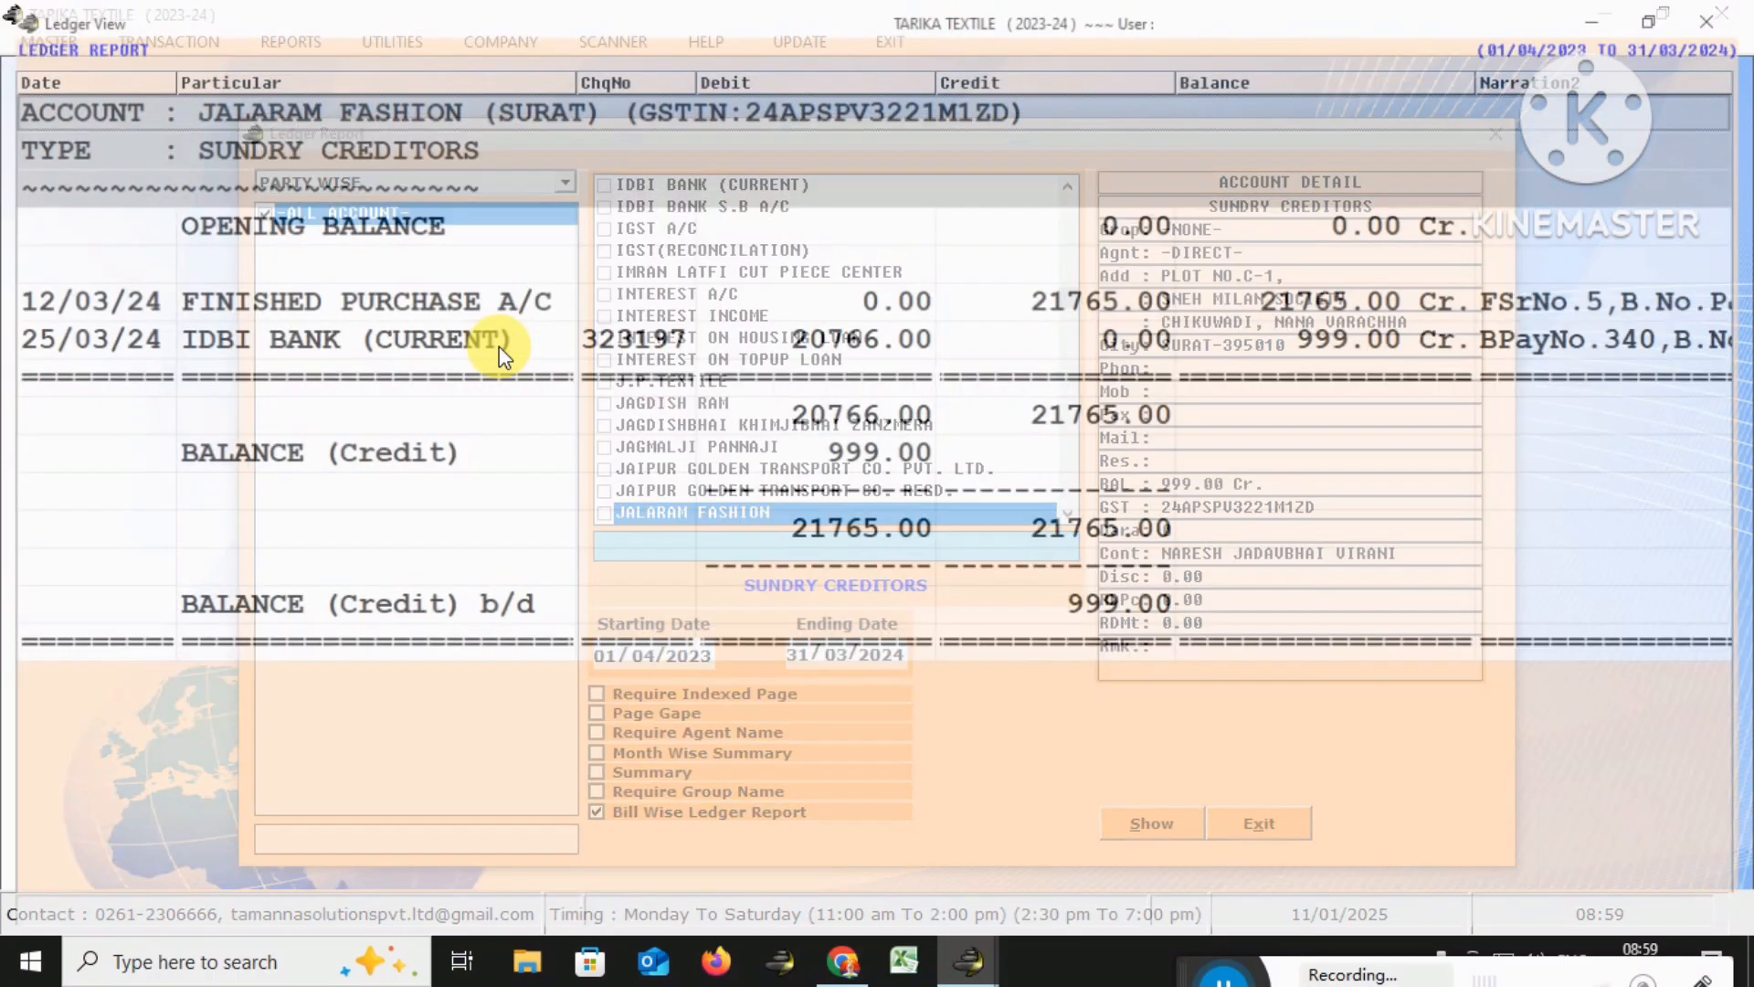
Delete the IDBI BANK (CURRENT) payment entry and redisplay the JALARAM FASHION ledger
key(Down)
key(Down)
key(Down)
key(Down)
key(Down)
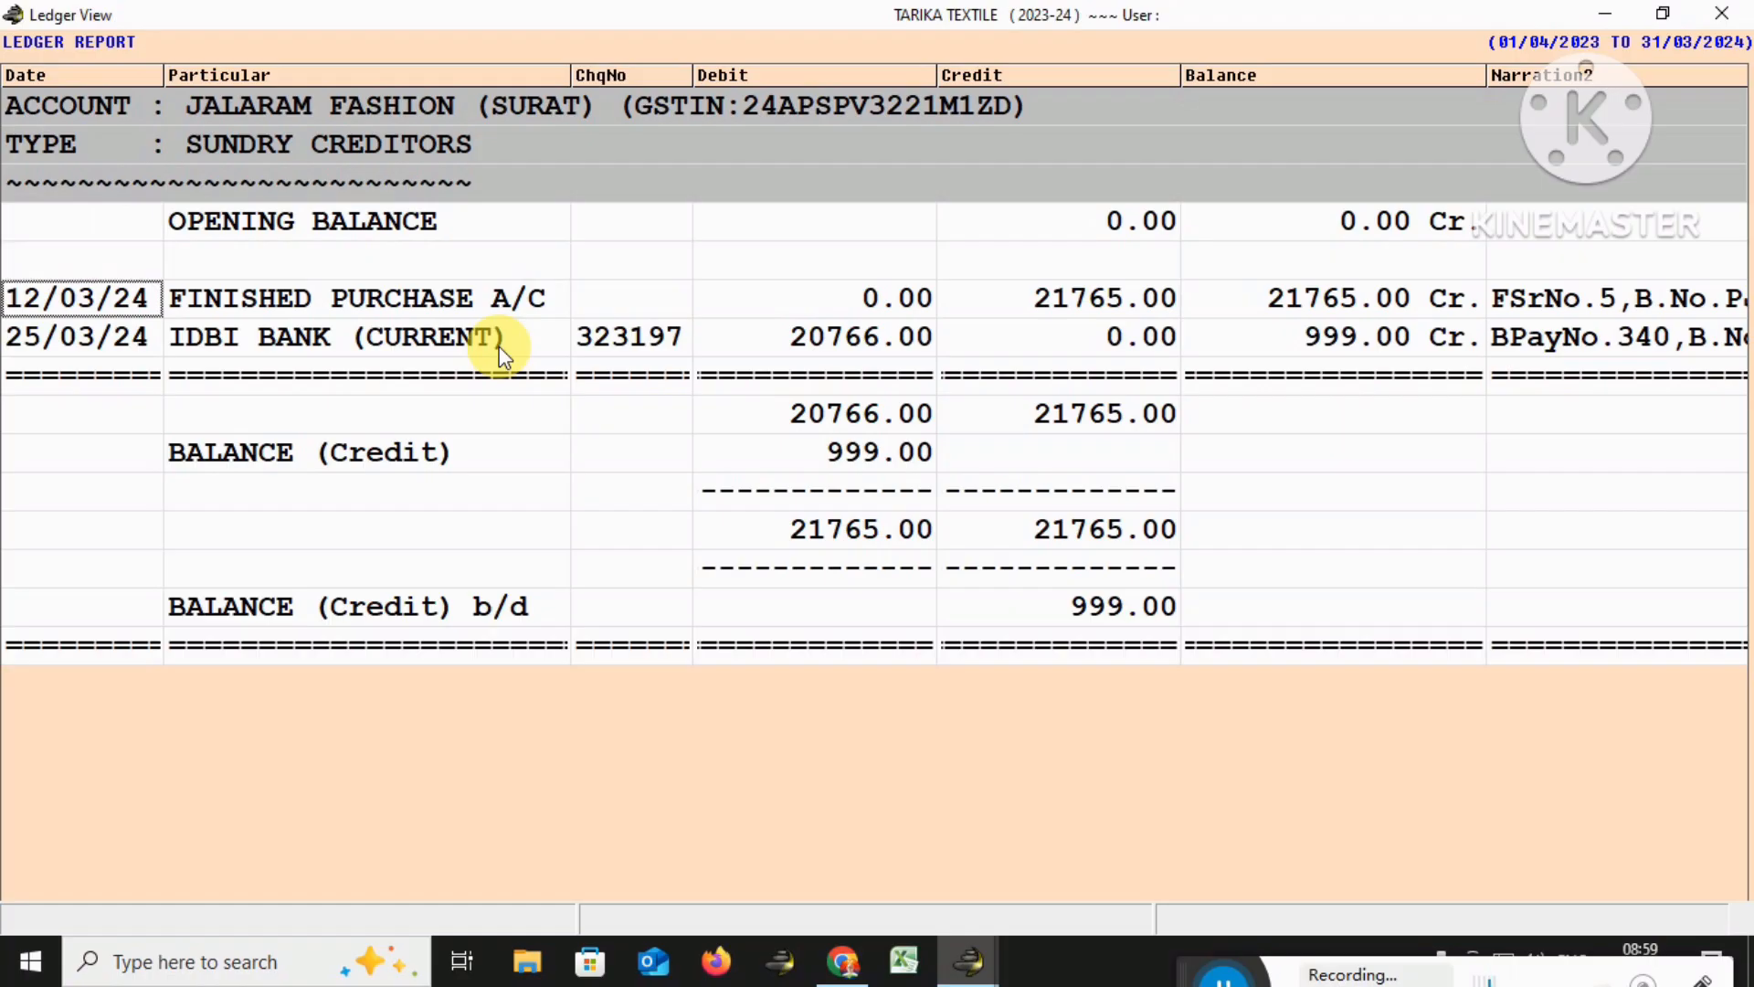
key(Return)
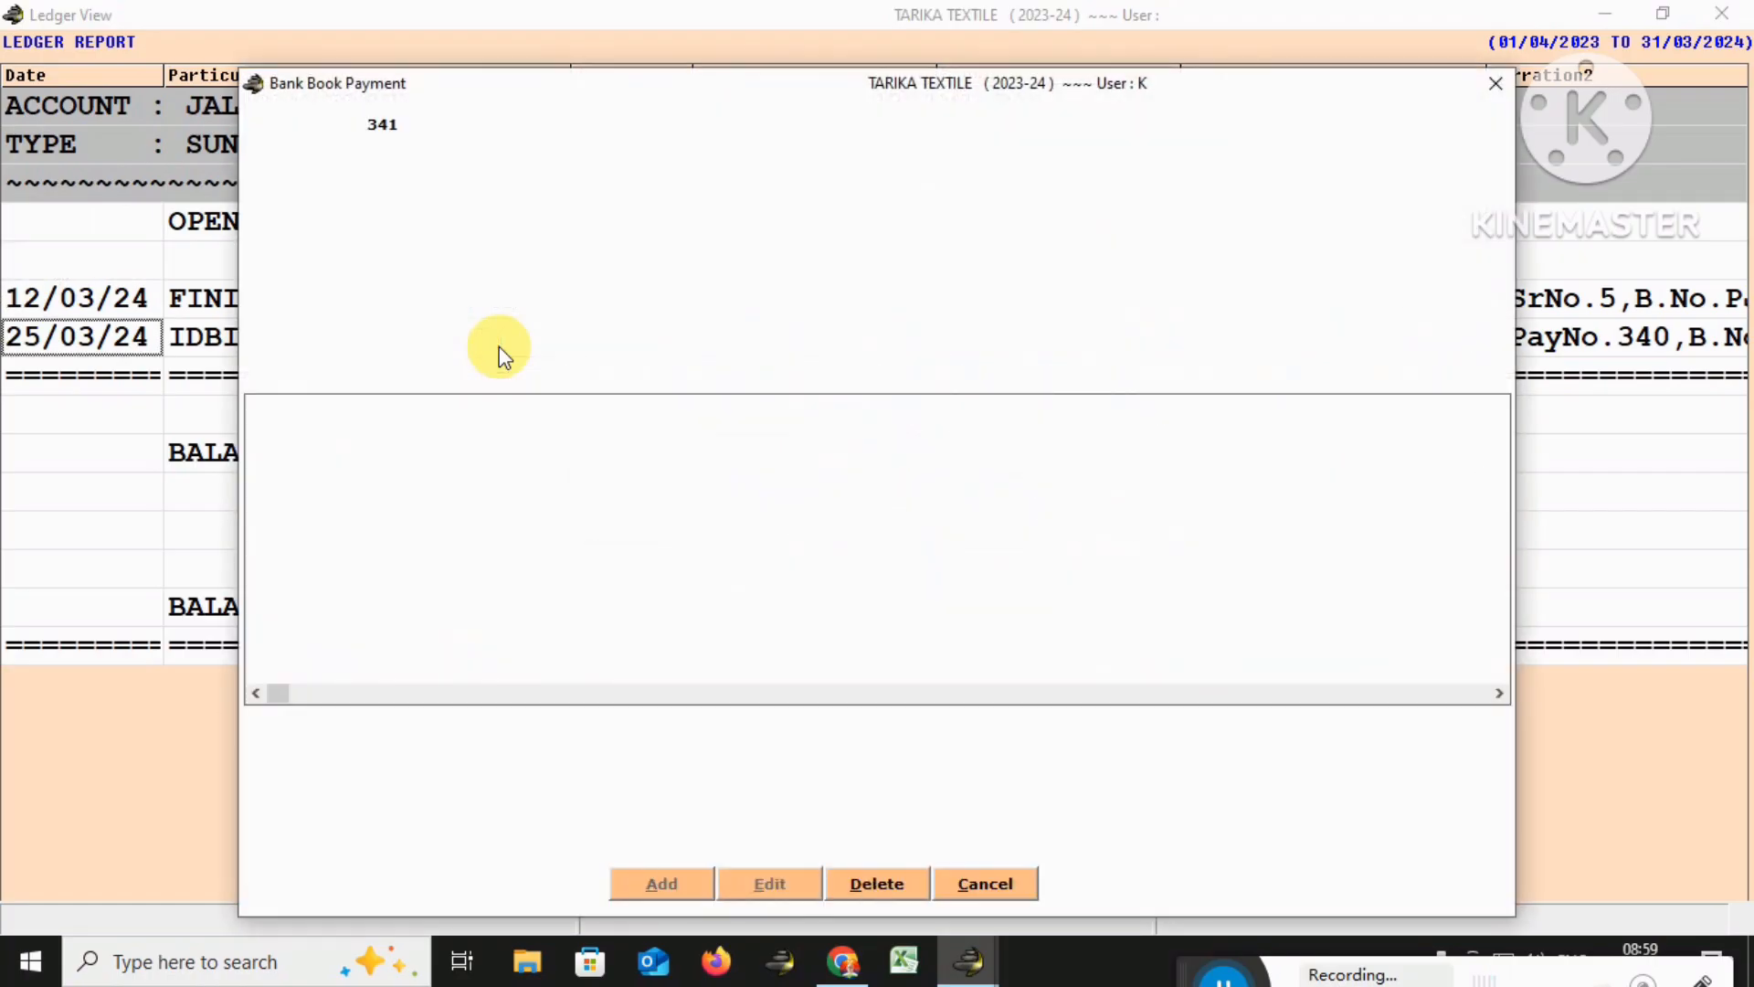
key(Return)
key(Return)
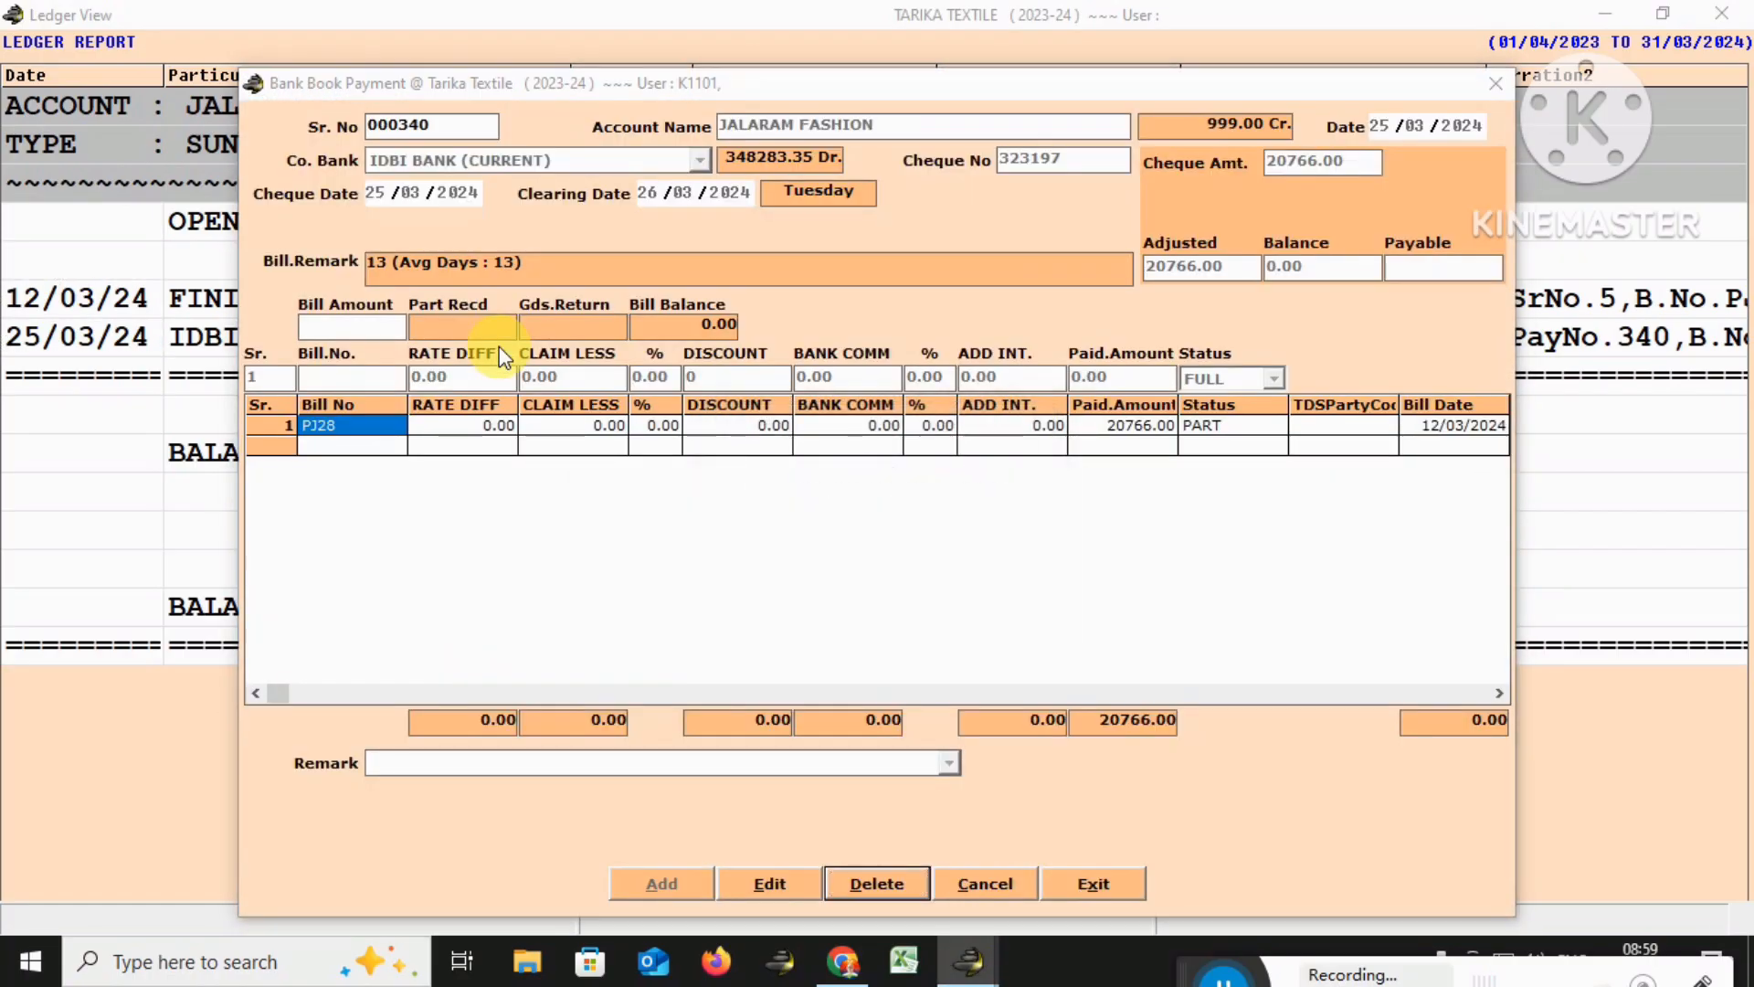
key(Return)
key(Escape)
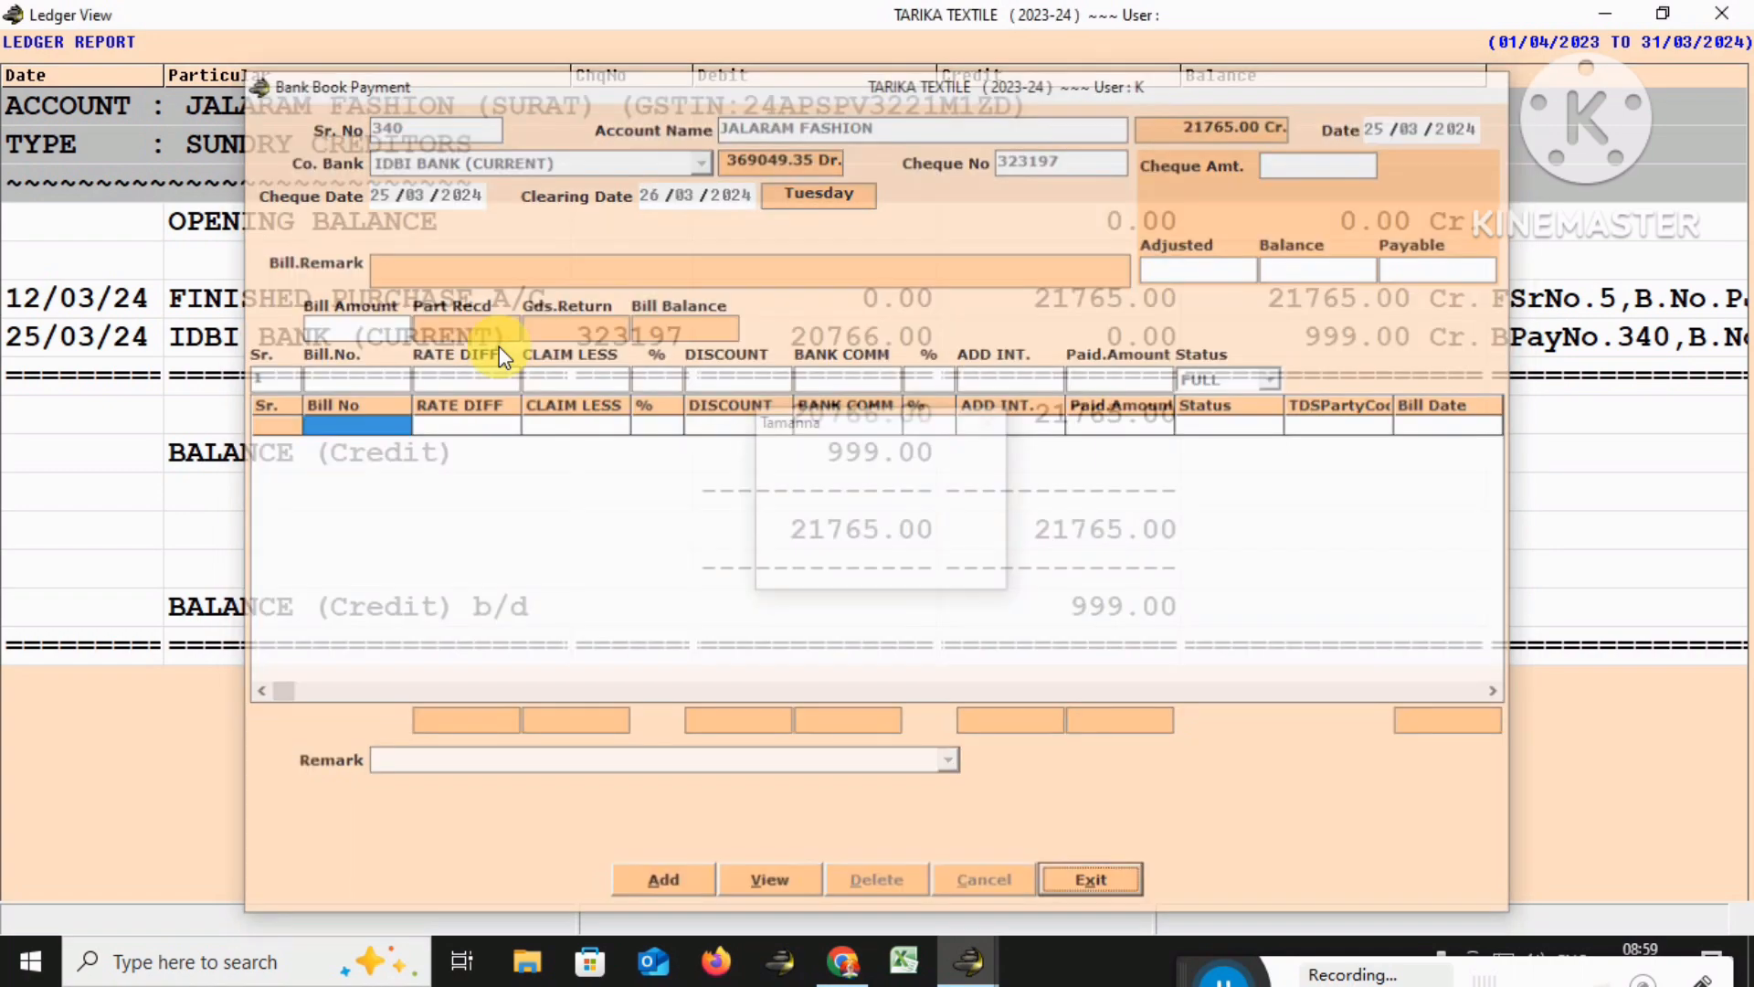
key(Escape)
key(Return)
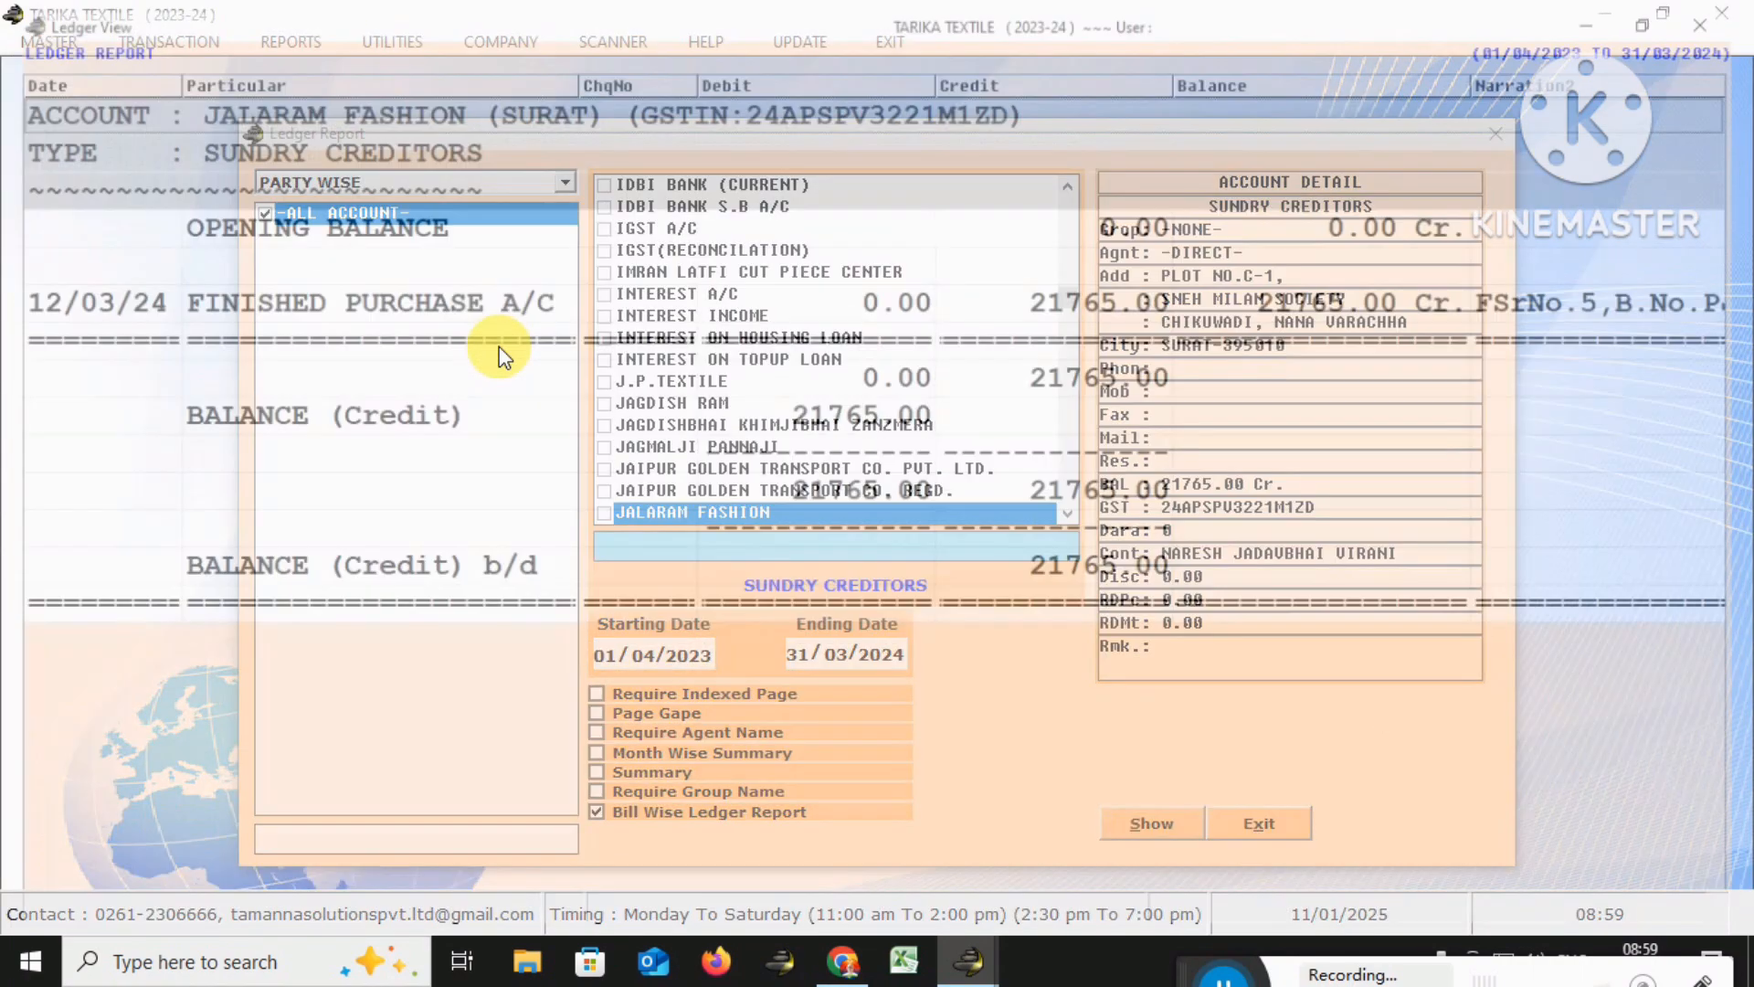
Open the remaining finished purchase entry to check its payment status, and return to the ledger report selection
key(Down)
key(Down)
key(Right)
key(Return)
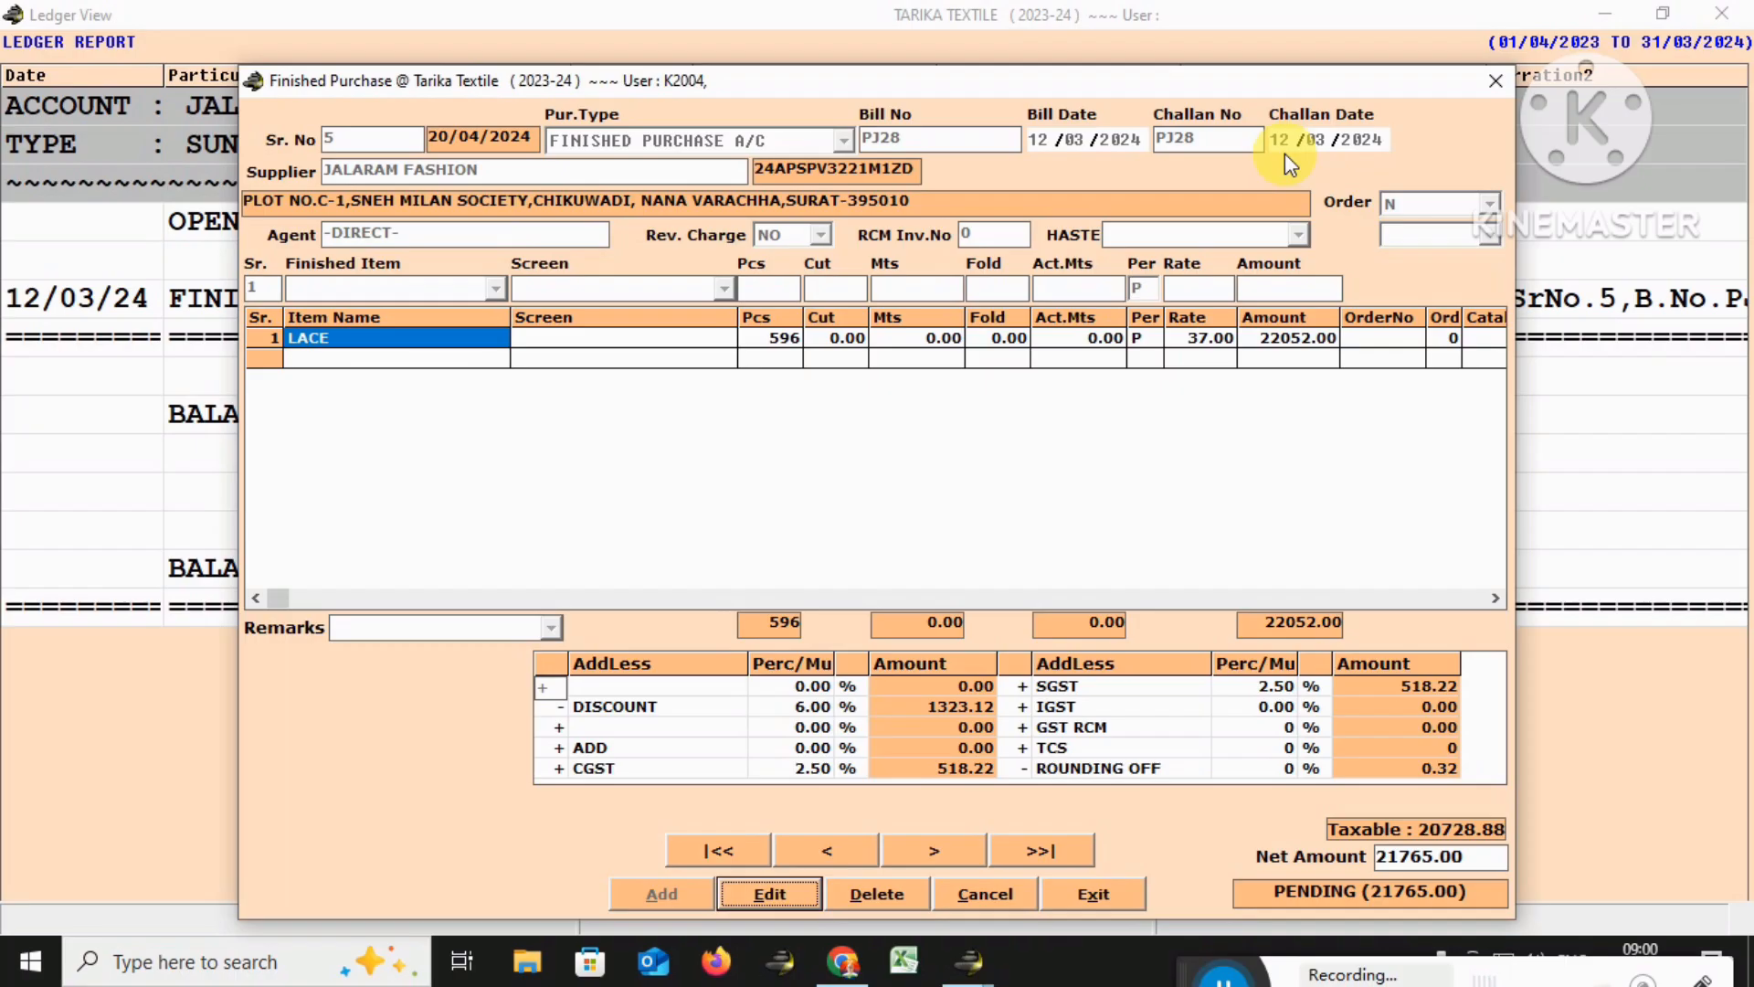
click(1093, 892)
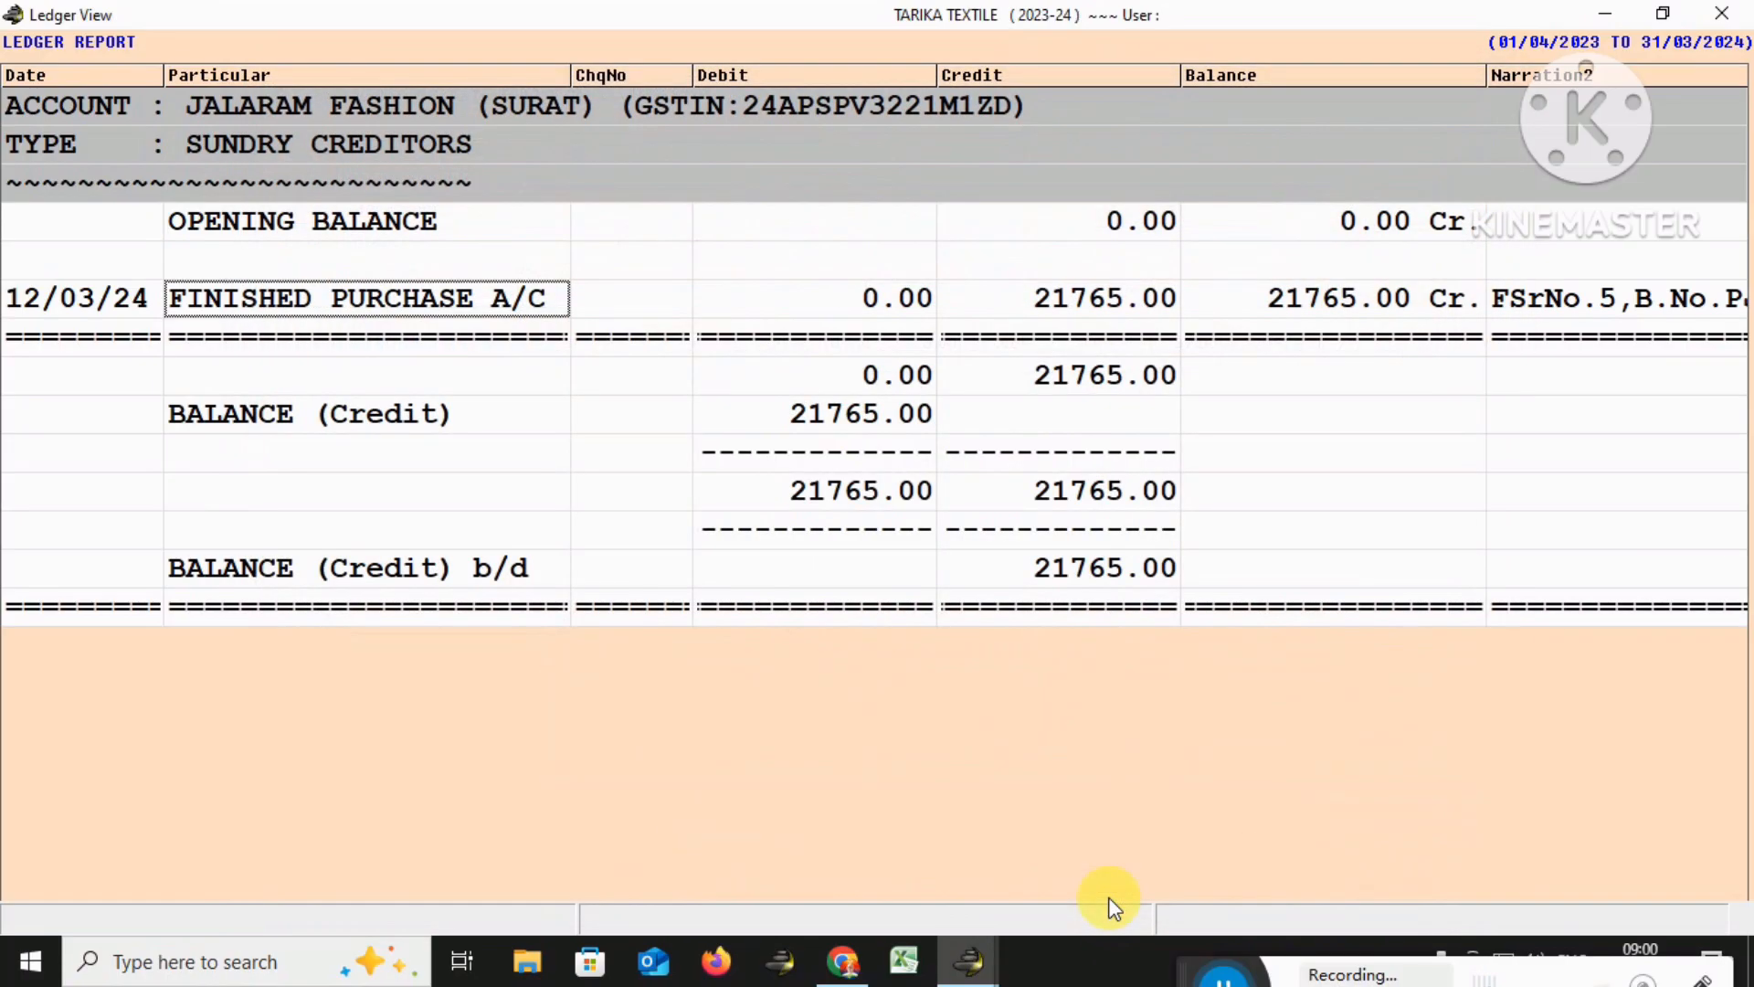
key(Escape)
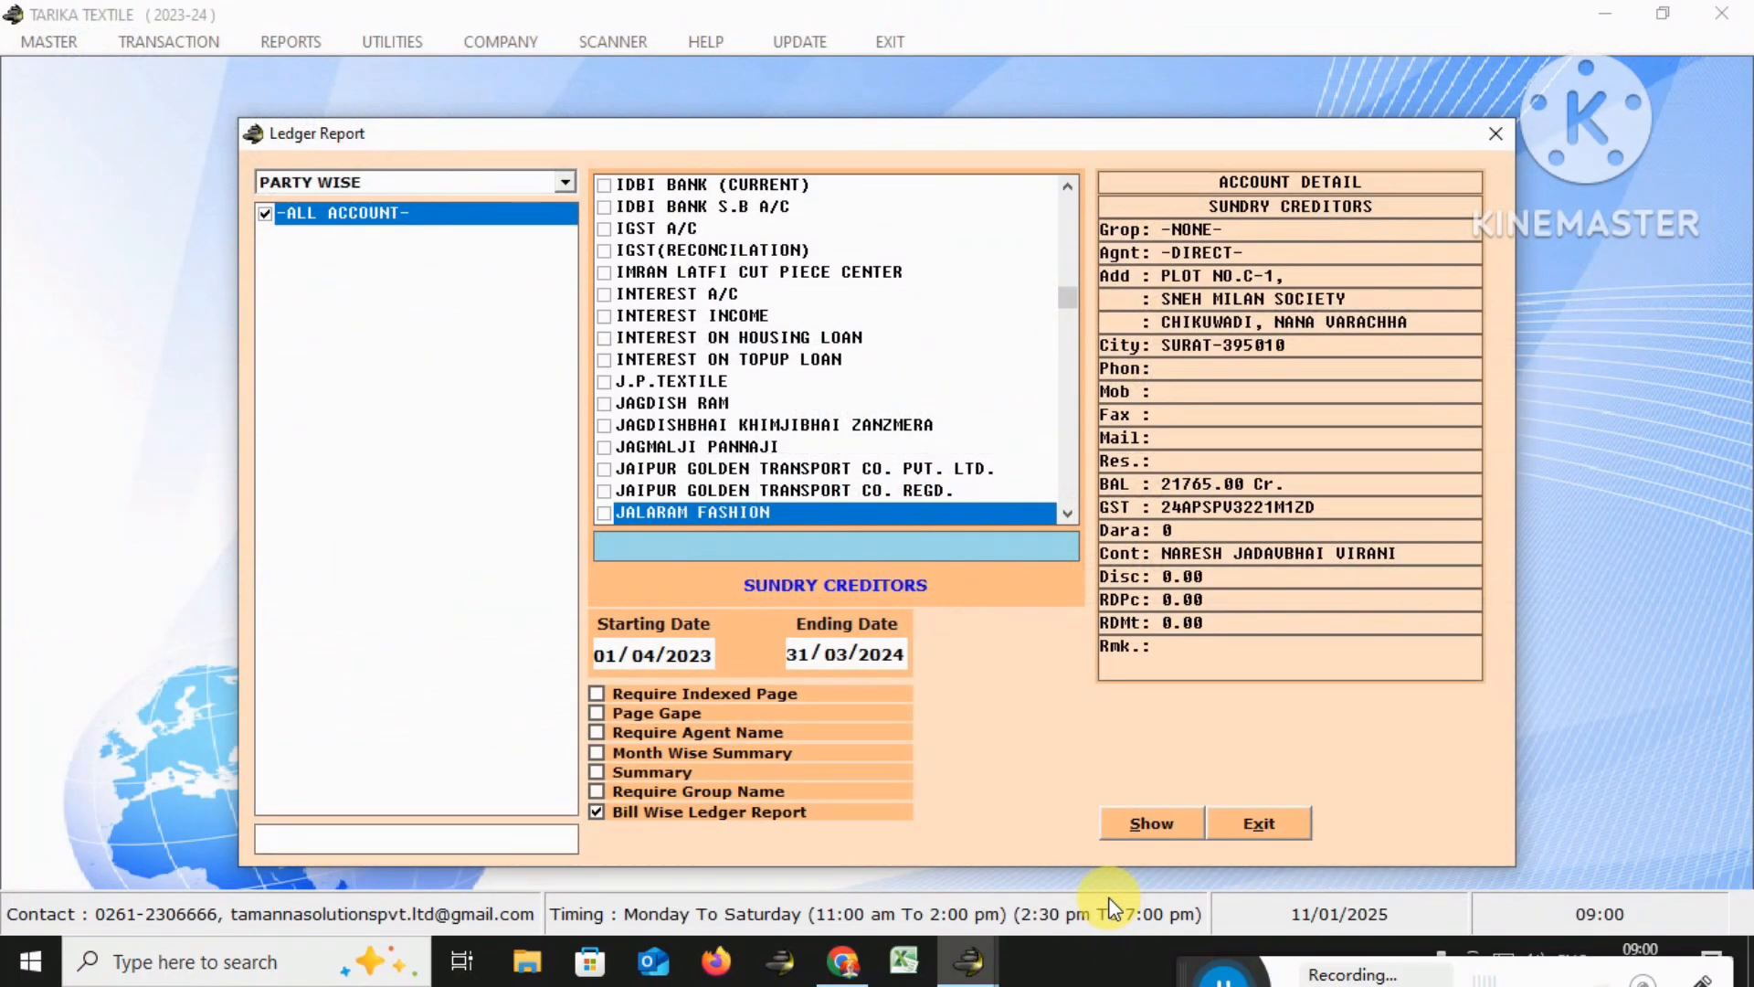
Leave the ledger report selection and open the Bank Book Payment entry form
key(Escape)
key(alt+t)
key(Up)
key(Up)
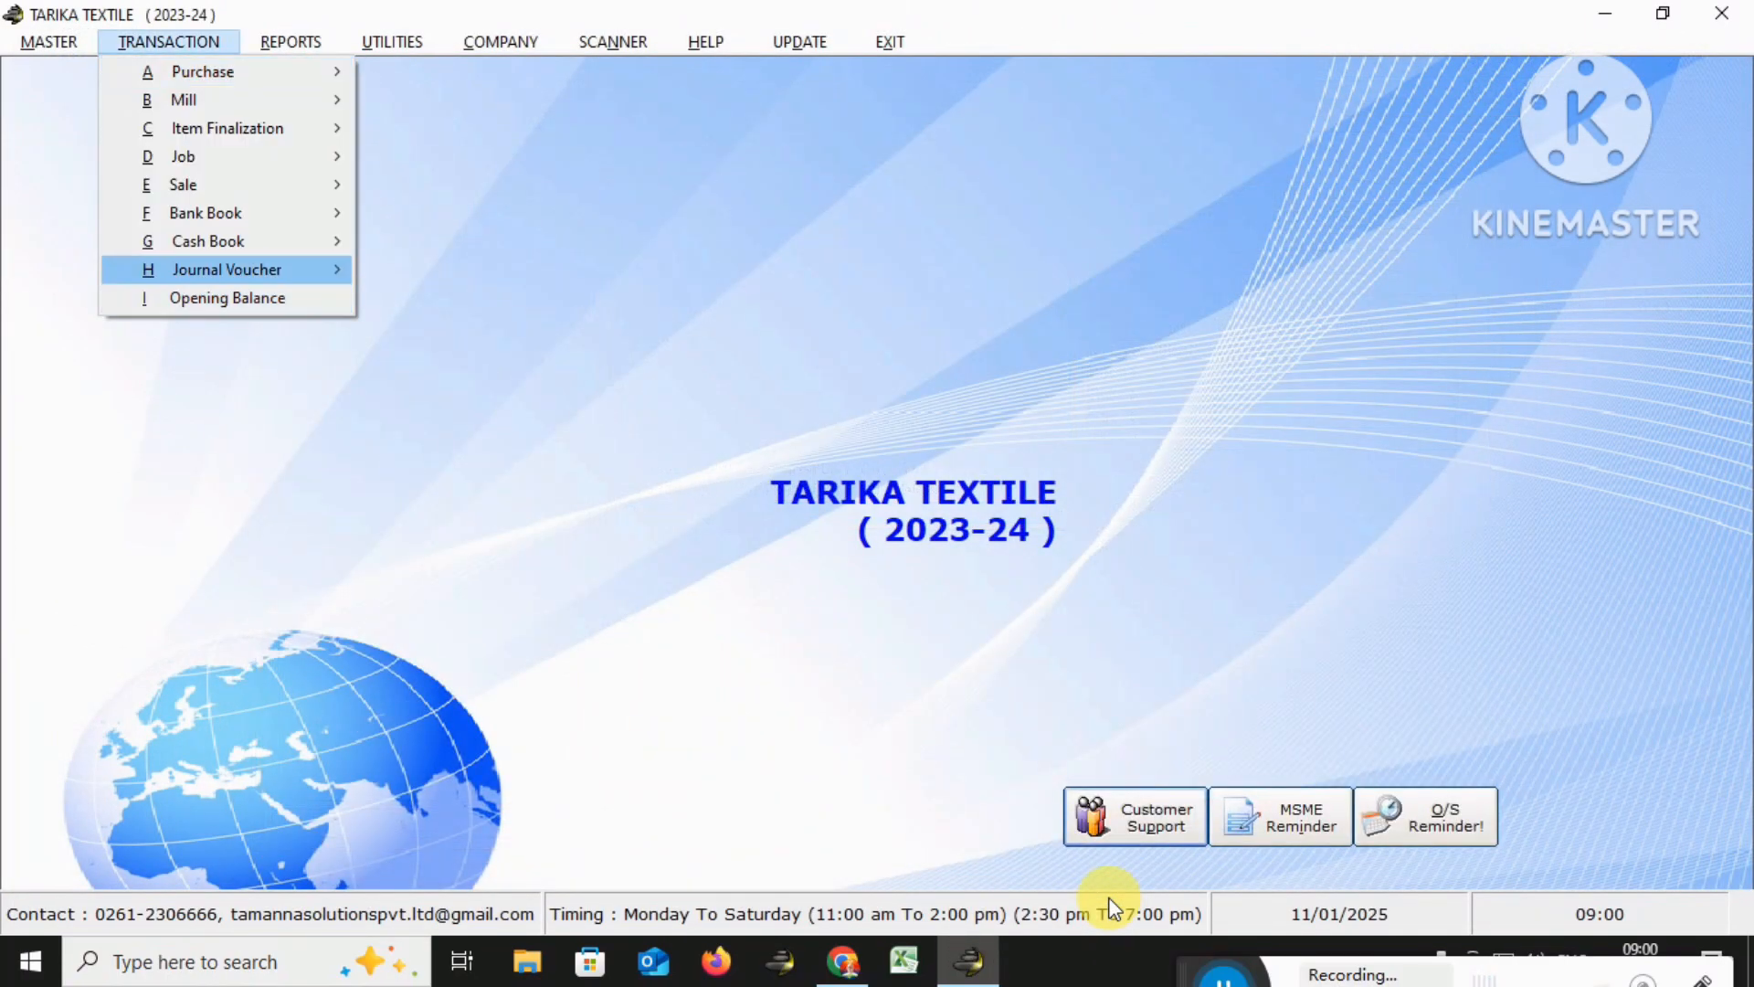
key(Down)
key(Down)
key(Down)
key(Down)
key(Down)
key(Down)
key(Down)
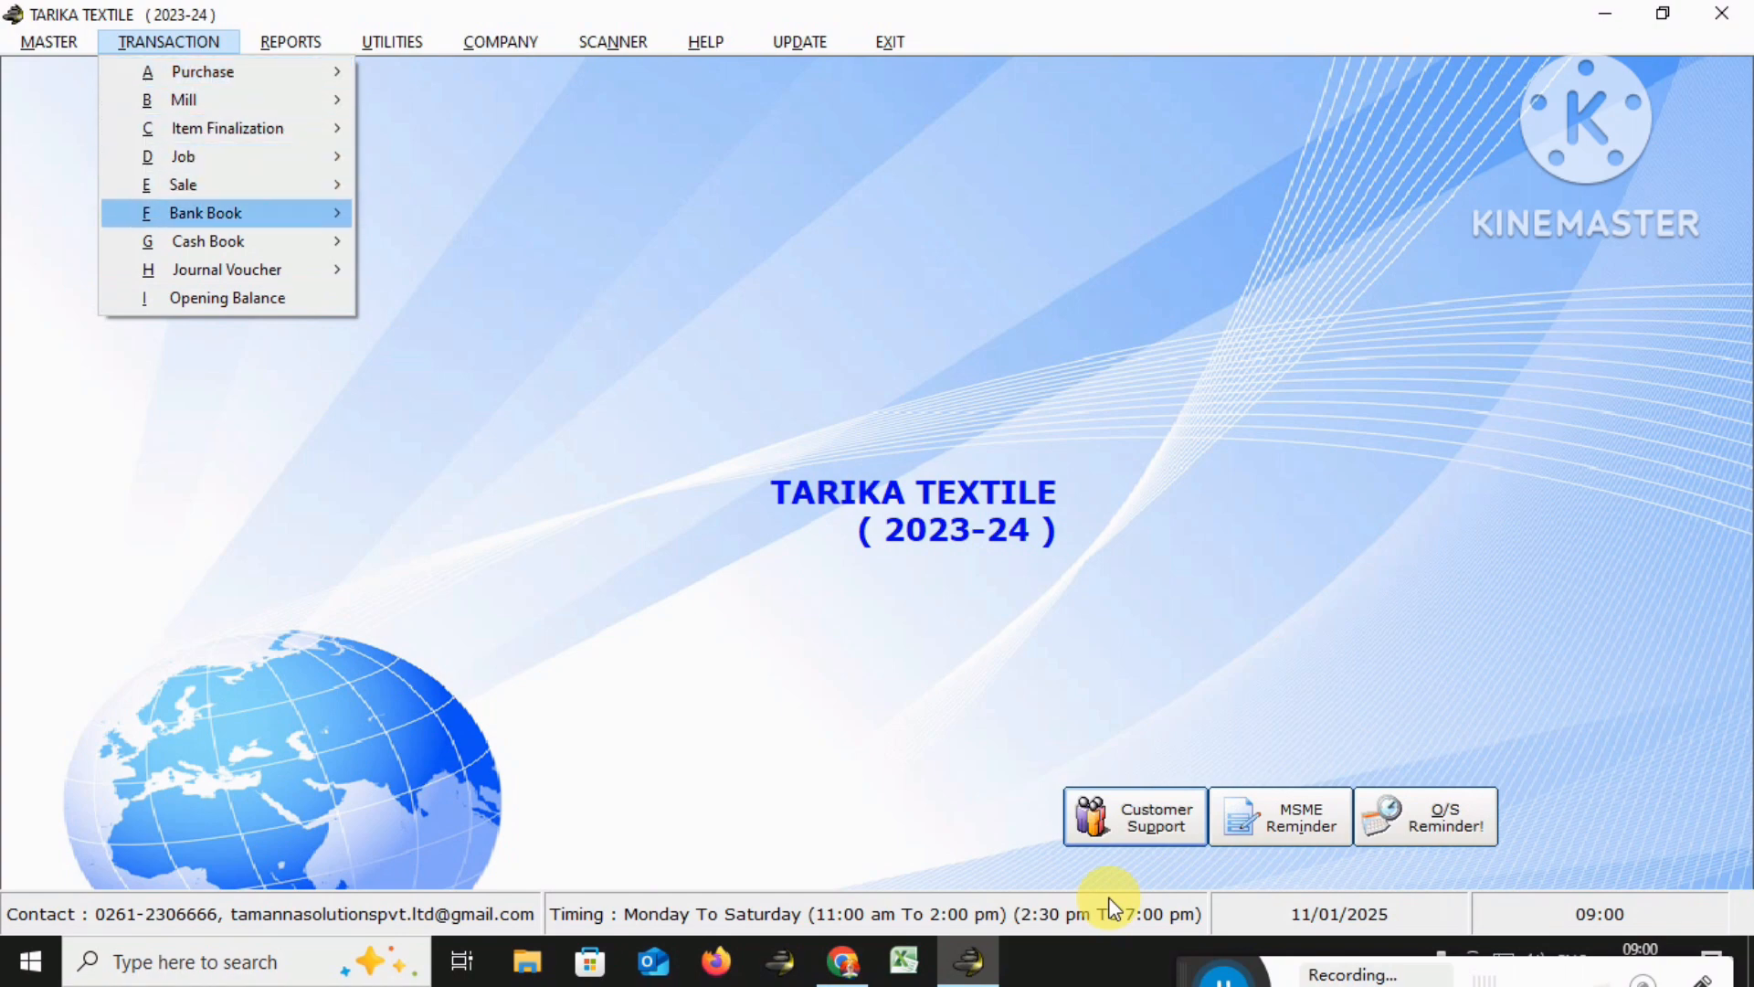
key(Right)
key(Return)
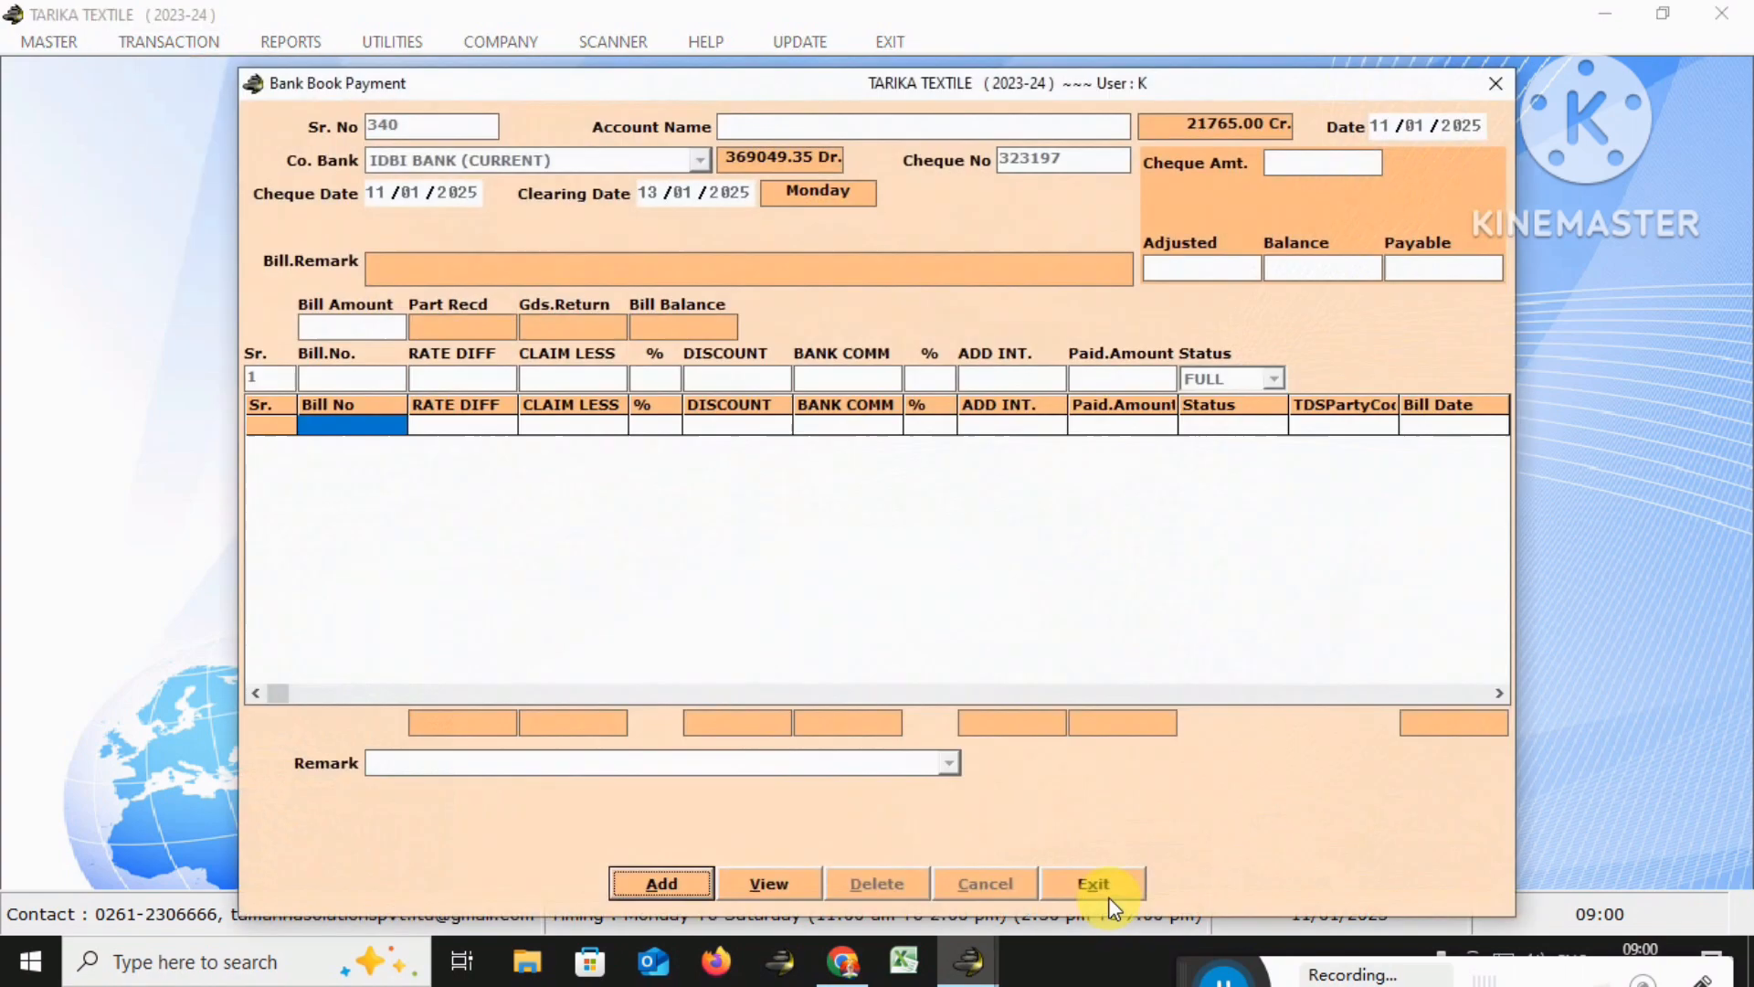
Add a bank payment to JALARAM FASHION dated 25/03/2024, keeping the proposed cheque number and entering a cheque amount of 22500
text(jala)
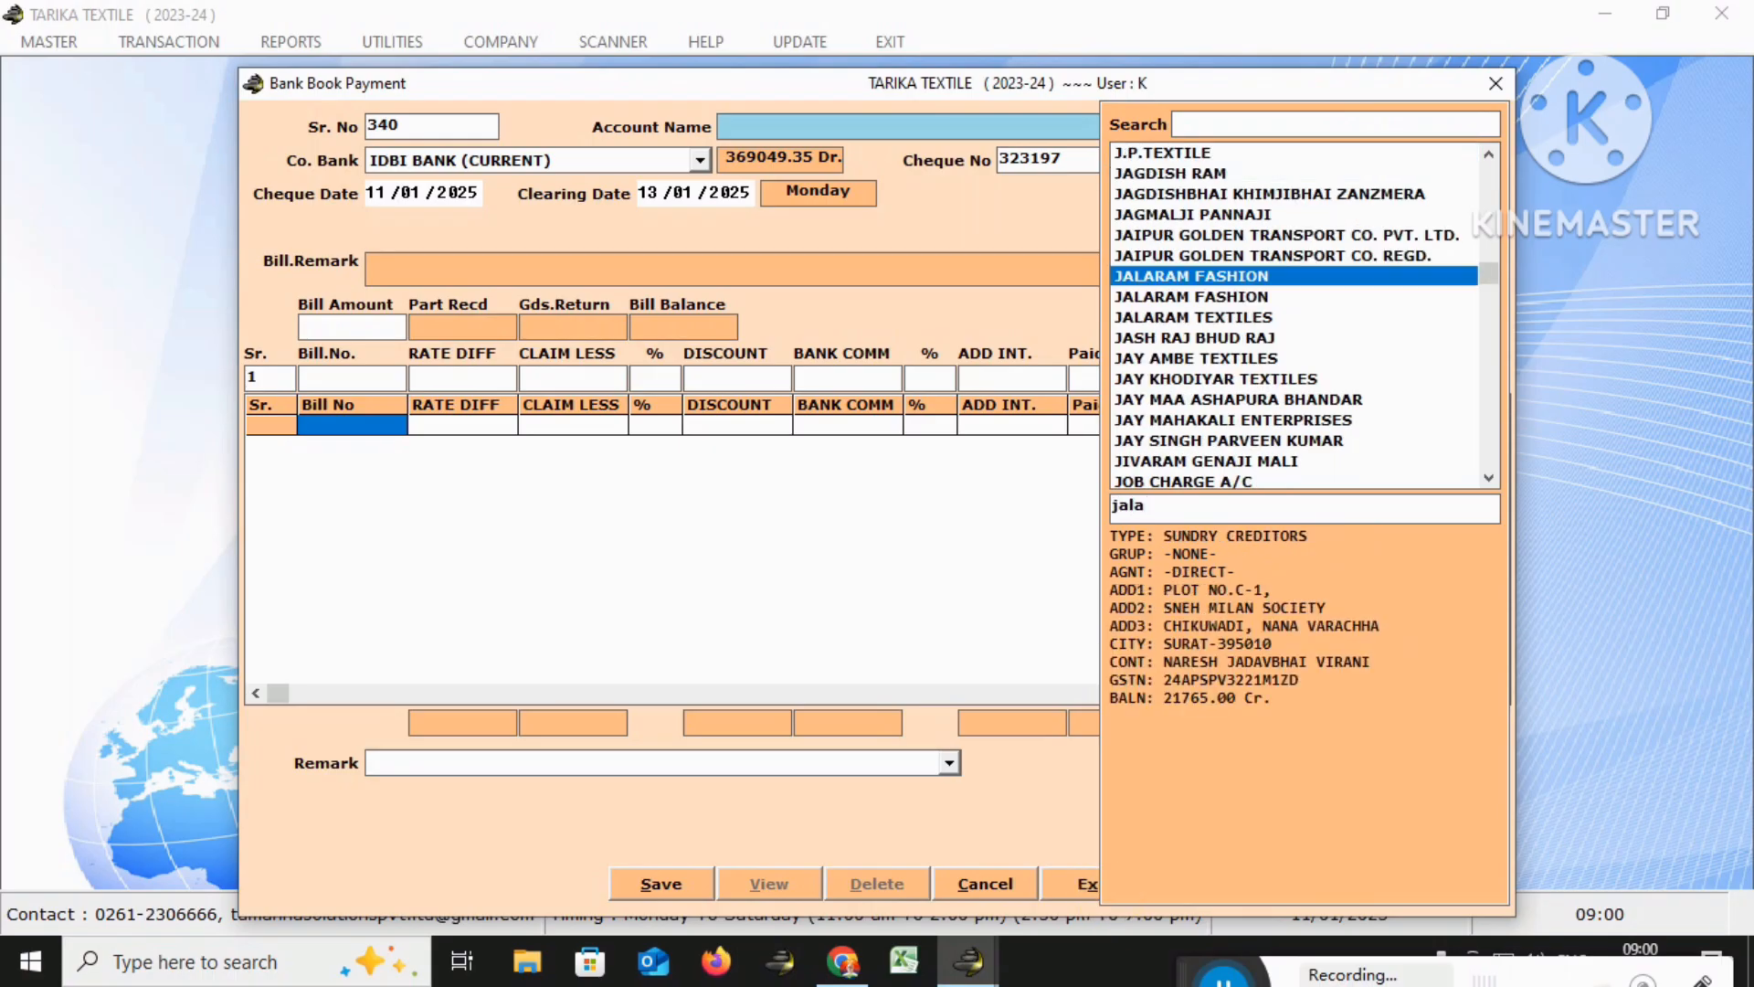
key(Return)
text(25032024)
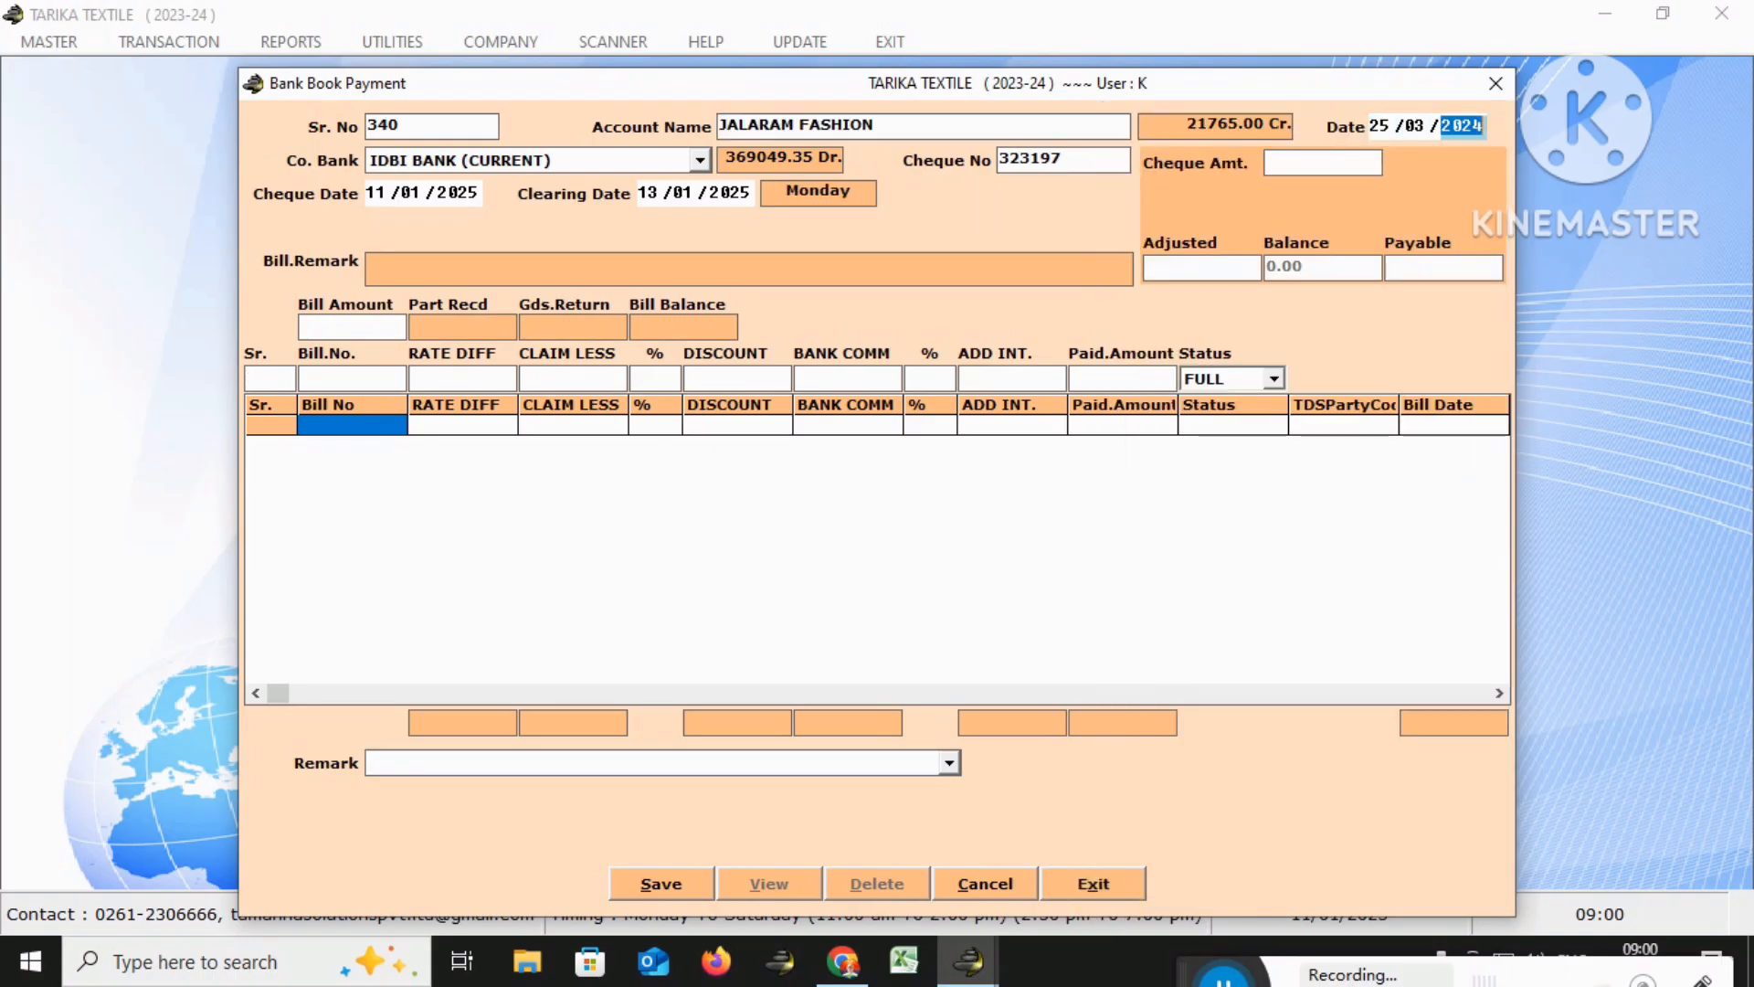
key(Return)
key(Return)
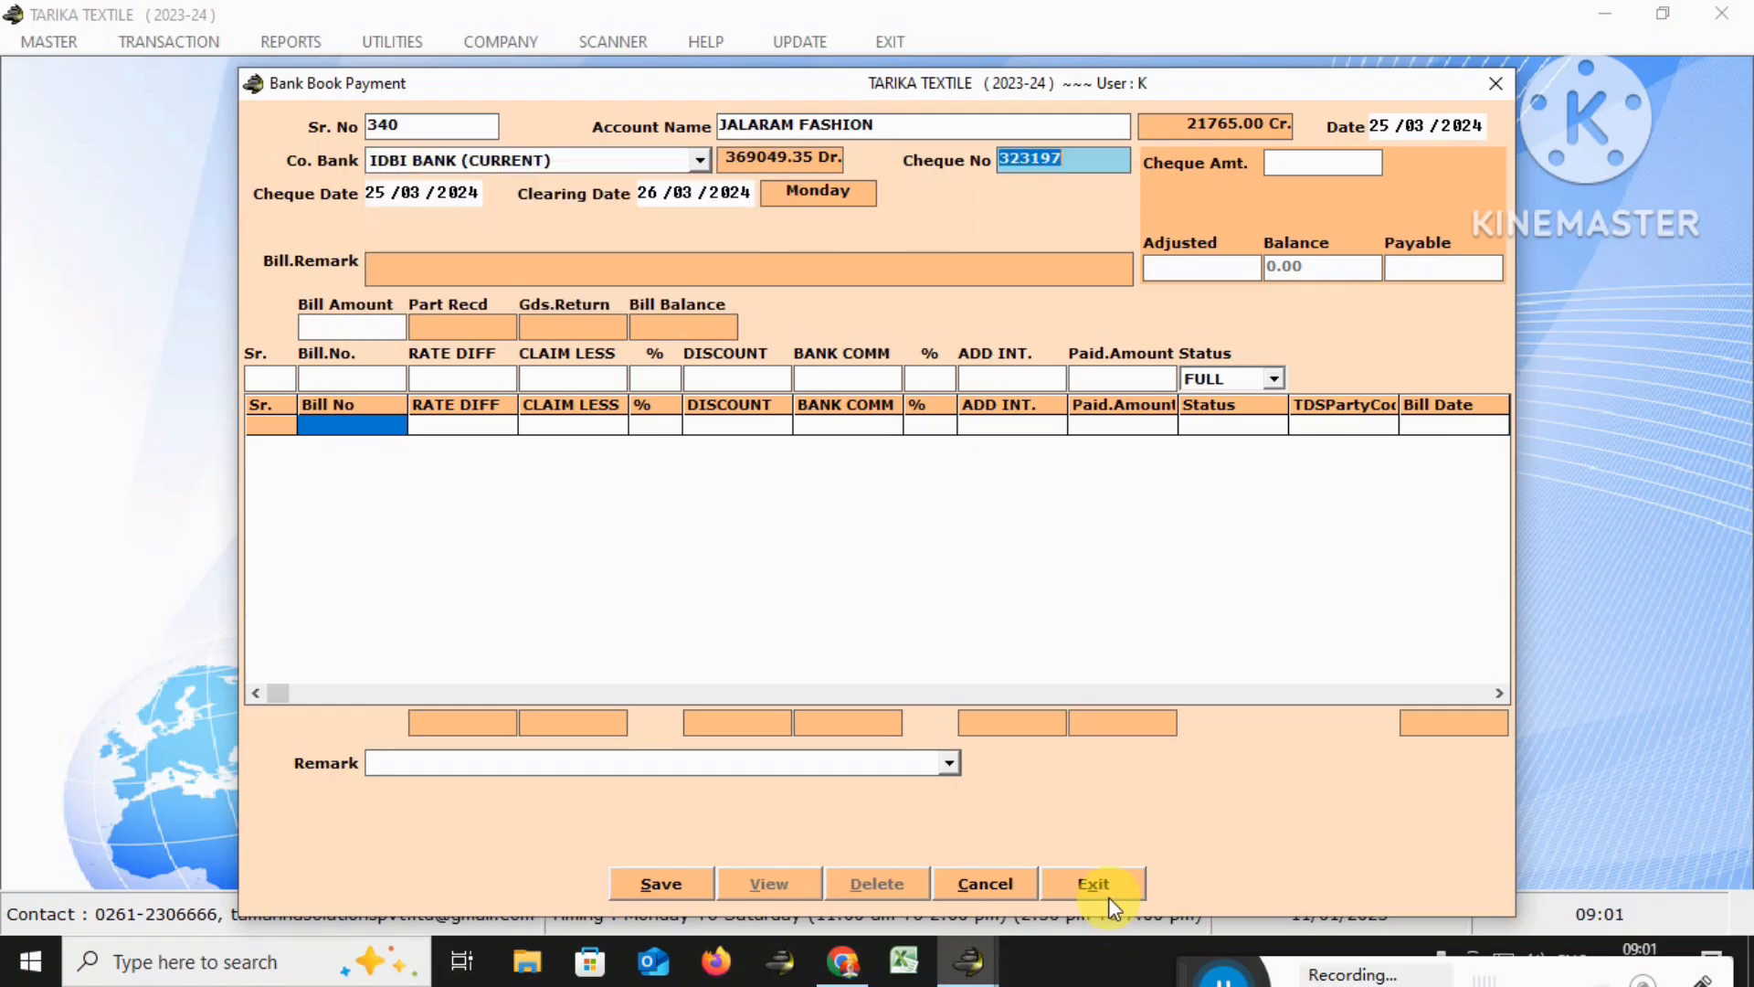
key(Return)
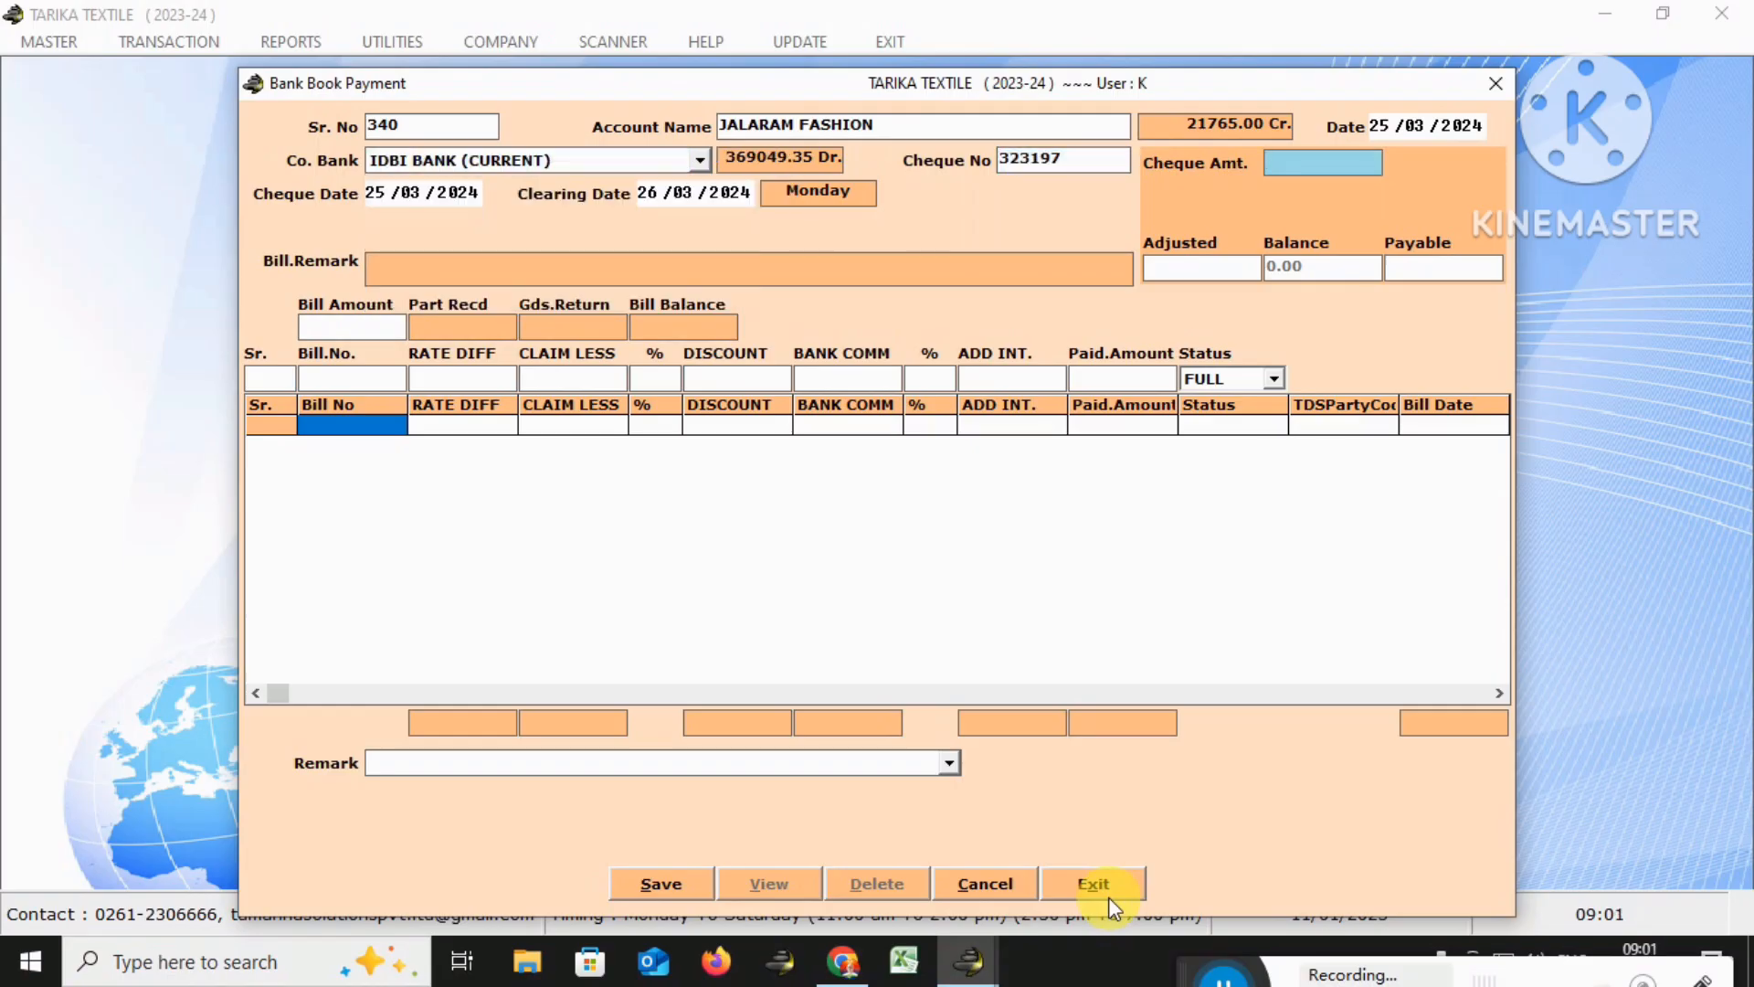
text(22500)
Calculate 22500 minus 21765 in the calculator to find the overpayment, and close the calculator
key(F12)
text(2250)
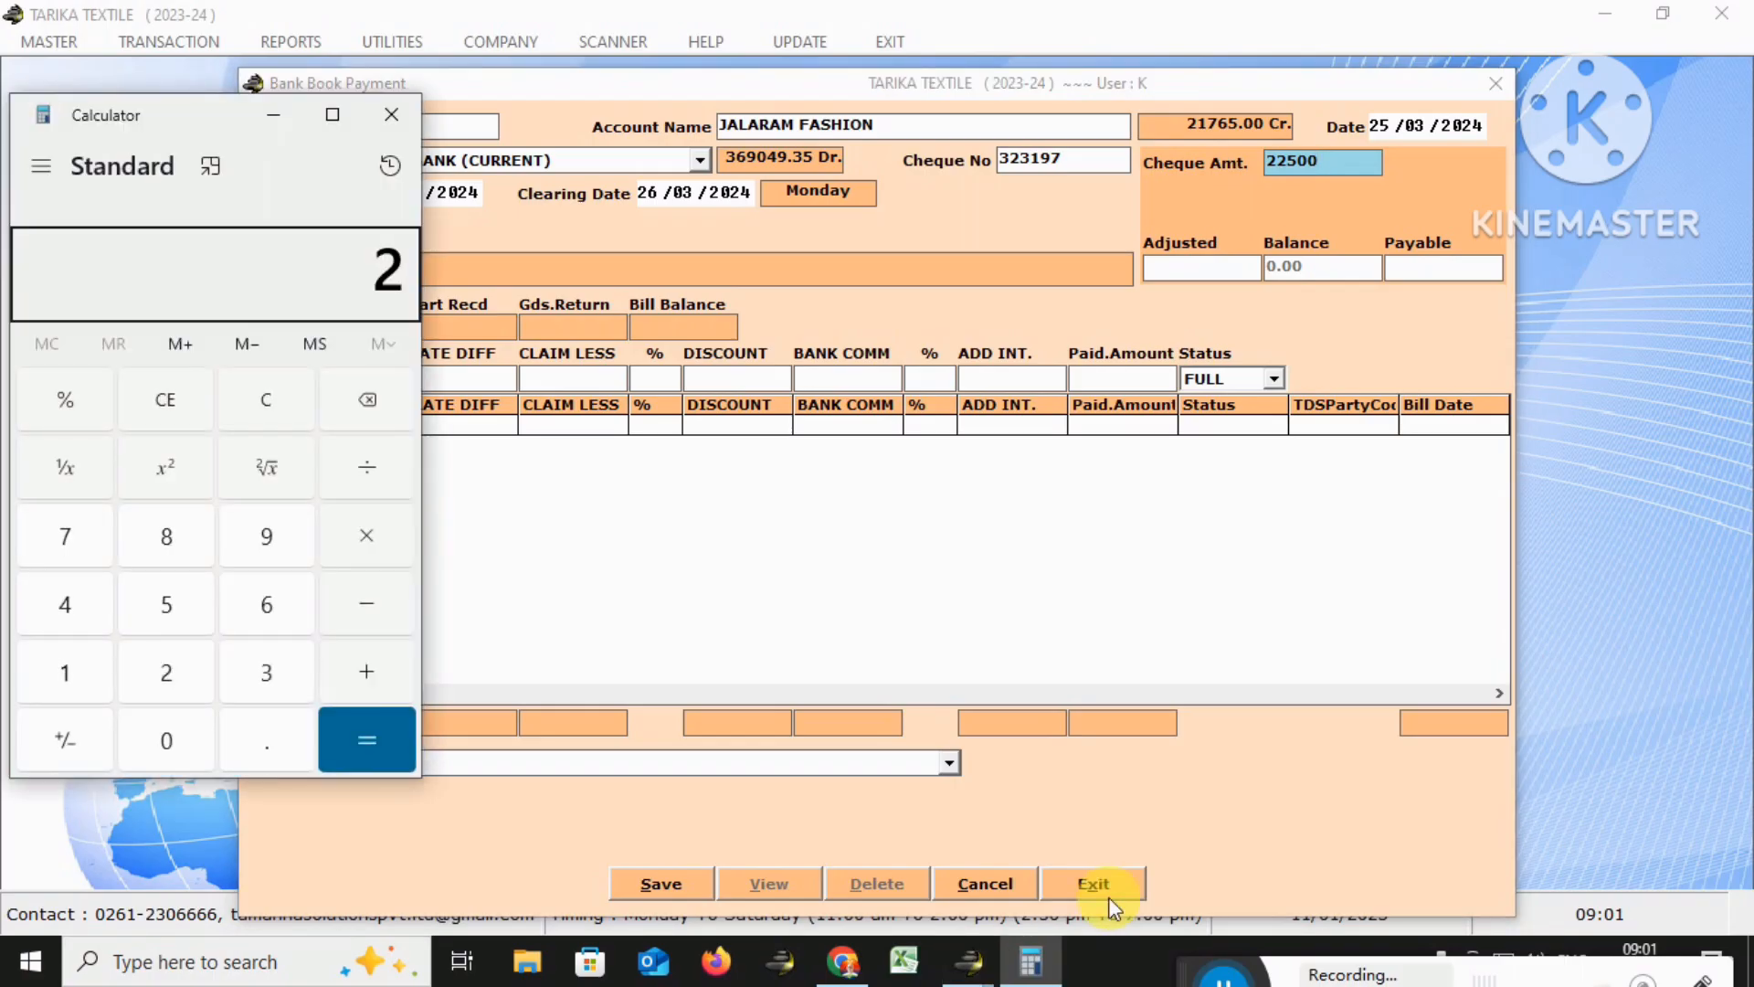
text(0-21765)
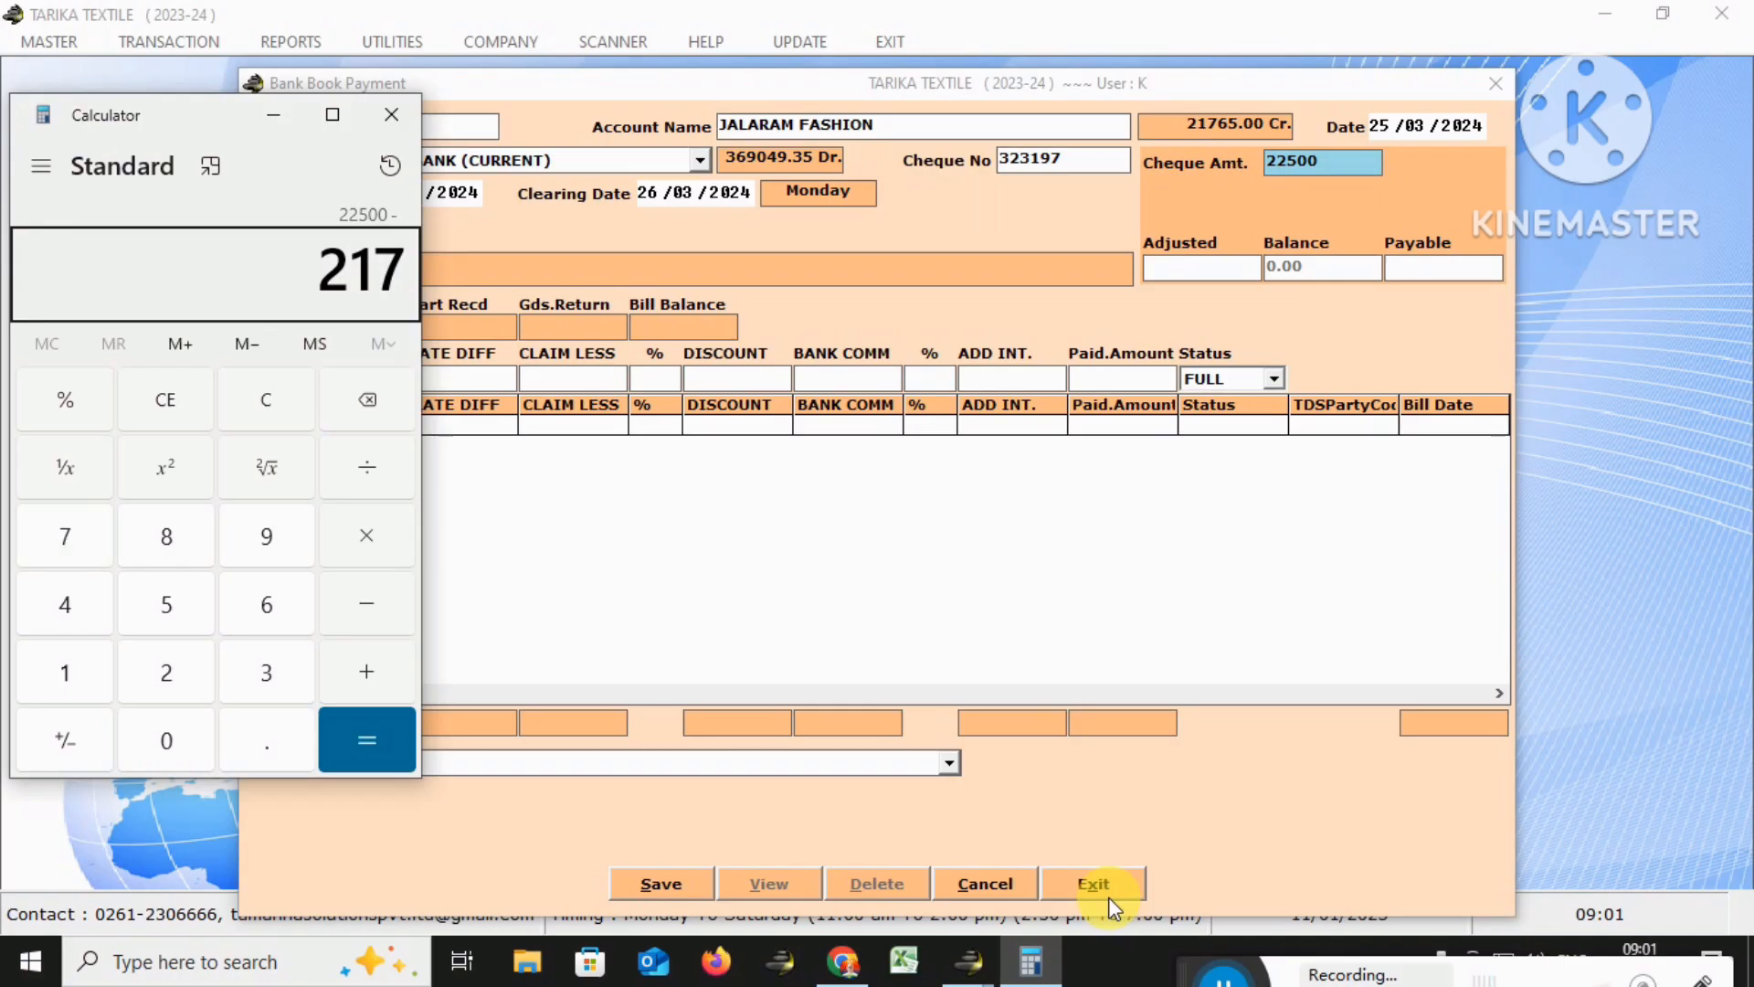
key(Return)
key(alt+space)
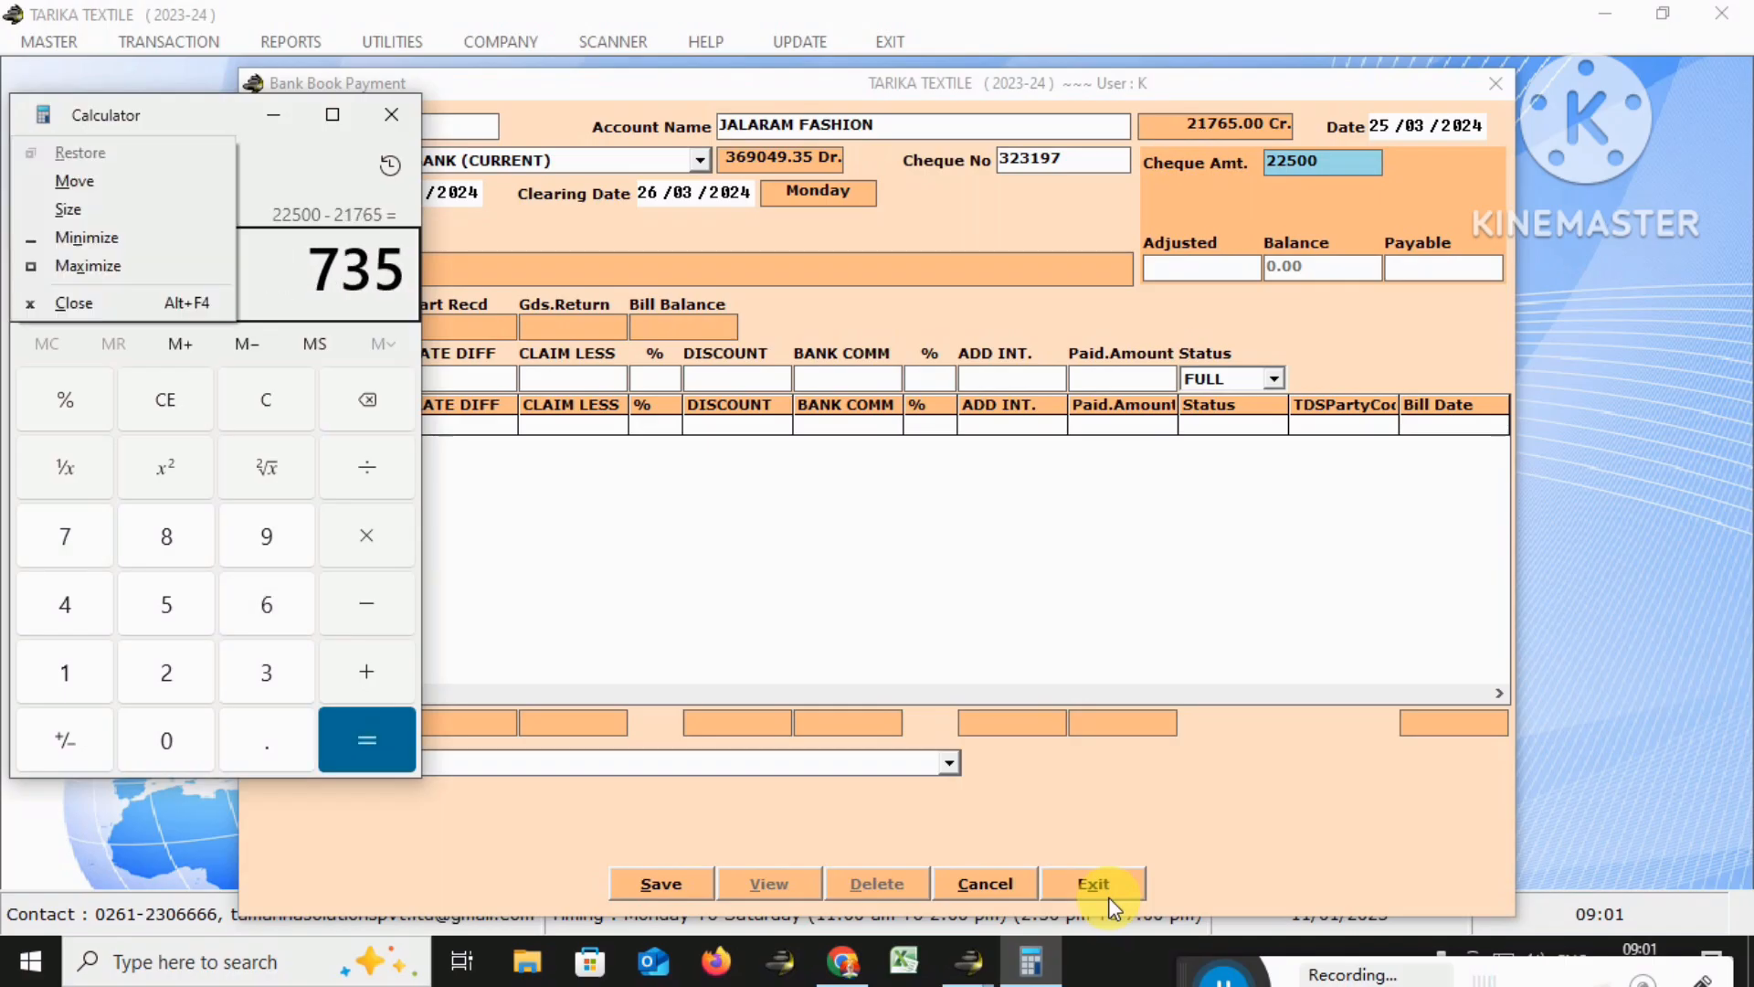
key(c)
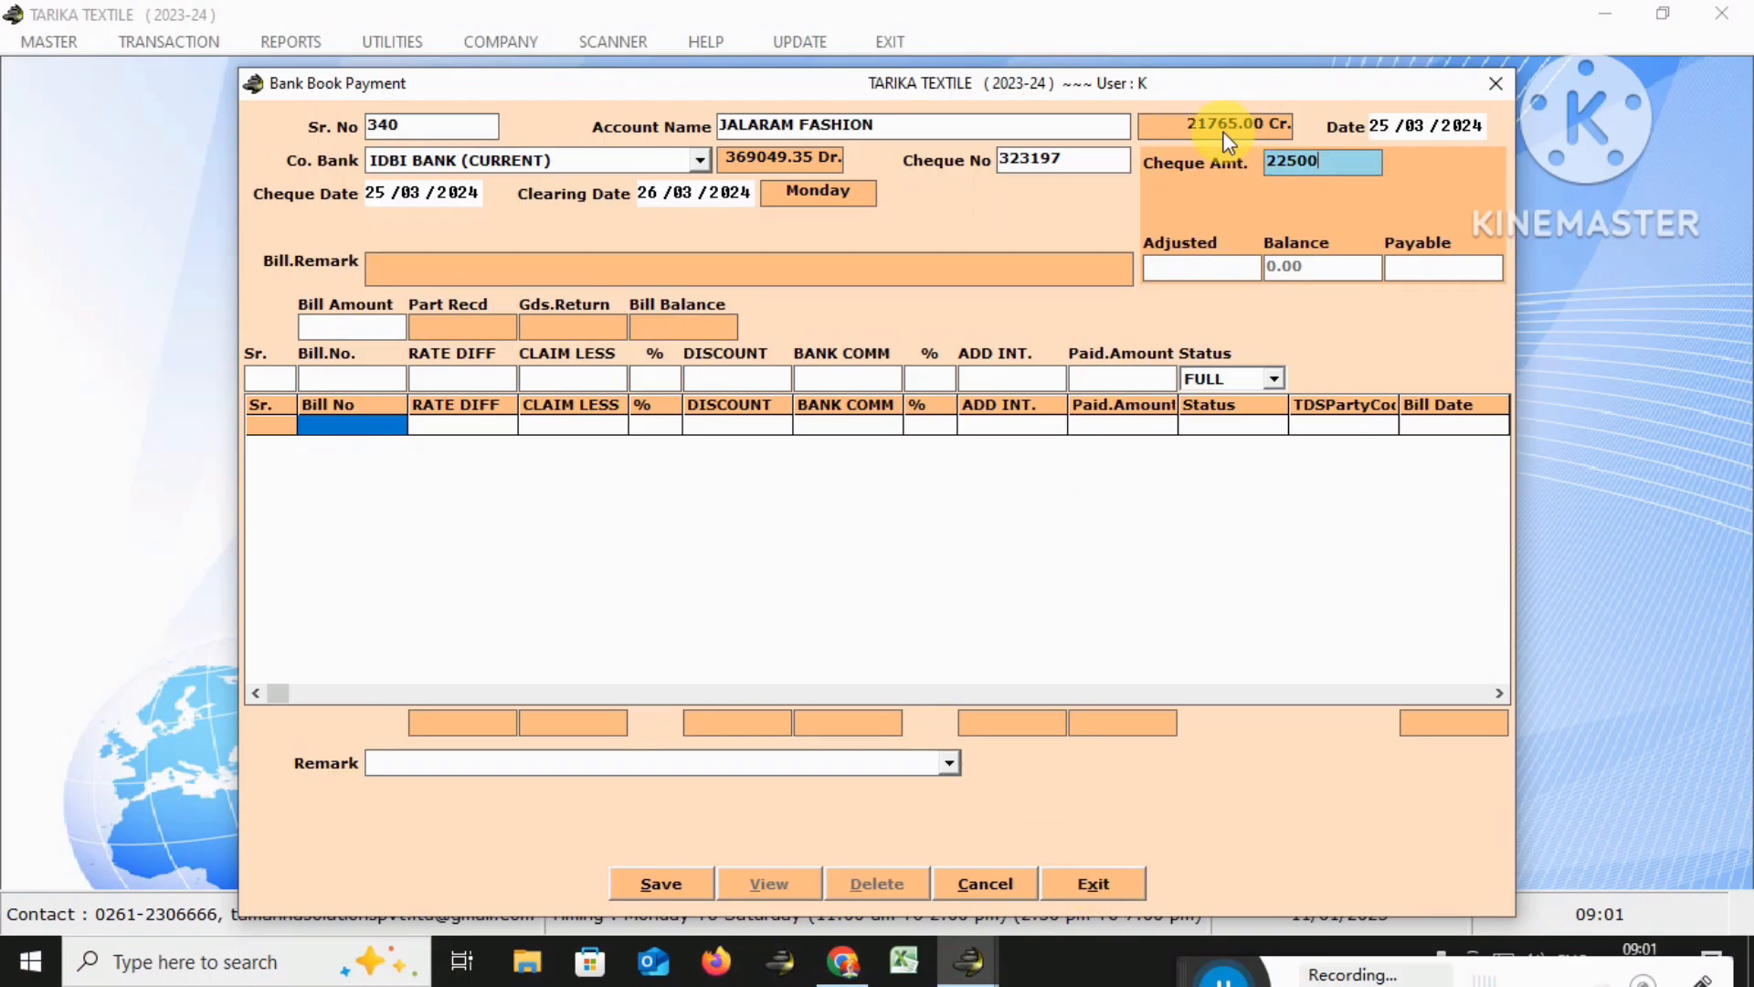
Accept the cheque details and select bill PJ28 for payment, leaving its deductions at zero up to the added interest
key(Return)
key(Return)
key(Return)
key(Return)
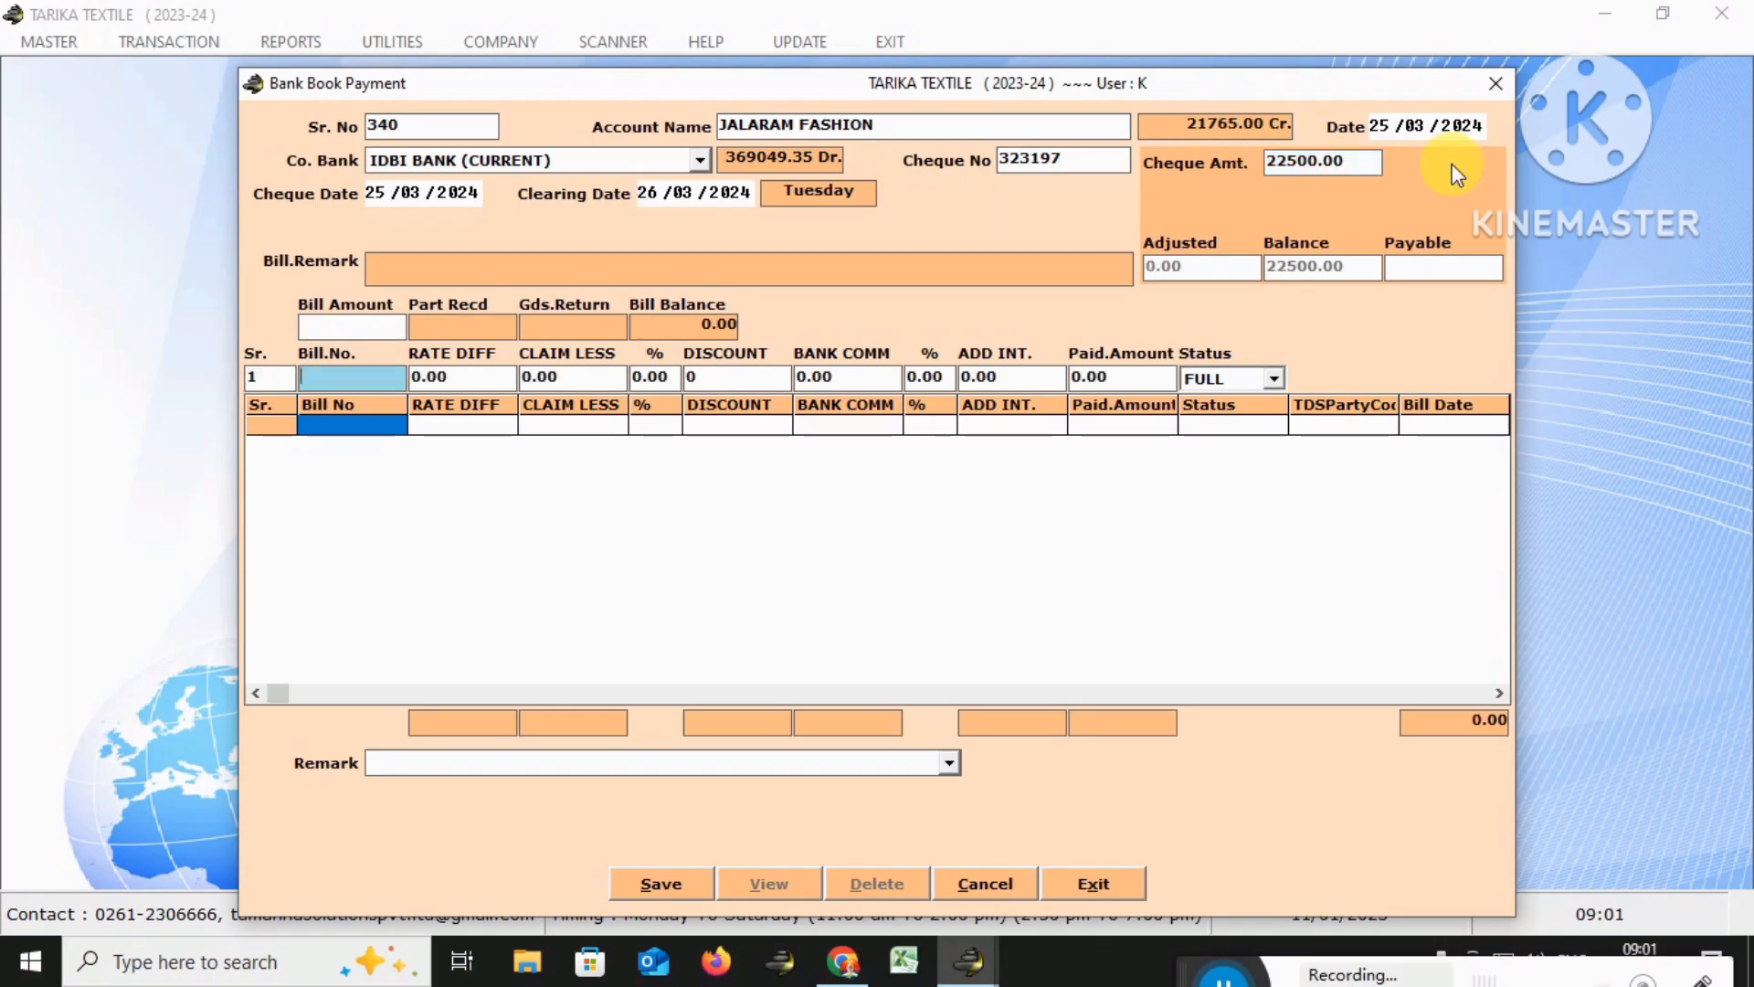
key(Return)
key(Return)
key(Return)
key(Return)
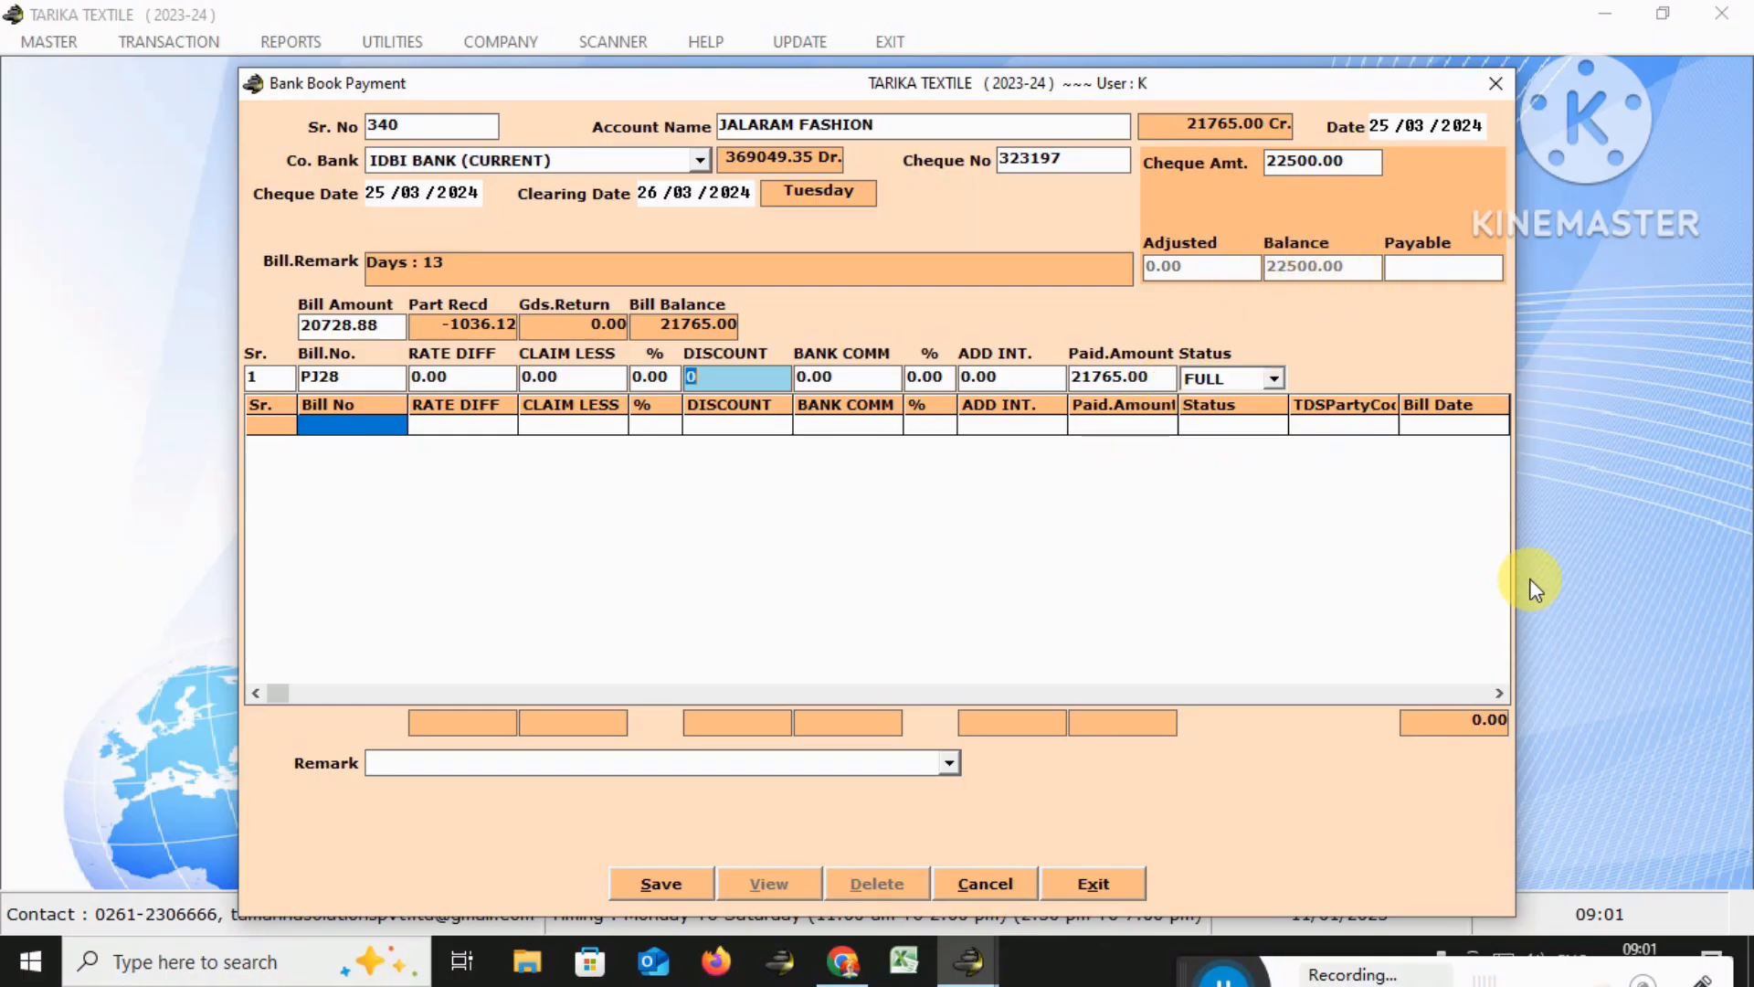
key(Return)
key(Return)
key(Return)
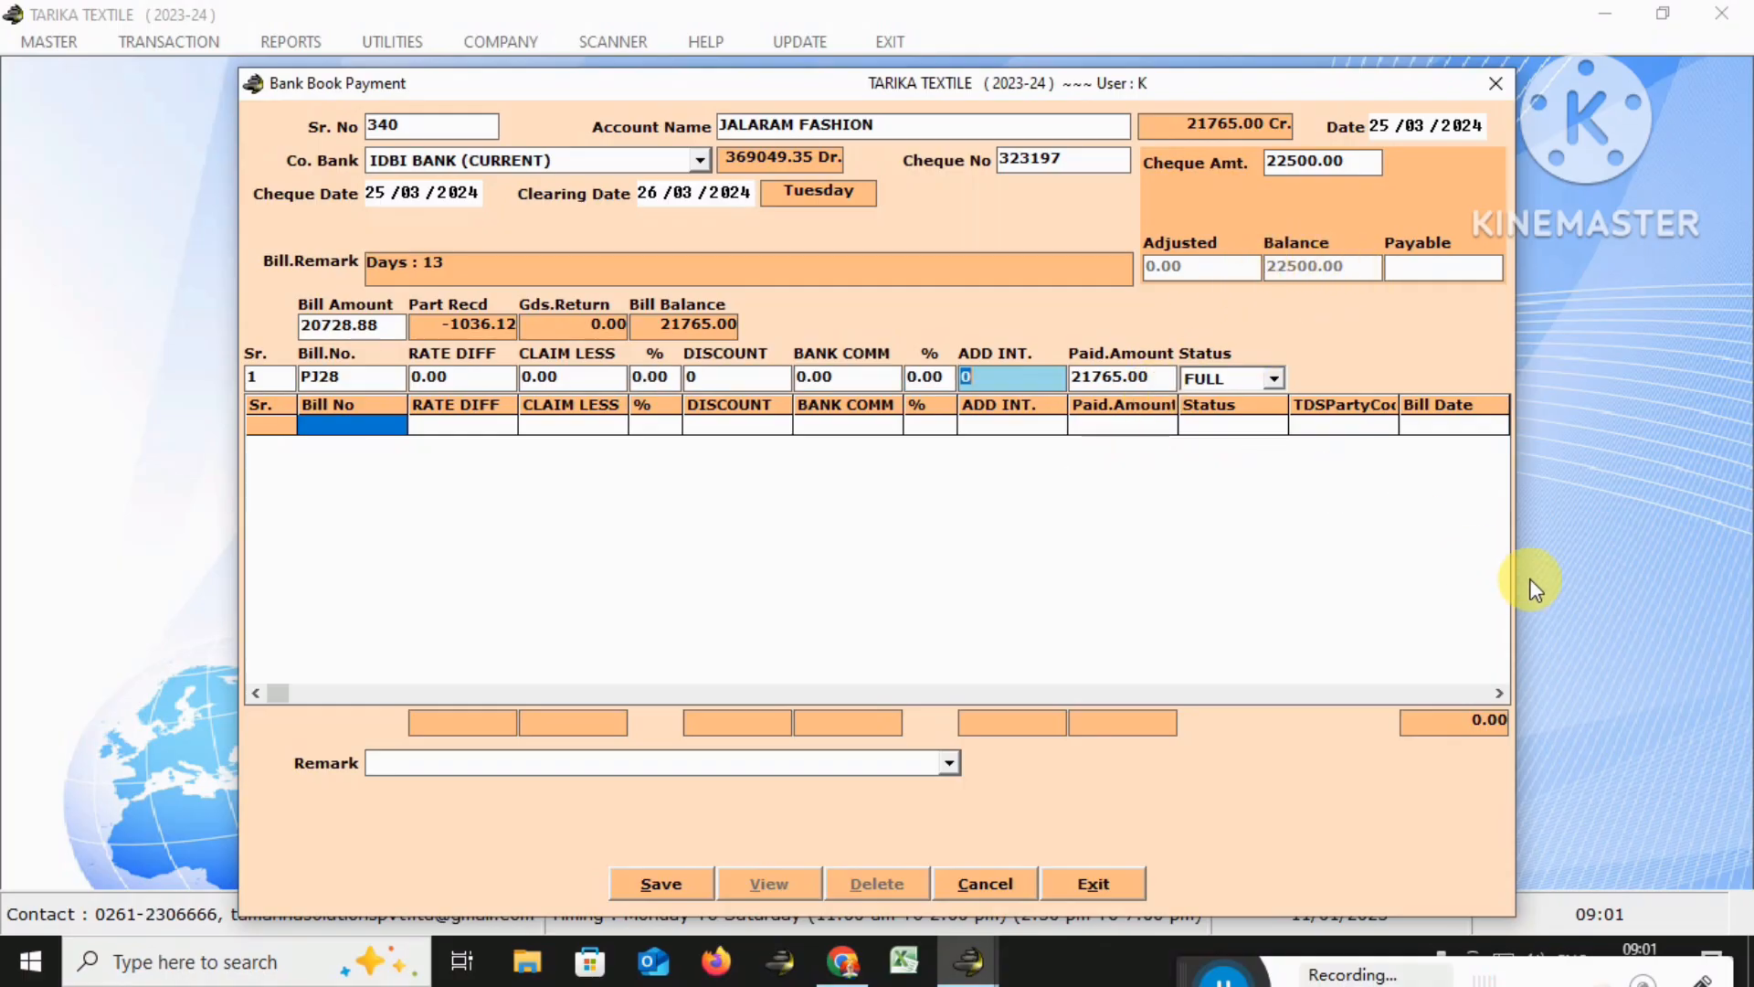
Work out the added interest for bill PJ28 by subtracting 21765 from 22500 in the calculator
key(F12)
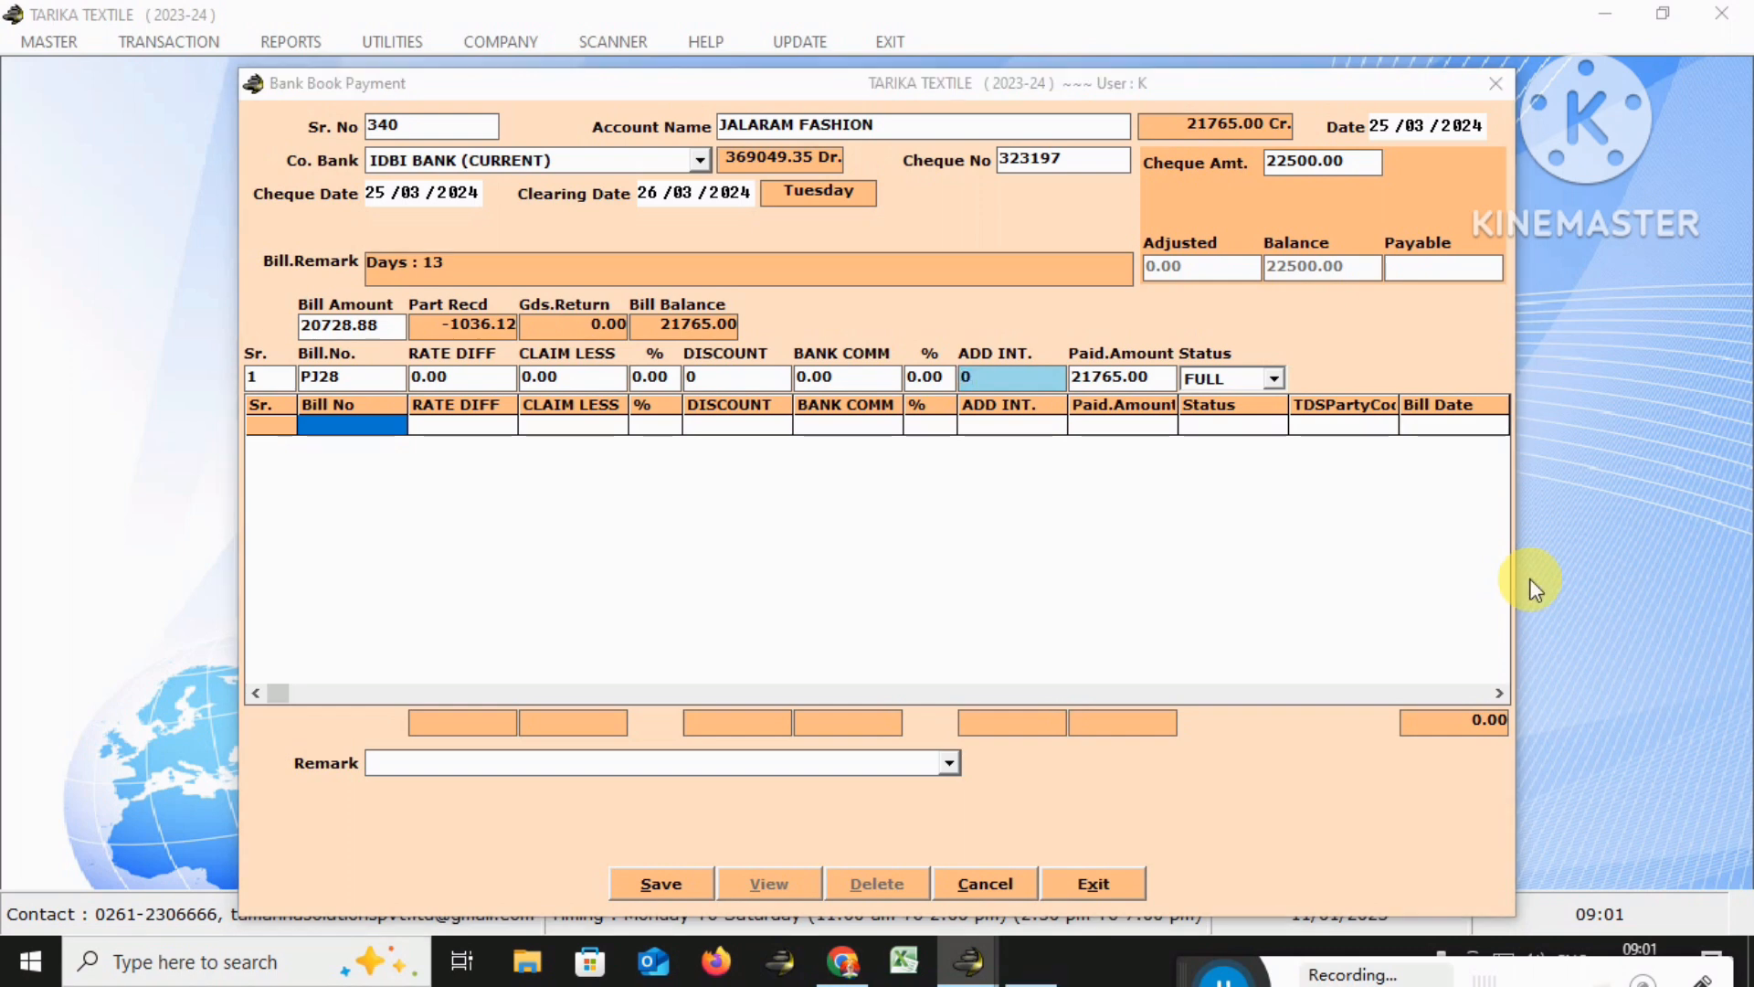
text(5)
key(BackSpace)
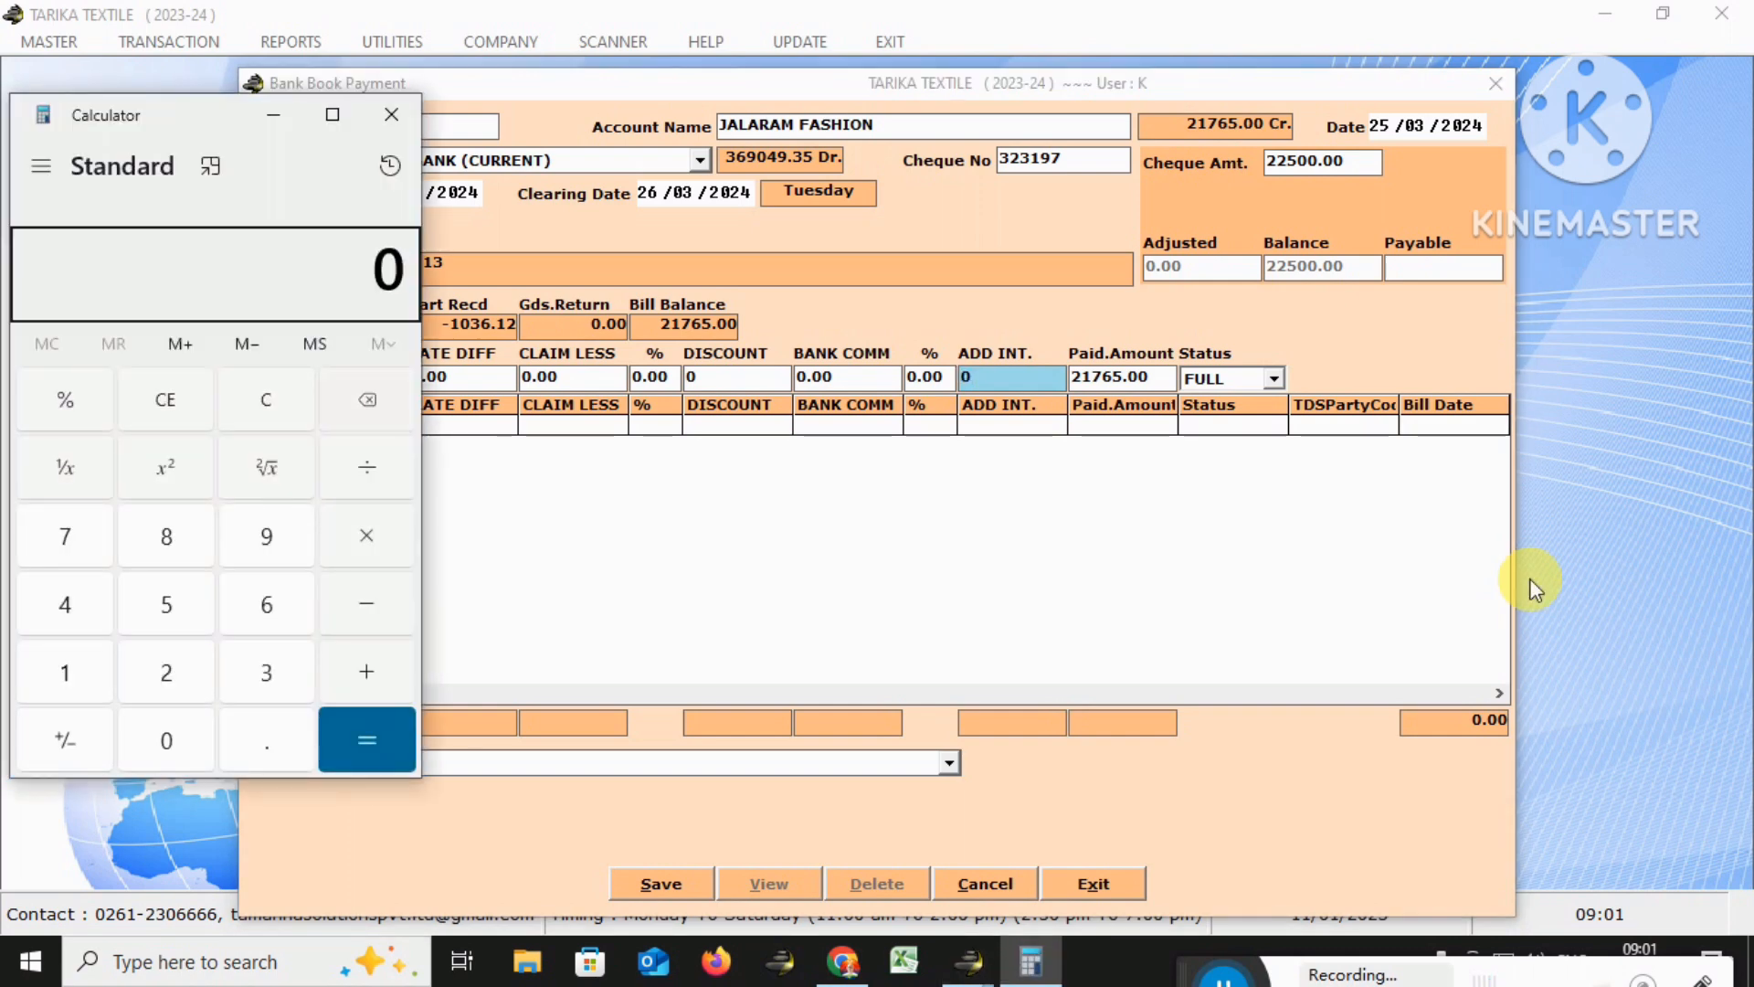
text(2,550)
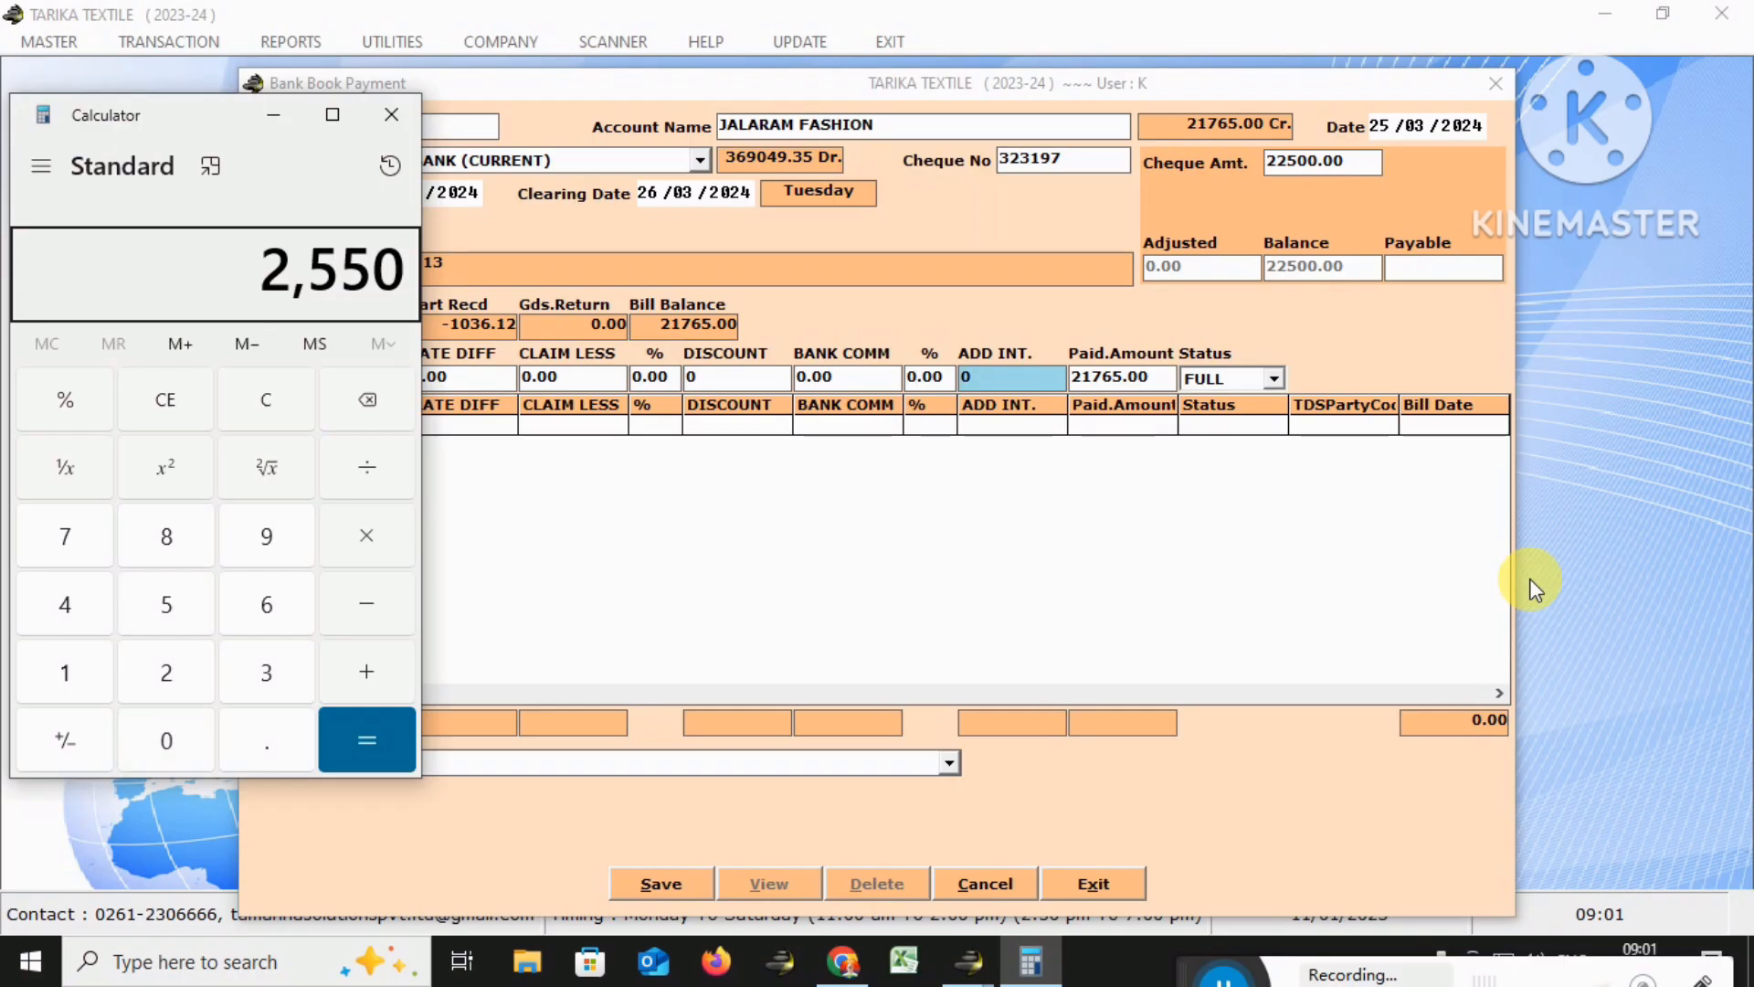
key(BackSpace)
key(BackSpace)
key(BackSpace)
text(2500)
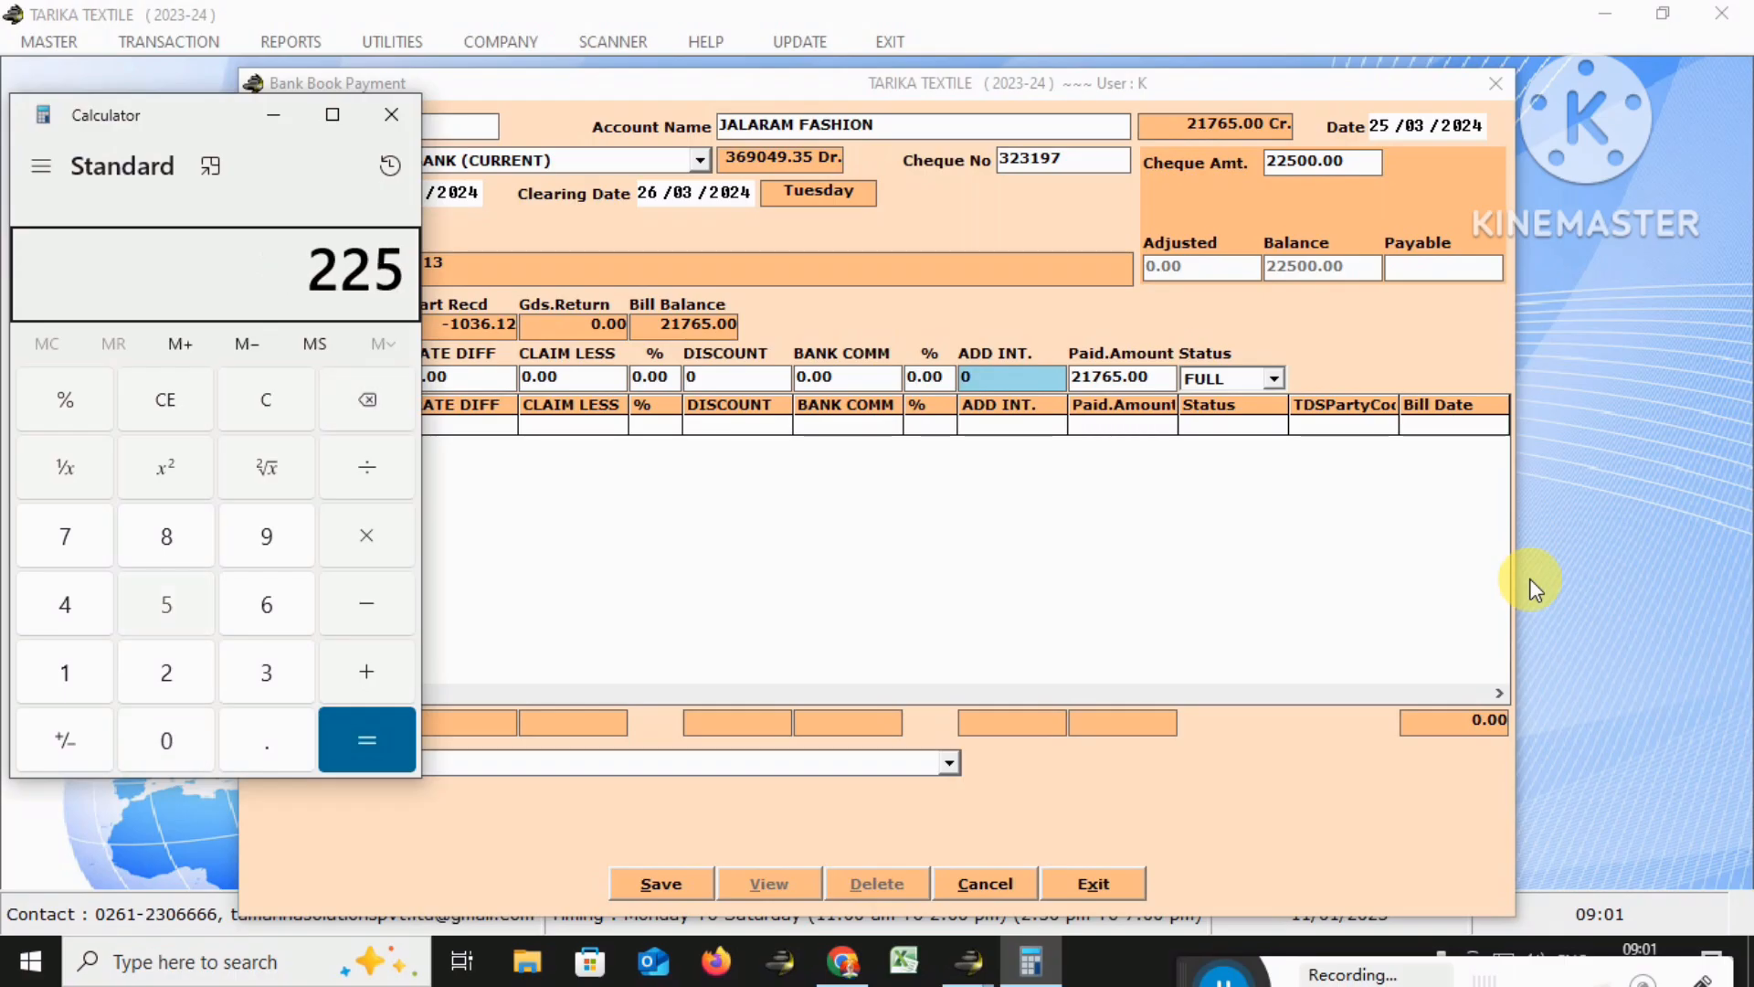
key(minus)
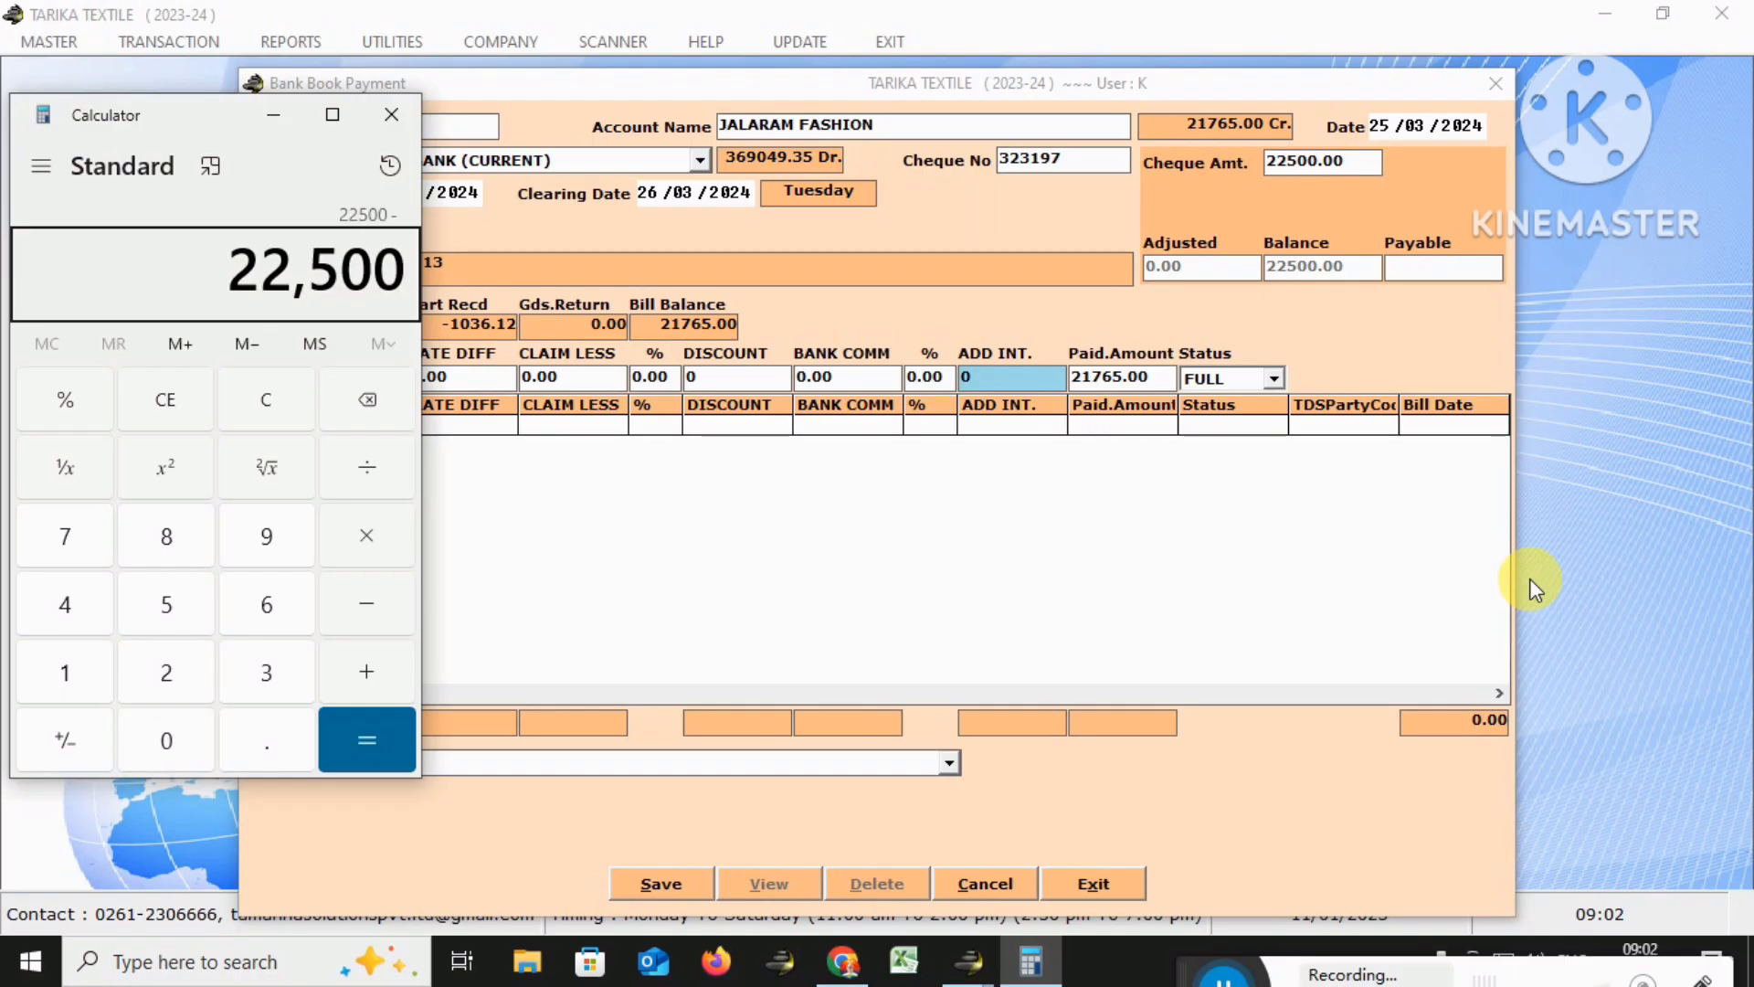
text(21765)
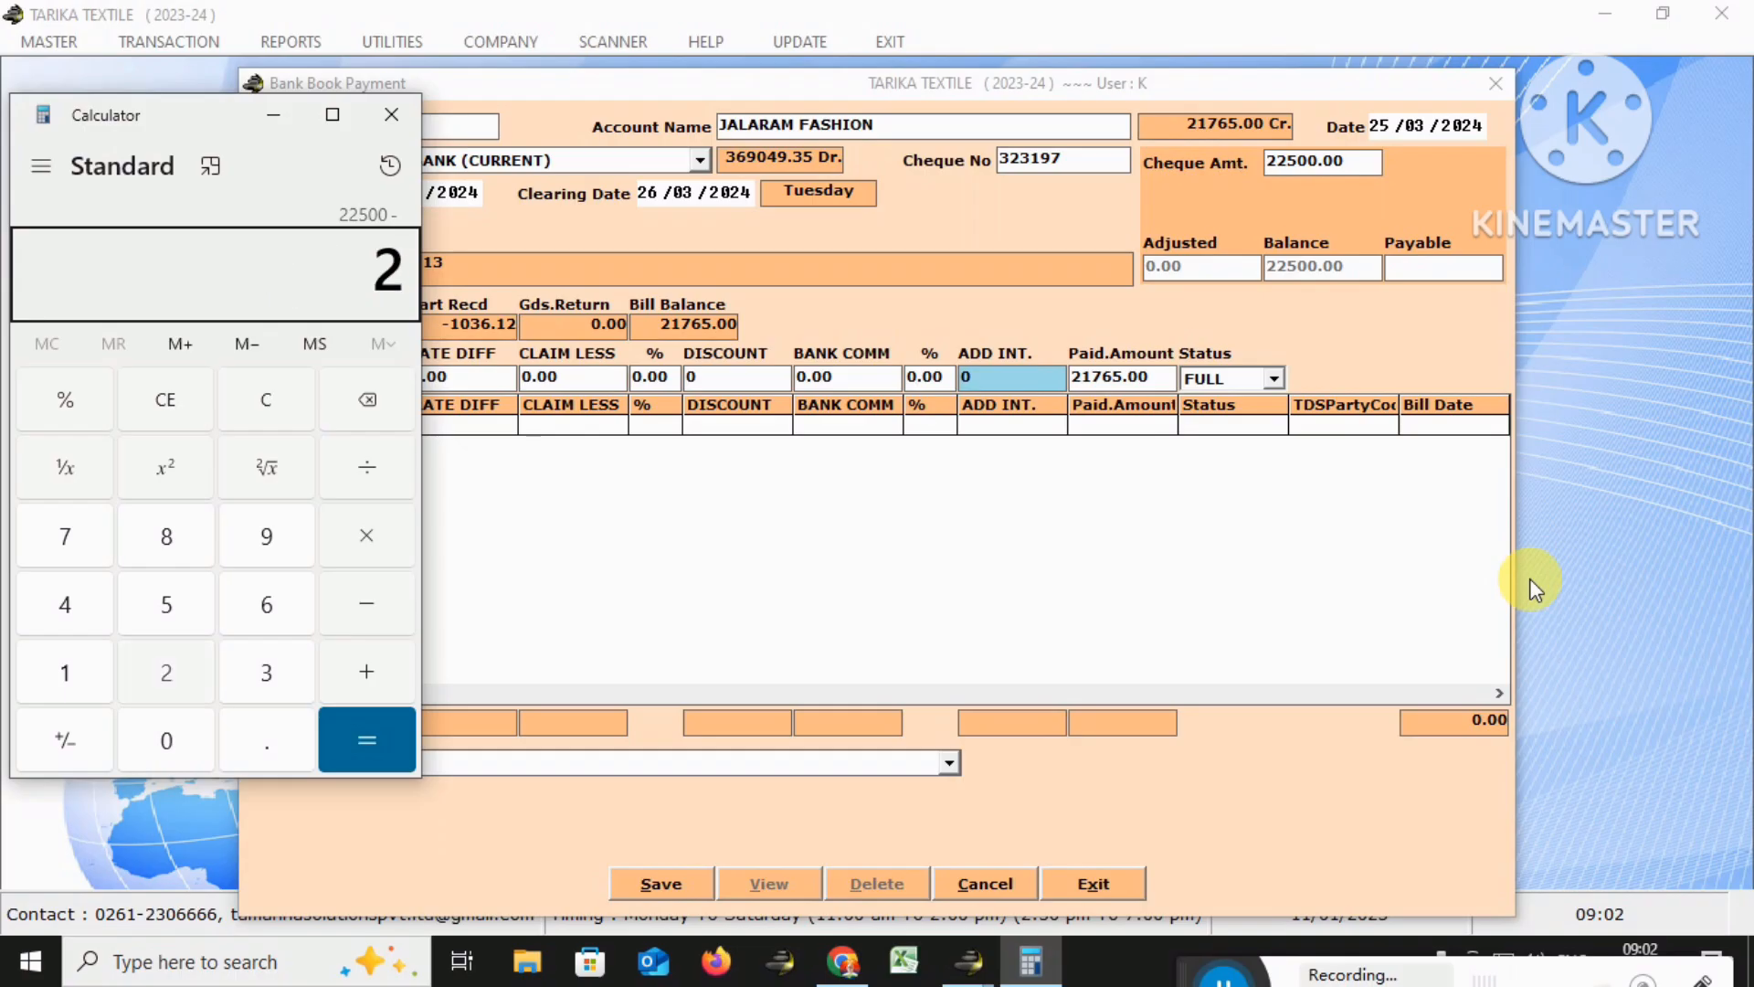
key(Return)
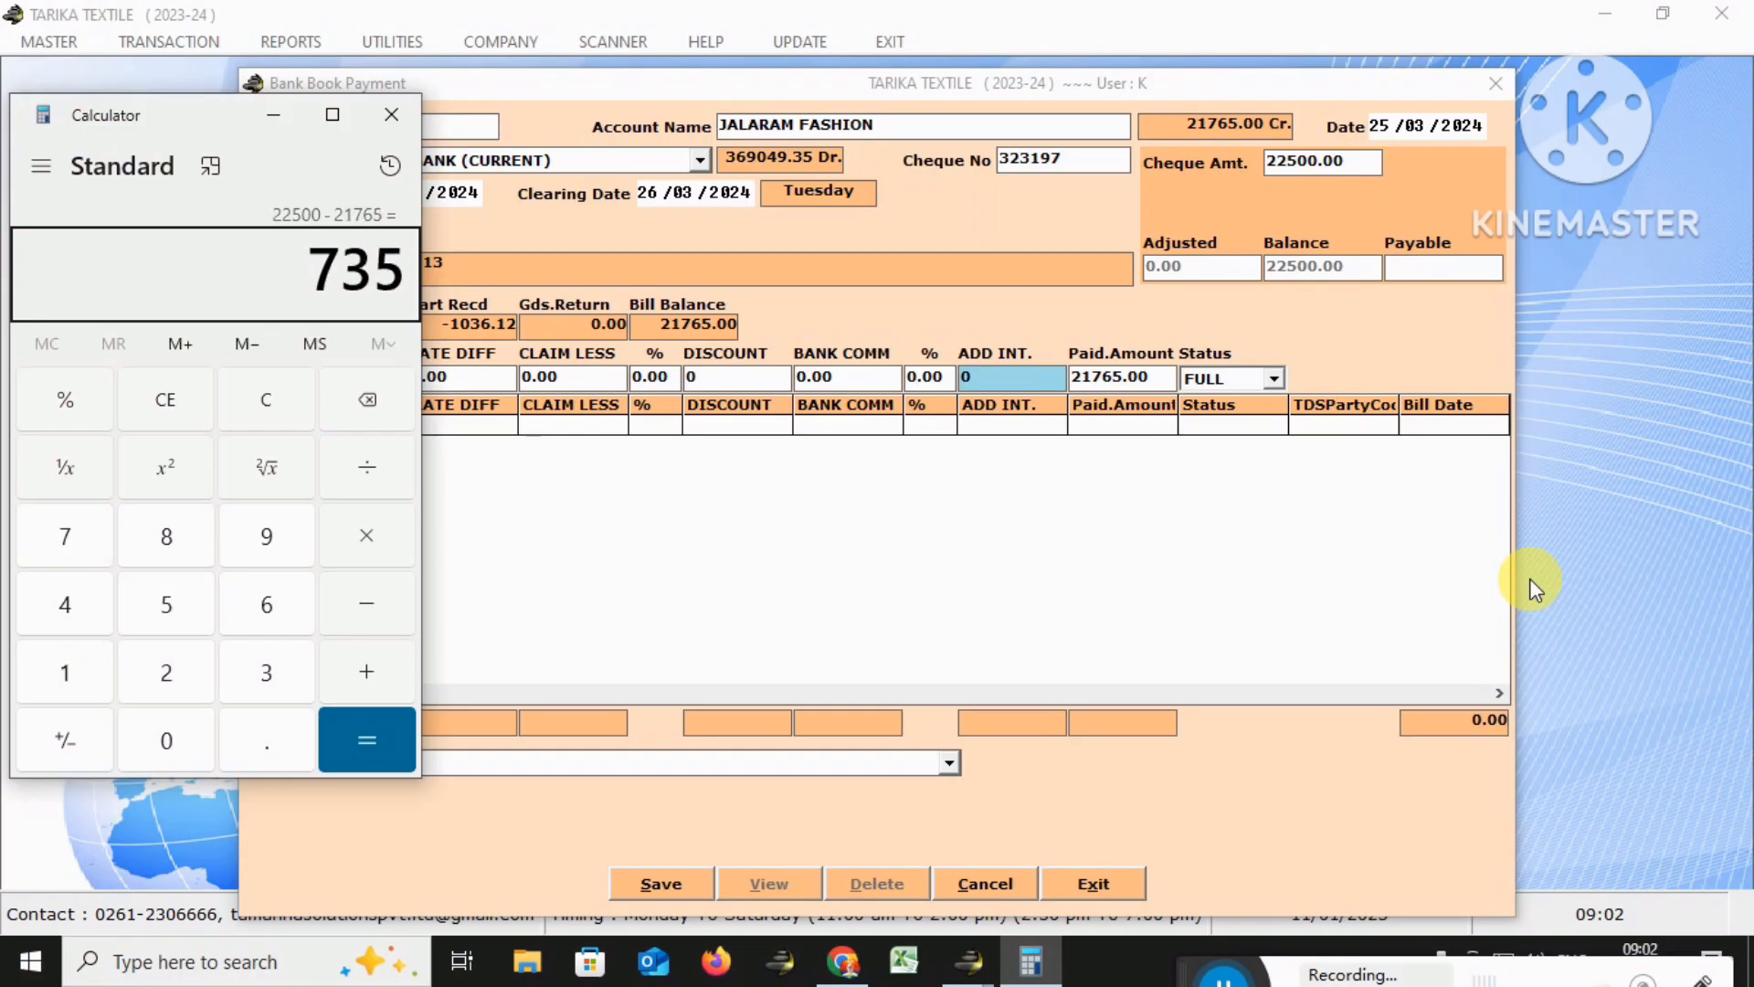
key(alt+space)
key(Up)
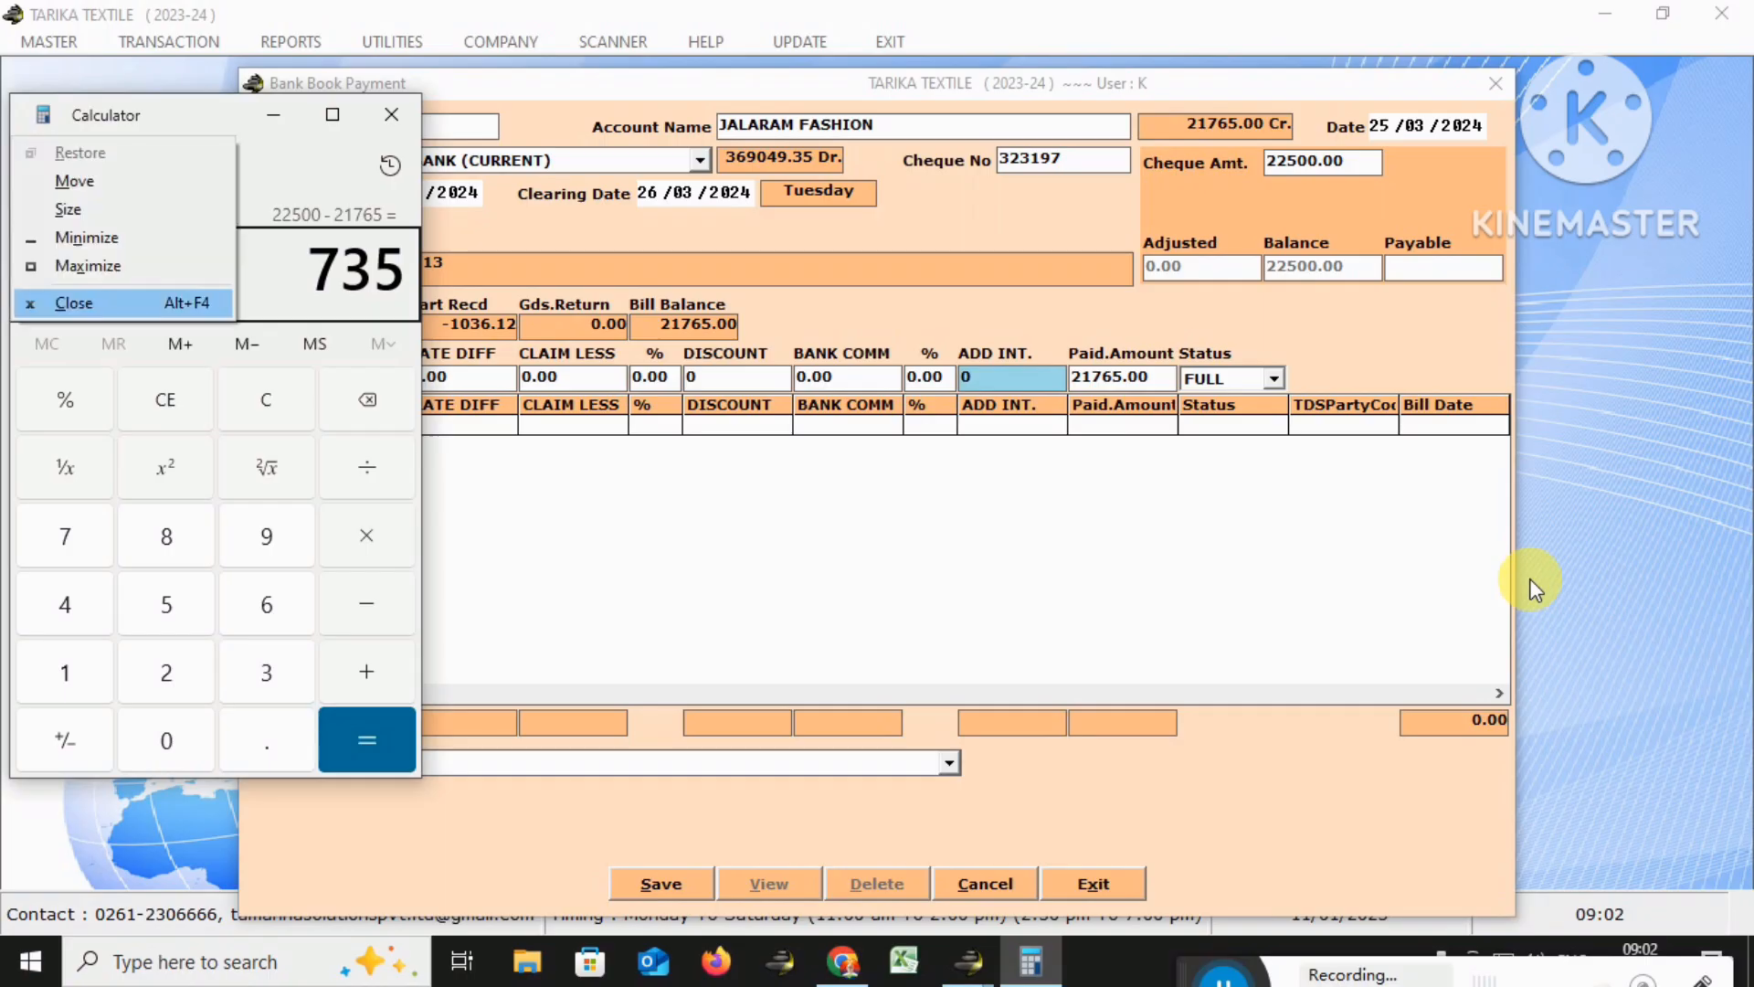